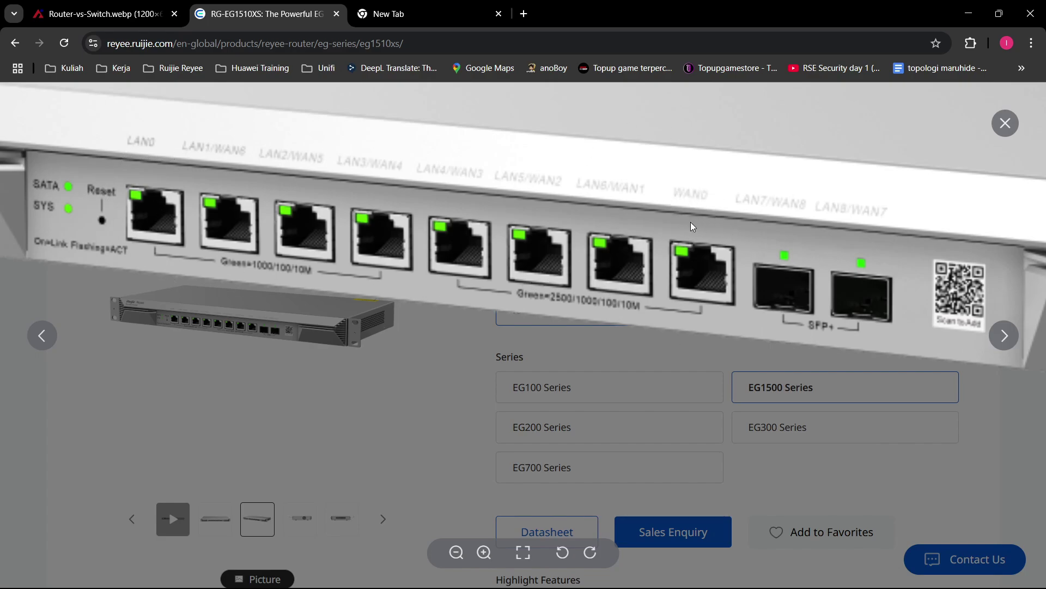
Step: Open the Ethernet connection's full details from Network Connections
right_click(662, 190)
left_click(661, 168)
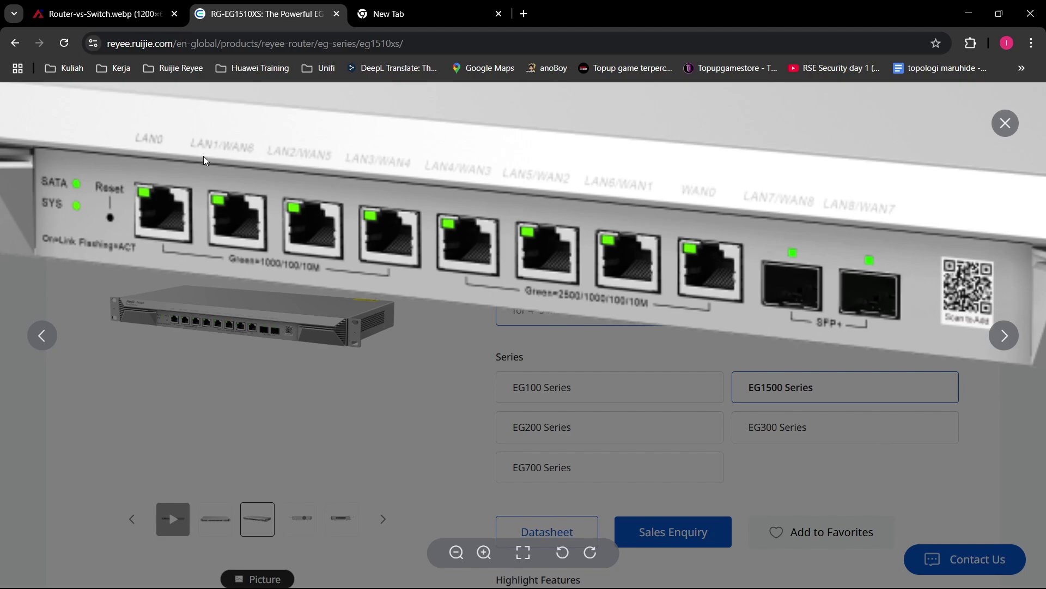
mouse_move(662, 586)
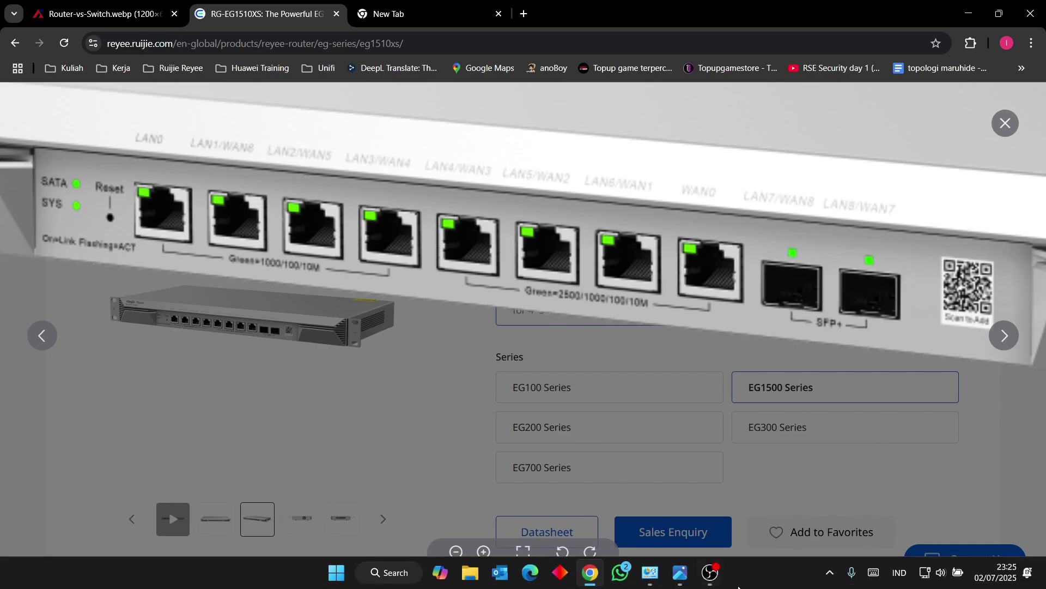
left_click(703, 508)
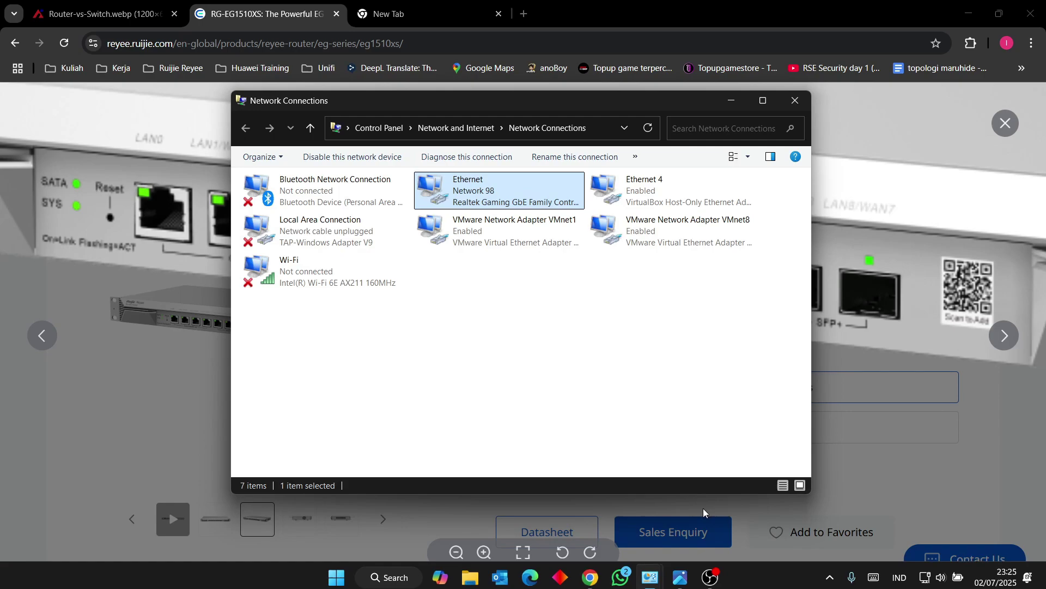
double_click(502, 208)
left_click(455, 278)
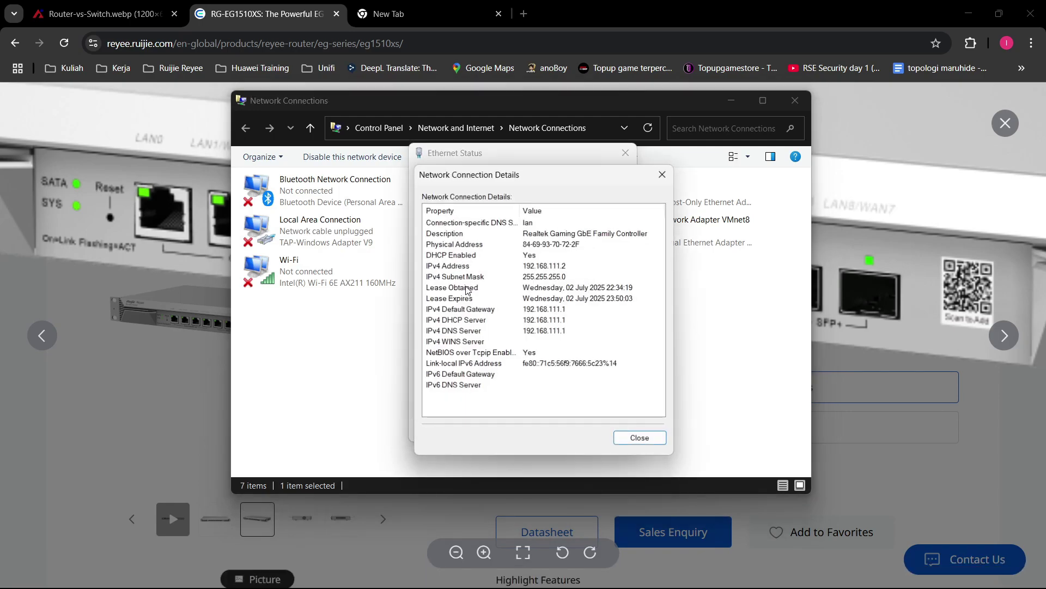
Step: Review IPv4 address 192.168.111.2 and default gateway 192.168.111.1 against the DHCP server, then return to Chrome
left_click(559, 267)
left_click(579, 289)
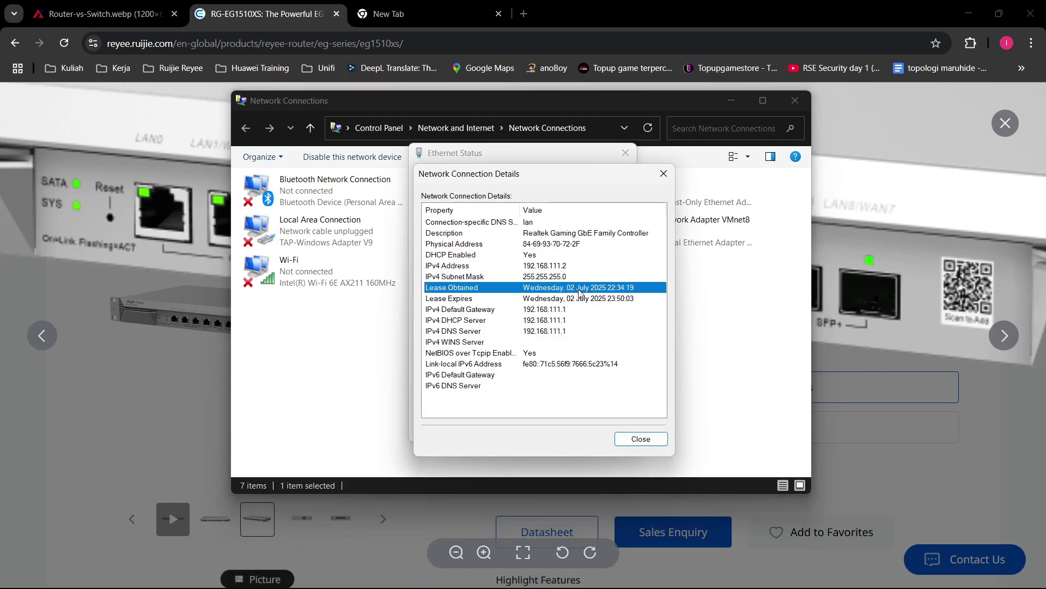
left_click(578, 276)
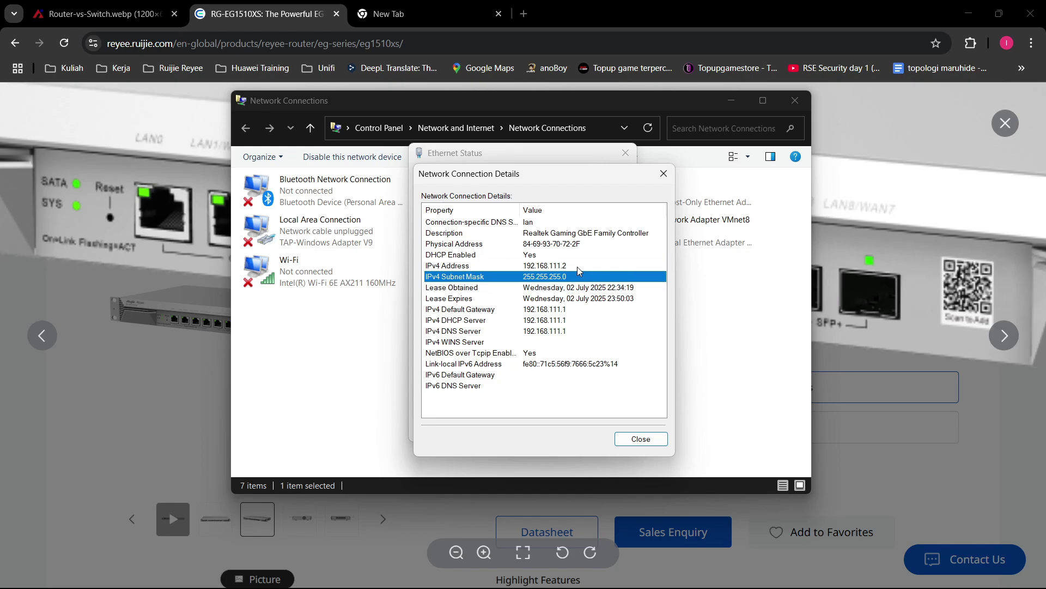
left_click(578, 266)
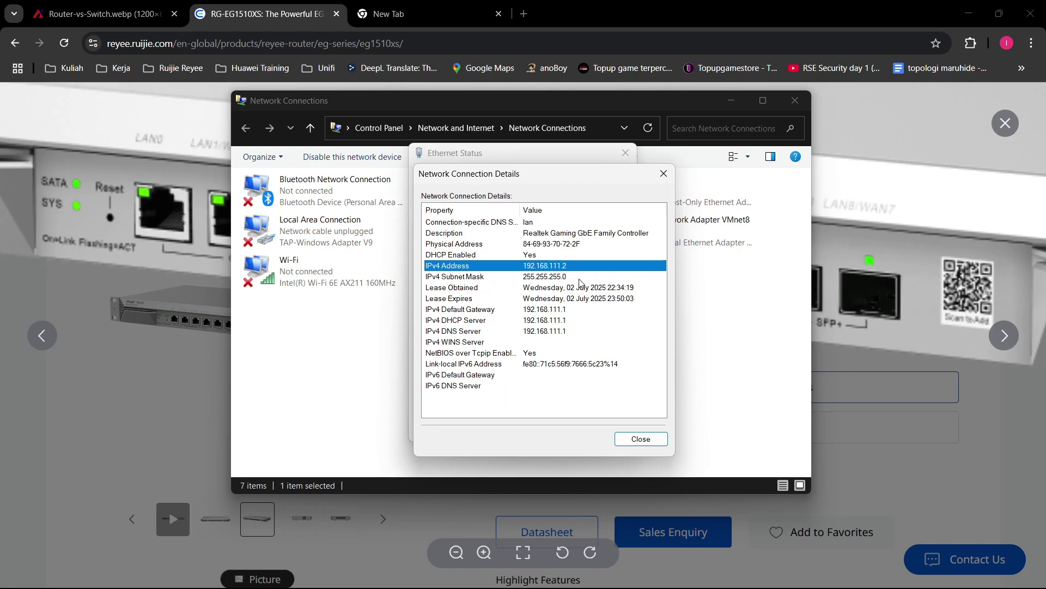
left_click(556, 313)
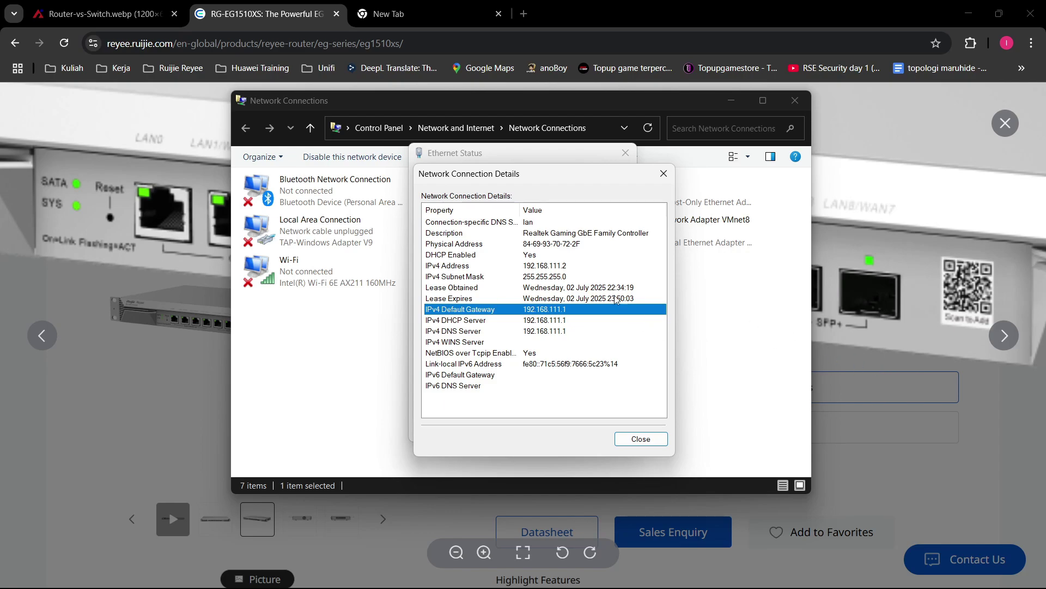
left_click(551, 321)
left_click(562, 311)
left_click(561, 323)
left_click(560, 310)
left_click(417, 19)
Step: Load the EW3000GX login page at 192.168.110.1, then bring Network Connections back
left_click(400, 42)
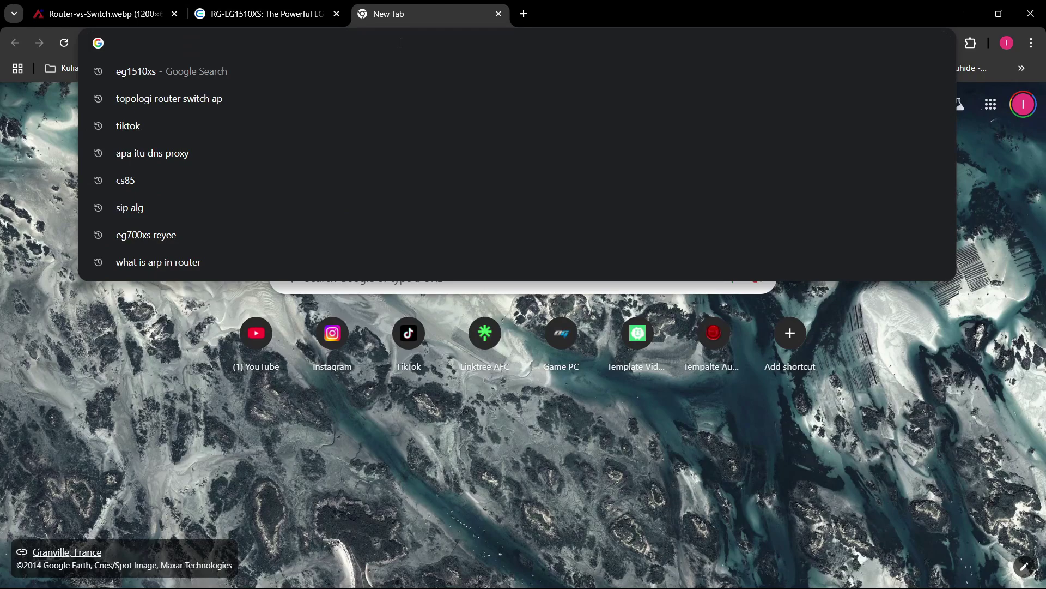
type("192")
key("Right")
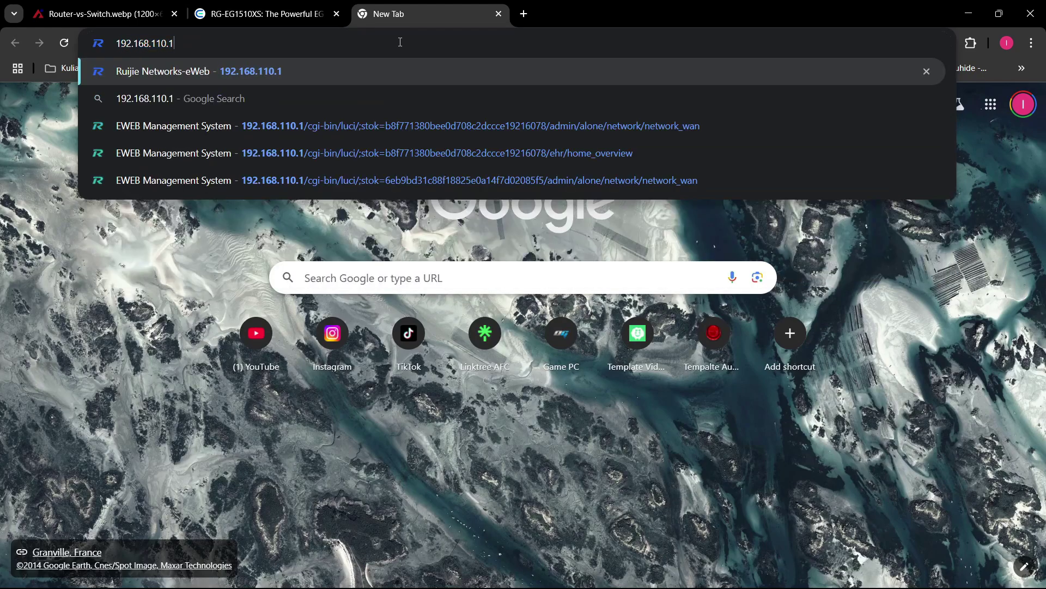
key("Return")
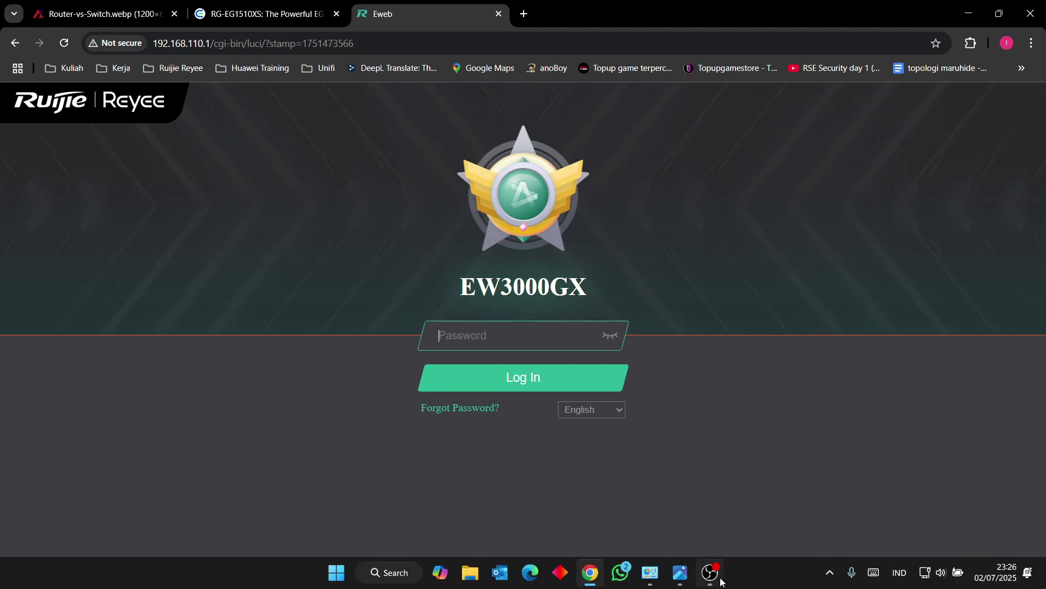
mouse_move(654, 584)
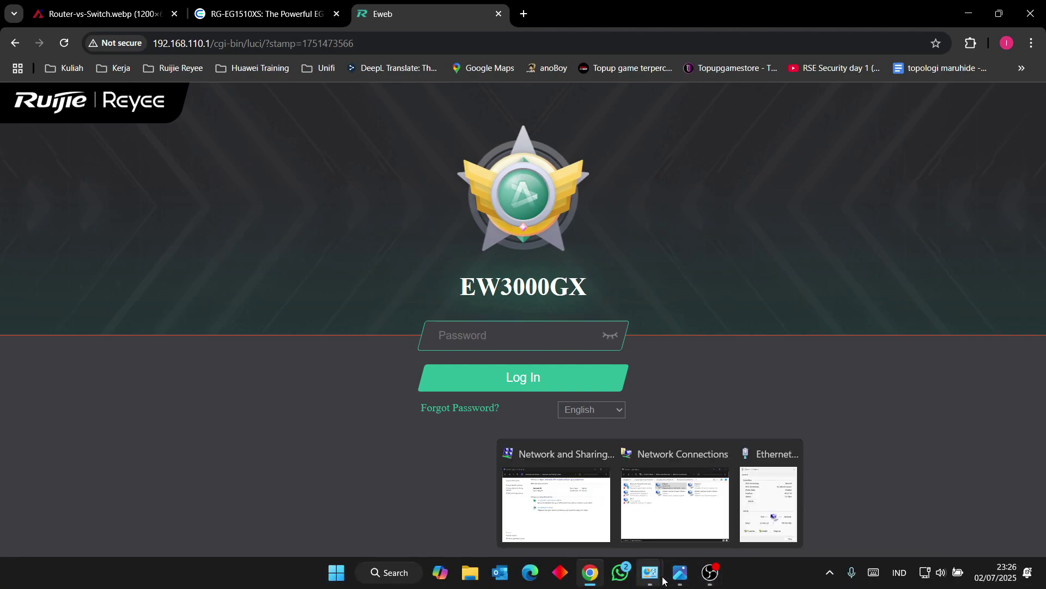
left_click(674, 525)
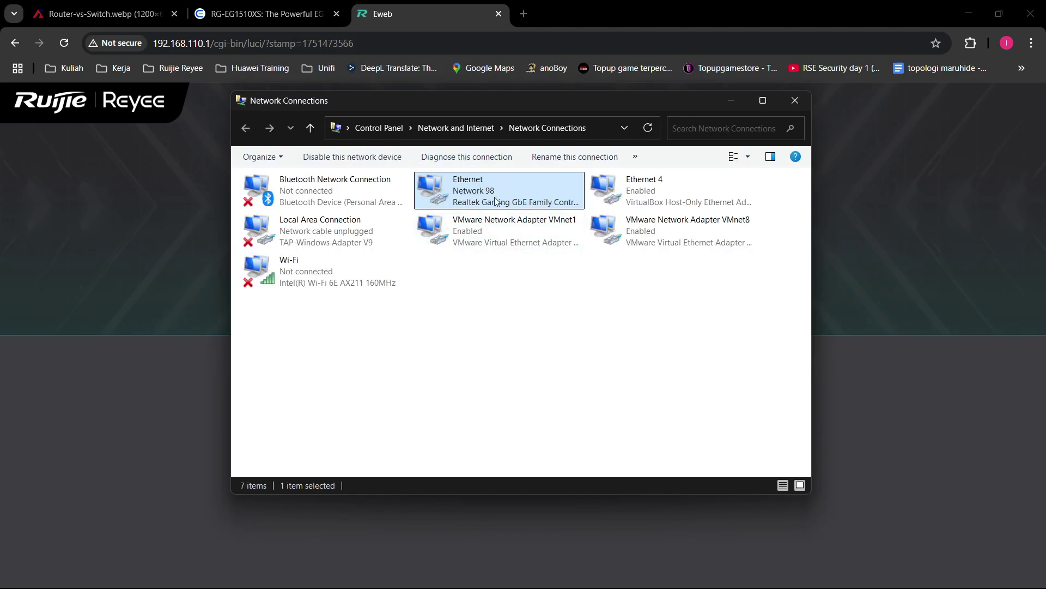
mouse_move(656, 586)
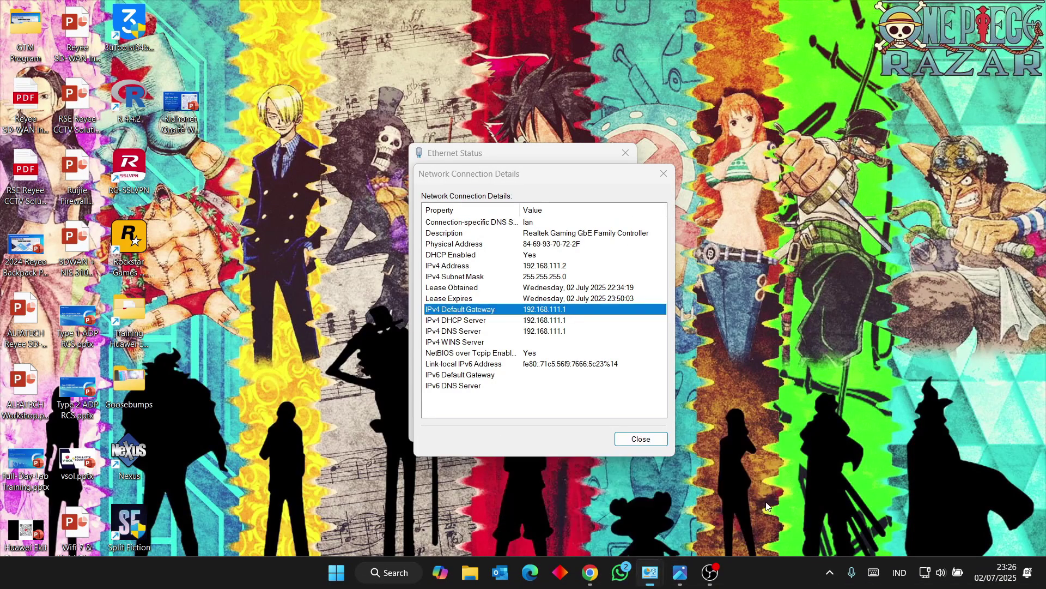
left_click(770, 502)
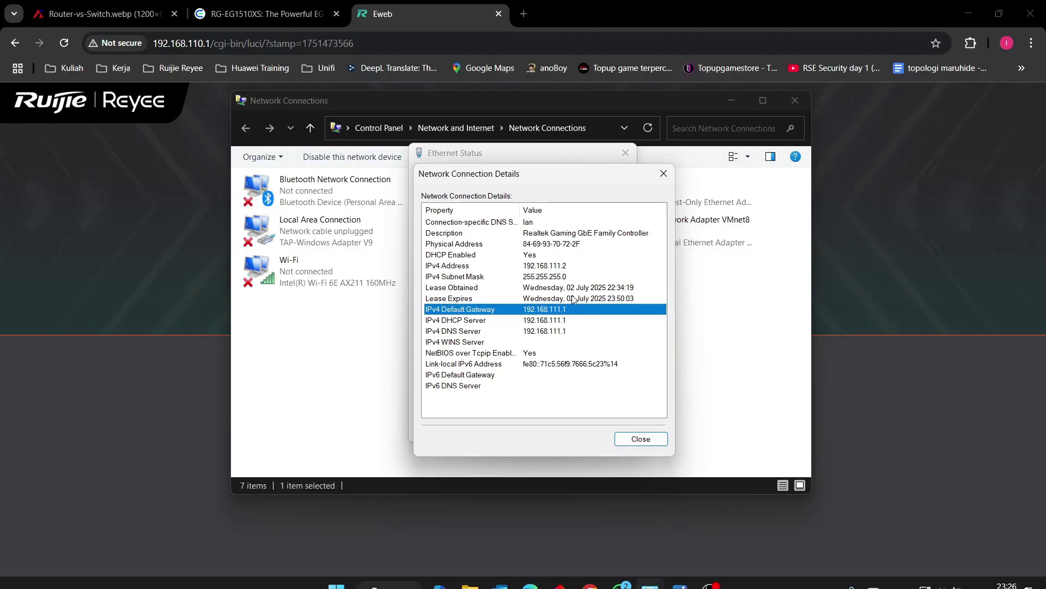
left_click(563, 267)
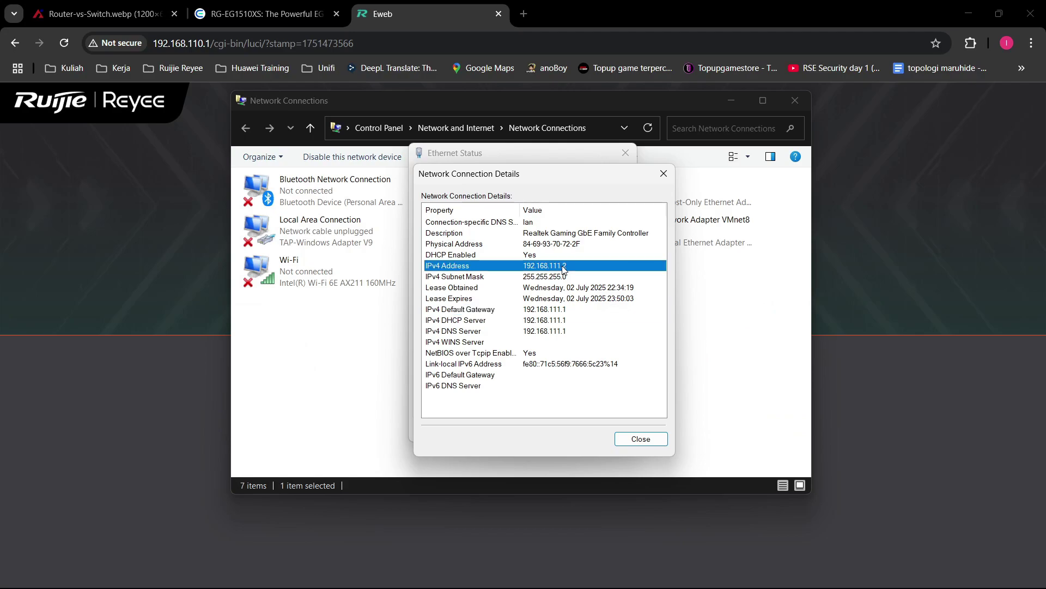
left_click(568, 314)
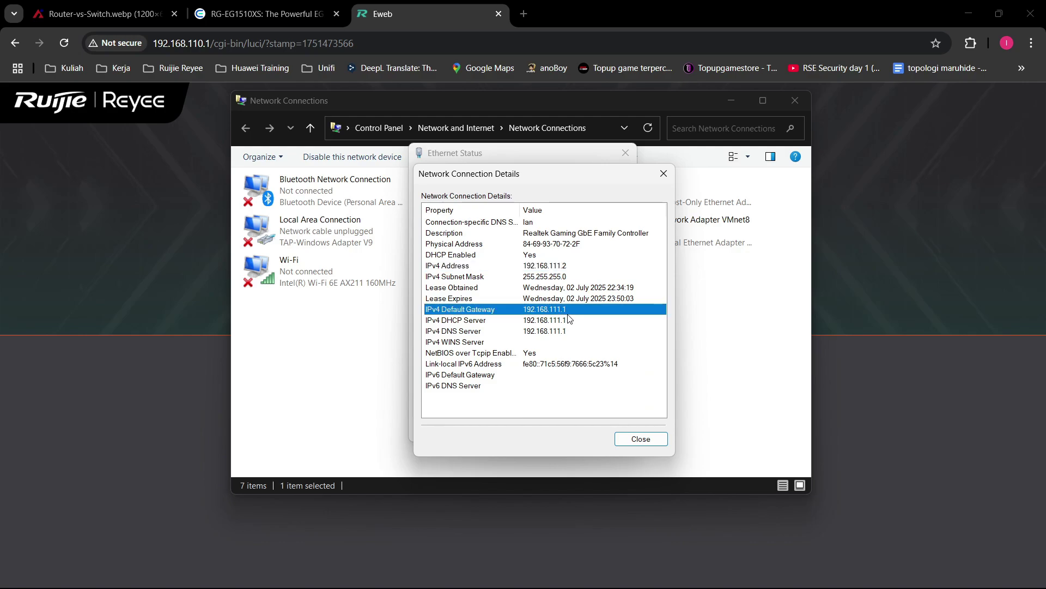
left_click(557, 269)
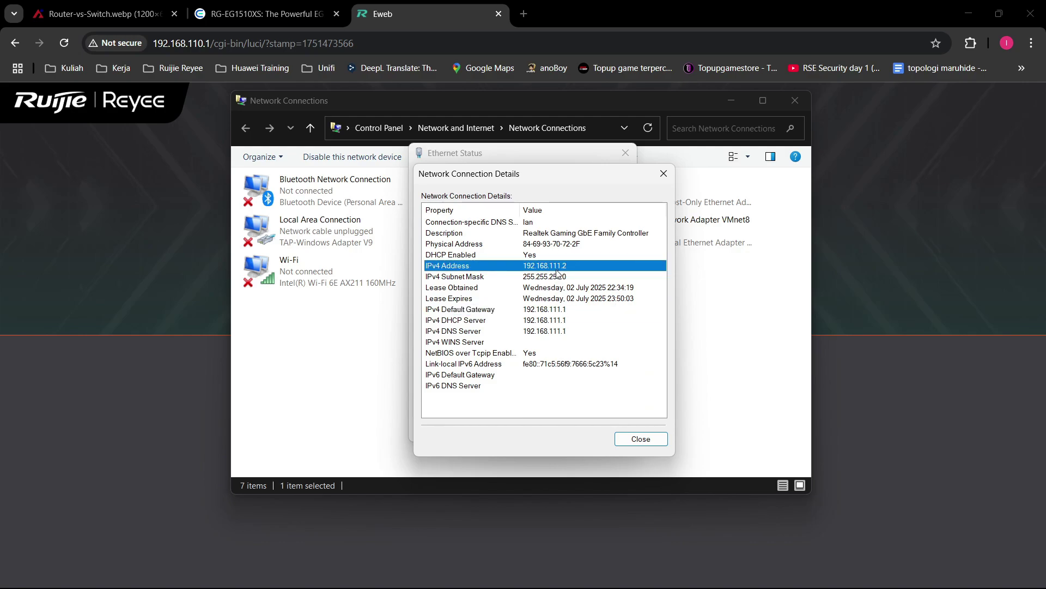
left_click(580, 5)
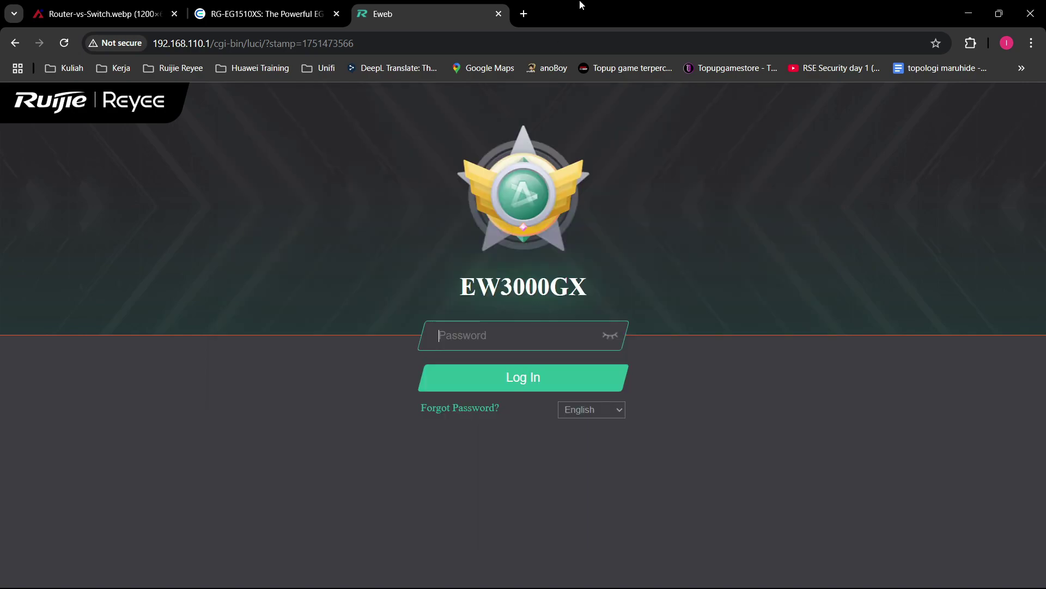
Step: Highlight the login page's web address and the EW3000GX model name
left_click(205, 43)
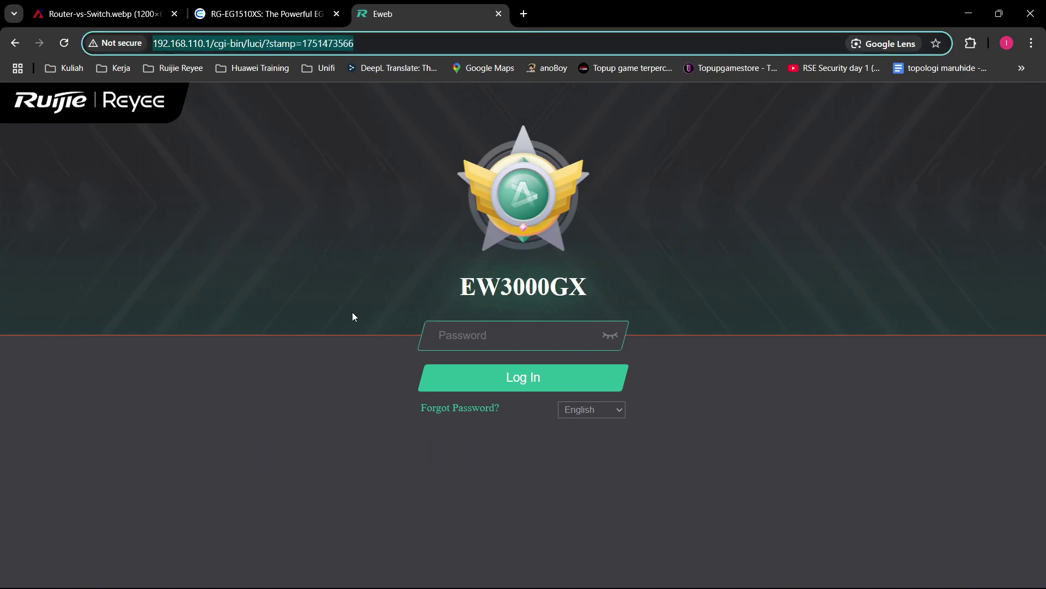
left_click(389, 184)
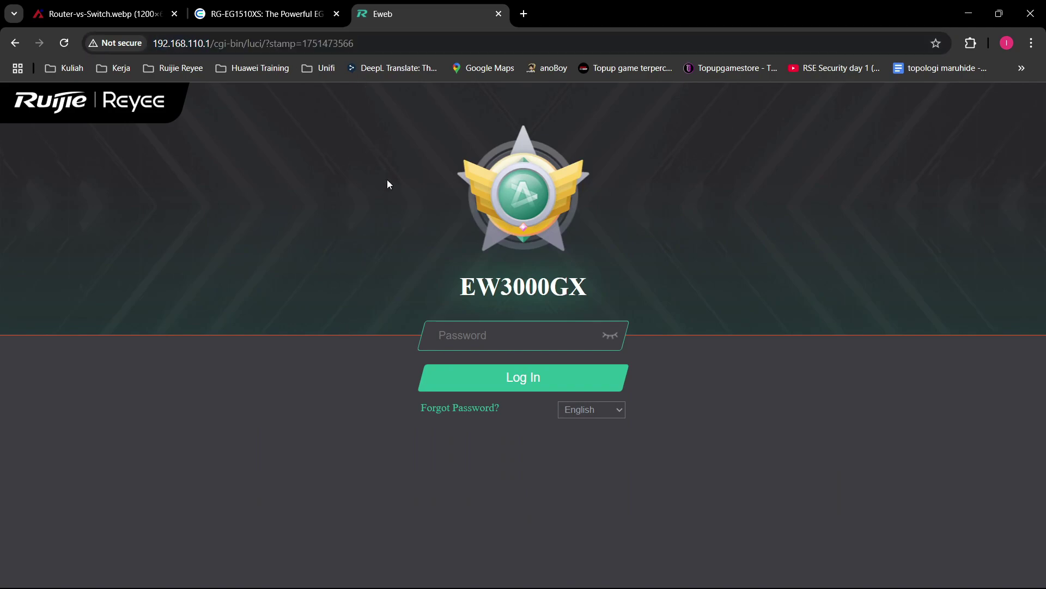
double_click(584, 289)
left_click(756, 265)
Step: Open a new tab and go to 192.168.111.1
left_click(524, 14)
type("12")
key("BackSpace")
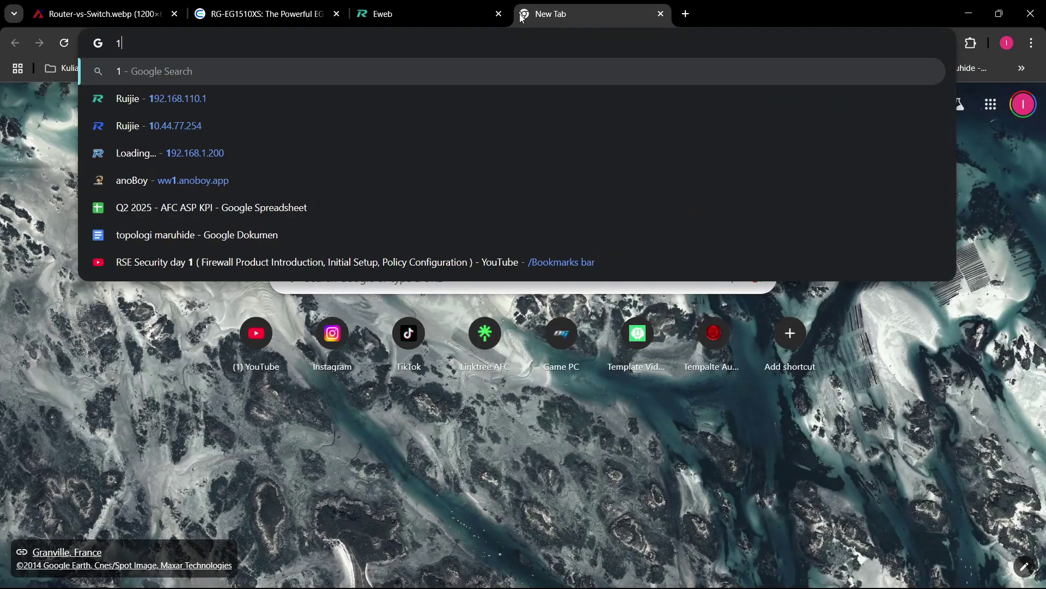
type("92.168")
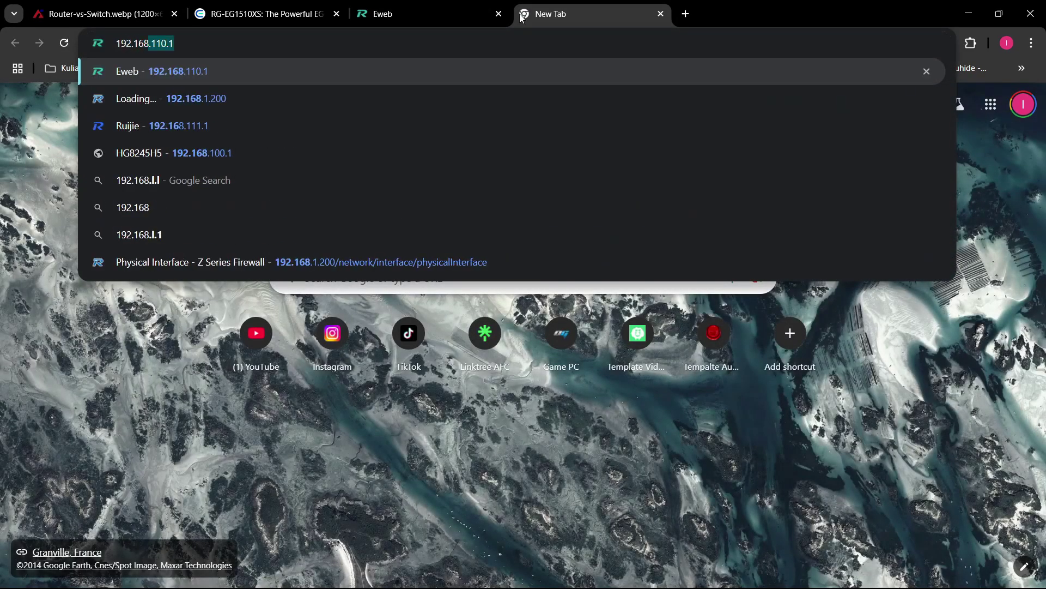
type(".111.")
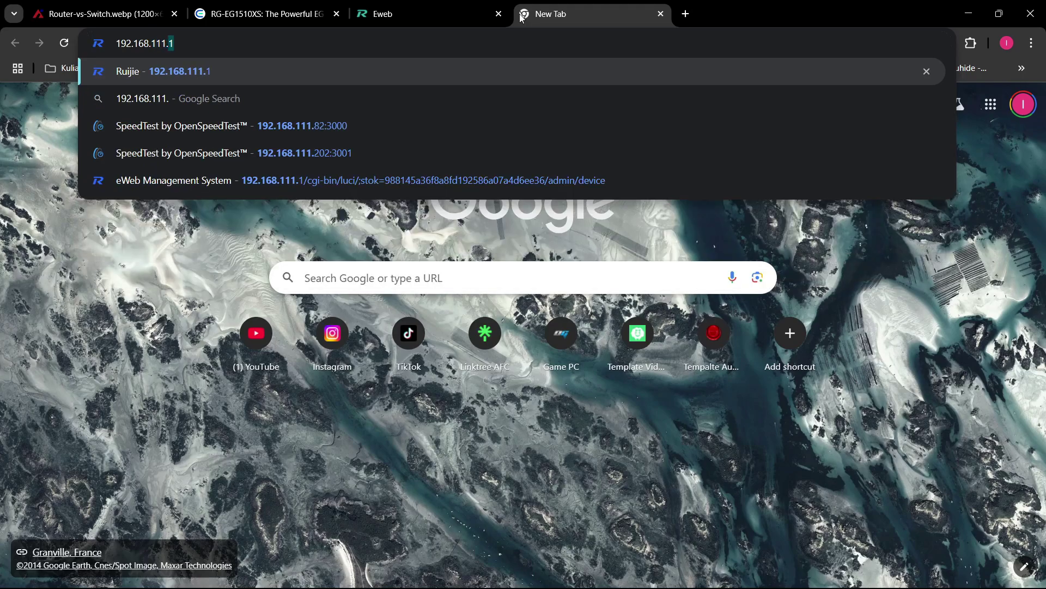
type("1")
key("Return")
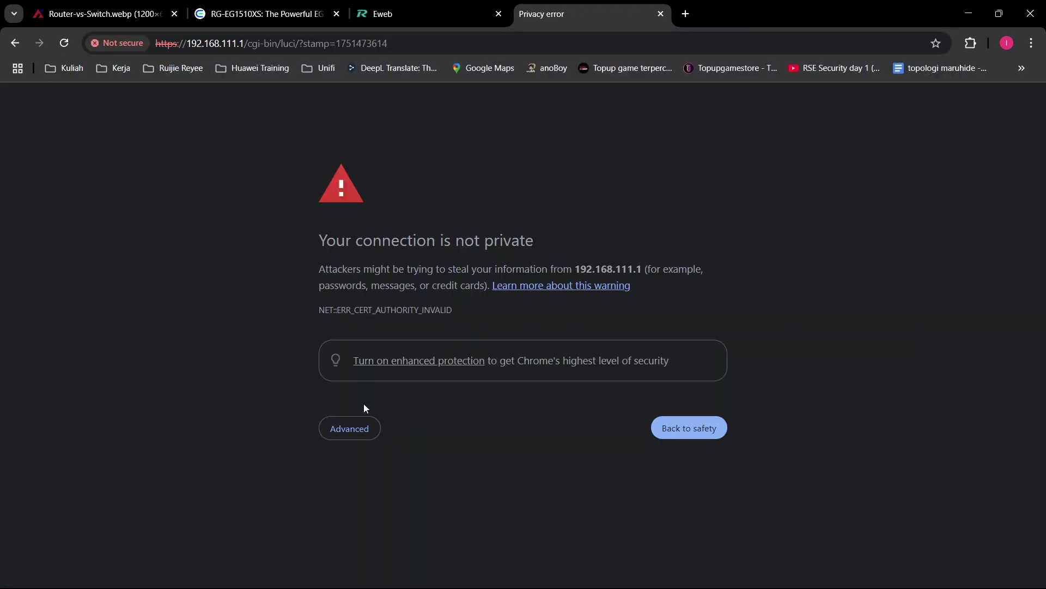
Step: Expand the 192.168.111.1 privacy warning's advanced details, highlighting the security certificate explanation
left_click(364, 433)
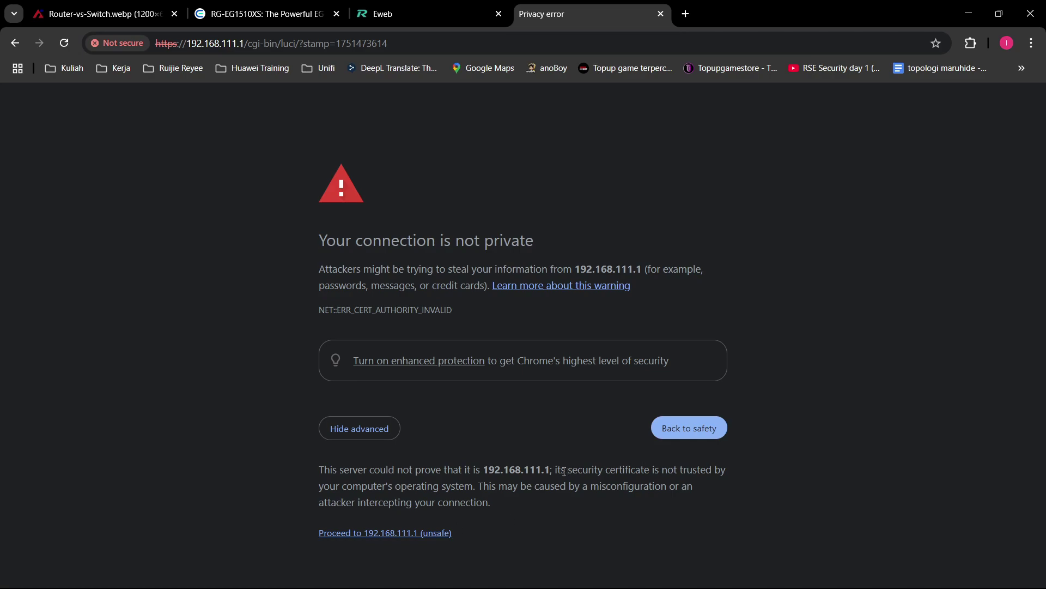
left_click_drag(564, 471, 650, 473)
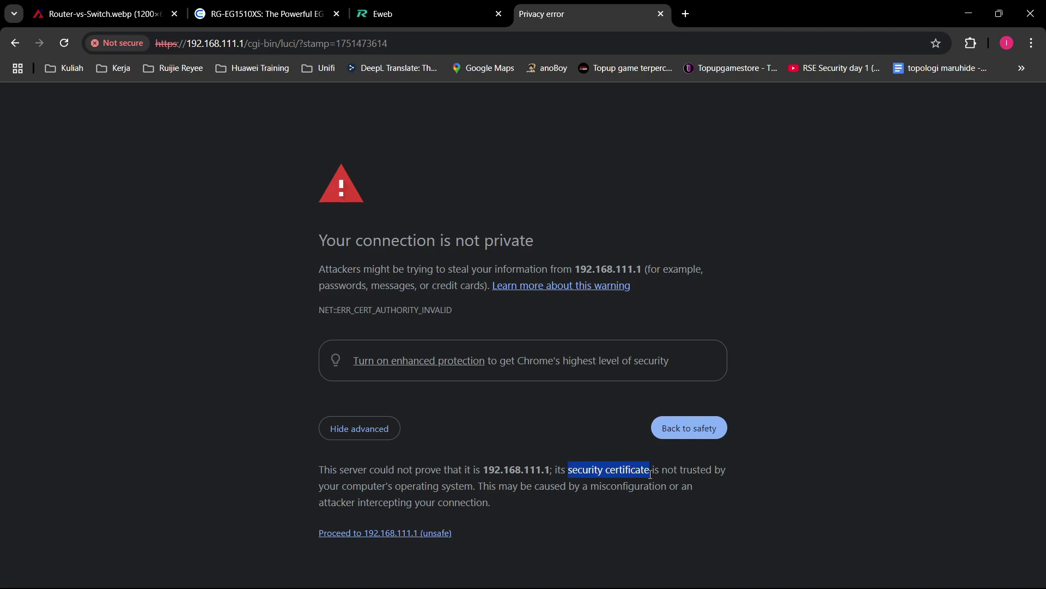
left_click(253, 339)
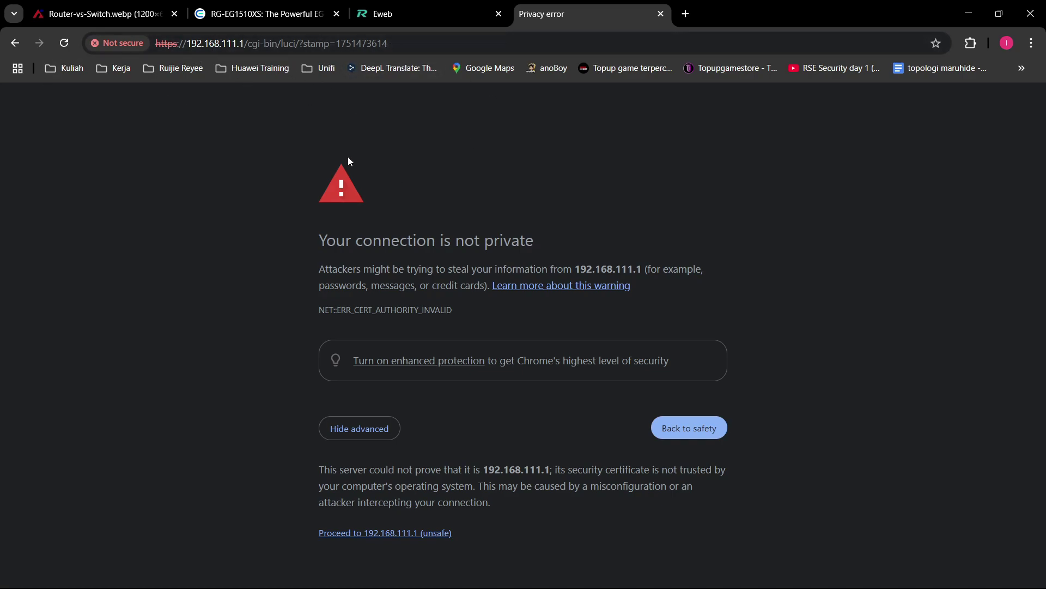
left_click(341, 432)
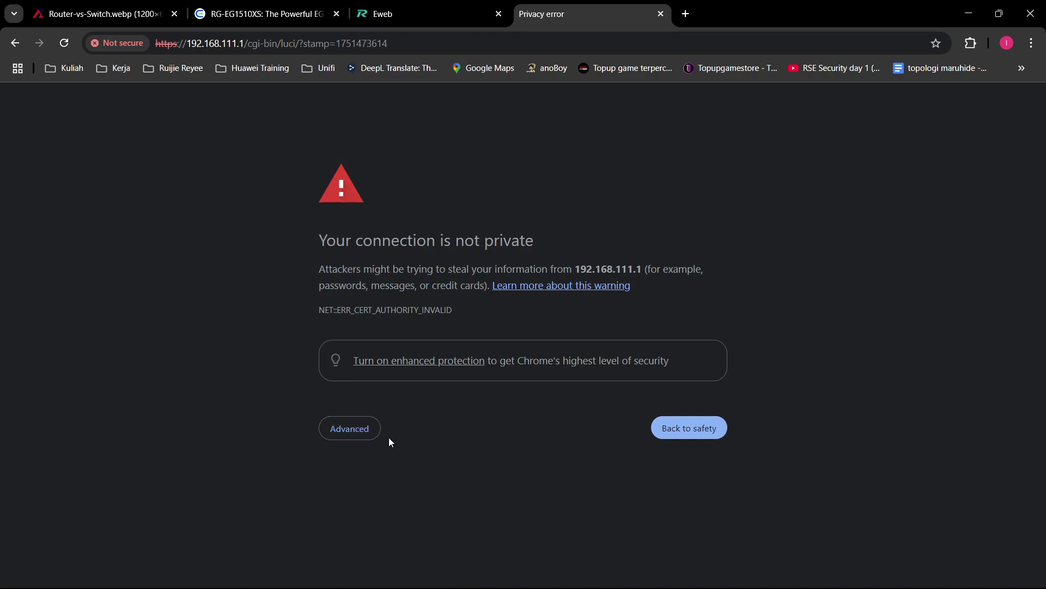
left_click(351, 429)
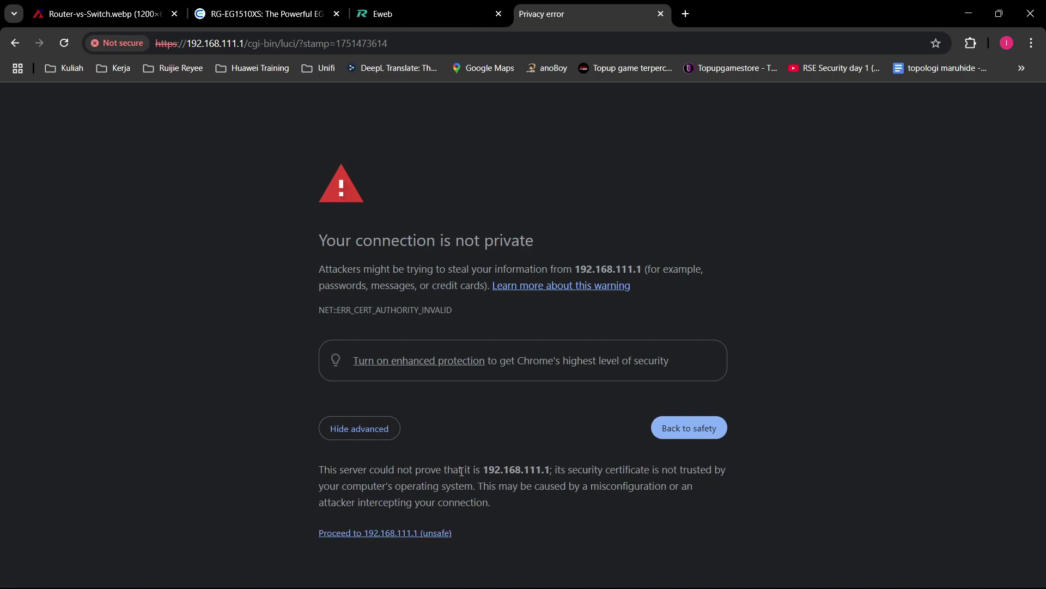
Step: Proceed to 192.168.111.1 and log in to the EG710XS with the admin password
left_click(420, 534)
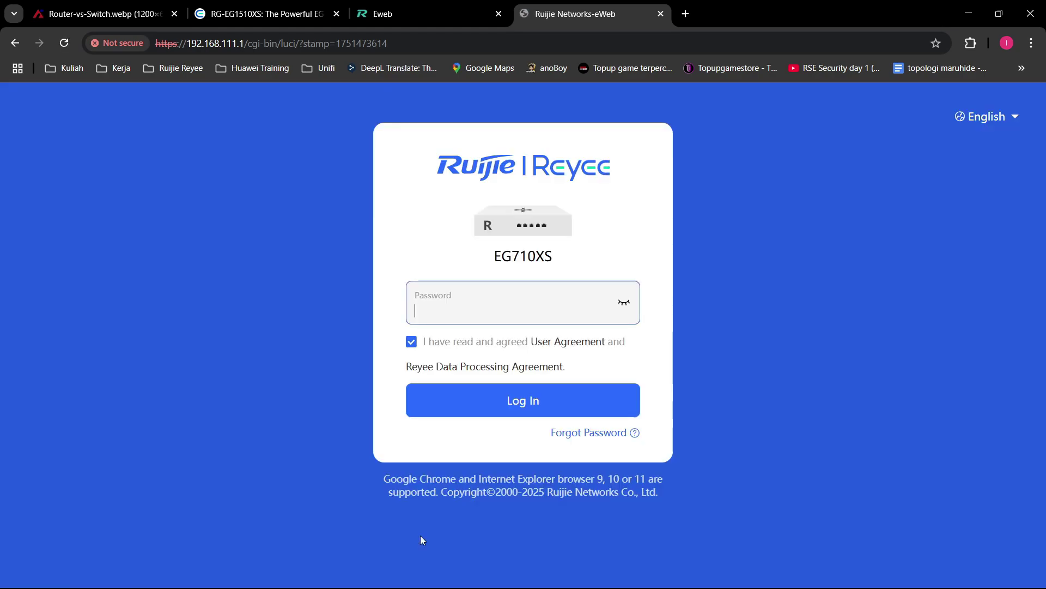
left_click_drag(556, 271, 427, 250)
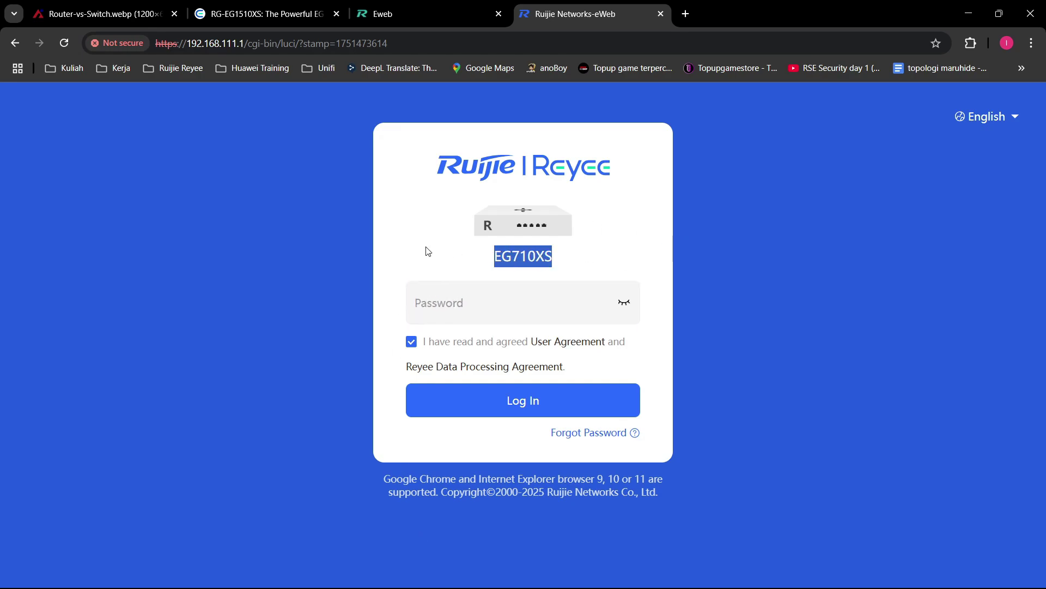
left_click(431, 235)
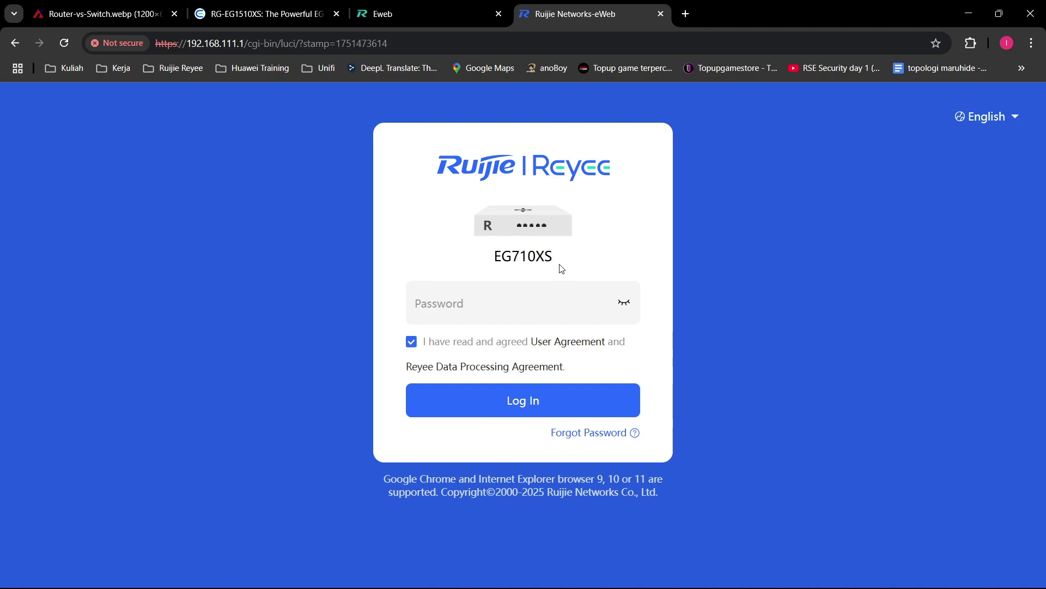
left_click(536, 296)
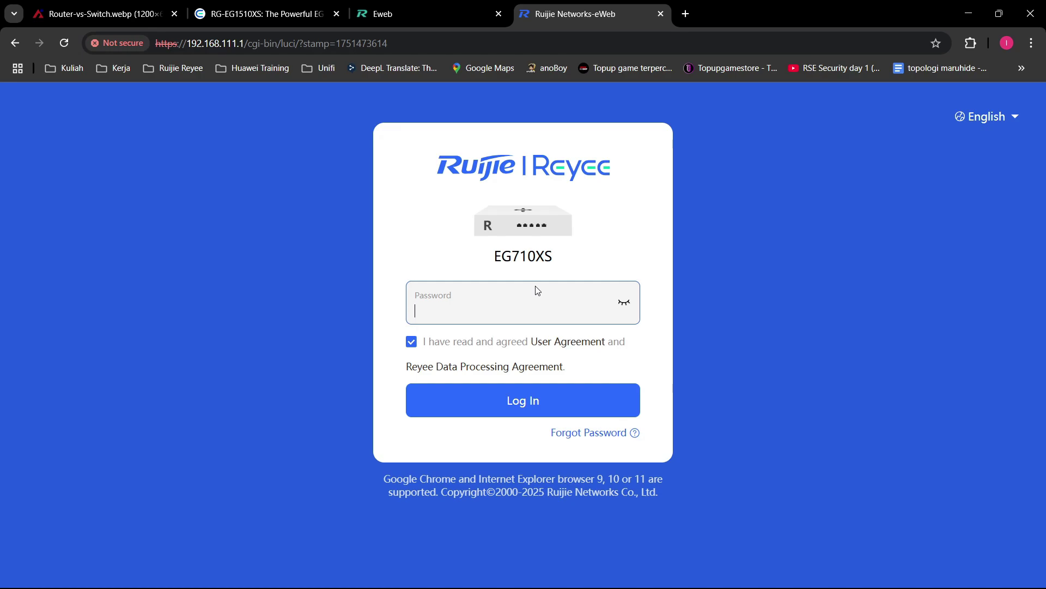
type("*****")
left_click(624, 306)
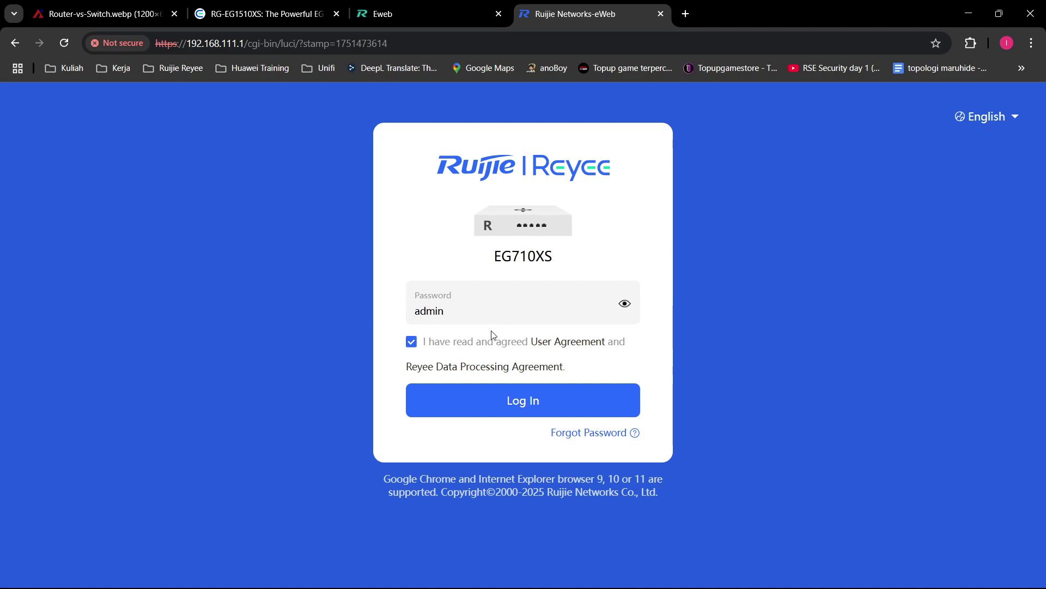
left_click(523, 402)
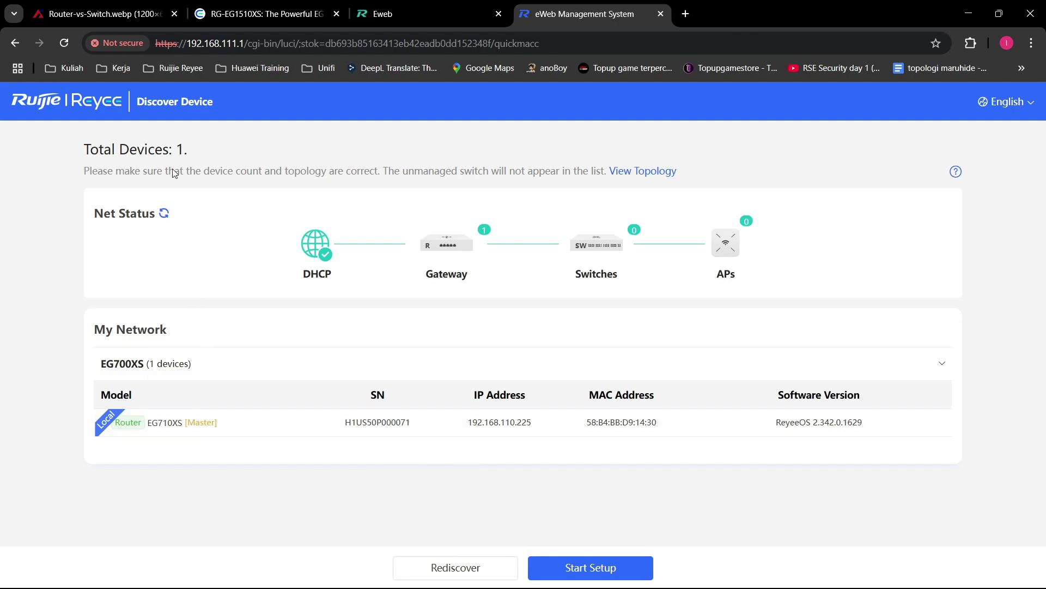
left_click_drag(136, 102, 368, 103)
left_click(369, 102)
left_click(487, 568)
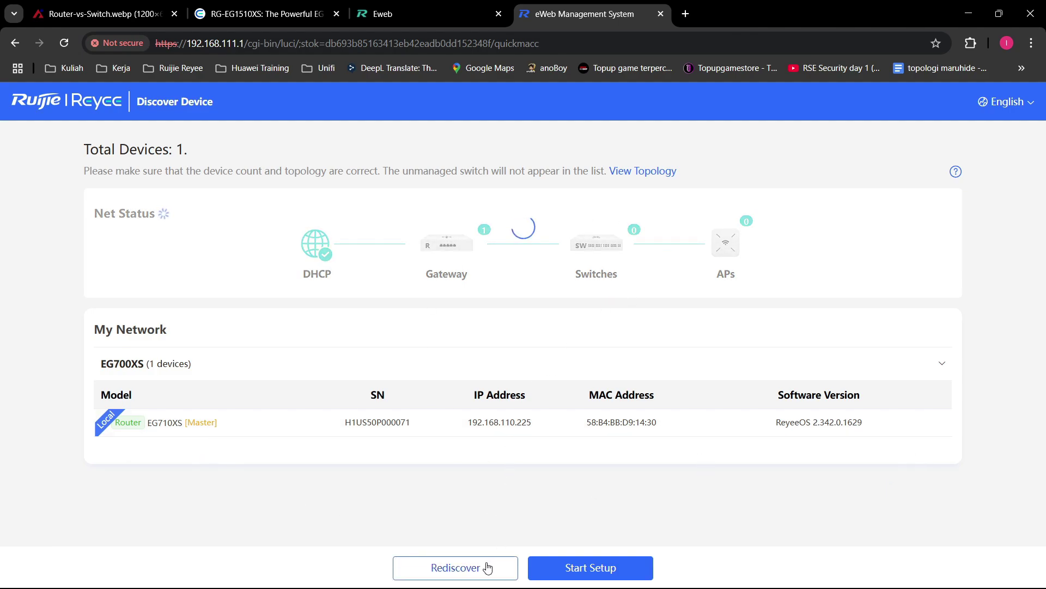
left_click(478, 575)
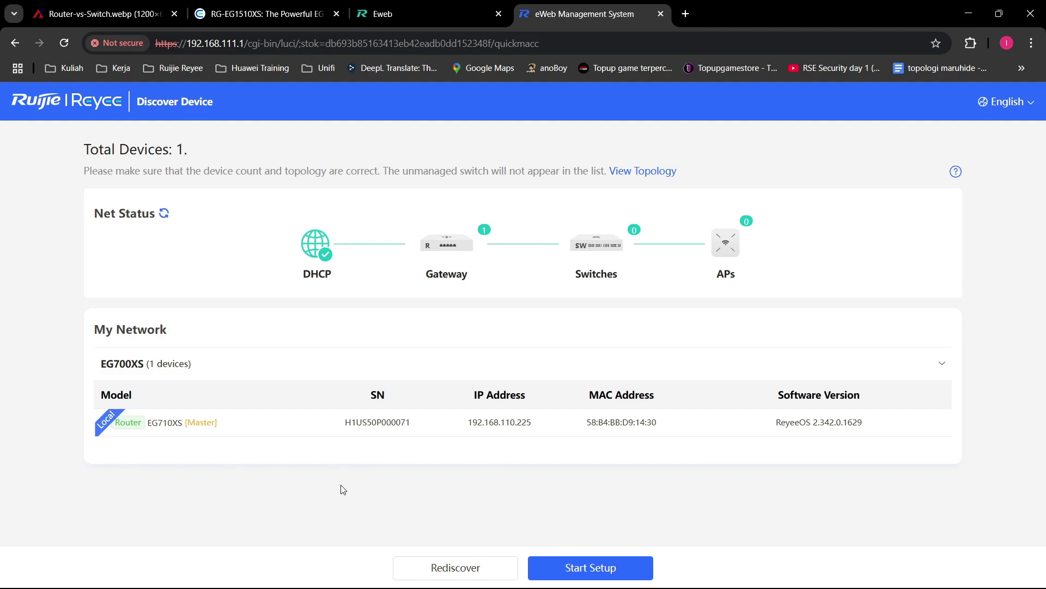
mouse_move(183, 424)
left_mouse_down()
mouse_move(152, 424)
mouse_move(187, 424)
left_mouse_up()
left_click(156, 427)
left_click(196, 436)
left_click(462, 573)
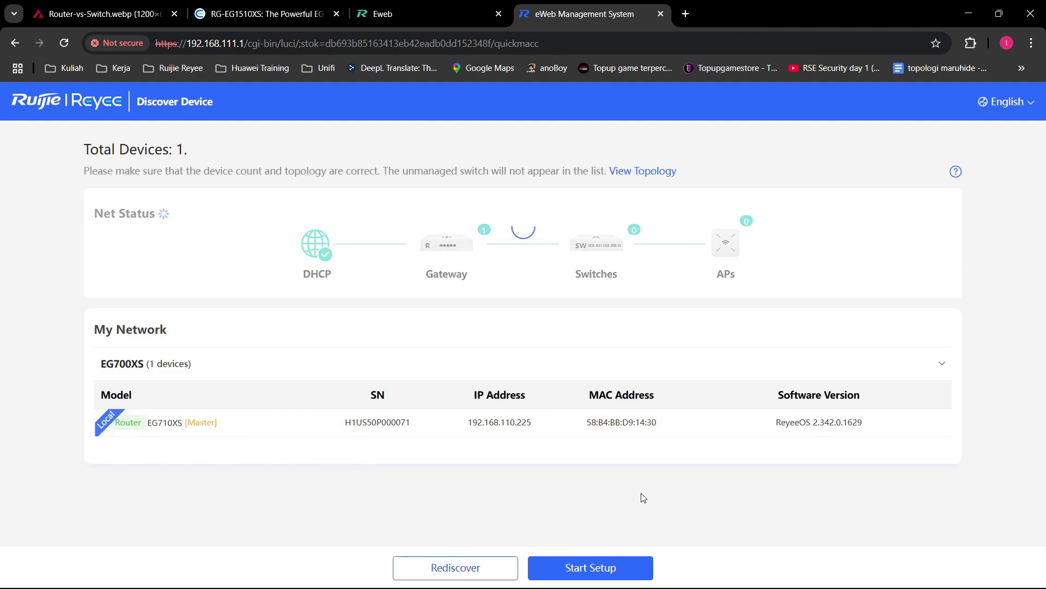
Step: Start the quick setup and choose PPPoE as the internet connection type
left_click(601, 571)
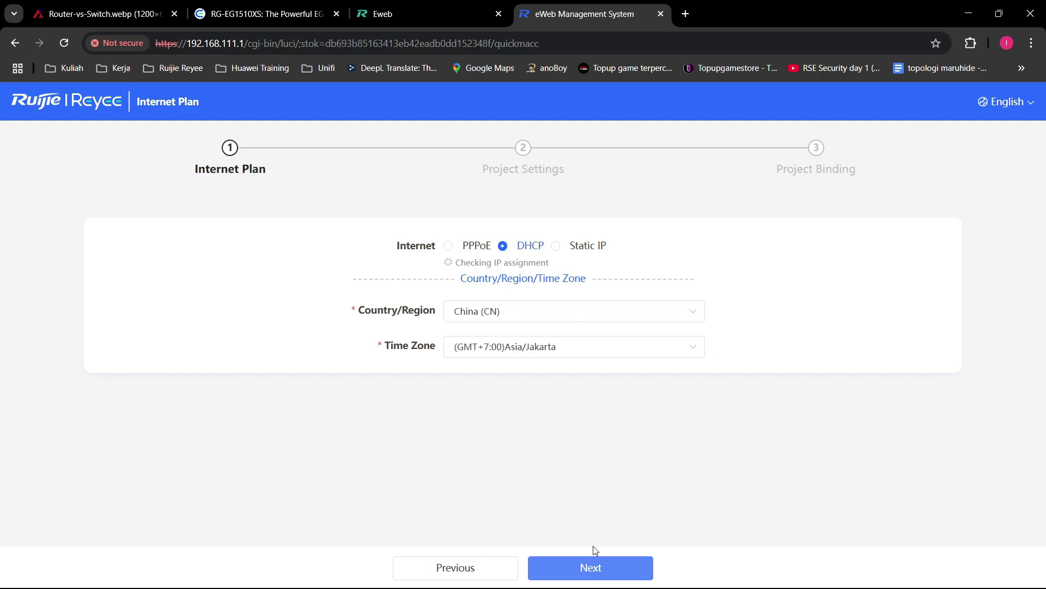
left_click(449, 246)
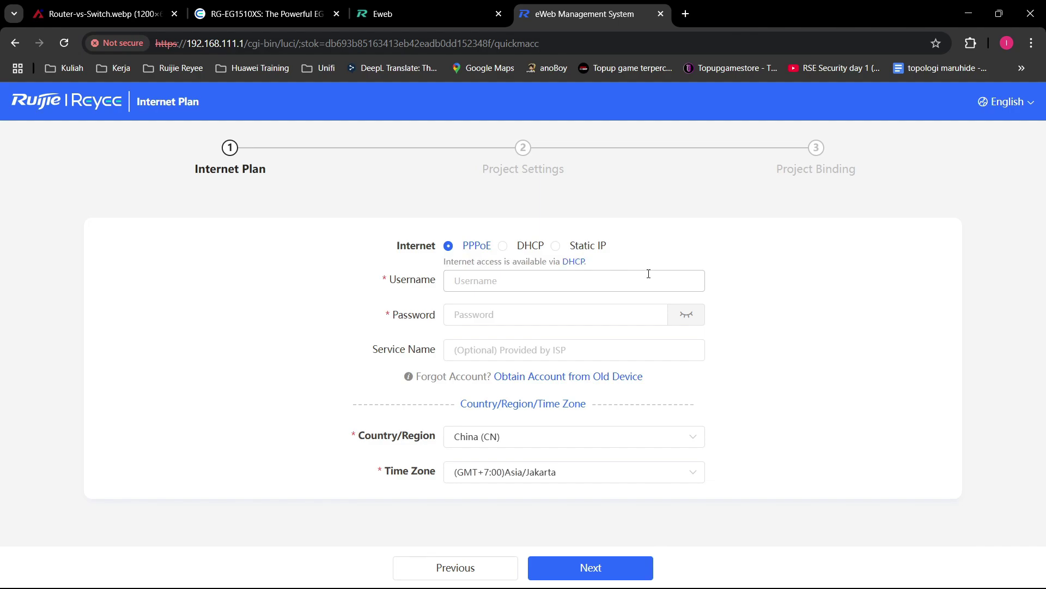
Step: Inspect the PPPoE username, service name and password fields, then switch the connection type to DHCP
left_click(577, 275)
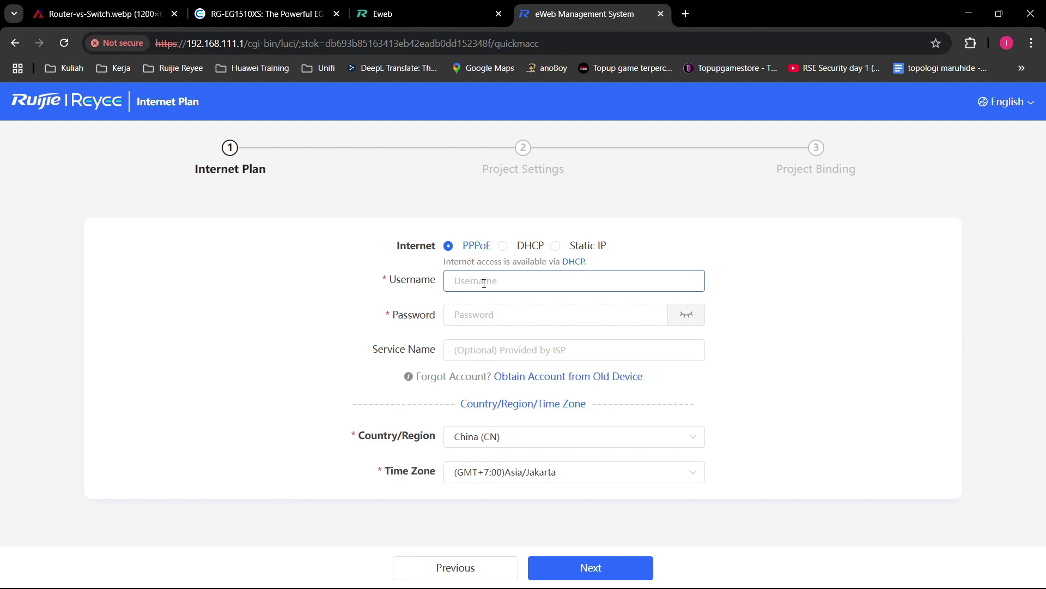
left_click(589, 353)
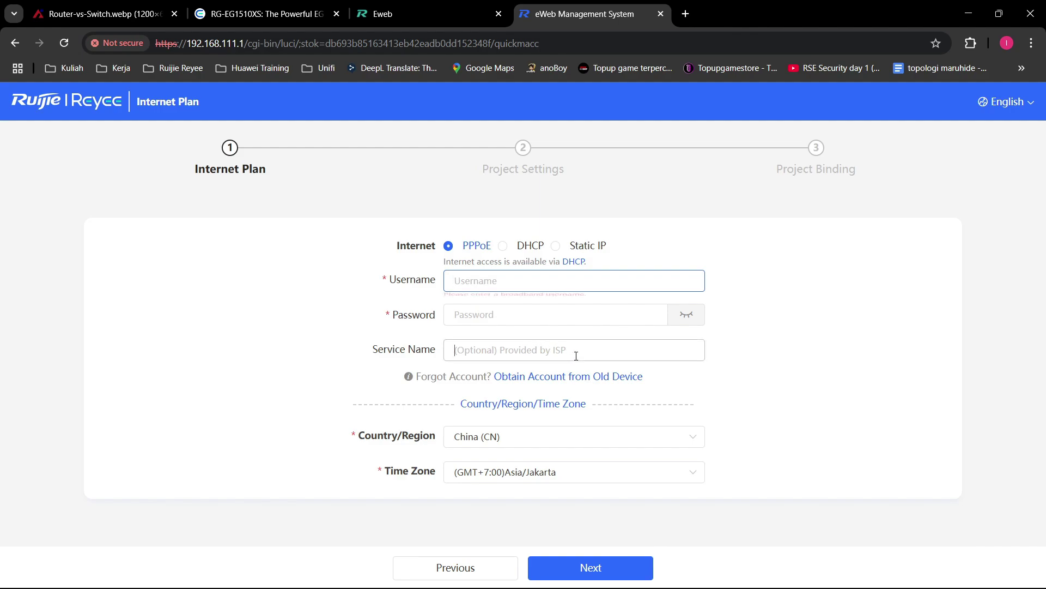
left_click(738, 355)
left_click(605, 284)
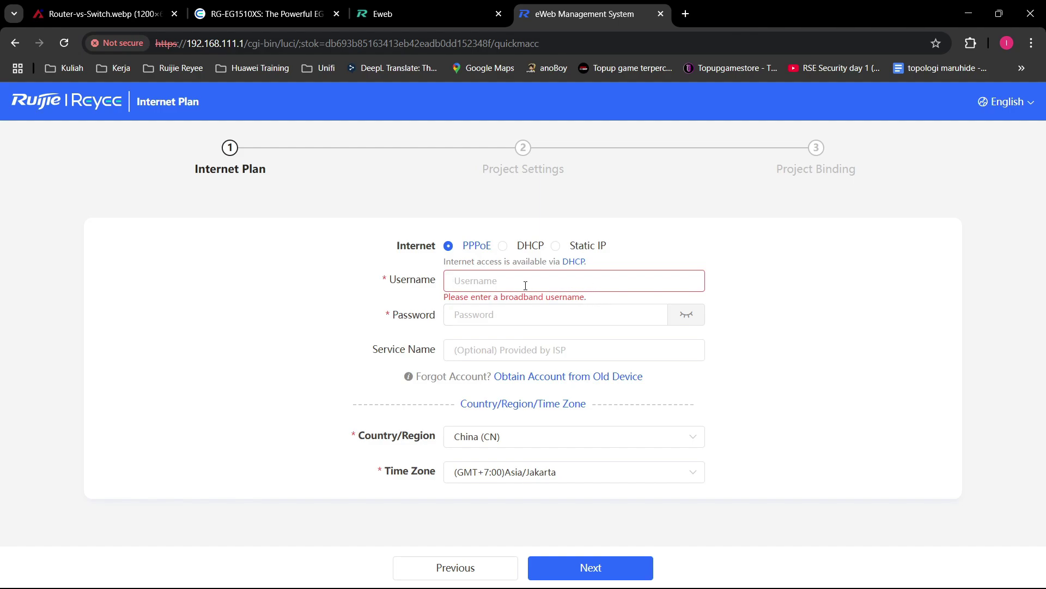
left_click(525, 285)
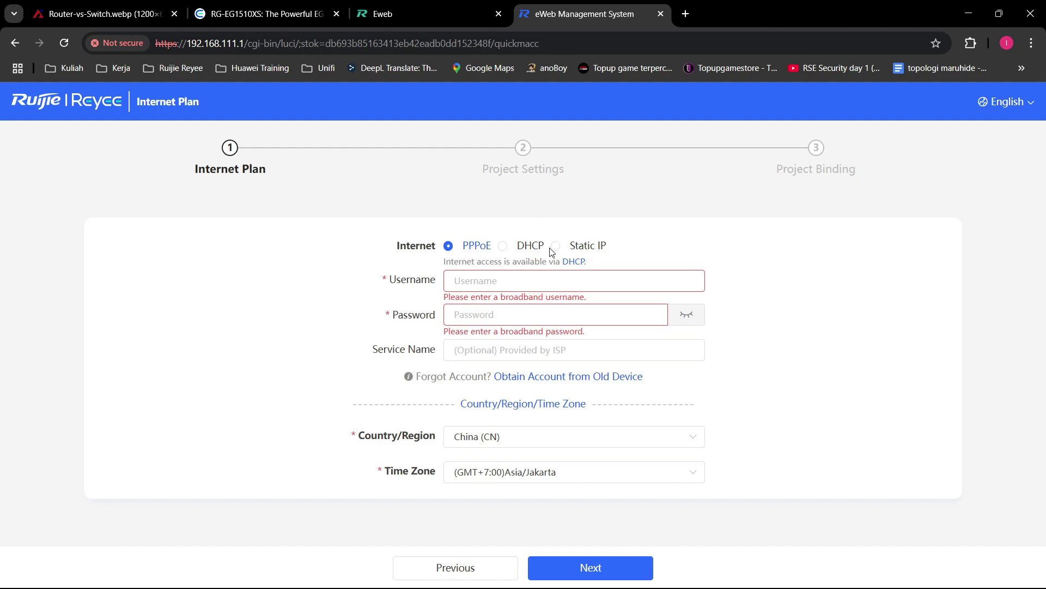
double_click(403, 281)
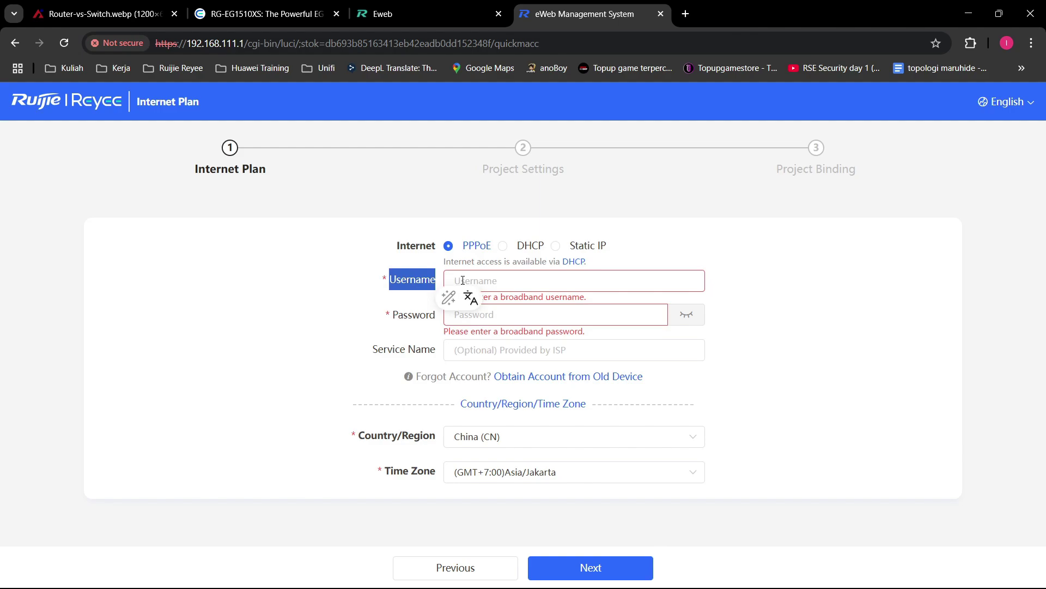
double_click(411, 319)
left_click(403, 331)
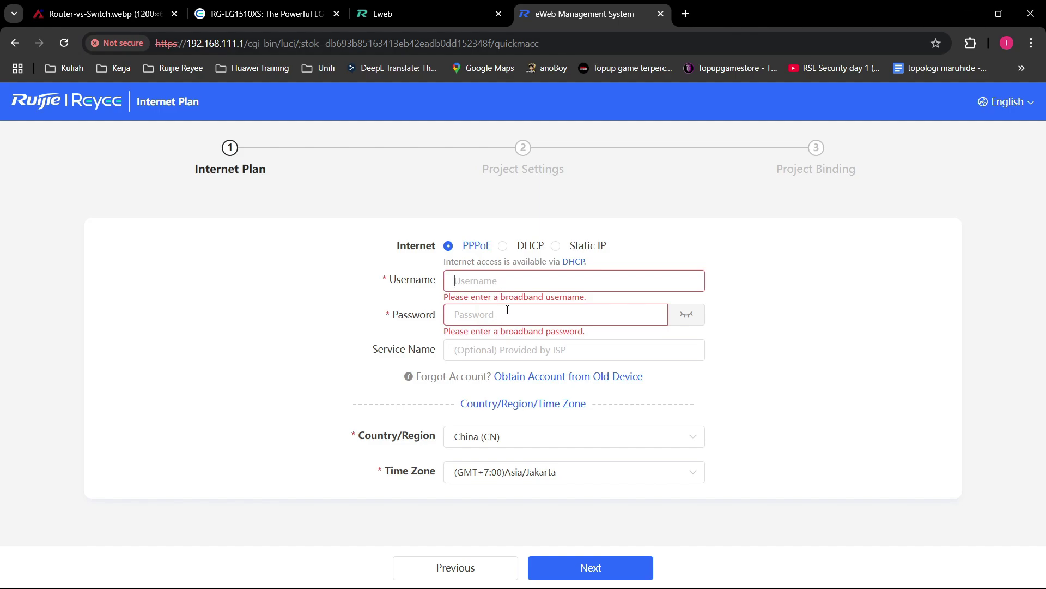
left_click(522, 254)
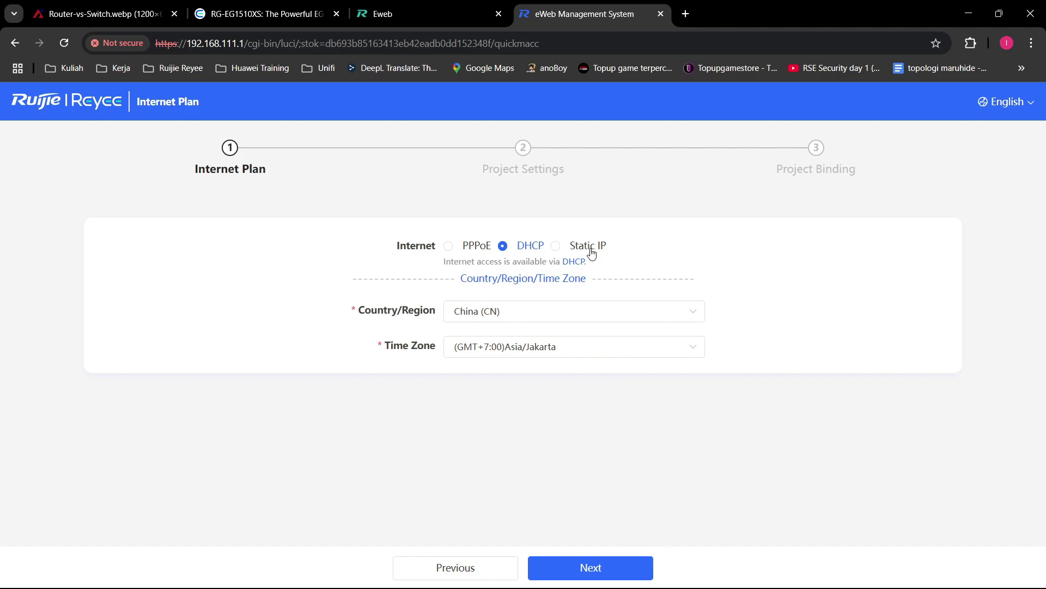
left_click(592, 253)
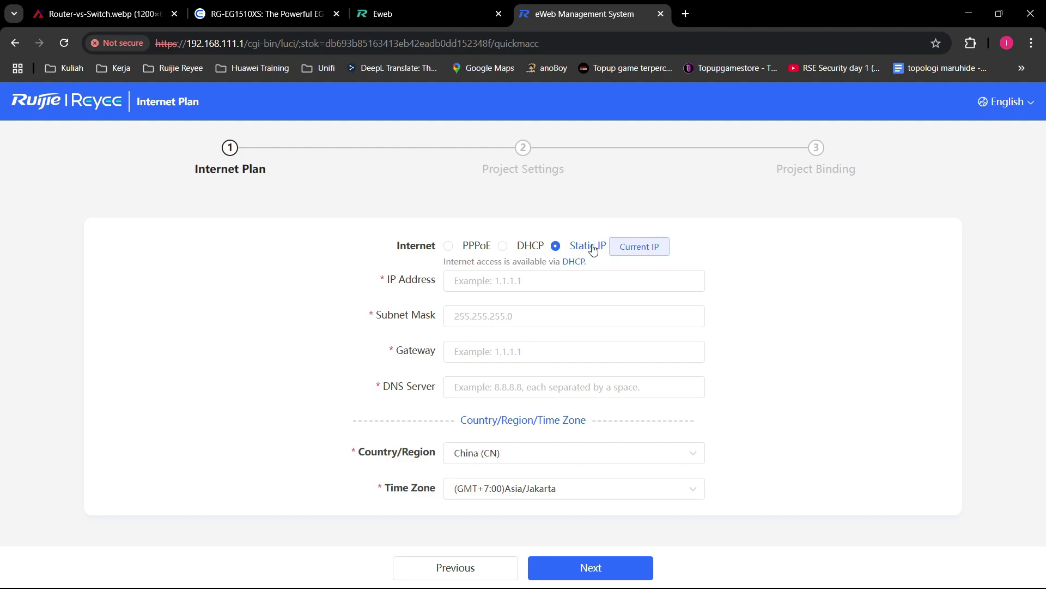
left_click(589, 279)
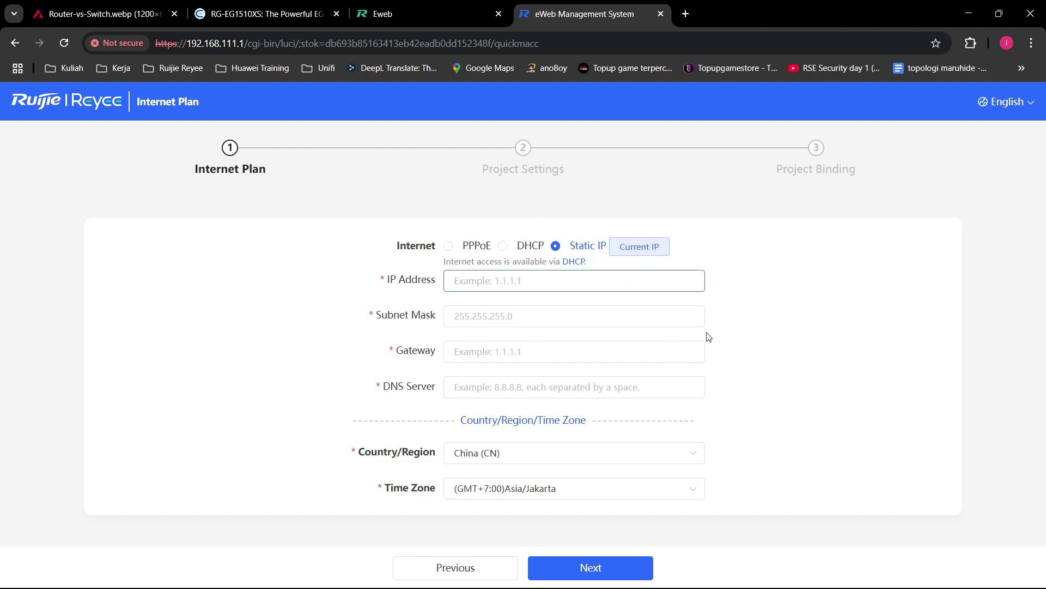
left_click(577, 314)
left_click(663, 353)
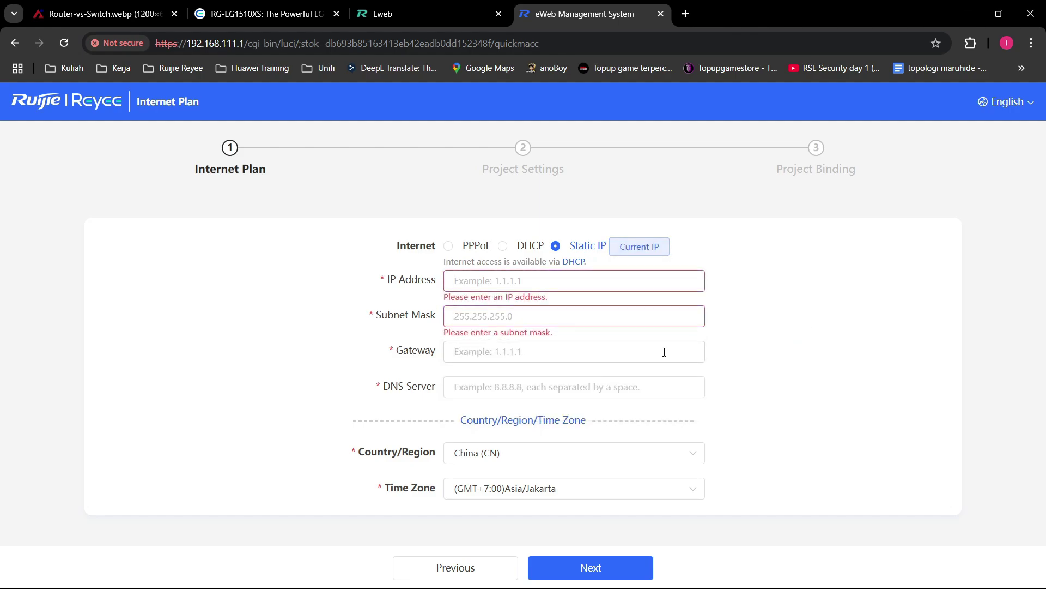
left_click(841, 362)
left_click(687, 394)
left_click(846, 393)
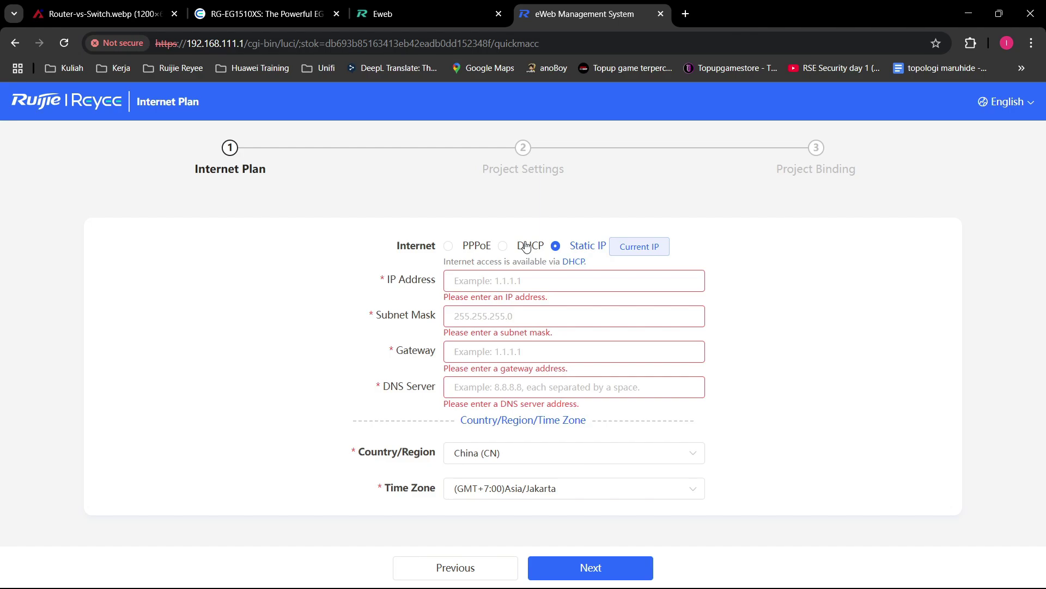
left_click(527, 246)
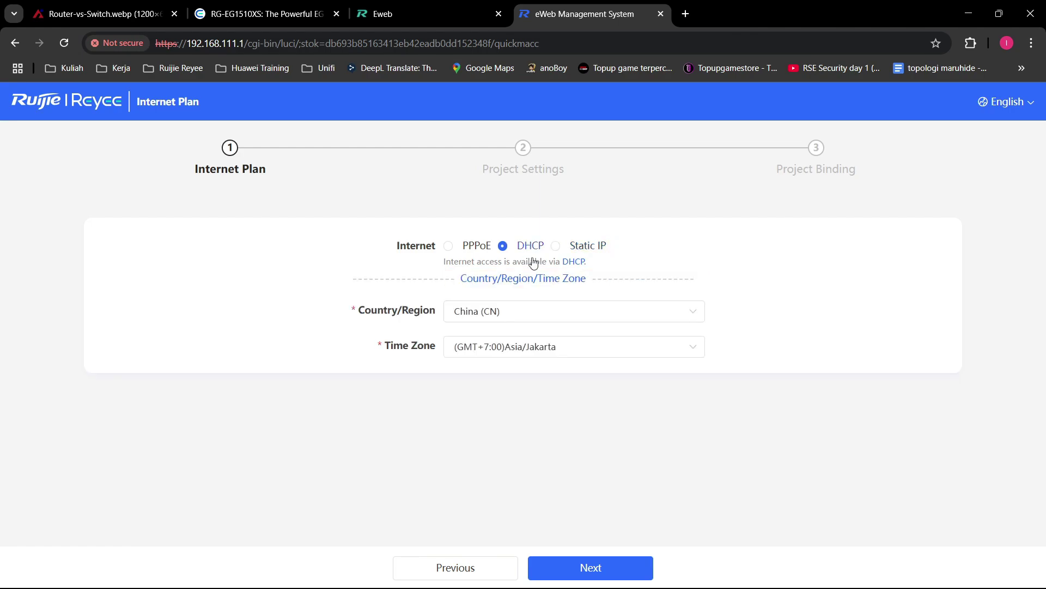
Step: Set country Indonesia (ID) and time zone (GMT+7:00)Asia/Jakarta, then advance to Project Settings
left_click(569, 312)
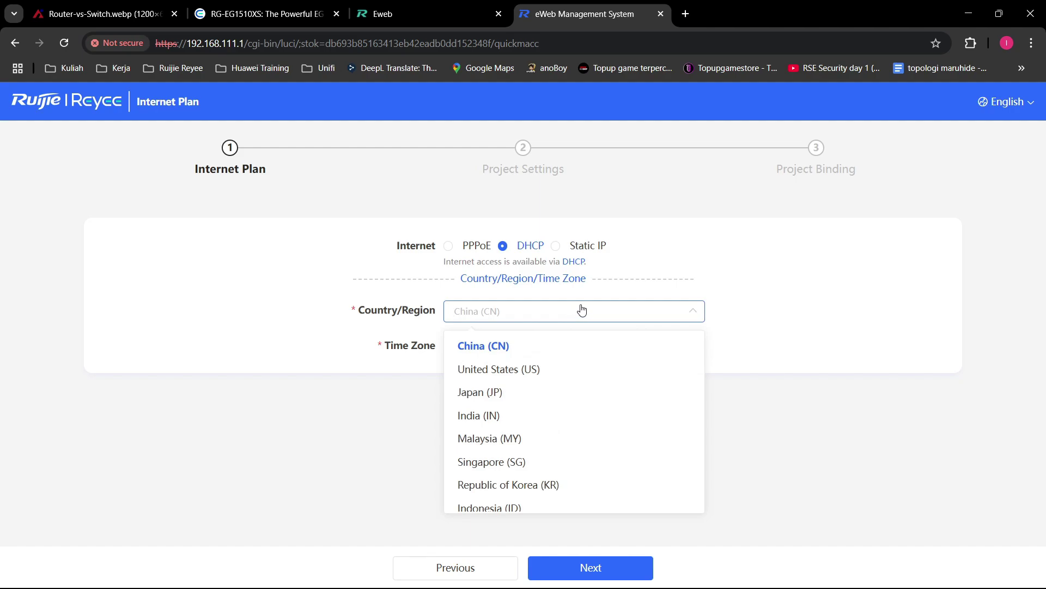
left_click(557, 508)
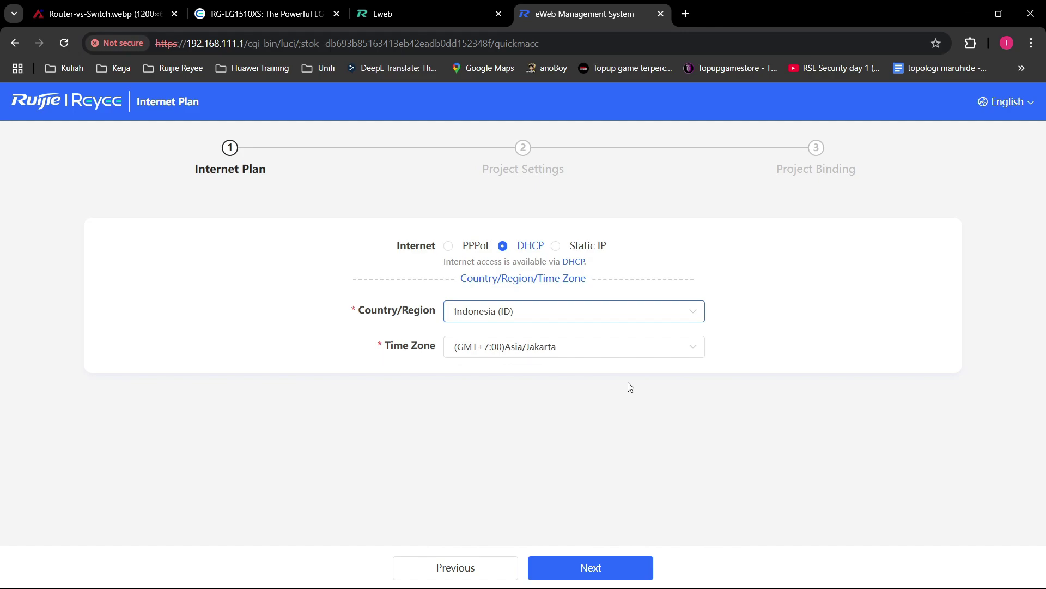
left_click(601, 352)
scroll(599, 450, "down", 1)
scroll(598, 450, "down", 3)
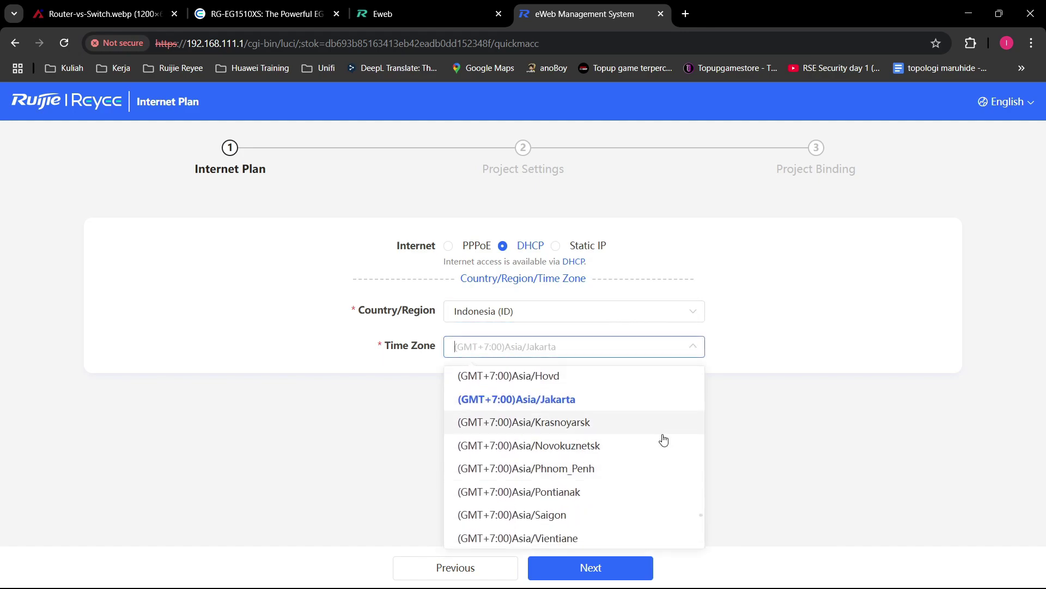
scroll(625, 501, "up", 3)
left_click(581, 467)
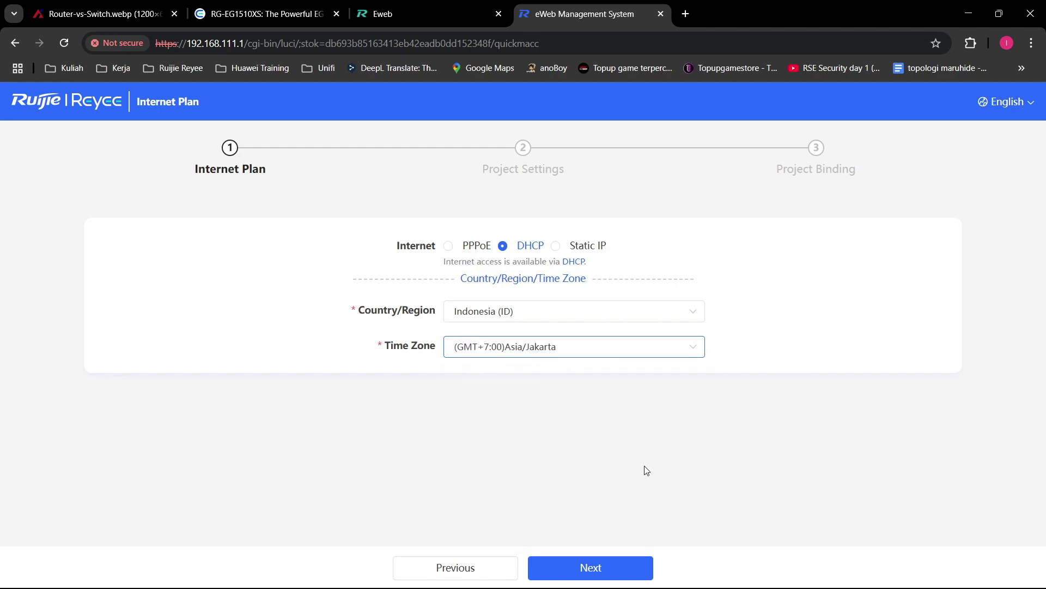
left_click(597, 567)
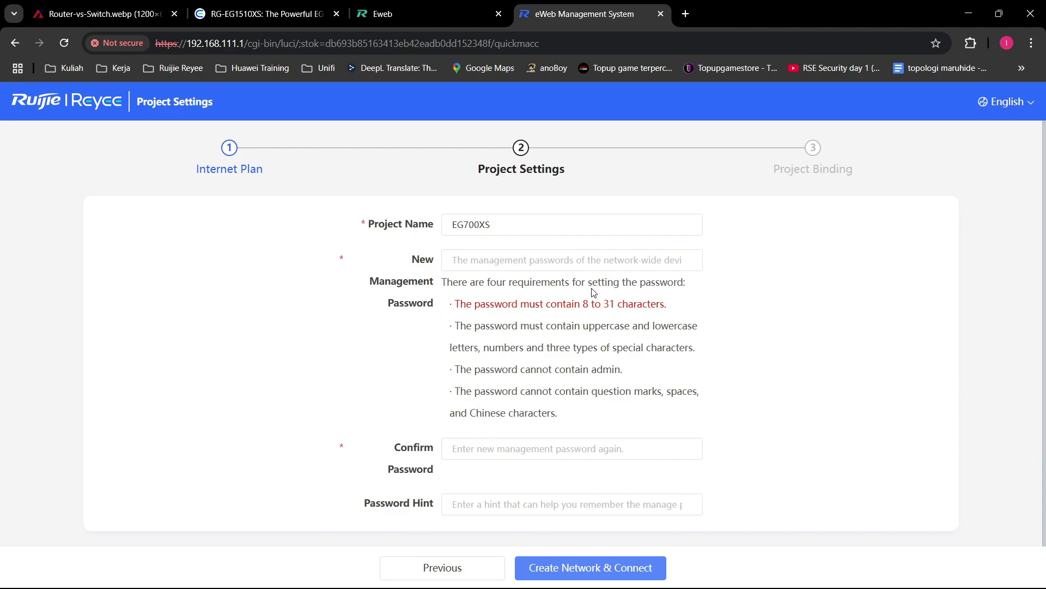
Step: Replace the project name EG700XS with 'OFFICE ABCD'
left_click(568, 229)
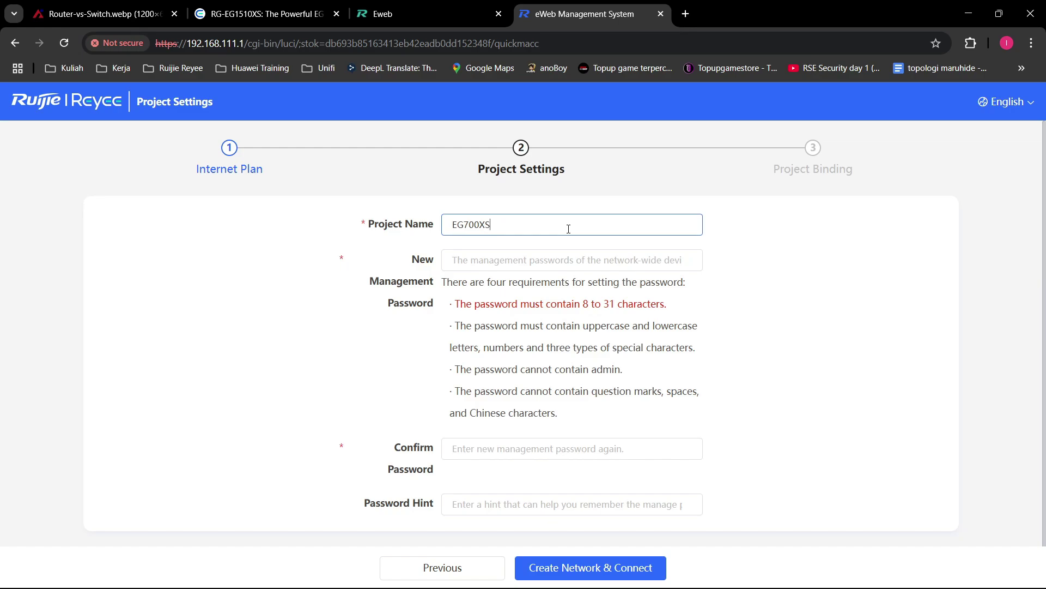
double_click(540, 228)
left_click(800, 222)
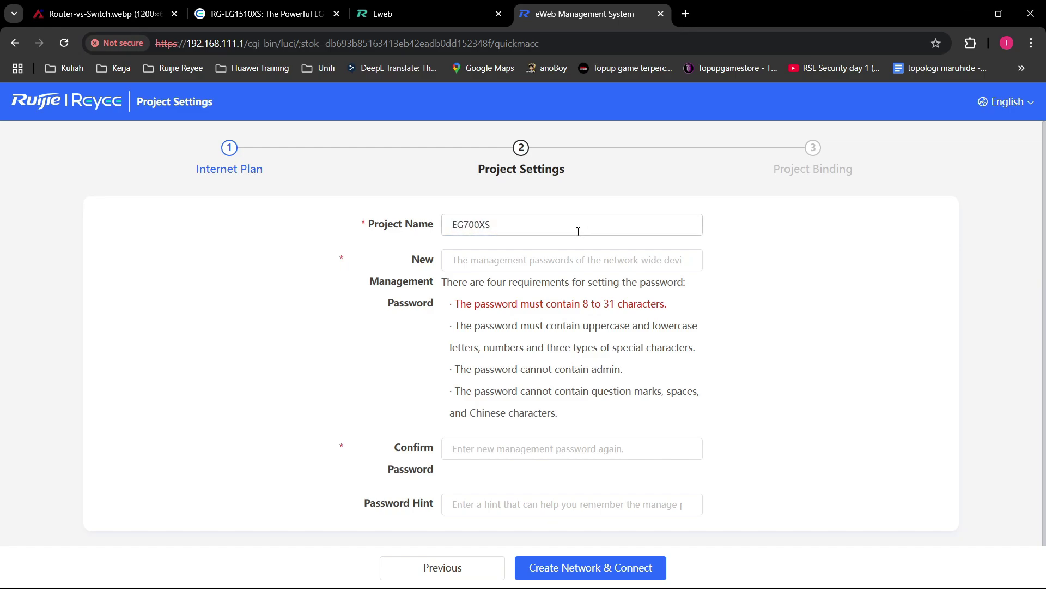
left_click(679, 224)
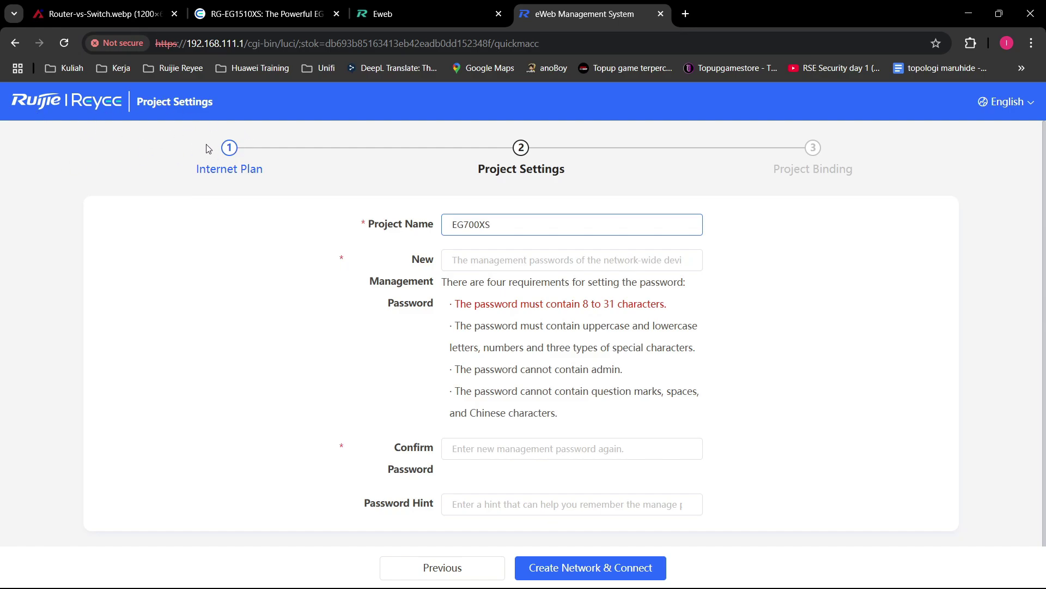
left_click_drag(506, 224, 414, 227)
left_click(432, 197)
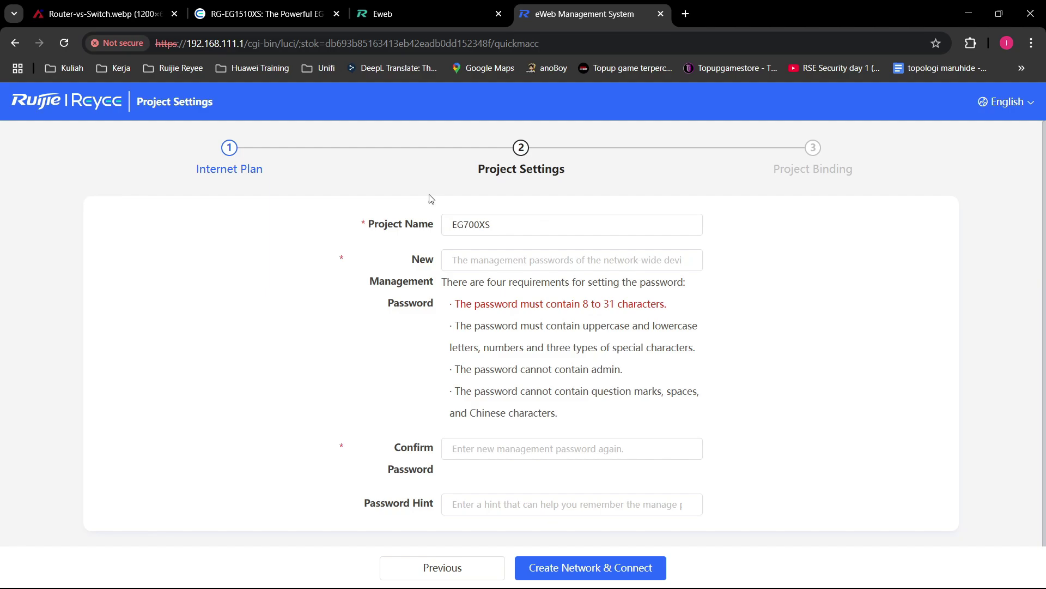
left_click_drag(518, 226, 301, 231)
key("BackSpace")
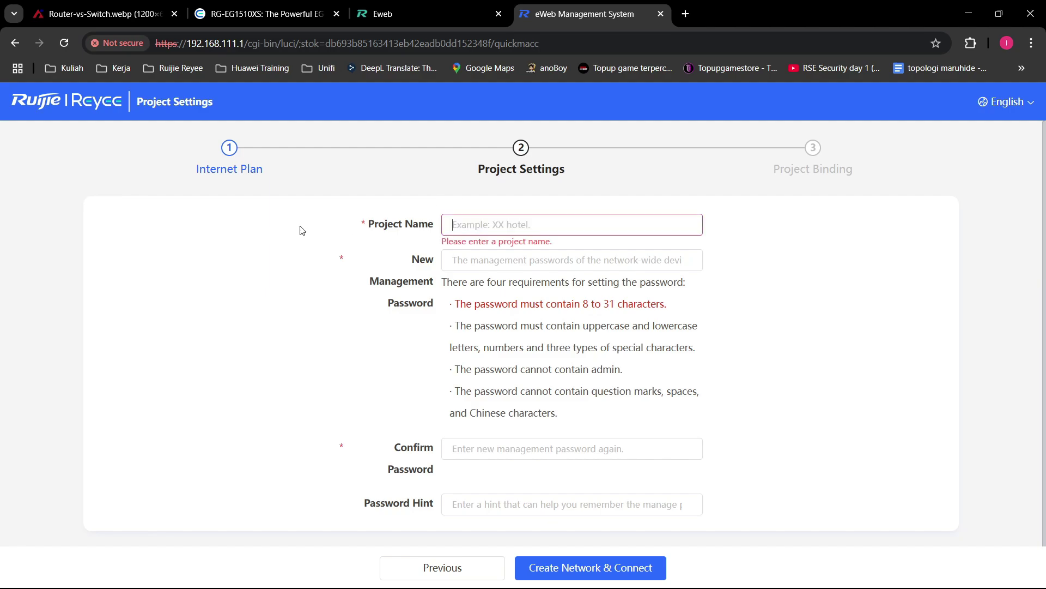
type("OFFICE")
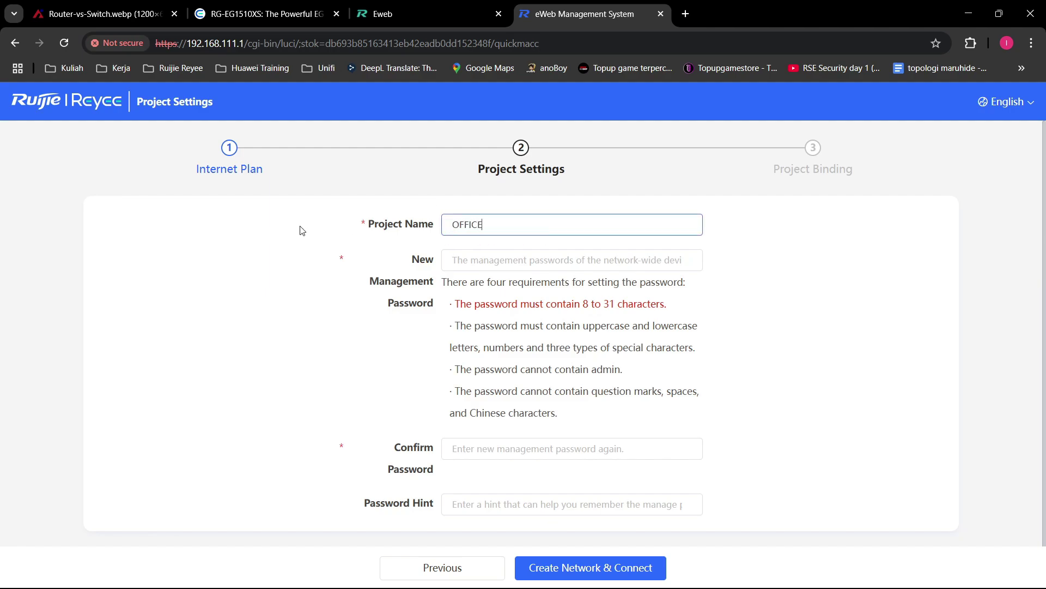
type(" ABCD")
left_click(544, 252)
Step: Rename the project to EG710XS, correcting a mistyped last letter
left_click(560, 232)
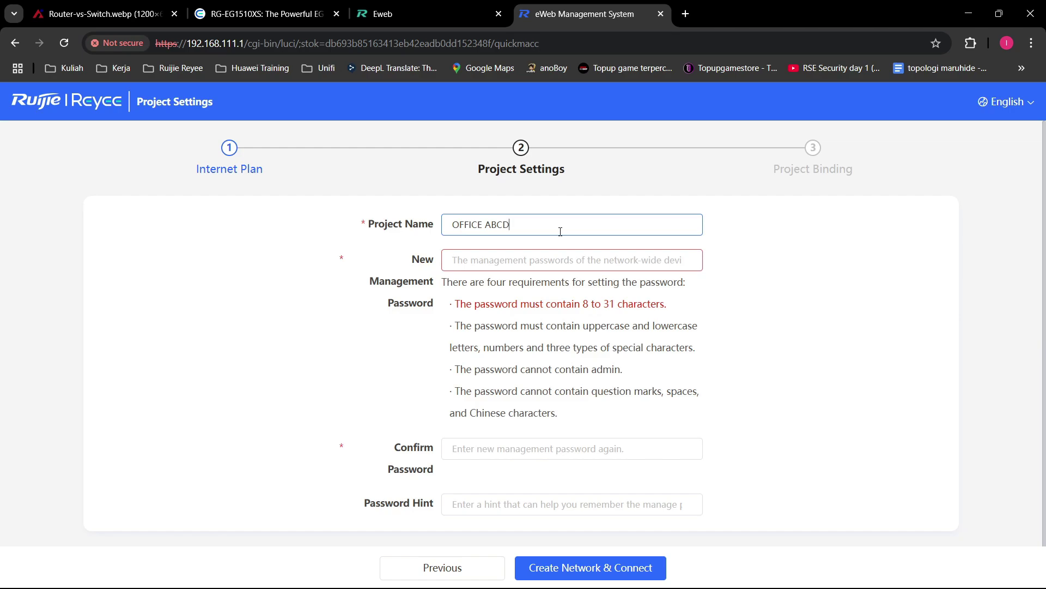
triple_click(569, 227)
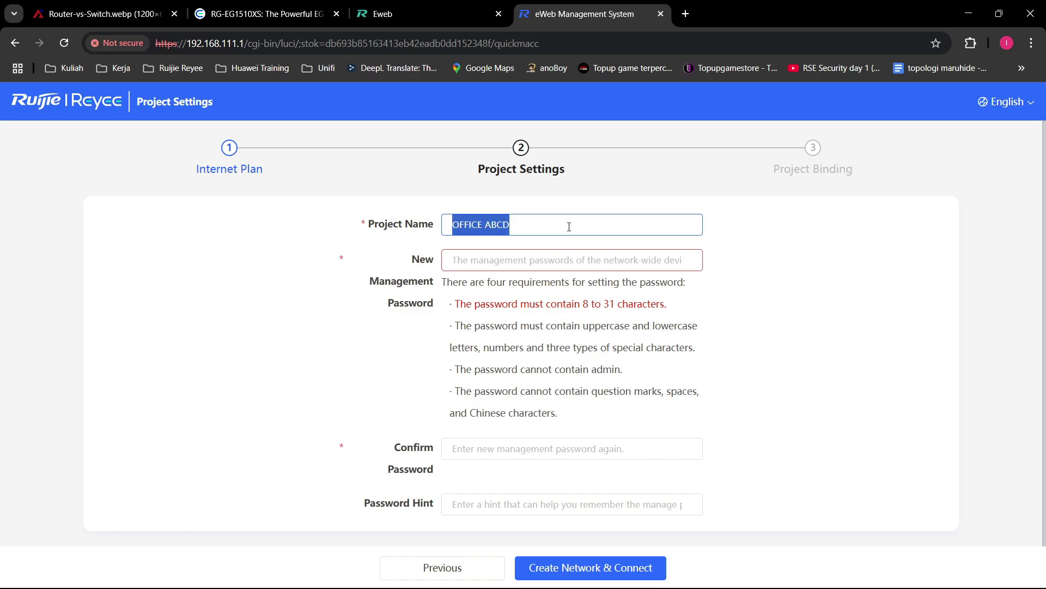
type("EG710XW")
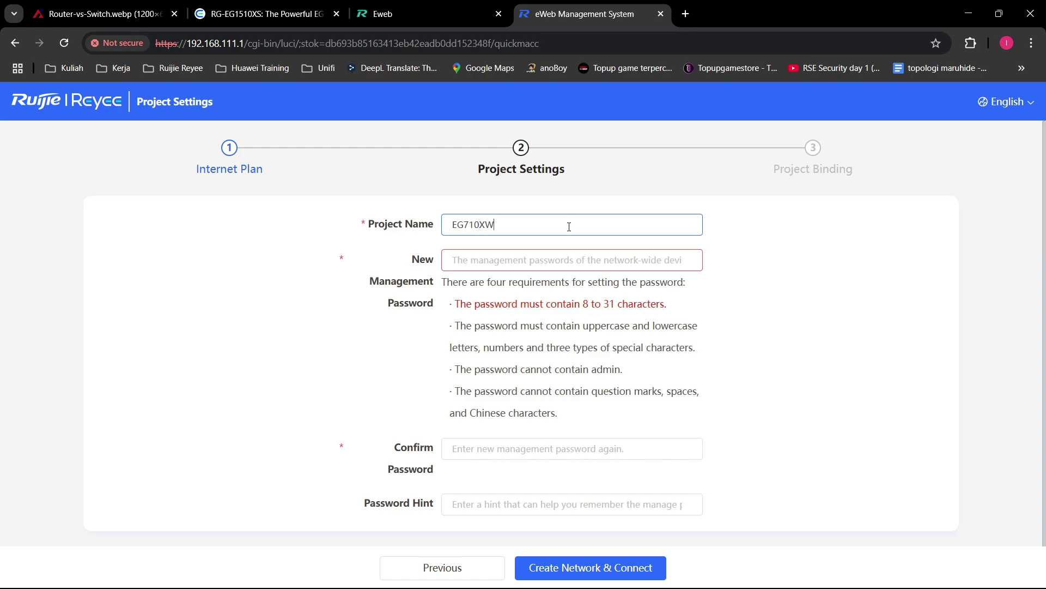
key("BackSpace")
type("S")
left_click(614, 263)
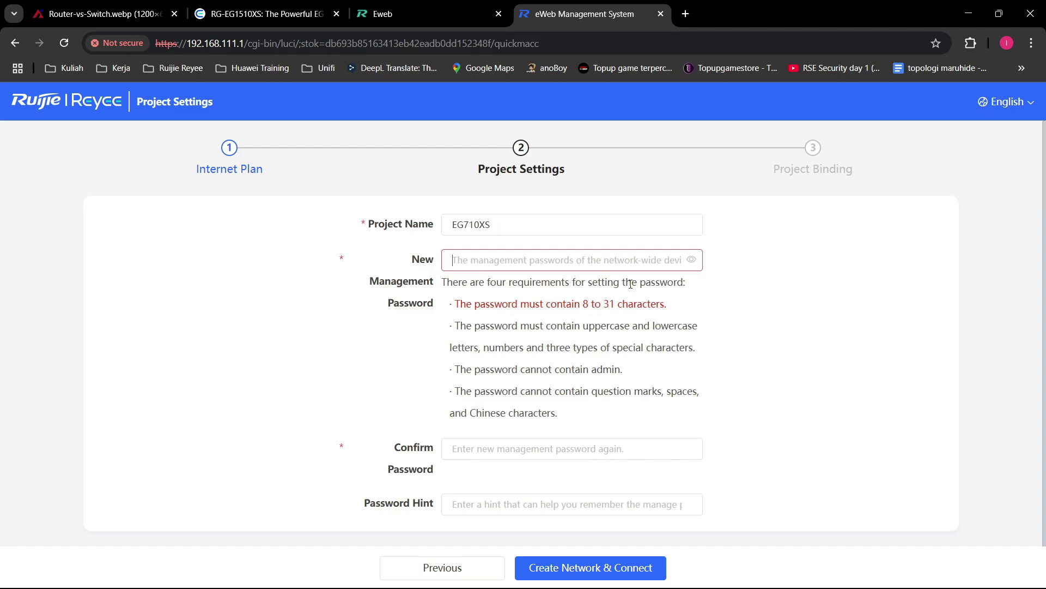
left_click_drag(375, 288, 435, 303)
left_click(542, 307)
left_click(414, 13)
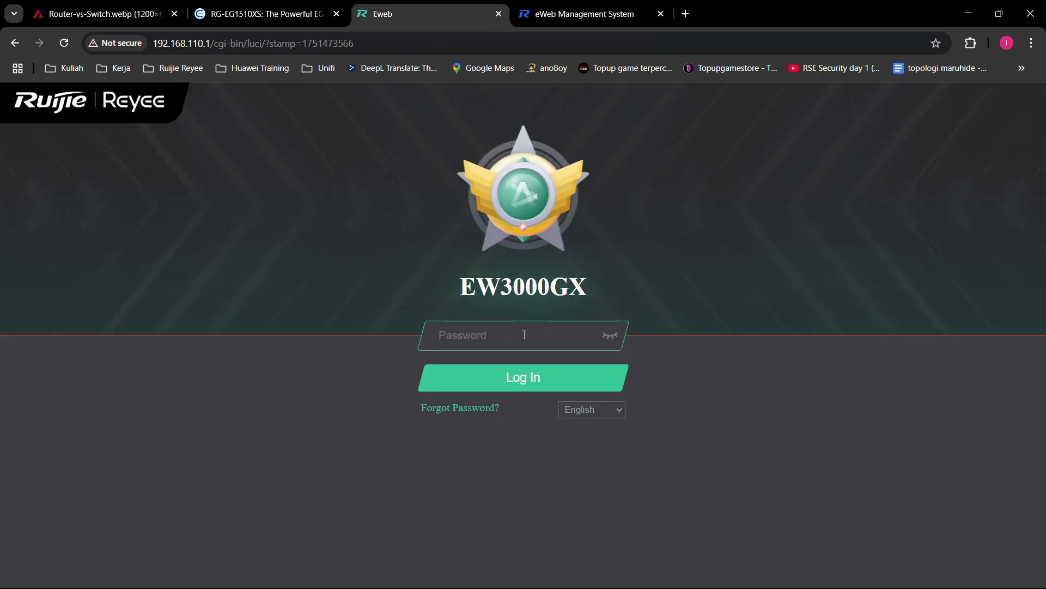
left_click(566, 347)
left_click(610, 336)
left_click(527, 375)
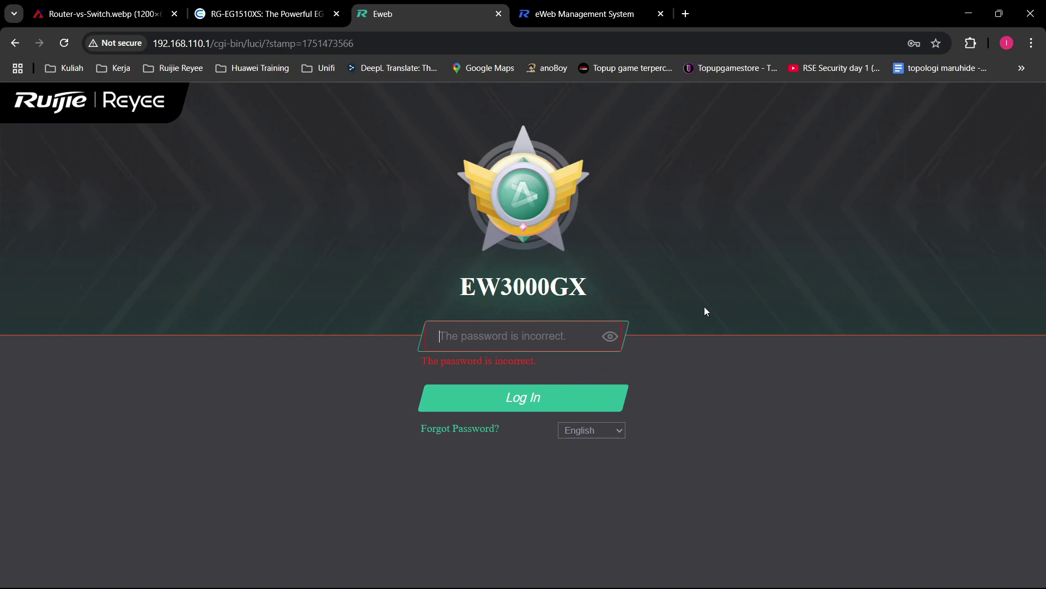
left_click(585, 13)
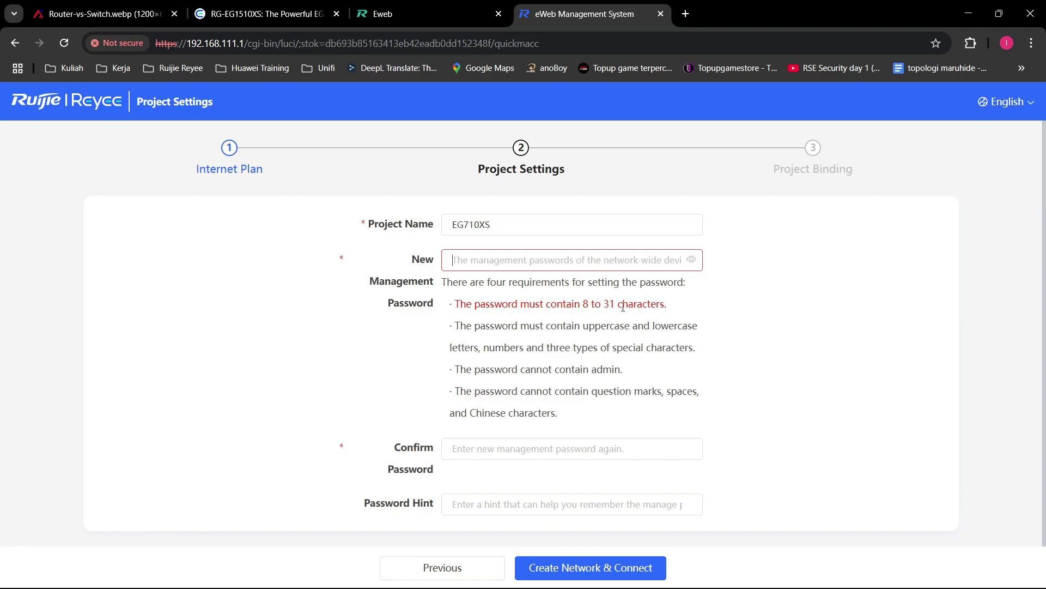
left_click_drag(584, 305, 614, 306)
left_click(771, 318)
double_click(592, 328)
left_click(721, 325)
double_click(679, 326)
left_click(773, 326)
double_click(501, 348)
left_click(525, 349)
left_click_drag(616, 349, 696, 349)
left_click(762, 355)
left_click_drag(598, 350, 548, 351)
left_click(780, 344)
left_click_drag(613, 347, 695, 349)
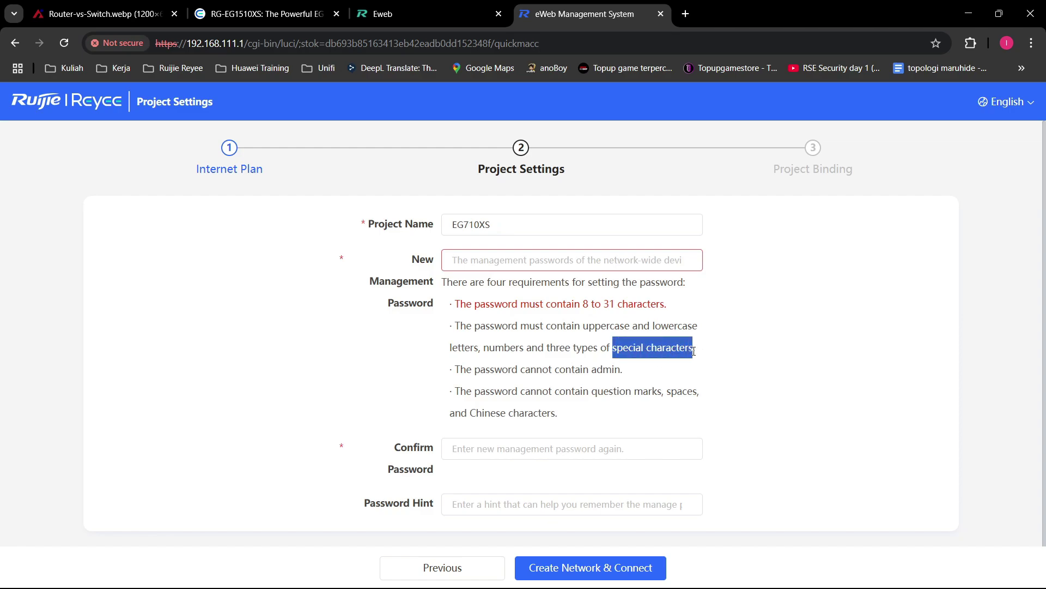
left_click(782, 346)
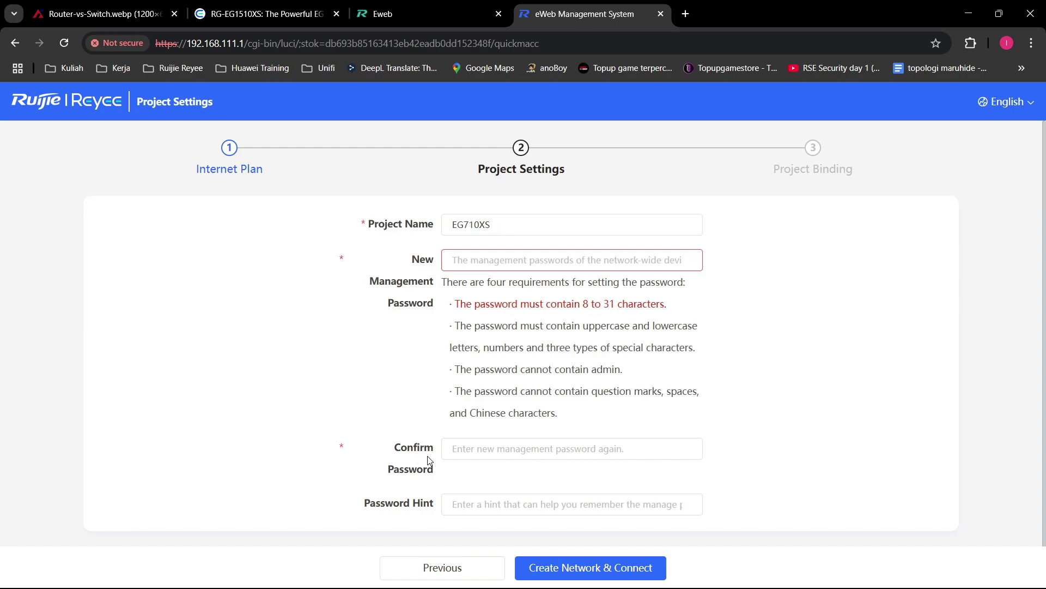
left_click_drag(613, 348, 693, 346)
left_click(747, 350)
left_click_drag(612, 347, 654, 348)
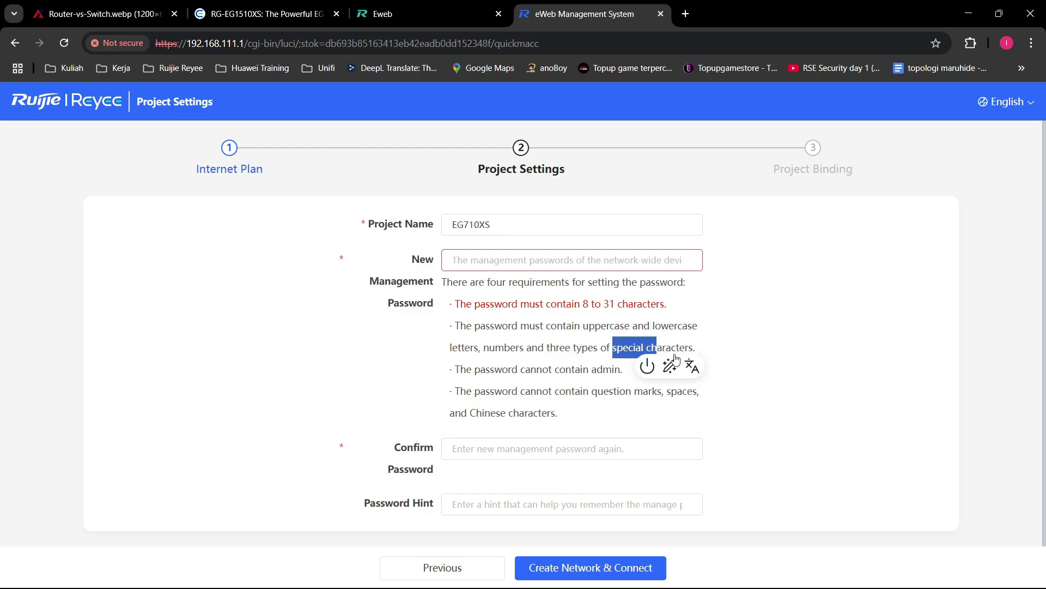
left_click(732, 341)
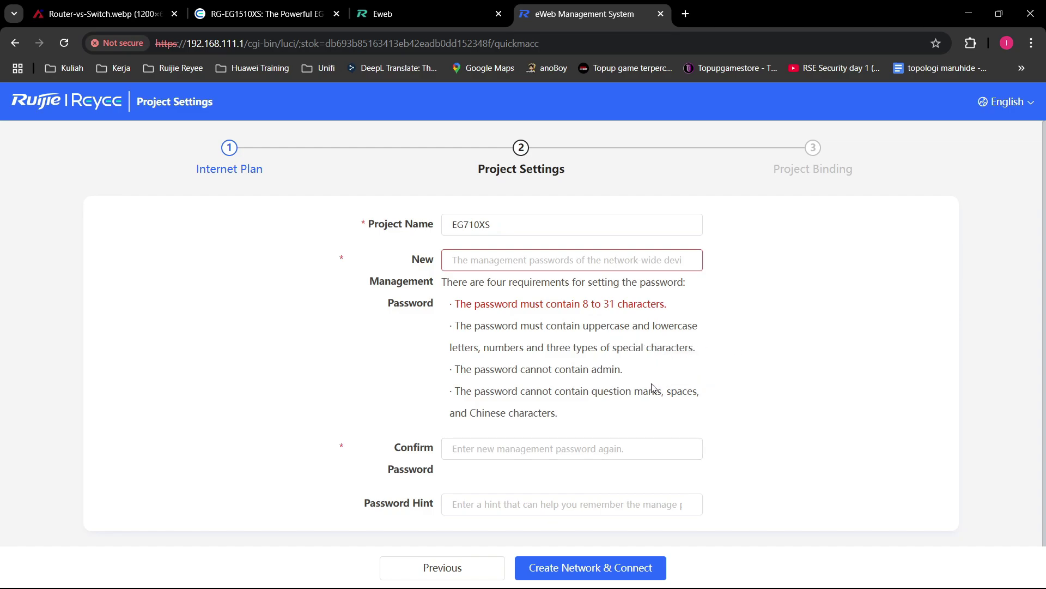
left_click_drag(620, 371, 592, 375)
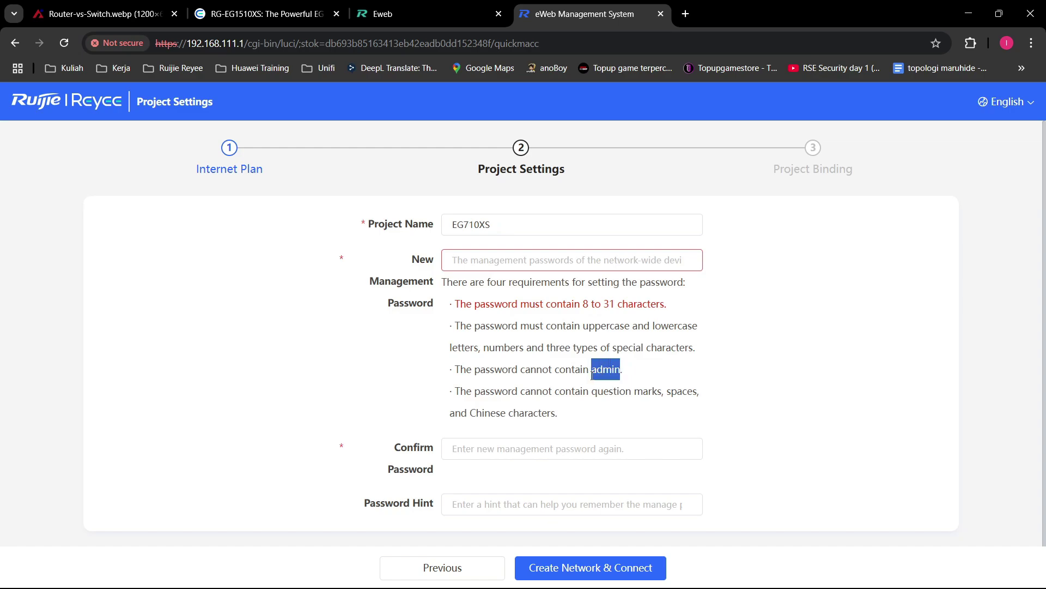
left_click(702, 370)
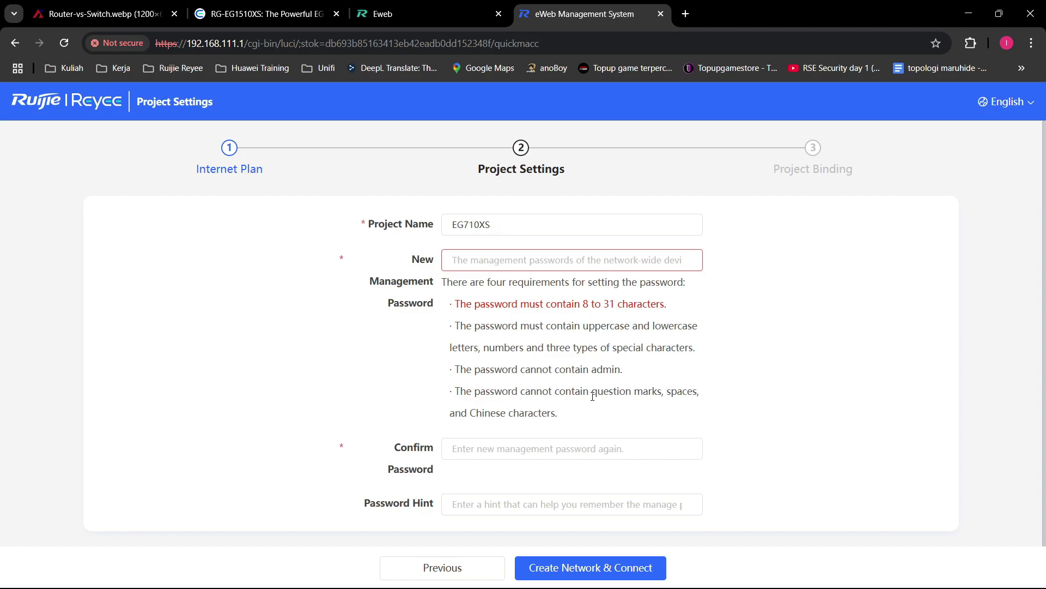
left_click_drag(592, 396, 698, 391)
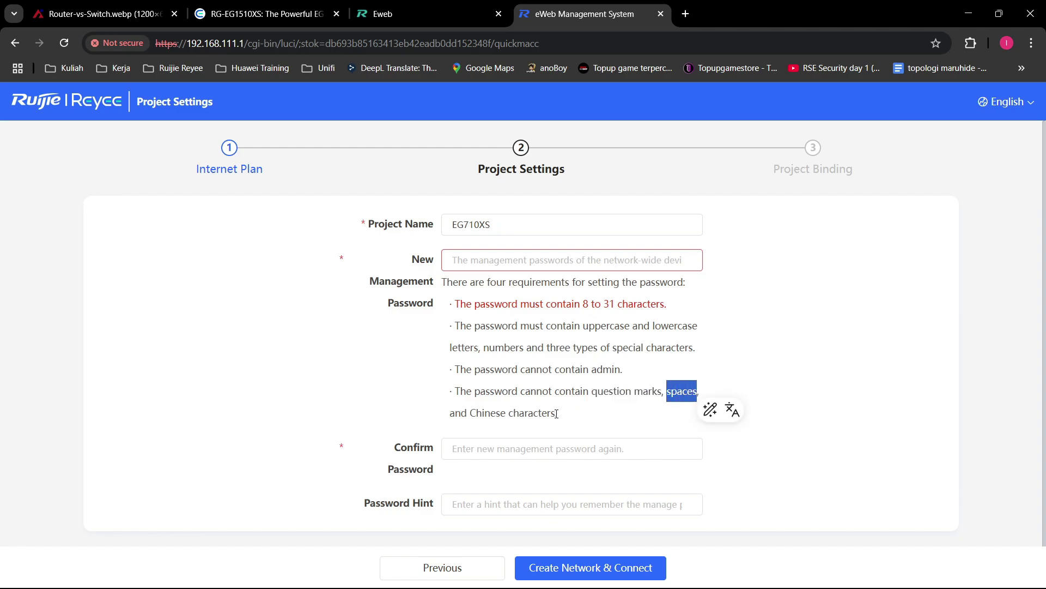
left_click_drag(557, 414, 472, 415)
left_click(790, 404)
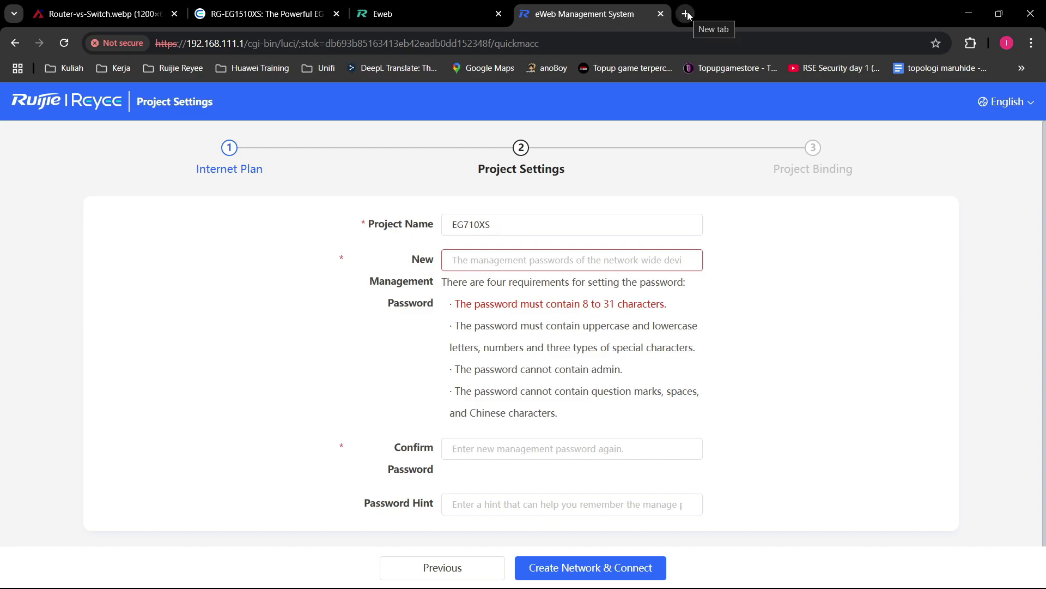
Step: Enter a new management password meeting all four requirements, checking it in plain text
left_click(581, 260)
type("Adm")
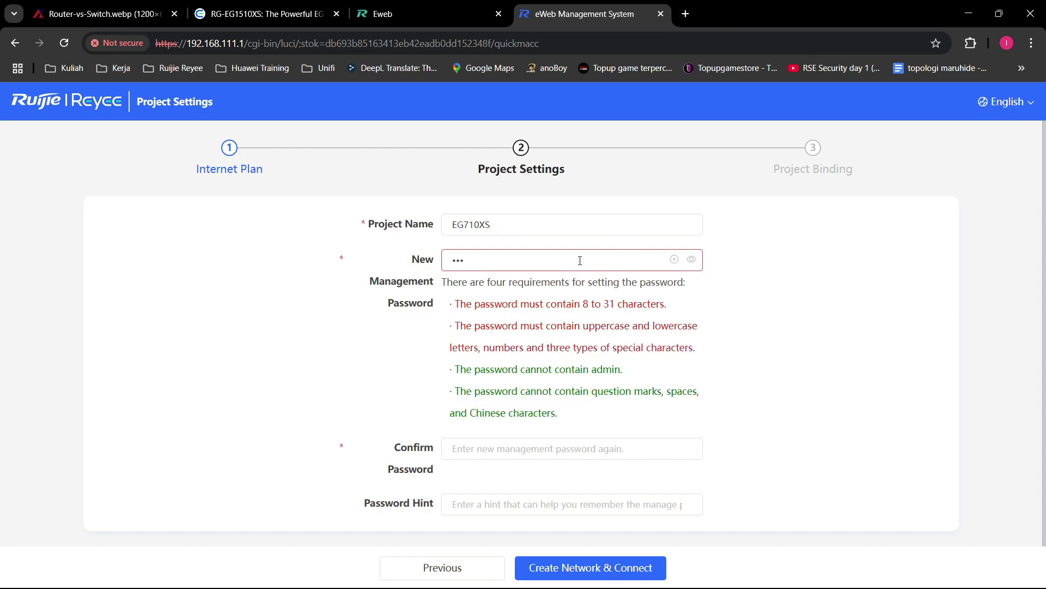
key("BackSpace")
key("BackSpace")
key("BackSpace")
type("••••••")
left_click(691, 259)
left_click(501, 262)
double_click(522, 267)
key("BackSpace")
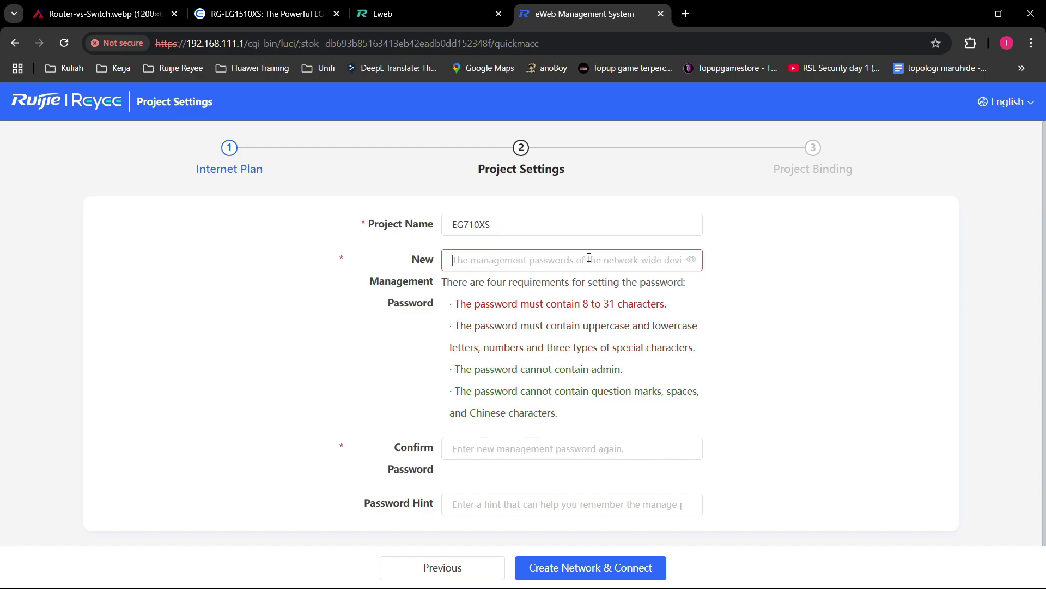
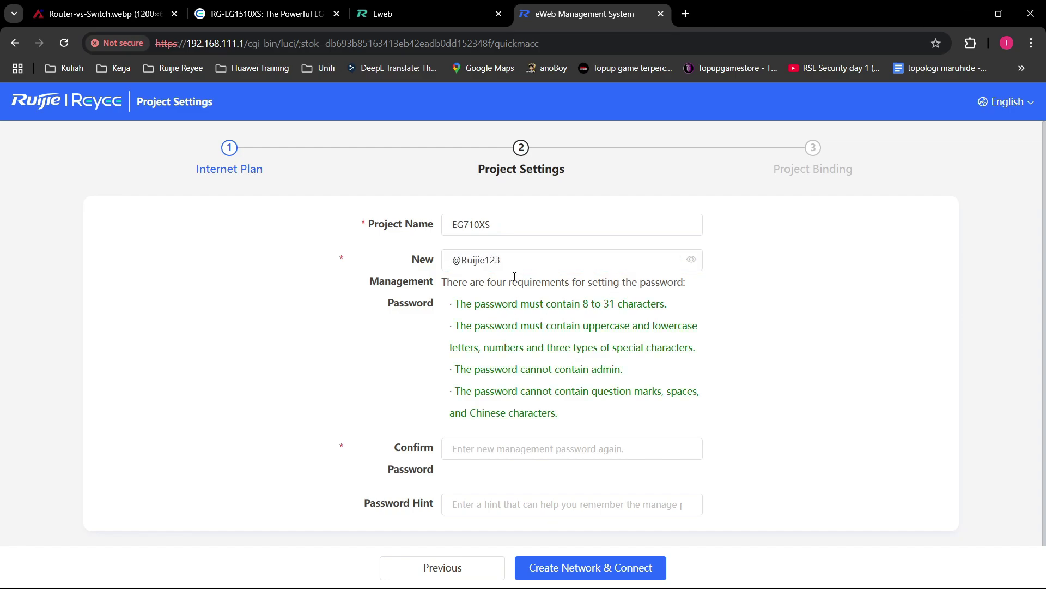
Step: Copy the password into Confirm Password and reveal it to verify it matches
key("ctrl+a")
key("ctrl+c")
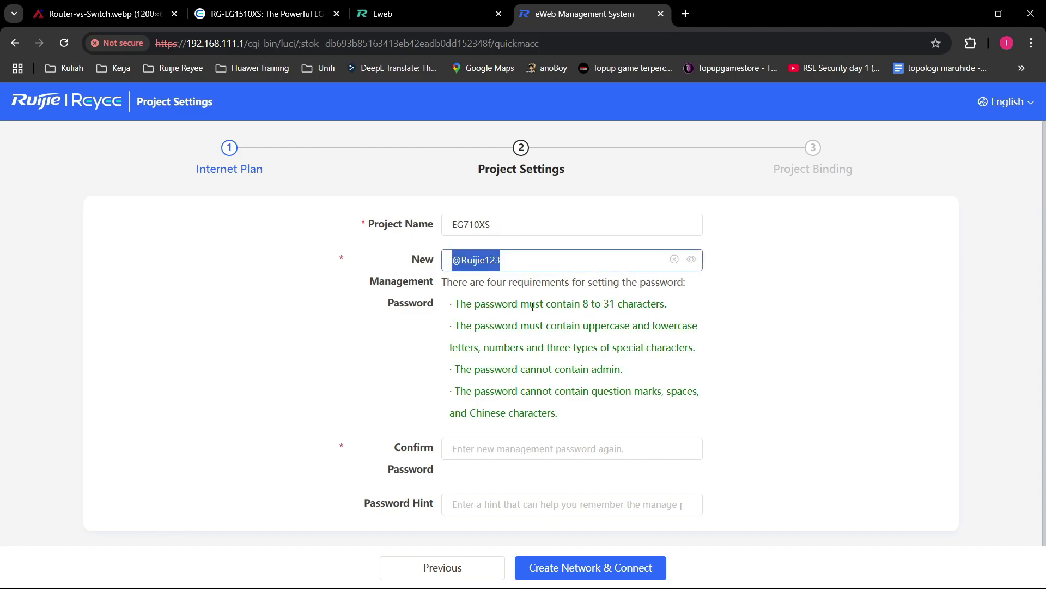
left_click(573, 447)
key("ctrl+v")
left_click(691, 447)
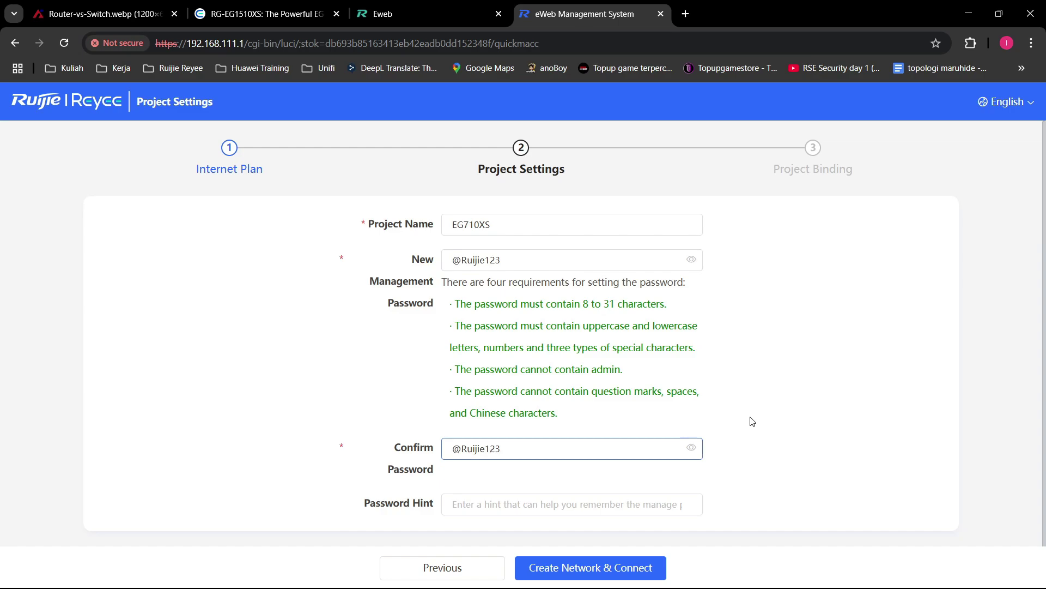
scroll(543, 392, "down", 1)
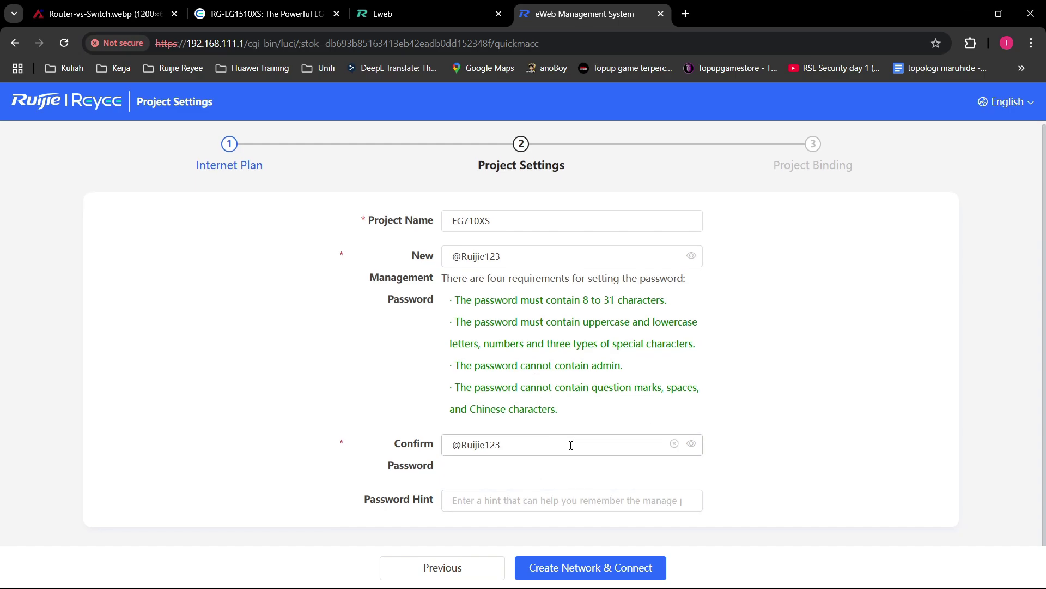
Step: Leave the password hint blank and apply the EG710XS setup with Create Network & Connect
left_click(545, 500)
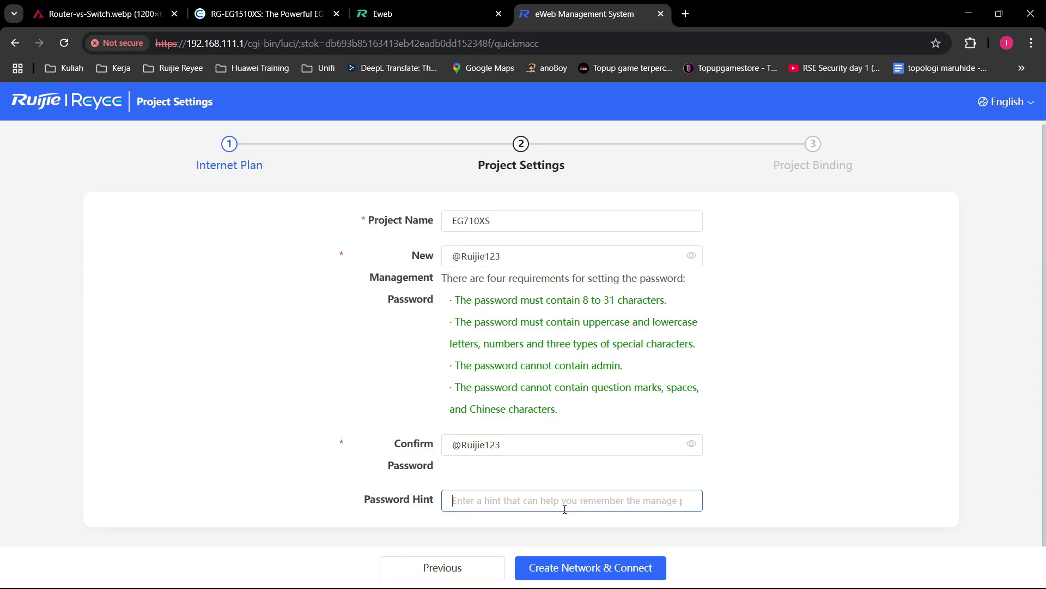
type("Passwo")
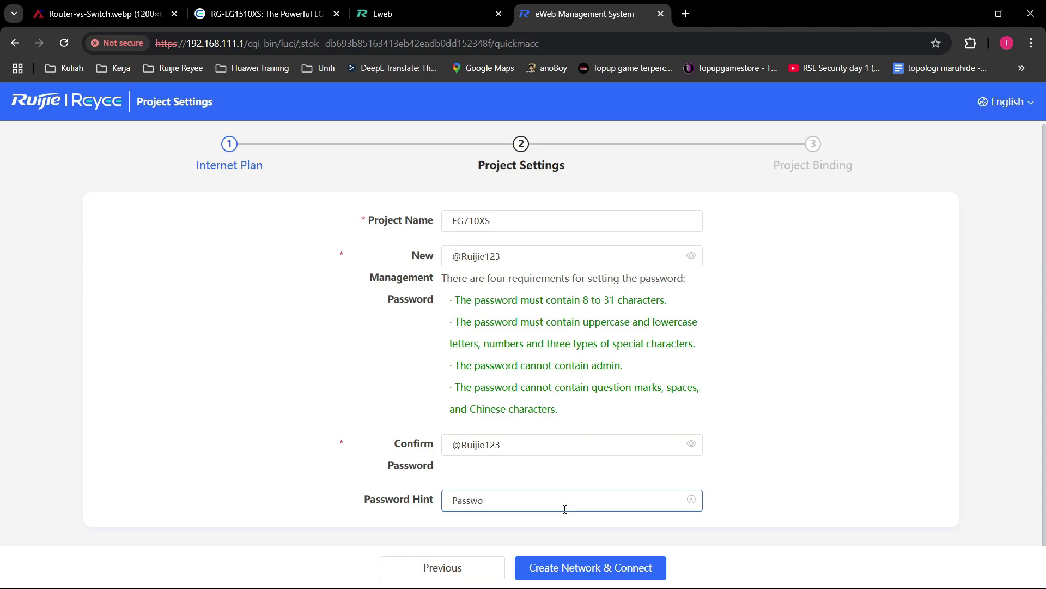
type("rd nya nama buku kesukaan")
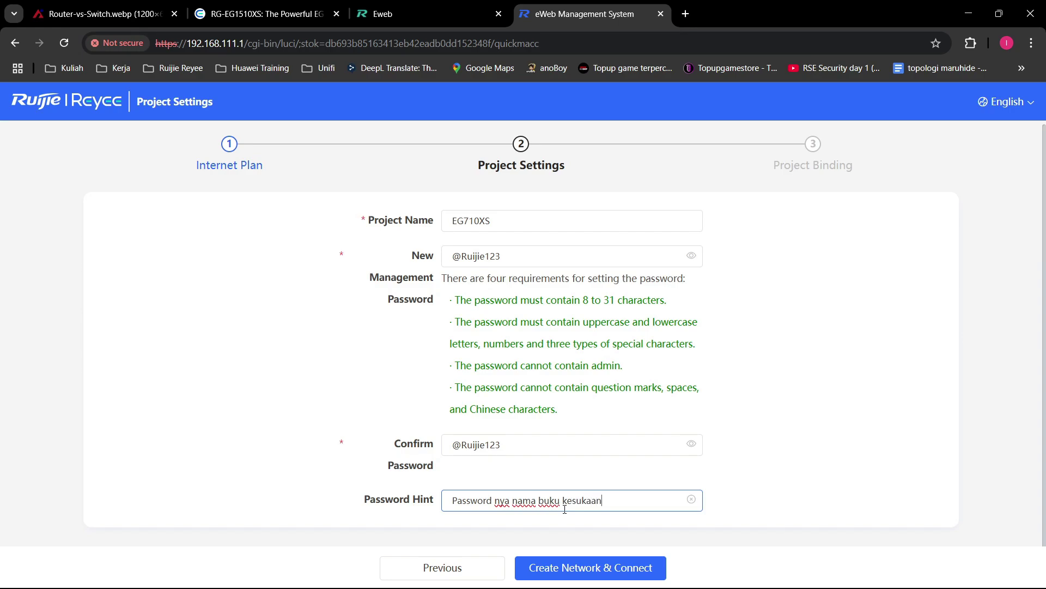
left_click(812, 477)
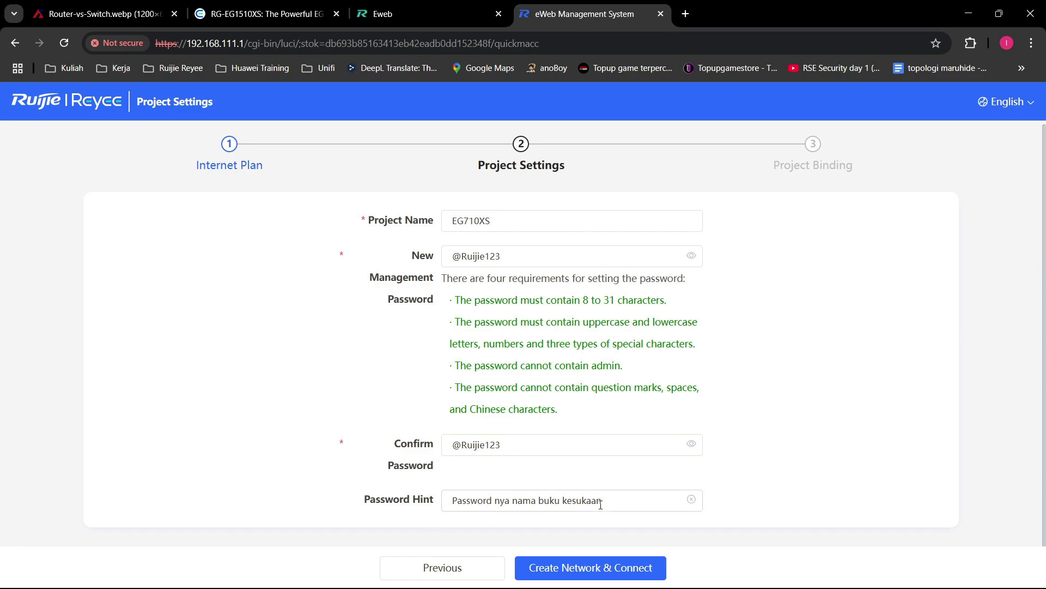
left_click(621, 506)
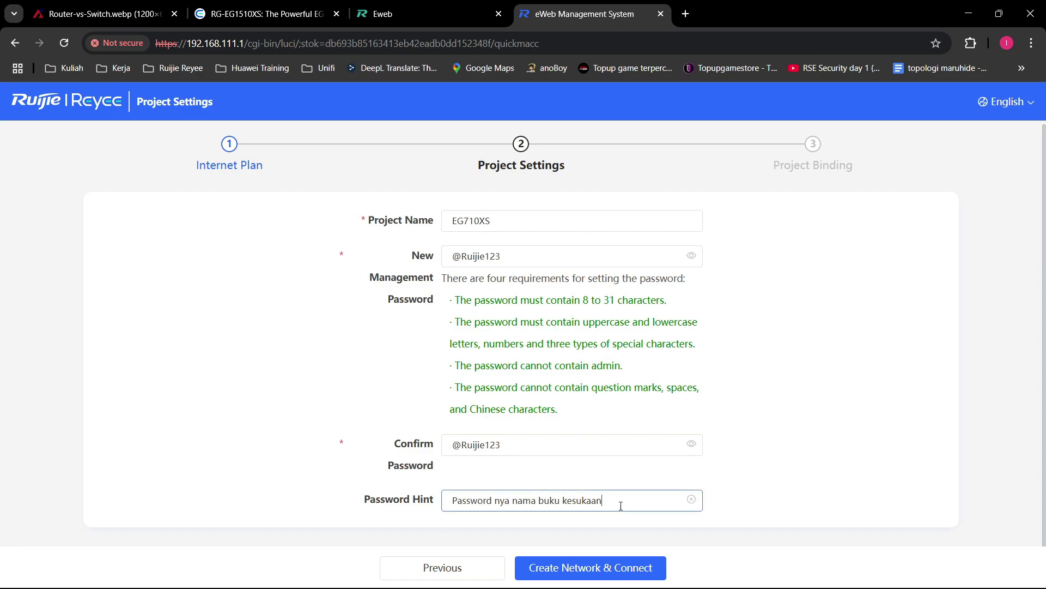
left_click(691, 500)
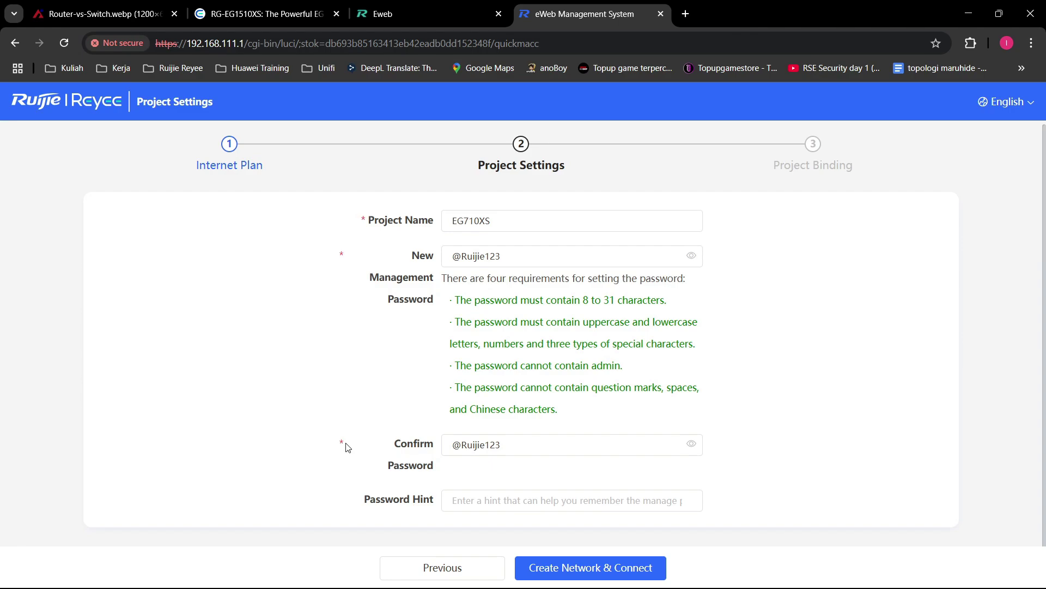
left_click(643, 569)
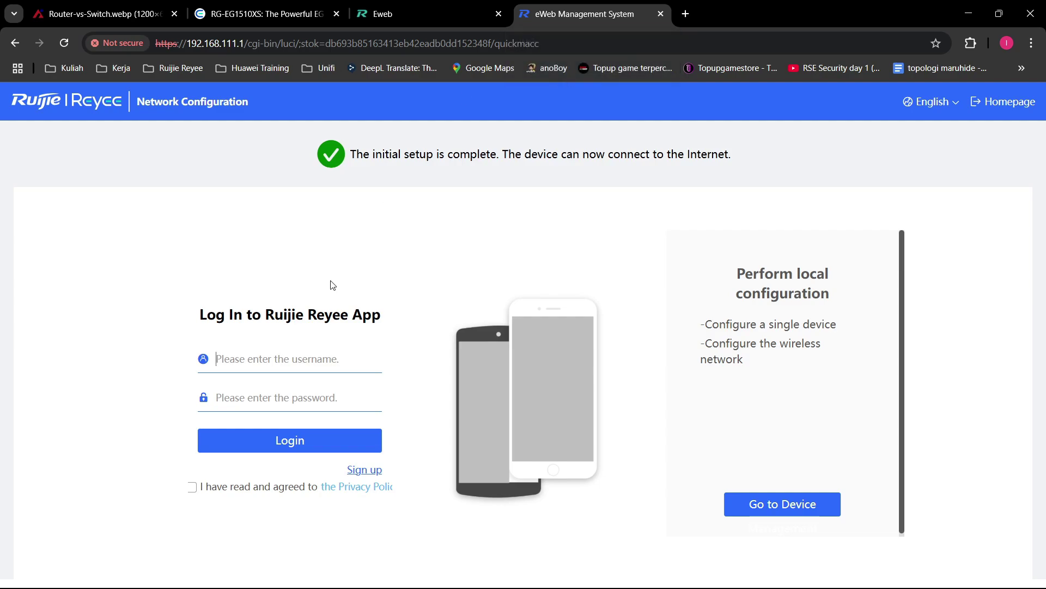
Step: In a new tab, search 'ruijie clou' and sign in to Ruijie Cloud
left_click(686, 14)
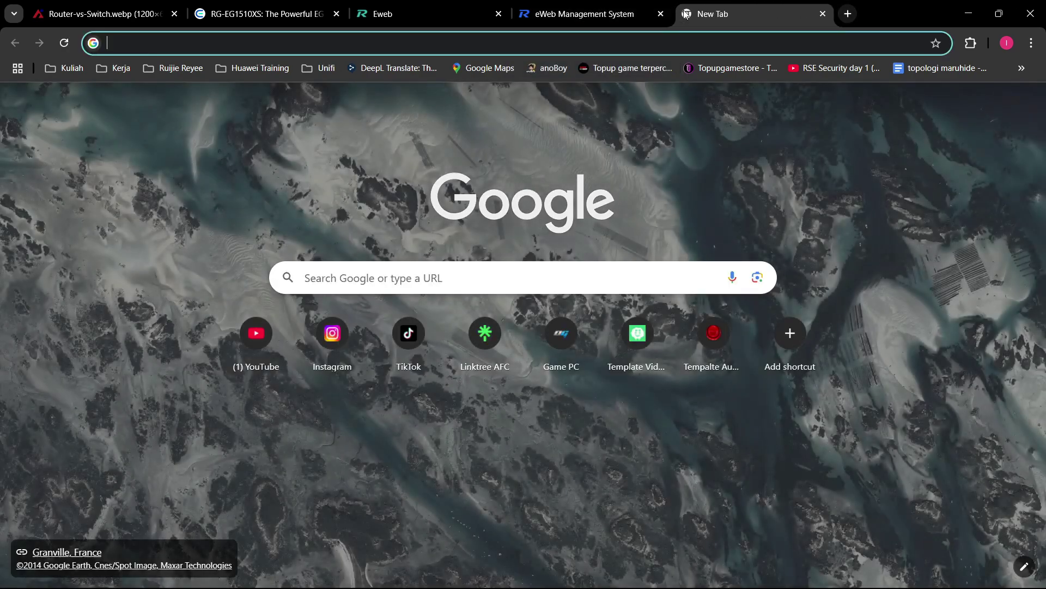
type("ruijie clou")
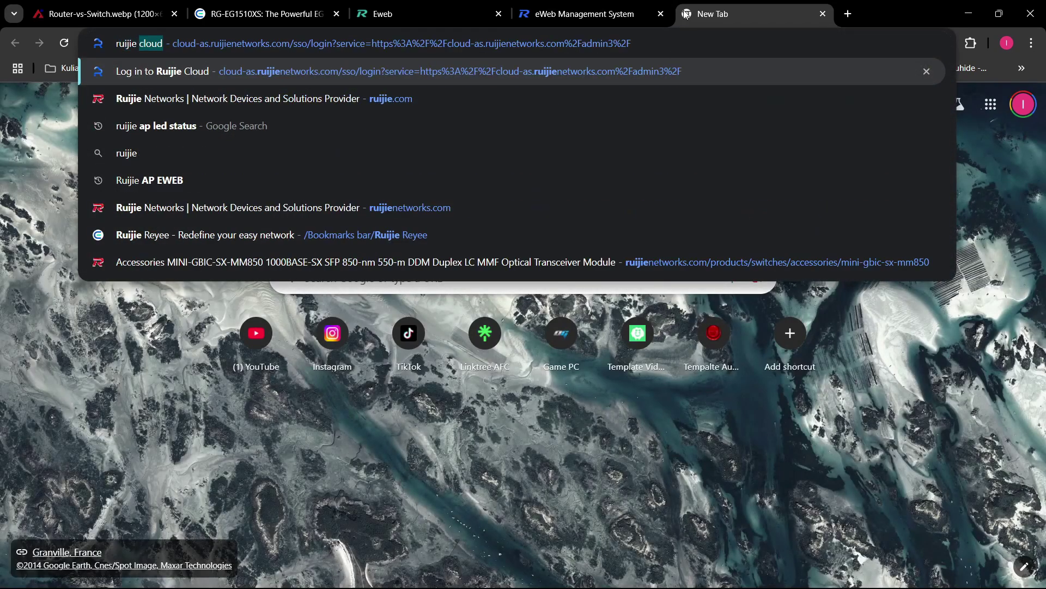
key("Return")
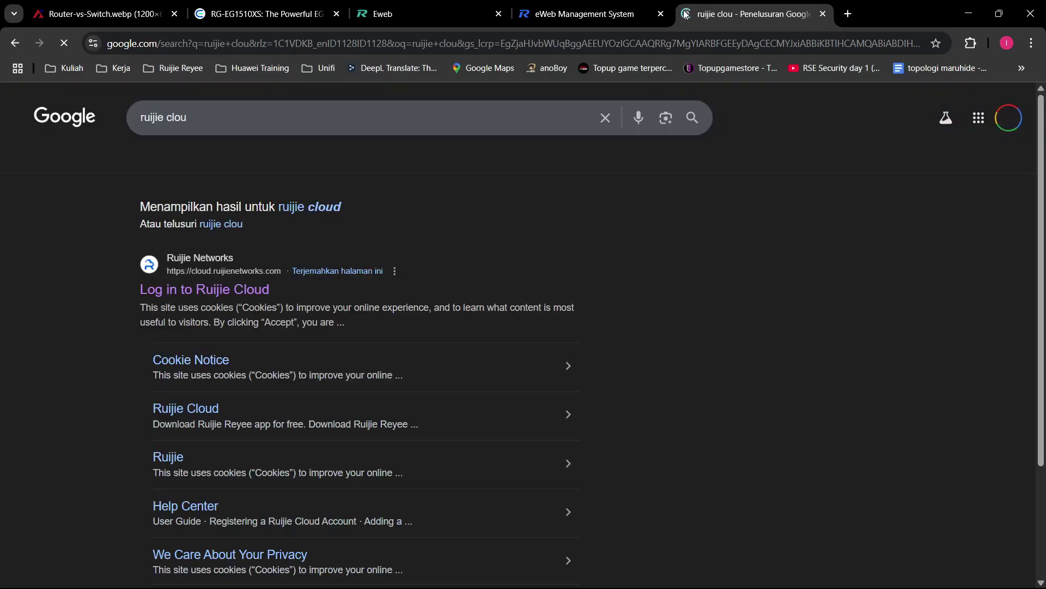
left_click(223, 292)
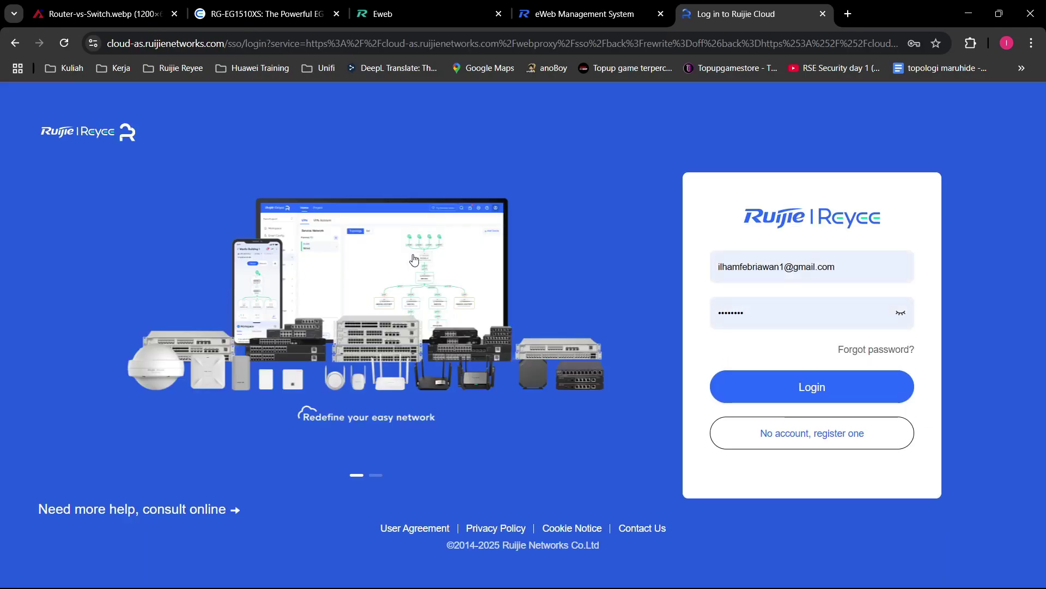
left_click(800, 400)
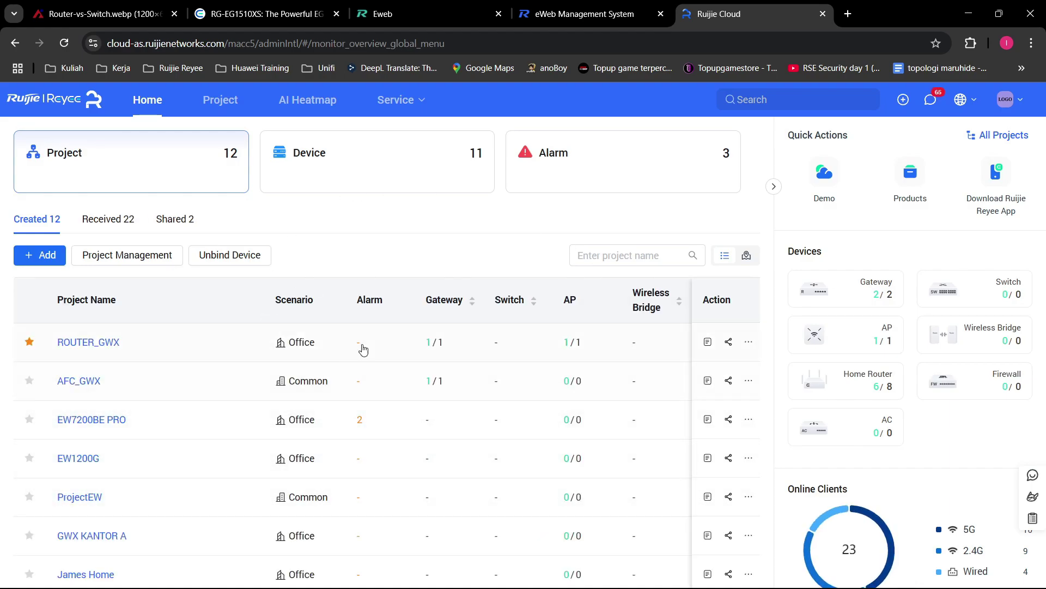
Step: Look over the Ruijie Cloud page, then return to the eWeb setup-complete tab
scroll(364, 346, "down", 3)
scroll(382, 348, "up", 3)
left_click(572, 6)
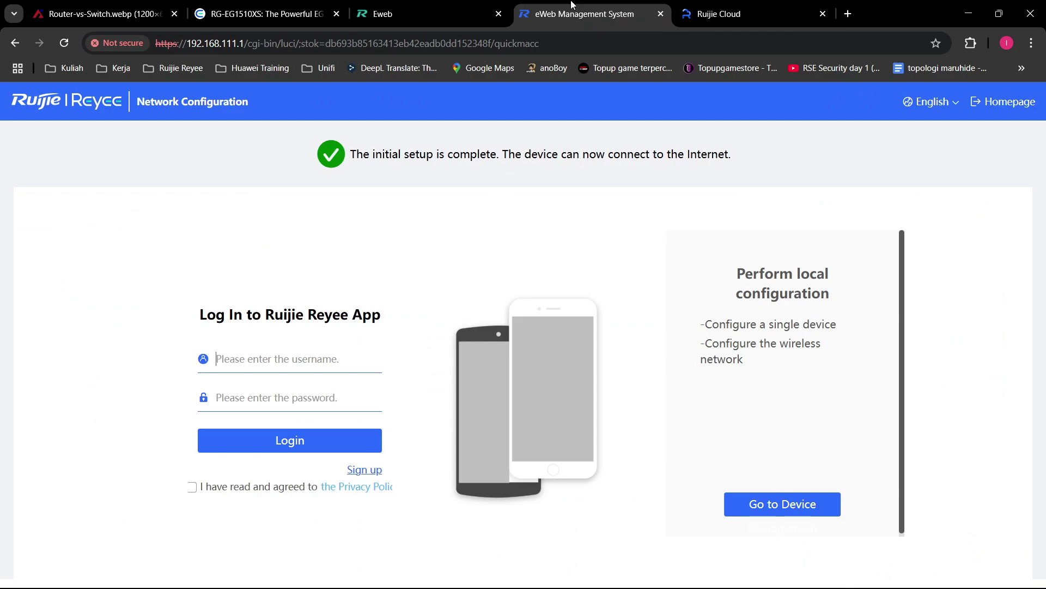
left_click(714, 12)
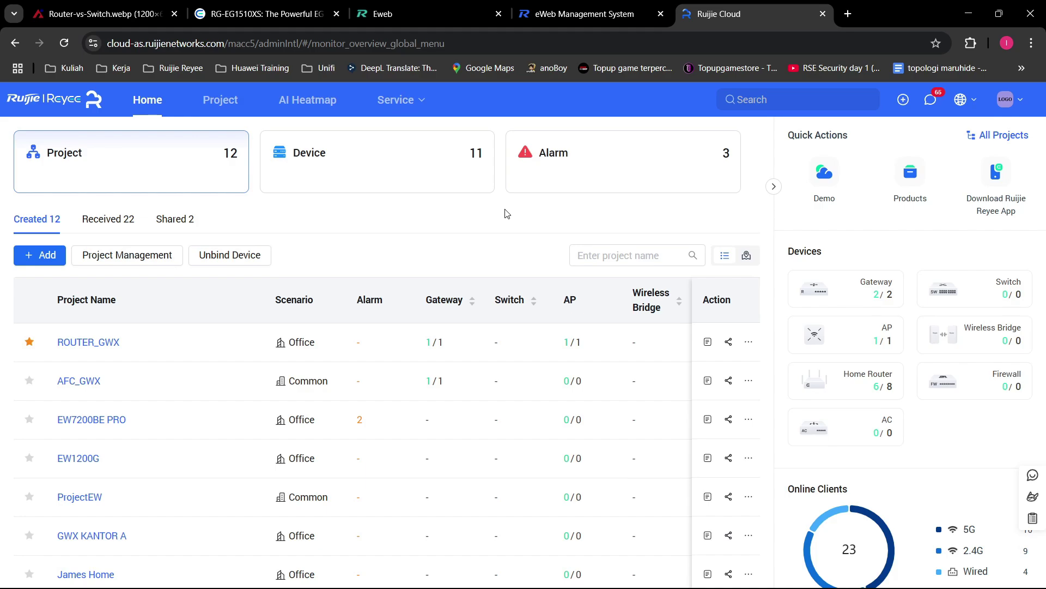
left_click(560, 6)
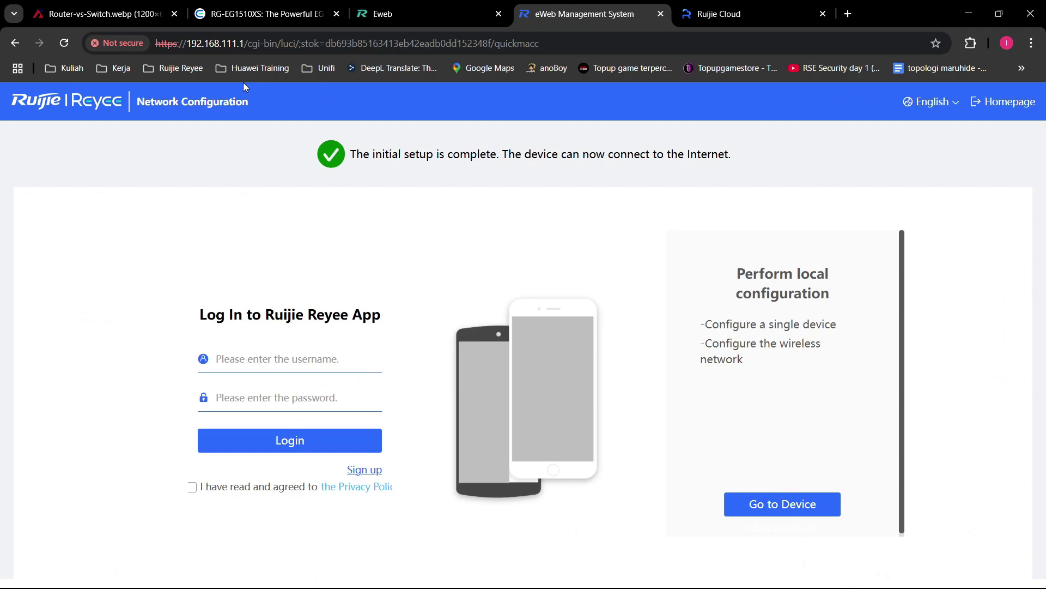
double_click(189, 43)
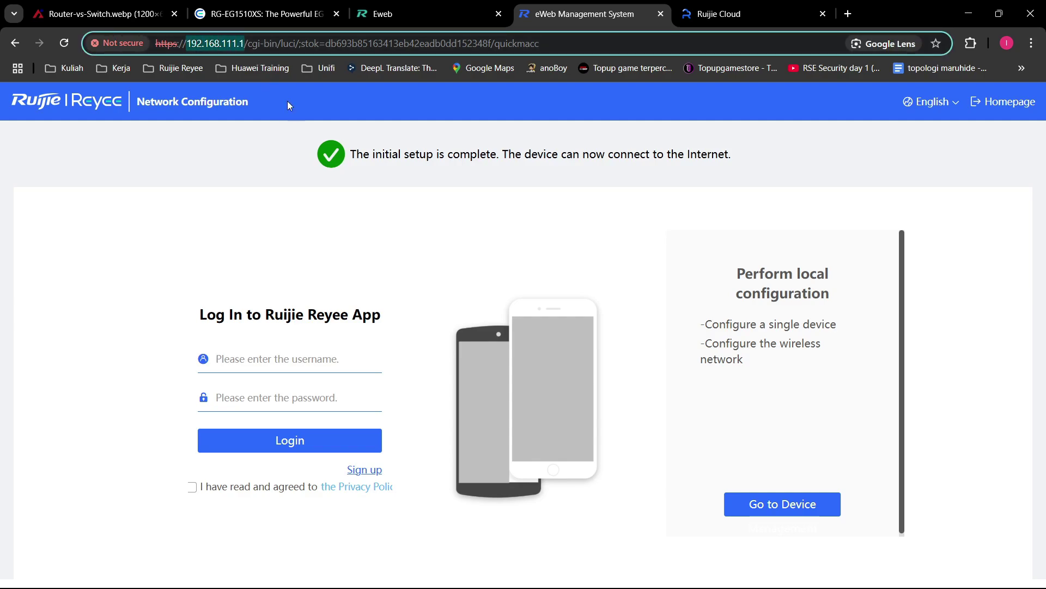
left_click(243, 39)
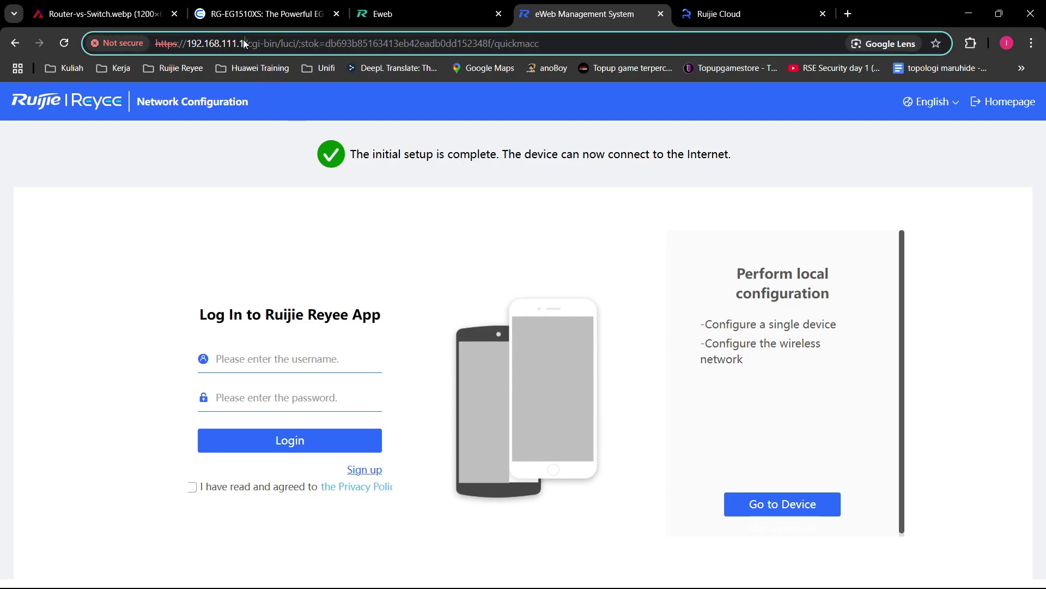
left_click(521, 119)
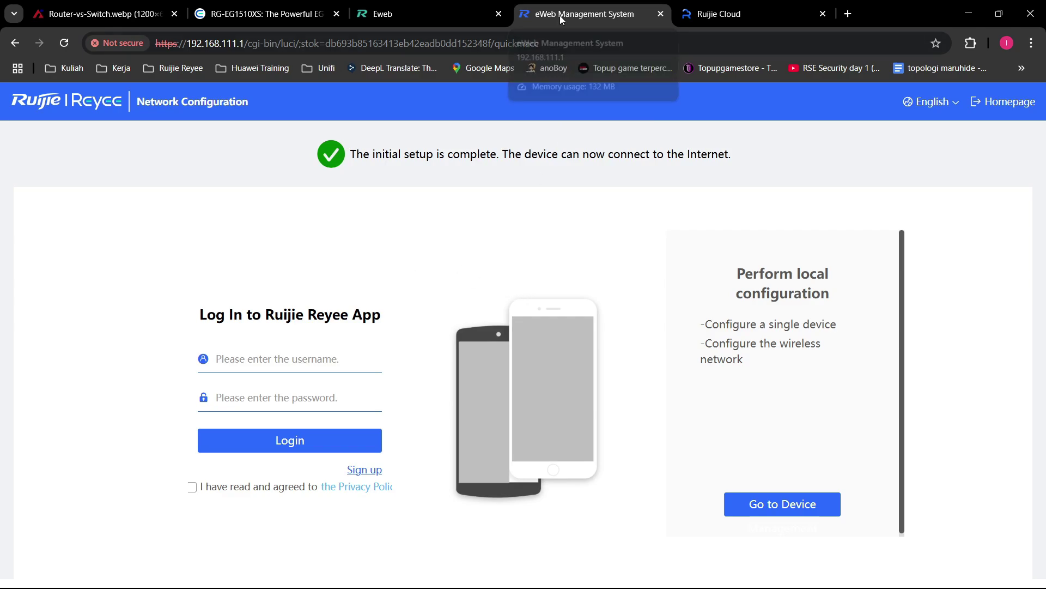
left_click(721, 16)
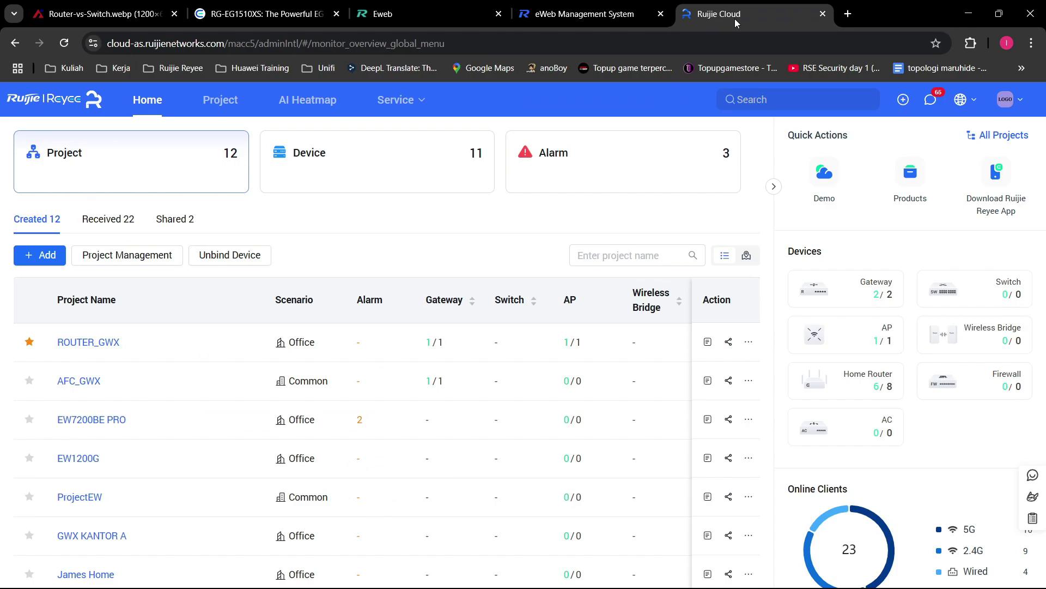
left_click(545, 11)
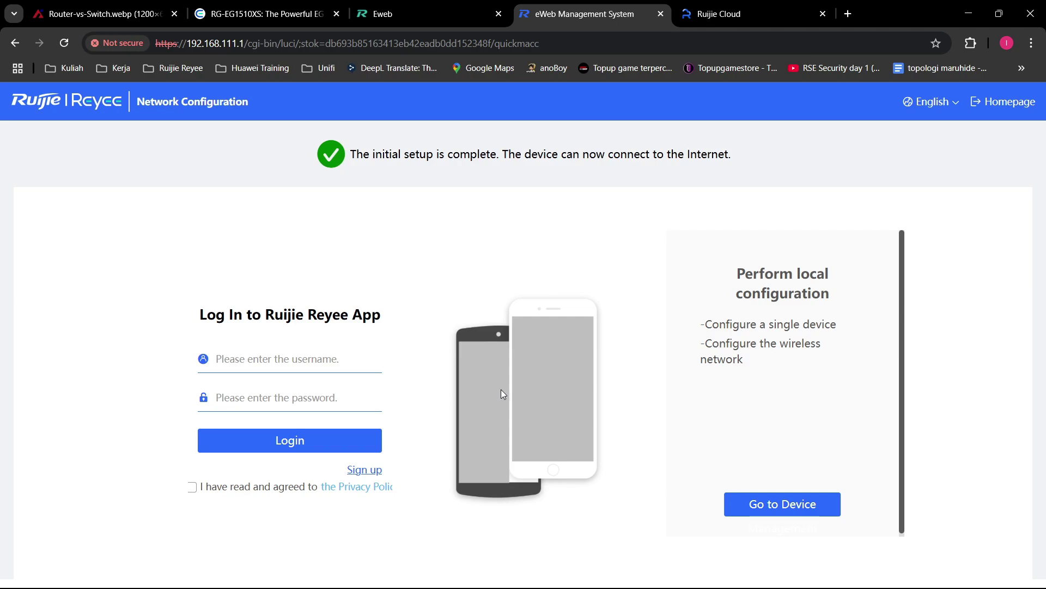
left_click(280, 357)
Step: Open the EG710XS dashboard via Go to Device, then bring the Ruijie Cloud tab forward
left_click(759, 504)
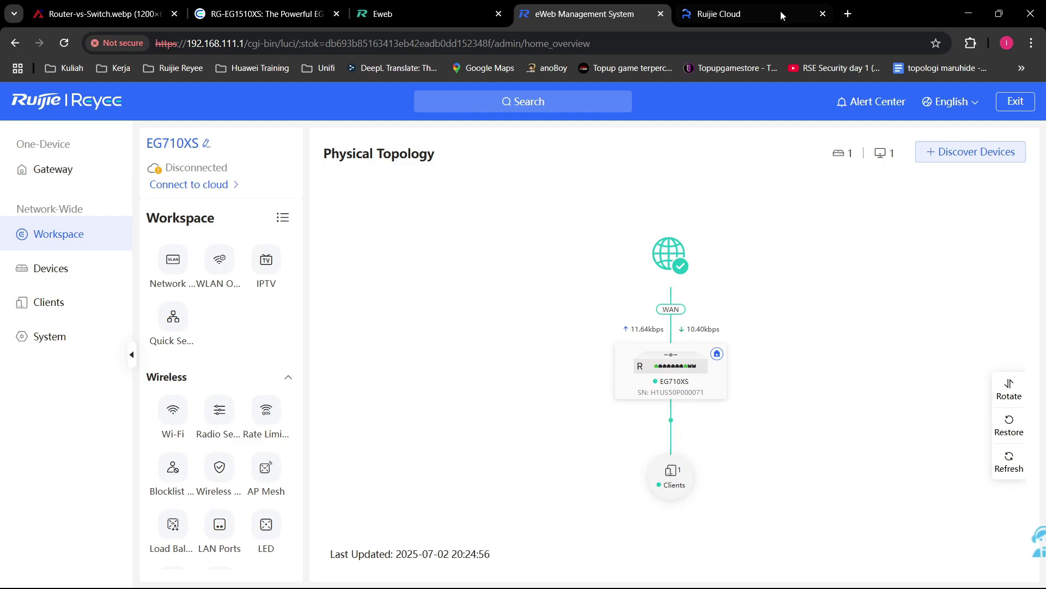
left_click(806, 14)
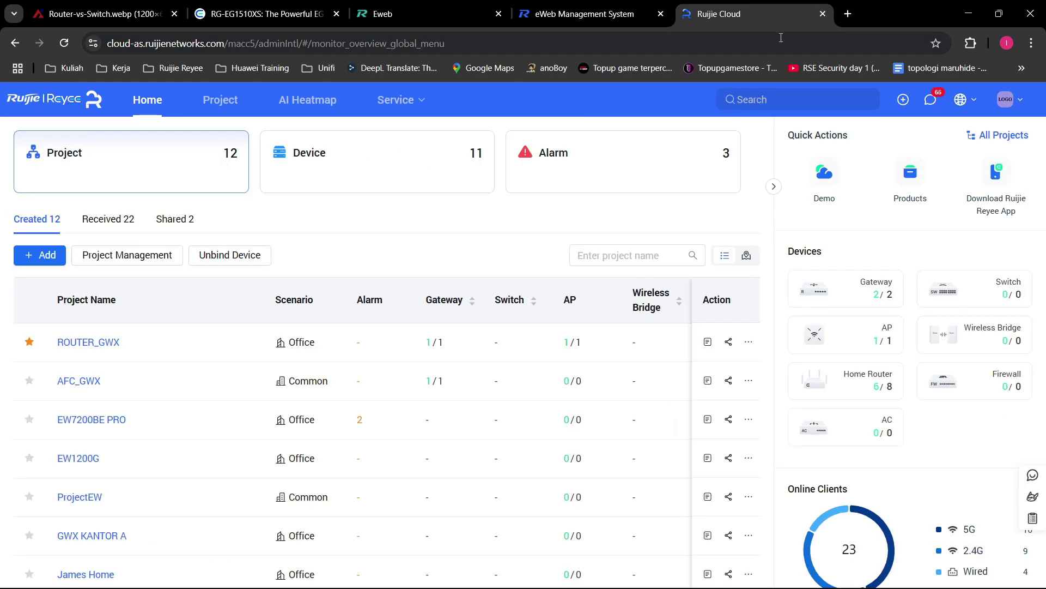
Step: Load the gateway login page at 192.168.111.1 in the current tab
left_click(781, 43)
type("192")
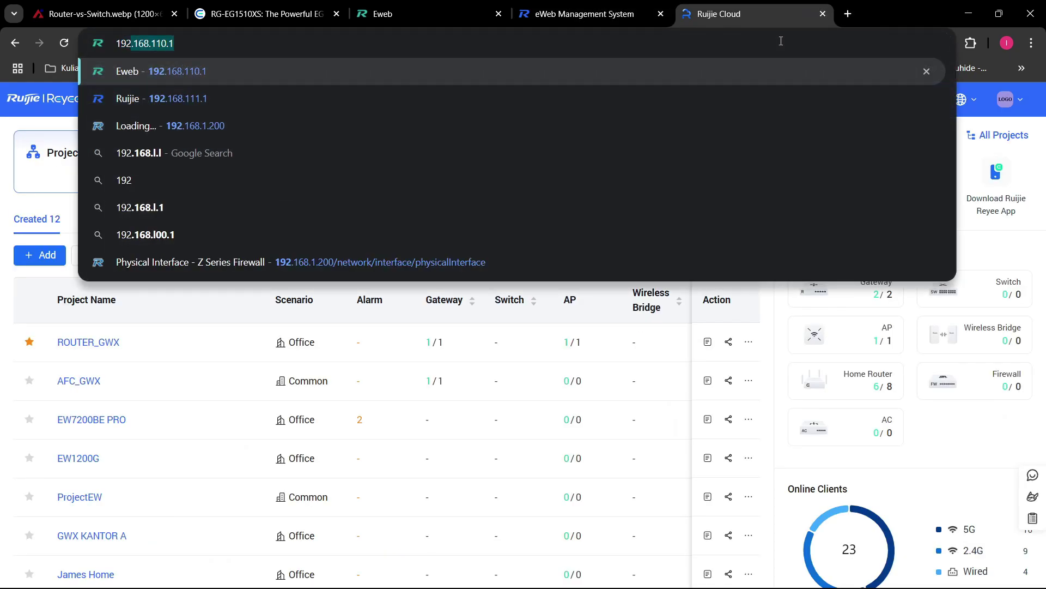
key("Down")
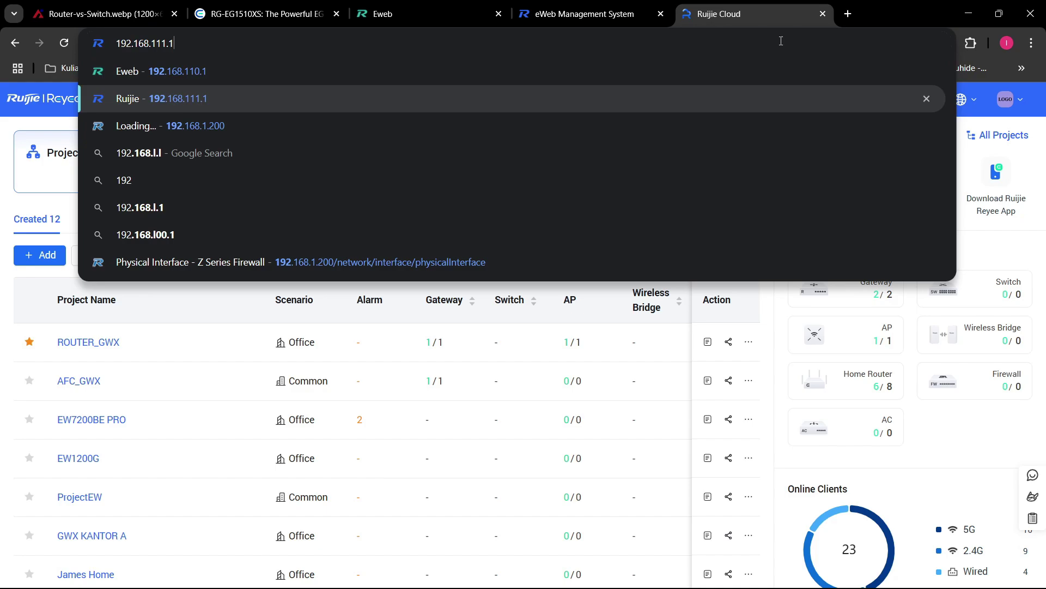
key("Return")
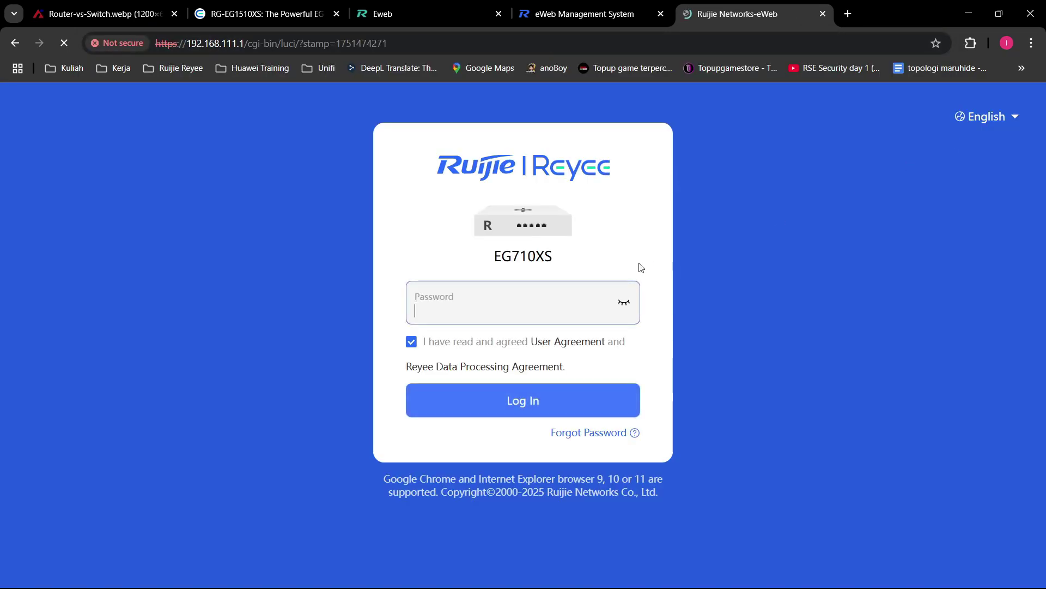
Step: Enter a login password and try signing in to the EG710XS gateway
type("••••")
left_click(621, 301)
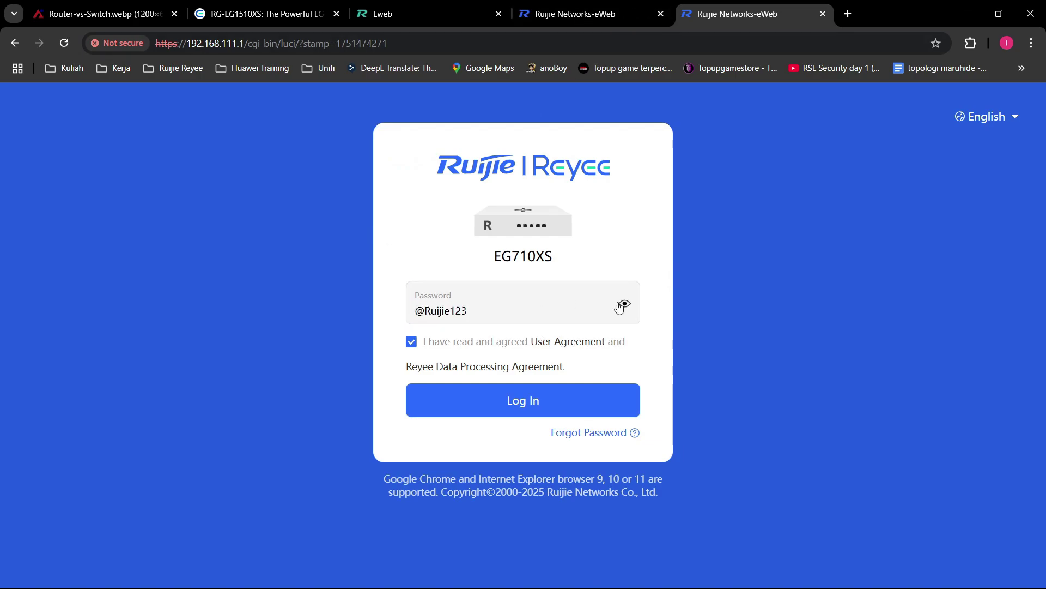
left_click_drag(600, 309, 460, 280)
left_click(521, 379)
triple_click(512, 310)
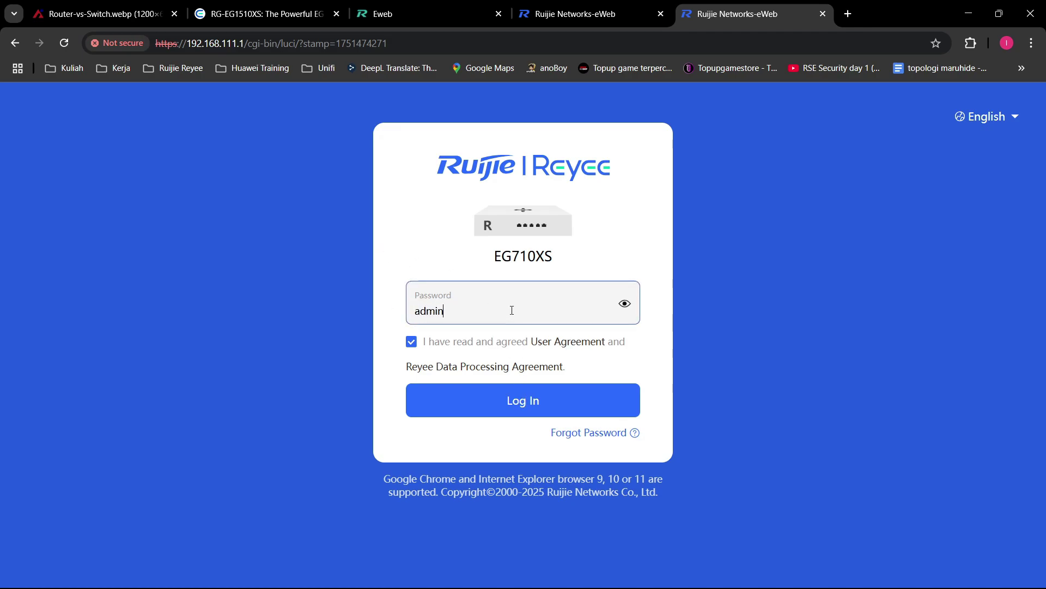
left_click(525, 410)
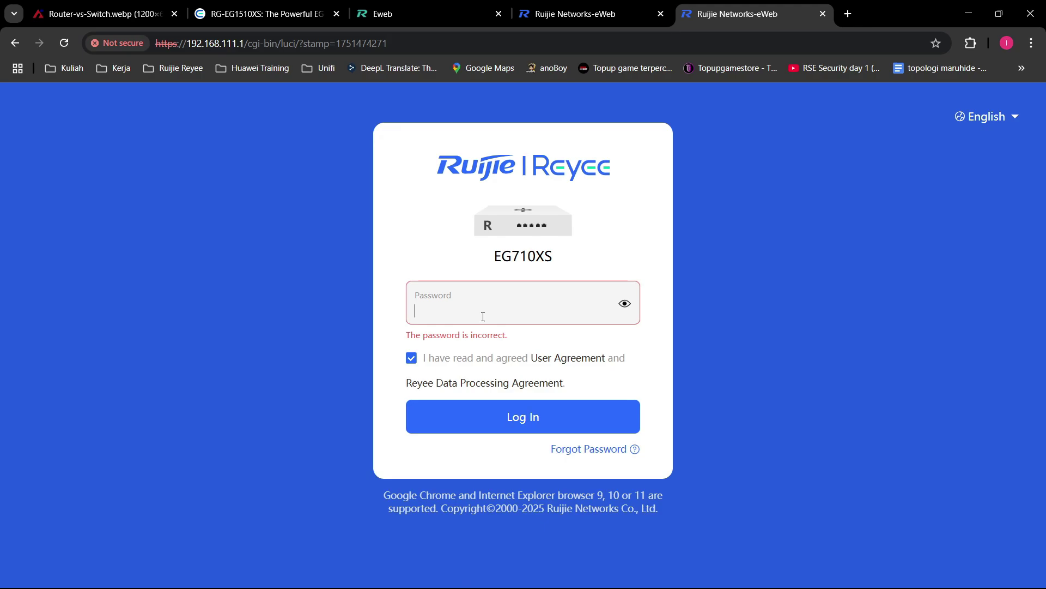
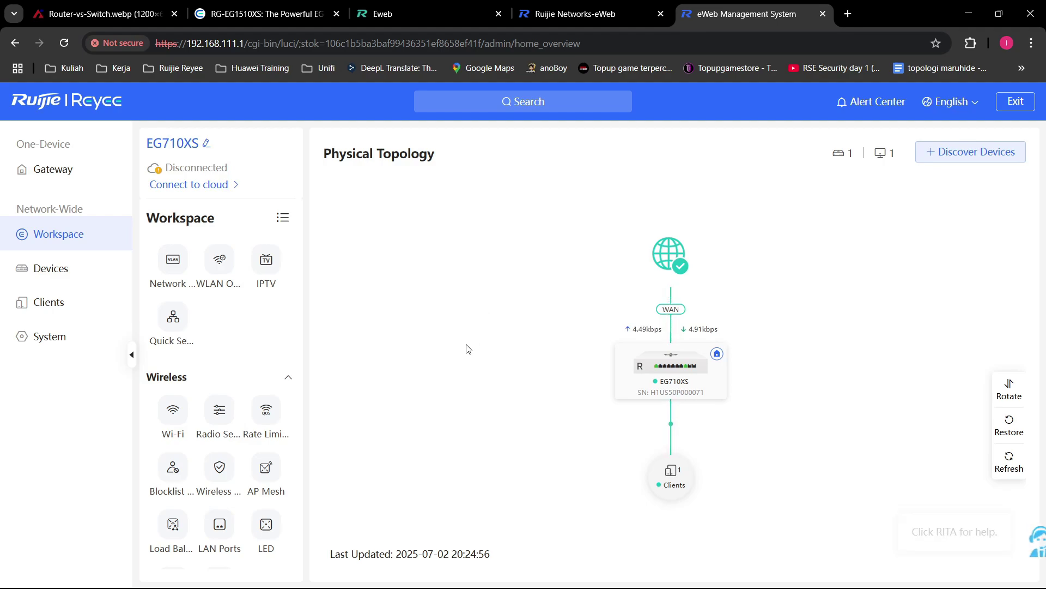
Step: Browse the Devices, Gateway, Workspace and Clients pages, ending on the System Time settings
left_click(58, 270)
left_click(60, 169)
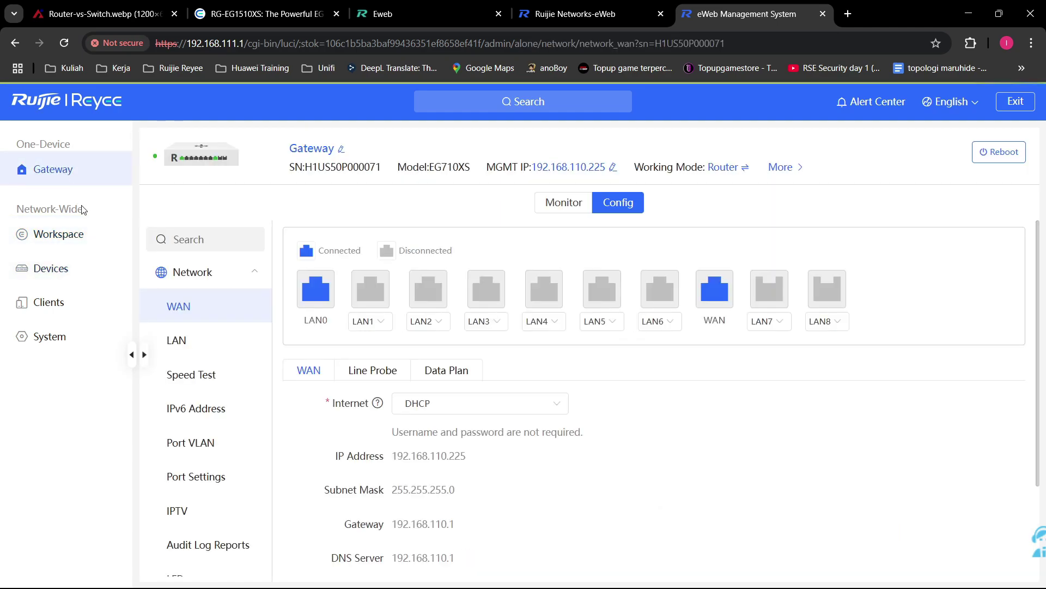
left_click(91, 252)
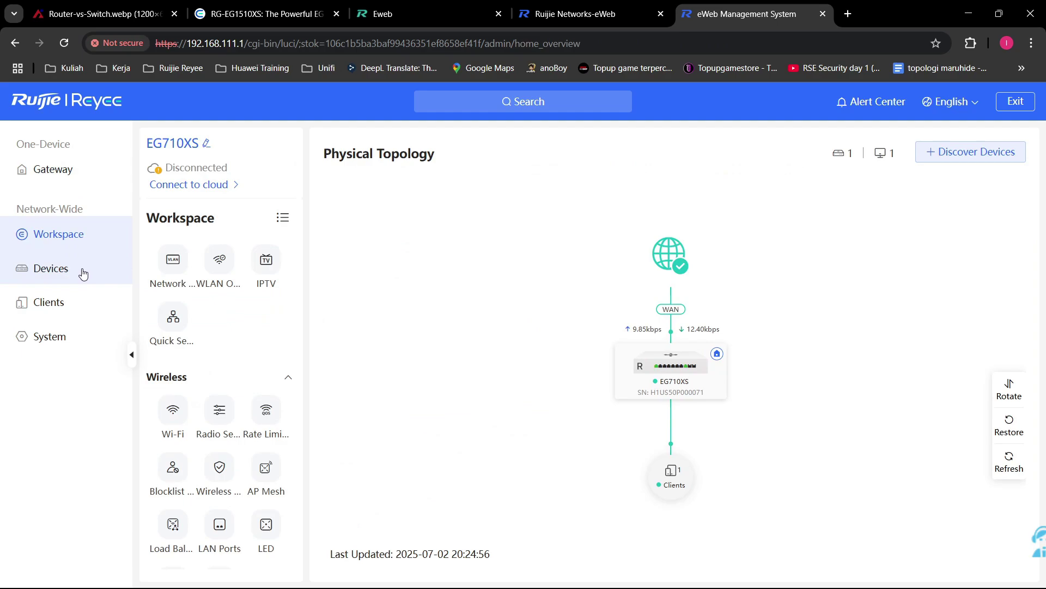
left_click(80, 274)
left_click(77, 306)
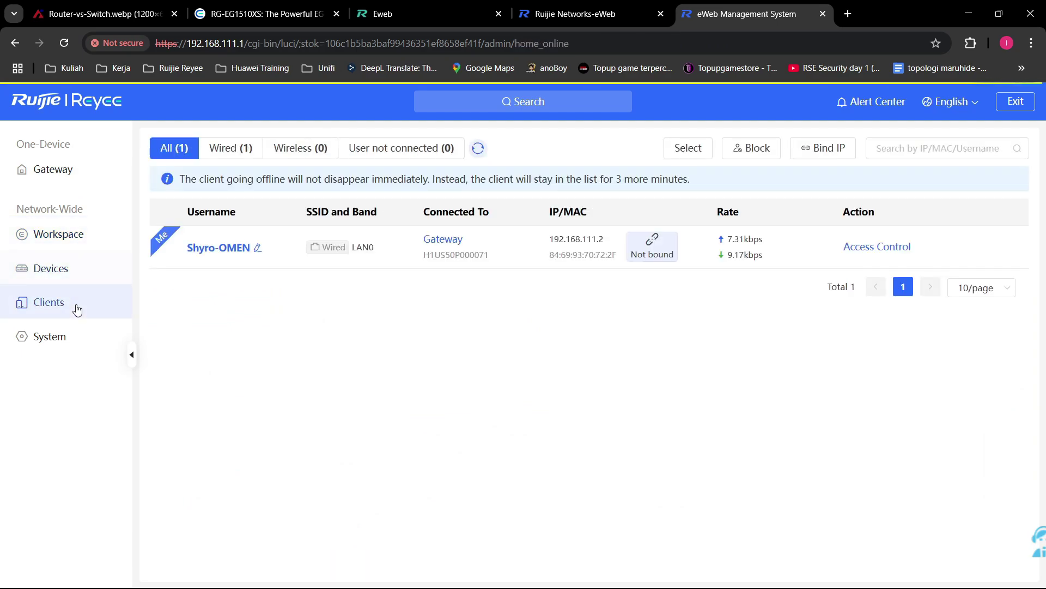
left_click(77, 348)
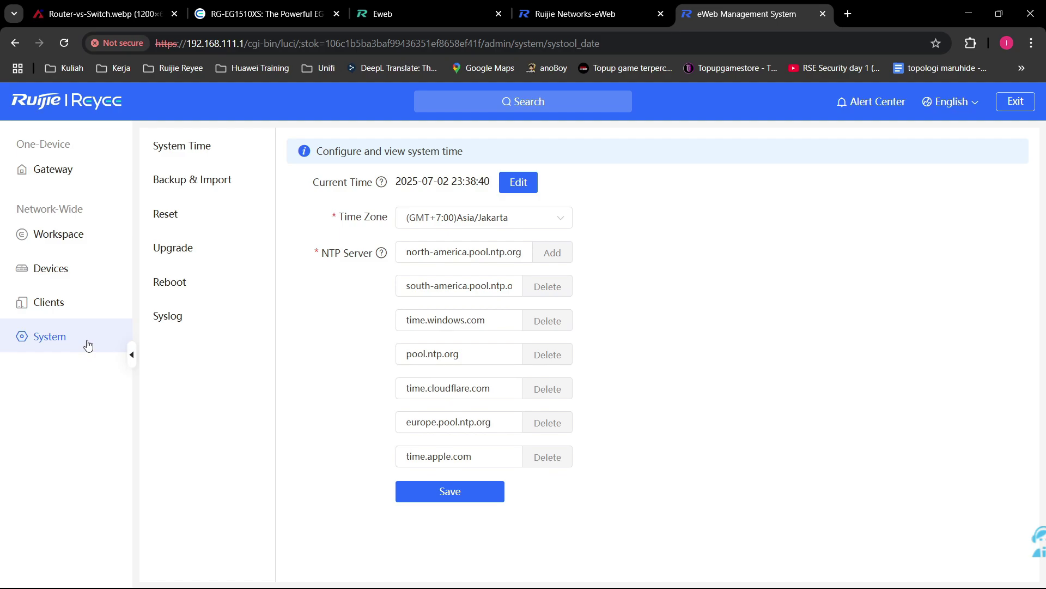
left_click(174, 157)
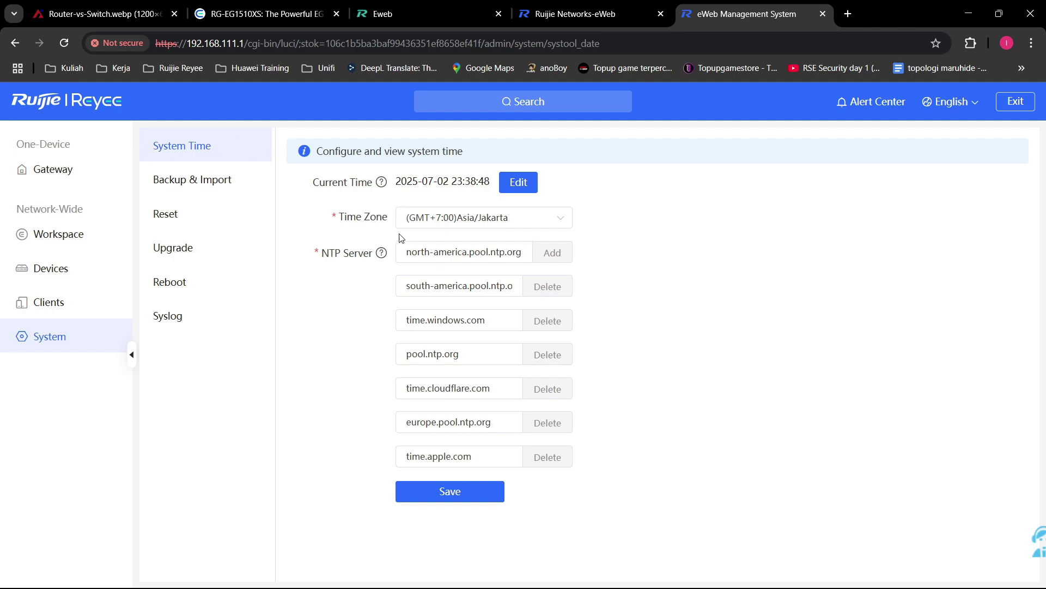
left_click(477, 223)
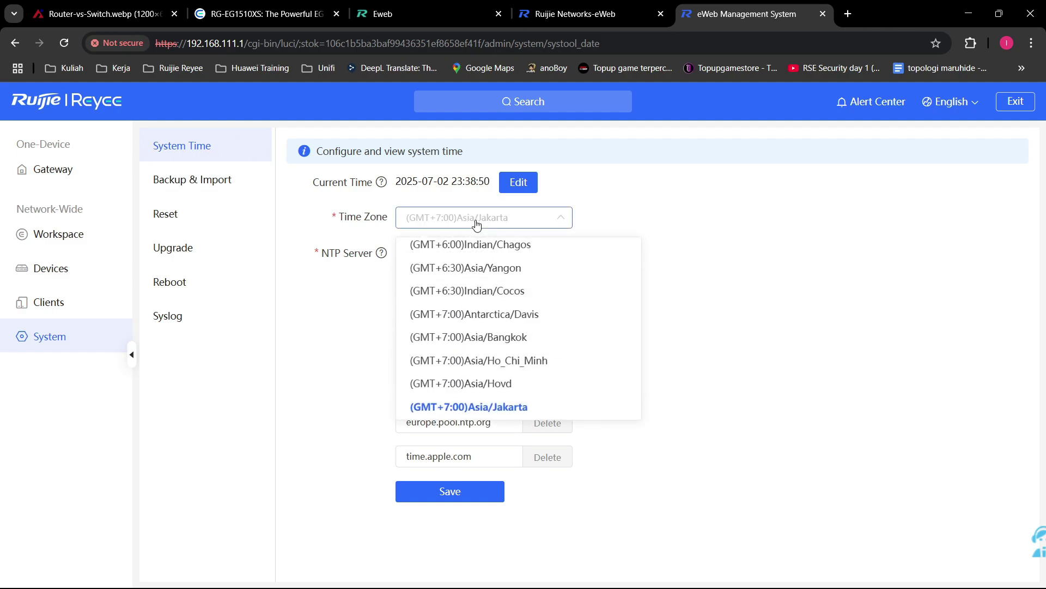
scroll(432, 342, "down", 10)
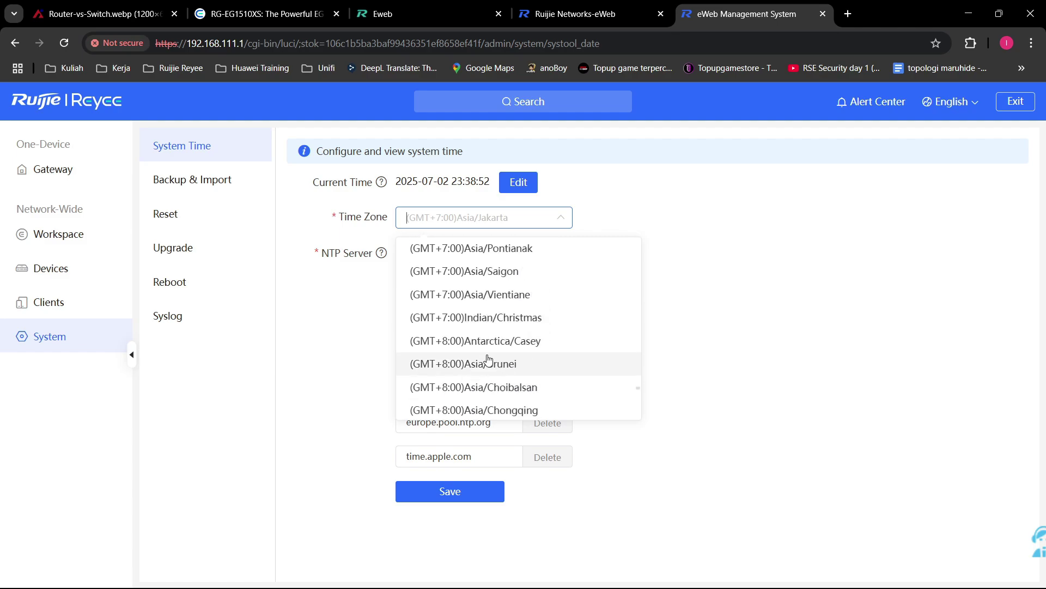
scroll(554, 365, "down", 10)
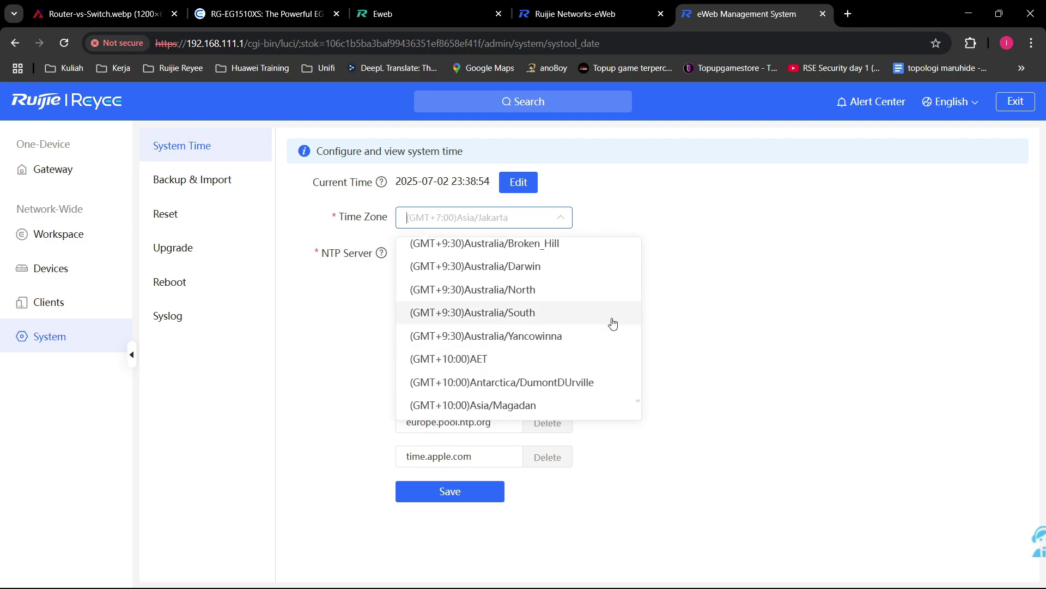
scroll(613, 323, "up", 6)
scroll(540, 329, "down", 3)
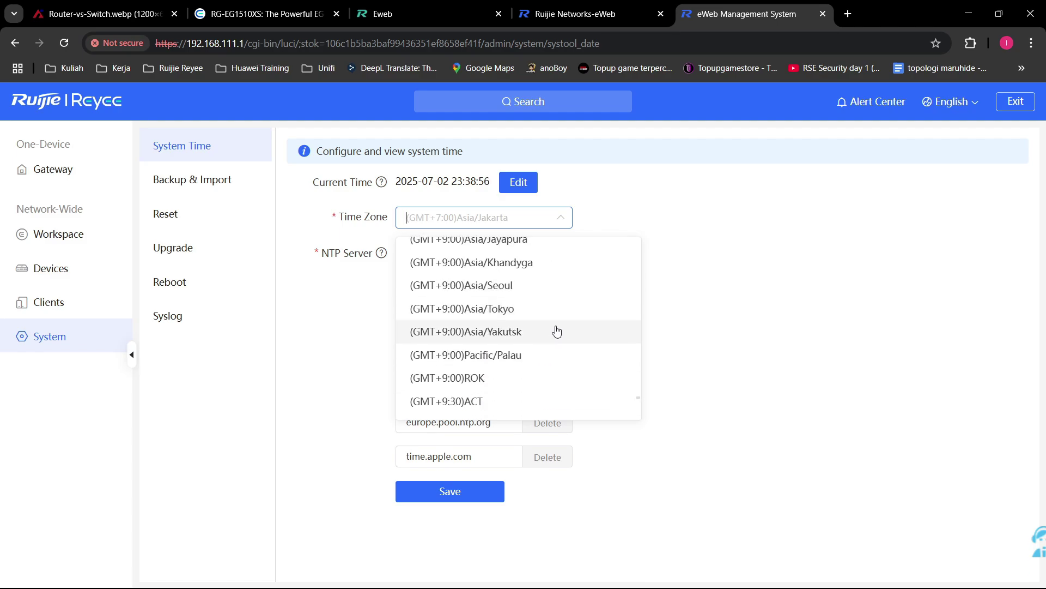
left_click(784, 288)
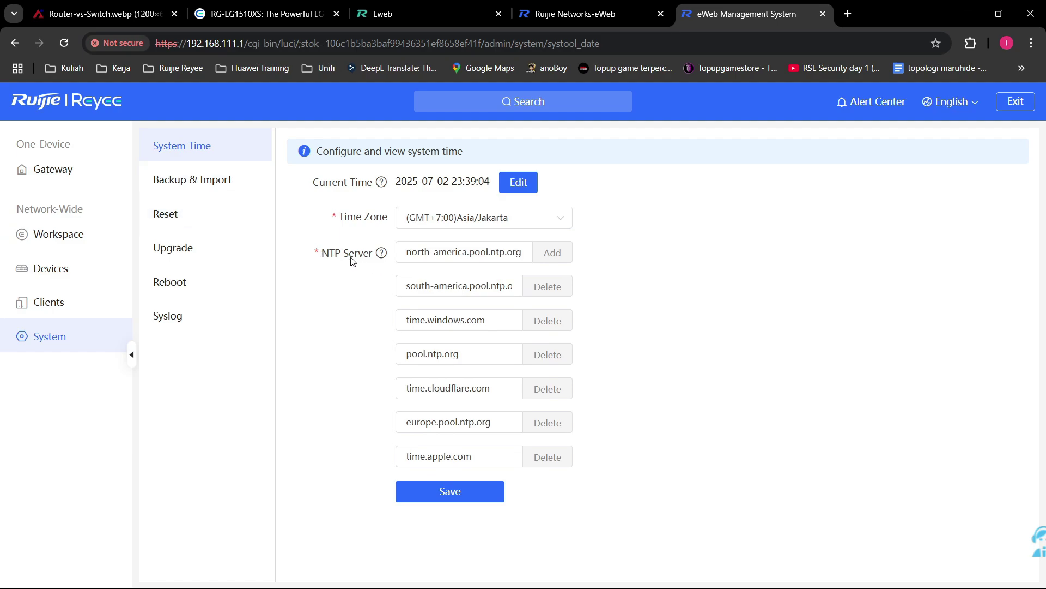
Step: Google 'what is NTP Server' in a new browser tab
mouse_move(384, 261)
left_click(842, 11)
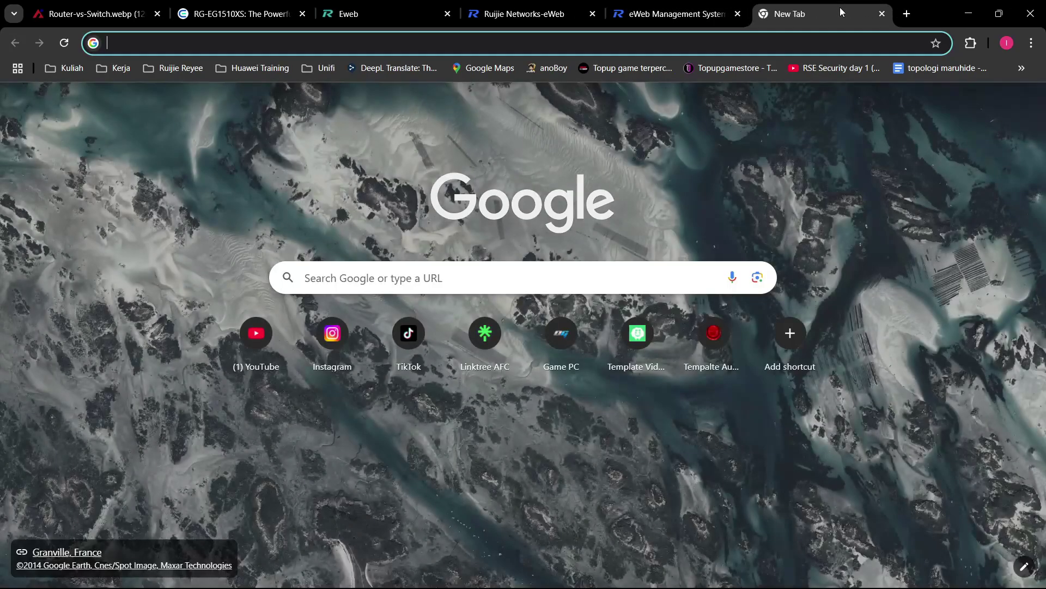
type("what is NTP Server")
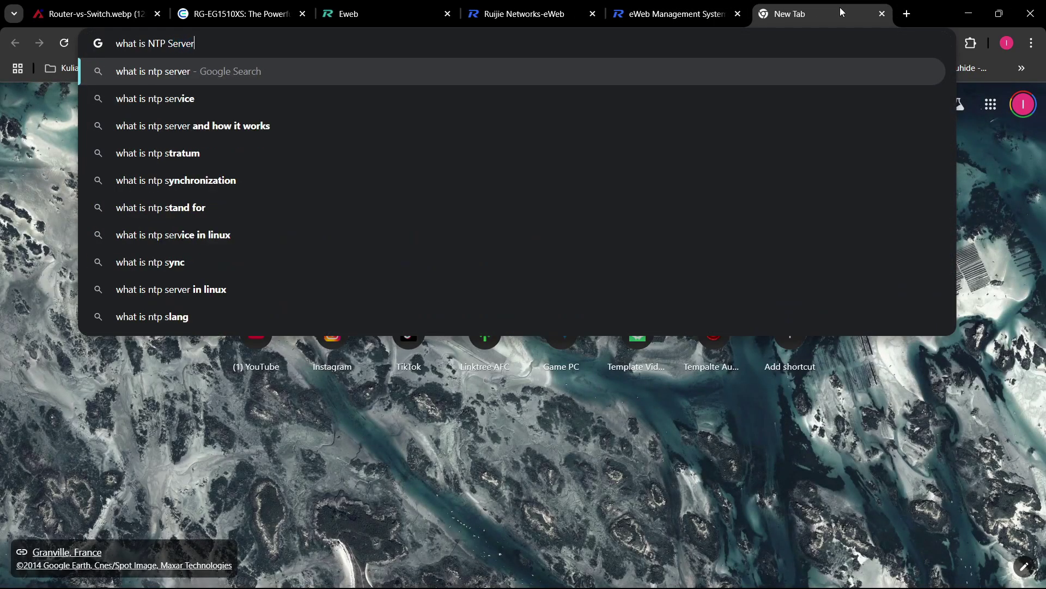
key("Return")
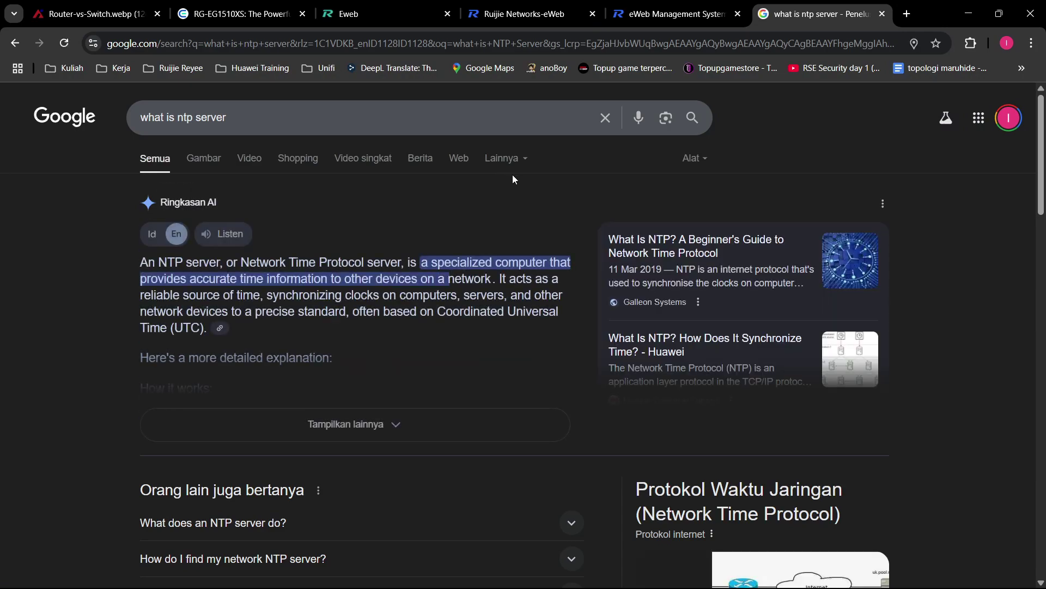
Step: Read the Network Time Protocol result headings, then close the search tab
left_click_drag(728, 518, 810, 520)
left_click(738, 514)
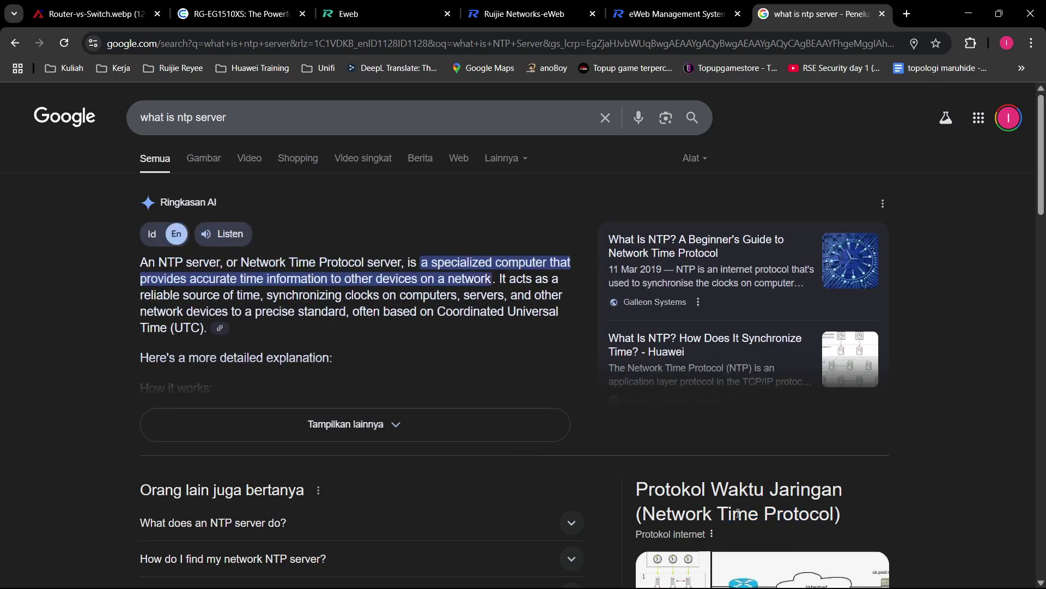
left_click_drag(639, 512, 842, 515)
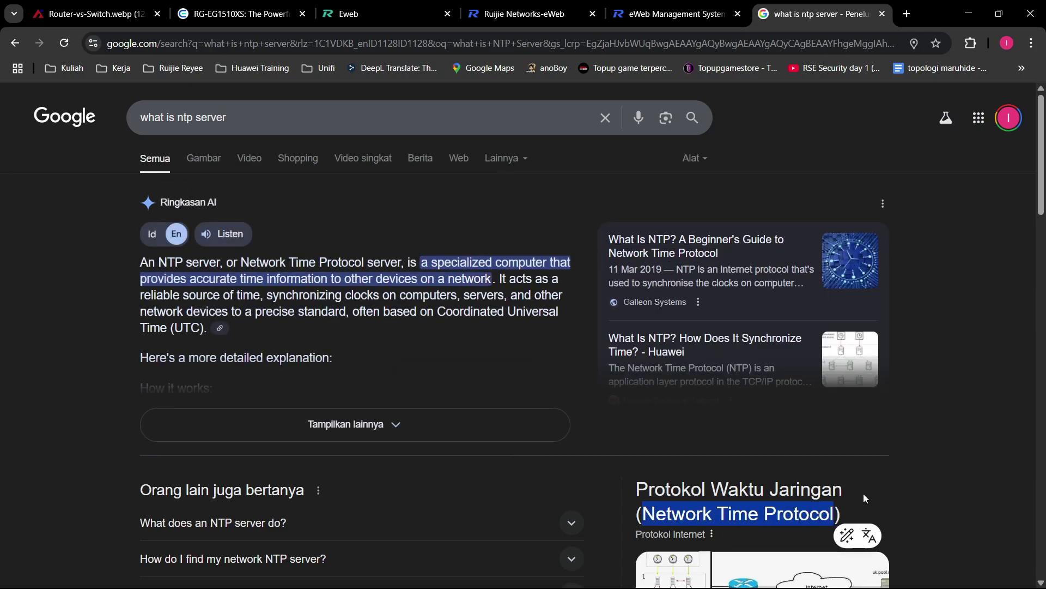
left_click(681, 476)
left_click_drag(636, 483, 844, 493)
left_click(856, 464)
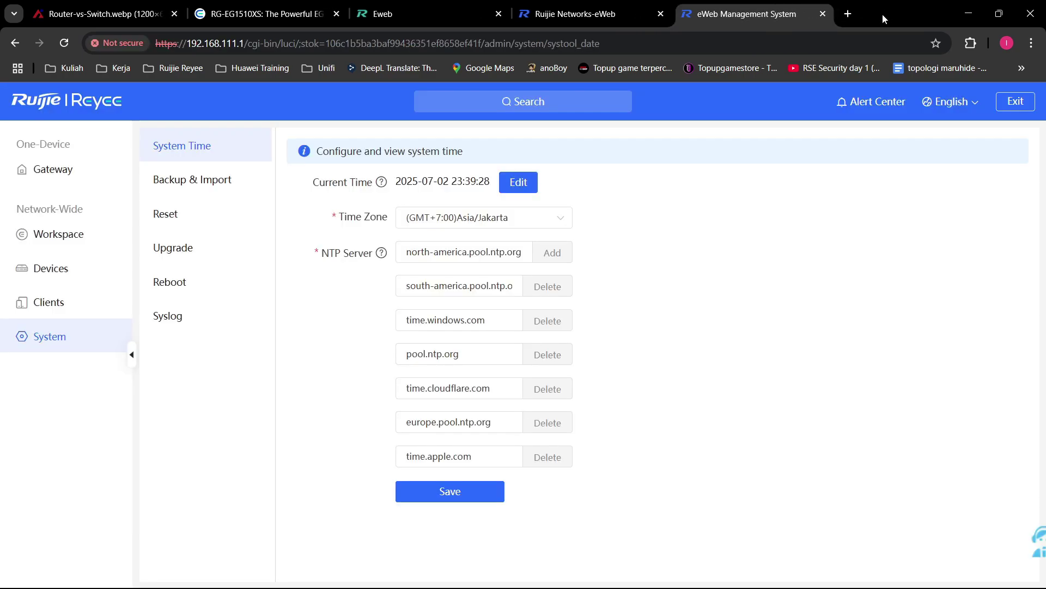
left_click(882, 13)
Step: Check the interface language list and keep English as the language
left_click(953, 102)
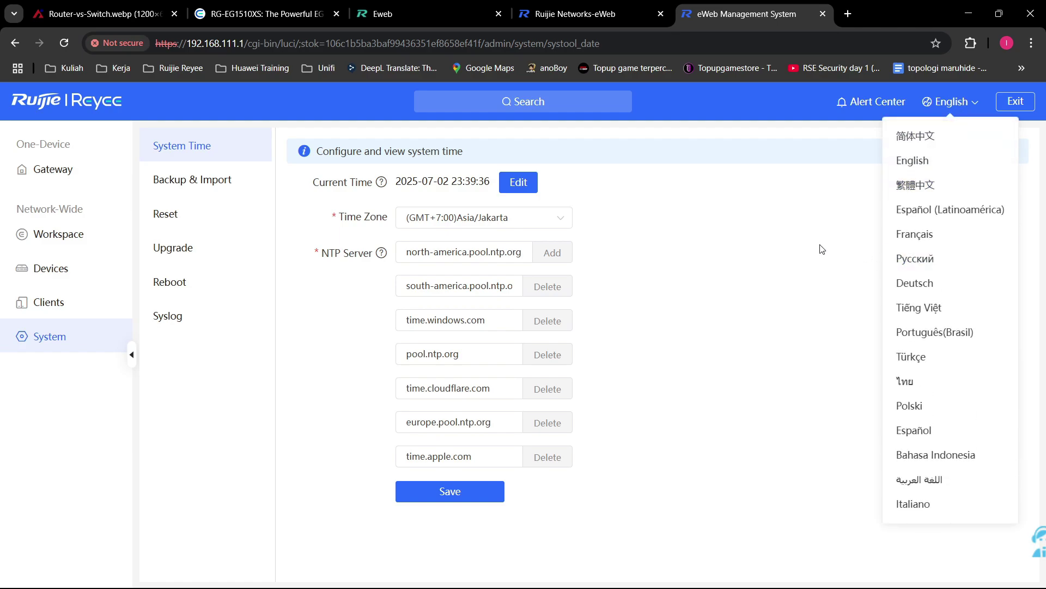
left_click(821, 249)
left_click(975, 105)
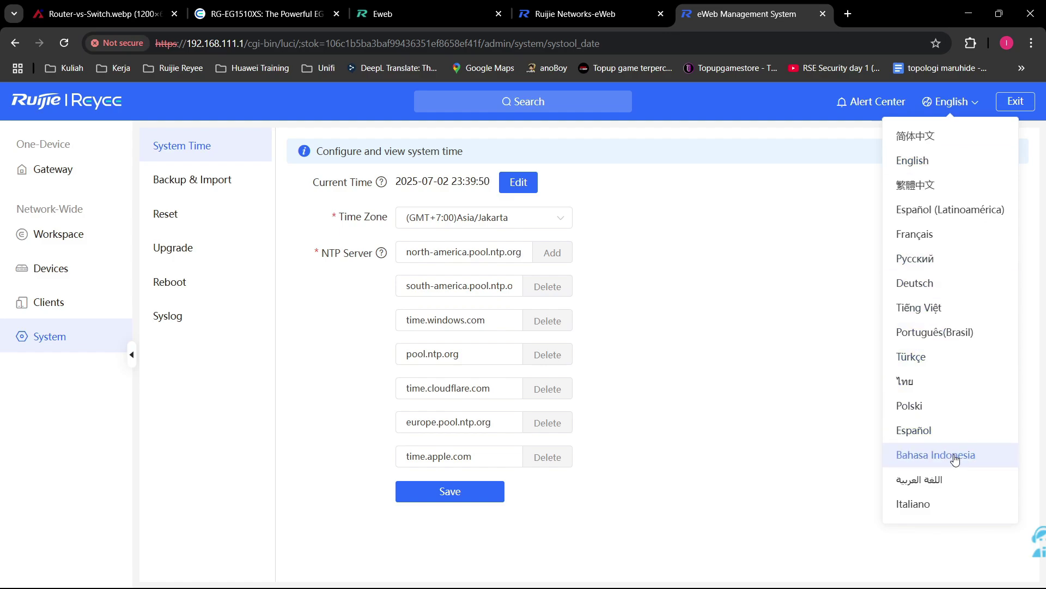
left_click(956, 155)
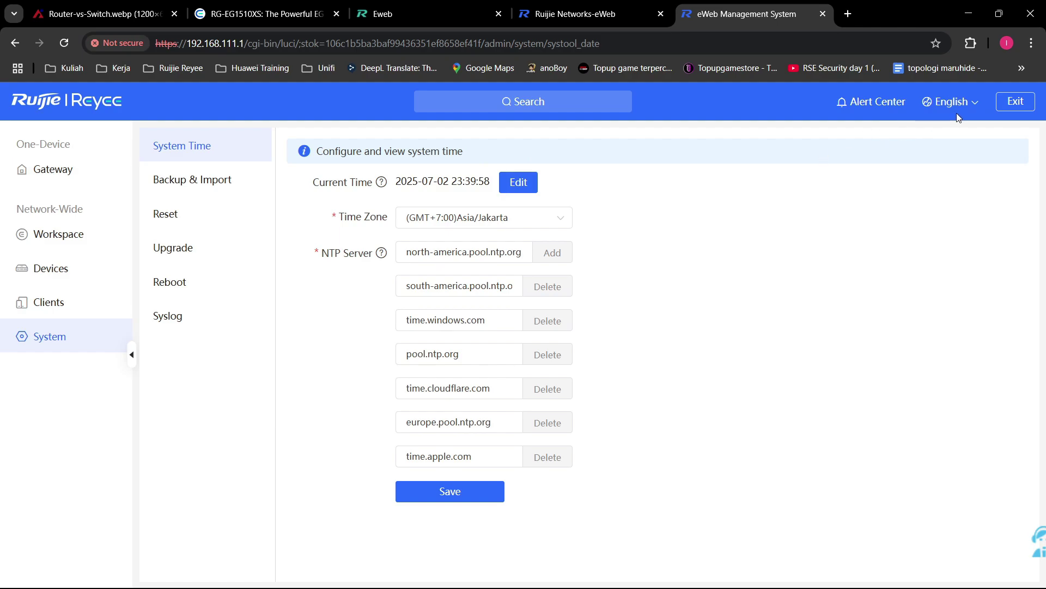
mouse_move(959, 115)
left_click(955, 161)
left_click(943, 159)
mouse_move(967, 126)
Step: Inspect the Asia/Jakarta time zone list and the NTP server address without changing them
left_click(532, 221)
left_click(751, 314)
triple_click(527, 253)
left_click(681, 309)
Step: Compare eWeb's current time with the system clock, then go to the Backup & Import page
left_click_drag(451, 183, 491, 185)
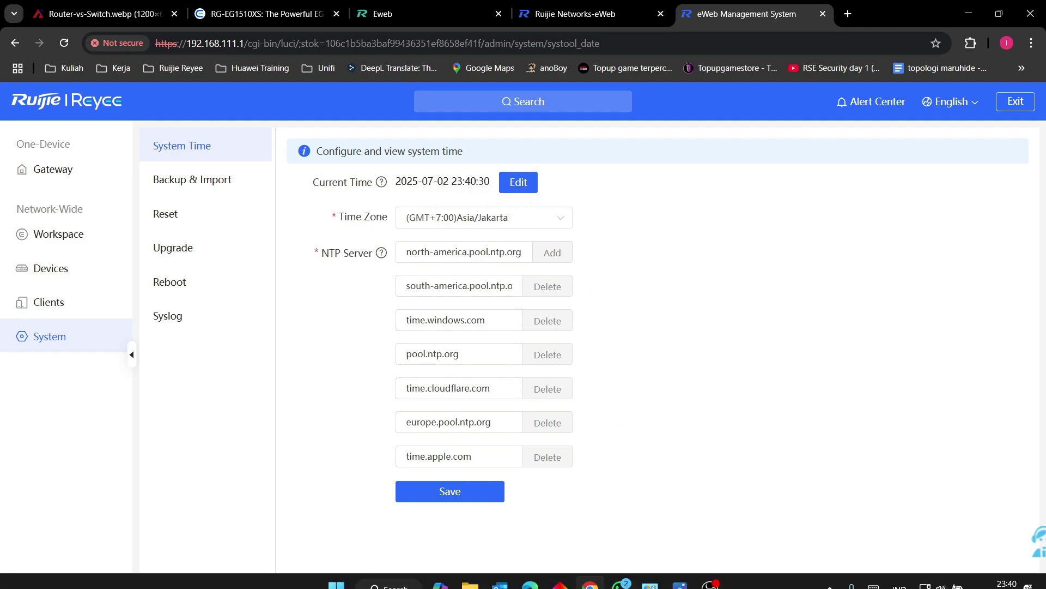
left_click(975, 572)
left_click(835, 493)
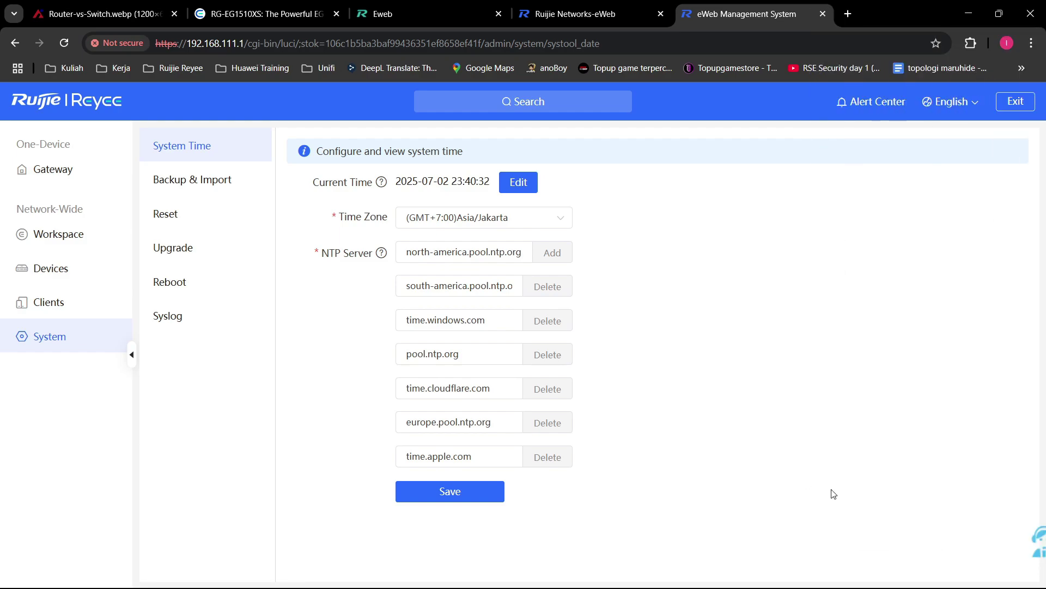
mouse_move(979, 572)
left_click(244, 227)
left_click(233, 182)
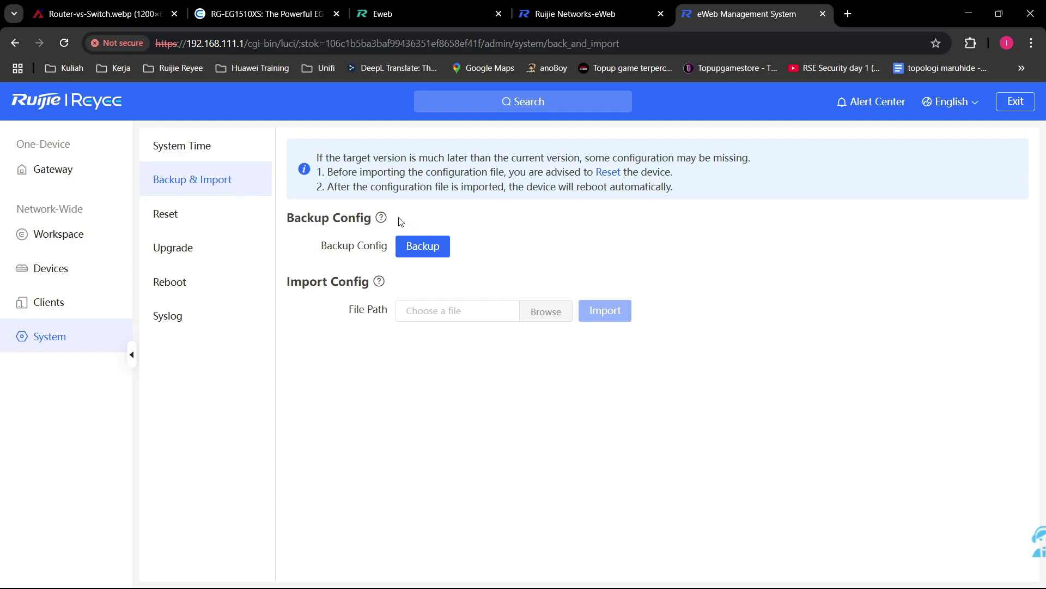
mouse_move(385, 220)
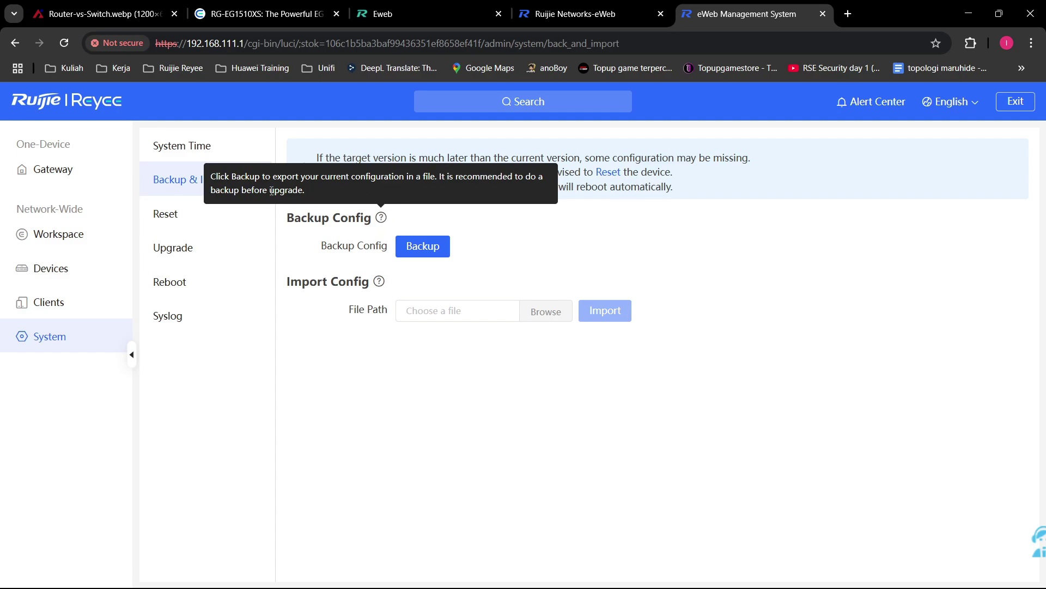
left_click_drag(272, 191, 308, 197)
left_click(303, 190)
left_click_drag(304, 190, 270, 190)
left_click(308, 193)
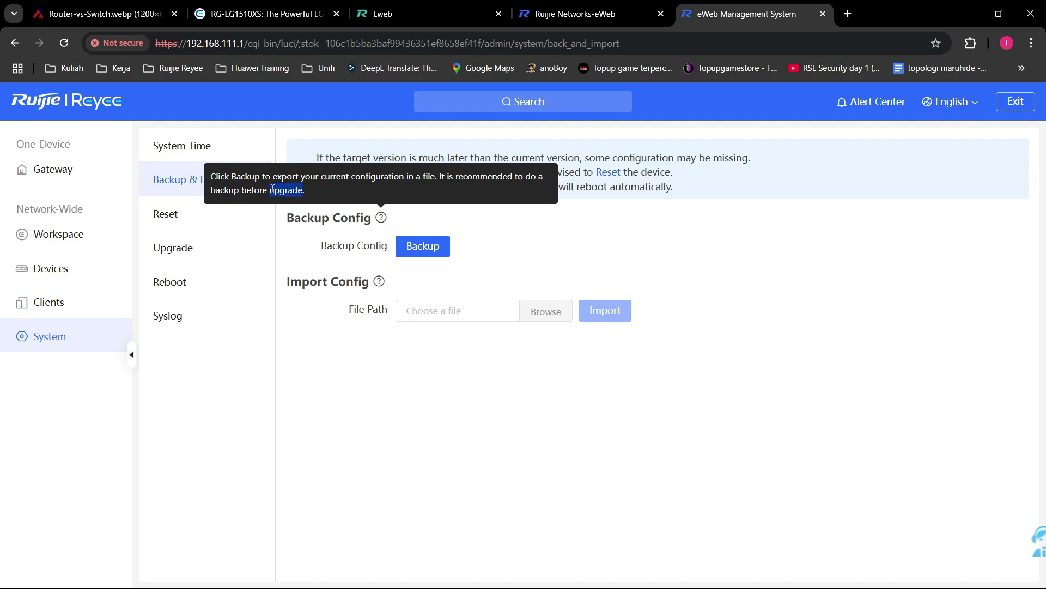
left_click(309, 192)
left_click_drag(303, 191, 270, 190)
left_click(301, 189)
left_click(350, 188)
Step: Download a backup file of the current EG710XS gateway configuration
left_click(557, 320)
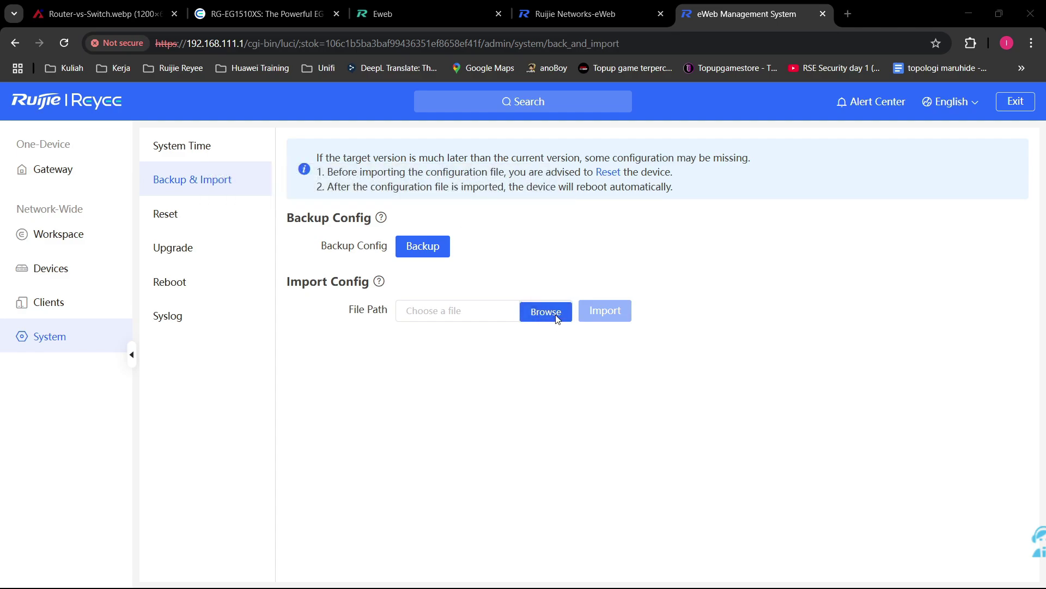
left_click(568, 10)
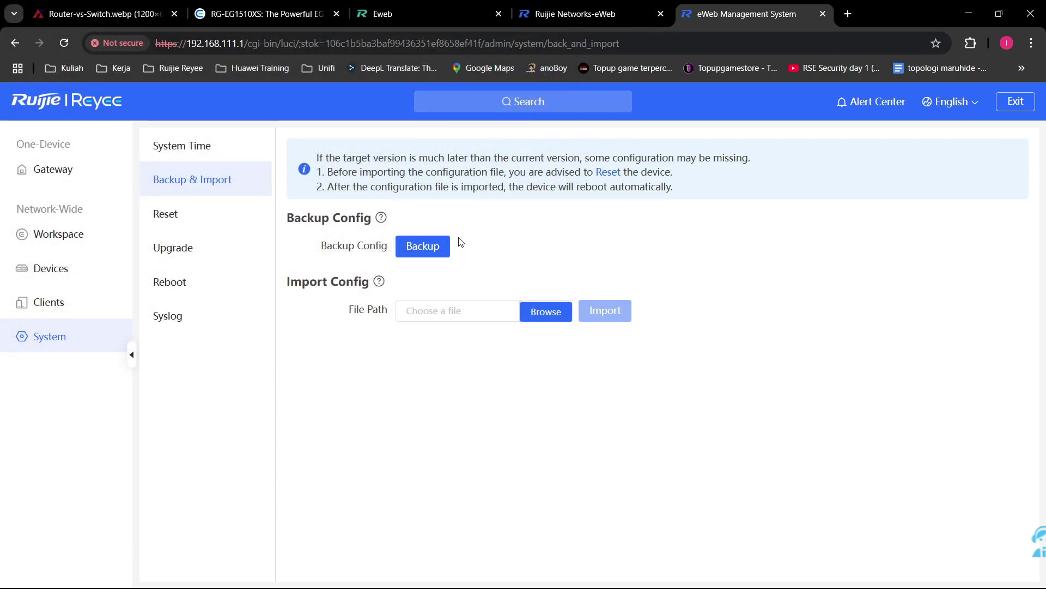
left_click(429, 259)
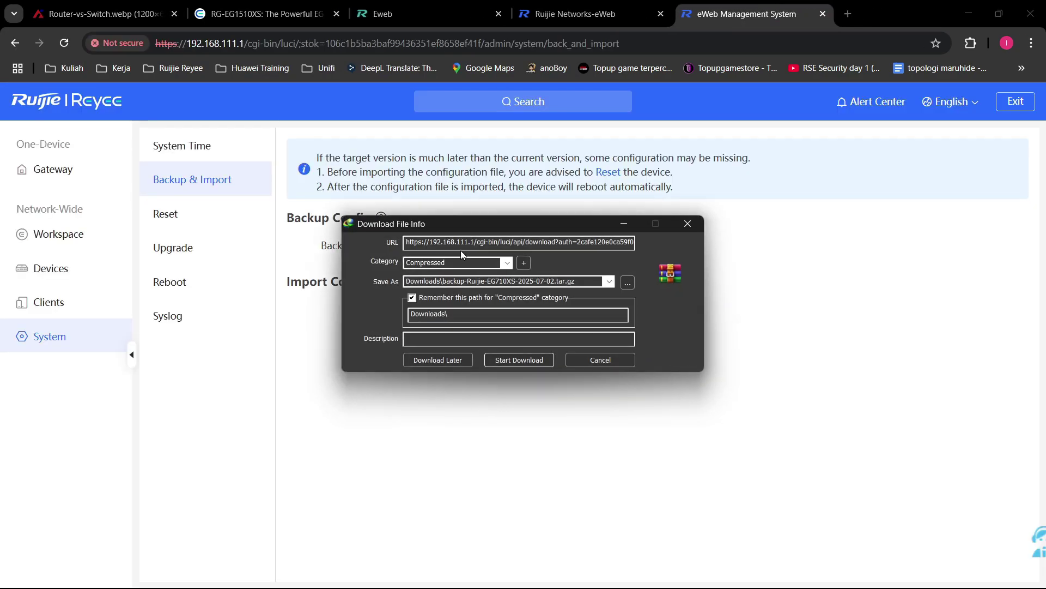
left_click(533, 363)
left_click(652, 222)
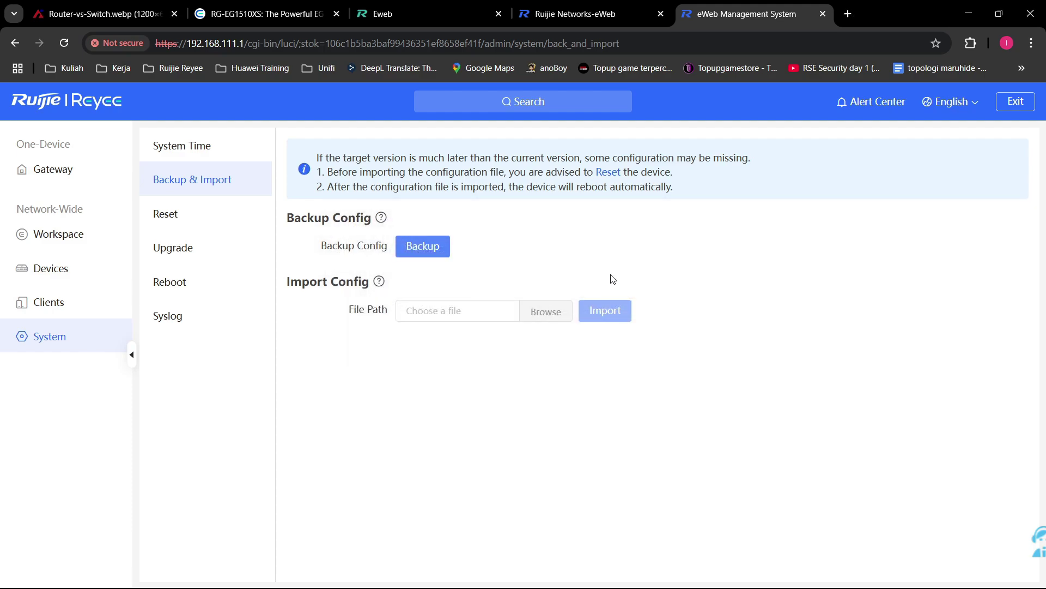
Step: Pick the new EG710XS backup file for import, then switch to the Reset page
left_click(550, 317)
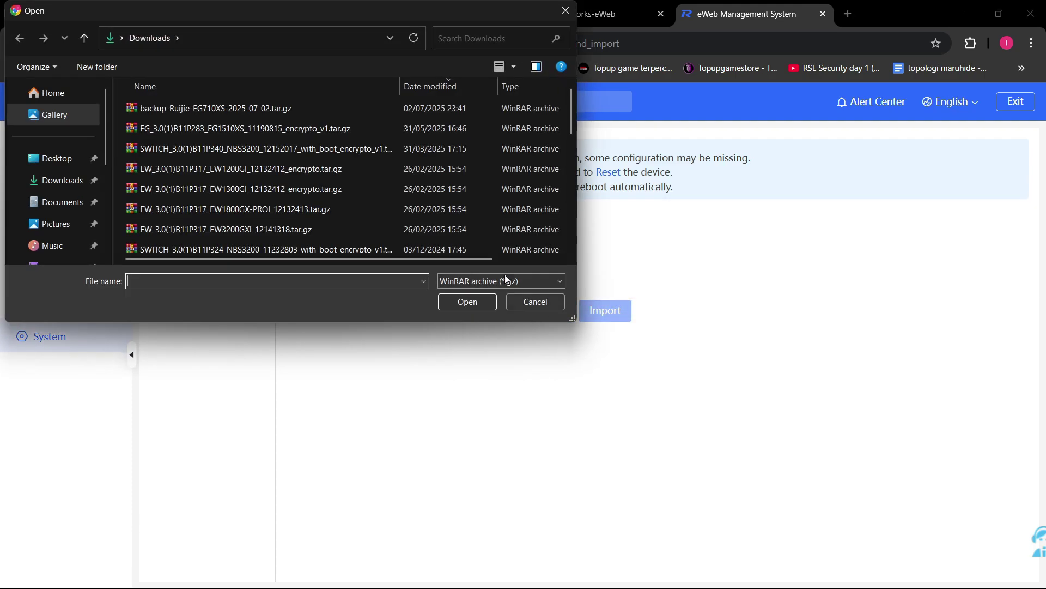
double_click(279, 113)
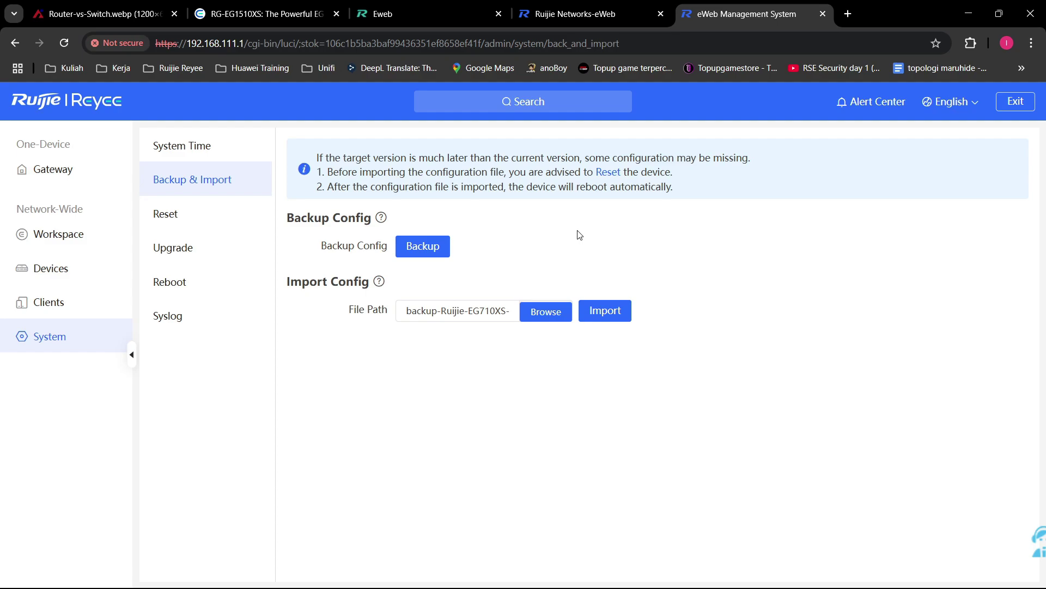
left_click(165, 214)
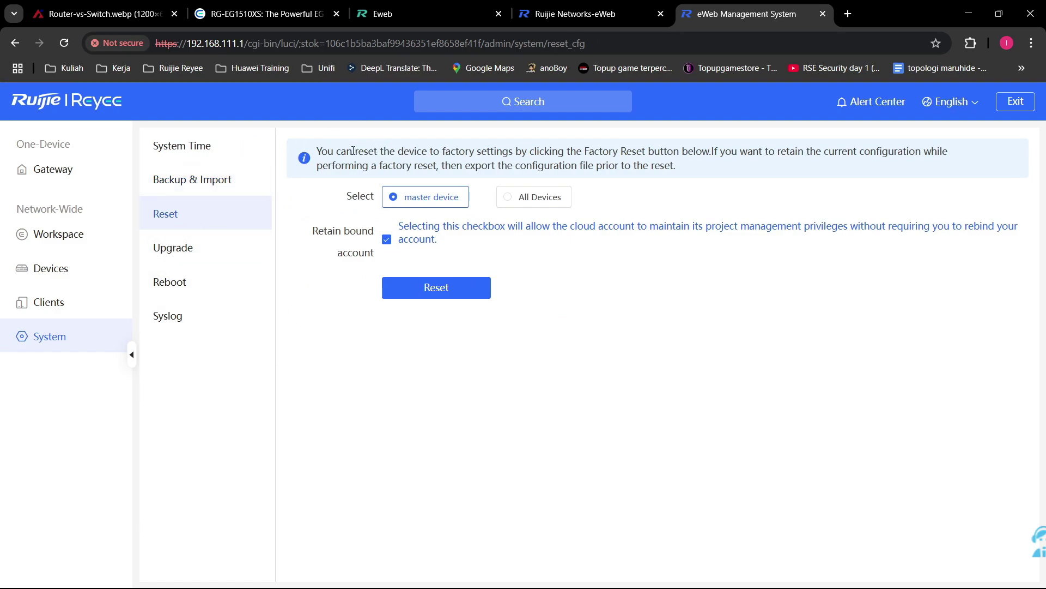
Step: Read the Reset banner's note about restoring factory settings without changing any option
left_click_drag(353, 151, 513, 155)
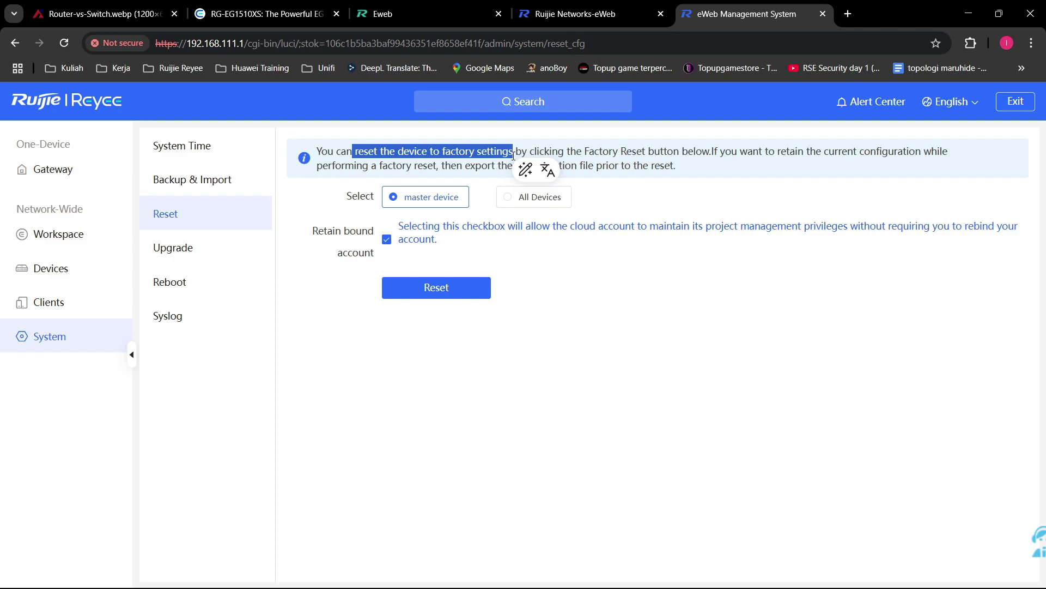
left_click(514, 156)
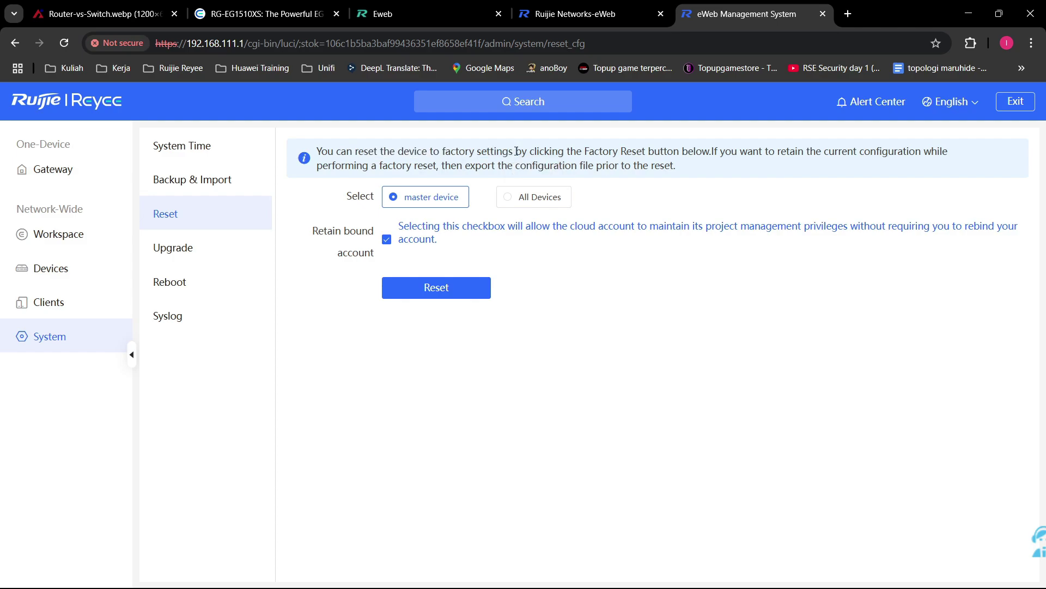
left_click_drag(516, 153, 442, 156)
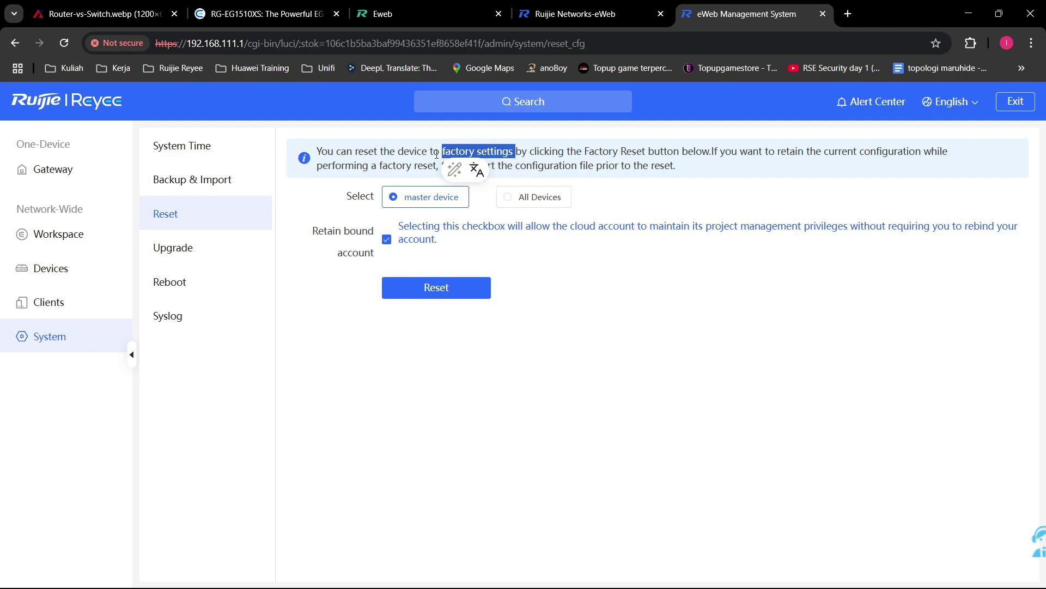
left_click_drag(436, 155, 515, 152)
left_click(531, 150)
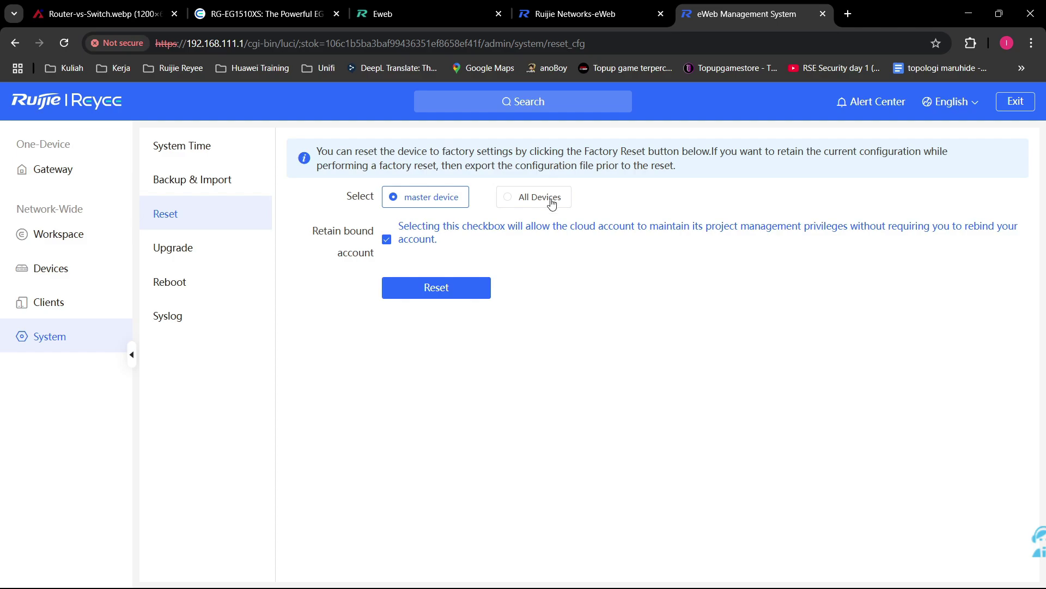
Step: Pan and zoom the enlarged RG-EG1510XS picture to inspect its ports and Reset hole
left_click(263, 14)
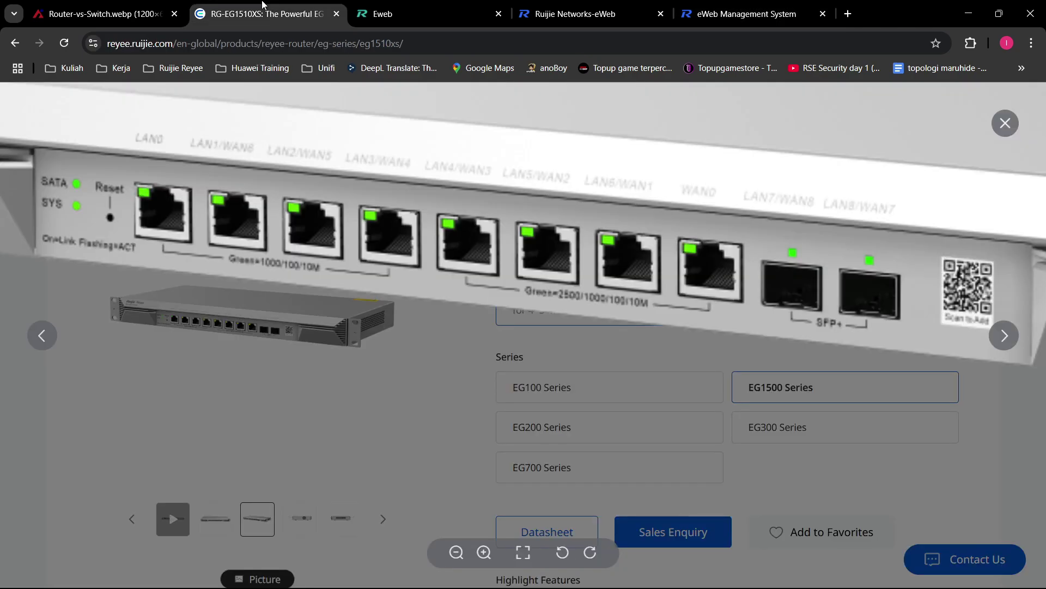
left_click_drag(639, 264, 764, 279)
left_click_drag(447, 191, 615, 248)
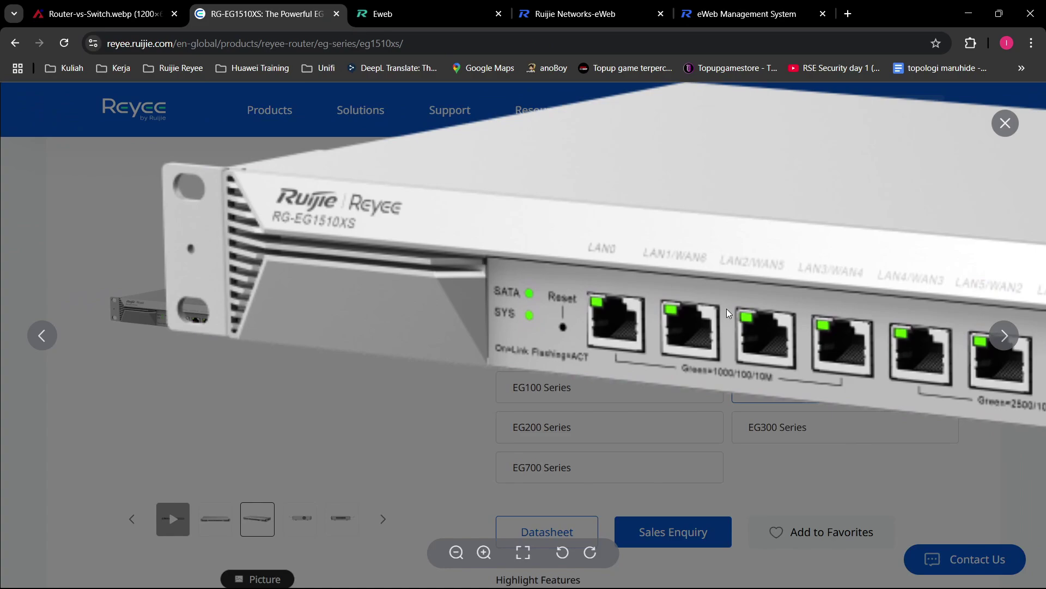
scroll(565, 327, "up", 7)
left_click_drag(564, 322, 494, 322)
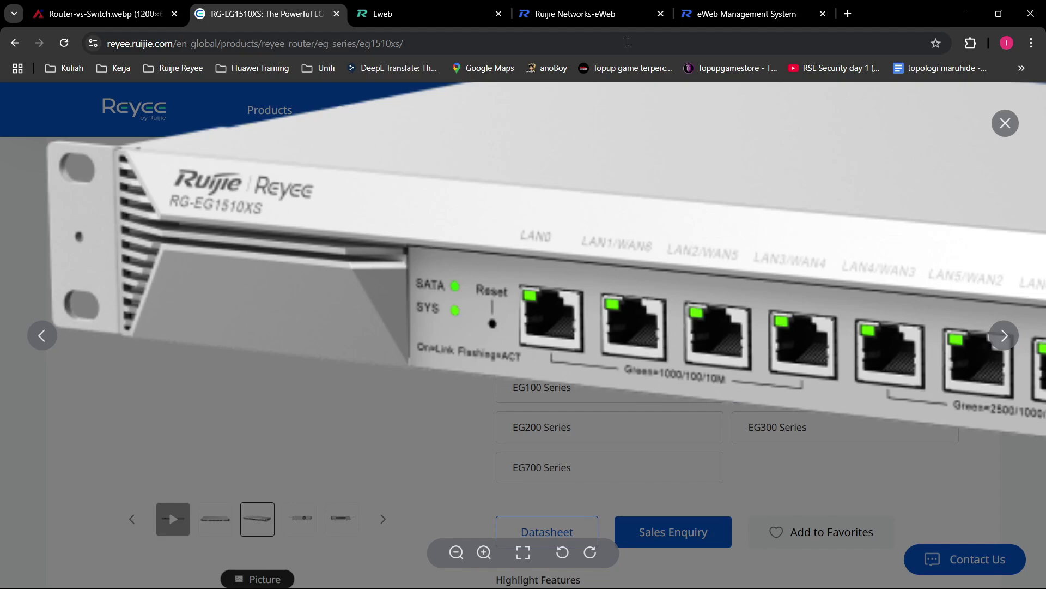
left_click(734, 14)
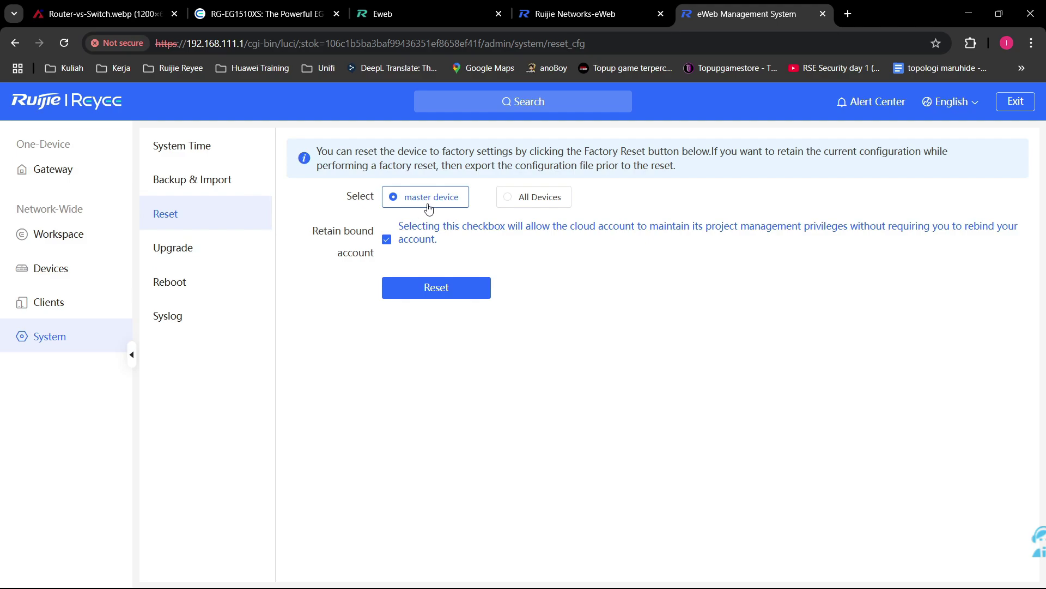
Step: Toggle the reset target to All Devices and back to master device, then view the Devices list
left_click(524, 197)
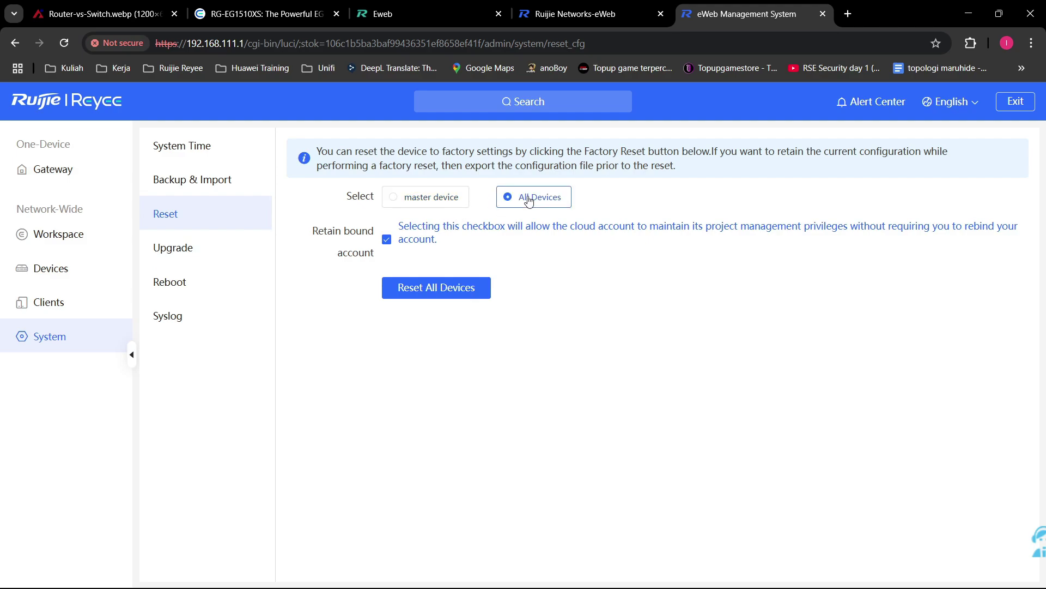
left_click(423, 199)
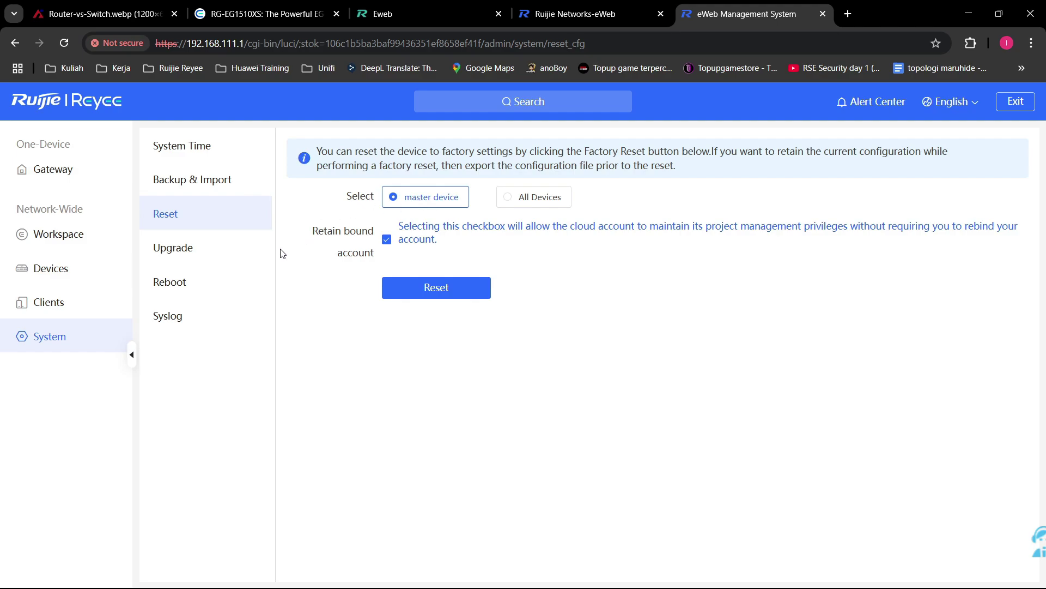
left_click(54, 270)
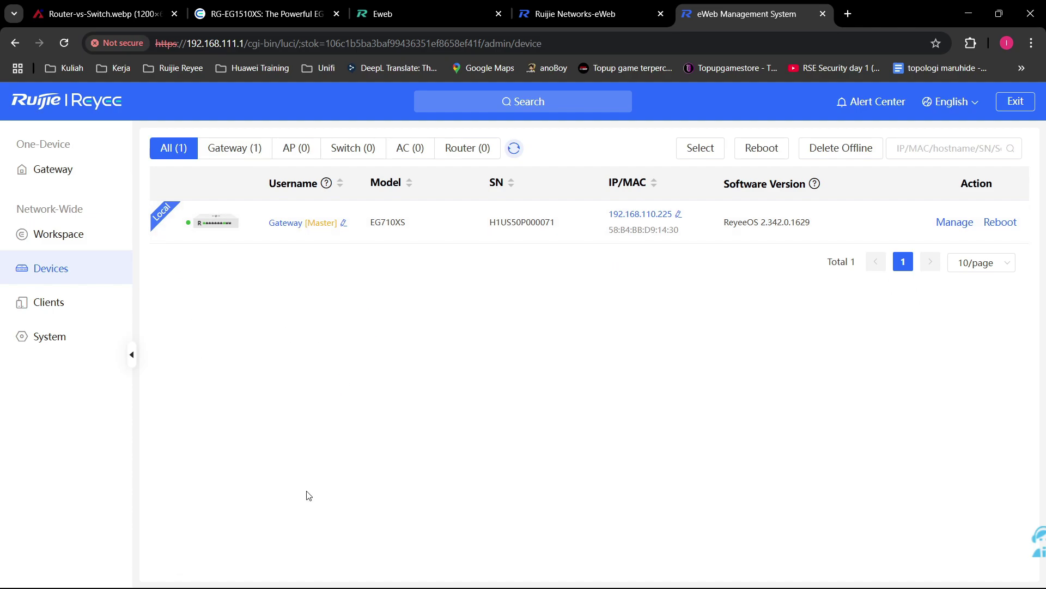
Step: Return to the System Reset page and set the reset target to All Devices
left_click(76, 346)
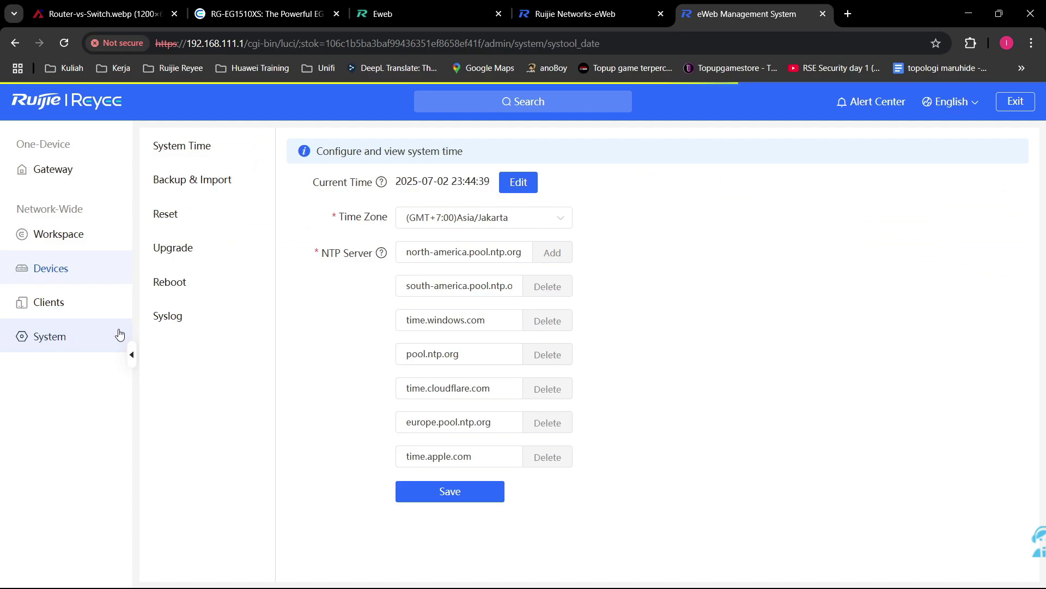
left_click(197, 212)
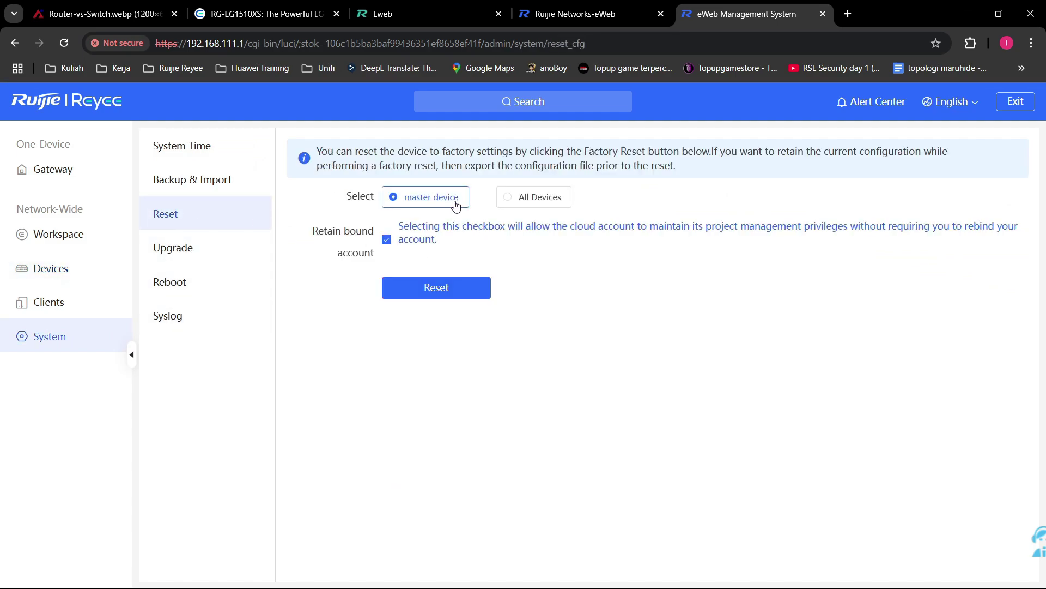
left_click(77, 268)
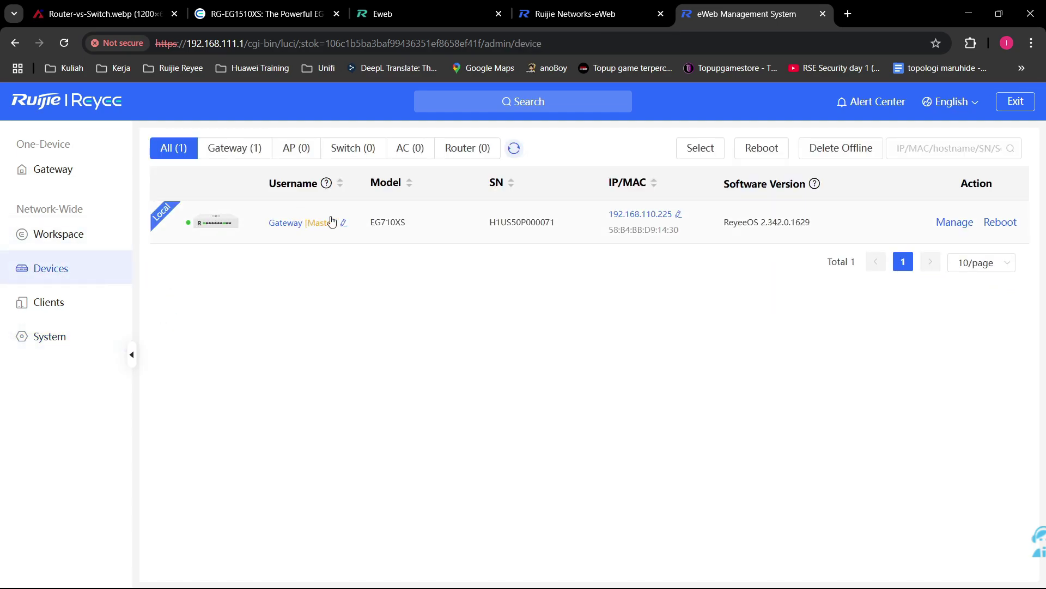
left_click(97, 349)
left_click(218, 213)
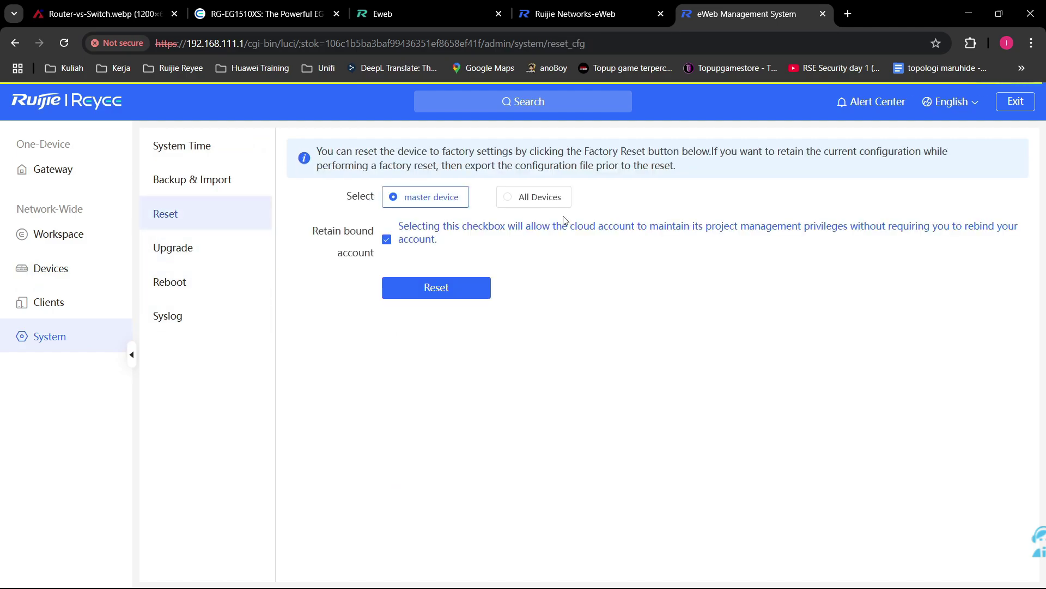
left_click(545, 205)
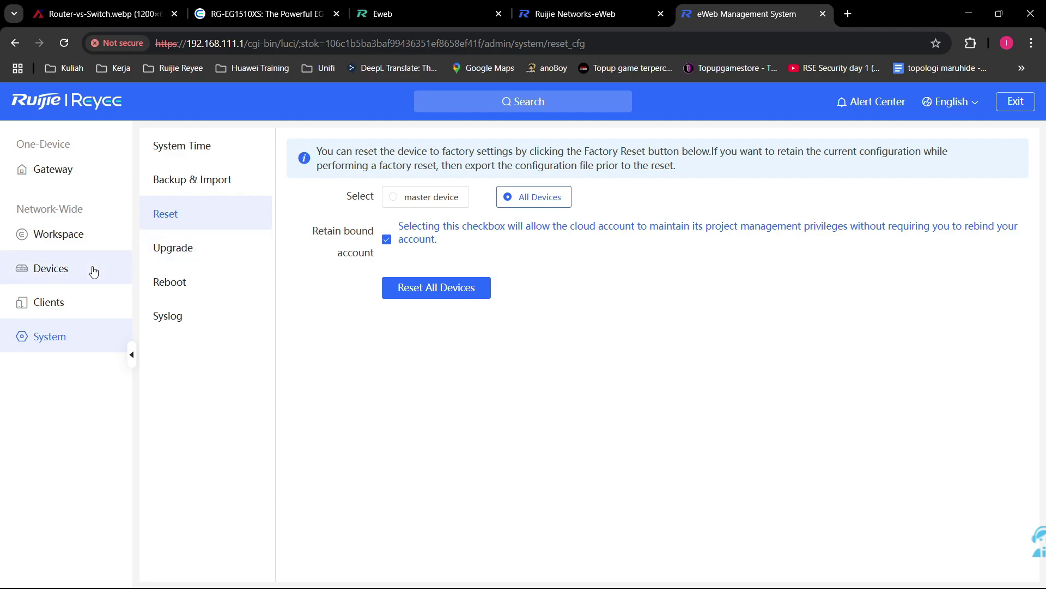
Step: Switch the reset target to master device and back to All Devices, then open Upgrade
left_click(463, 205)
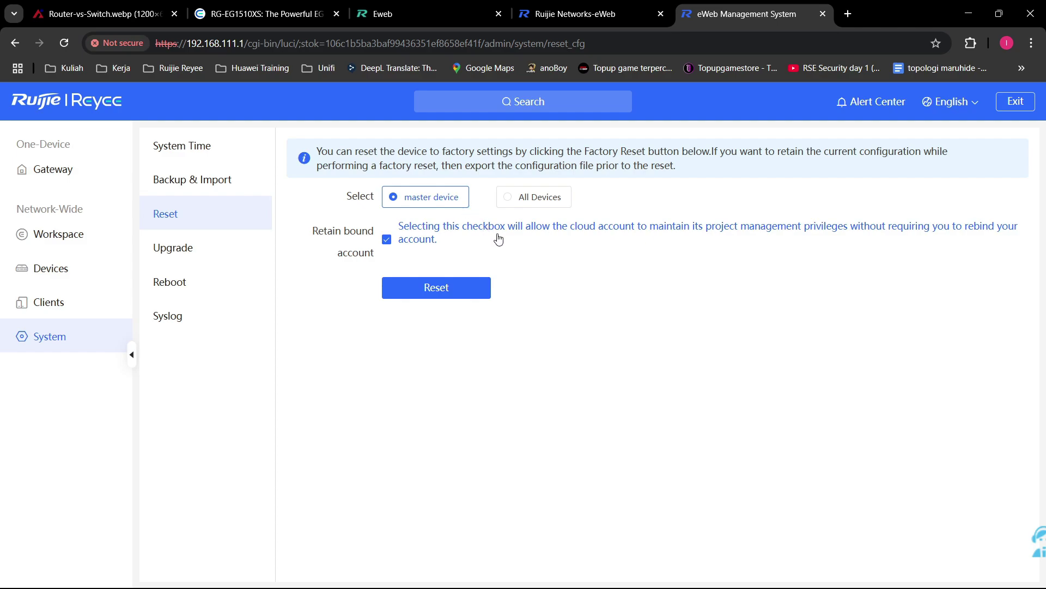
left_click(559, 200)
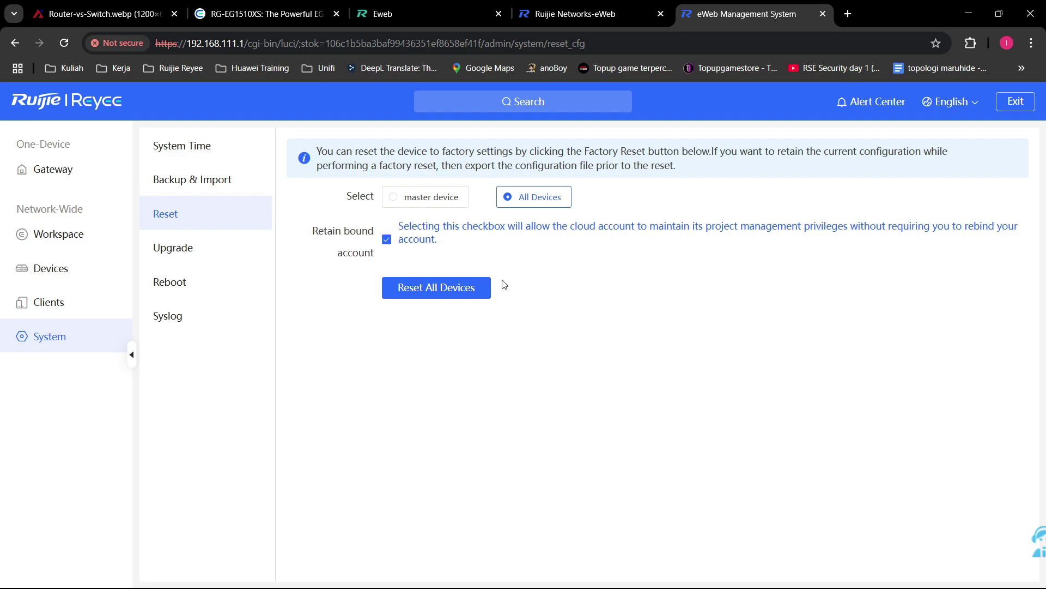
left_click(194, 245)
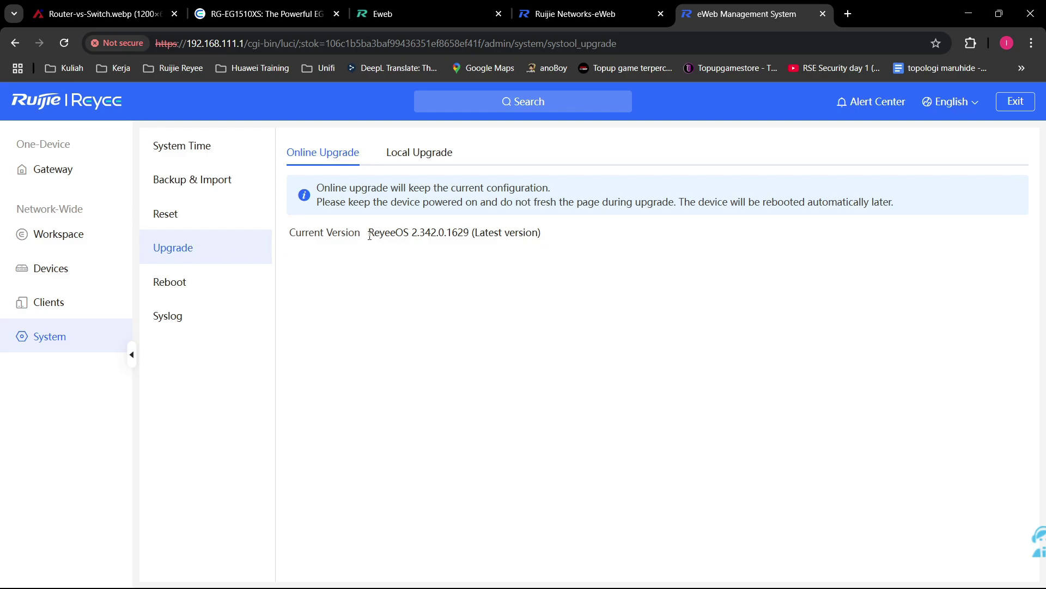
Step: Highlight the current firmware version ReyeeOS 2.342.0.1629 on the Online Upgrade page
left_click_drag(370, 235, 548, 236)
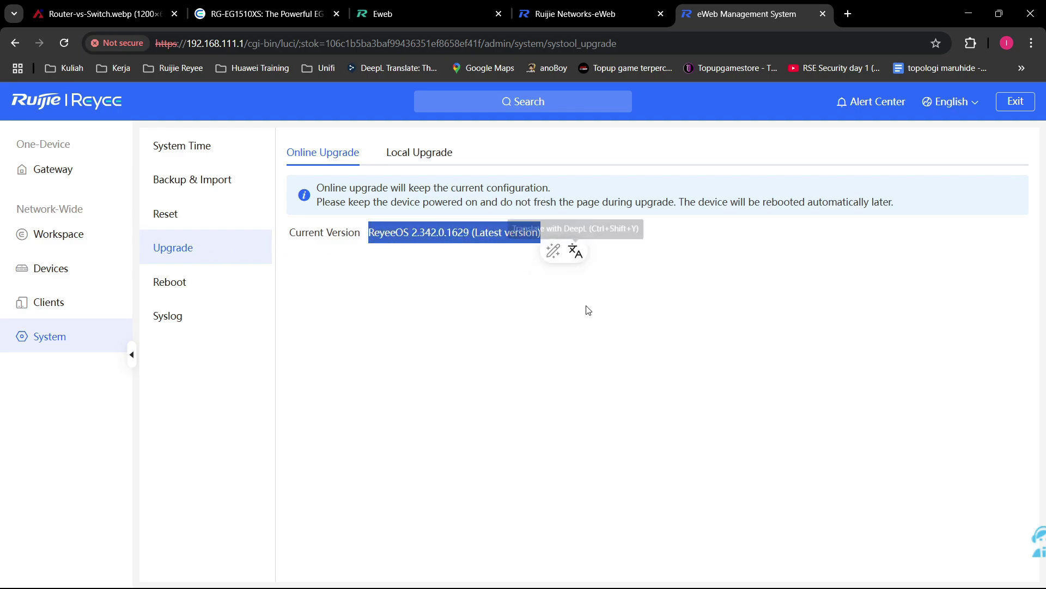
left_click(587, 321)
left_click_drag(369, 235, 605, 233)
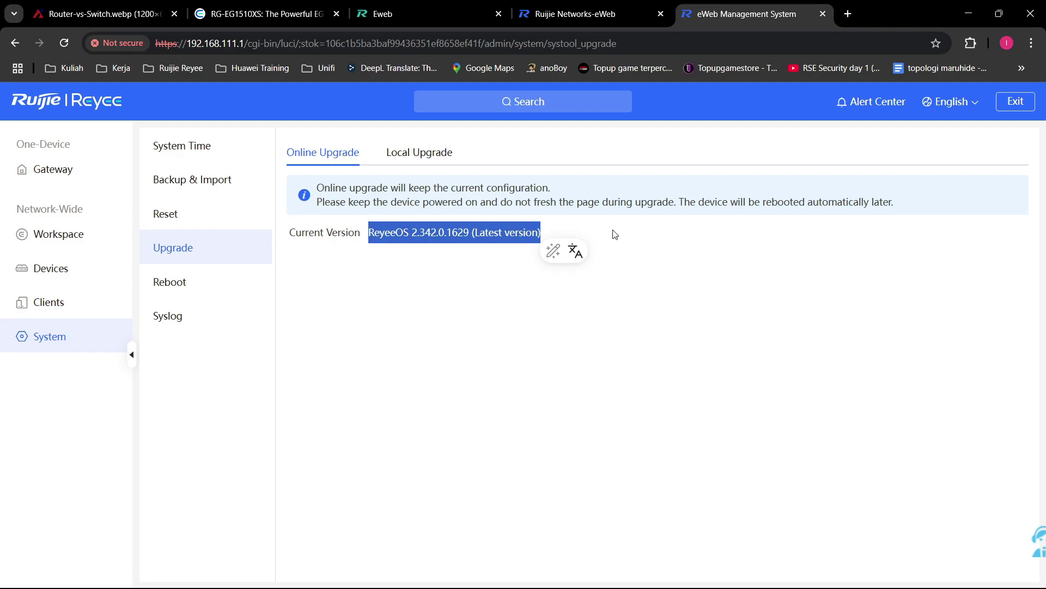
left_click(646, 288)
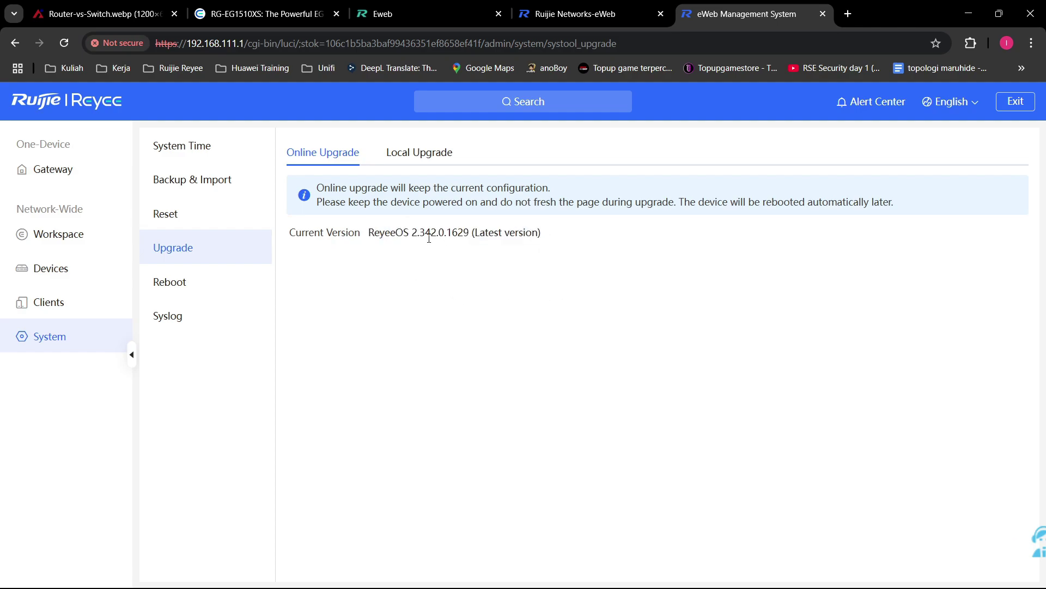
left_click_drag(369, 235, 469, 234)
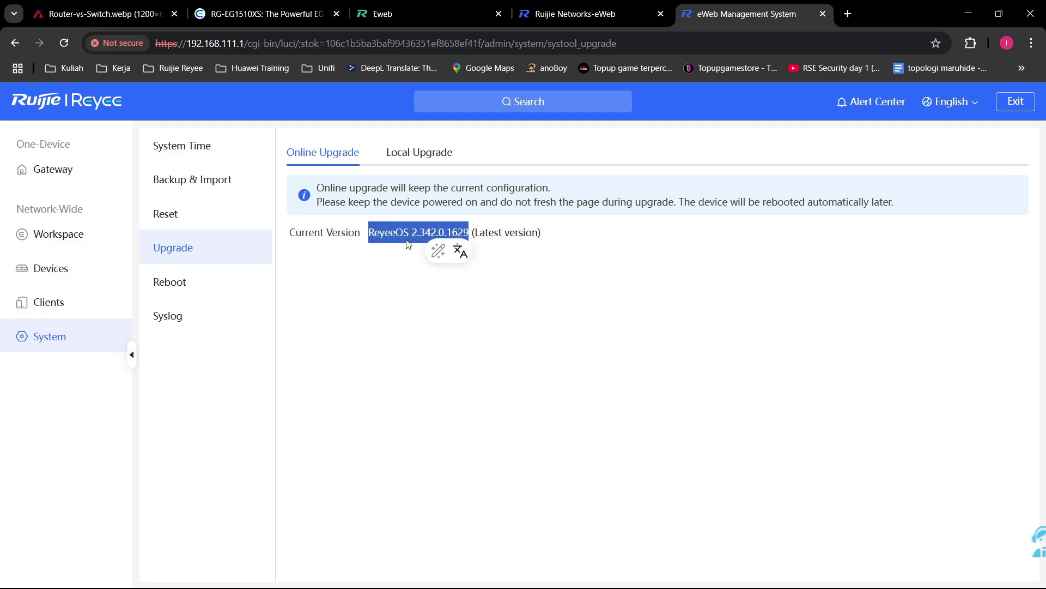
left_click(427, 233)
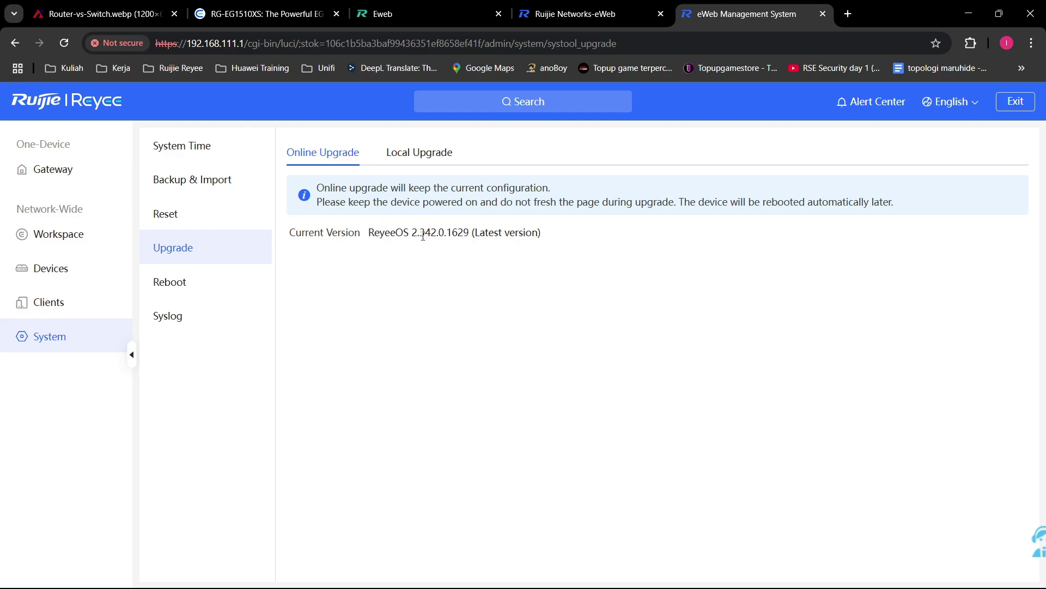
double_click(423, 236)
left_click(411, 259)
Step: Highlight the (Latest version) label and dismiss the browser's translation helper
left_click_drag(553, 238, 477, 245)
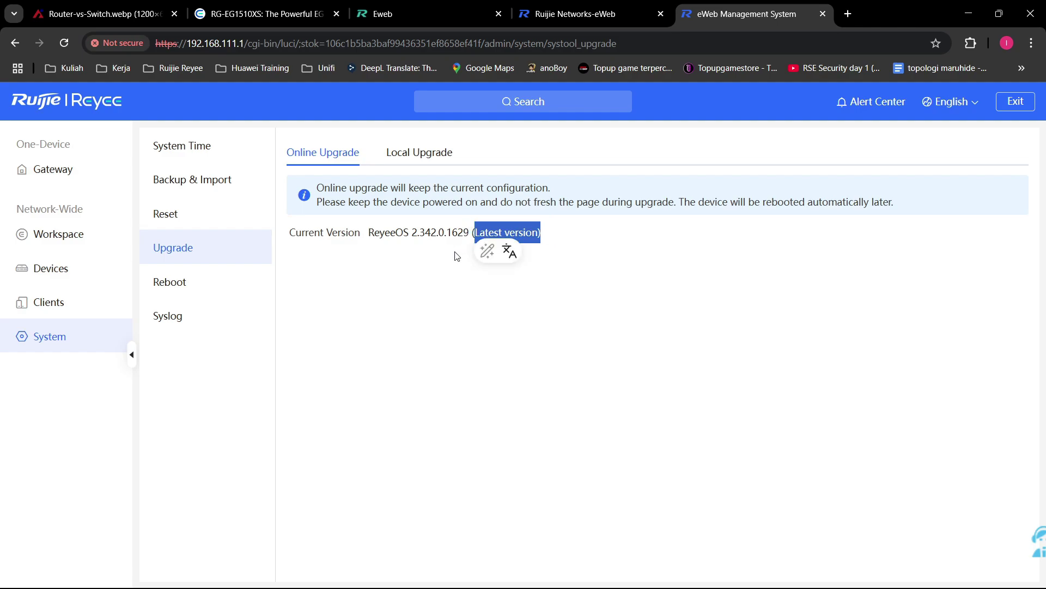
left_click(456, 253)
left_click_drag(551, 238, 474, 249)
left_click(443, 278)
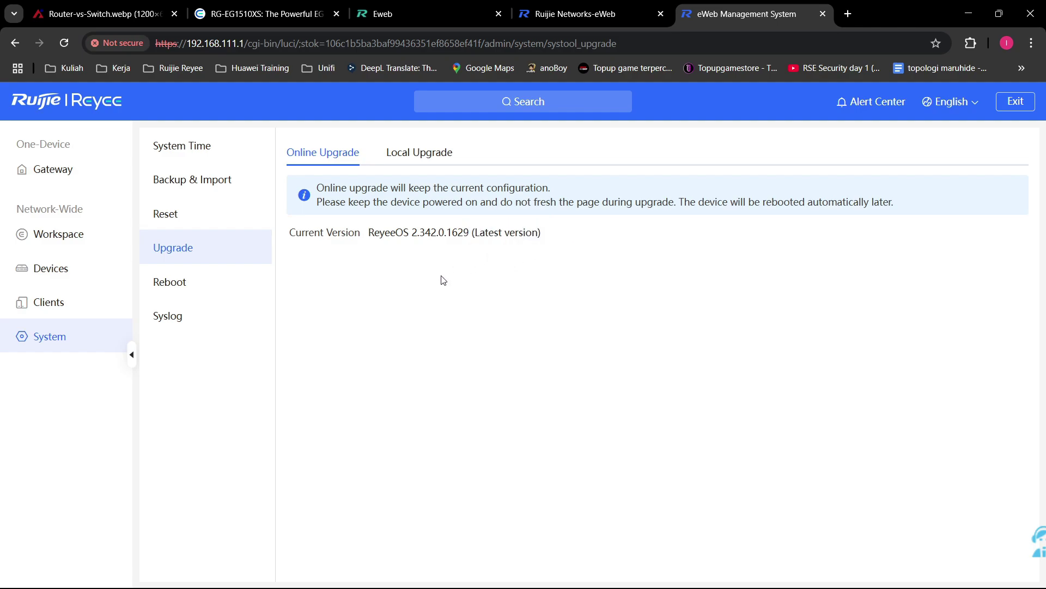
left_click_drag(561, 234, 474, 254)
left_click(367, 364)
left_click_drag(552, 239, 474, 250)
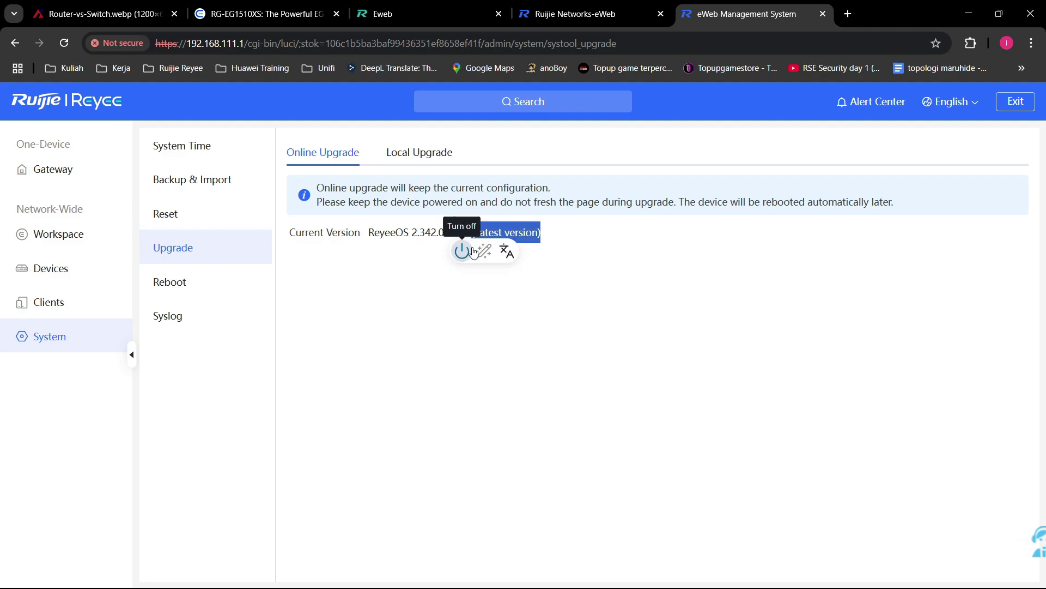
left_click(474, 253)
left_click(498, 275)
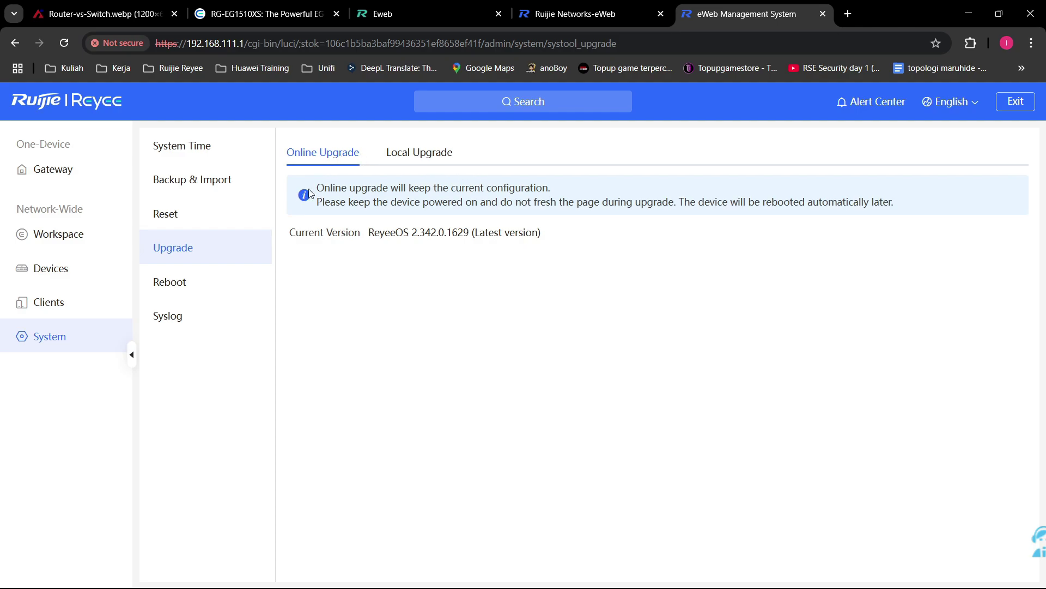
Step: Re-examine the version digits and the Latest version label, then open a new browser tab
double_click(436, 235)
left_click(407, 284)
left_click_drag(414, 235, 419, 235)
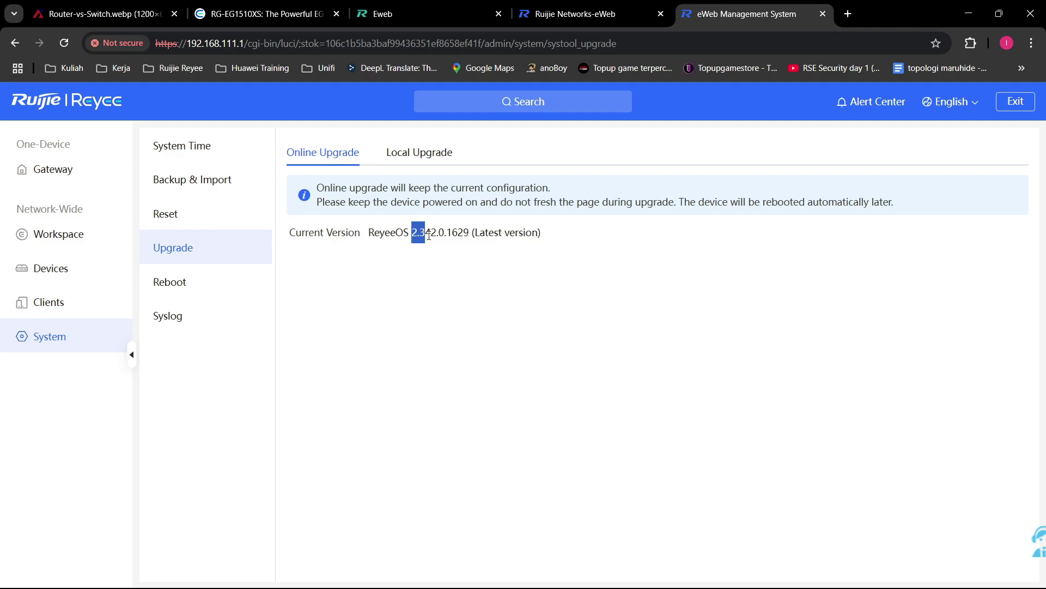
left_click(447, 312)
left_click_drag(425, 236, 416, 236)
left_click_drag(542, 234, 464, 236)
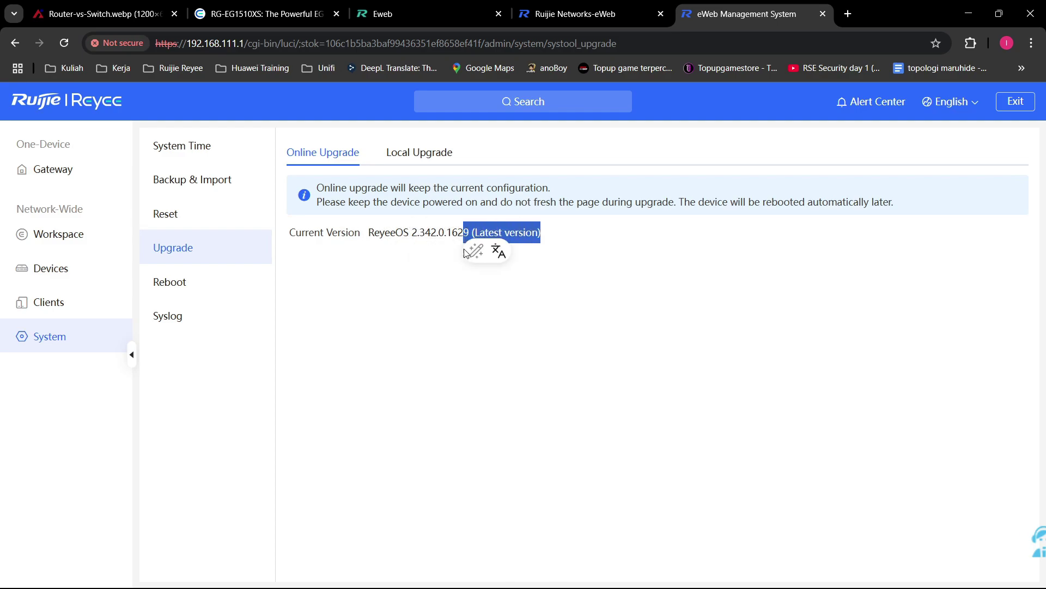
left_click(434, 317)
left_click_drag(539, 235, 472, 234)
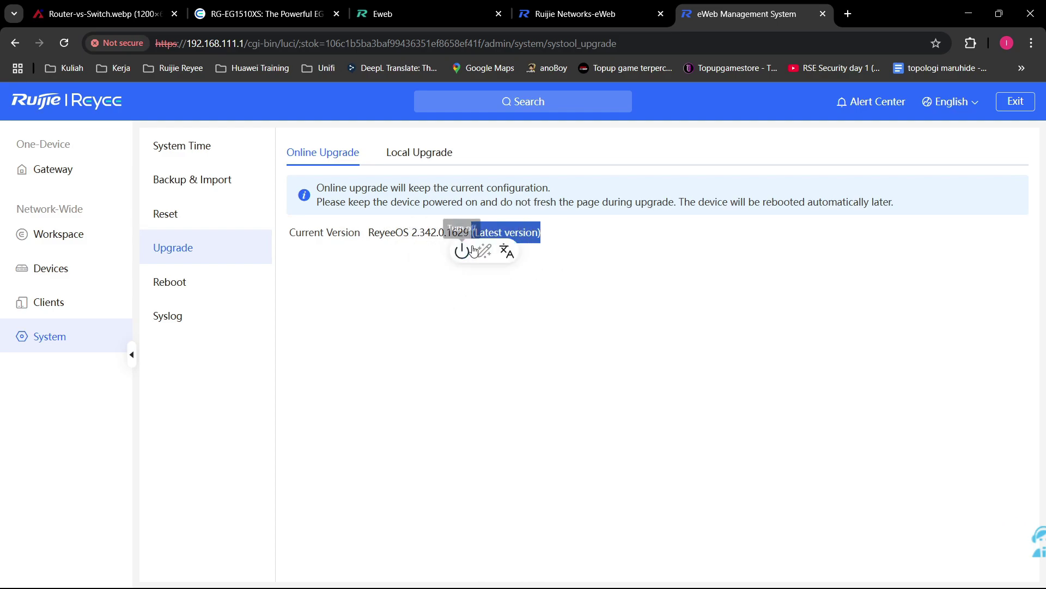
left_click(424, 306)
left_click_drag(544, 248, 470, 246)
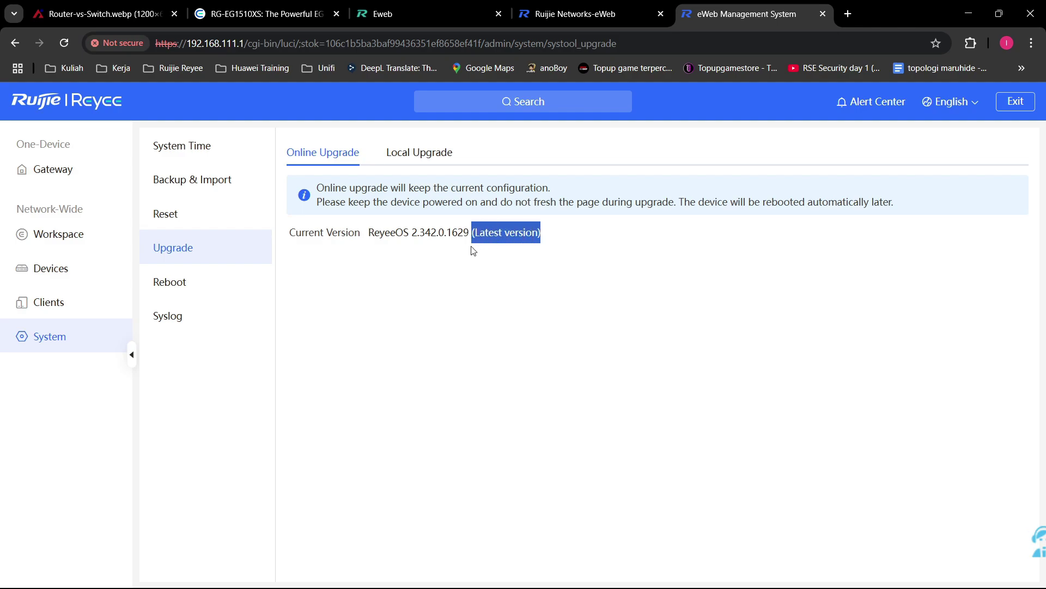
left_click(419, 309)
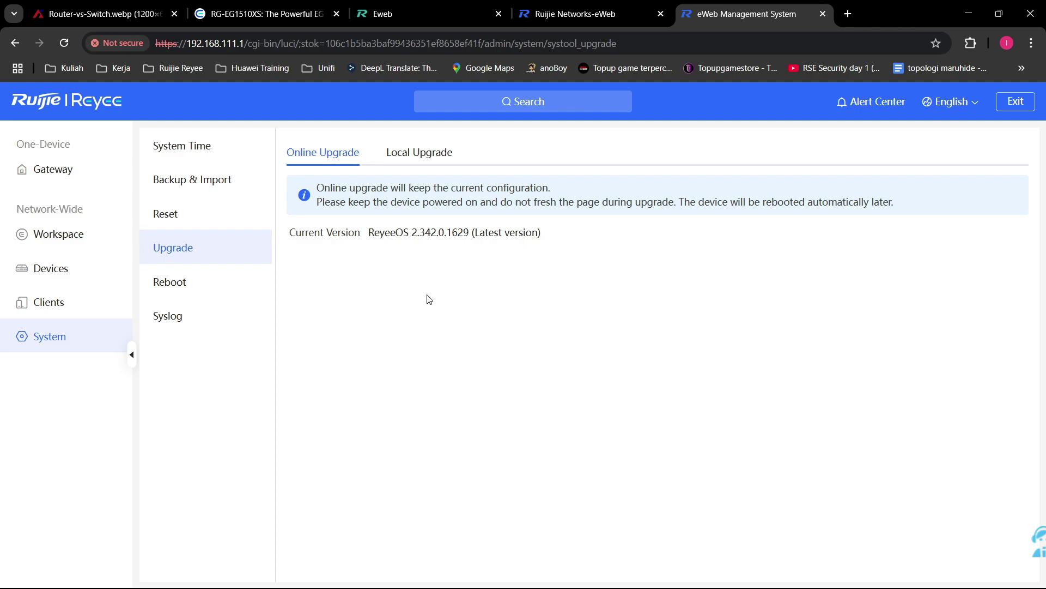
left_click(848, 14)
Step: Go to the Reyee website from the Ruijie Reyee bookmark and open the RG-EG1510XS product page under Products > Routers
left_click(184, 69)
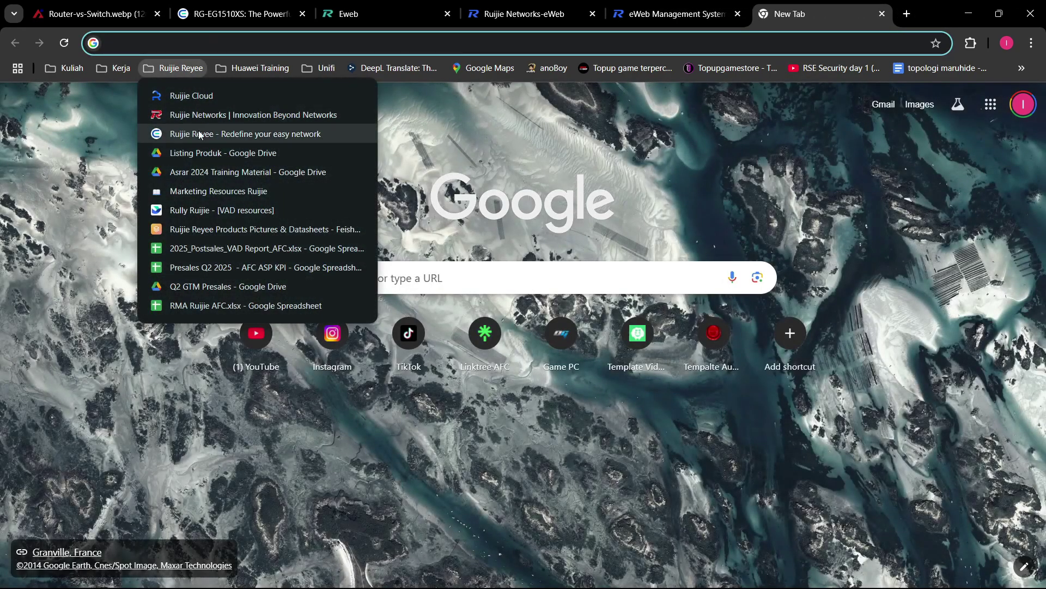
left_click(202, 133)
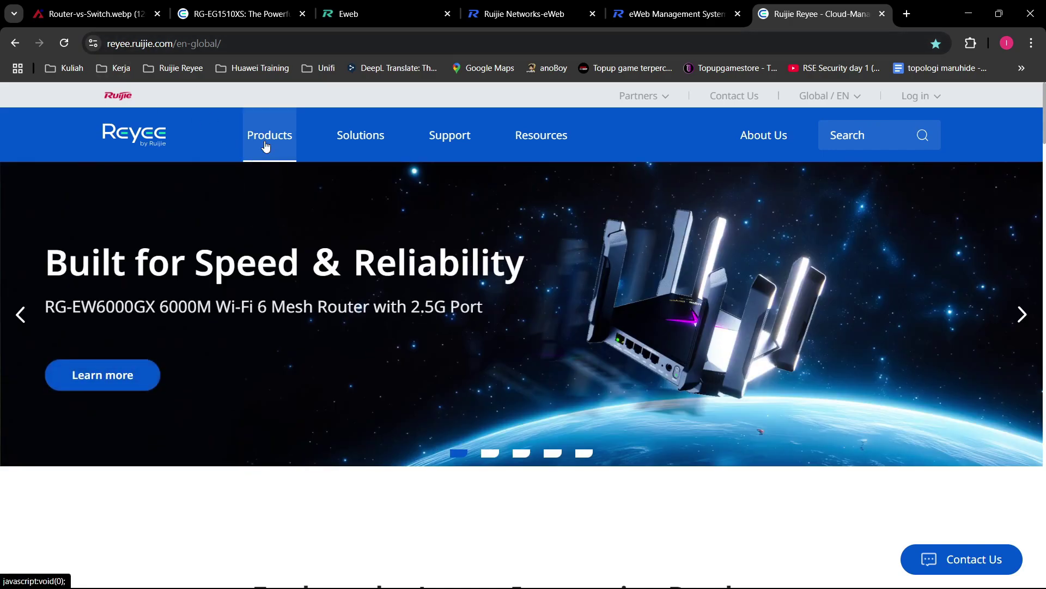
mouse_move(269, 140)
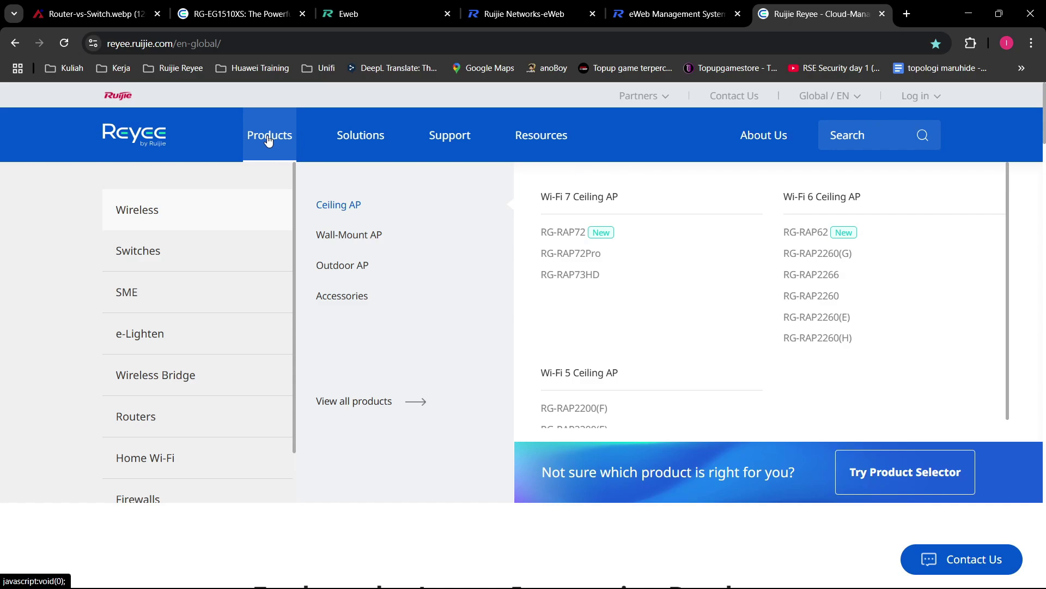
mouse_move(145, 417)
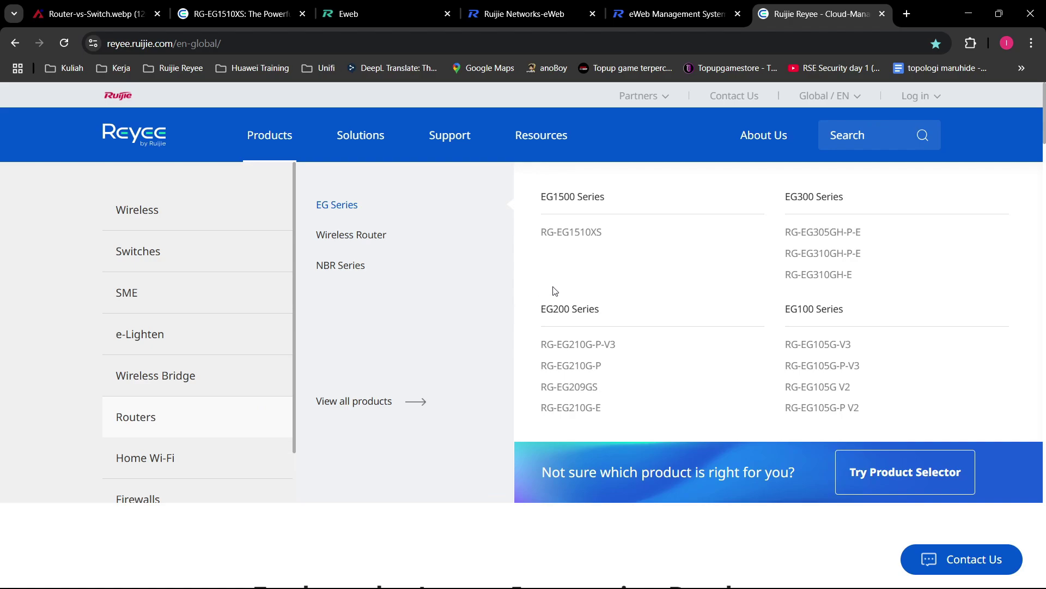
left_click(570, 233)
Step: Scroll through the RG-EG1510XS product page and look at the Global / EN region menu
scroll(660, 274, "down", 3)
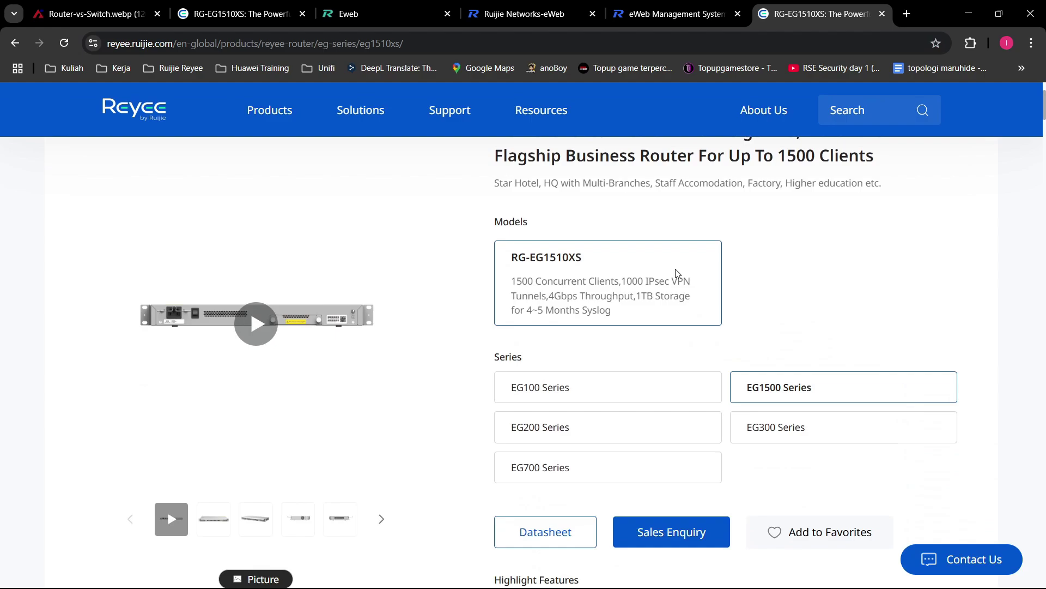
scroll(691, 375, "down", 5)
scroll(411, 470, "down", 3)
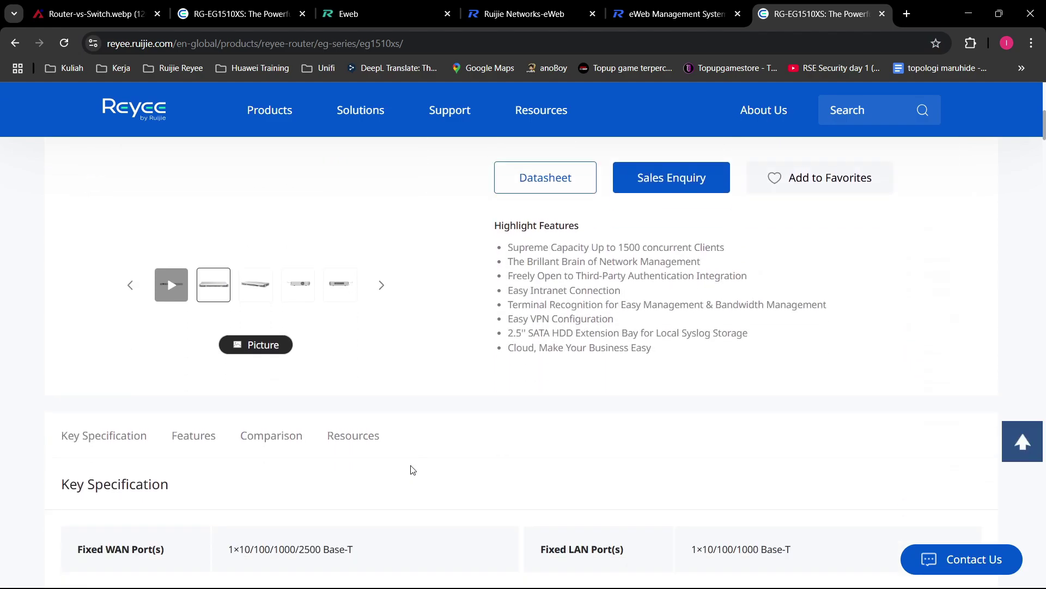
scroll(276, 374, "up", 10)
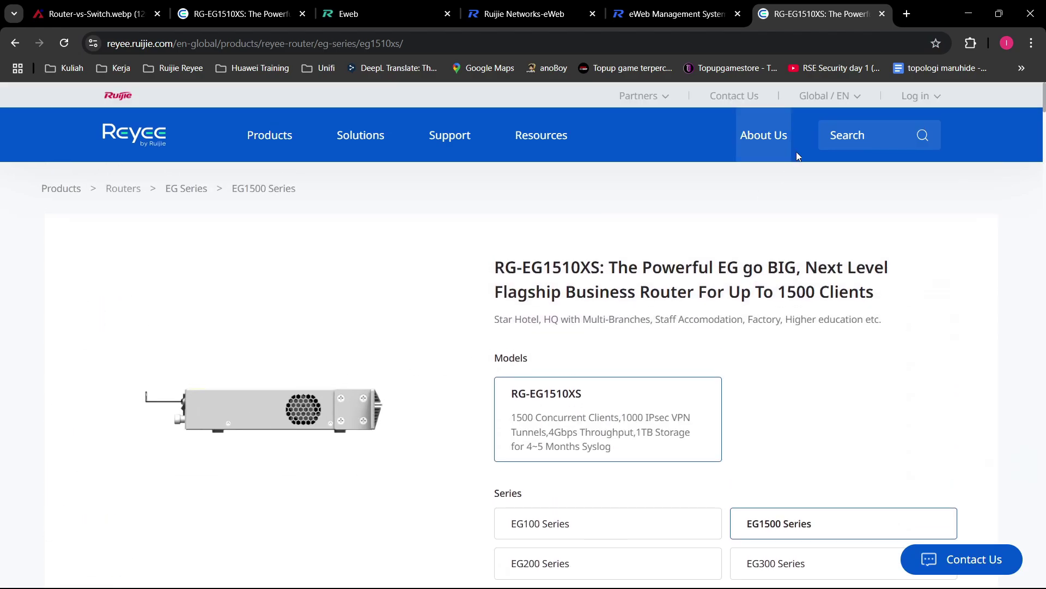
mouse_move(858, 99)
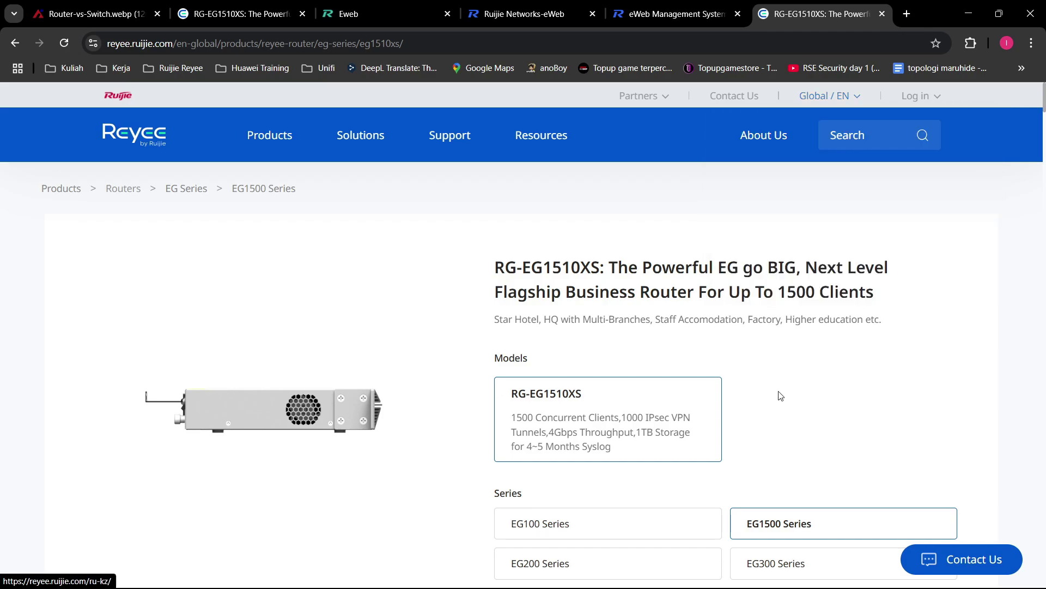
scroll(781, 395, "down", 2)
scroll(795, 188, "up", 2)
mouse_move(826, 99)
scroll(574, 305, "down", 10)
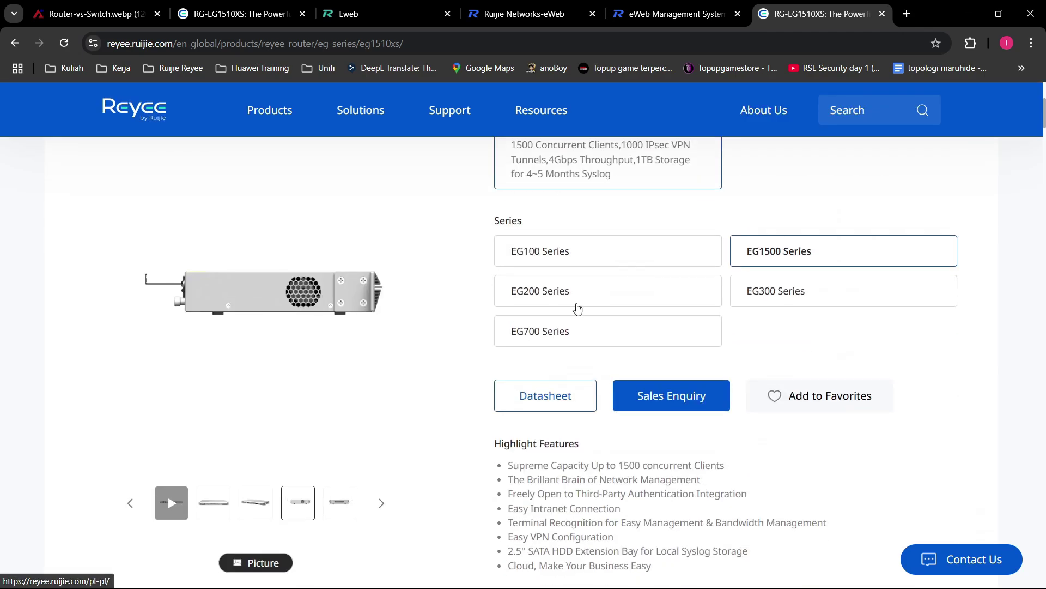
Step: Review the product's Resources section, including Software, then show the Global / EN region list
left_click(355, 243)
left_click(353, 162)
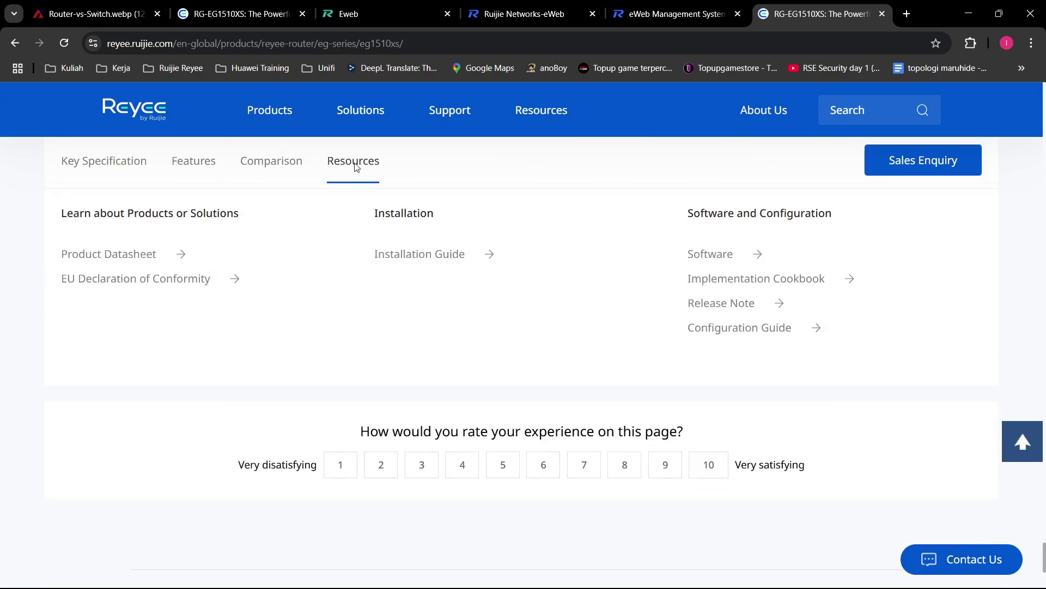
scroll(338, 196, "up", 2)
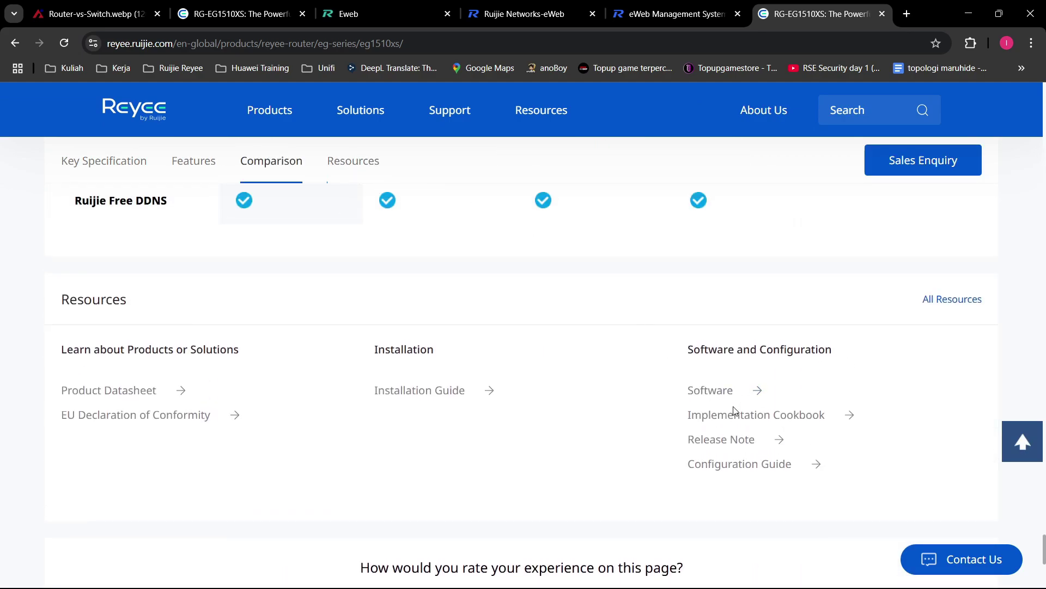
scroll(708, 327, "down", 2)
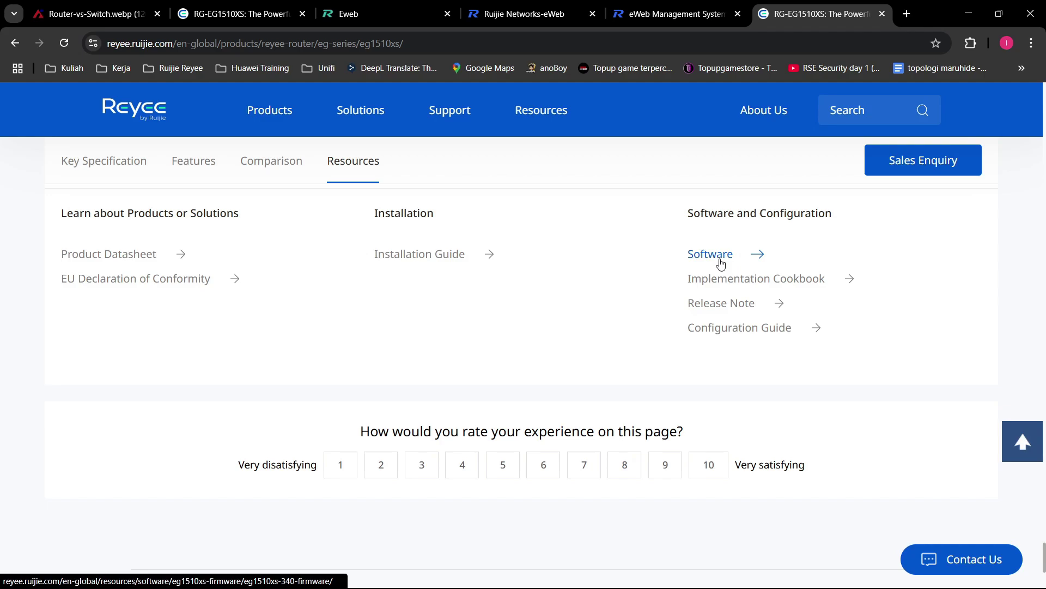
scroll(724, 263, "up", 6)
scroll(728, 264, "up", 10)
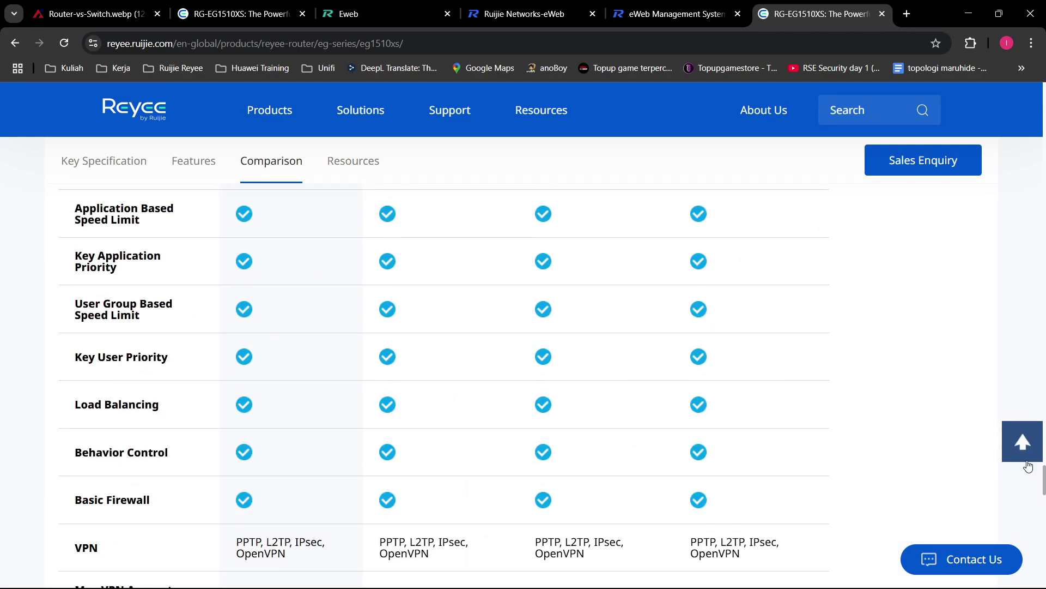
left_click(1031, 324)
left_click_drag(1043, 480, 1043, 96)
mouse_move(834, 97)
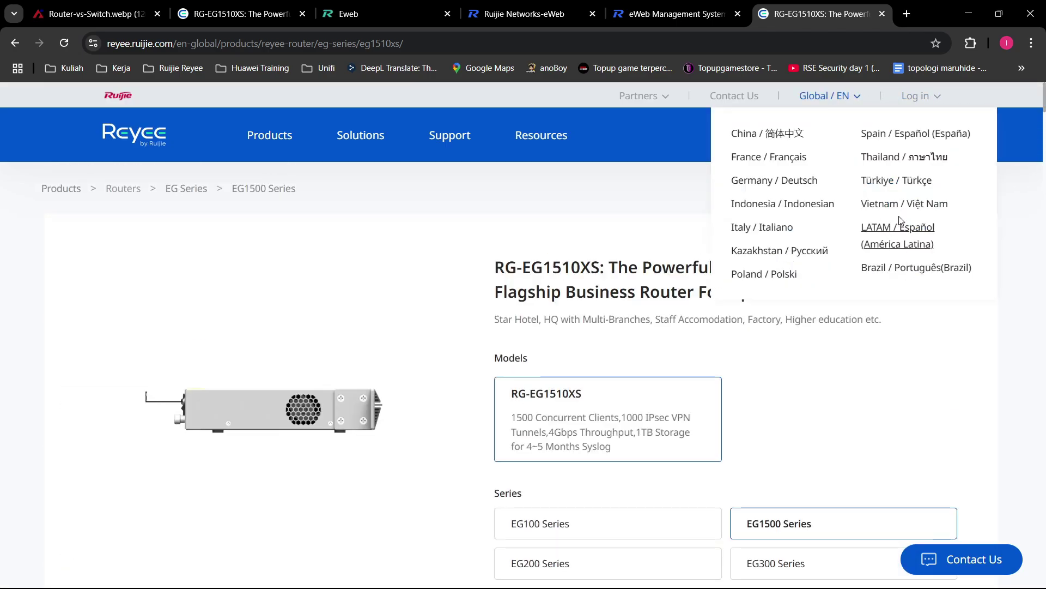
Step: Switch the site to Indonesia / Indonesian and open the Indonesian RG-EG1510XS product page
left_click(814, 203)
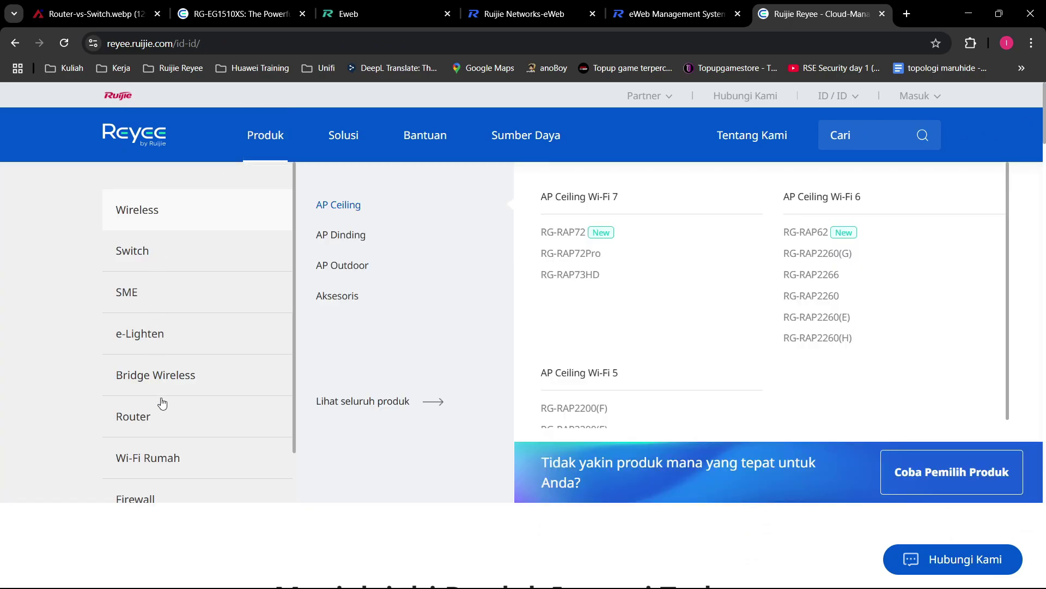
mouse_move(219, 409)
left_click(572, 232)
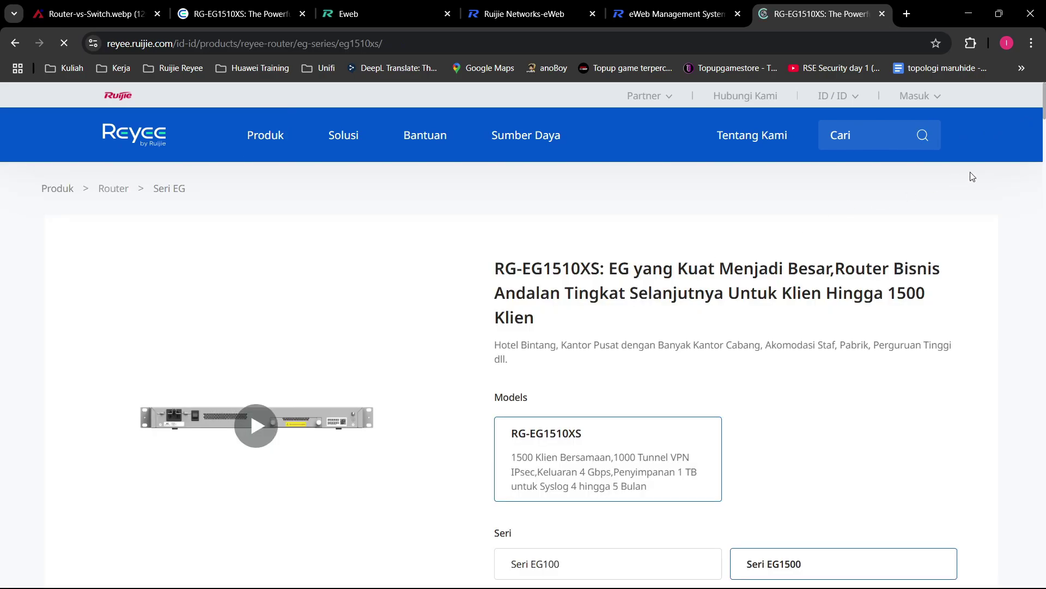
Step: Check the Indonesian Resources section, which lists only a datasheet and configuration guide, then show the ID / ID list
scroll(1043, 123, "down", 2)
left_click_drag(1044, 123, 996, 265)
left_click(364, 163)
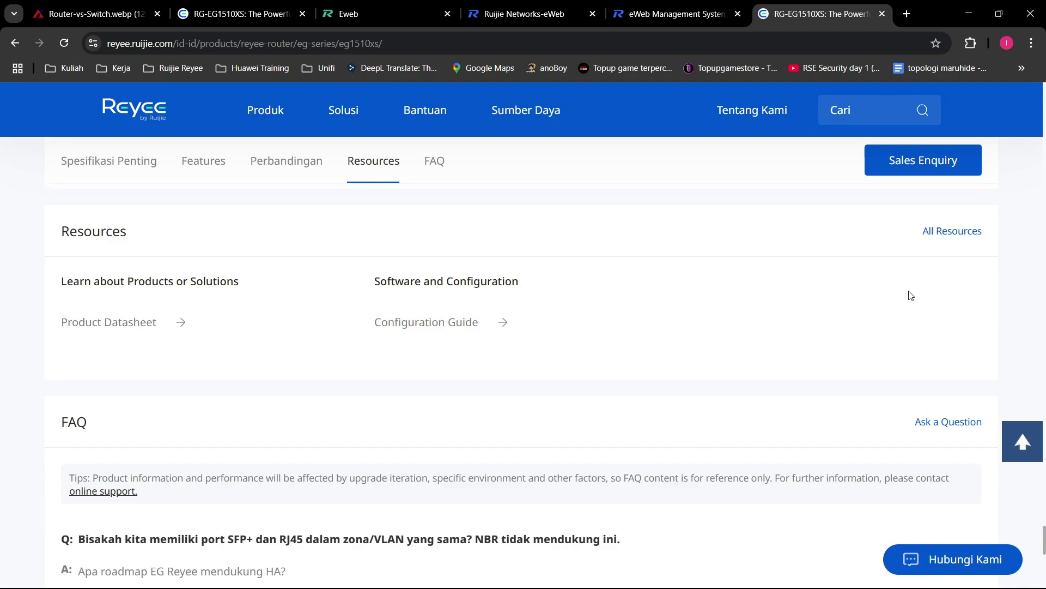
left_click_drag(432, 321, 459, 303)
left_click(385, 303)
left_click_drag(1043, 540, 1038, 88)
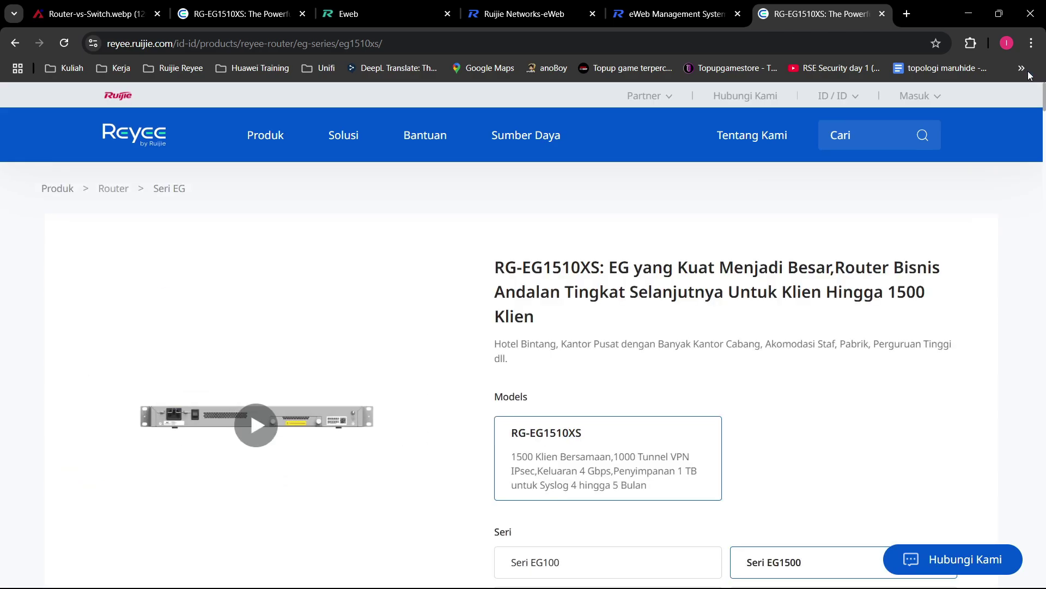
mouse_move(897, 113)
mouse_move(845, 100)
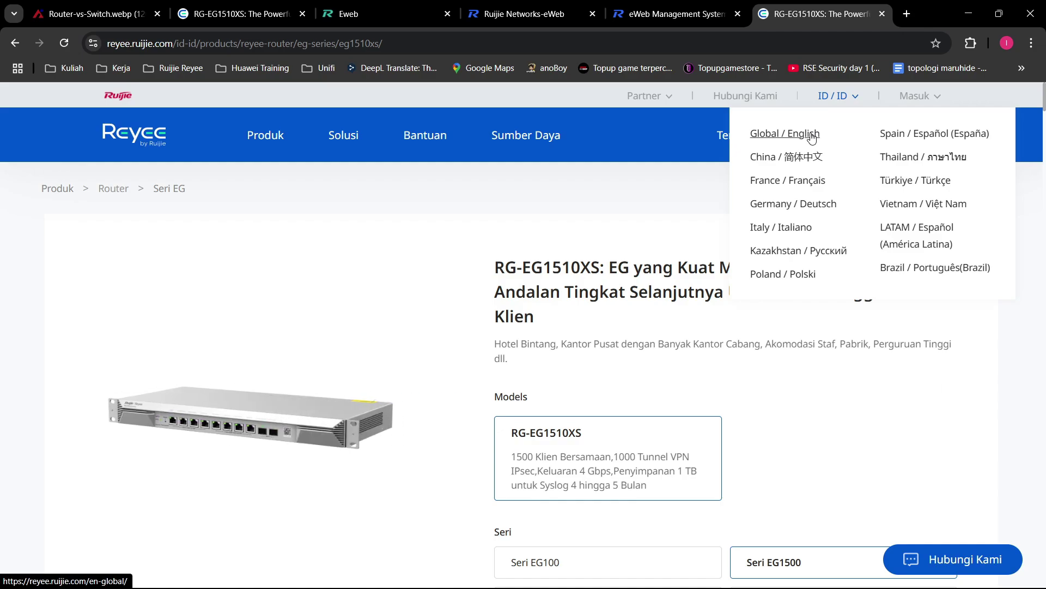
Step: Return to the Global / English site and open the RG-EG1510XS product page via Products > Routers
left_click(811, 136)
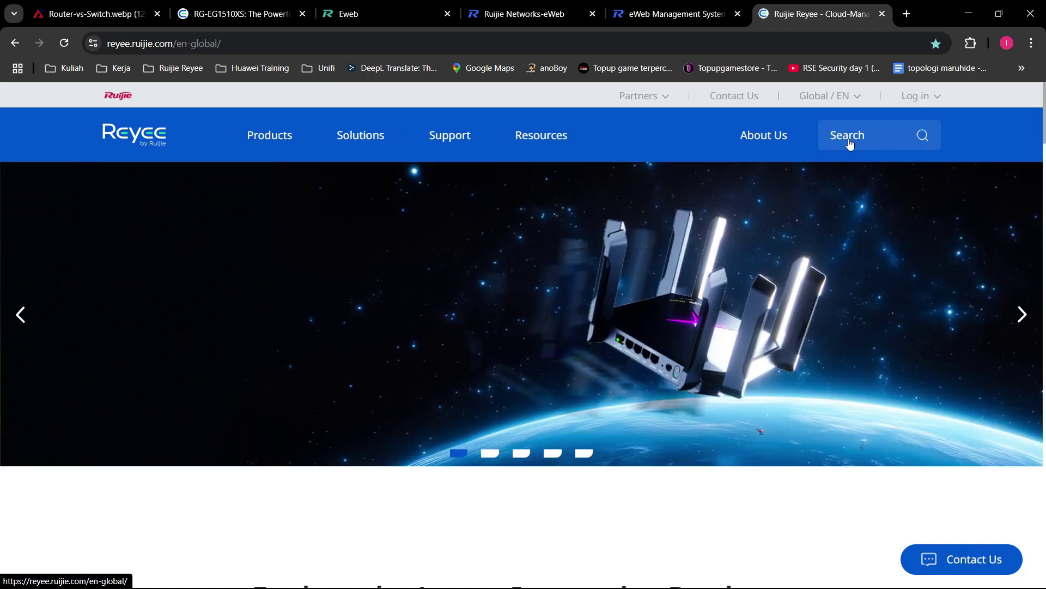
scroll(1042, 115, "down", 10)
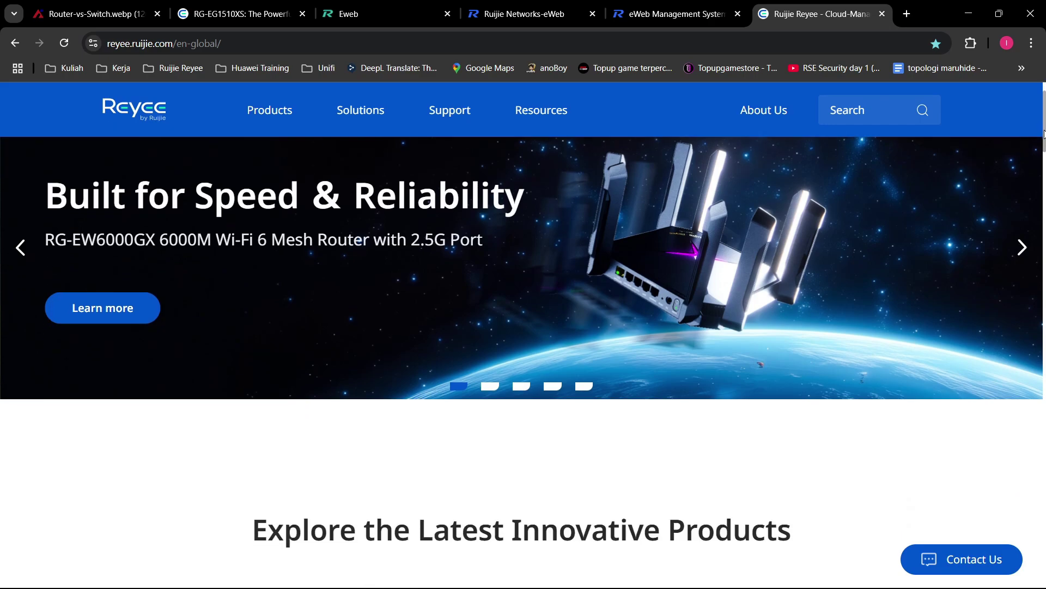
scroll(1042, 115, "up", 5)
scroll(1042, 114, "up", 5)
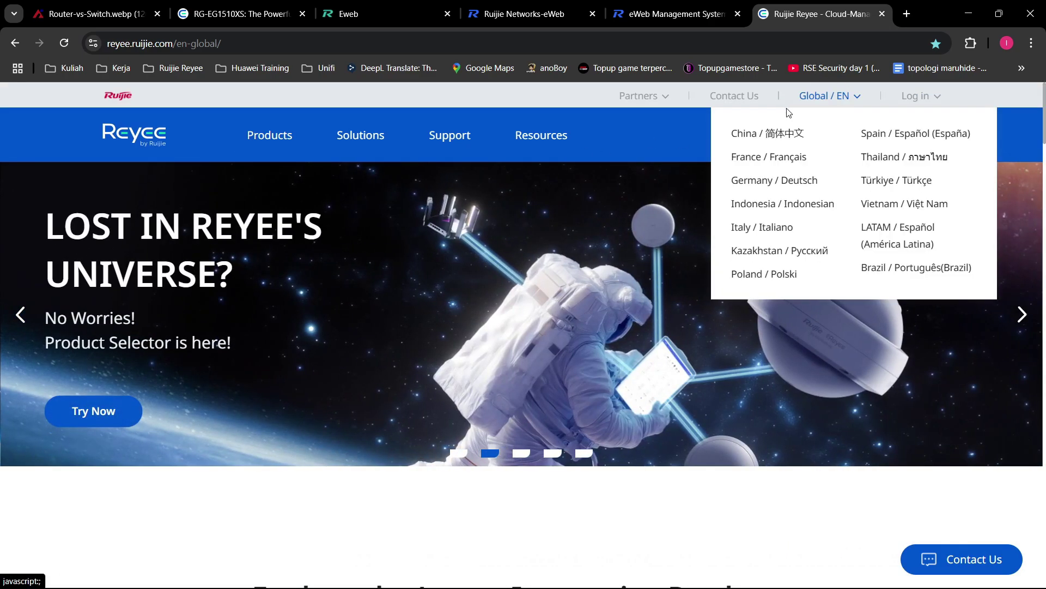
mouse_move(278, 135)
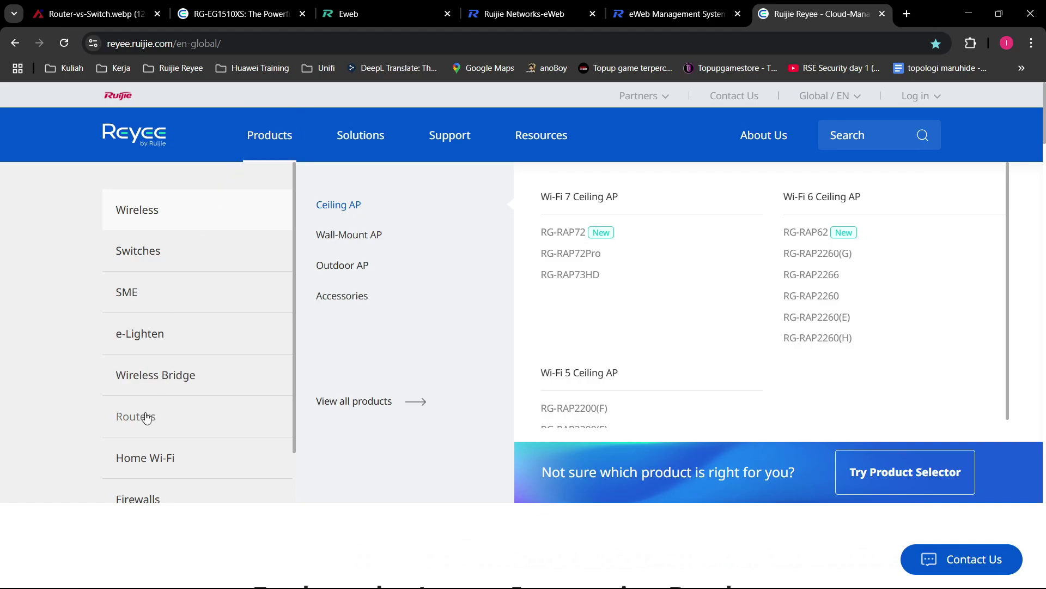
mouse_move(201, 423)
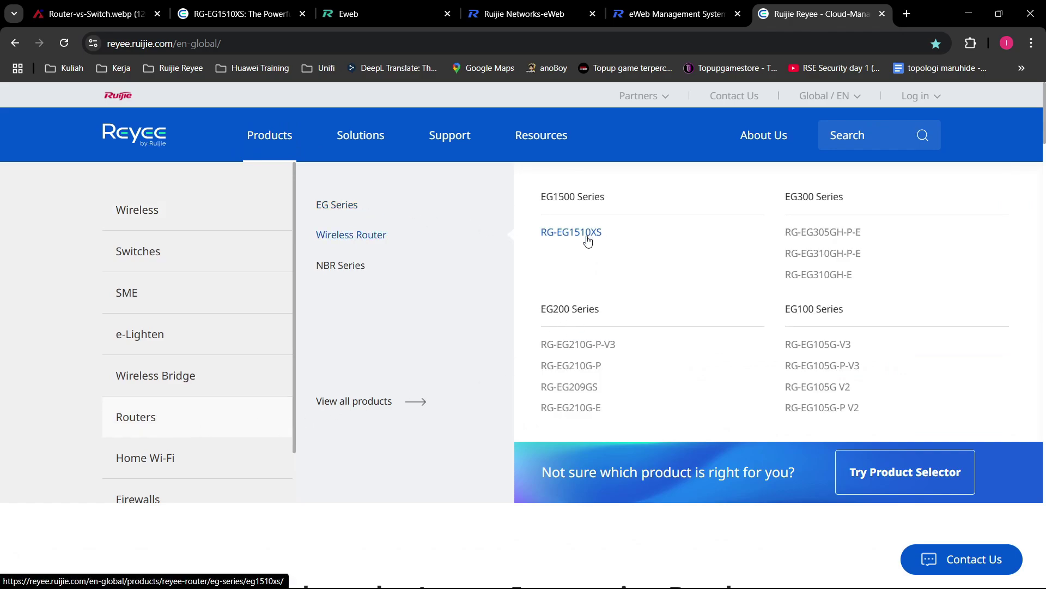
left_click(584, 234)
Step: Open the Software link in the product's Resources to load the EG1510XS 340 firmware page
scroll(839, 190, "down", 3)
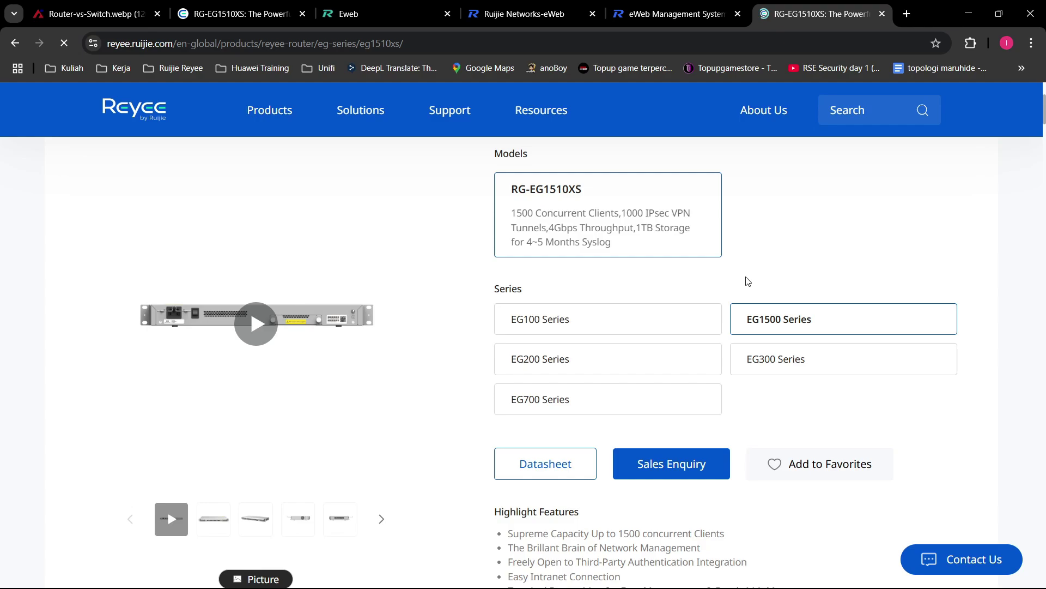
scroll(748, 273, "down", 5)
left_click(350, 390)
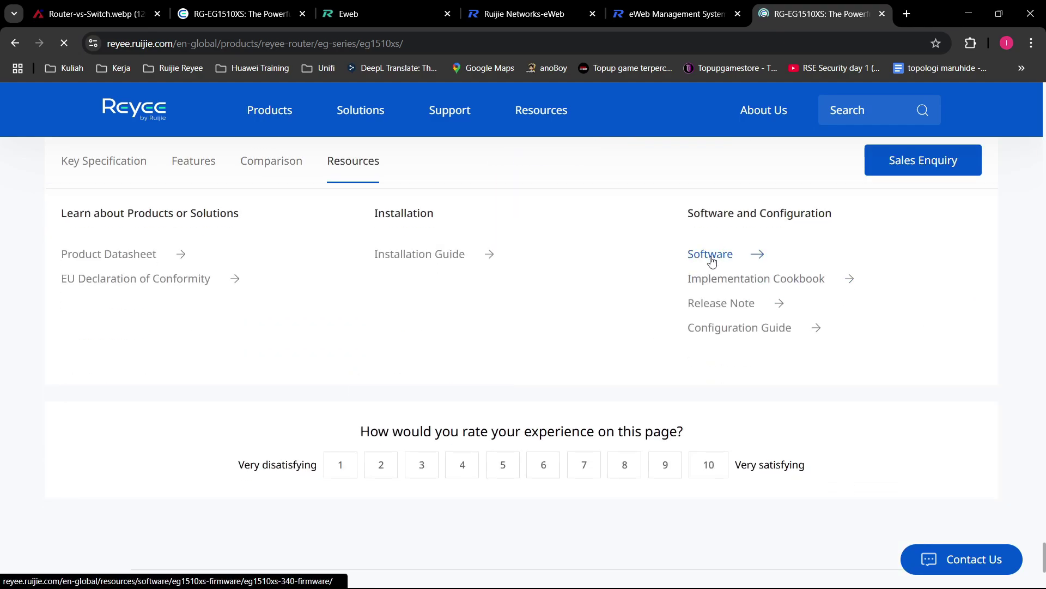
left_click(711, 261)
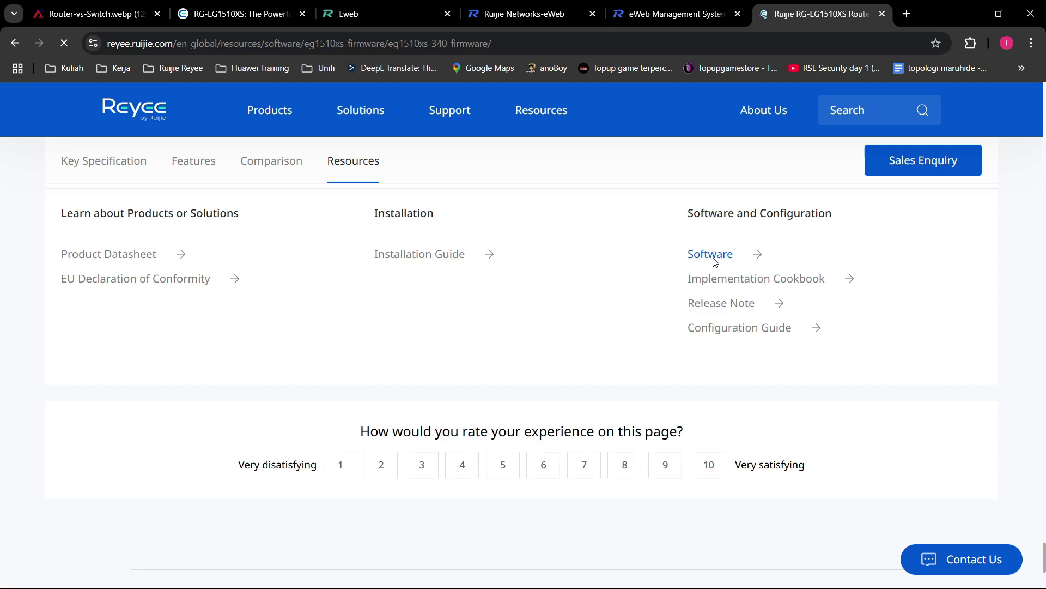
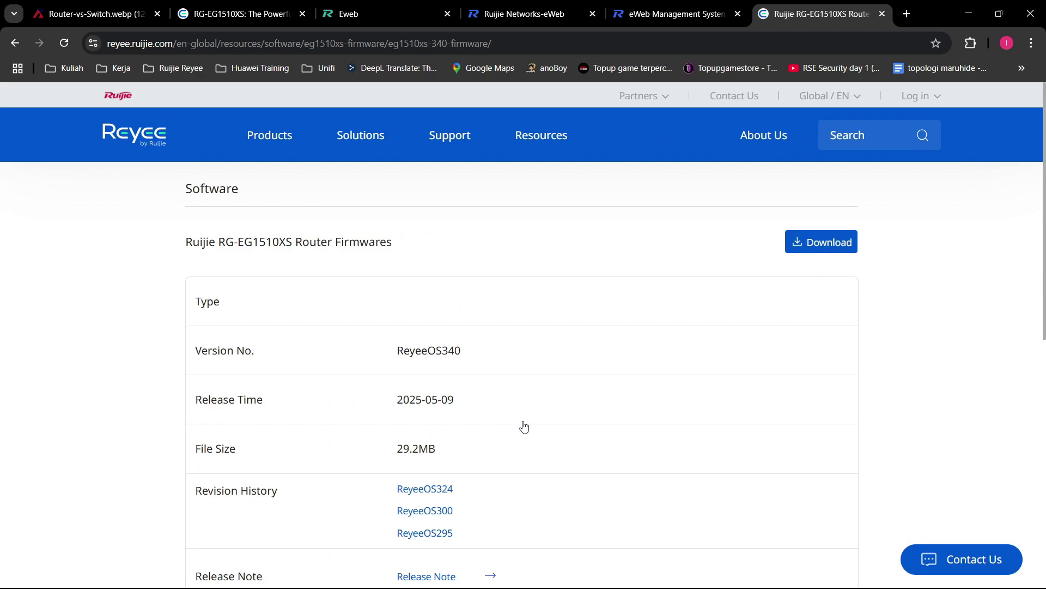
Step: Start the 29.2MB RG-EG1510XS firmware zip download, cancel it once it times out, then return to eWeb
scroll(592, 450, "down", 1)
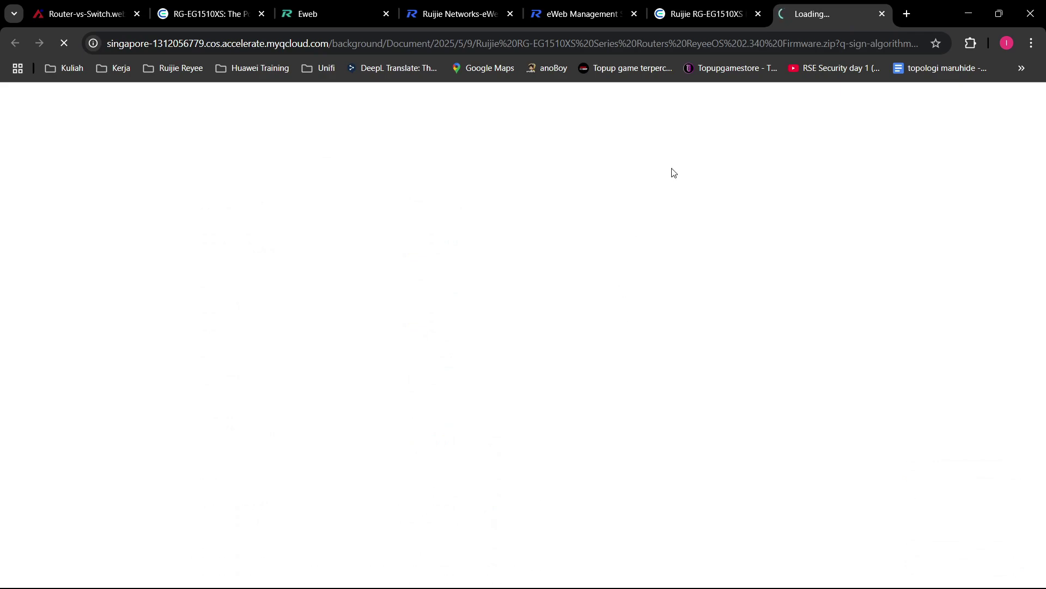
left_click(728, 21)
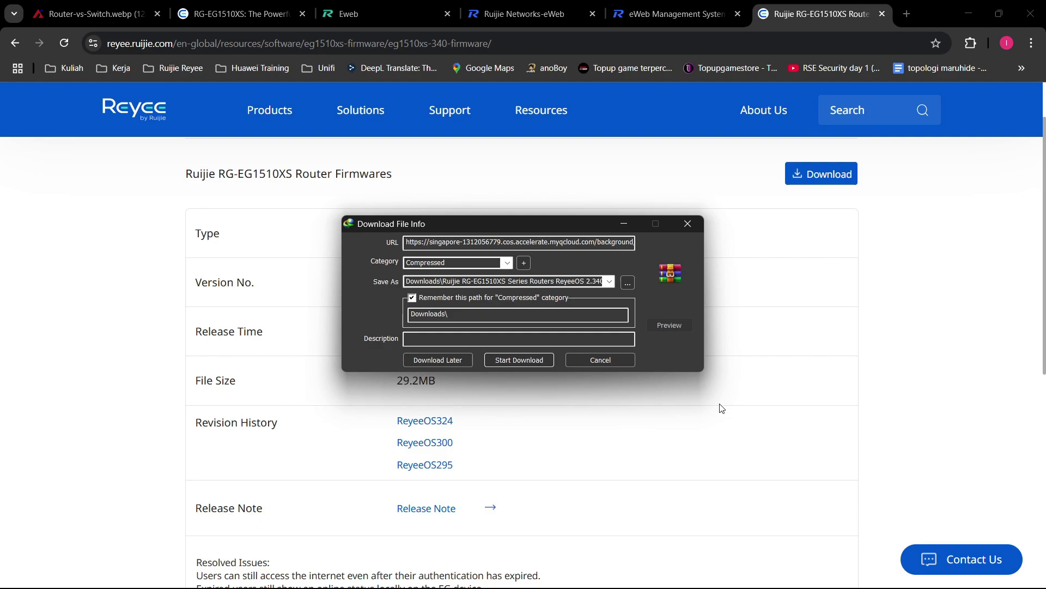
left_click(534, 360)
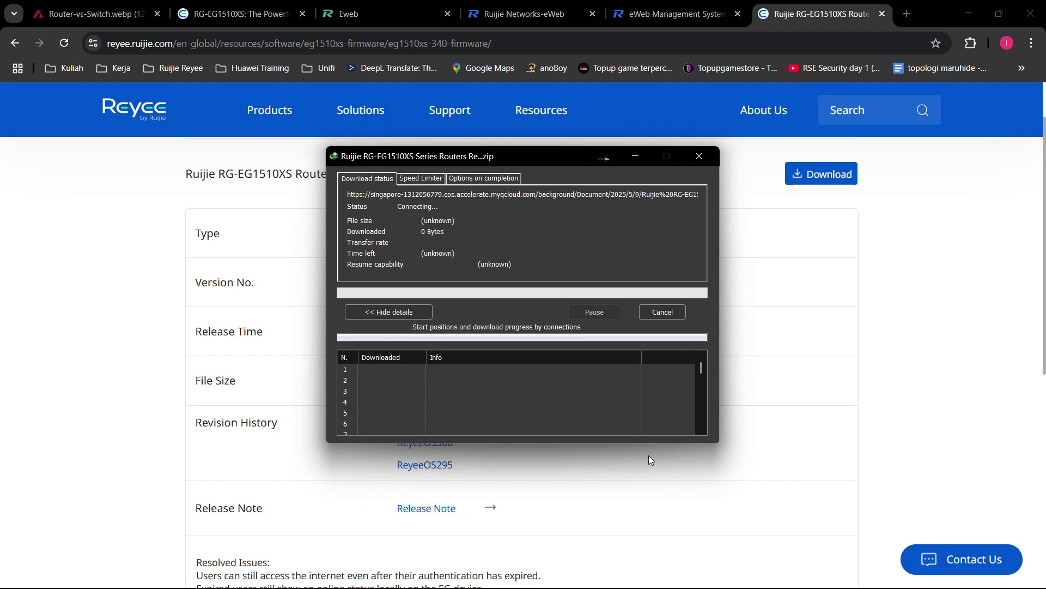
left_click_drag(529, 158, 725, 167)
left_click_drag(442, 386, 353, 383)
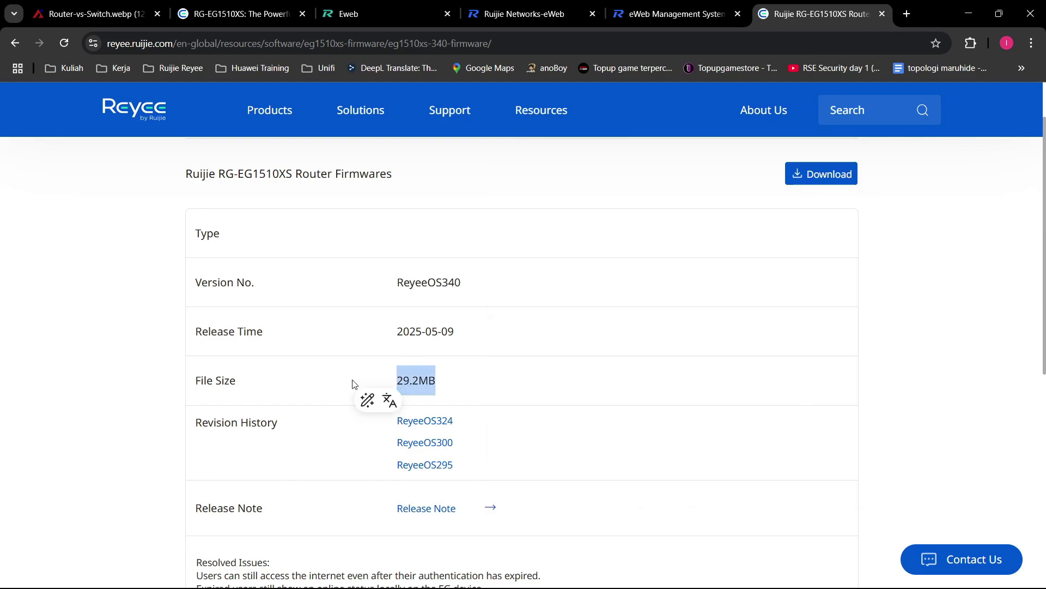
left_click(690, 399)
left_click(727, 576)
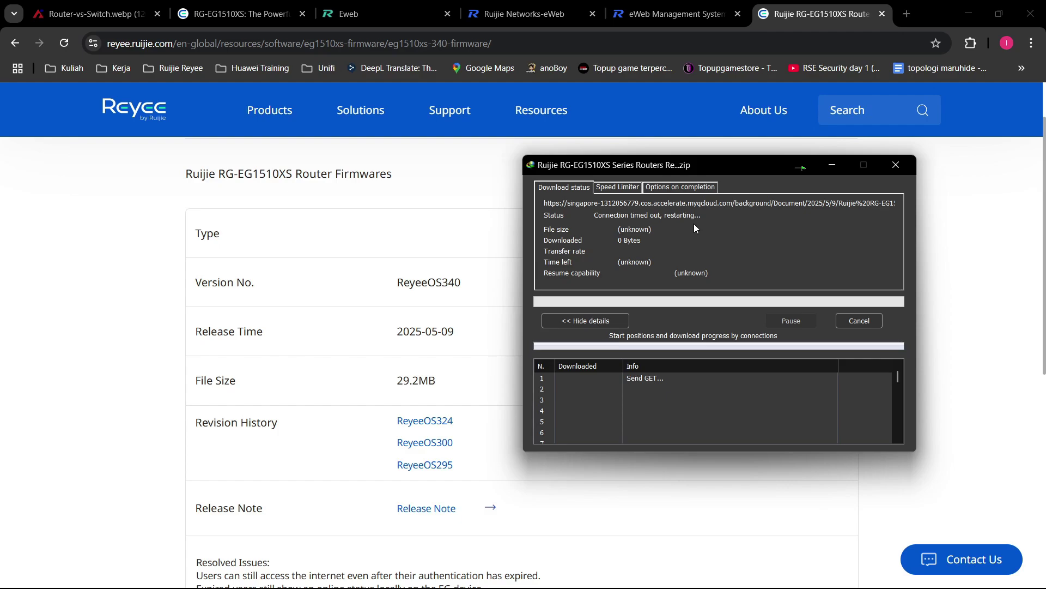
left_click(853, 323)
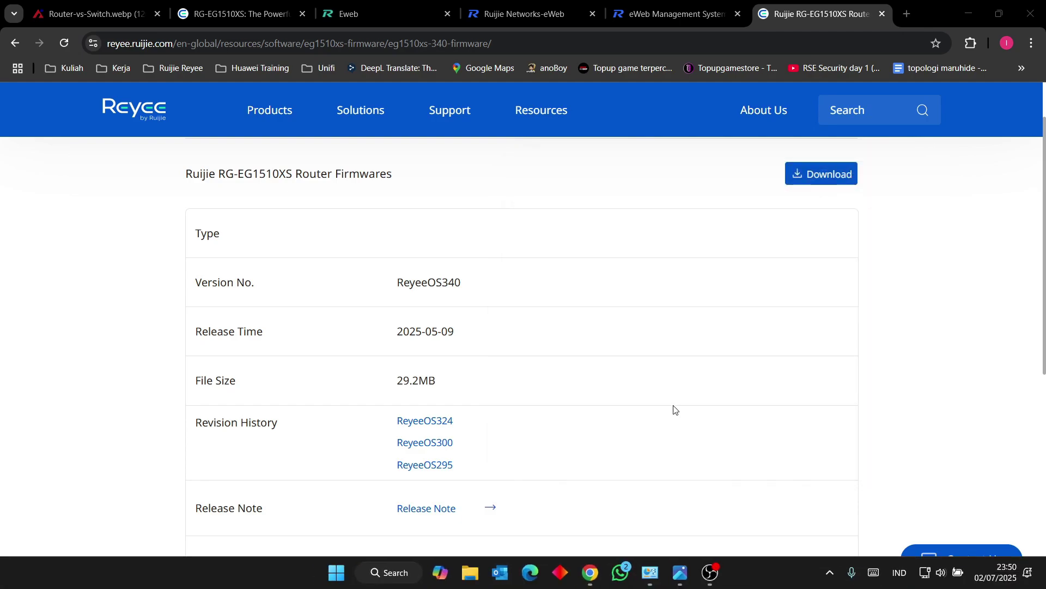
left_click(646, 16)
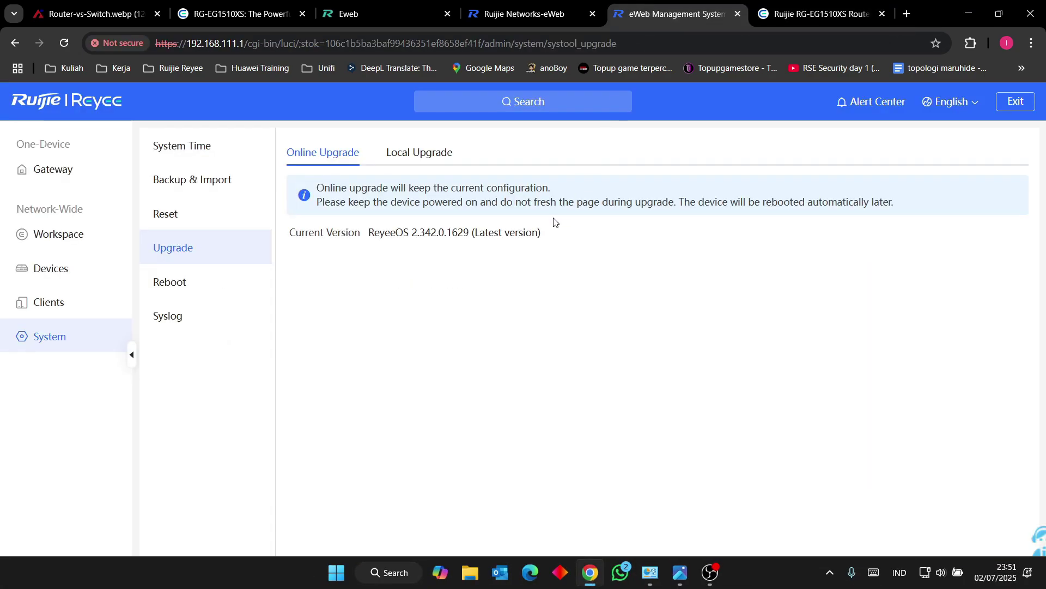
Step: Open Local Upgrade and browse the Downloads files for firmware, cancelling without choosing one
left_click(428, 155)
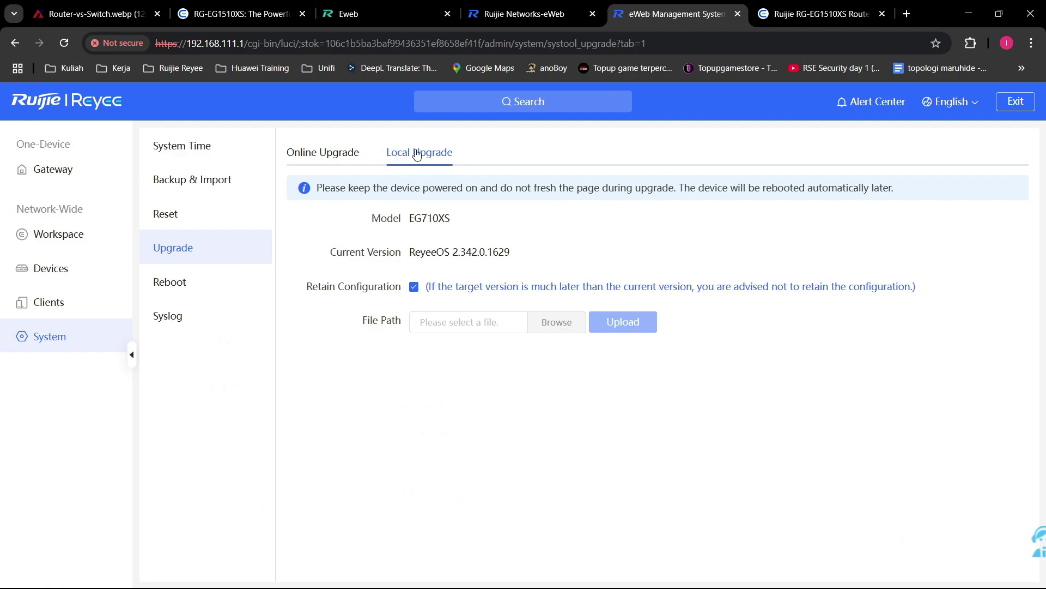
left_click(569, 317)
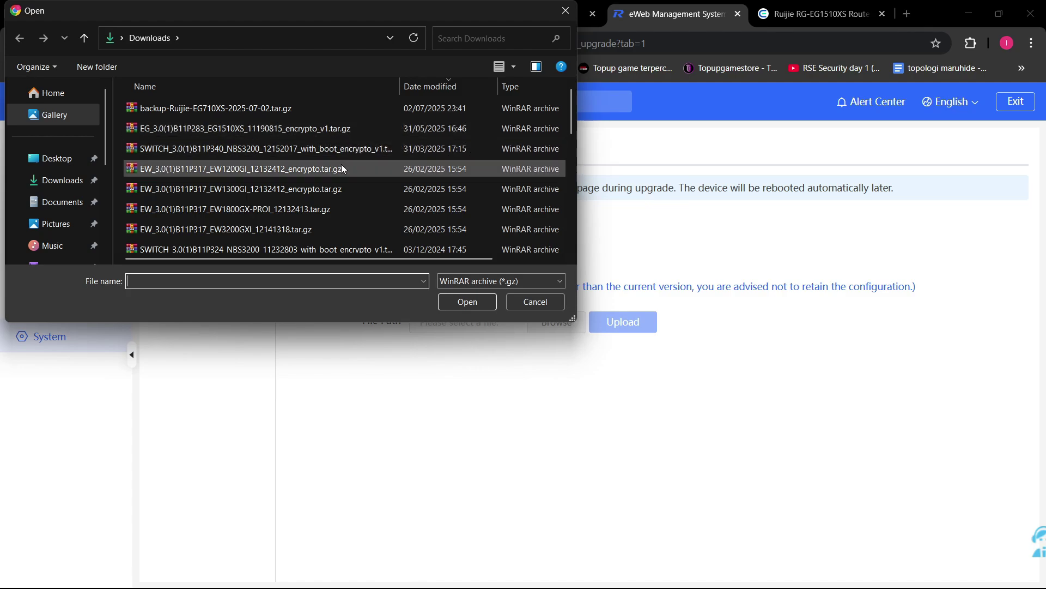
scroll(350, 169, "down", 2)
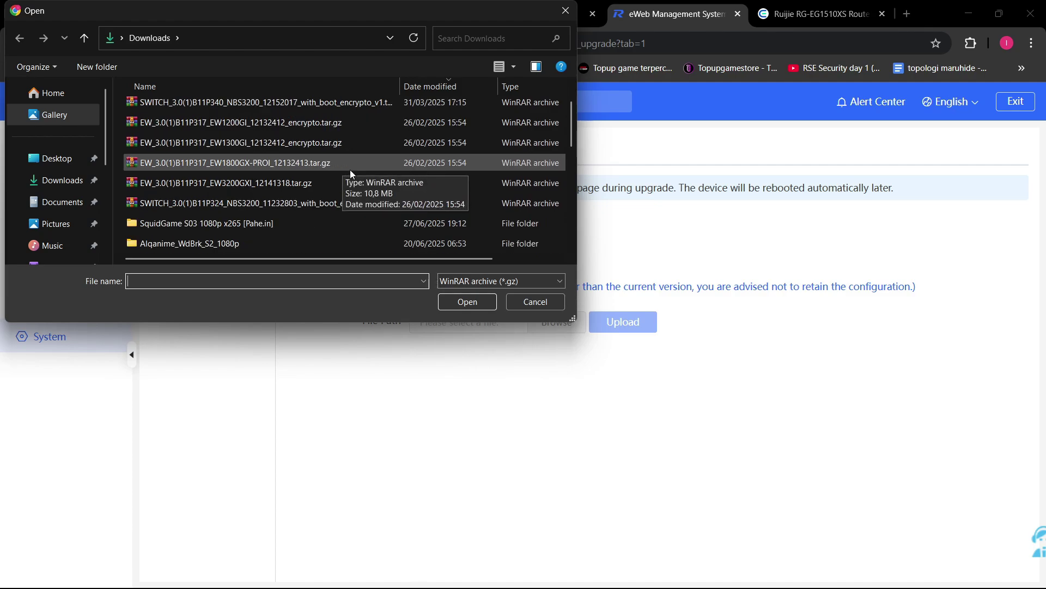
scroll(350, 169, "up", 2)
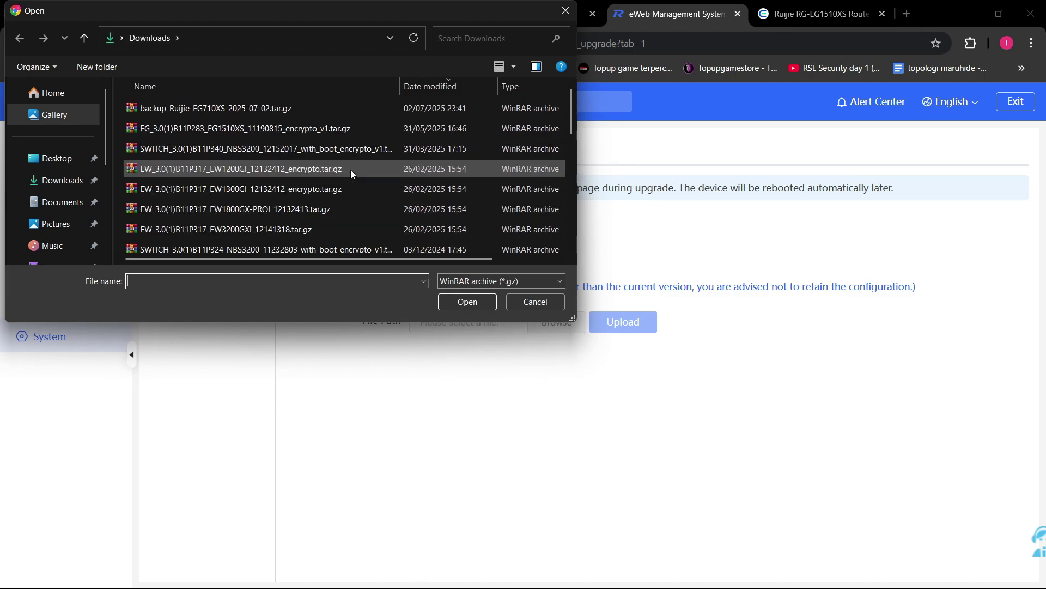
left_click(554, 303)
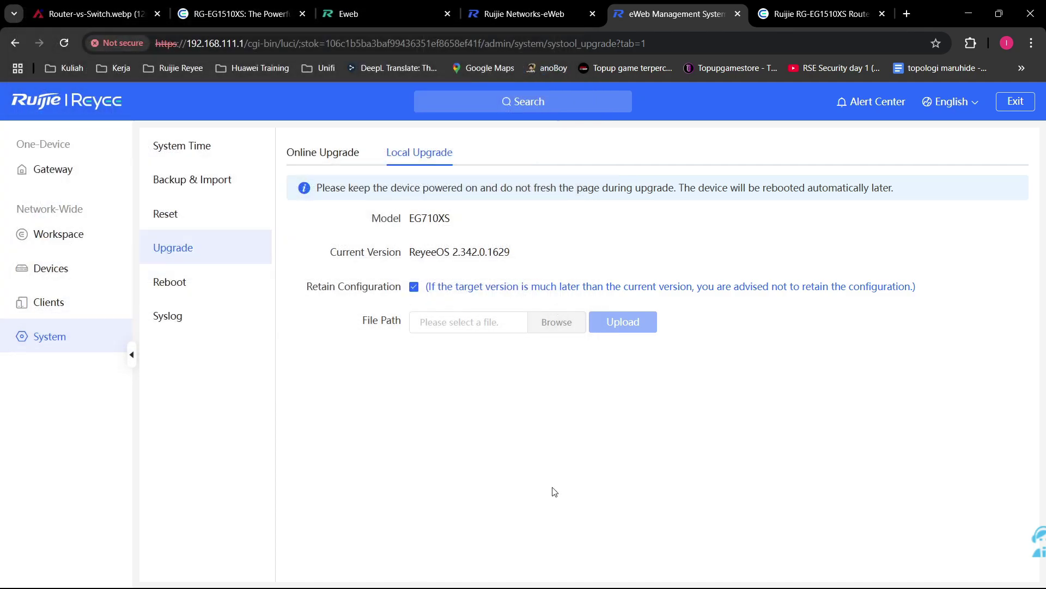
Step: Search the Downloads folder in File Explorer for 1510
left_click(470, 572)
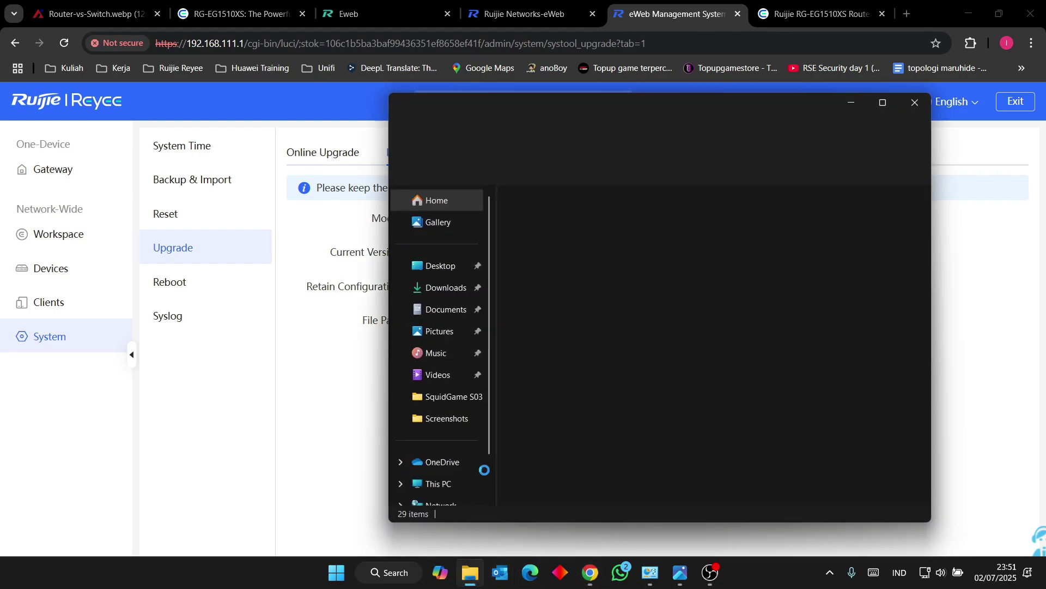
left_click(439, 287)
scroll(616, 323, "down", 15)
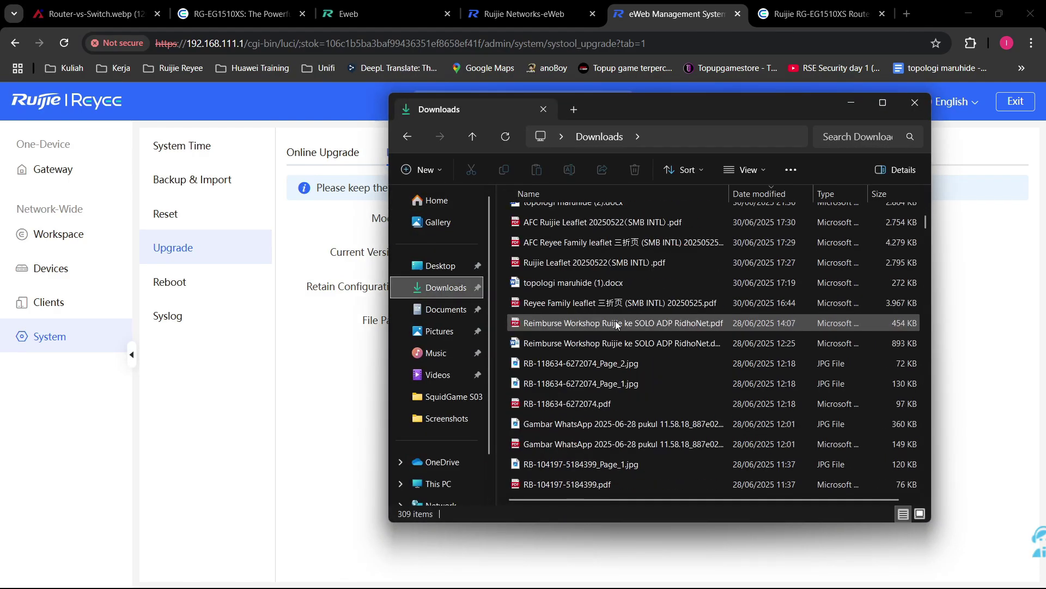
scroll(616, 321, "down", 4)
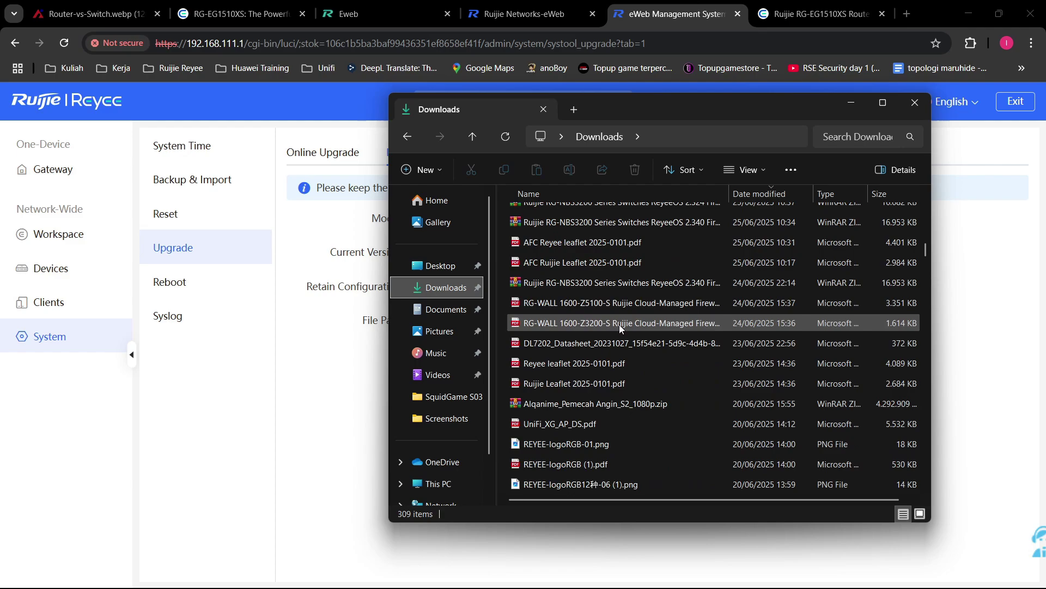
scroll(605, 281, "up", 1)
scroll(599, 382, "down", 4)
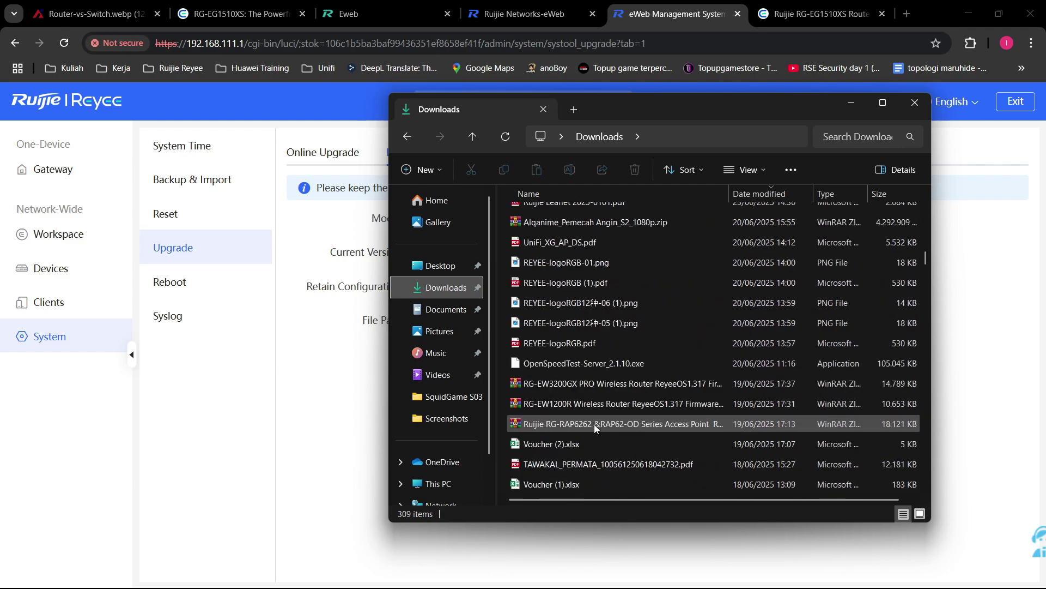
scroll(599, 403, "down", 5)
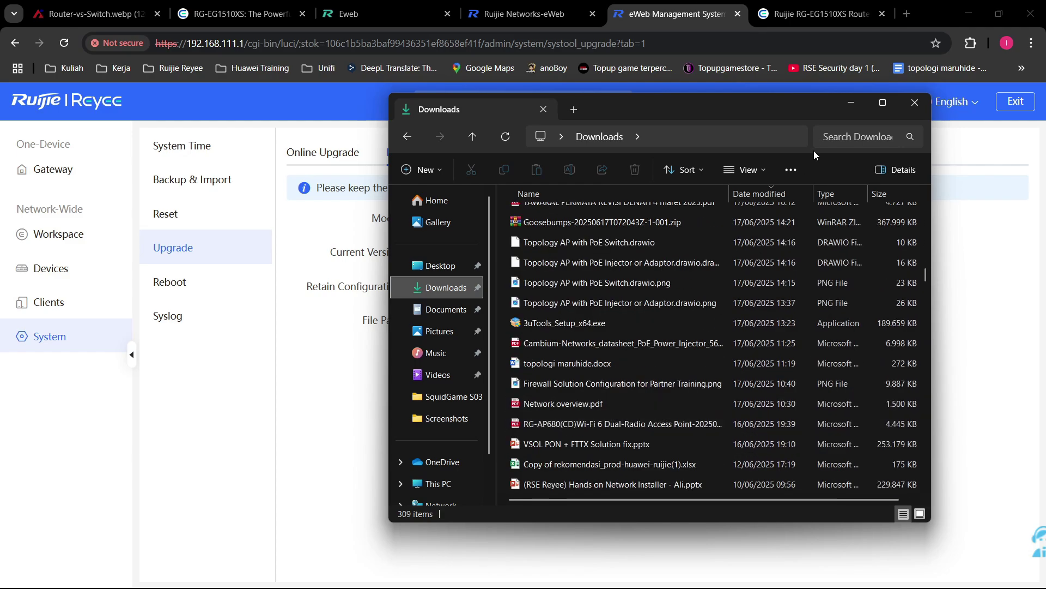
left_click(828, 137)
type("1510")
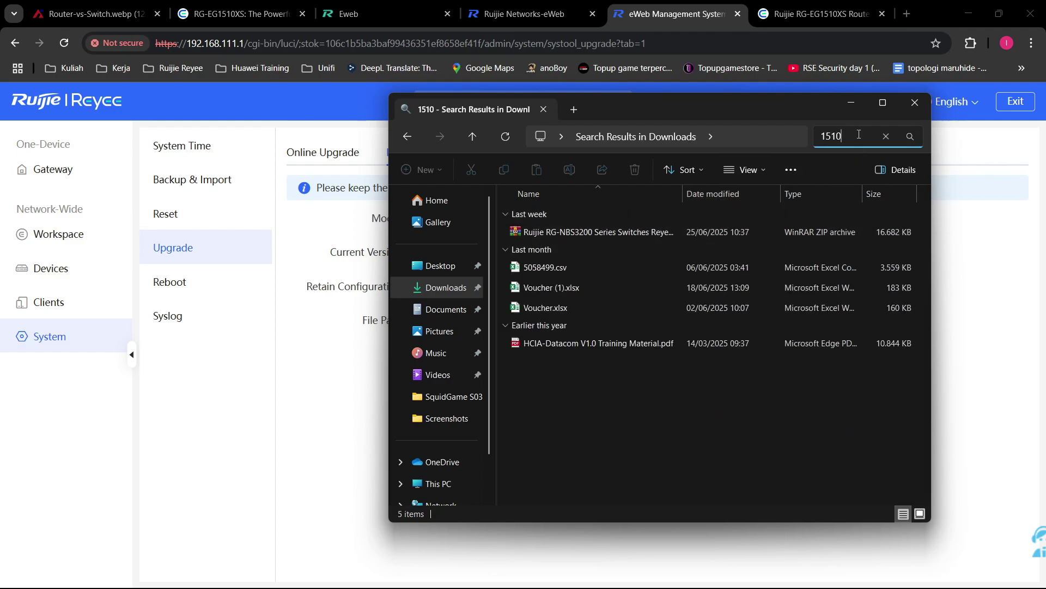
key("Tab")
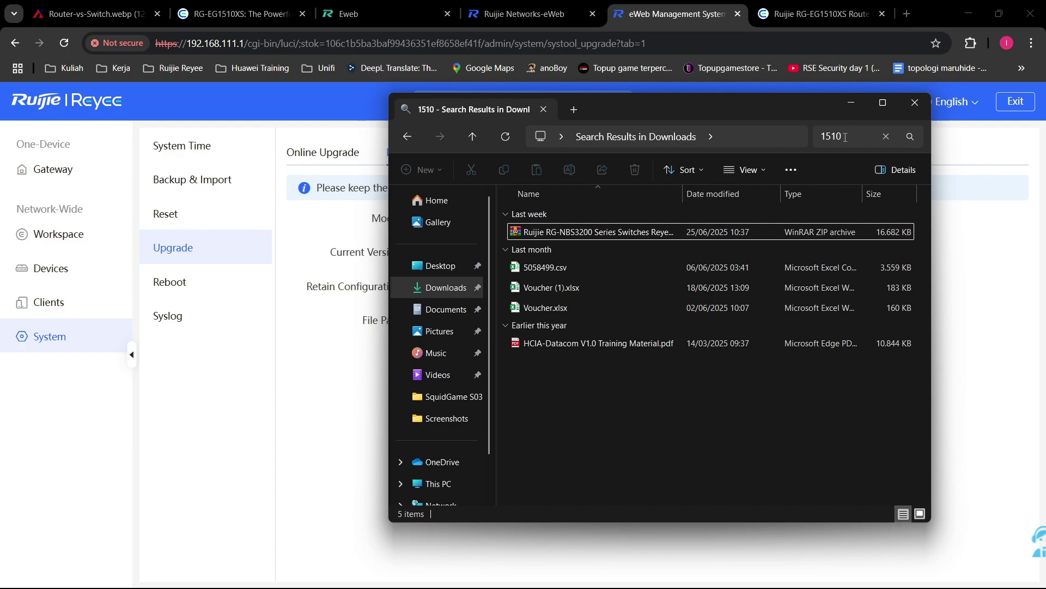
Step: Browse the Last month and Earlier this year results and look inside the RG-NBS3200 firmware zip
left_click(515, 327)
left_click(508, 327)
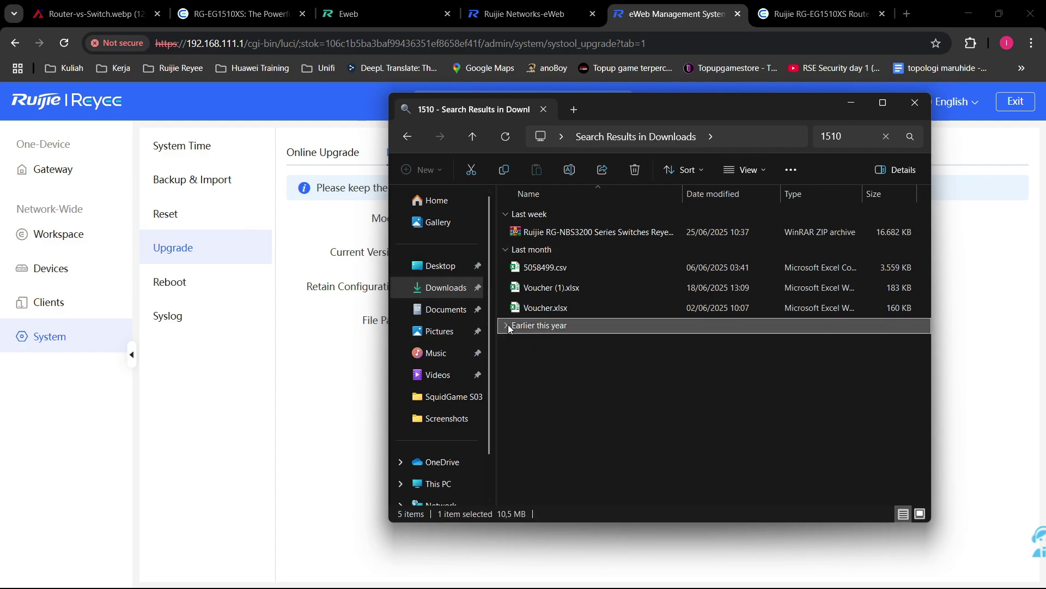
left_click(508, 326)
left_click(518, 251)
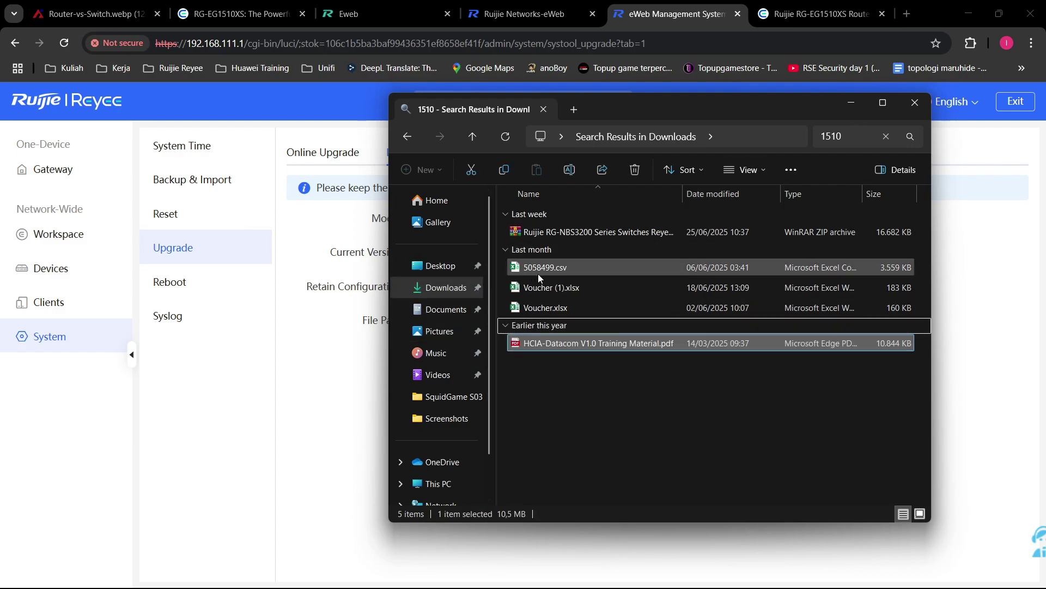
left_click(506, 251)
left_click(505, 252)
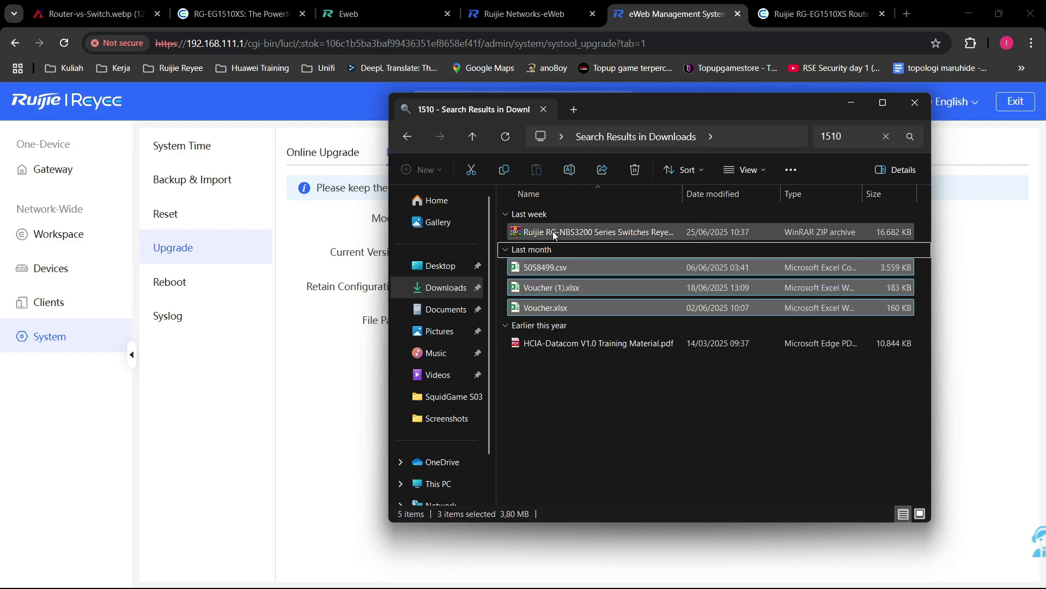
double_click(577, 232)
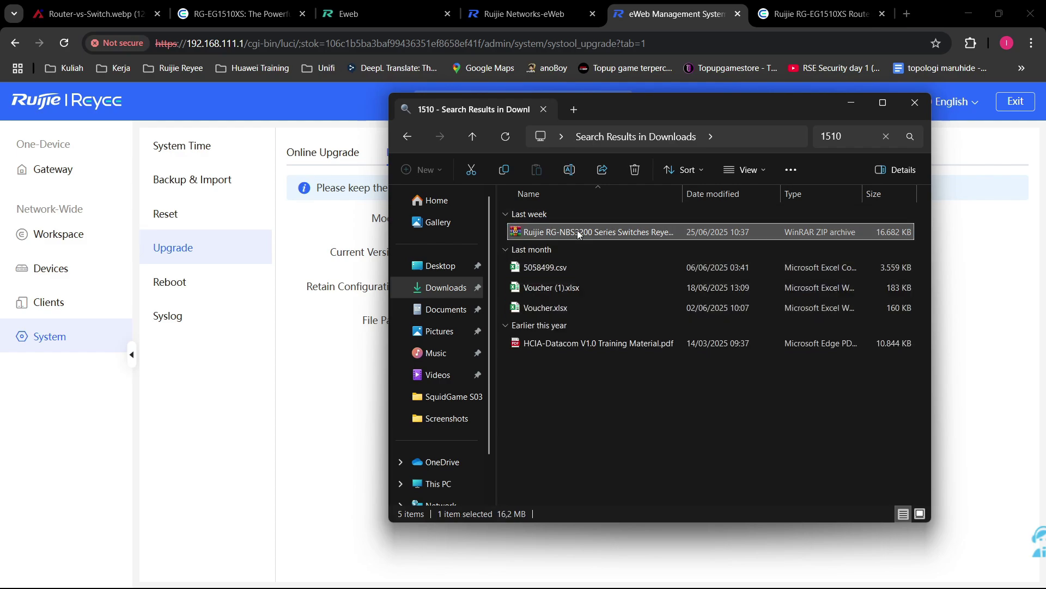
double_click(320, 233)
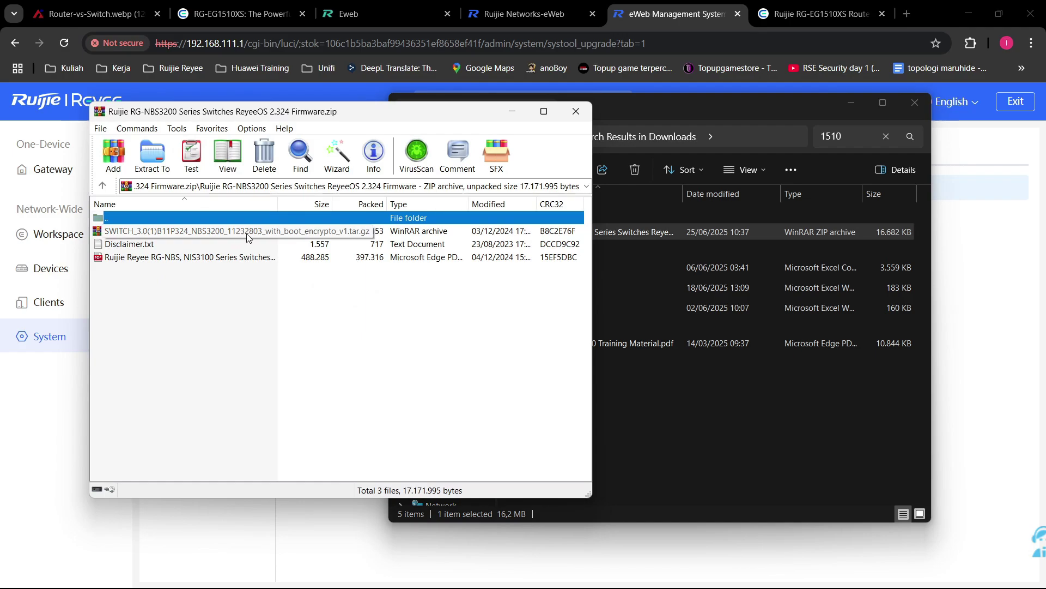
left_click(576, 112)
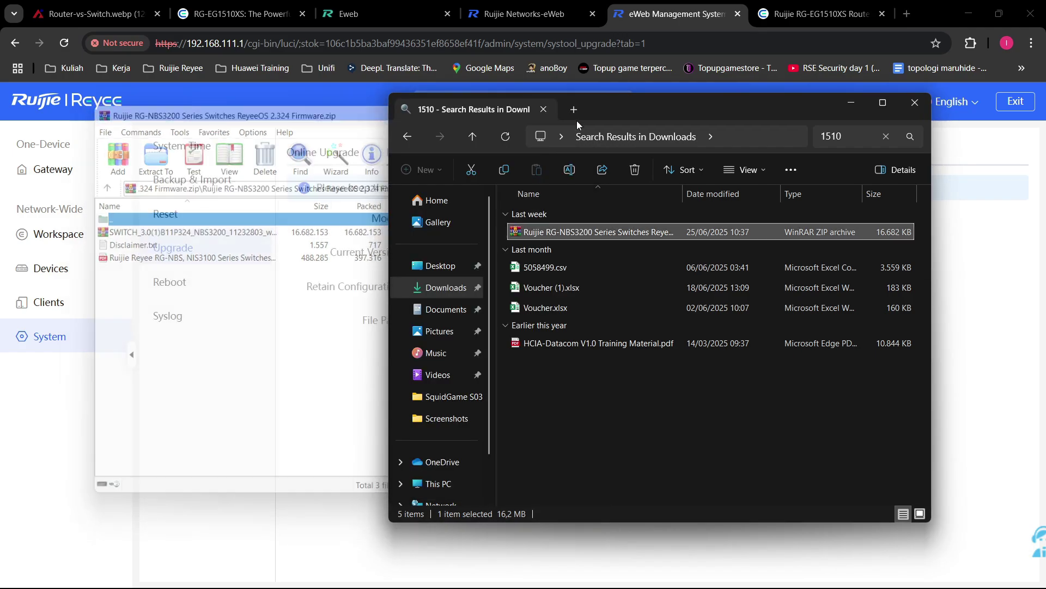
Step: Begin extracting the SWITCH_3.0 tar.gz from the RG-NBS3200 zip to Downloads, then cancel and close
double_click(655, 231)
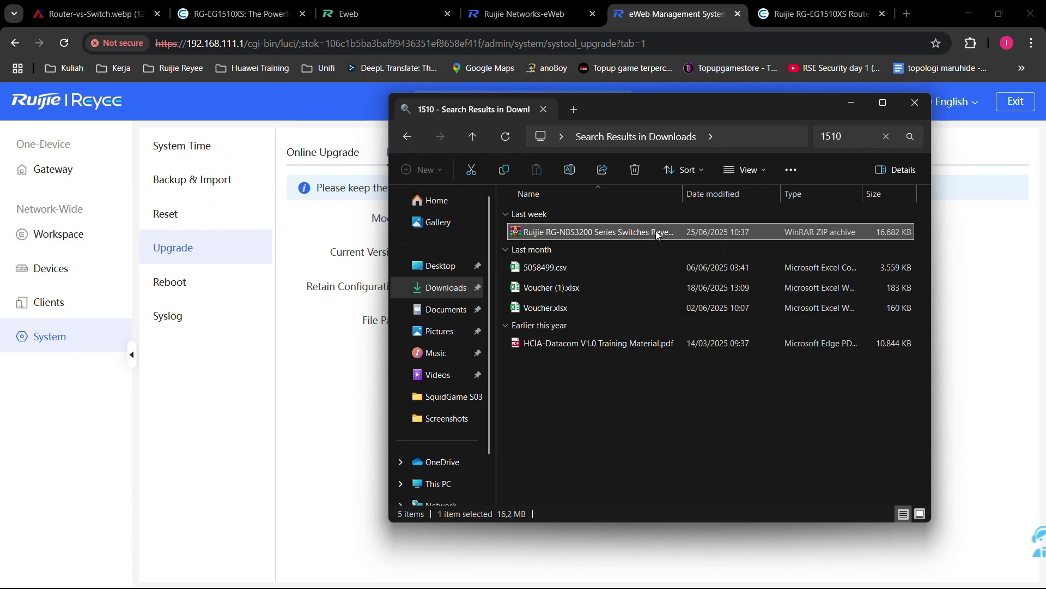
double_click(344, 232)
left_click(210, 235)
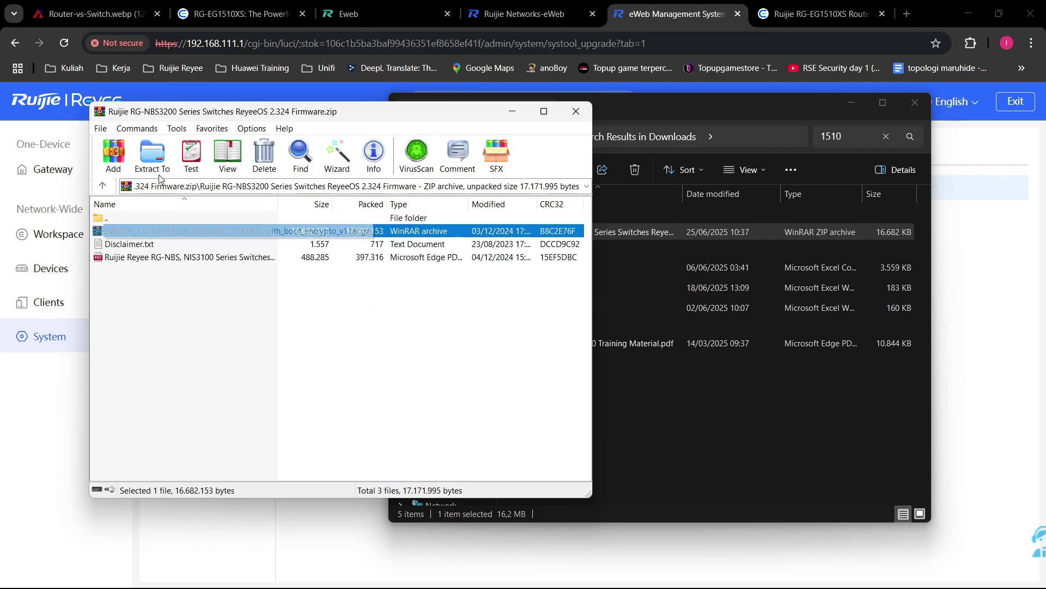
left_click(163, 156)
left_click(402, 241)
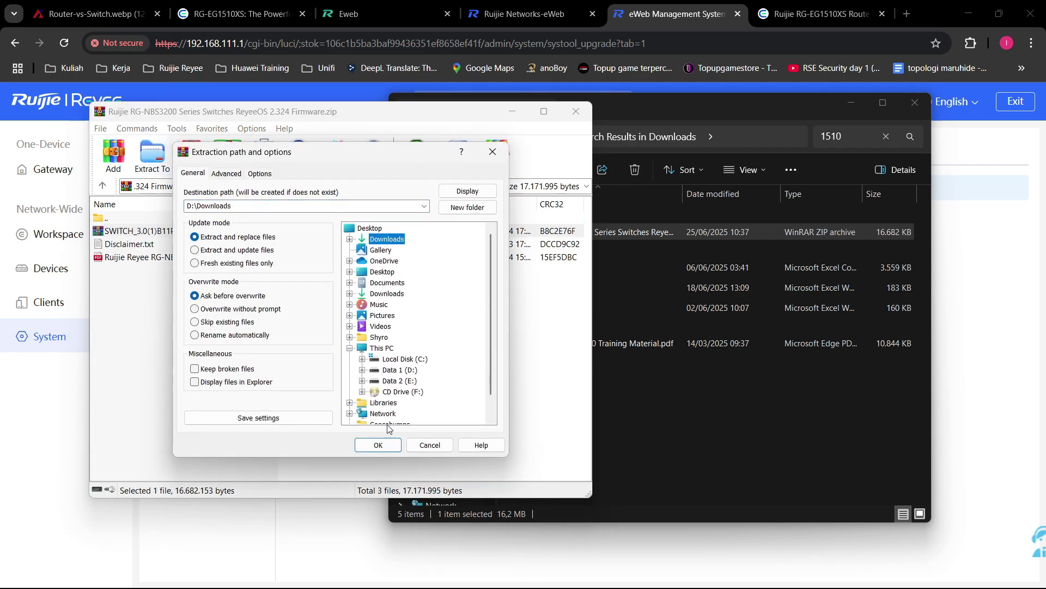
left_click(430, 444)
left_click(577, 116)
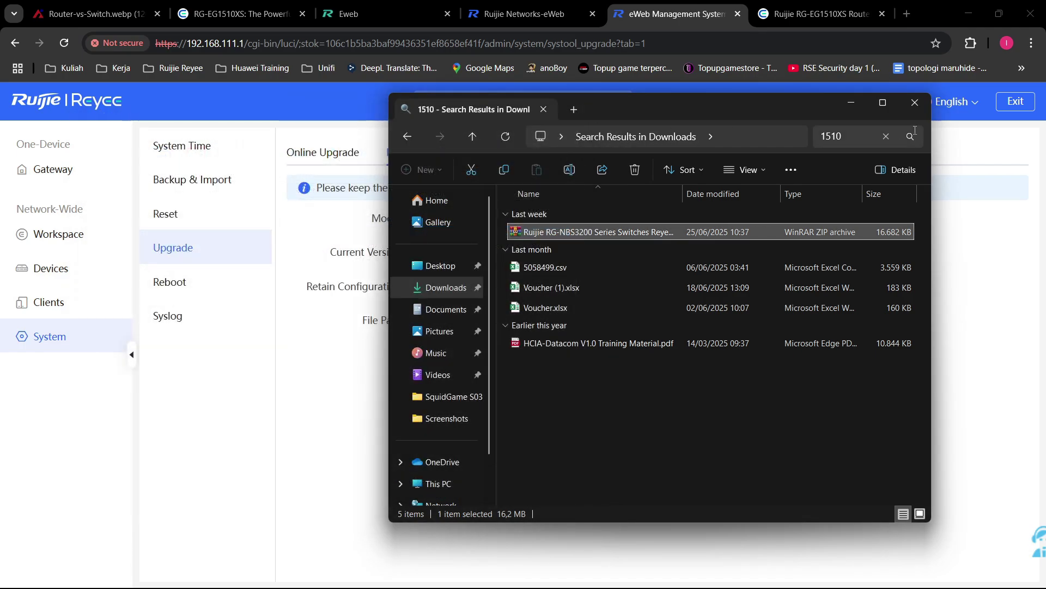
left_click(915, 103)
Step: Choose the EG_3.0(1)B11P283 firmware file for upload, then go to the RG-EG1510XS firmware page
left_click(556, 322)
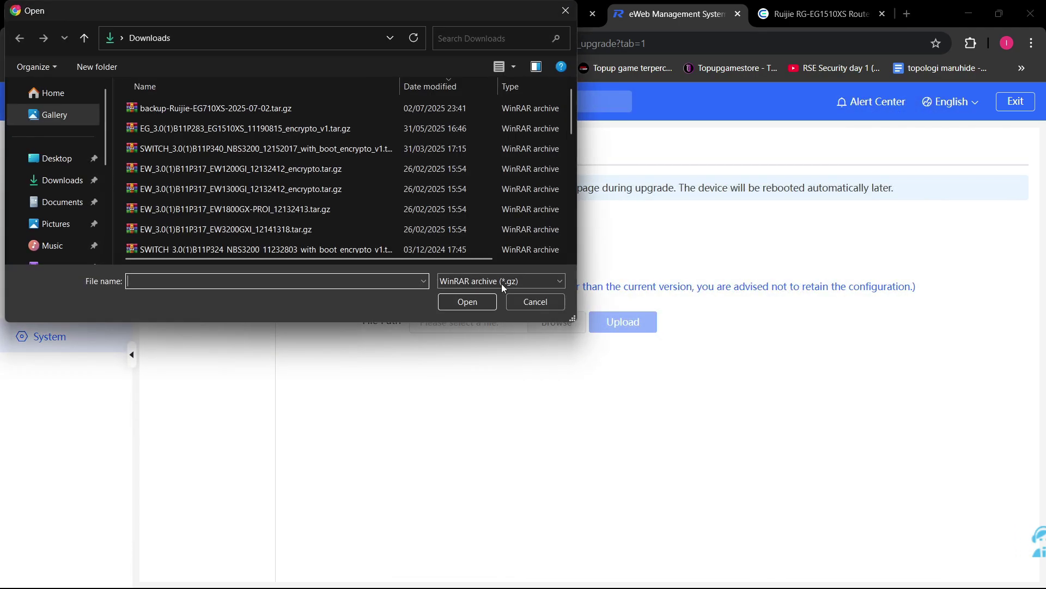
double_click(289, 128)
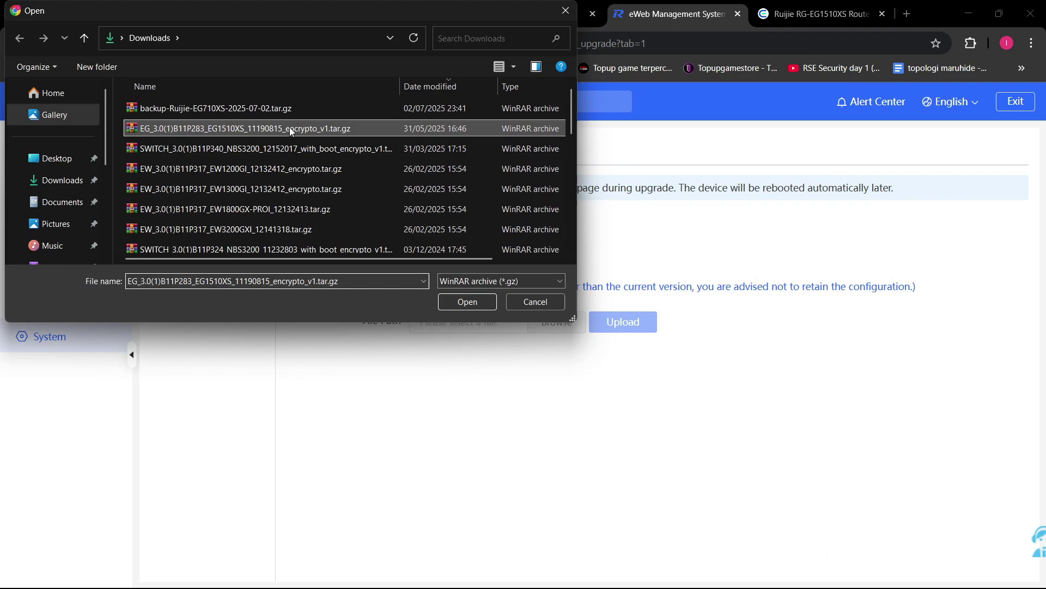
left_click_drag(520, 322, 460, 323)
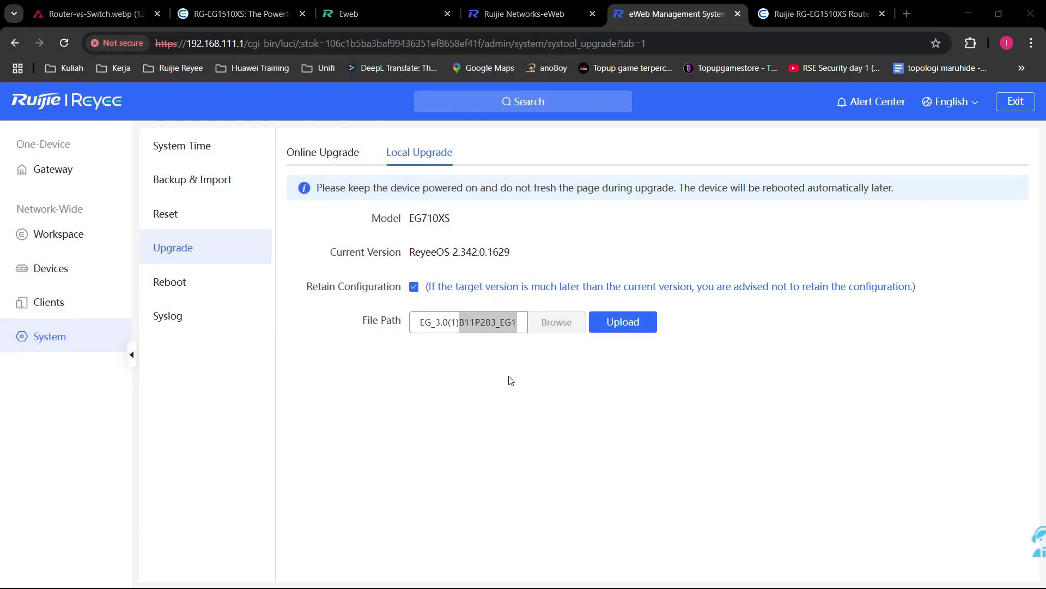
key("Escape")
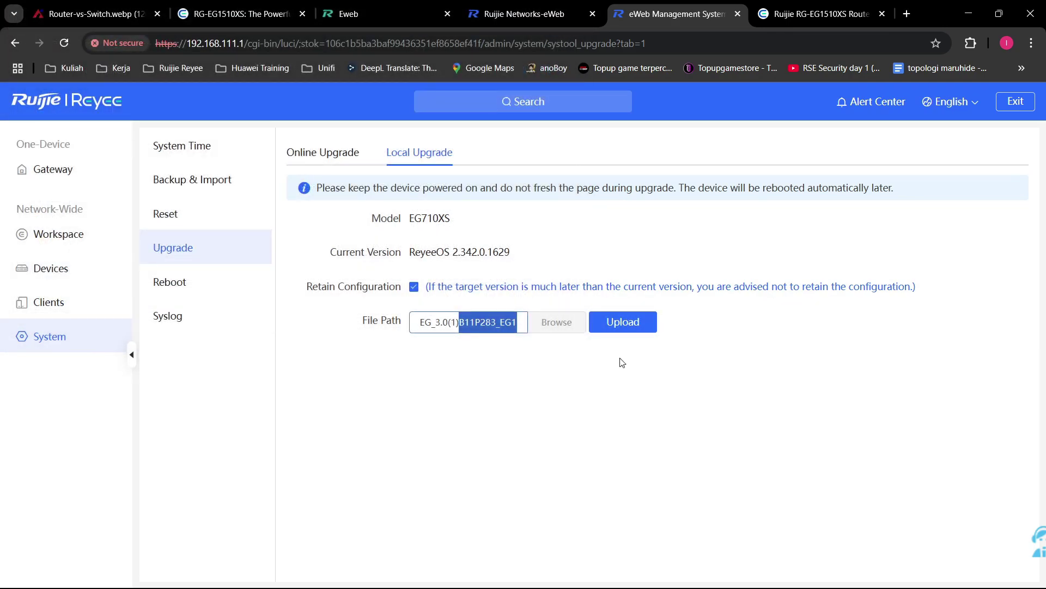
left_click(600, 392)
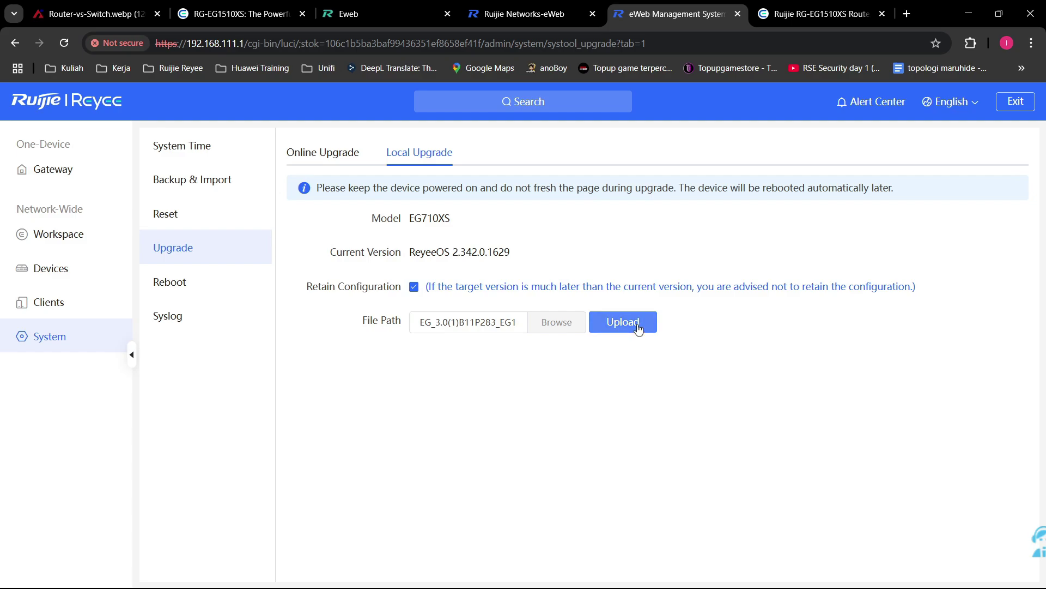
left_click(817, 14)
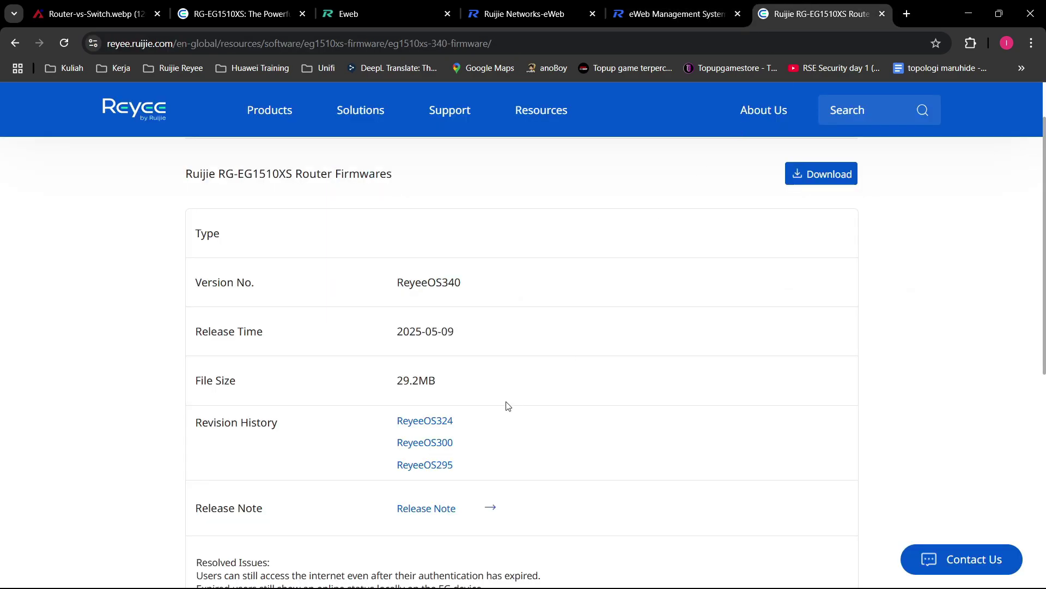
Step: Compare the firmware page's ReyeeOS340 and EG1510XS with the gateway's current 342 version
scroll(489, 411, "down", 1)
scroll(489, 411, "up", 1)
mouse_move(463, 286)
left_mouse_down()
mouse_move(436, 287)
mouse_move(448, 287)
left_mouse_up()
left_click(525, 288)
mouse_move(469, 284)
left_mouse_down()
mouse_move(437, 285)
mouse_move(452, 289)
left_mouse_up()
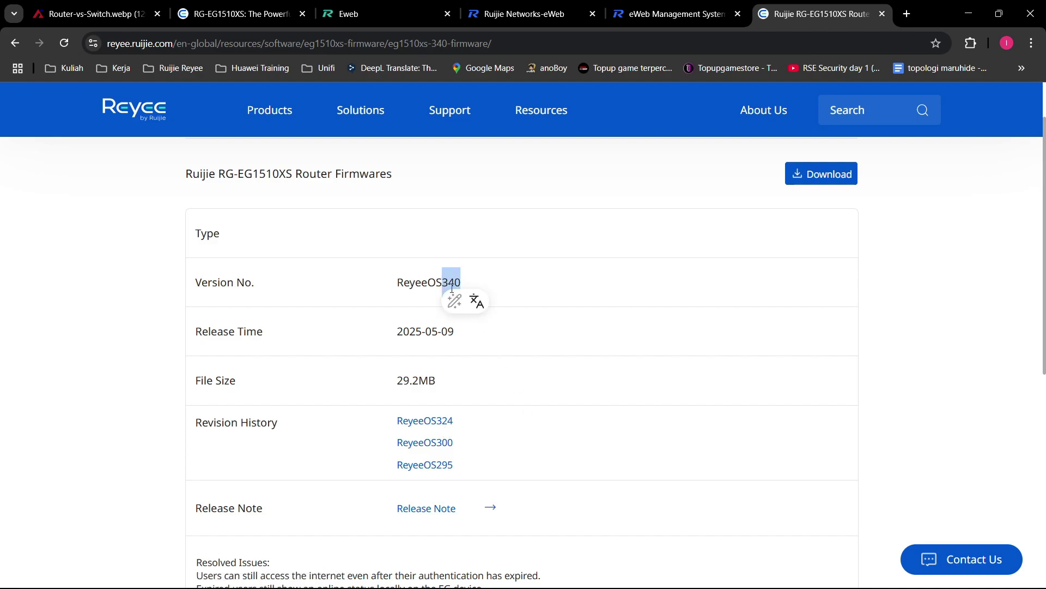
left_click(676, 14)
left_click_drag(463, 254, 477, 254)
left_click(816, 4)
left_click_drag(445, 284, 481, 287)
left_click(465, 243)
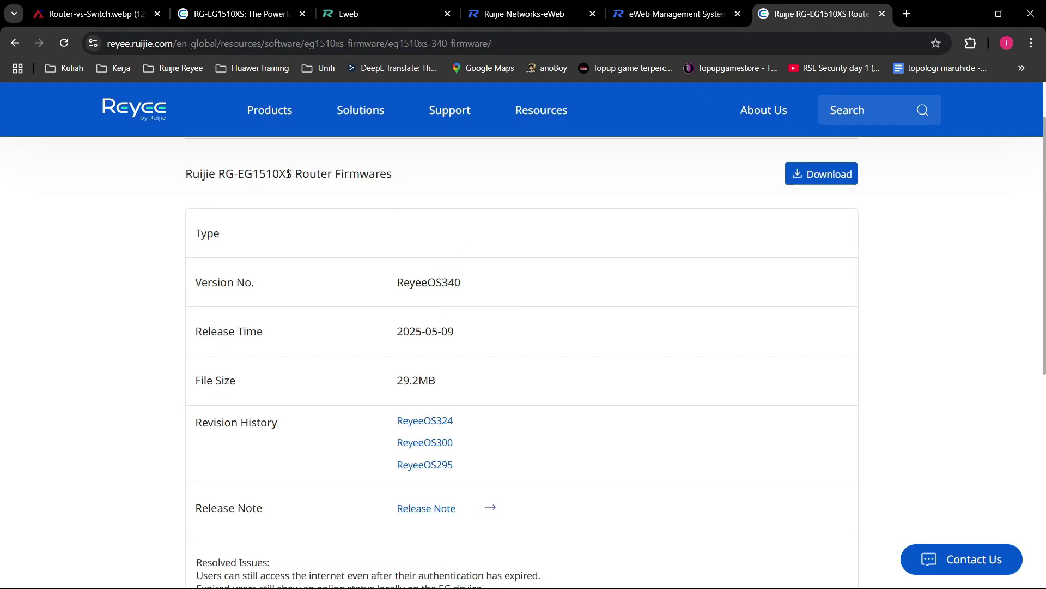
left_click_drag(293, 173, 238, 174)
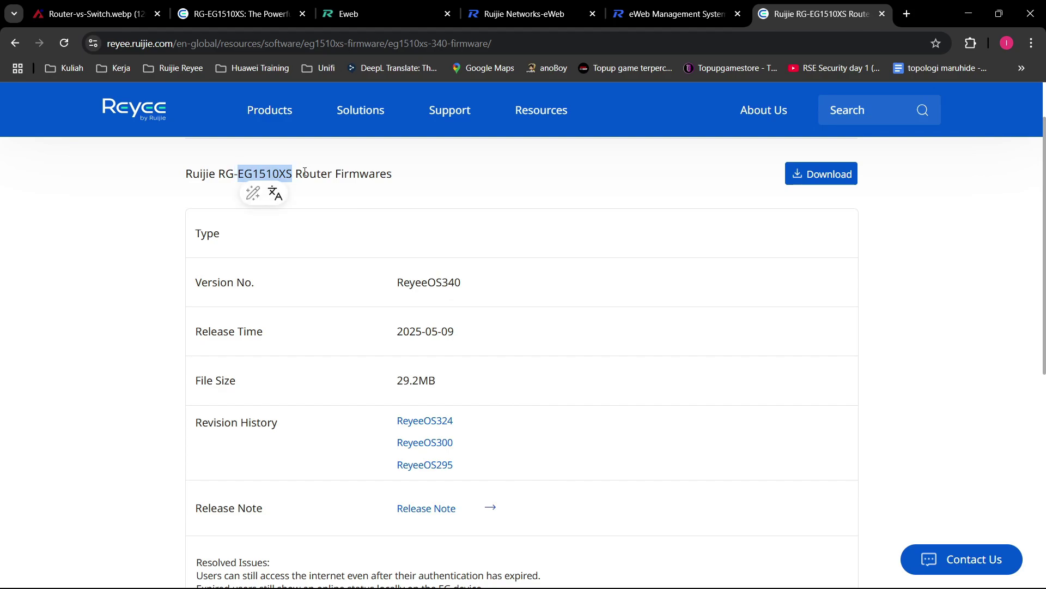
left_click(246, 180)
Step: Check the eWeb page's EG710XS model and 2.342 version against the firmware page
left_click(703, 4)
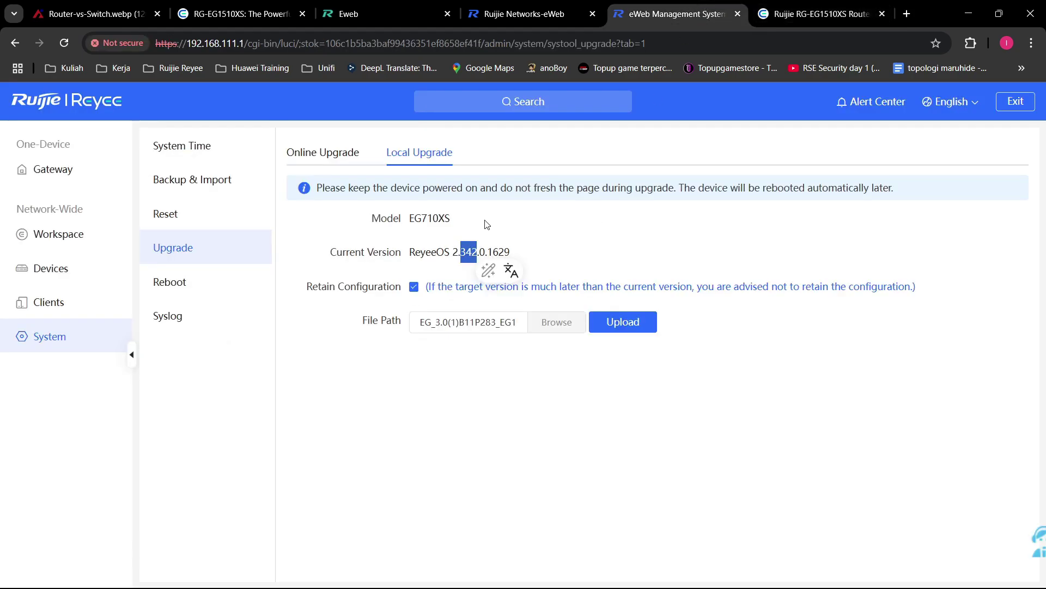
left_click_drag(488, 223, 408, 218)
left_click(478, 256)
left_click_drag(478, 252, 452, 252)
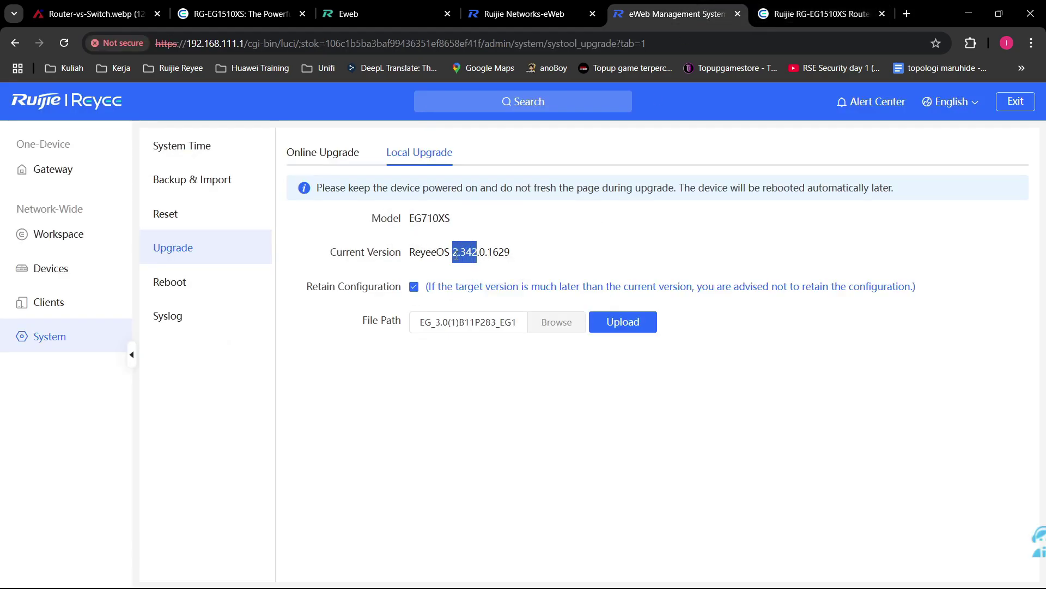
left_click(604, 233)
left_click(790, 14)
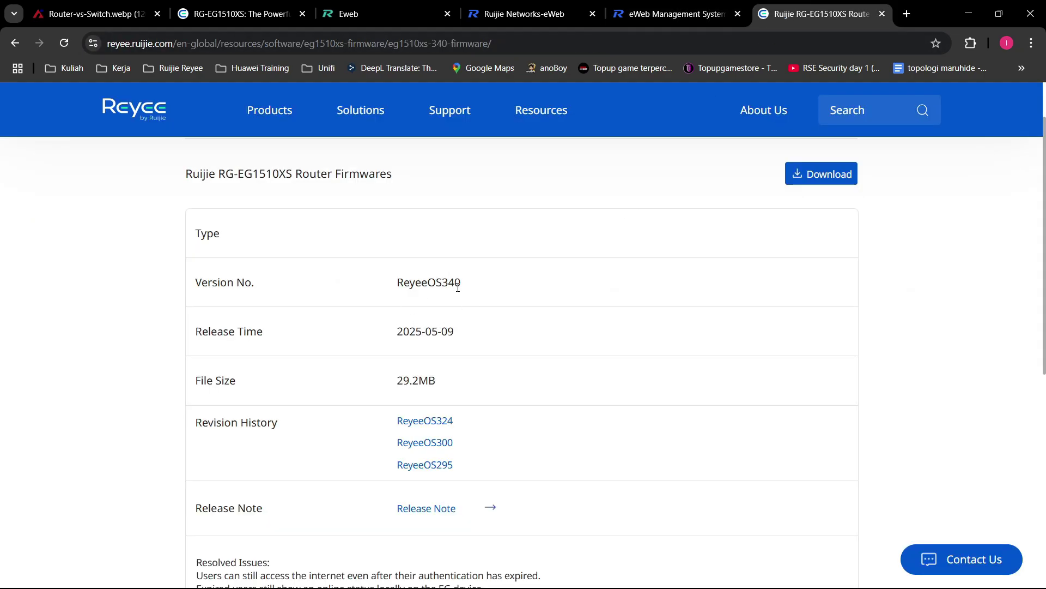
Step: Open the ReyeeOS324, ReyeeOS300 and ReyeeOS295 firmware release pages, then return to eWeb
left_click(447, 424)
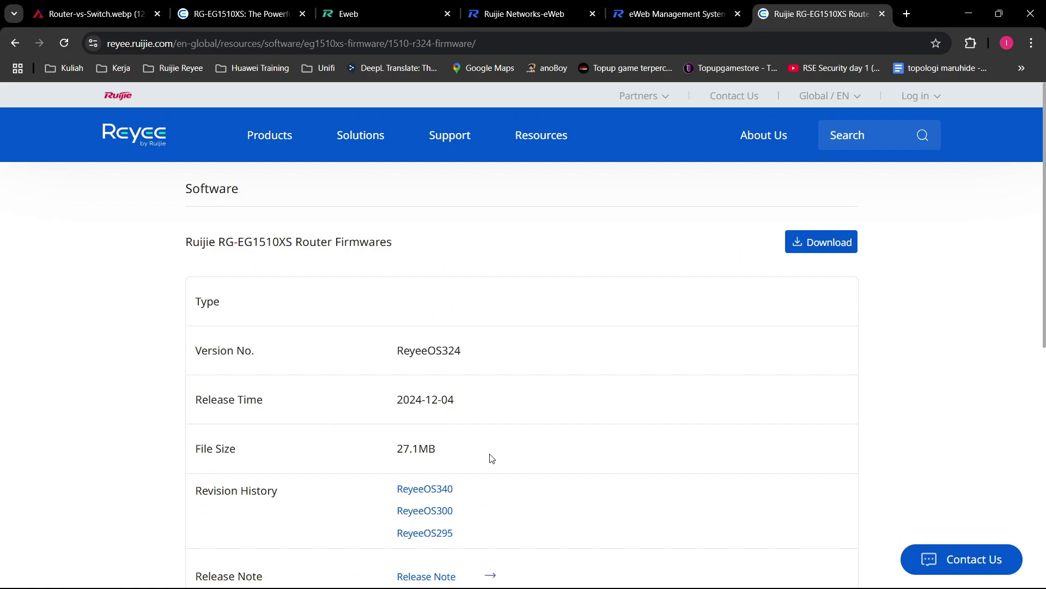
scroll(492, 457, "down", 2)
left_click(453, 377)
scroll(459, 376, "down", 2)
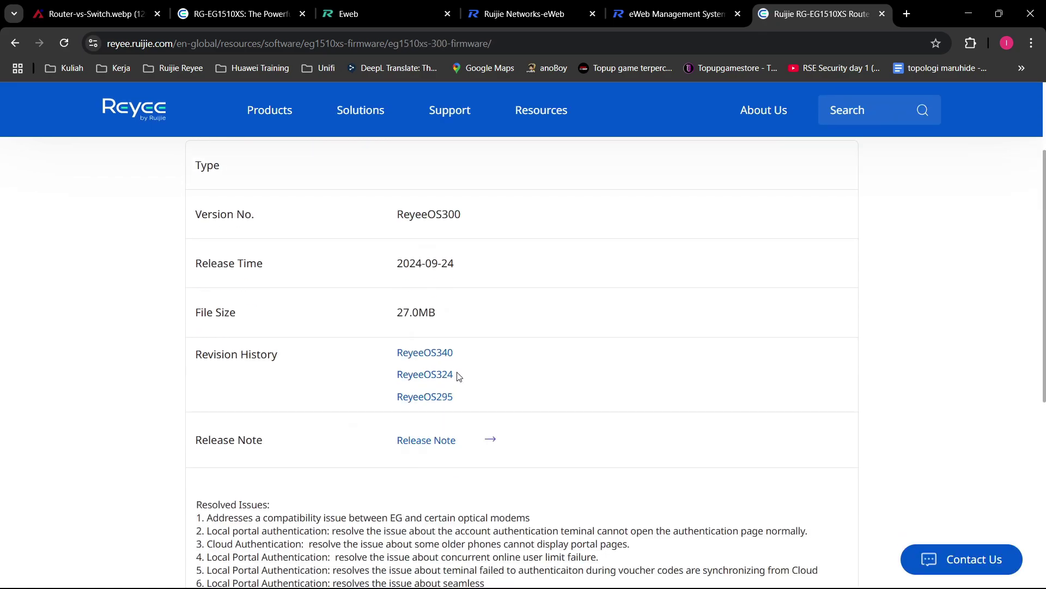
left_click(439, 401)
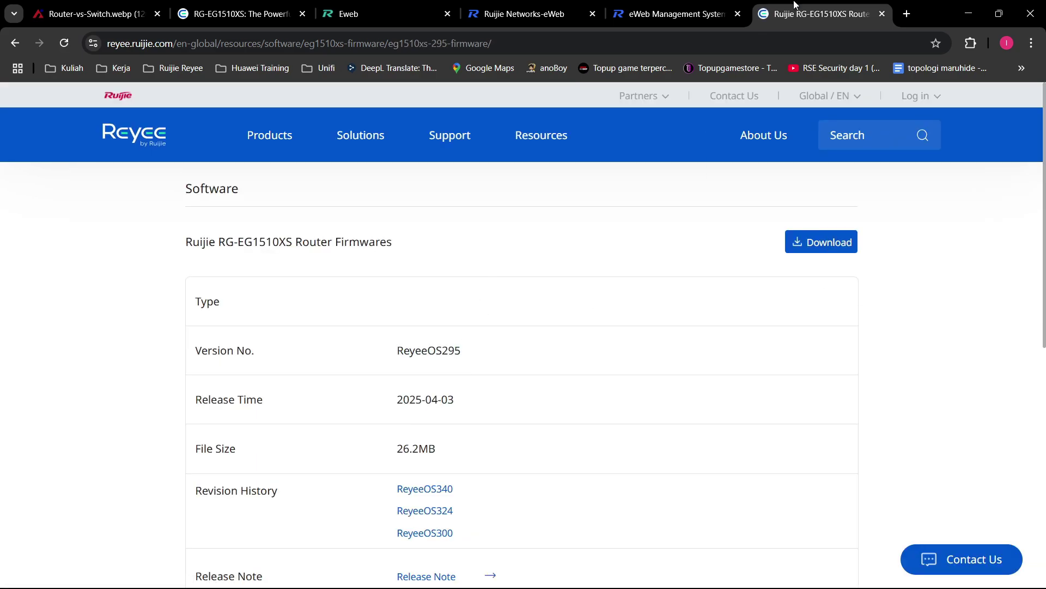
left_click(744, 7)
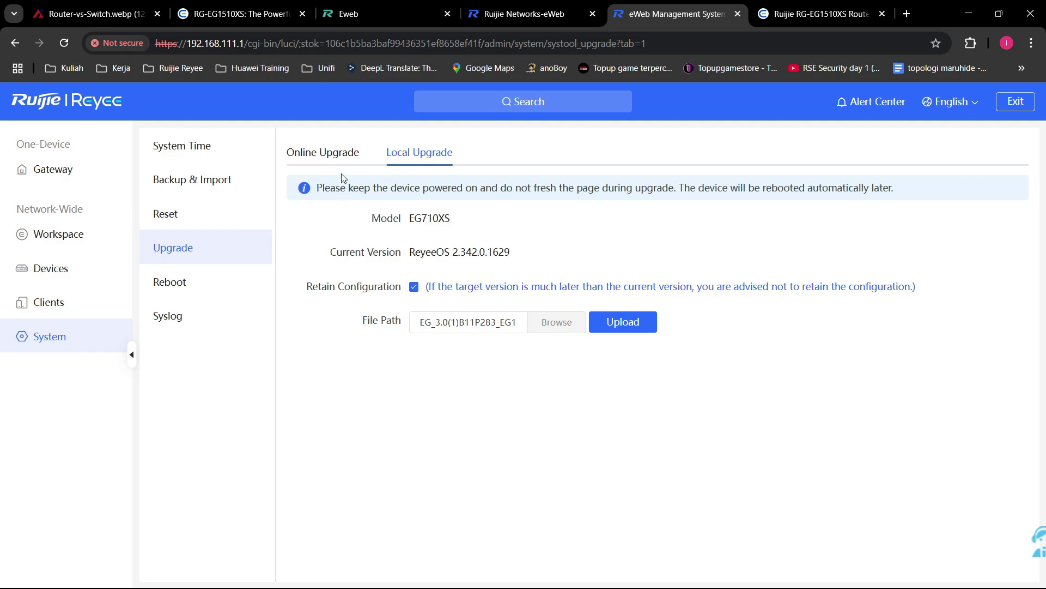
Step: Check Online Upgrade, which shows 2.342.0.1629 as the latest version
left_click(325, 154)
left_click_drag(555, 236, 472, 251)
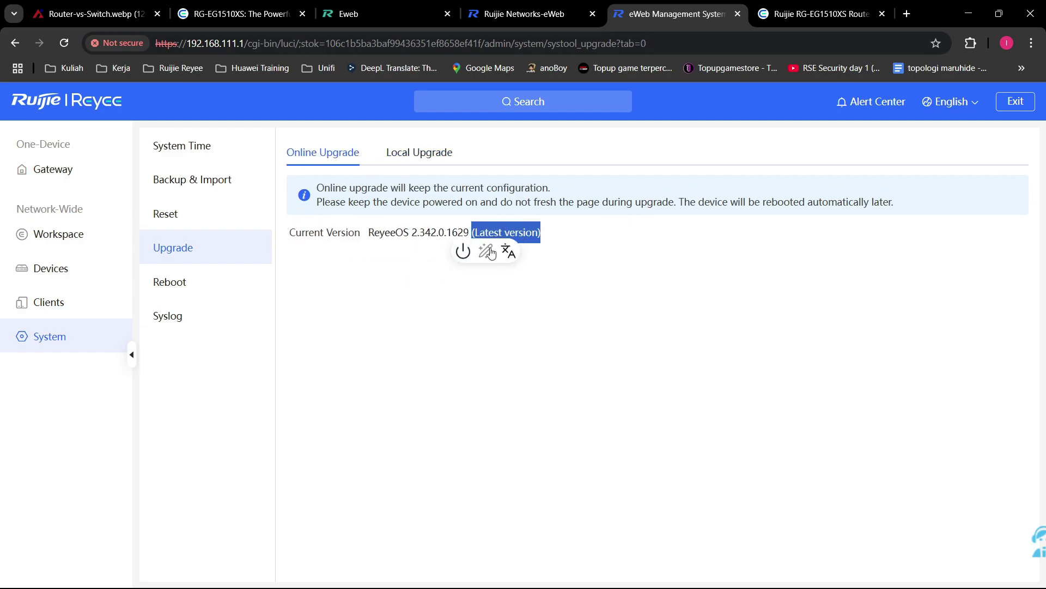
left_click(567, 258)
left_click_drag(580, 236, 473, 264)
Step: Go back to Local Upgrade and open the Reboot settings under System
left_click(419, 153)
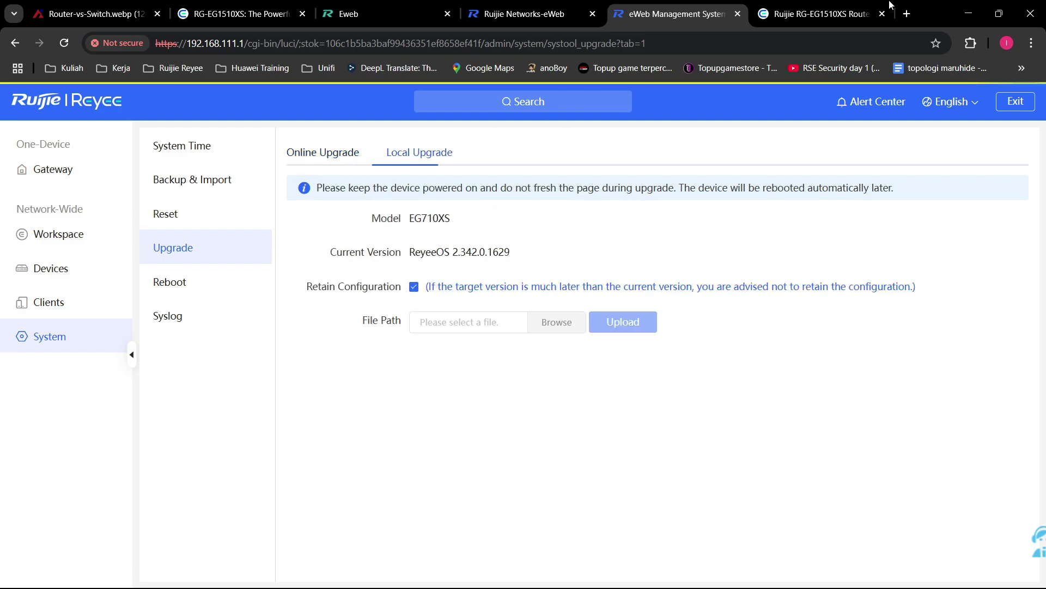
key("ctrl+Tab")
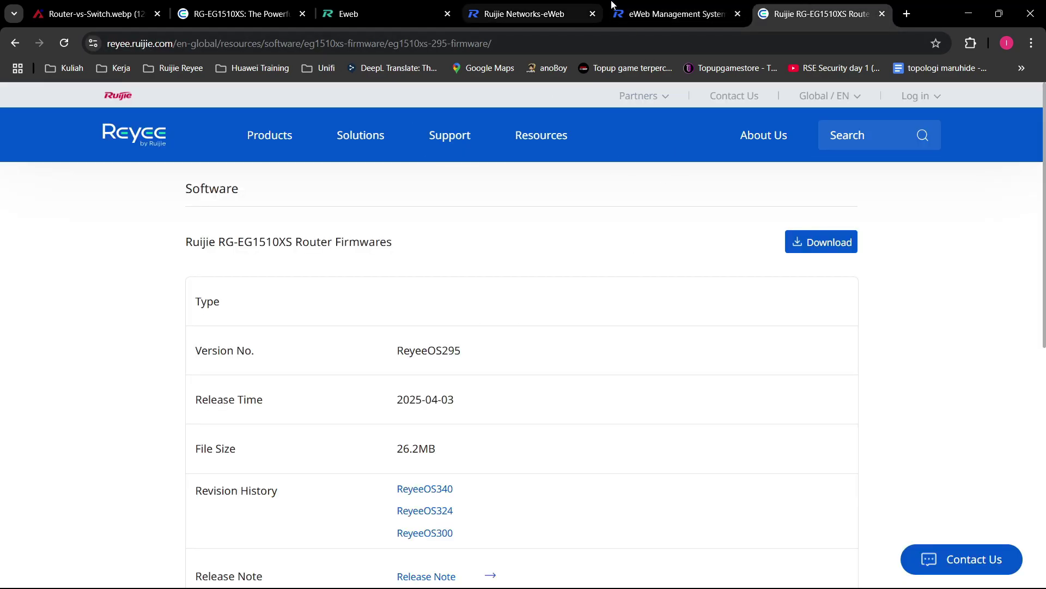
key("ctrl+shift+Tab")
left_click(247, 295)
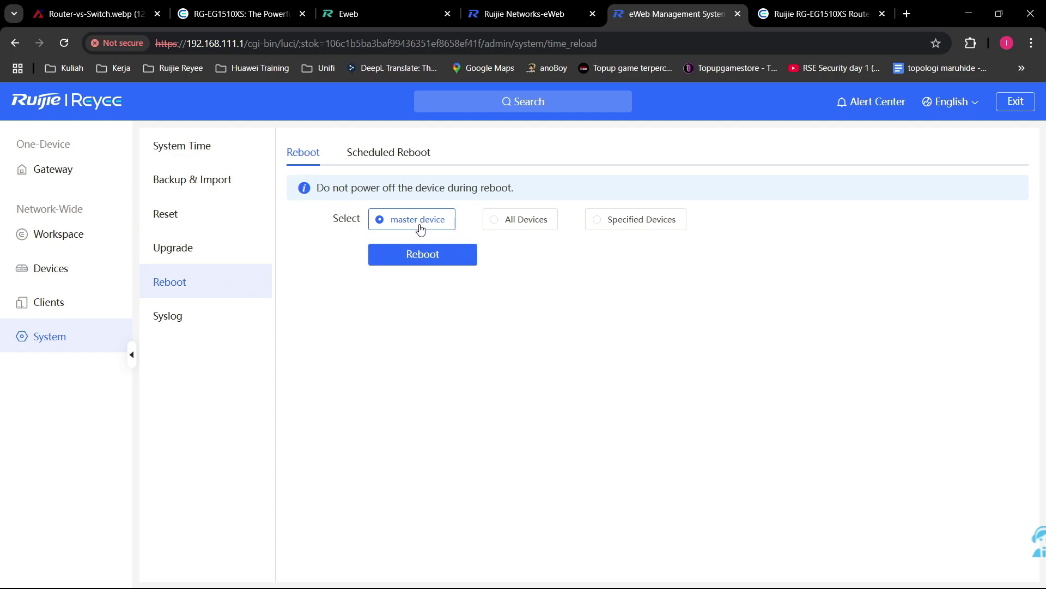
Step: Try the All Devices and Specified Devices reboot targets, then enable Scheduled Reboot
left_click(536, 228)
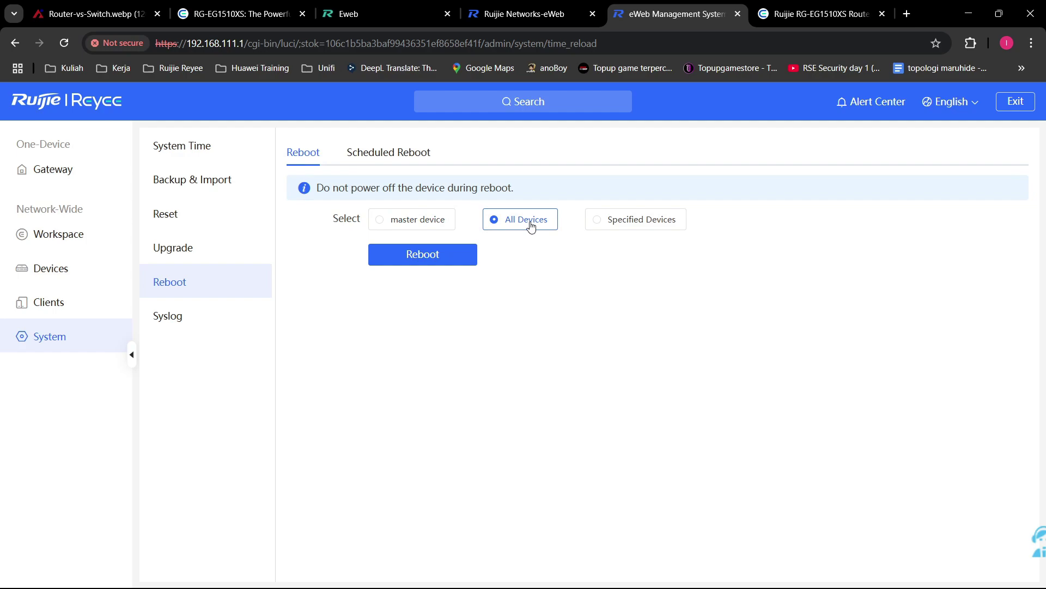
left_click(625, 226)
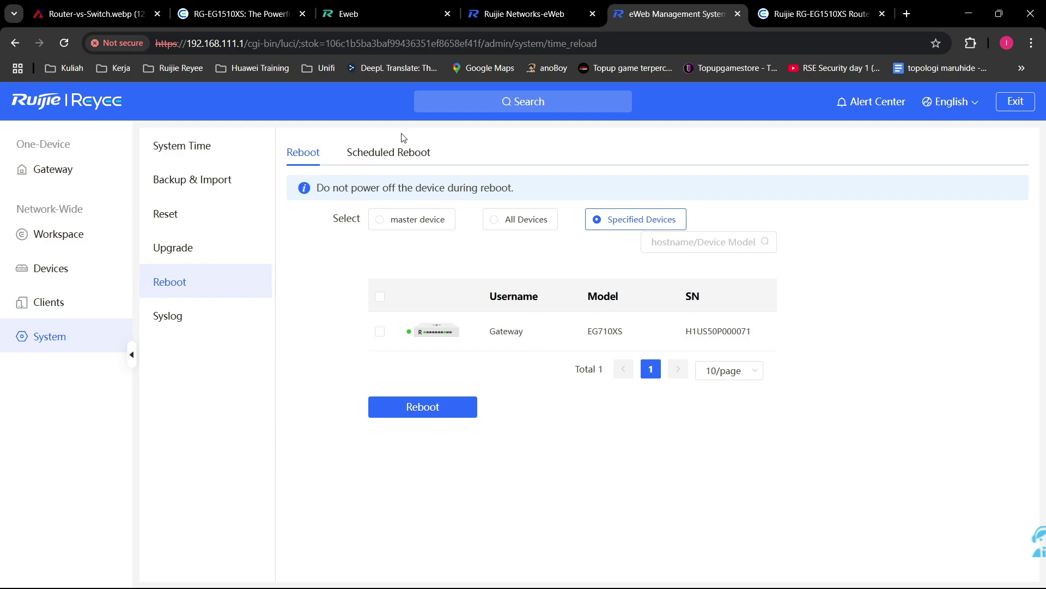
left_click(397, 152)
left_click(409, 223)
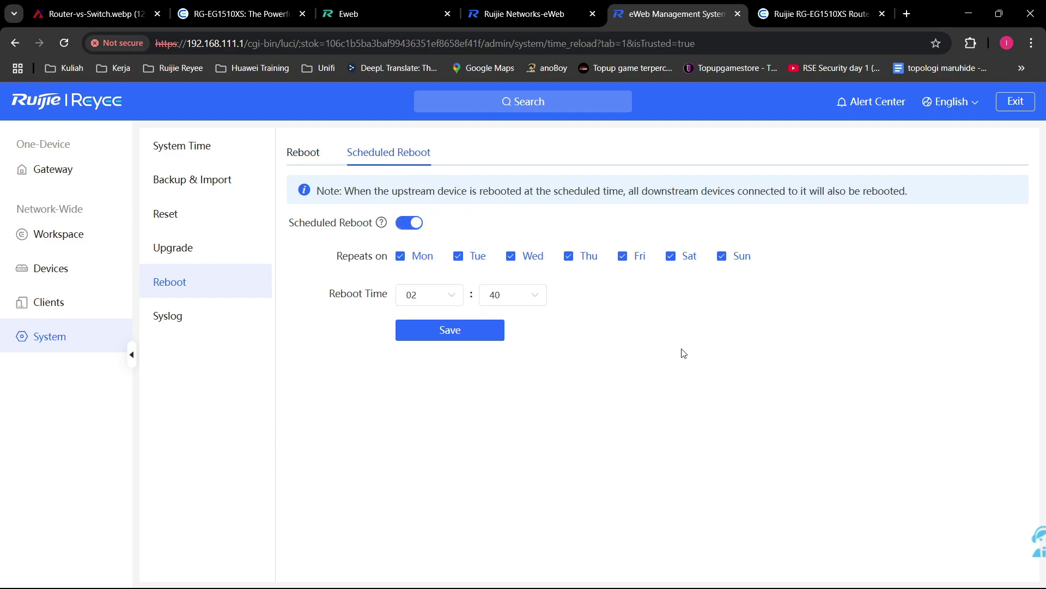
Step: Keep the reboot hour at 02 and the repeat days set to every day, Mon through Sun
left_click(441, 294)
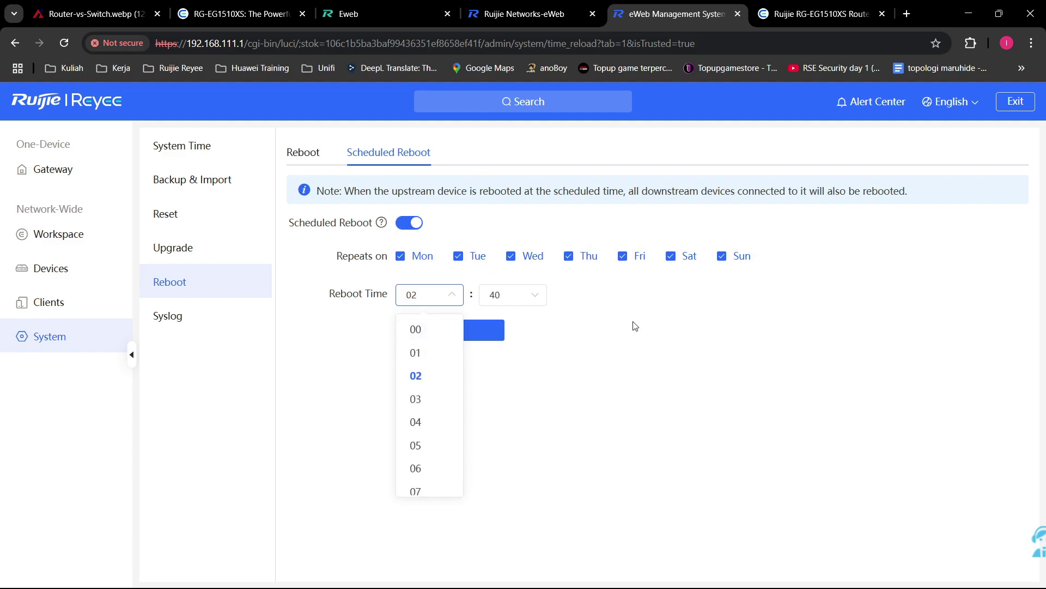
left_click(569, 342)
left_click(734, 260)
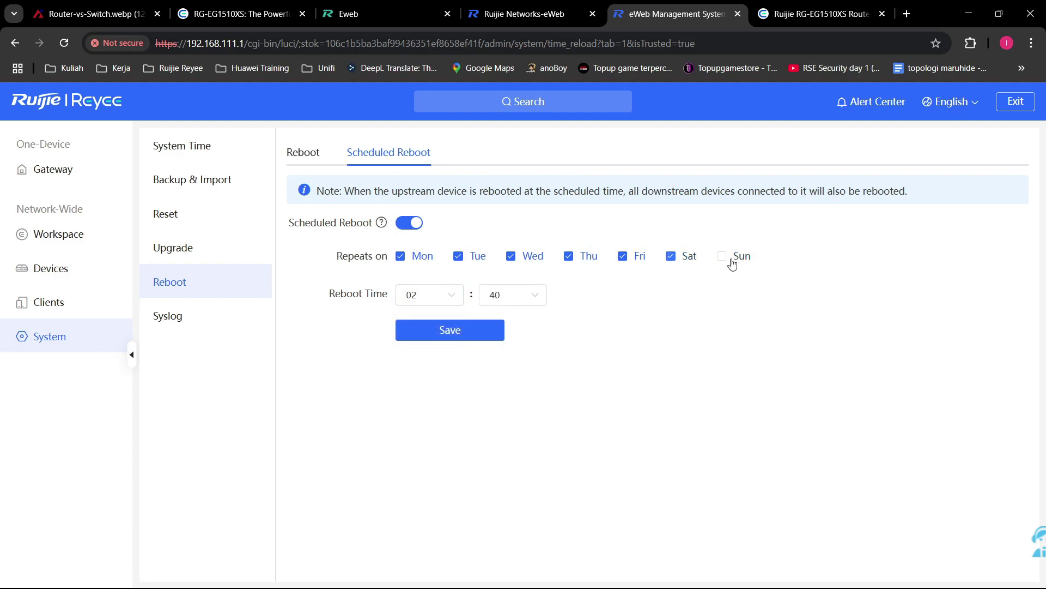
left_click(733, 260)
left_click(669, 258)
left_click(690, 260)
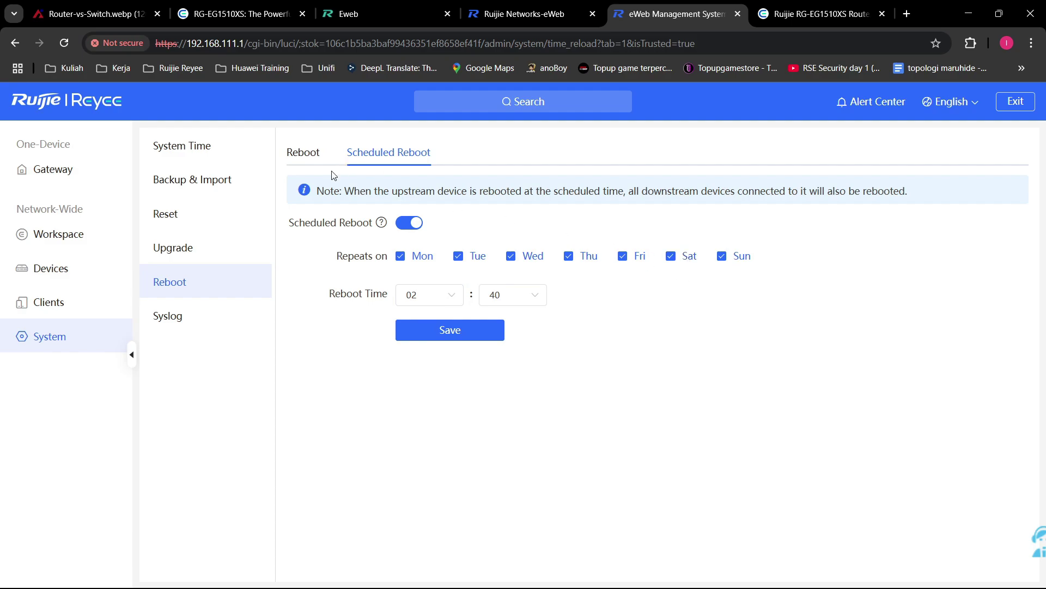
Step: Open Syslog and read the time zone change, configuration export and login entries
left_click(218, 326)
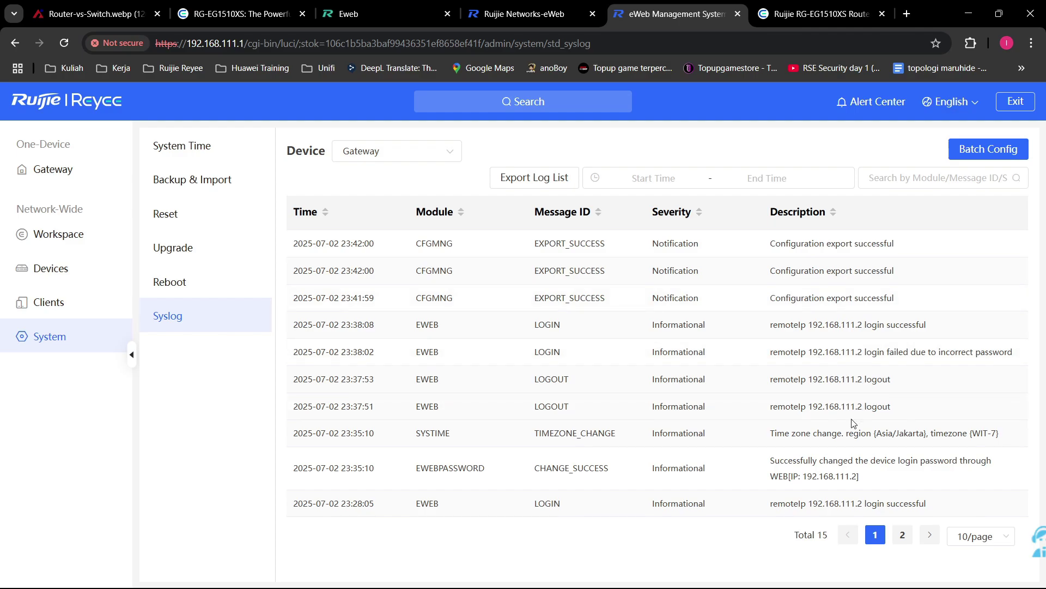
left_click_drag(996, 436, 771, 439)
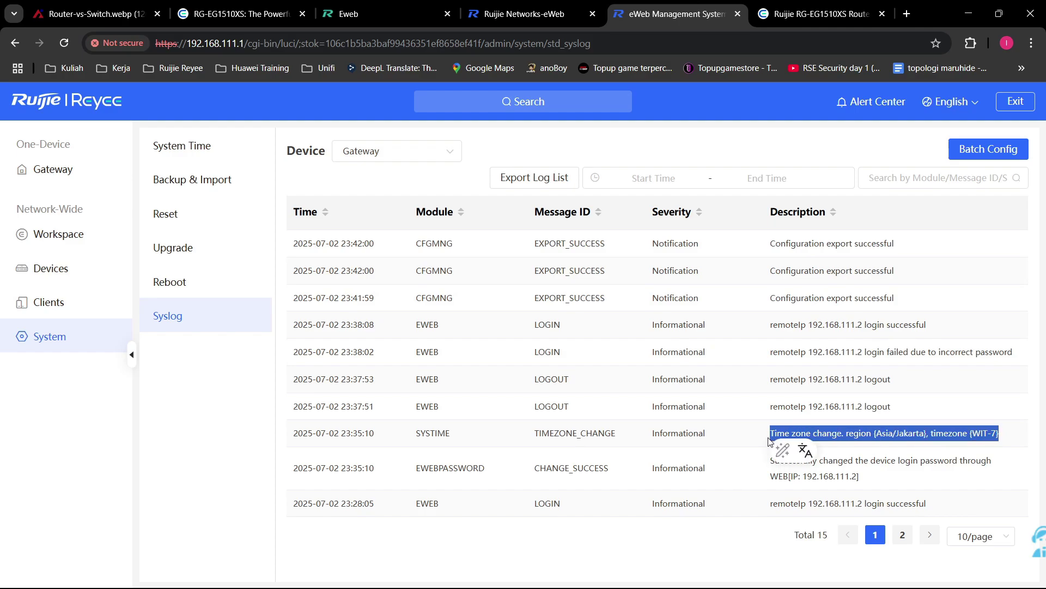
left_click(819, 425)
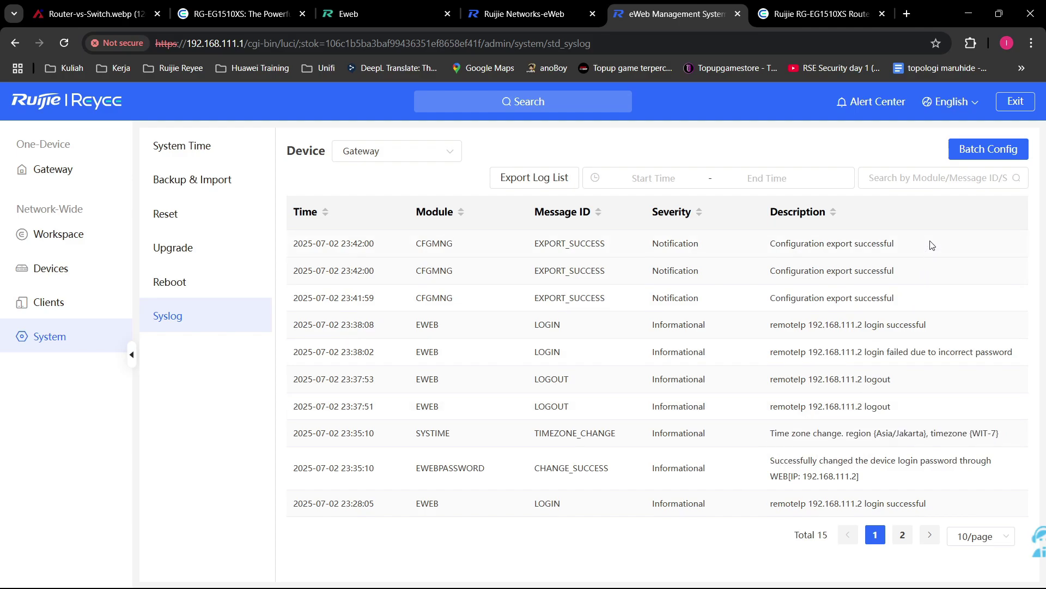
left_click_drag(932, 245, 771, 243)
left_click(877, 254)
left_click_drag(957, 328, 756, 328)
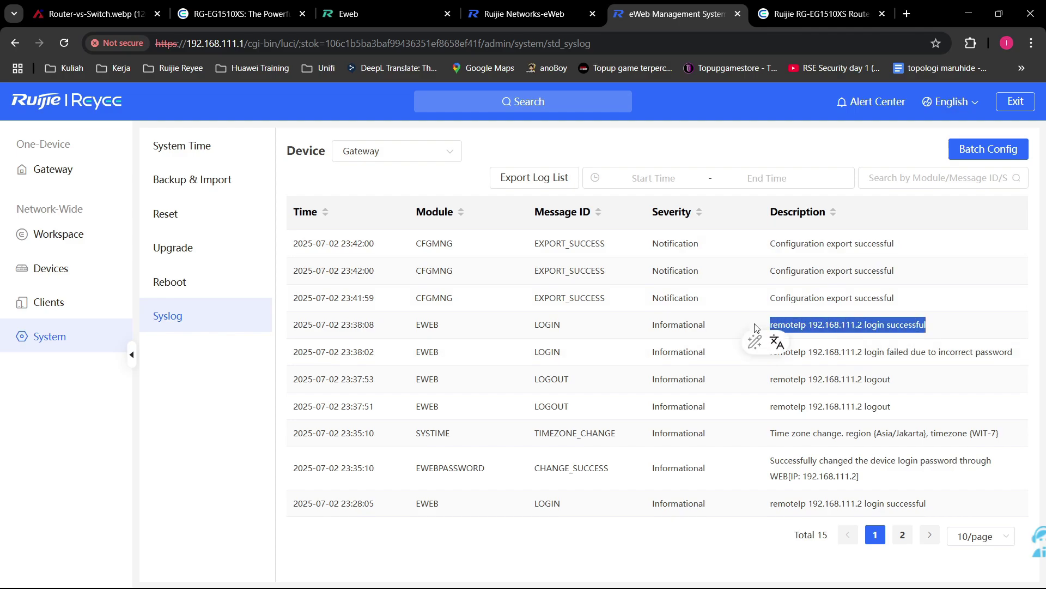
left_click(955, 325)
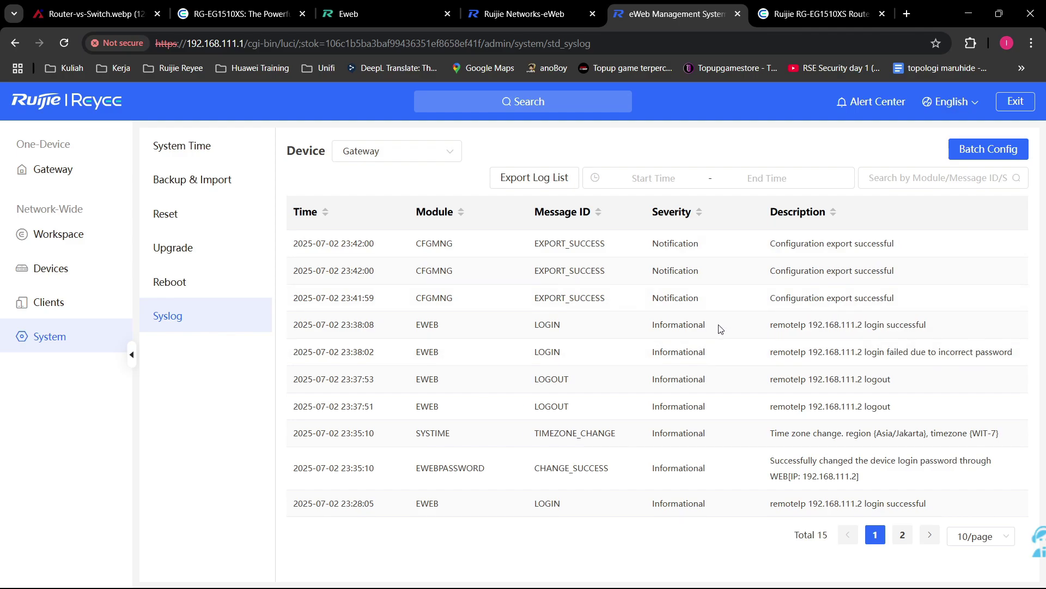
Step: Load the saved 192 eWeb address in a new tab, then return to Syslog in the original tab
left_click(905, 12)
type("192")
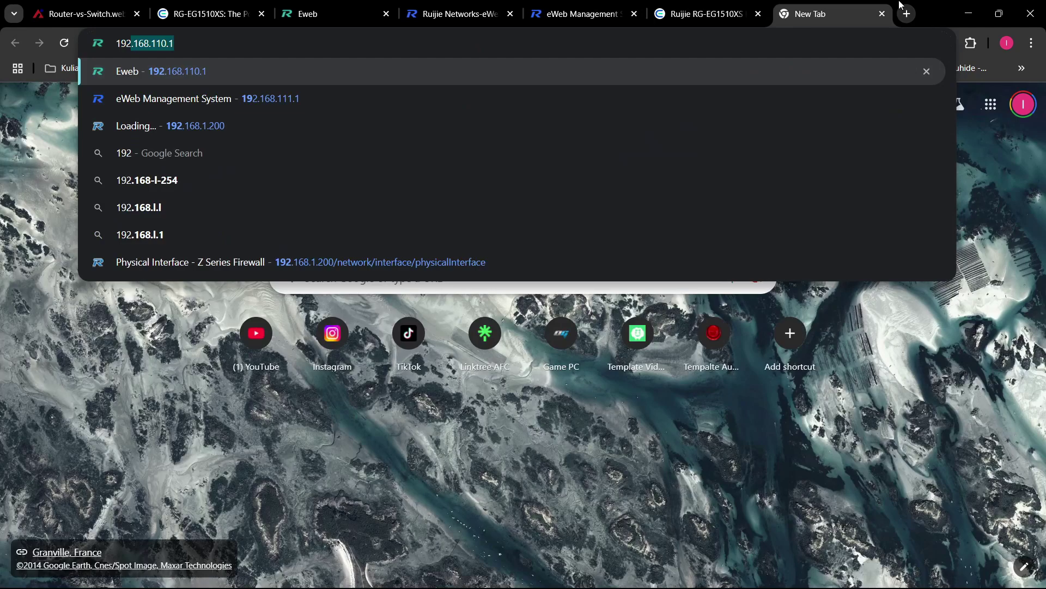
key("Down")
key("Return")
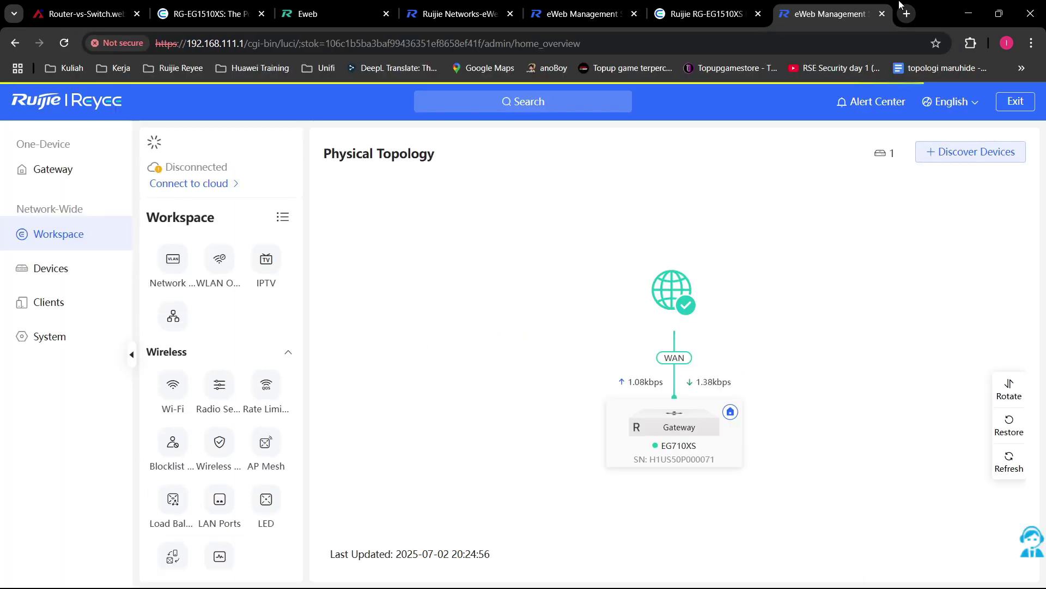
key("ctrl+Page_Up")
key("ctrl+Page_Up")
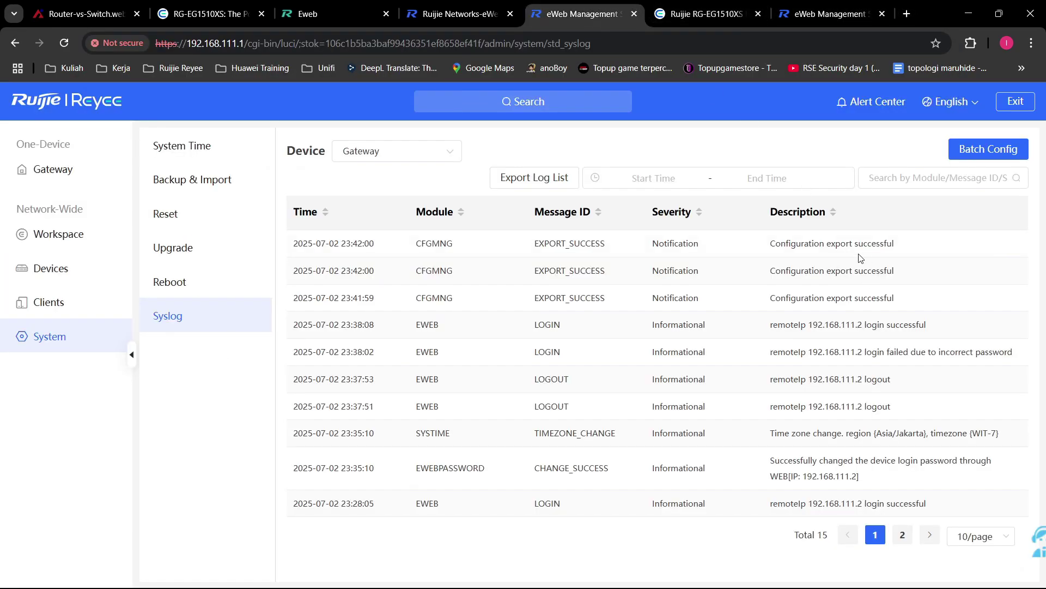
left_click(218, 285)
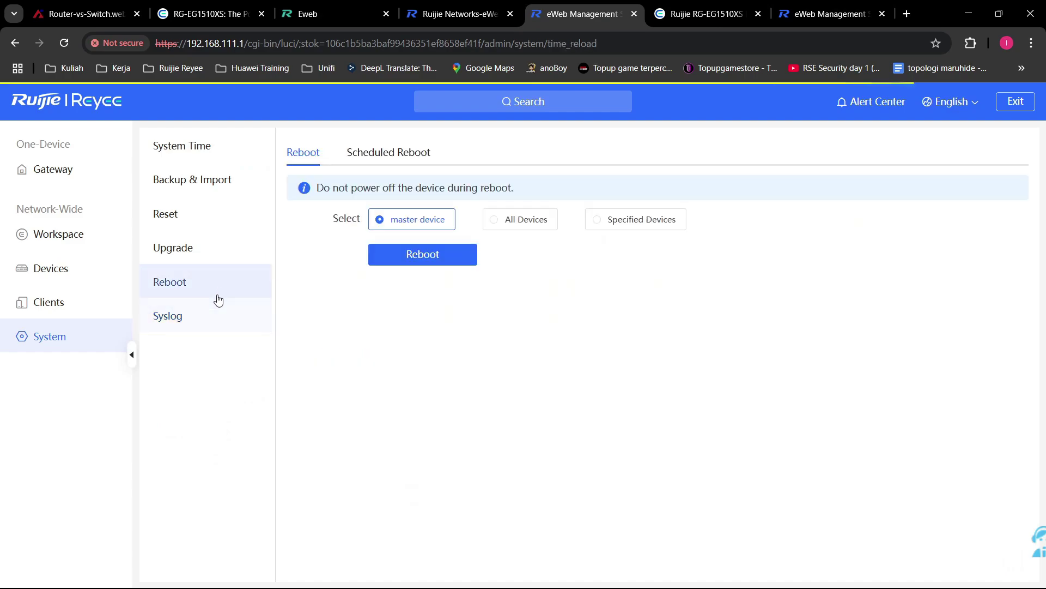
left_click(208, 325)
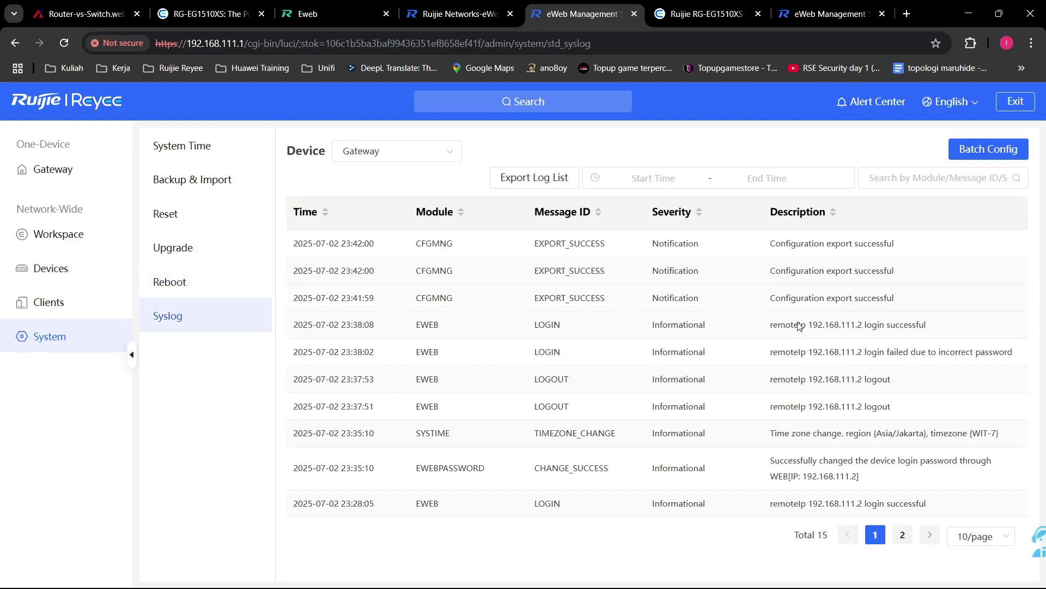
Step: Export the log list as syslog.csv, then reopen System > Syslog in the last eWeb tab
left_click(561, 179)
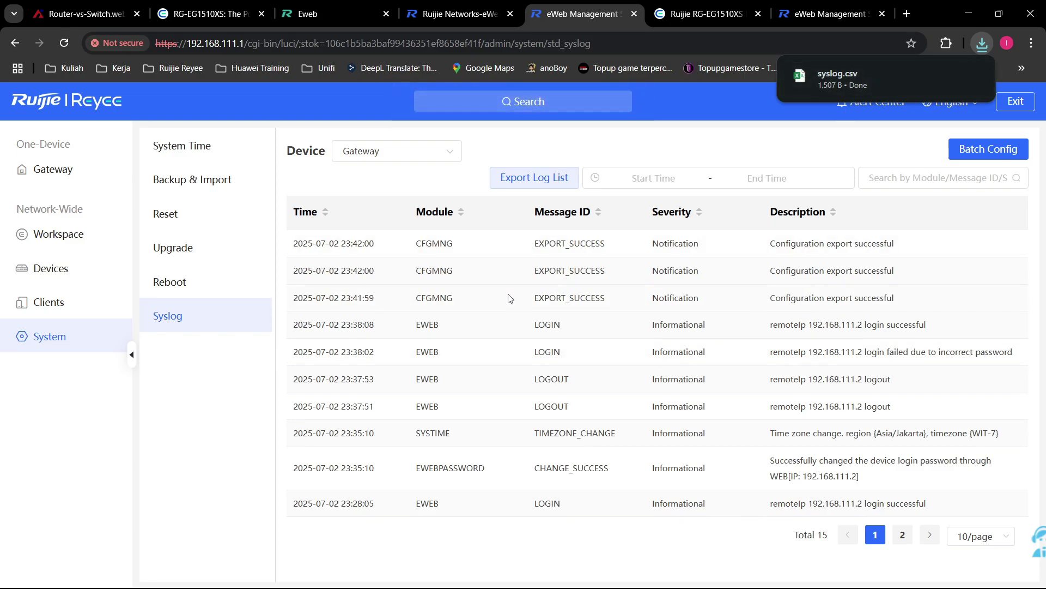
left_click(66, 50)
left_click(66, 51)
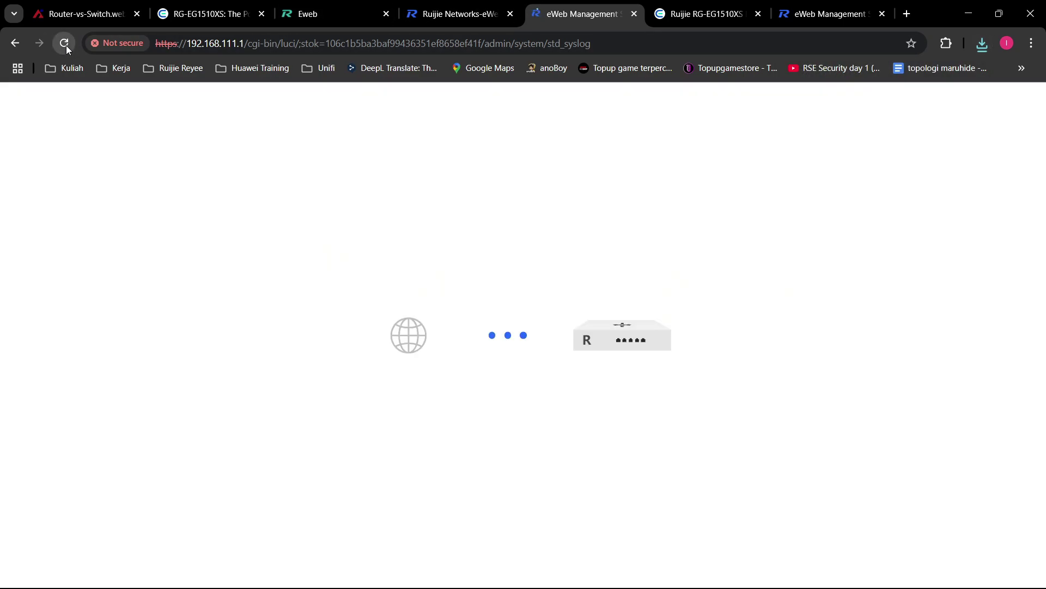
left_click(783, 6)
left_click(96, 346)
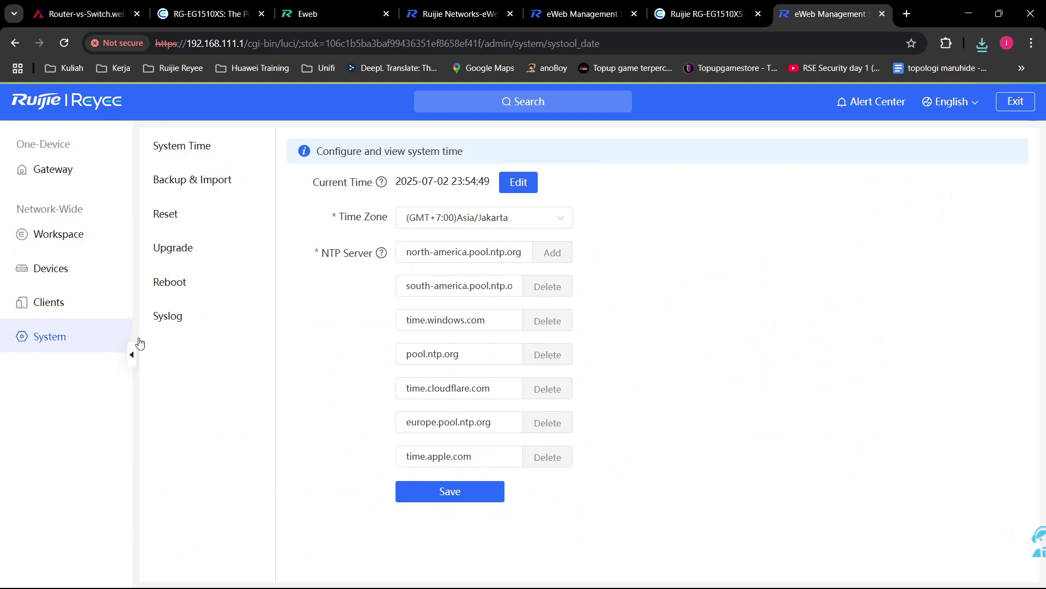
left_click(215, 323)
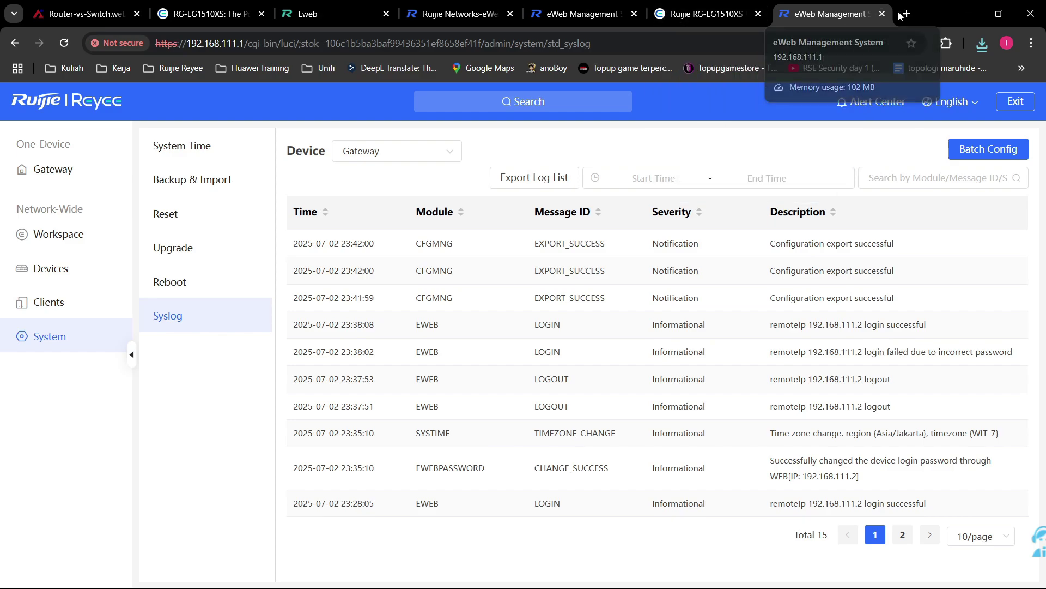
Step: Close the duplicate eWeb management and EG710XS login tabs
left_click(883, 13)
left_click(645, 5)
left_click(586, 14)
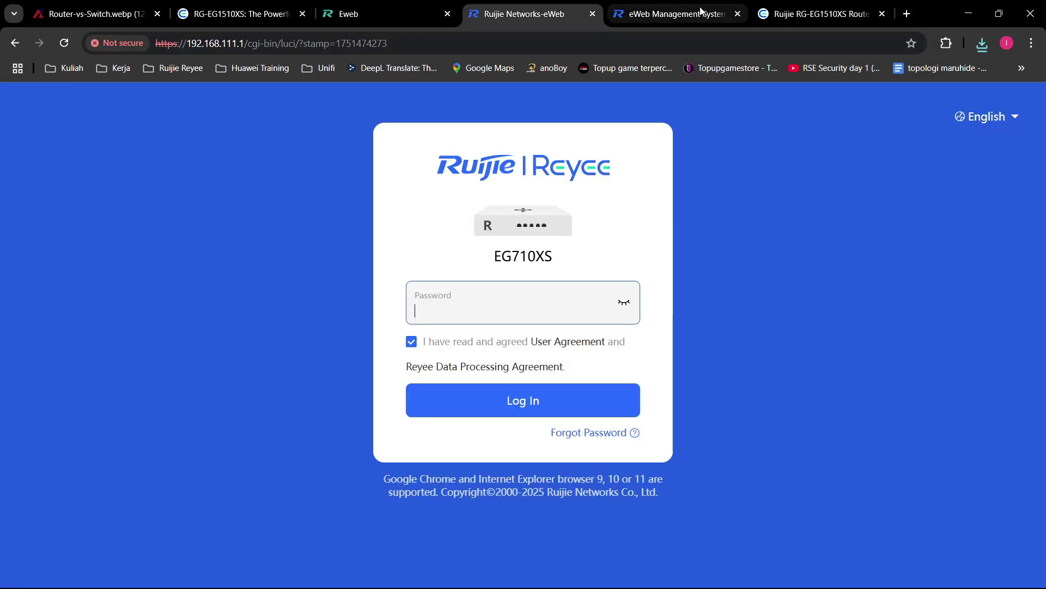
left_click(593, 14)
left_click(594, 14)
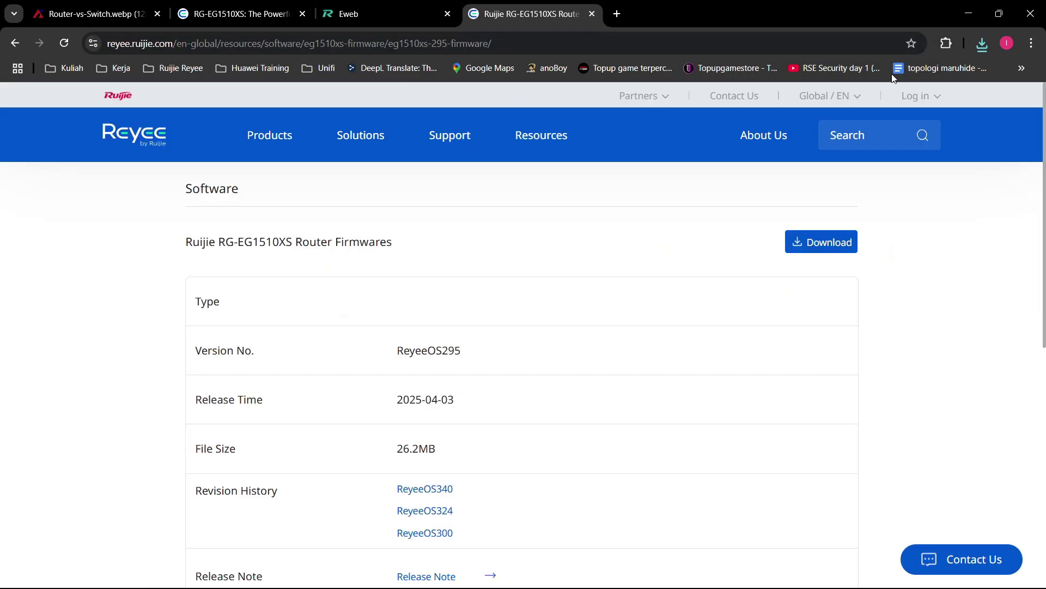
Step: Log into the gateway at 192.168.111.1 in a new tab with the admin password
left_click(613, 13)
type("192.168.111.1")
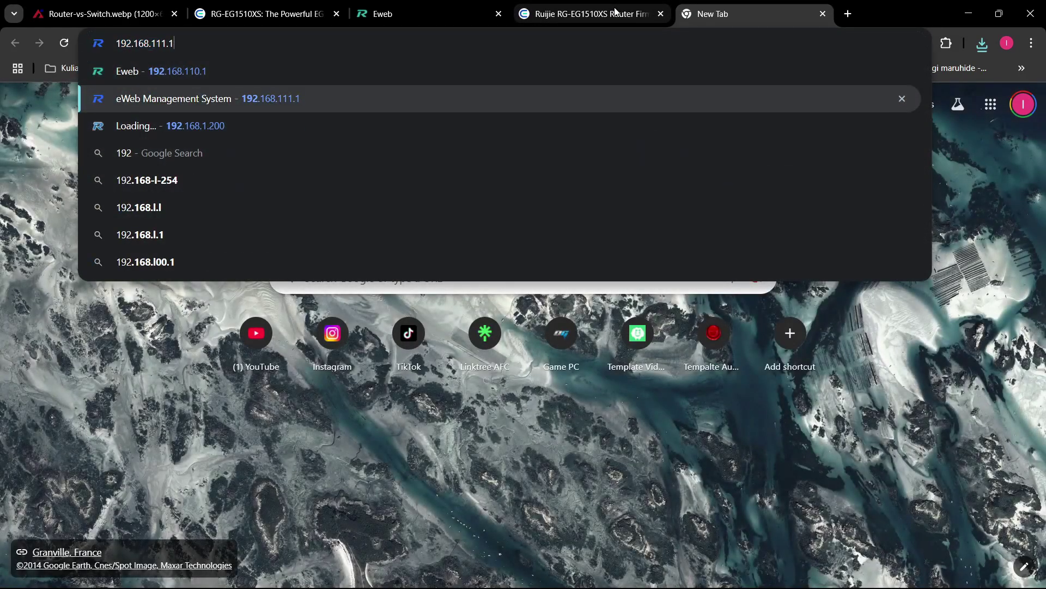
key("Return")
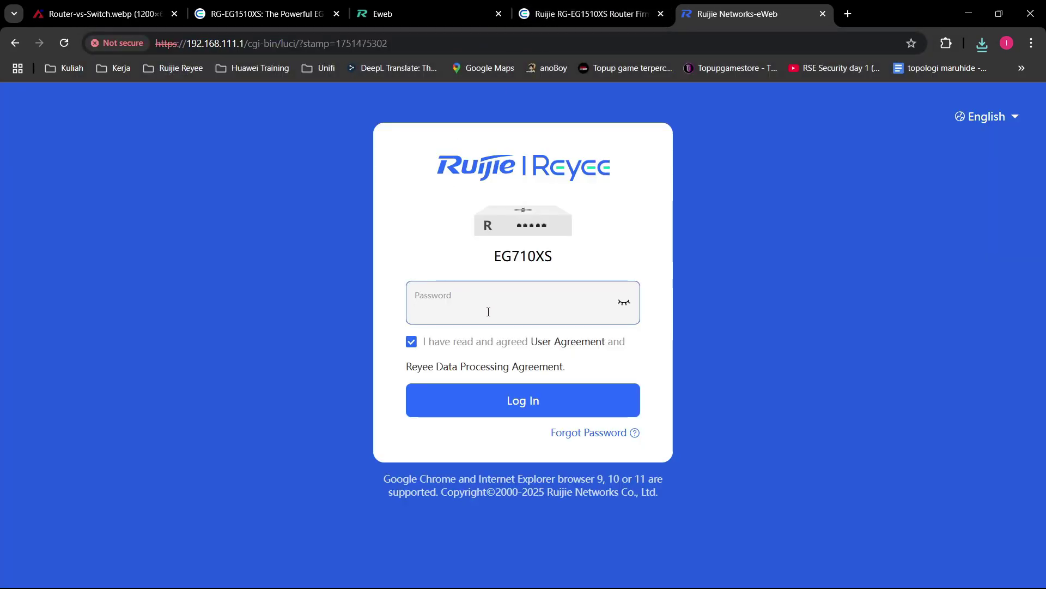
type("a")
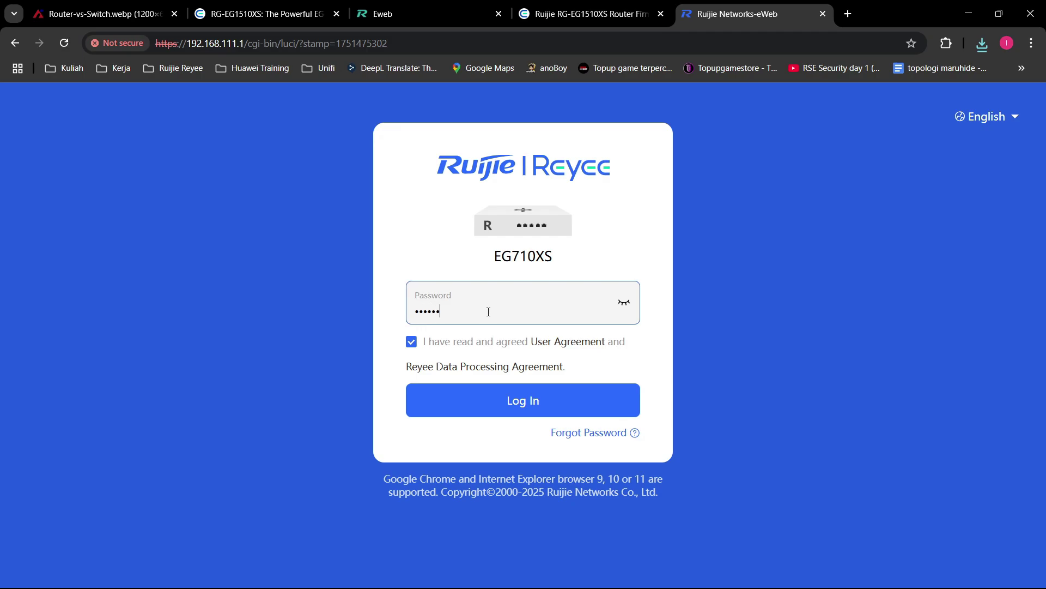
key("Return")
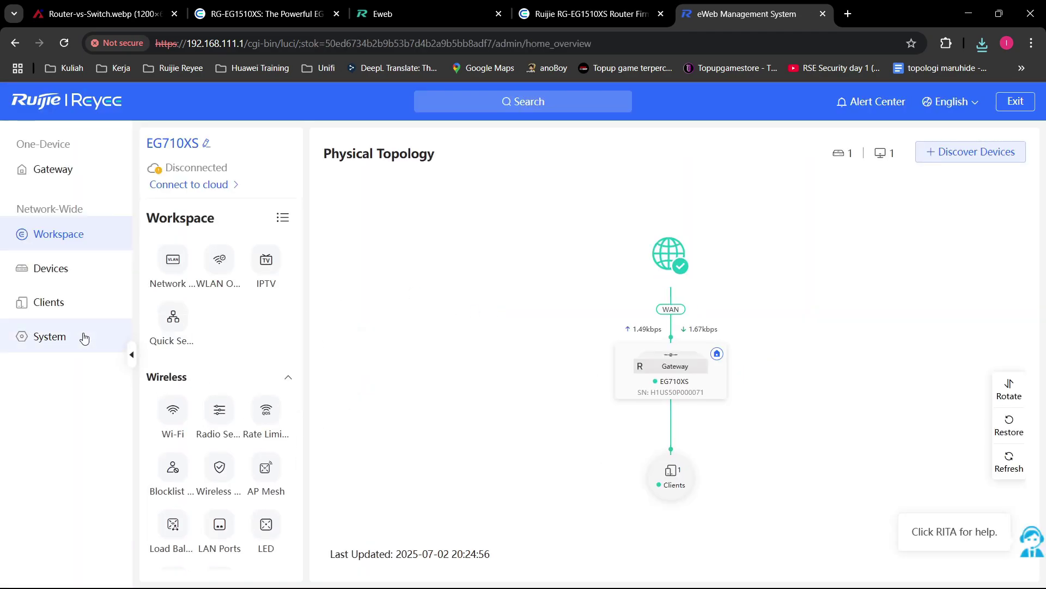
Step: Open the system log under System settings and read its two newest entries
left_click(81, 334)
left_click(201, 317)
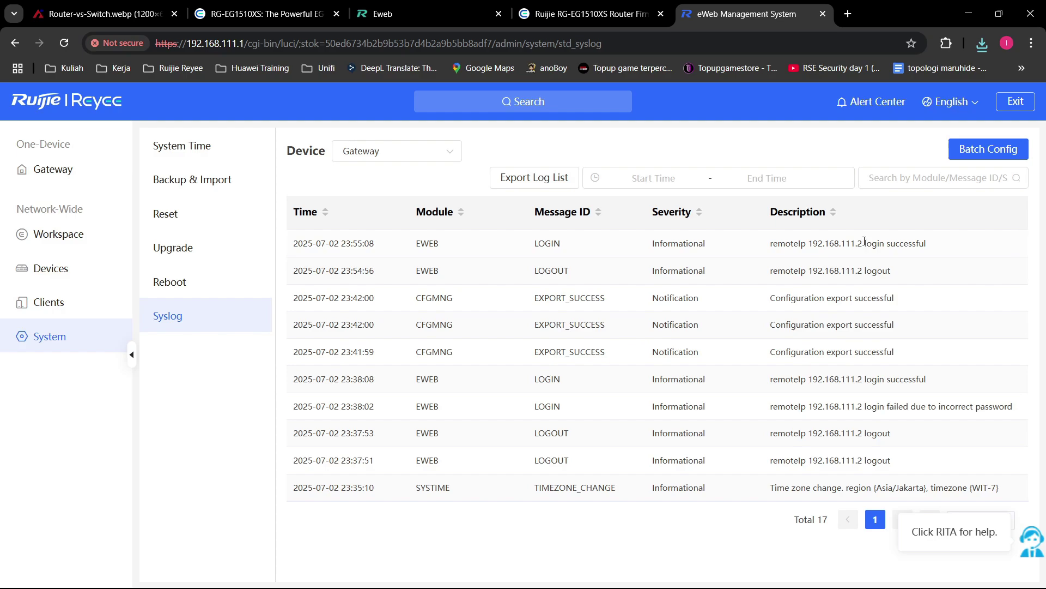
left_click_drag(907, 277, 467, 215)
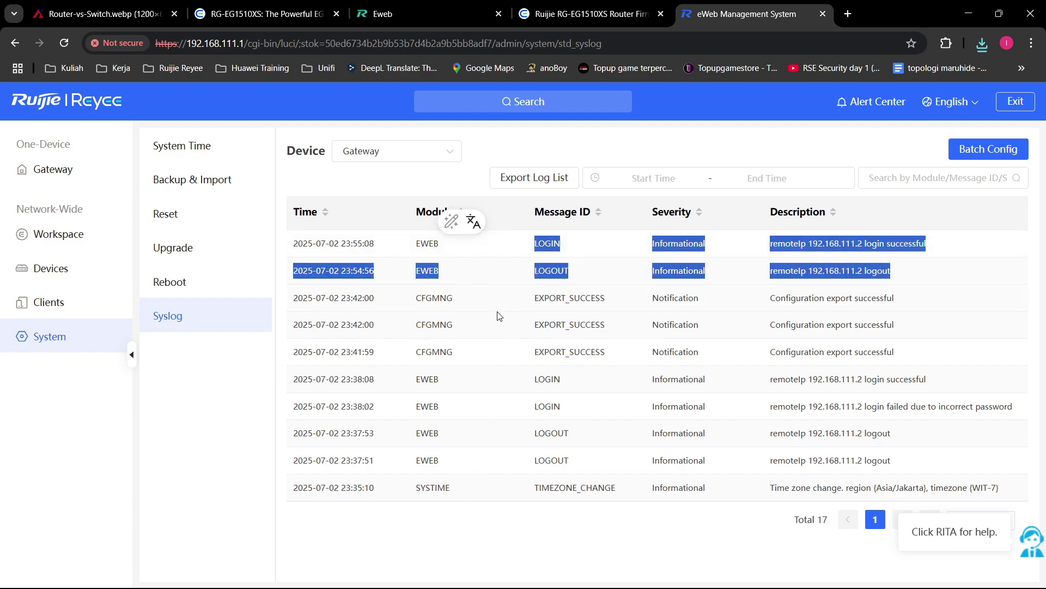
left_click(886, 271)
left_click_drag(887, 272, 295, 240)
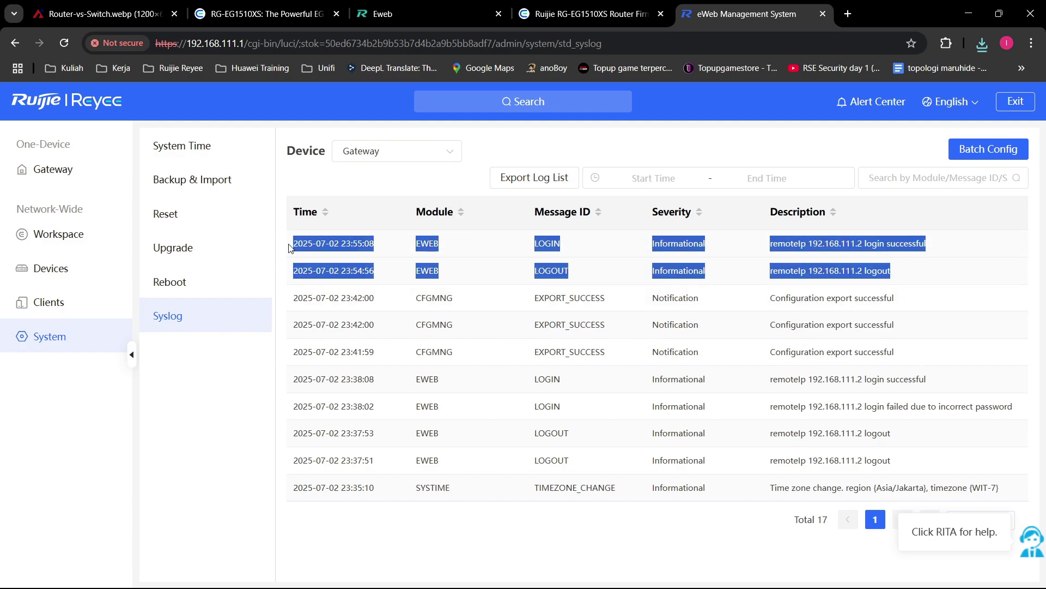
left_click(420, 341)
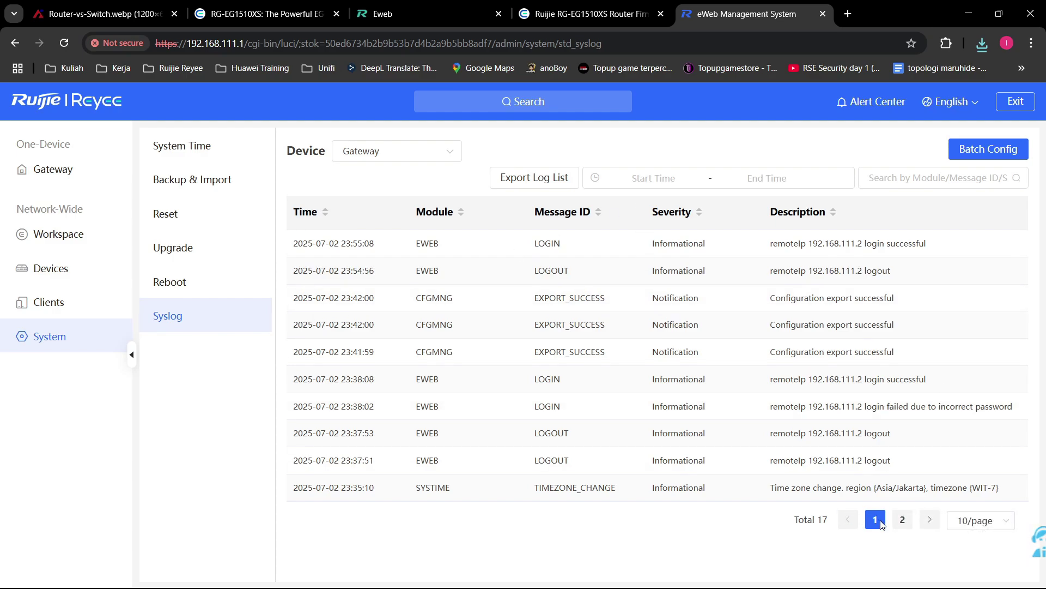
Step: Review page 2 of the log's LAN0 port up/down entries, return to page 1, then list online clients
left_click(902, 523)
left_click_drag(948, 409, 790, 286)
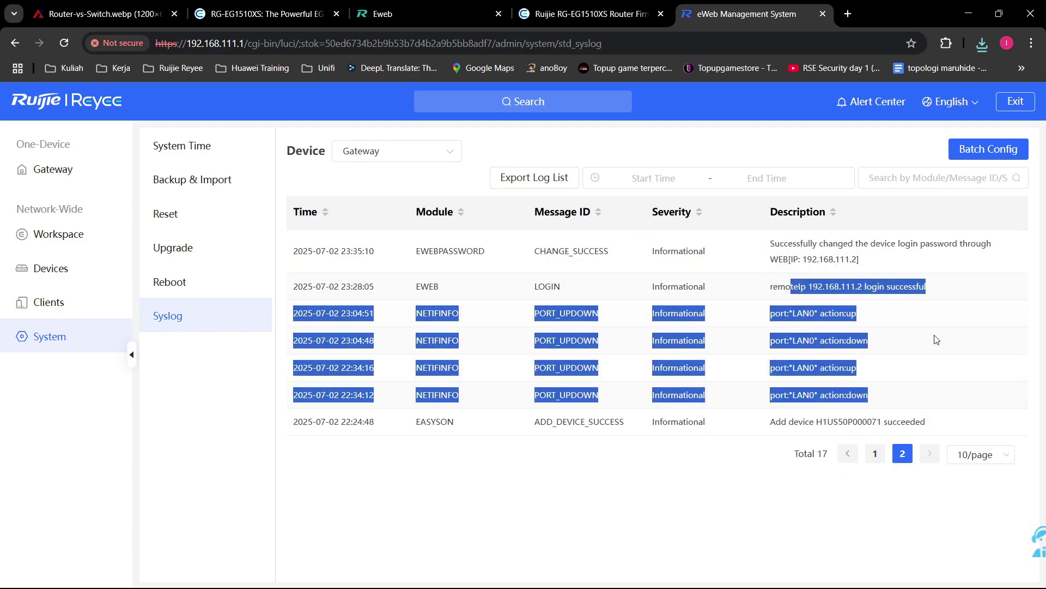
left_click(881, 398)
left_click_drag(881, 397, 719, 288)
left_click(977, 307)
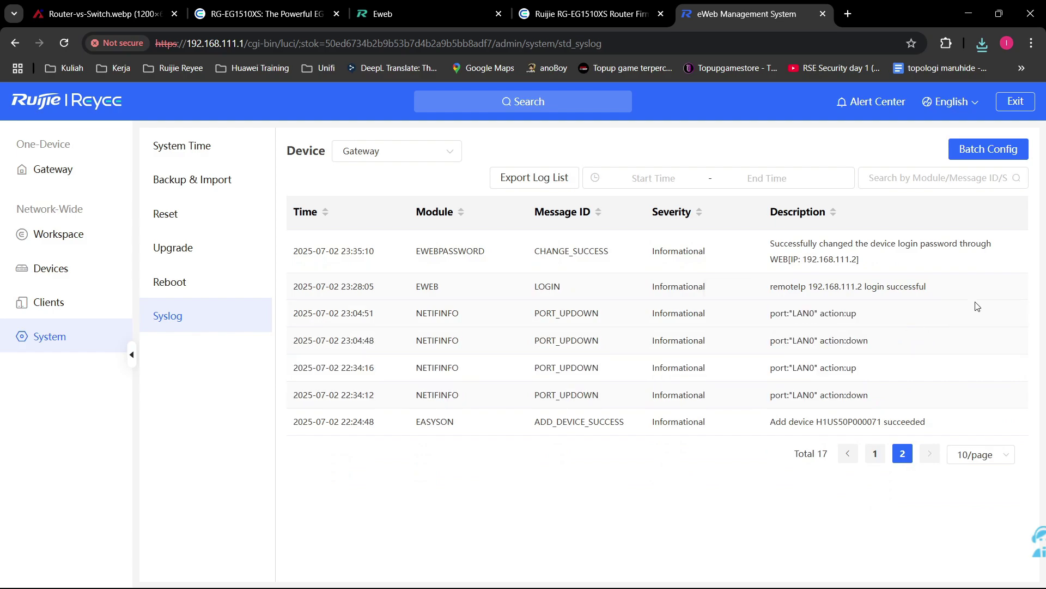
left_click_drag(879, 392, 801, 264)
left_click(875, 453)
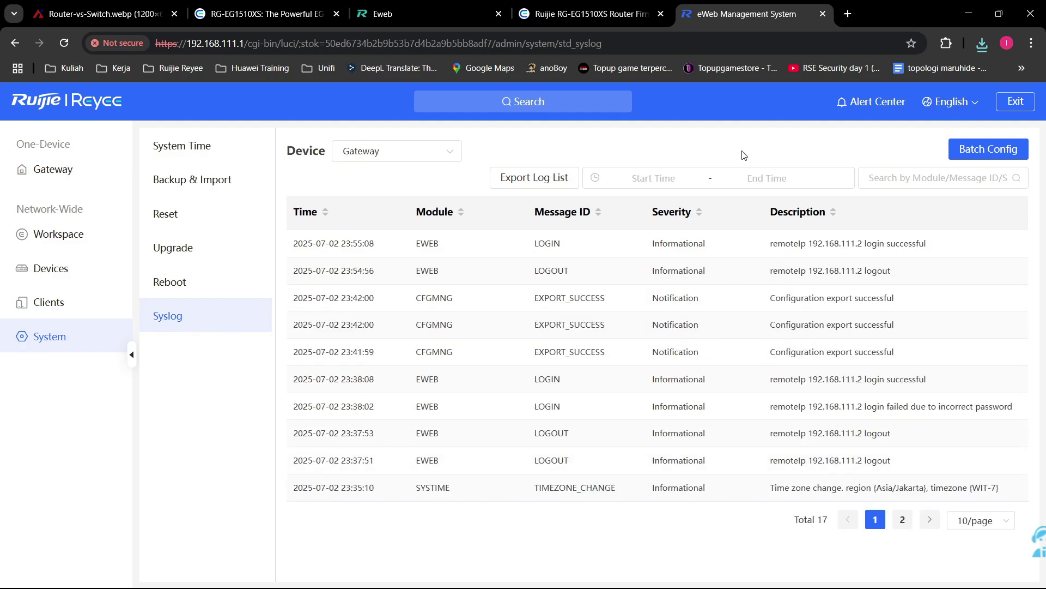
left_click(50, 306)
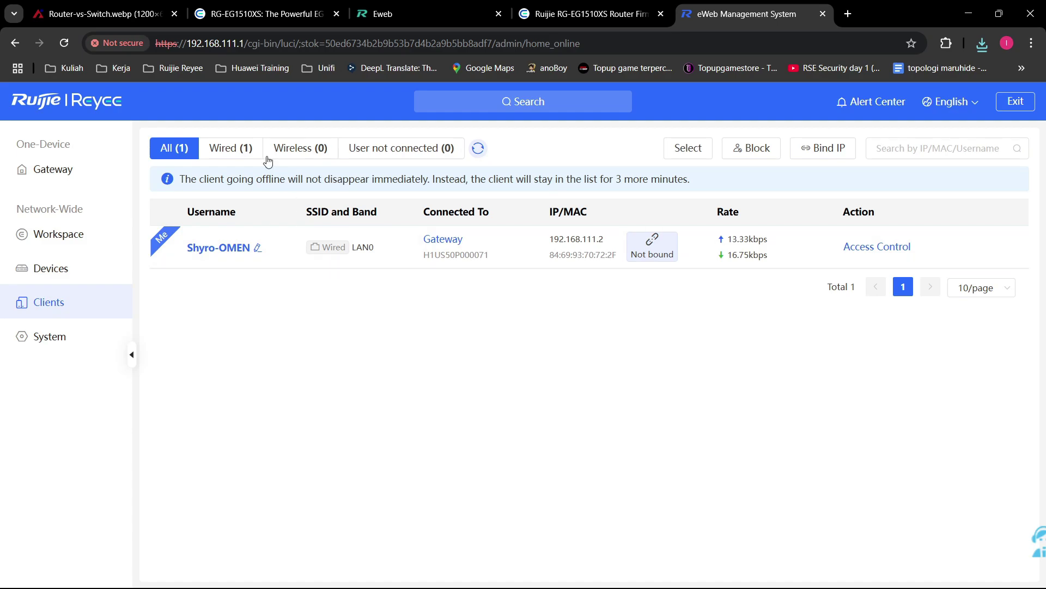
Step: Filter the Clients list to the Wired (1) clients only
left_click(248, 150)
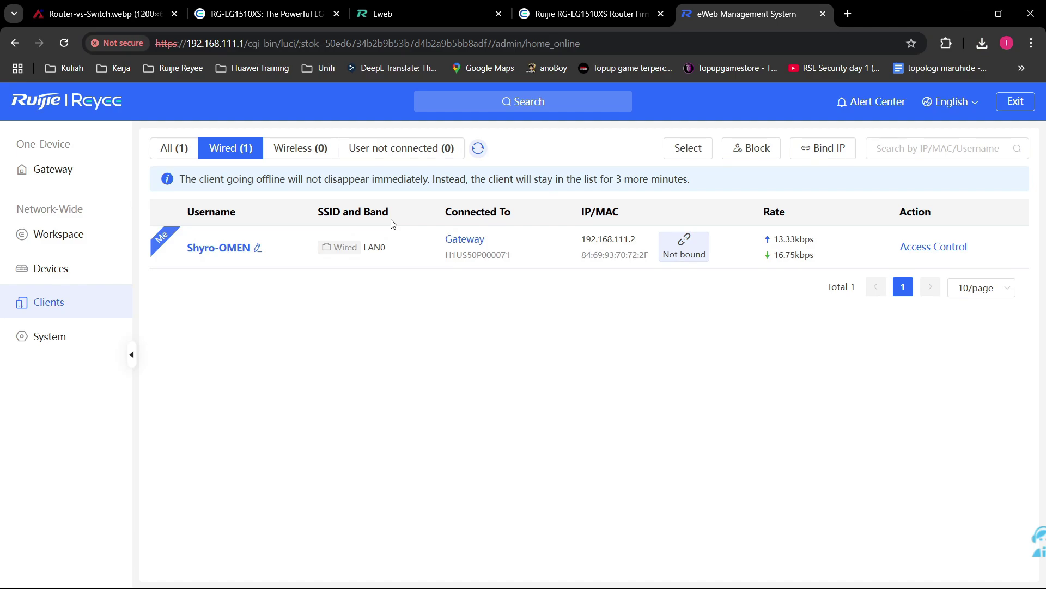
Step: Switch to the Ruijie RG-EG1510XS Router Firmware browser tab
left_click(589, 14)
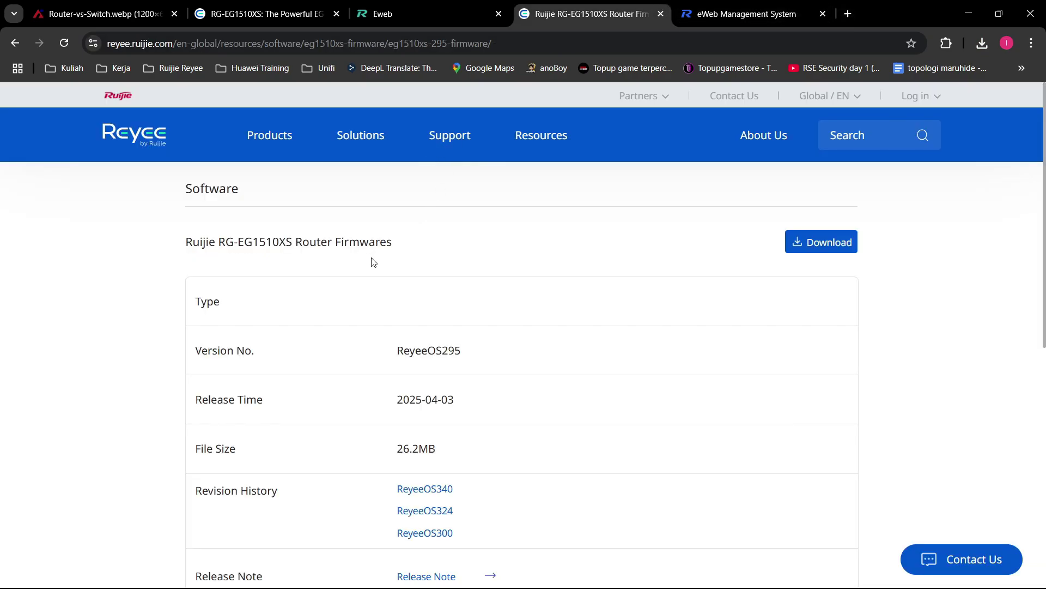
Step: Browse the Products menu's Wireless subcategories, ending on Switches models like RG-NBS7006 and RG-NBS5200
mouse_move(252, 140)
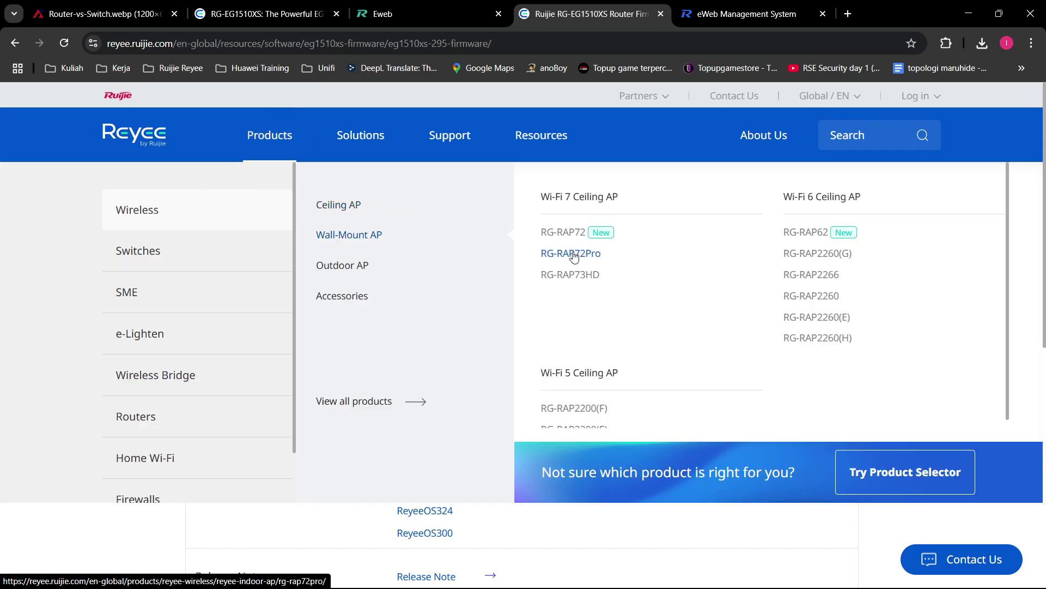
mouse_move(362, 239)
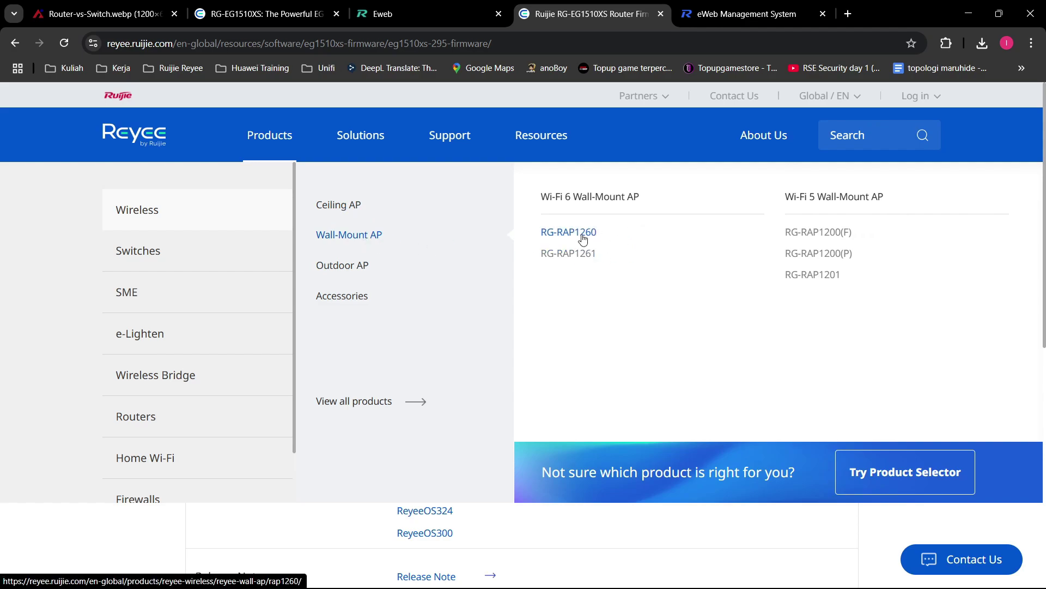
mouse_move(362, 264)
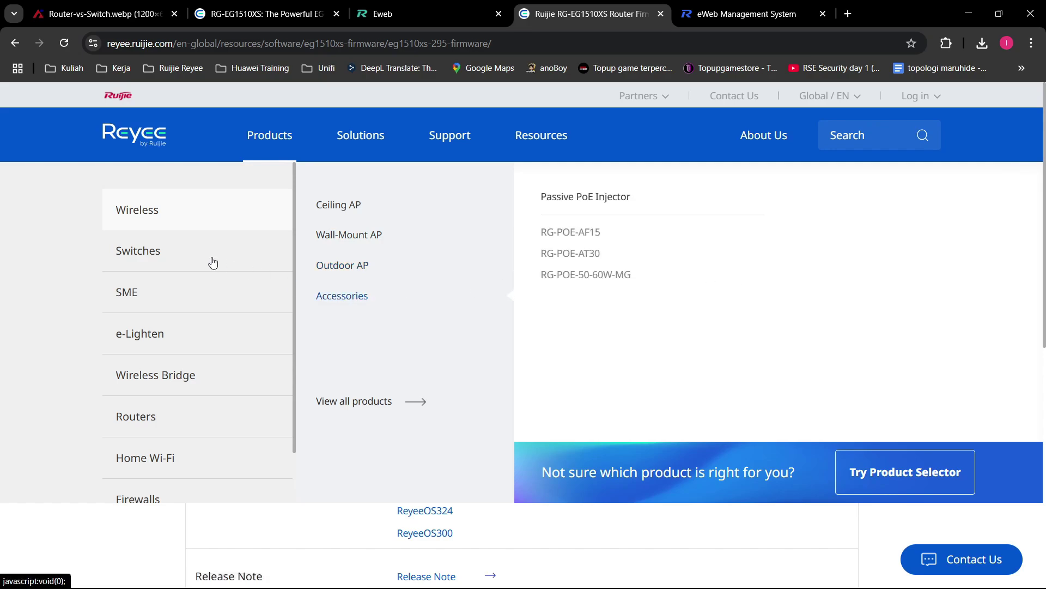
mouse_move(155, 248)
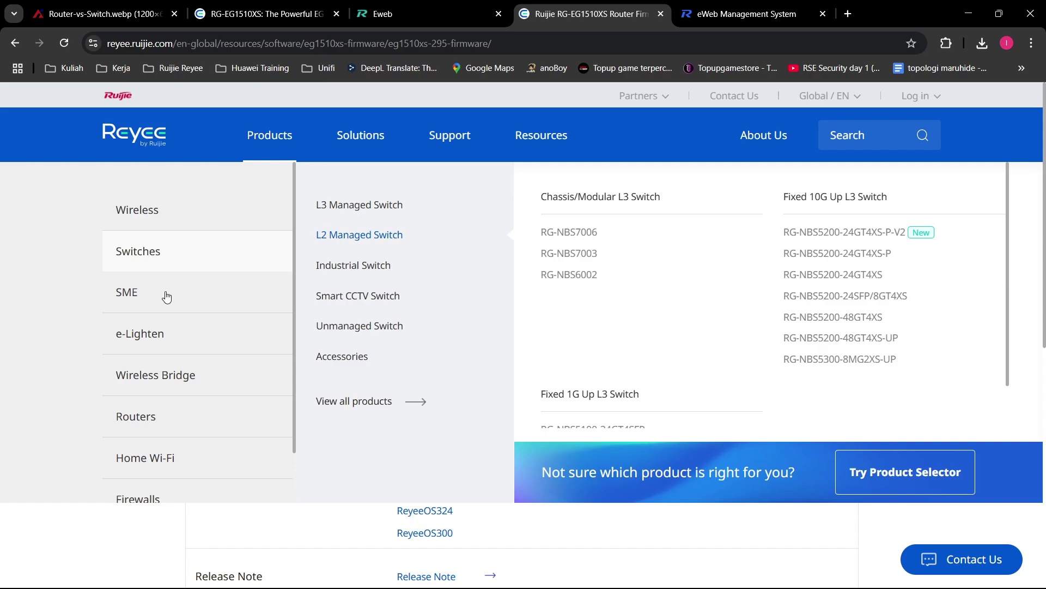
Step: View the Wireless Bridge EST series and the Routers NBR and EG series in the Products menu
mouse_move(166, 303)
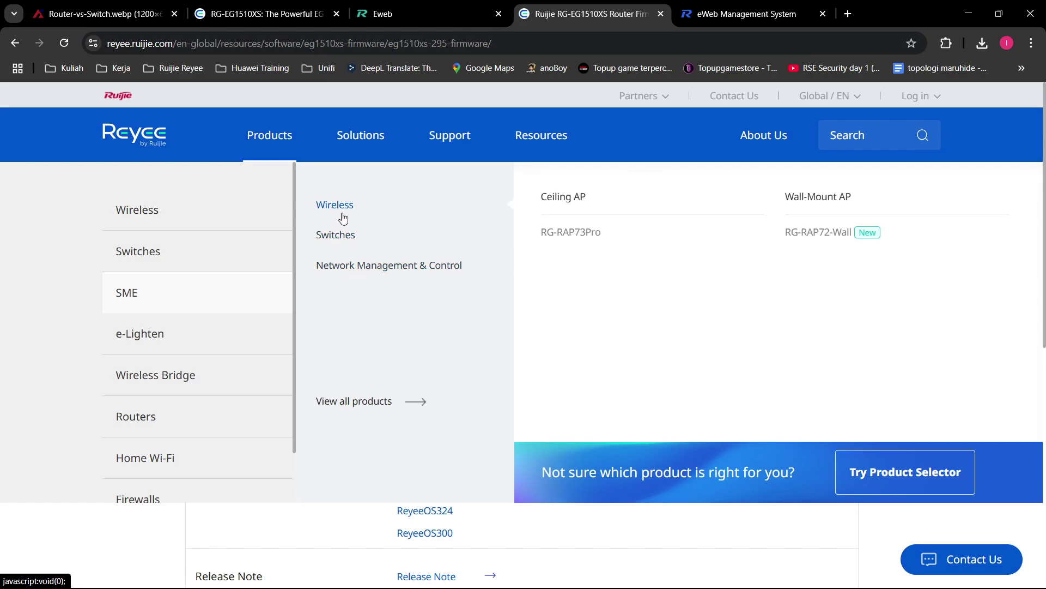
mouse_move(193, 347)
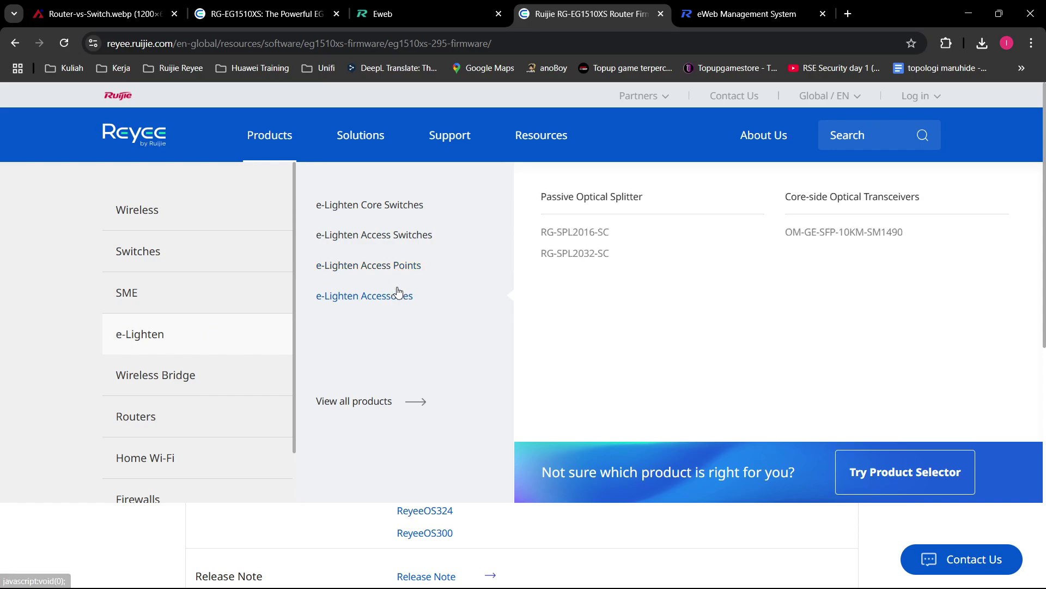
mouse_move(400, 212)
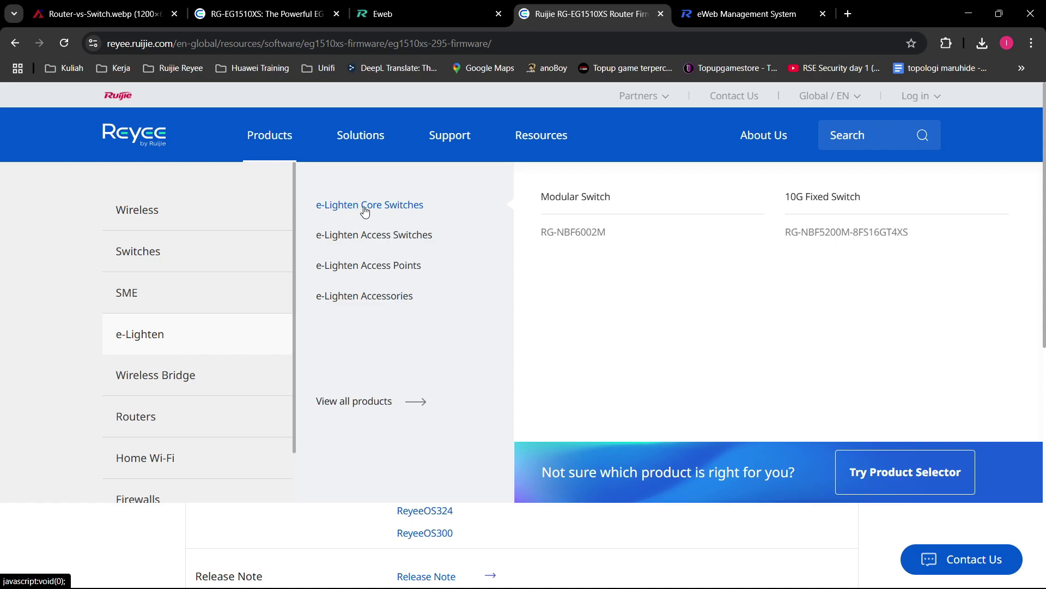
mouse_move(182, 380)
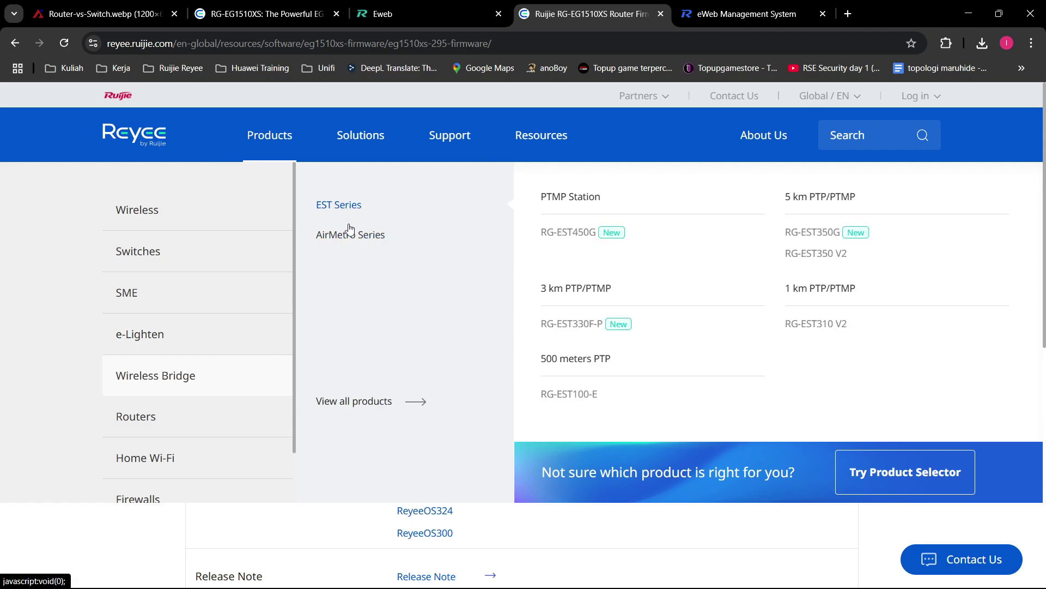
mouse_move(184, 417)
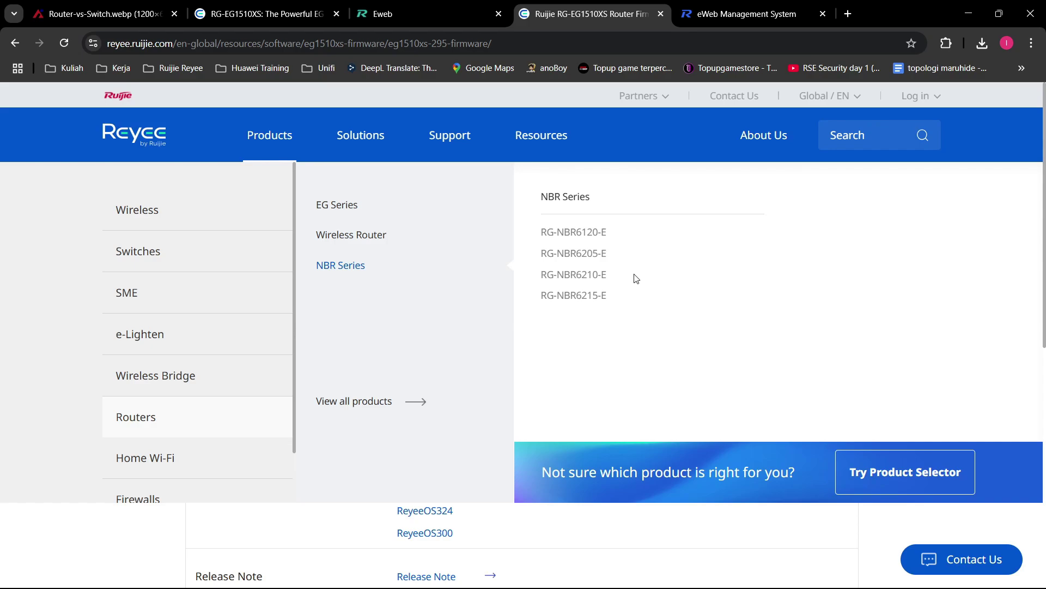
mouse_move(345, 209)
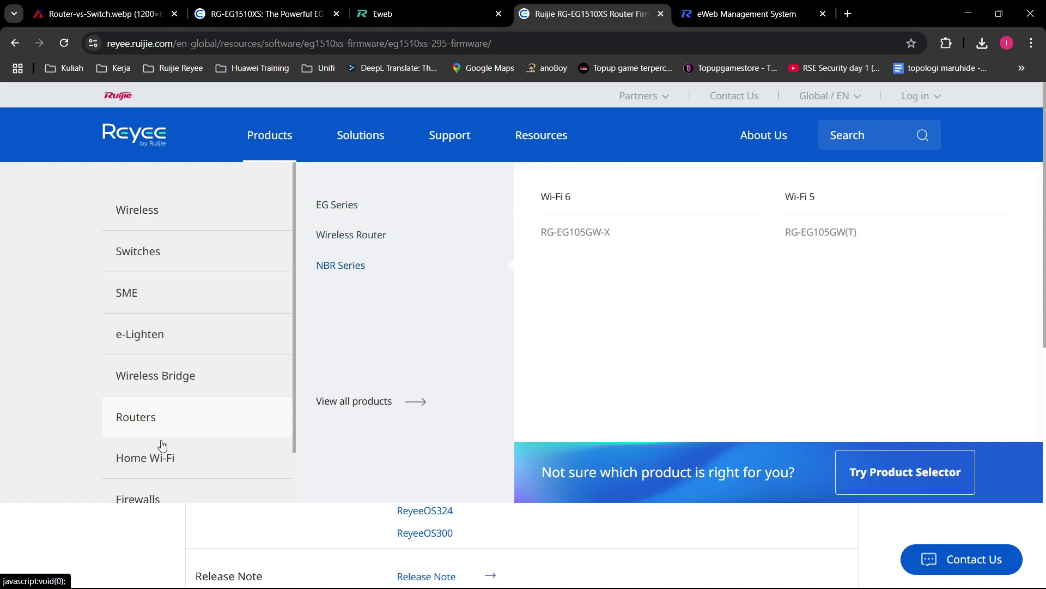
Step: View the Home Wi-Fi and Firewalls product lists, then close the menu to reveal the RG-EG1510XS firmware page
mouse_move(147, 458)
mouse_move(363, 233)
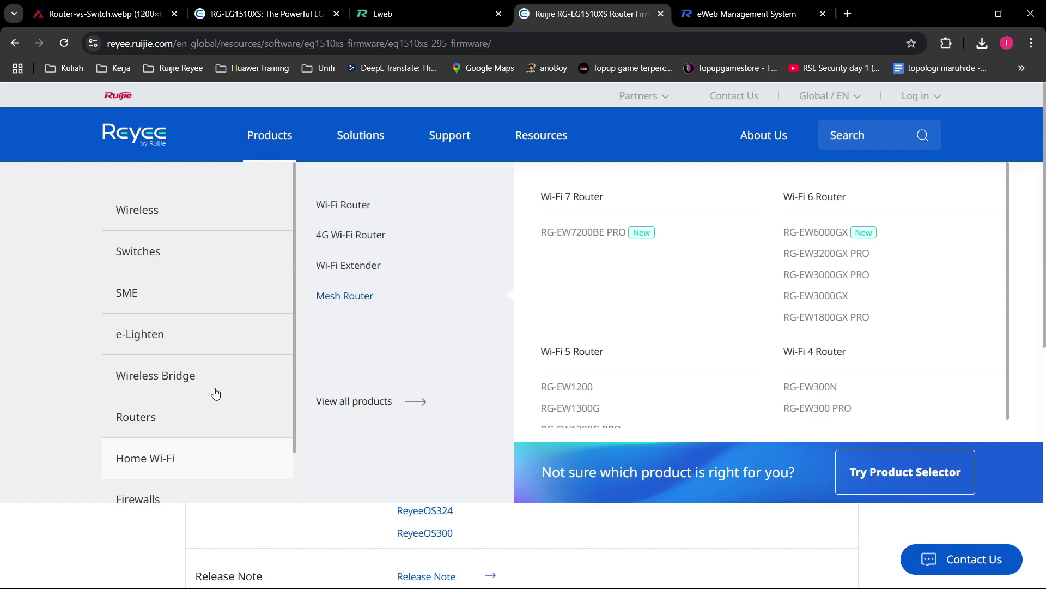
scroll(163, 431, "down", 1)
mouse_move(164, 436)
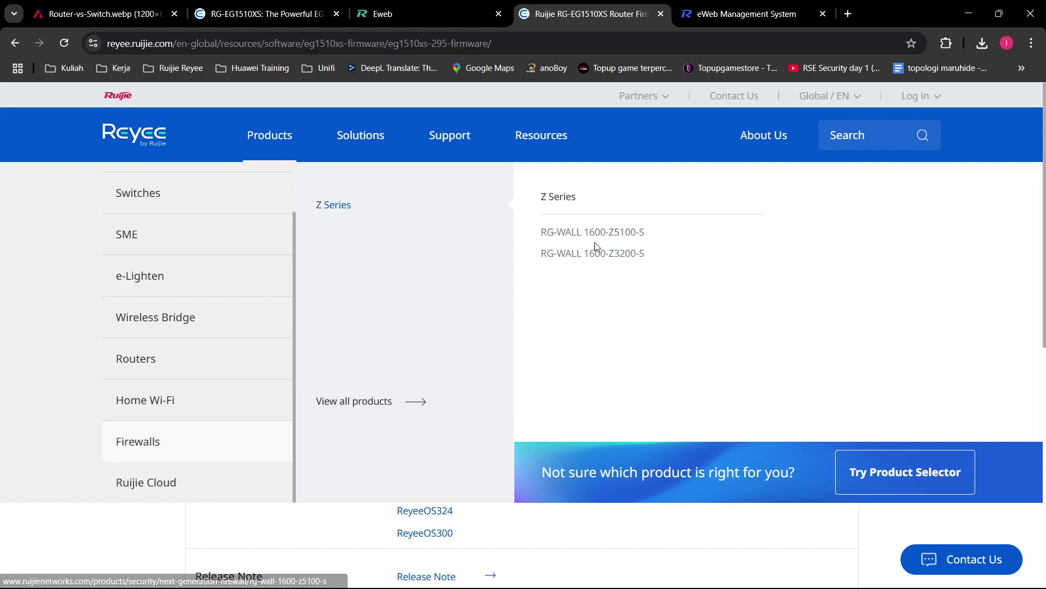
scroll(218, 270, "up", 1)
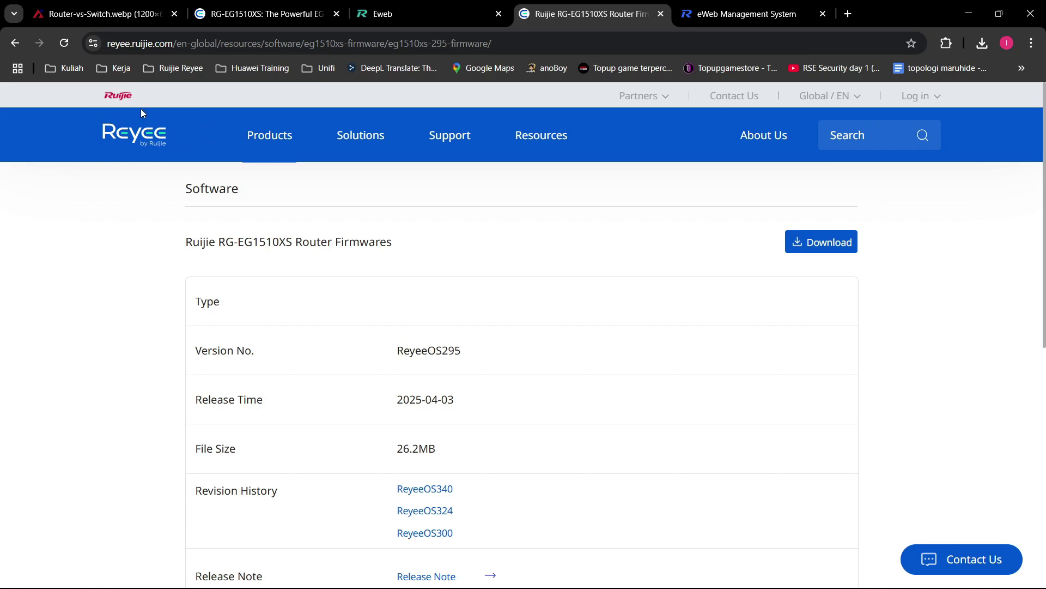
Step: Go to the Ruijie Networks homepage and browse its switch, wireless and software product categories
left_click(118, 96)
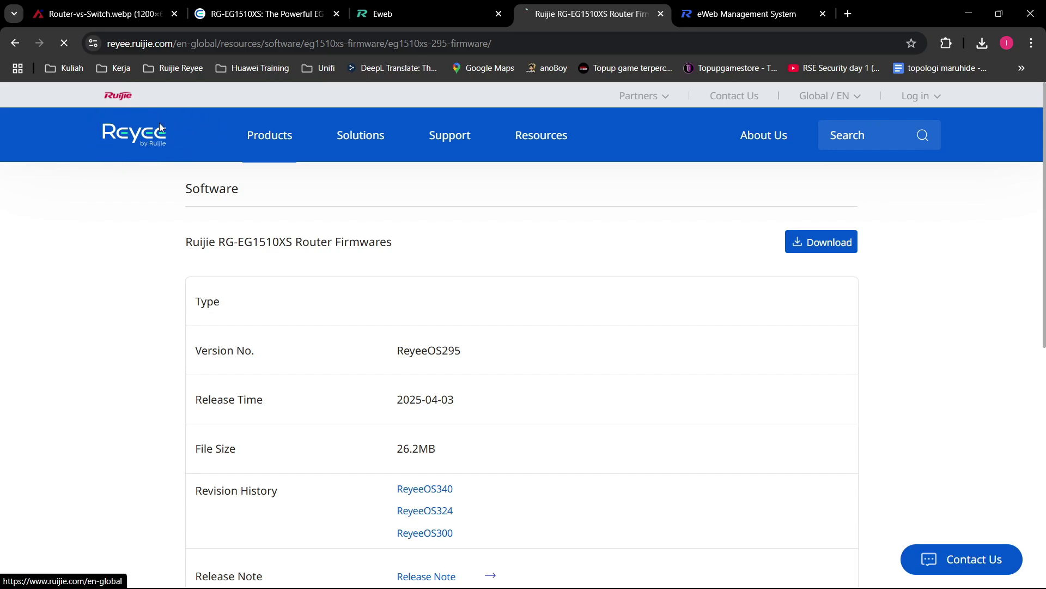
mouse_move(271, 144)
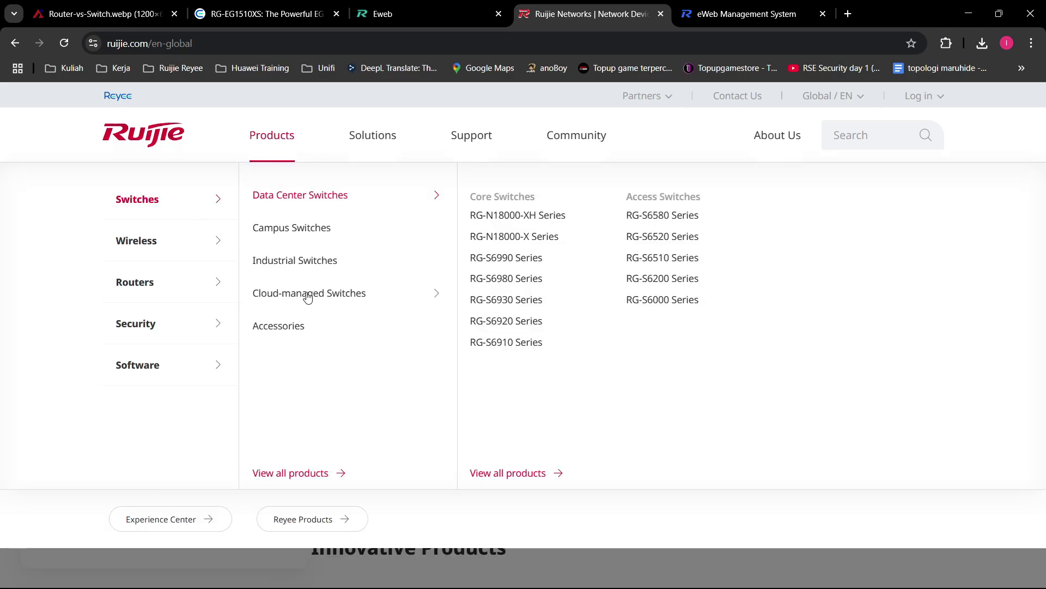
mouse_move(349, 297)
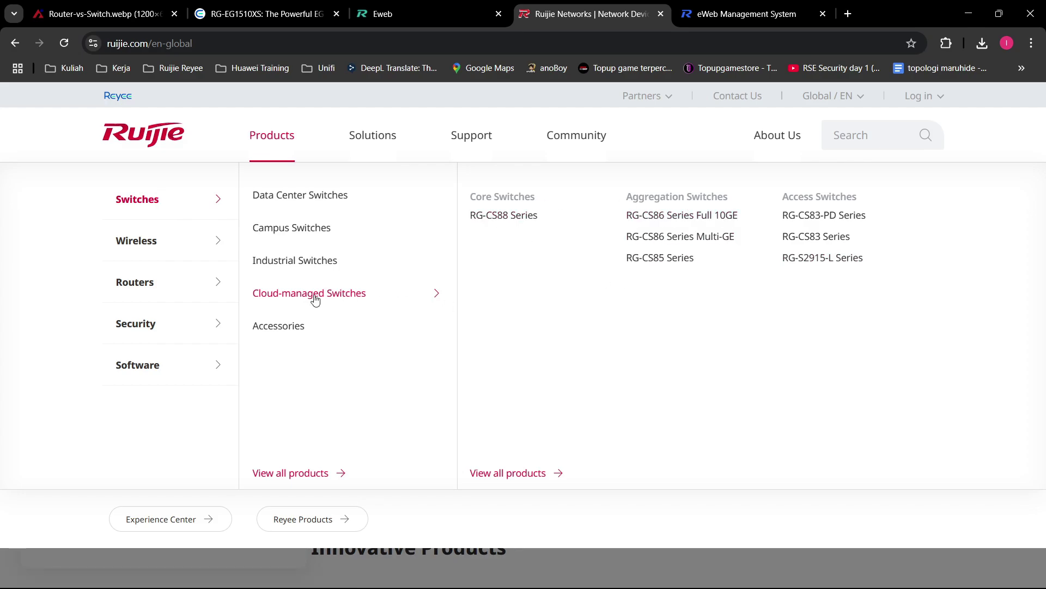
mouse_move(198, 240)
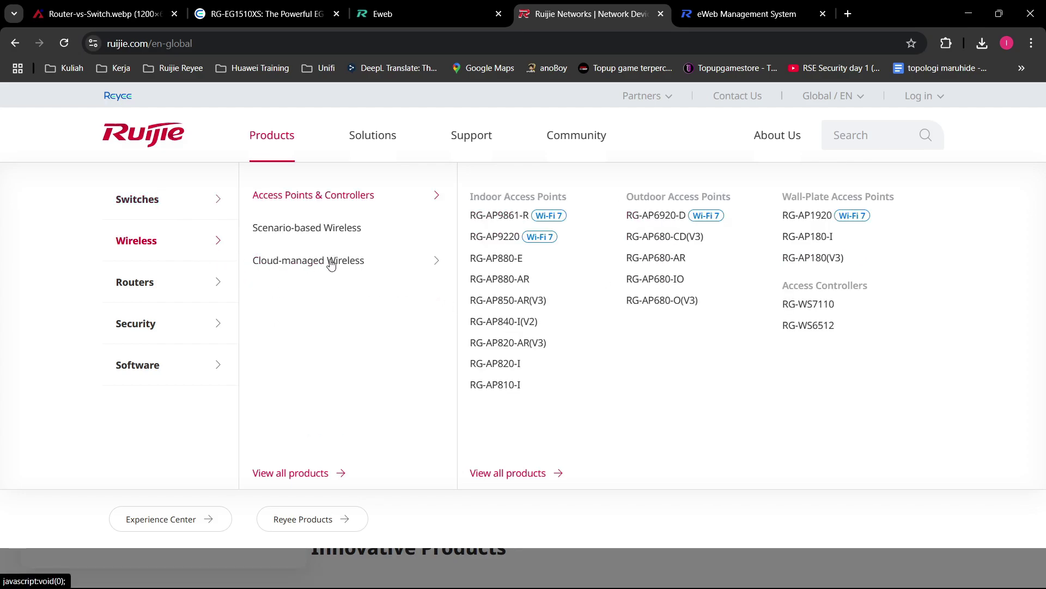
mouse_move(327, 264)
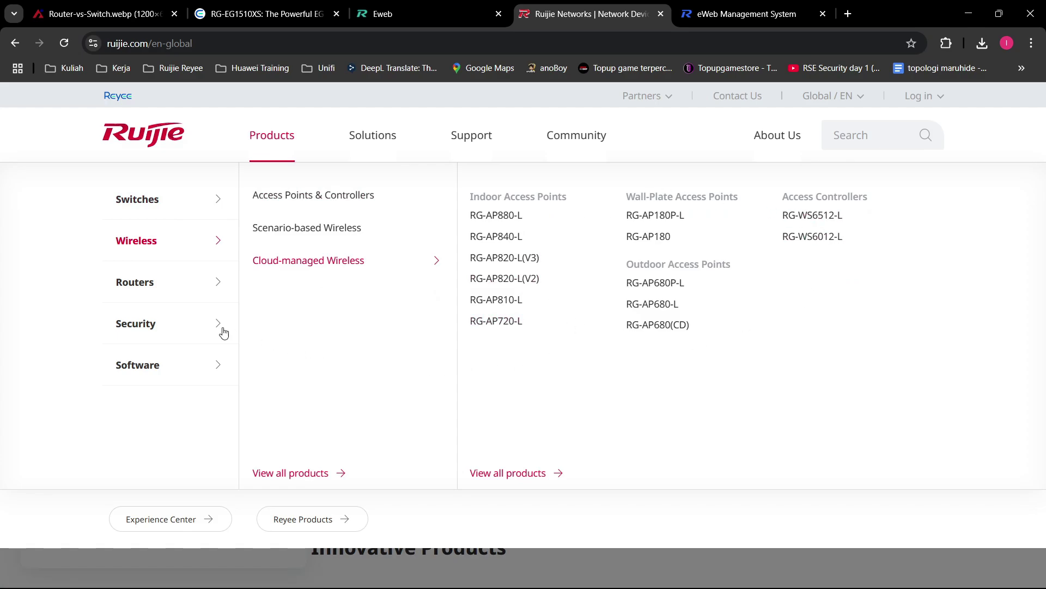
mouse_move(170, 282)
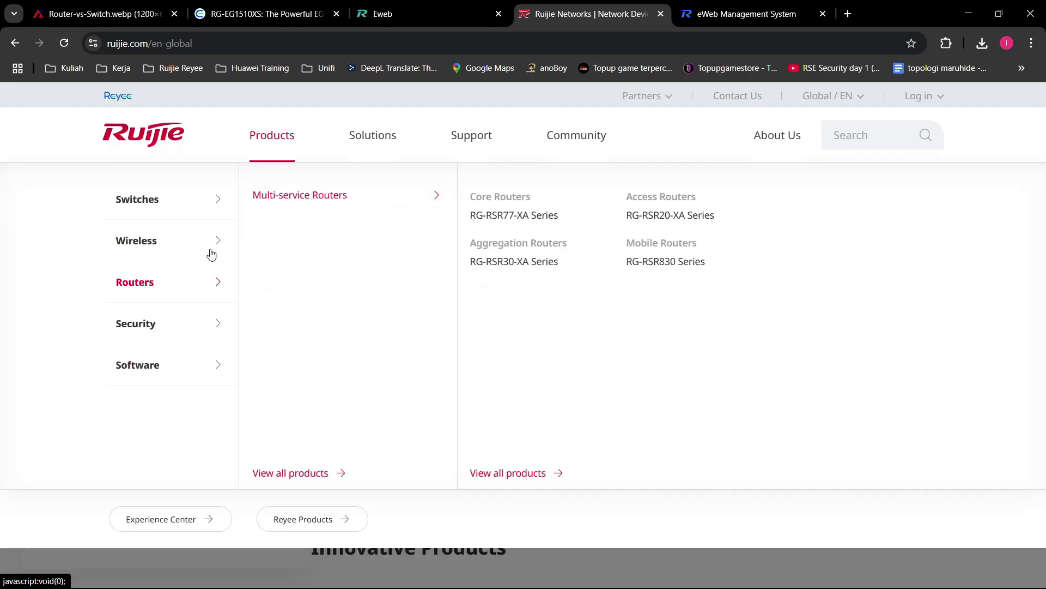
mouse_move(168, 338)
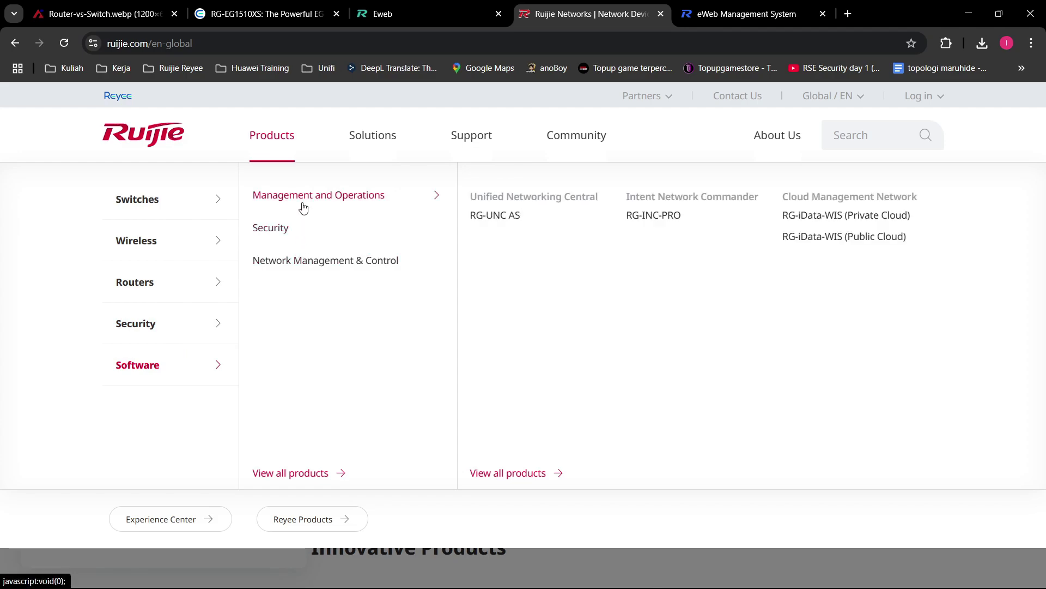
mouse_move(158, 212)
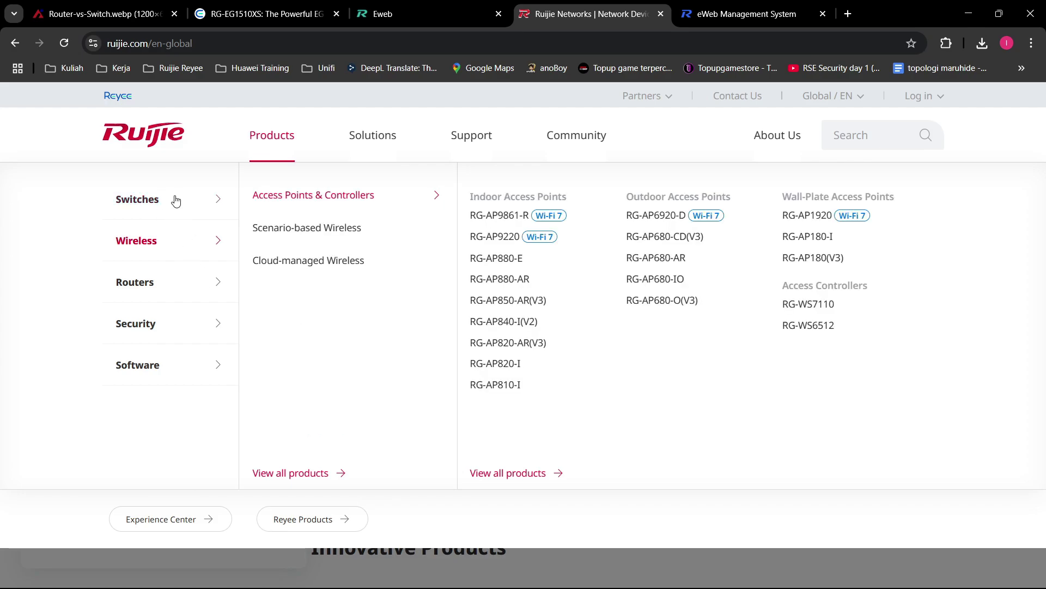
mouse_move(390, 325)
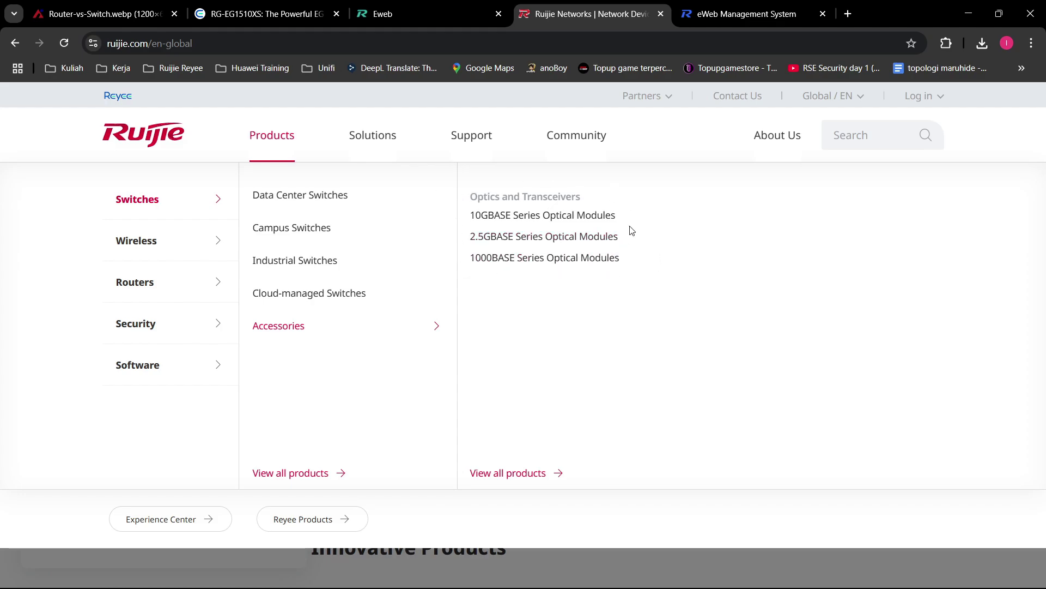
Step: Close the product listing, visit the Reyee homepage, and return to the eWeb client list
left_click(592, 267)
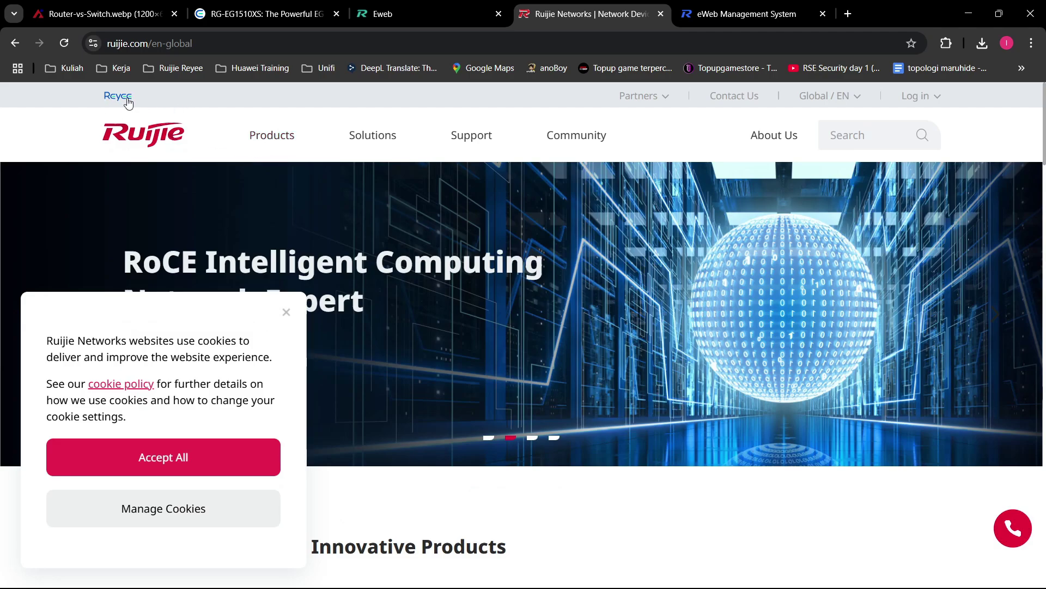
left_click(123, 97)
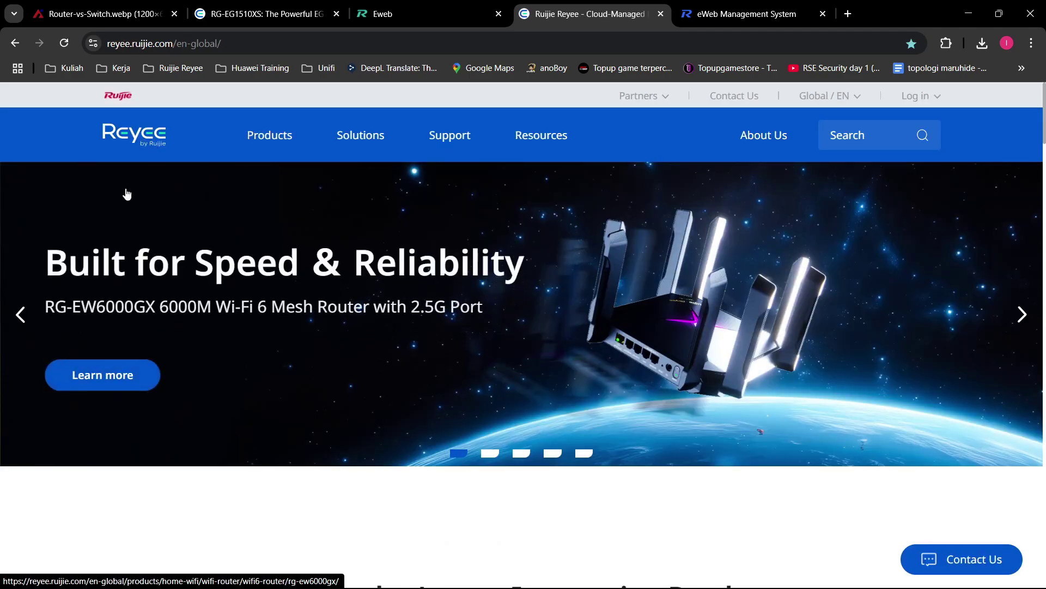
left_click(420, 14)
left_click(726, 6)
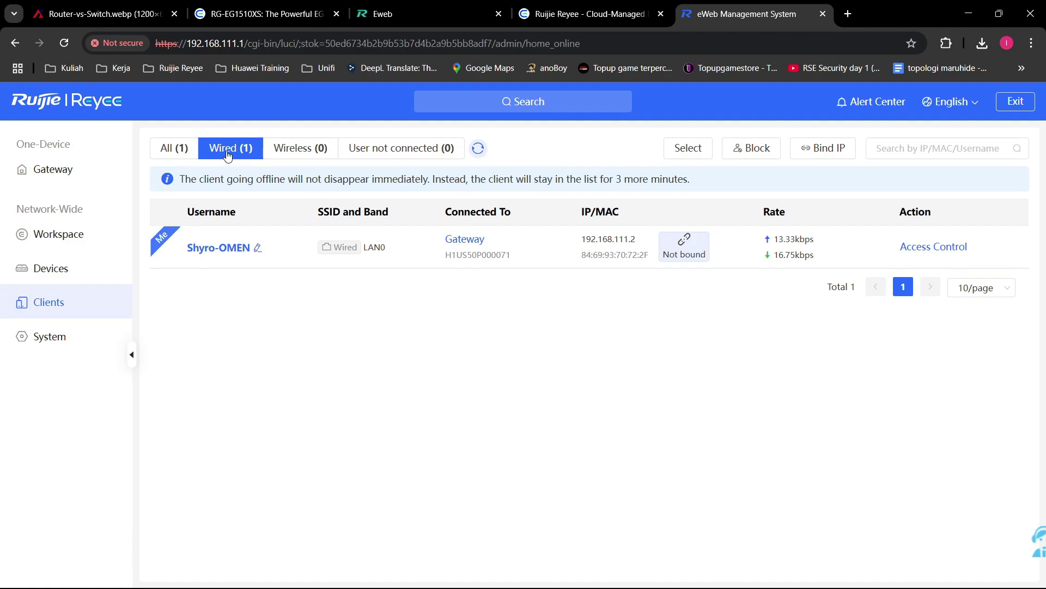
Step: Show the Devices page listing the EG710XS master gateway at 192.168.110.225
left_click_drag(330, 252, 402, 253)
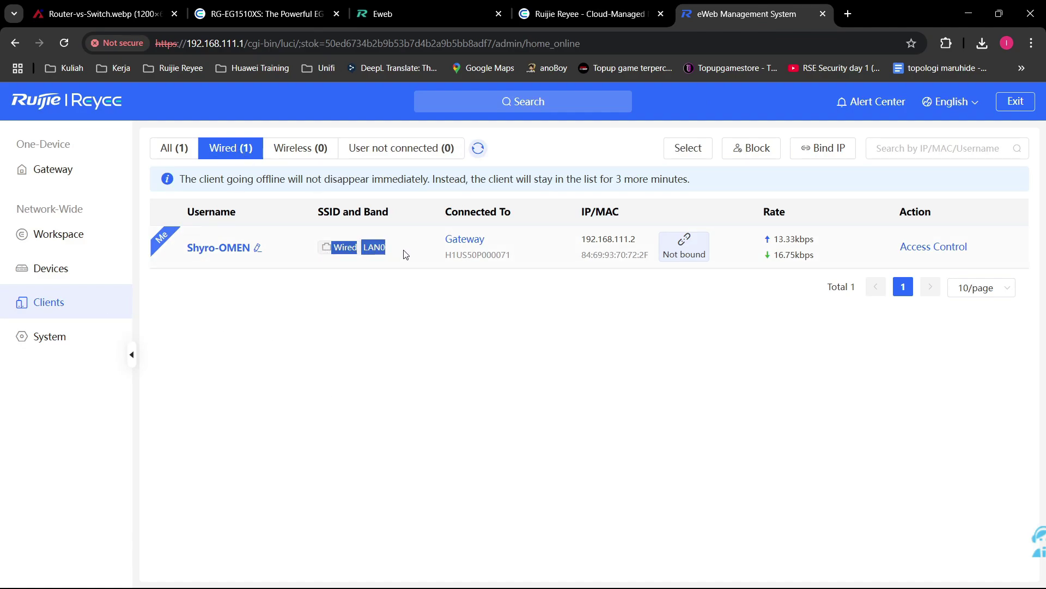
left_click(390, 317)
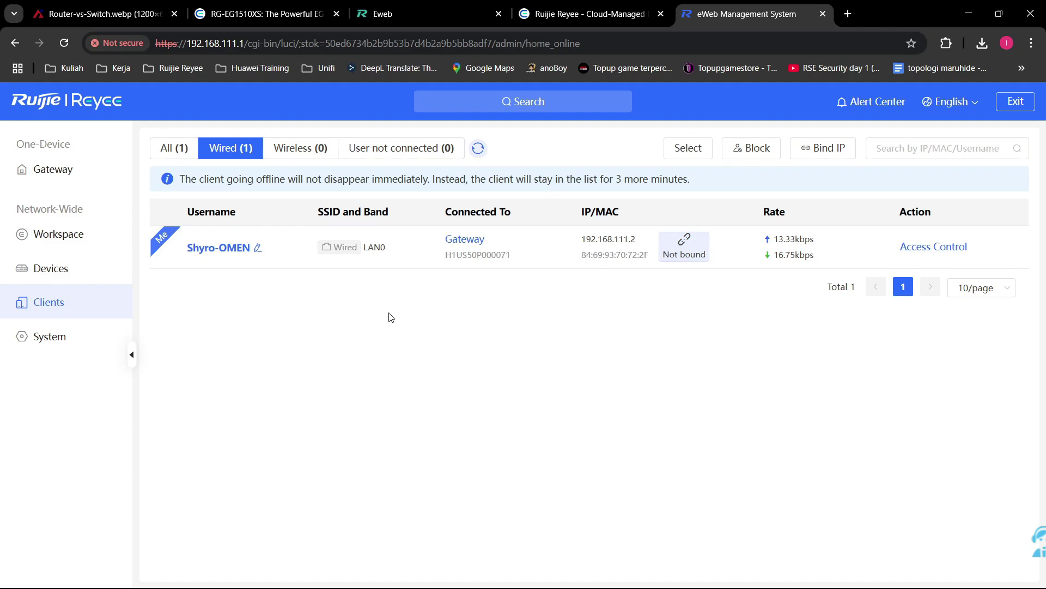
left_click(115, 268)
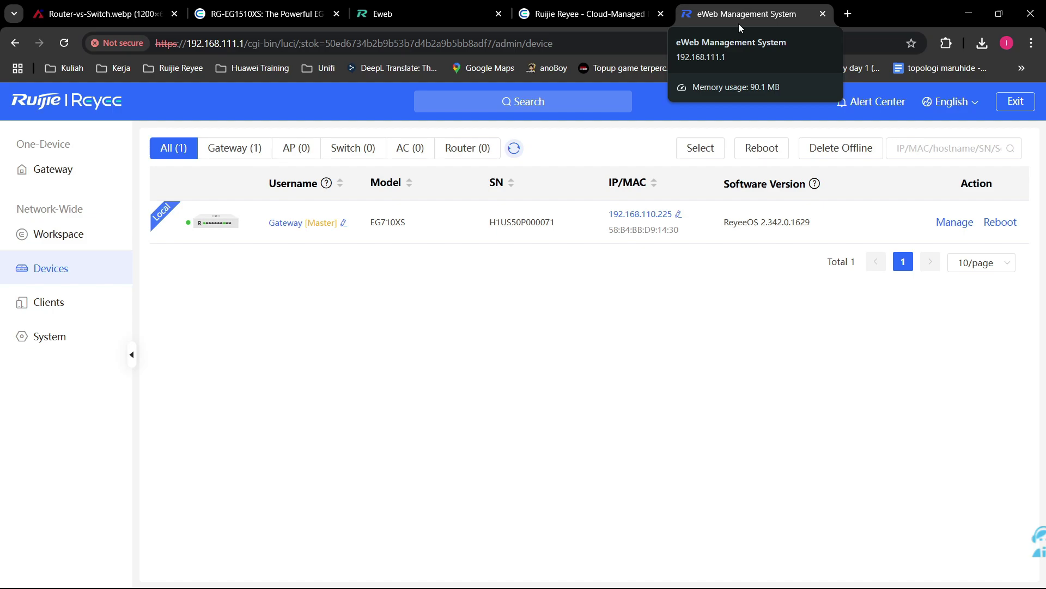
Step: Refresh devices, check the Gateway, AP, AC and Switch filters, then list the wired clients
left_click(518, 155)
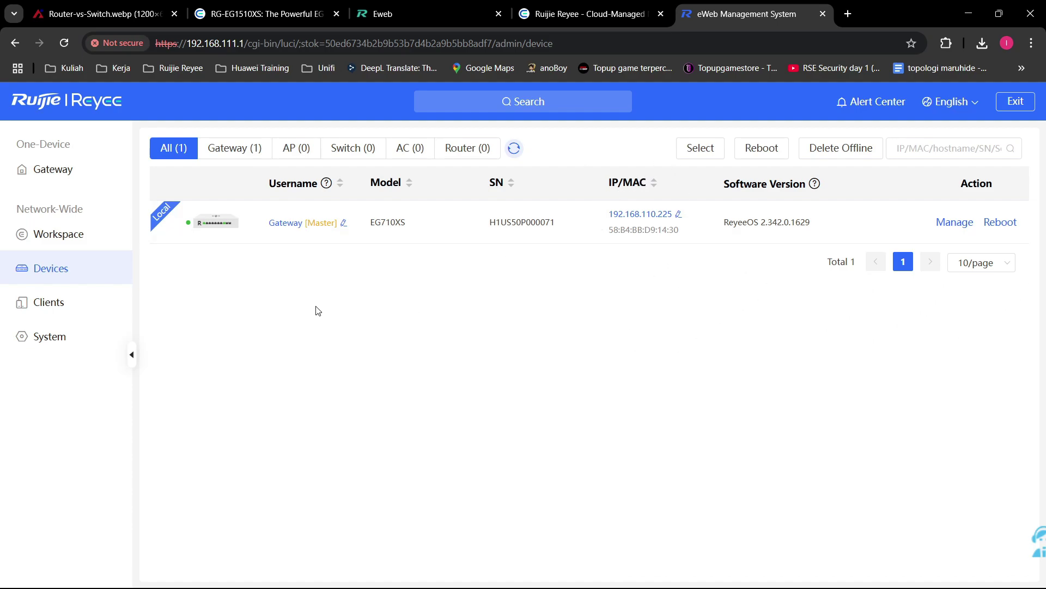
left_click(245, 150)
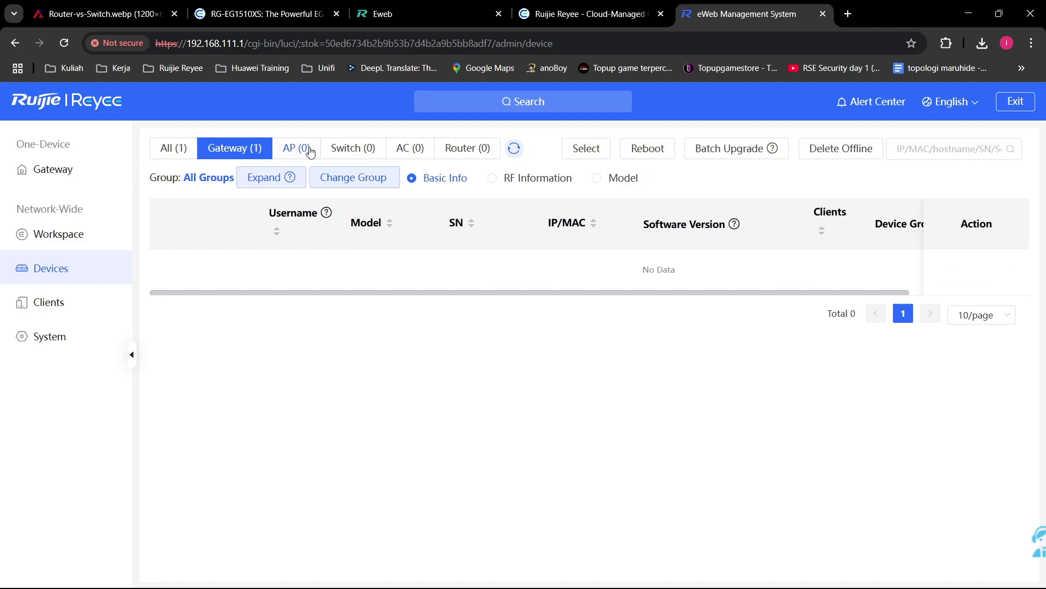
left_click(353, 148)
left_click(426, 158)
left_click(349, 150)
left_click(216, 152)
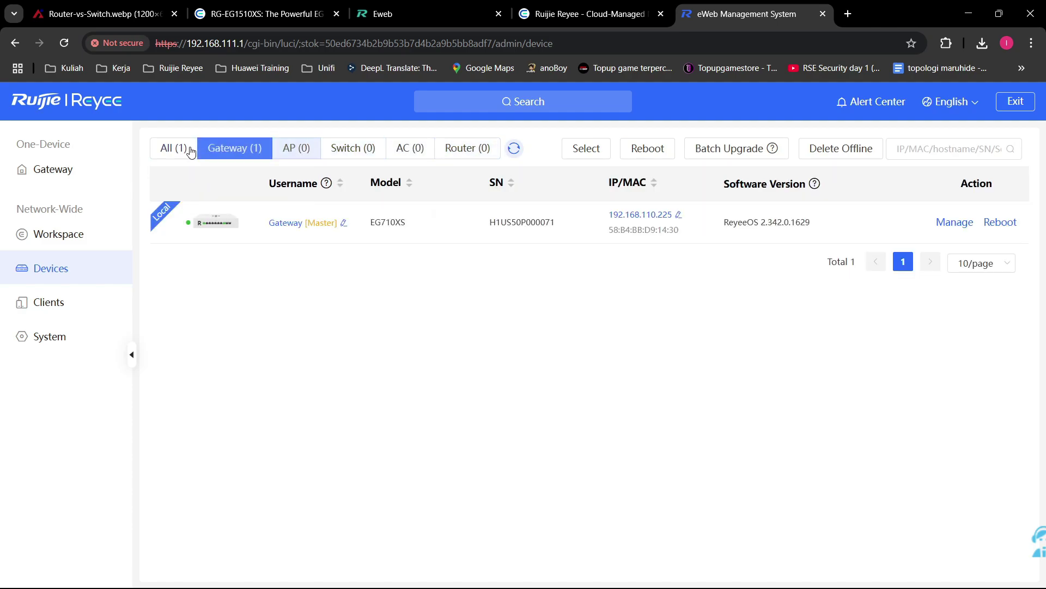
left_click(182, 149)
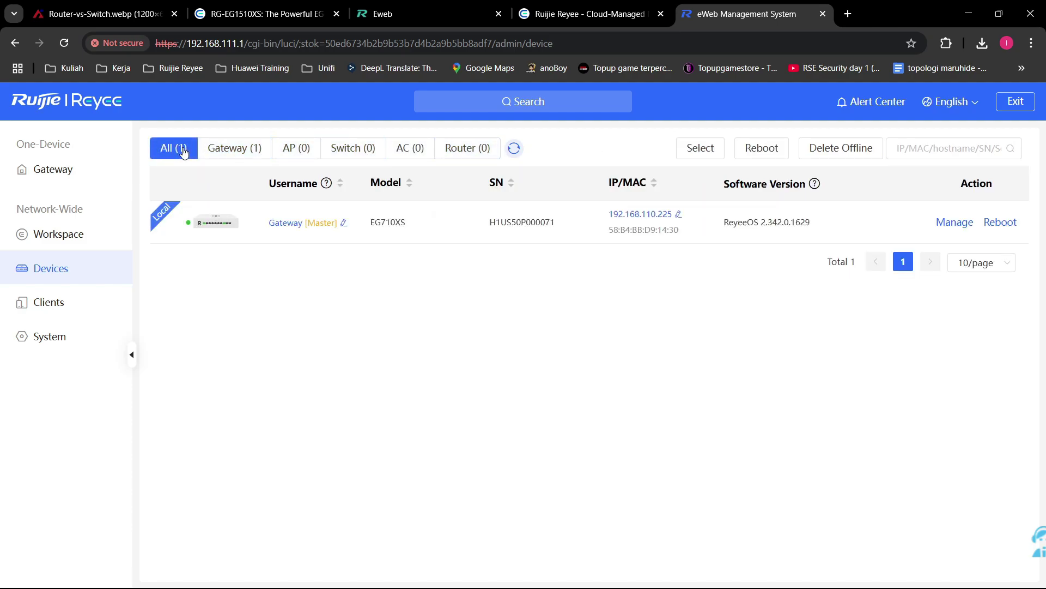
left_click(93, 298)
left_click(232, 148)
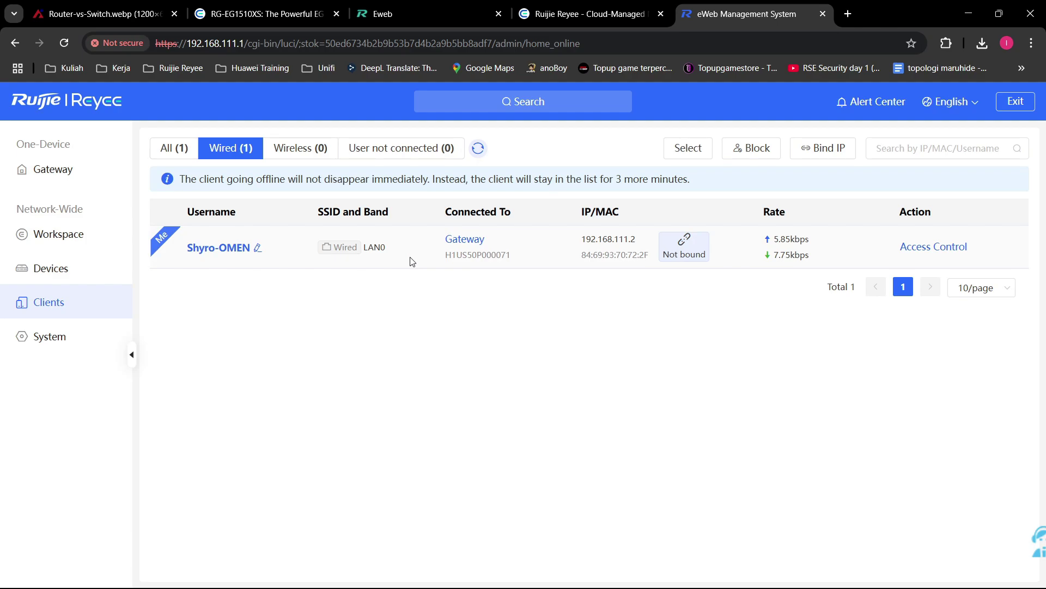
Step: Filter the Clients list to Wireless (0), which shows no data and a total of 0
triple_click(360, 246)
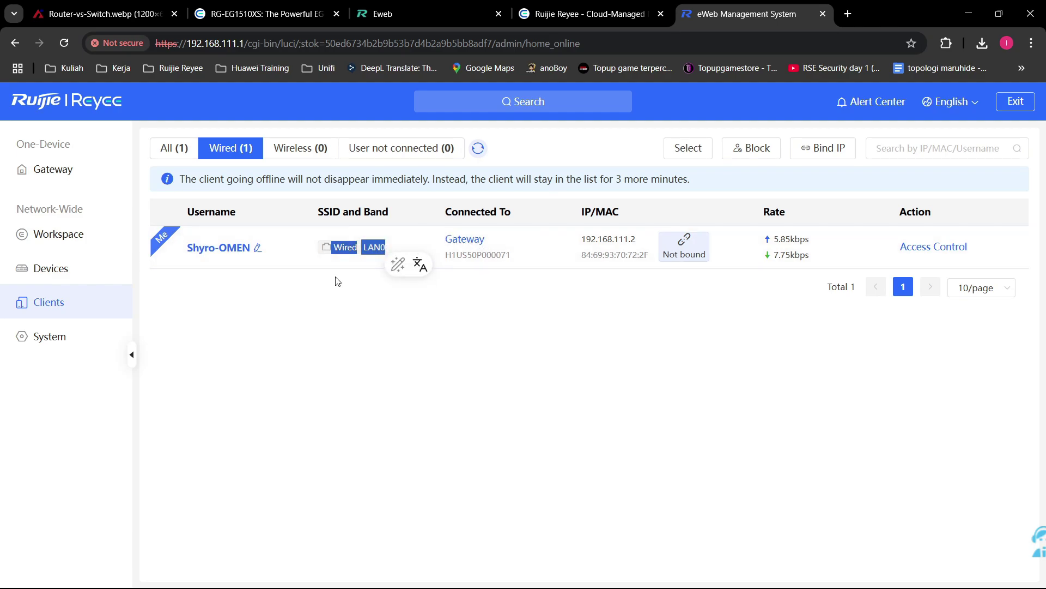
left_click(378, 251)
triple_click(378, 251)
left_click(335, 328)
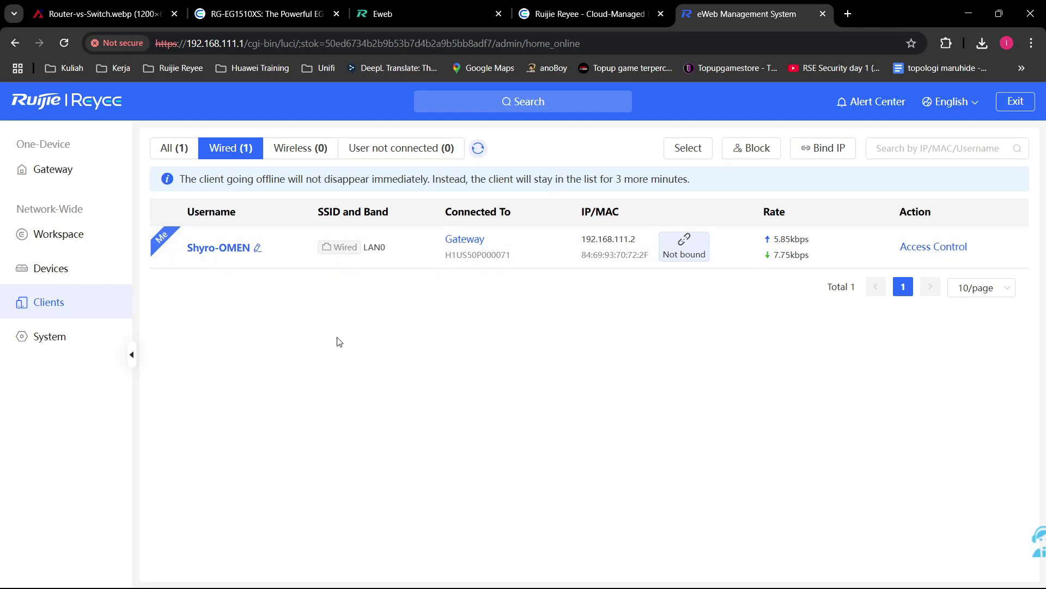
left_click(314, 143)
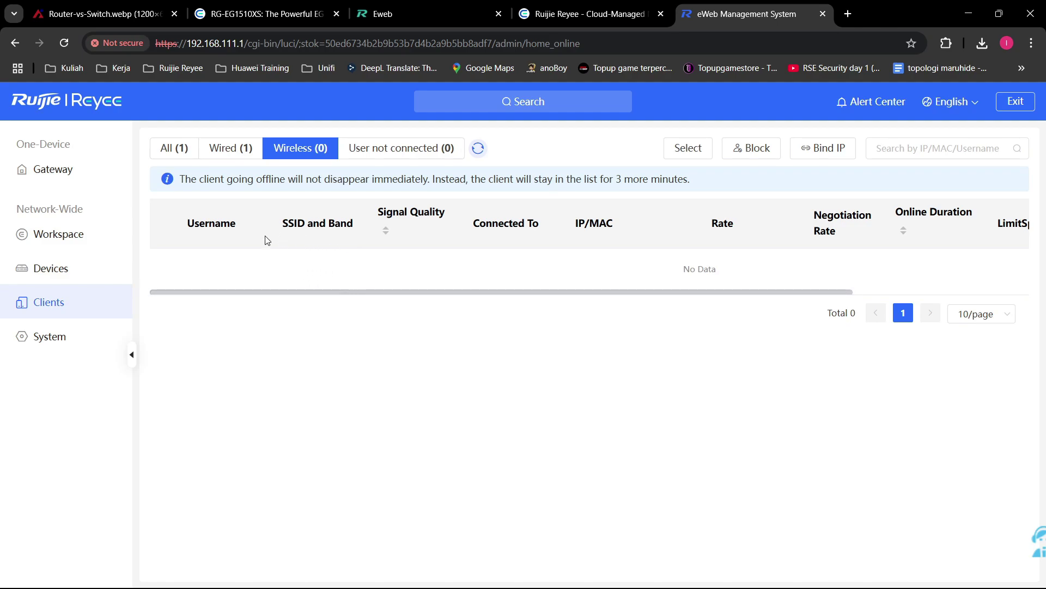
Step: Show the Workspace topology linking WAN, the EG710XS gateway and 1 client
left_click(79, 273)
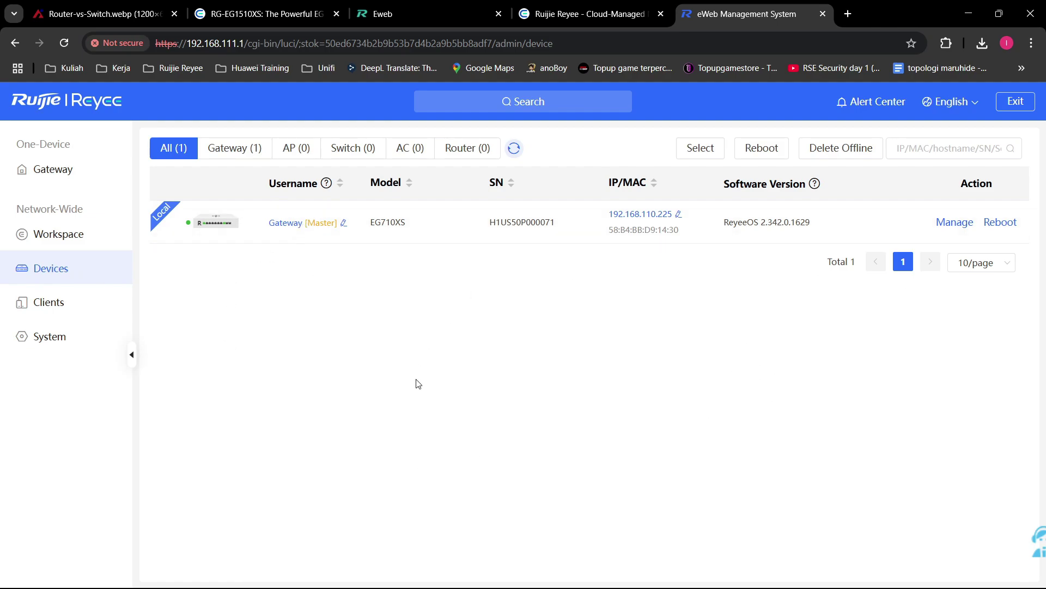
left_click(58, 234)
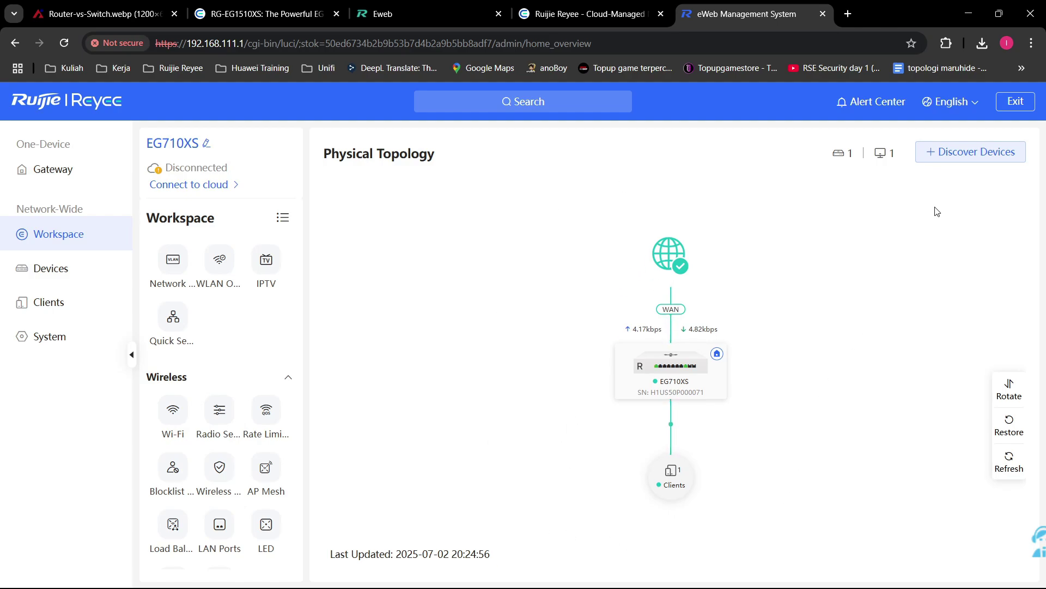
Step: Discover network devices, highlight the EG710XS model name in the list, then close it
left_click(999, 154)
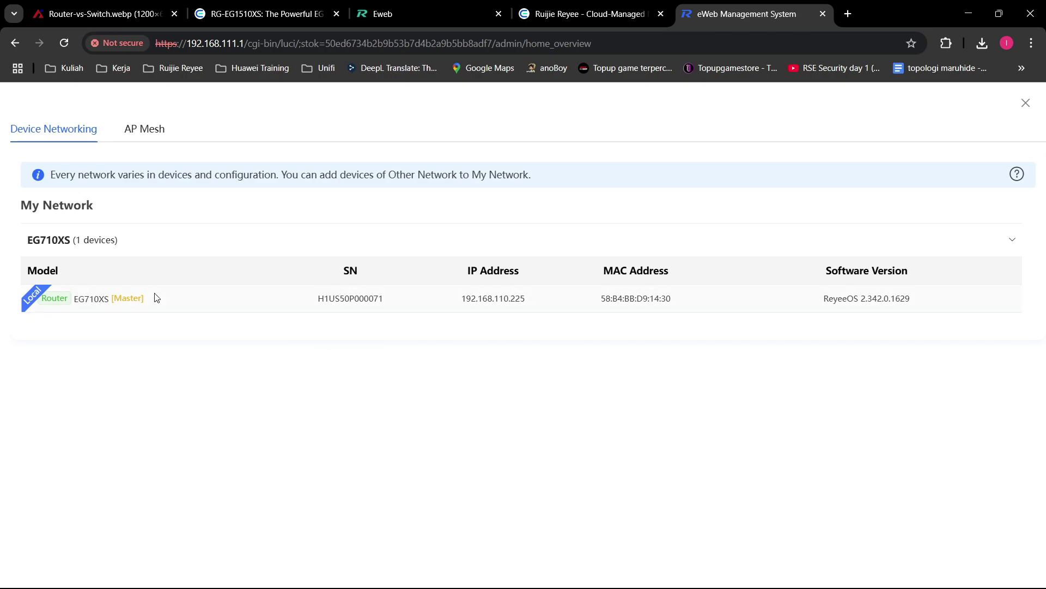
left_click_drag(73, 298, 99, 299)
left_click_drag(182, 314, 186, 323)
left_click(231, 395)
left_click(1025, 103)
Step: Reopen the device list, collapse and re-expand the EG710XS group, and close it
left_click(987, 162)
left_click(123, 244)
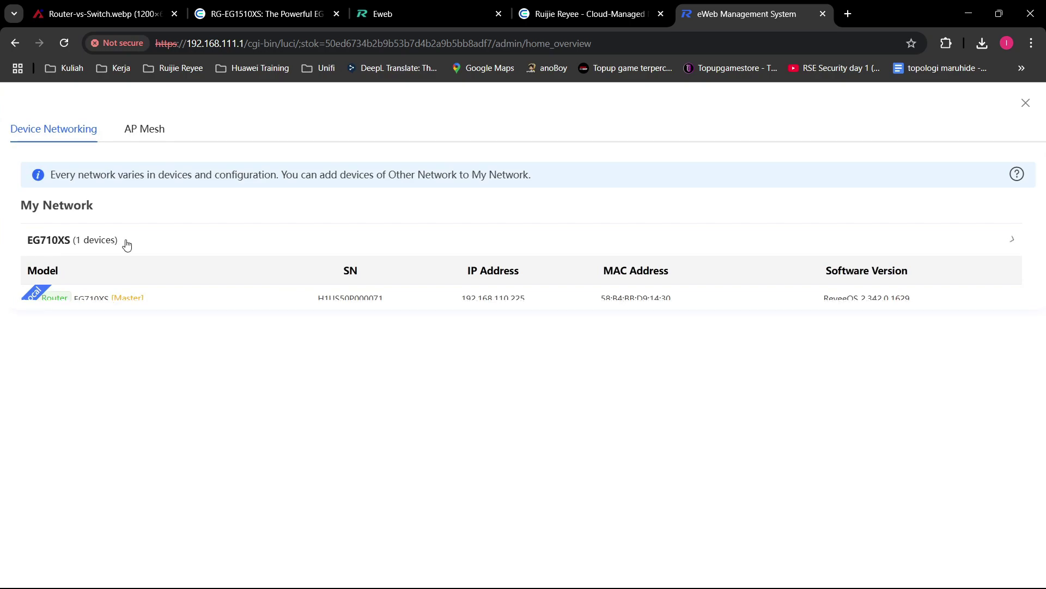
left_click(140, 254)
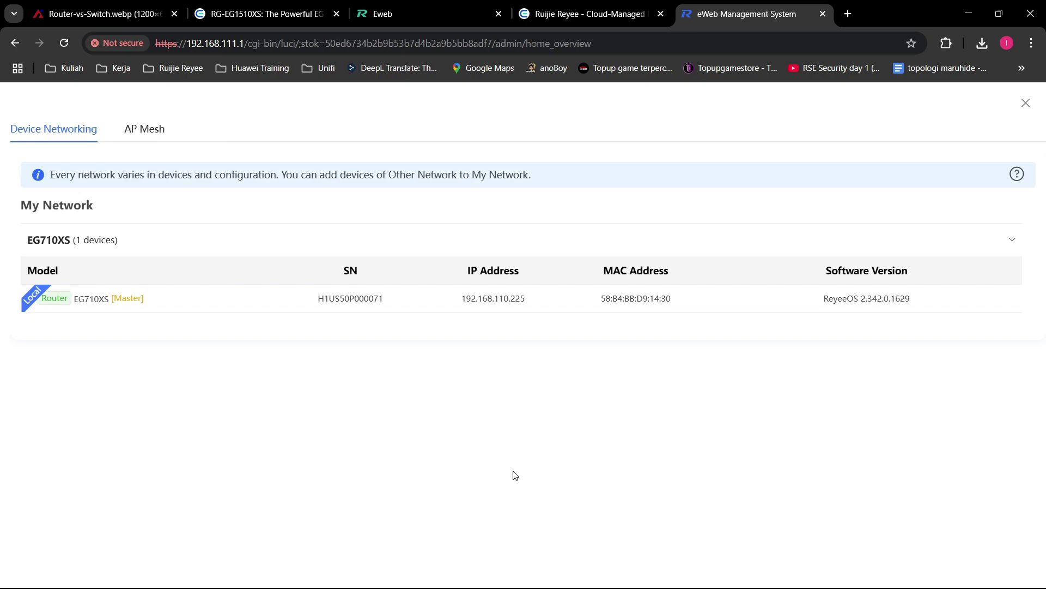
left_click(1027, 104)
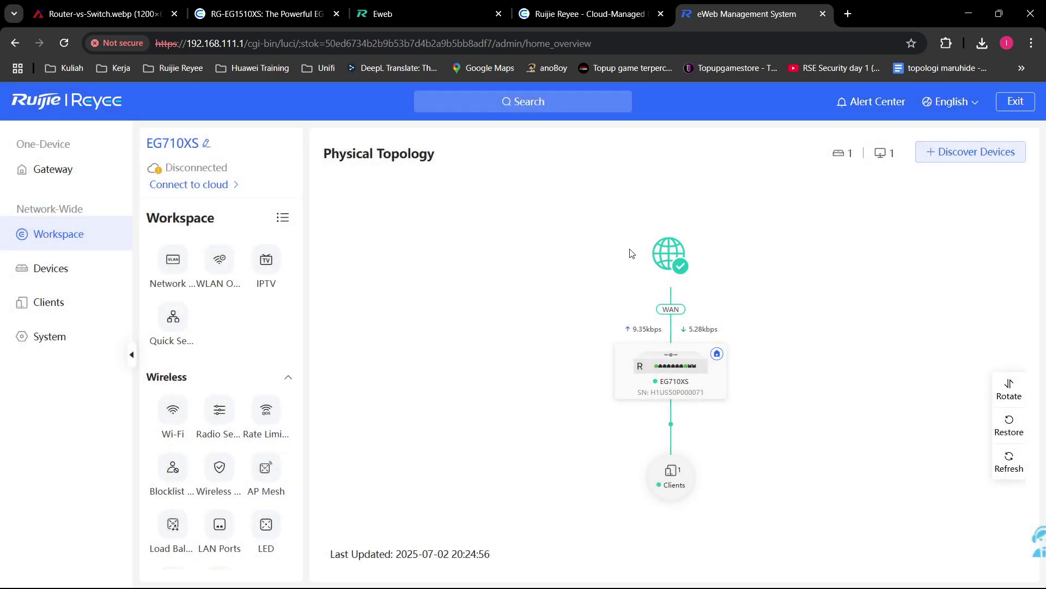
Step: Browse the Wi-Fi, Radio, Rate Limiting, Blocklist, Authentication, AP Mesh and Load Balancing pages, then open Gateway
scroll(295, 310, "down", 5)
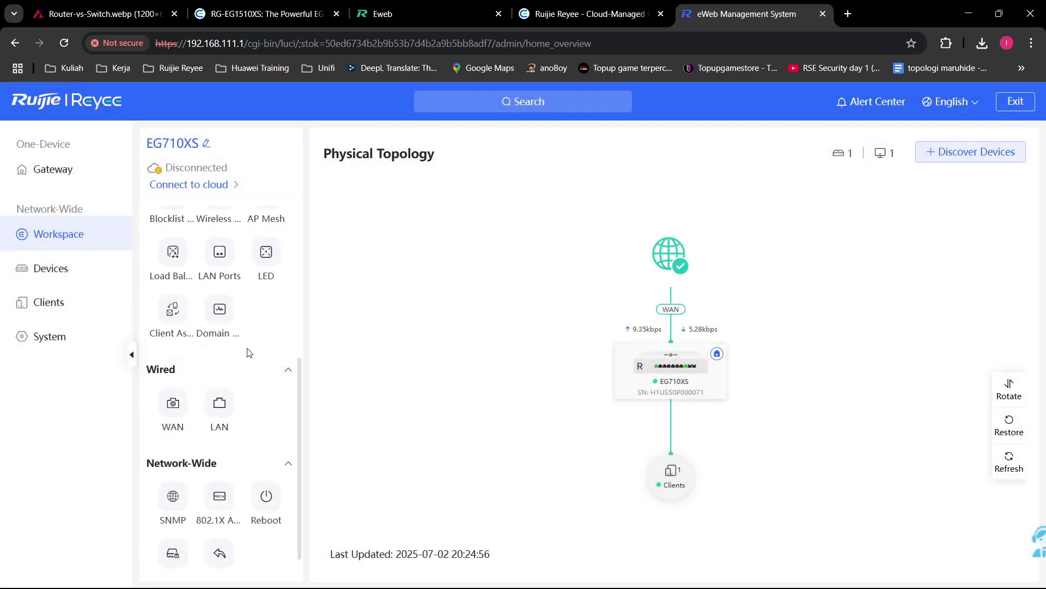
scroll(242, 453, "up", 4)
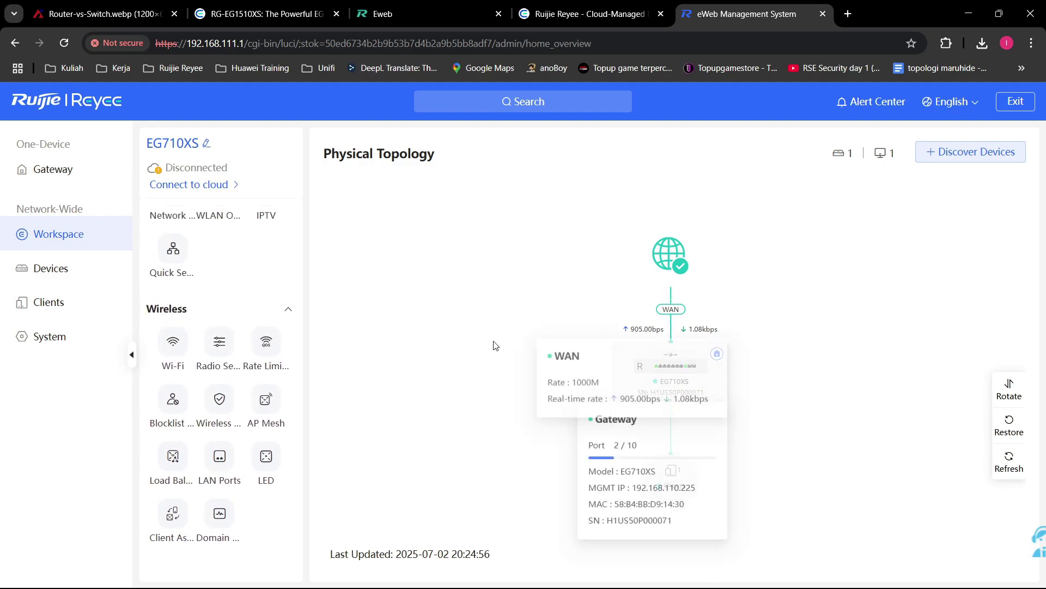
left_click(172, 342)
left_click(220, 345)
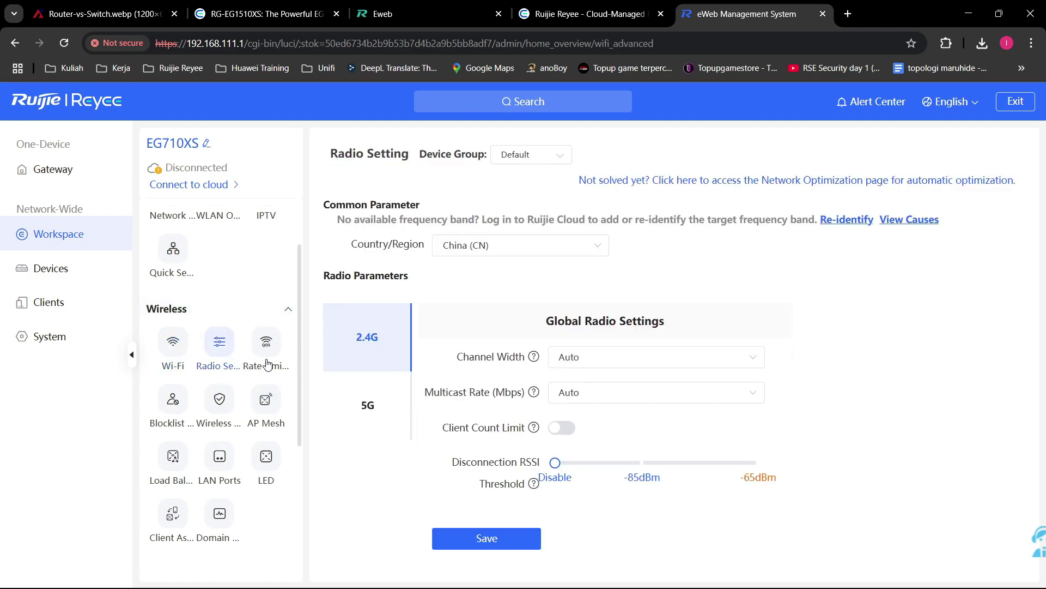
left_click(264, 349)
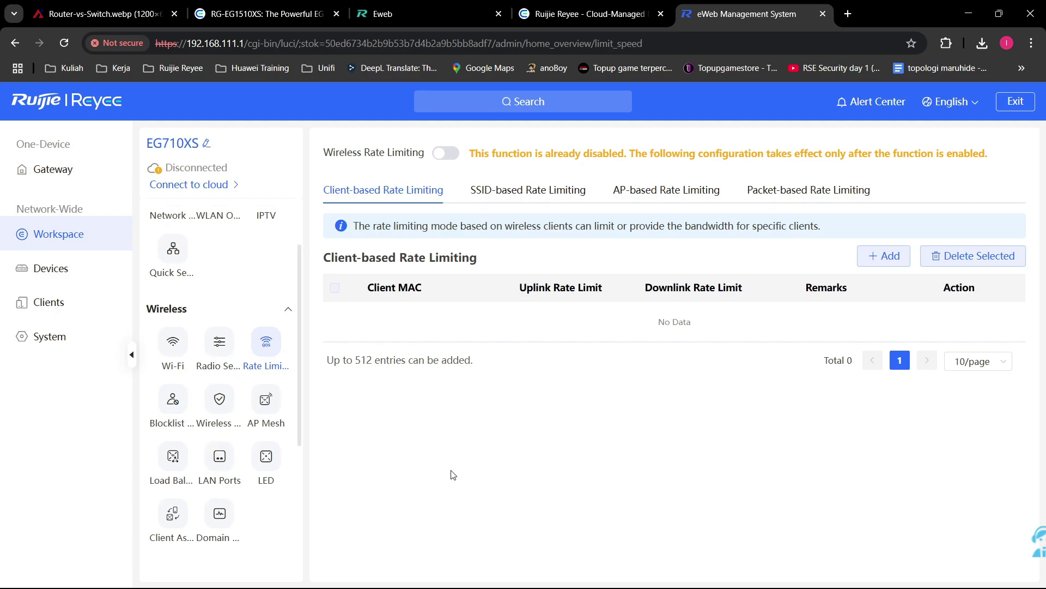
left_click(181, 408)
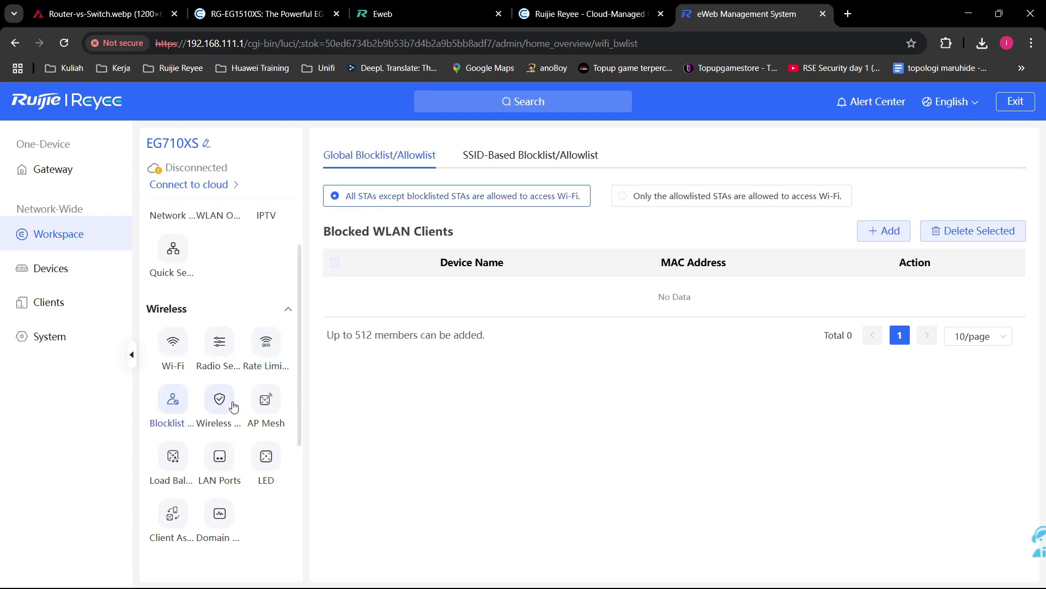
left_click(229, 406)
left_click(267, 406)
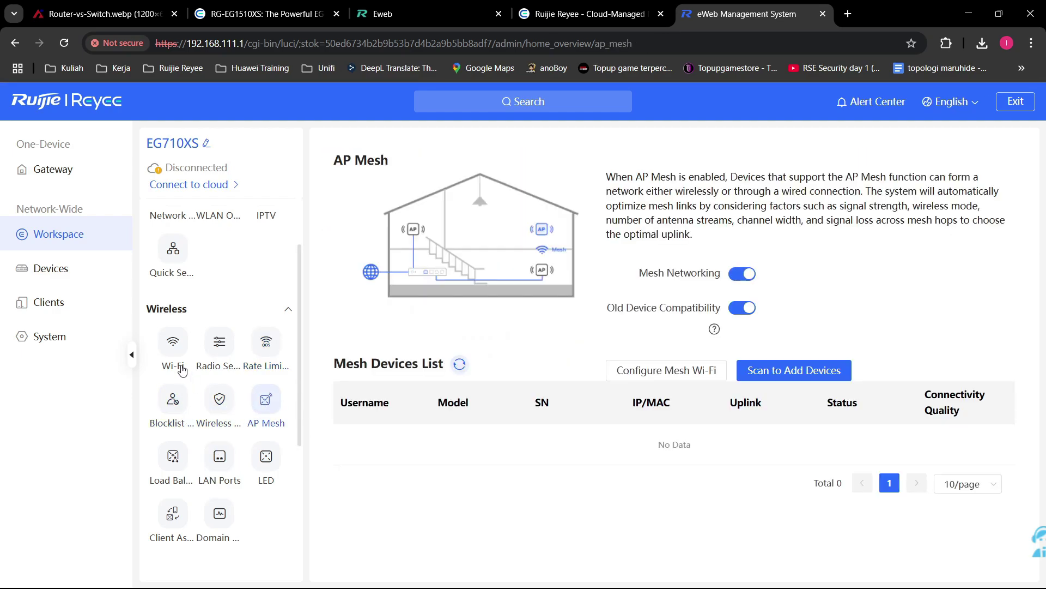
left_click(183, 473)
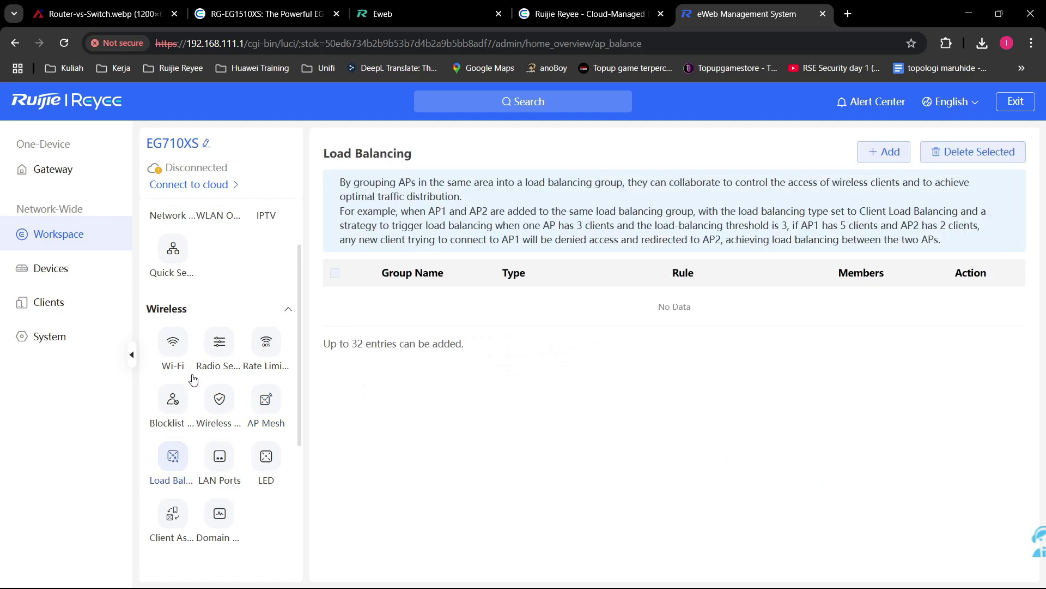
left_click(172, 338)
left_click(96, 183)
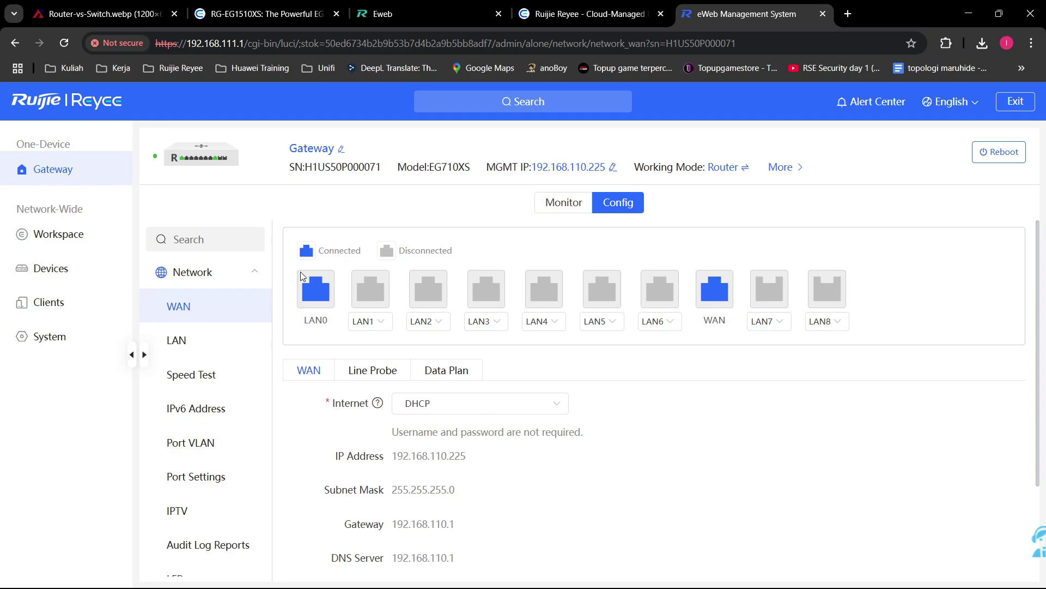
Step: Collapse the Network group in the gateway's configuration menu
left_click(258, 276)
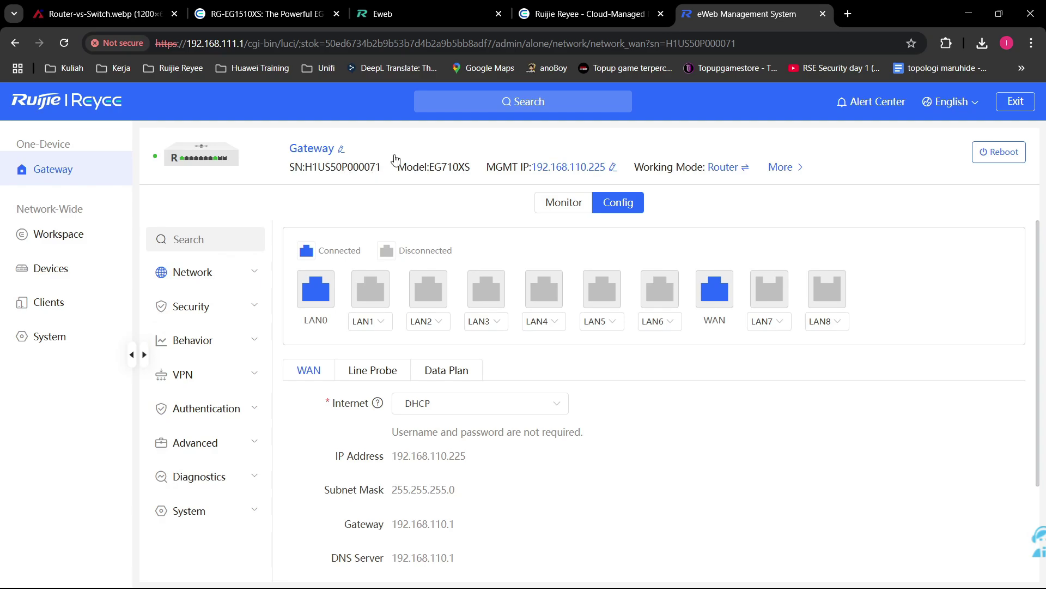
Step: Rename the gateway's hostname to Router-PT-ABCD, then to Router-PT-ABCD-LT3-Server
left_click(341, 148)
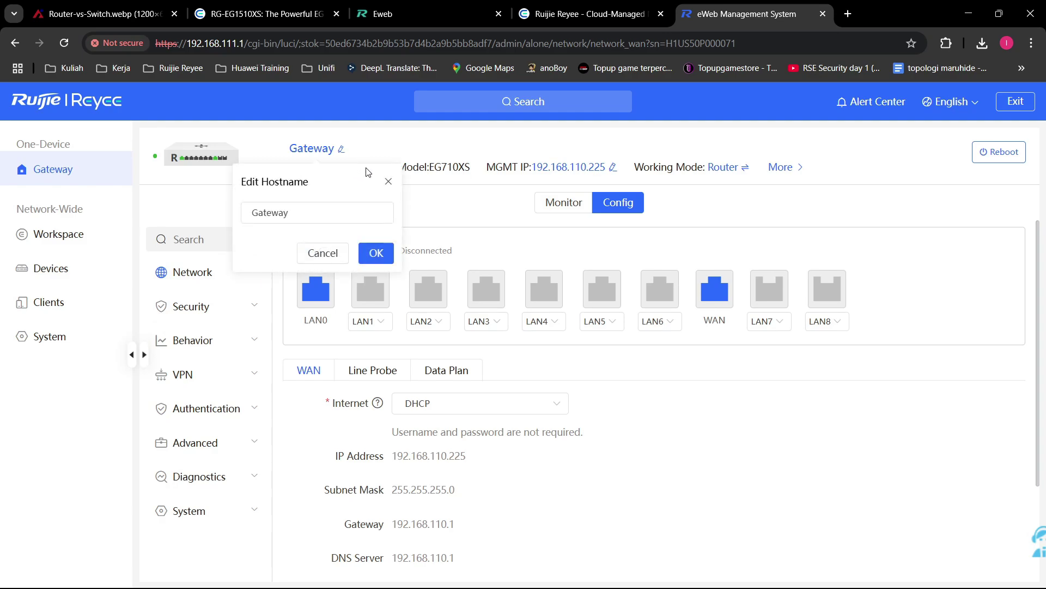
double_click(349, 210)
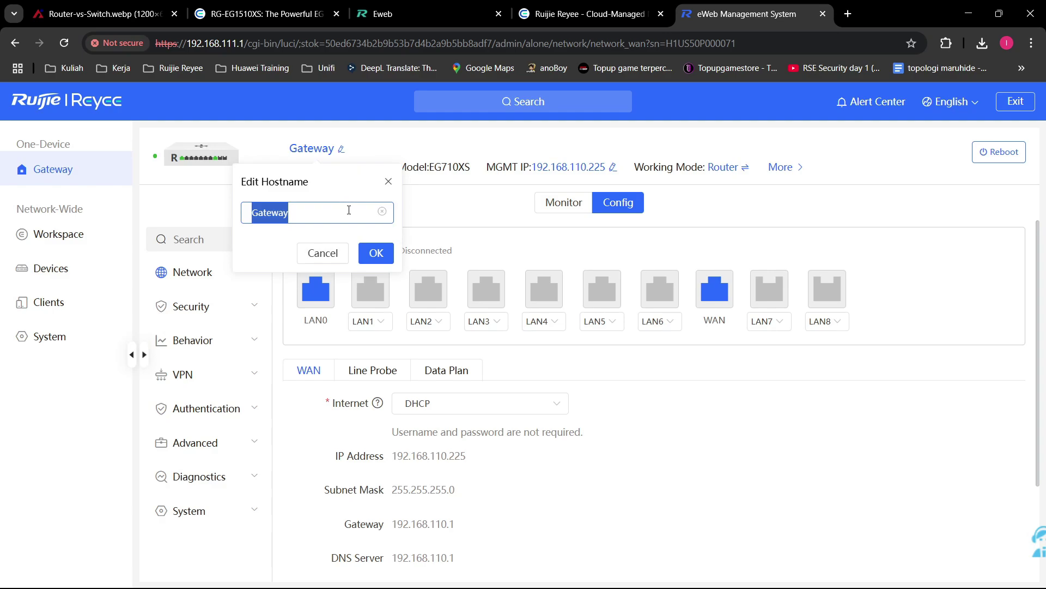
type("Router-")
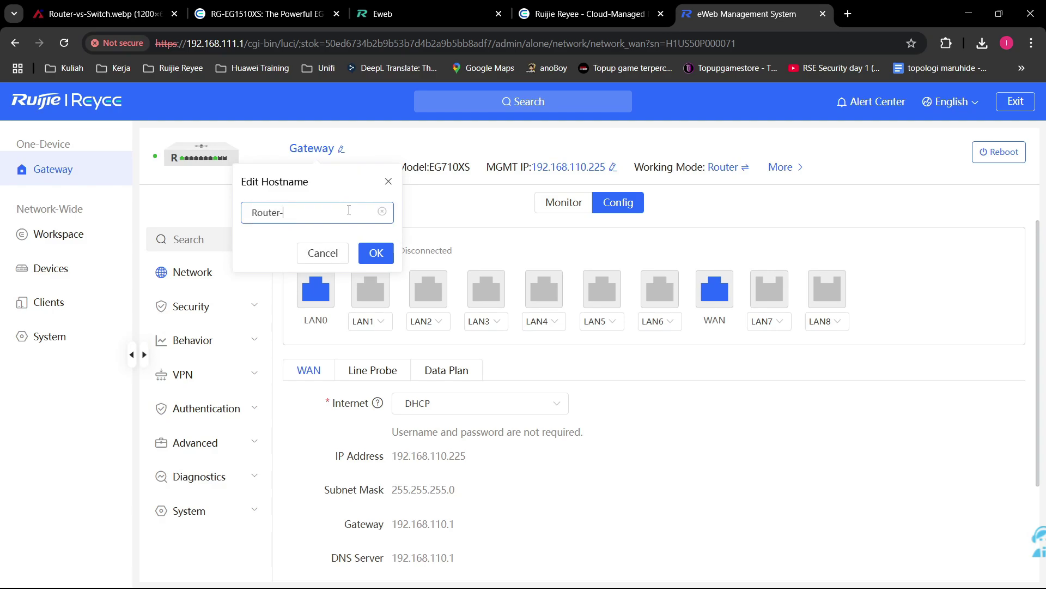
type("PT-ABCD")
left_click(361, 248)
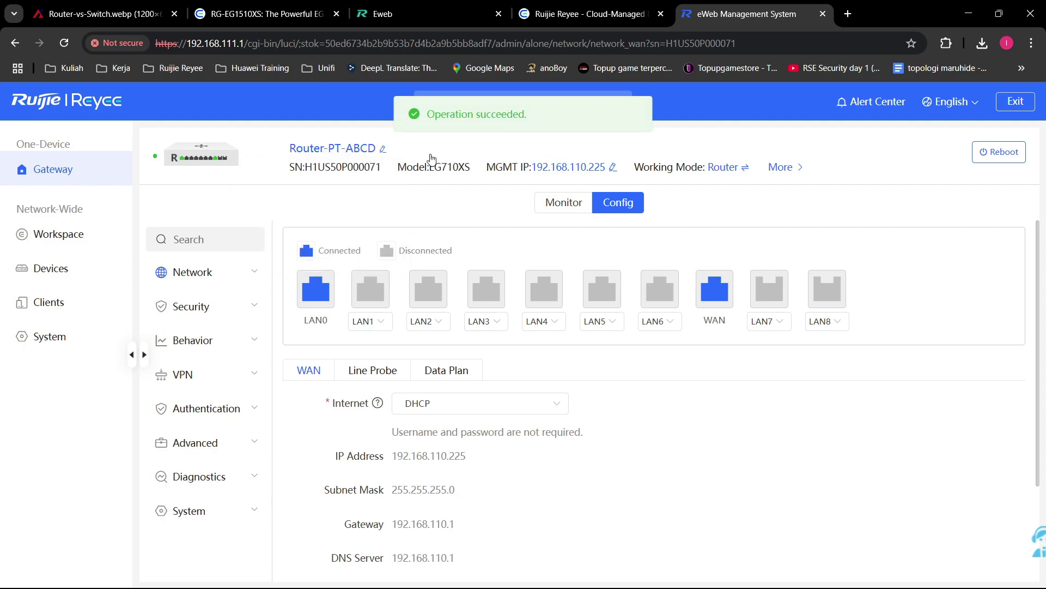
left_click(383, 150)
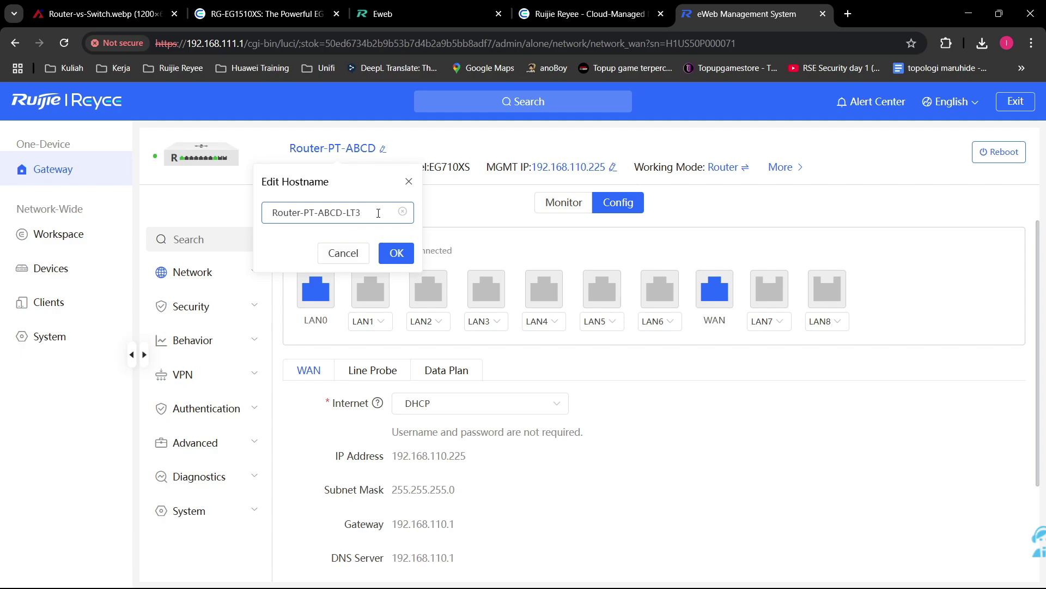
left_click(396, 253)
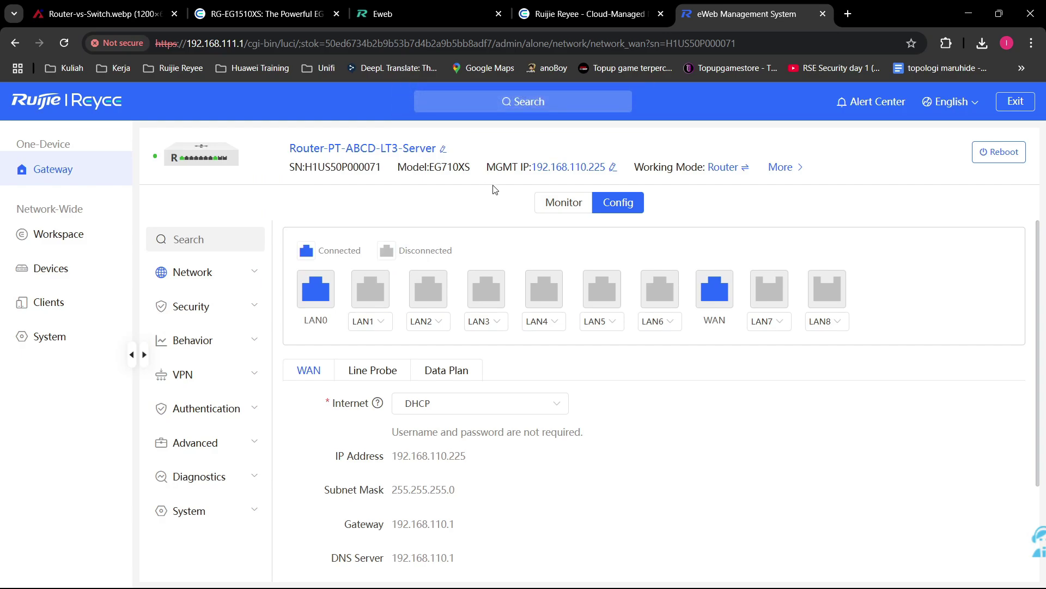
left_click(613, 167)
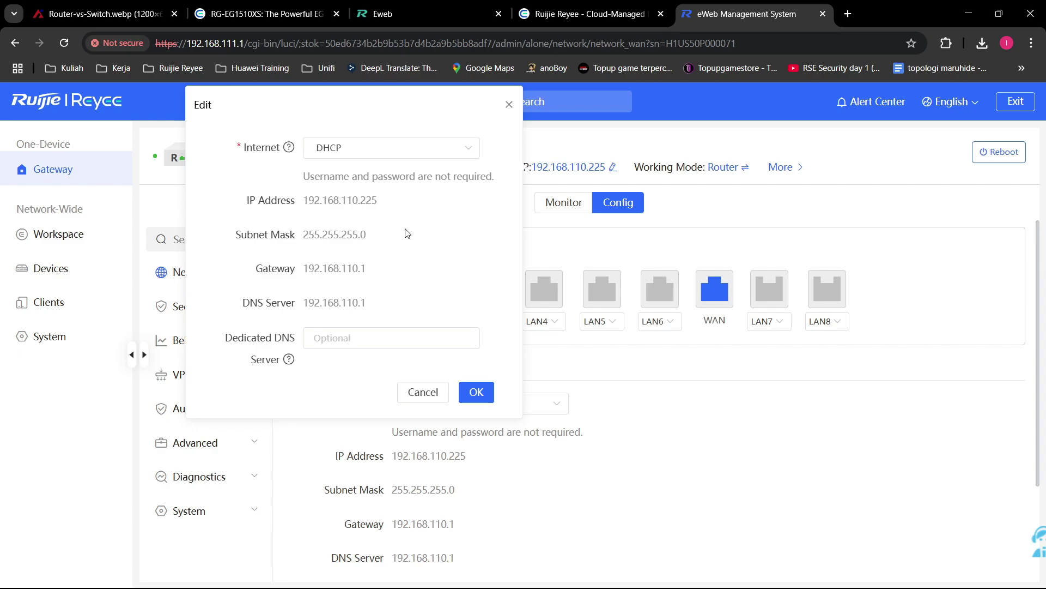
left_click(409, 146)
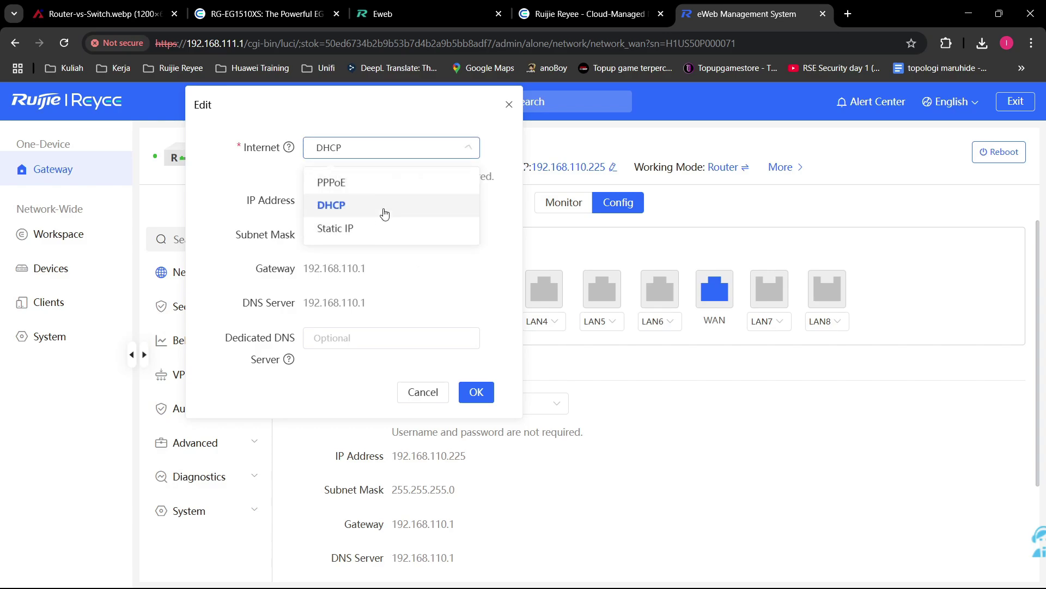
left_click(363, 229)
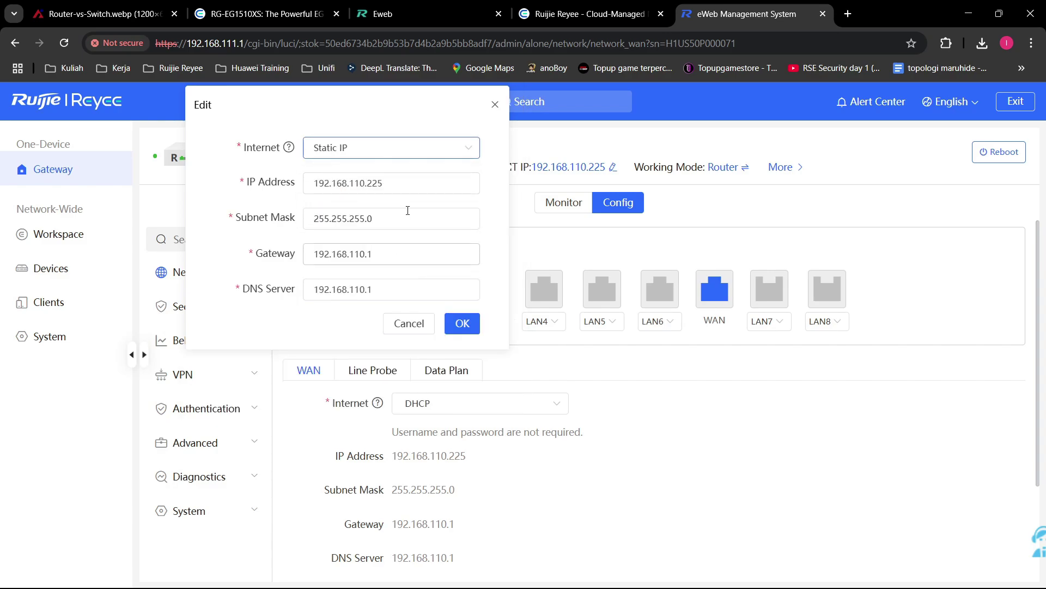
left_click_drag(409, 187, 368, 203)
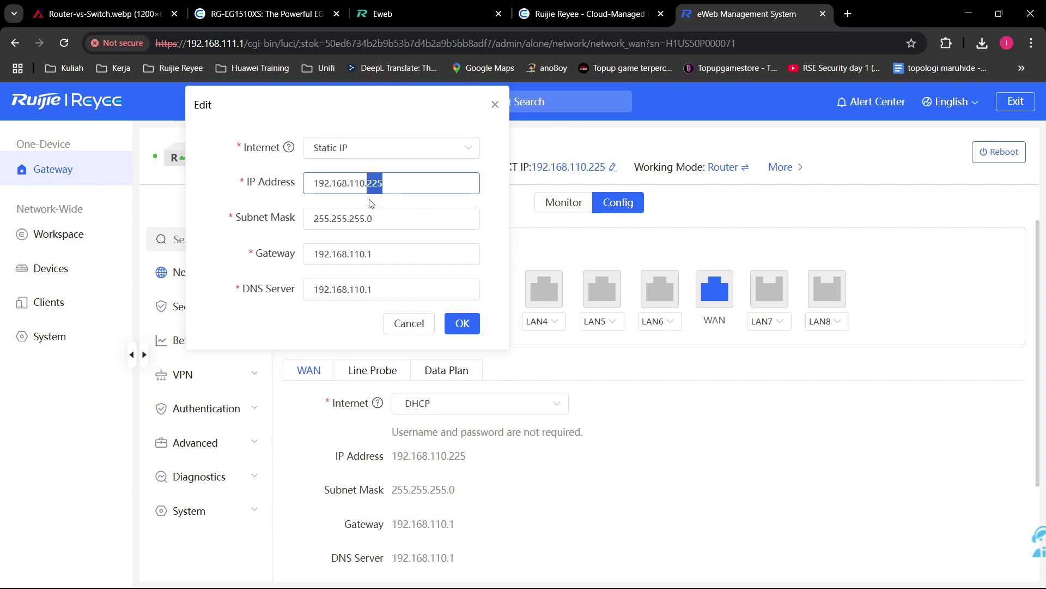
key("BackSpace")
type("1")
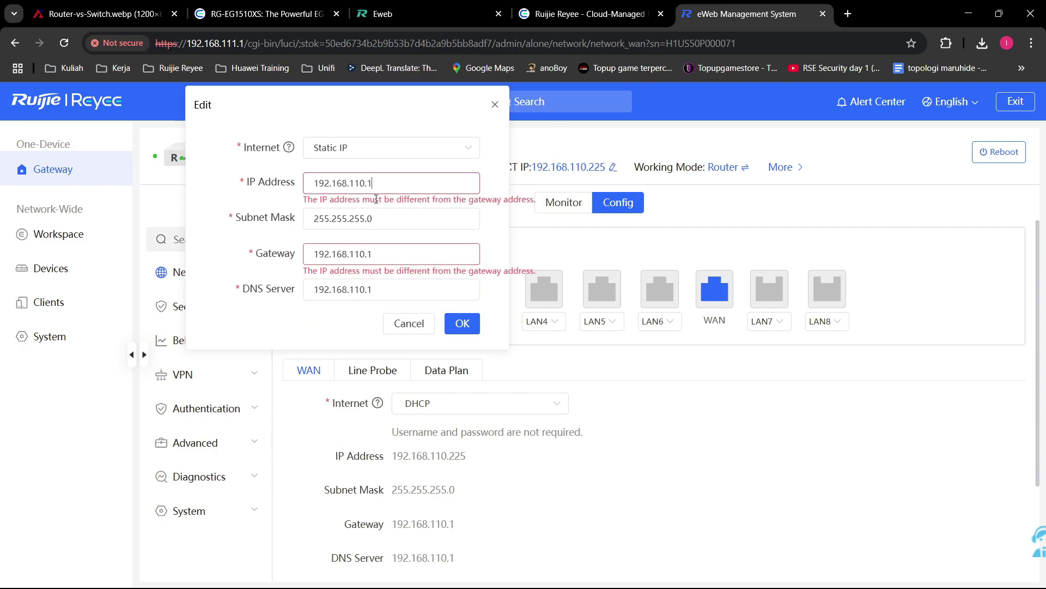
key("BackSpace")
type("2")
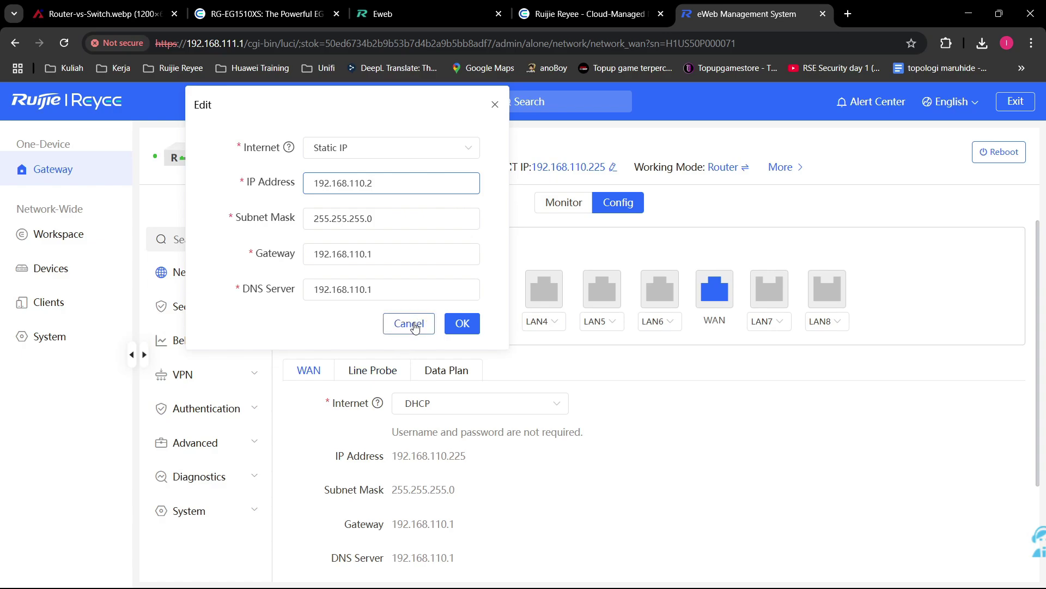
left_click(383, 256)
key("ctrl+a")
left_click(391, 254)
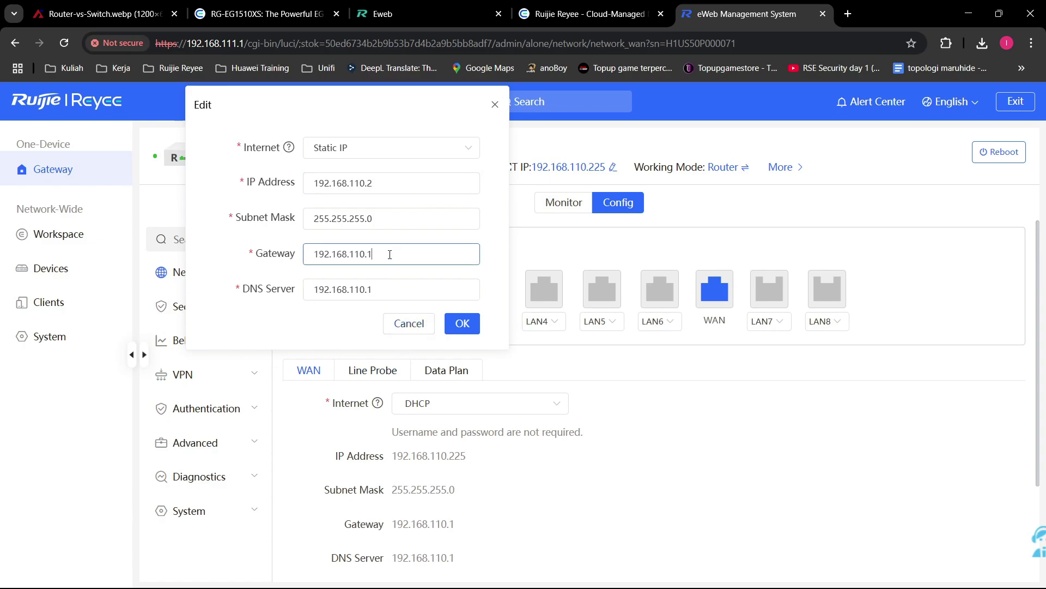
left_click(409, 324)
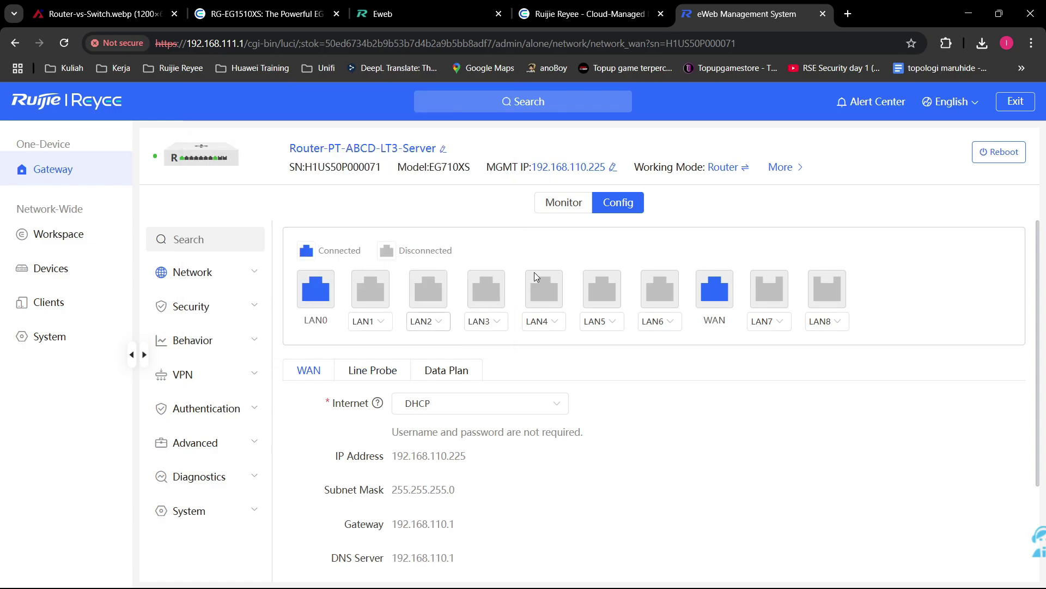
left_click(613, 168)
left_click(430, 149)
left_click(385, 232)
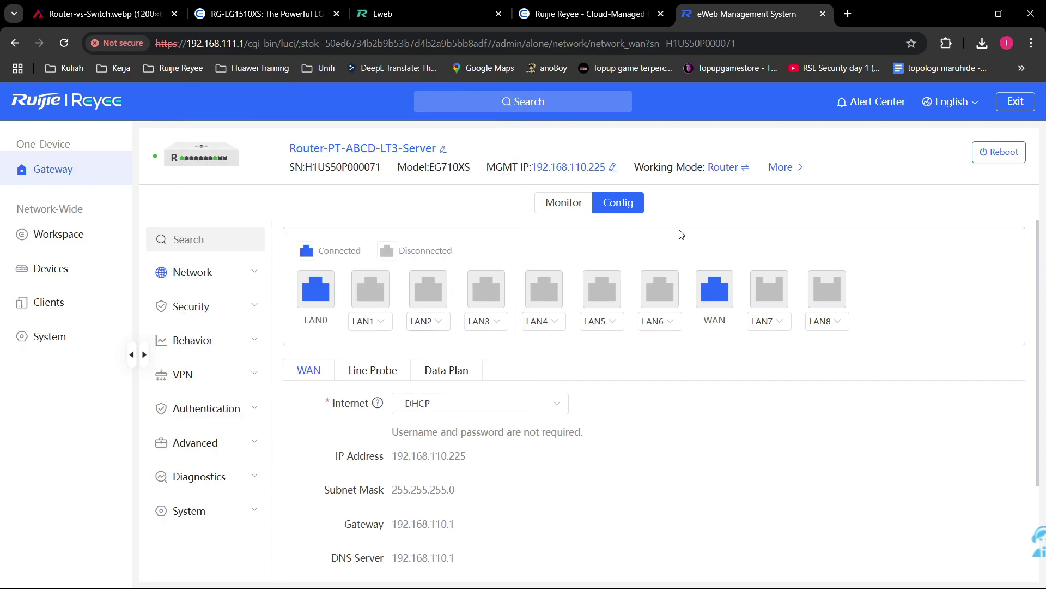
left_click(744, 167)
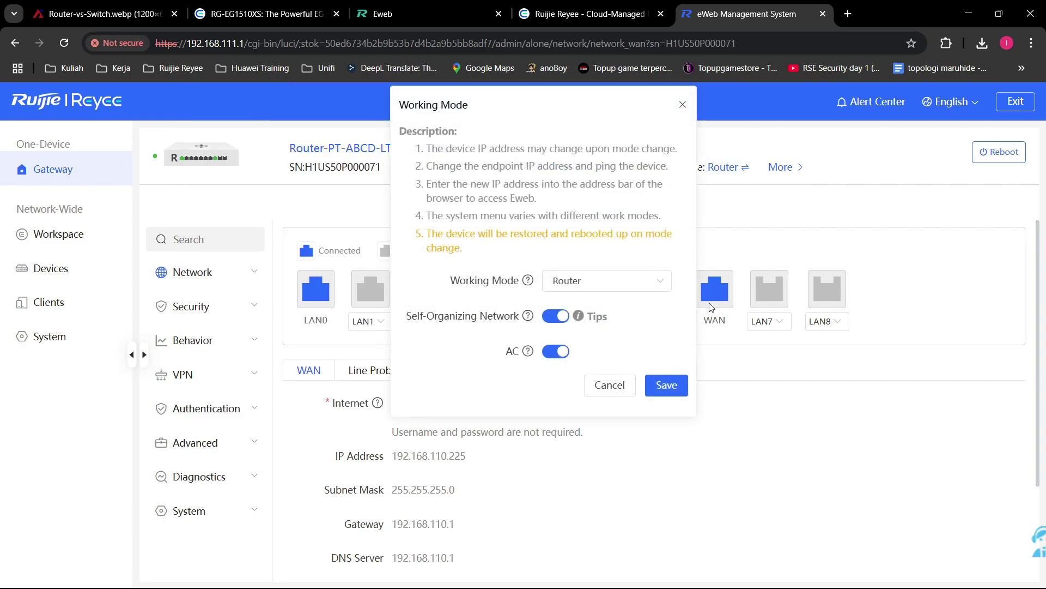
left_click(635, 285)
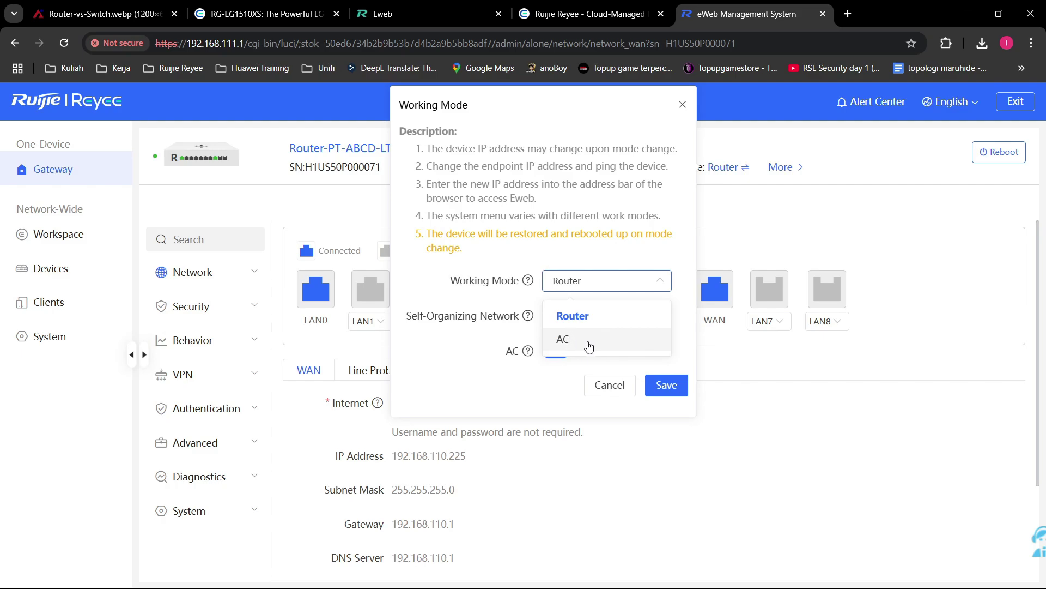
mouse_move(528, 280)
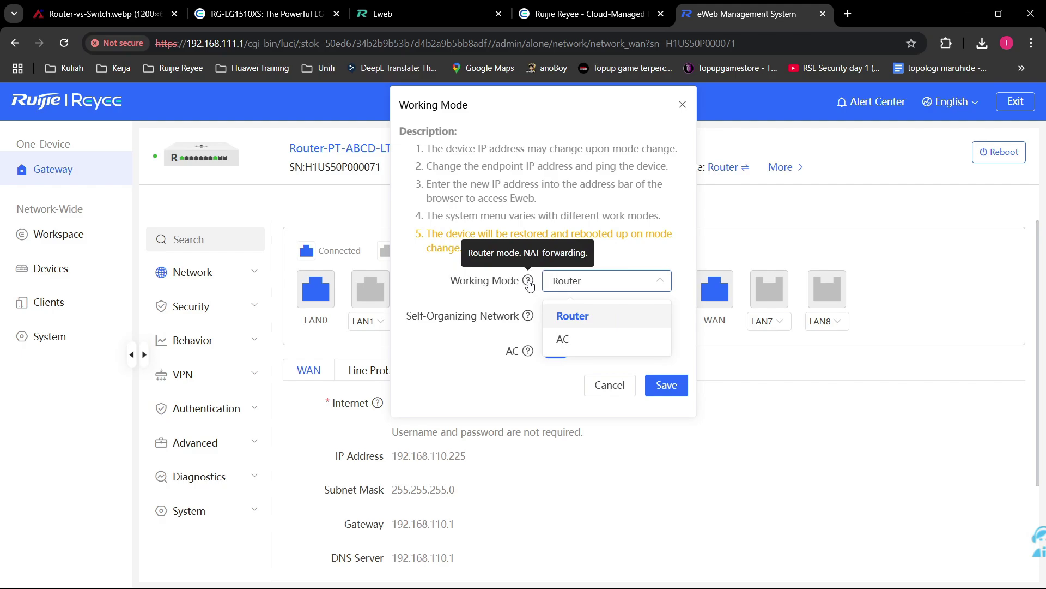
mouse_move(529, 354)
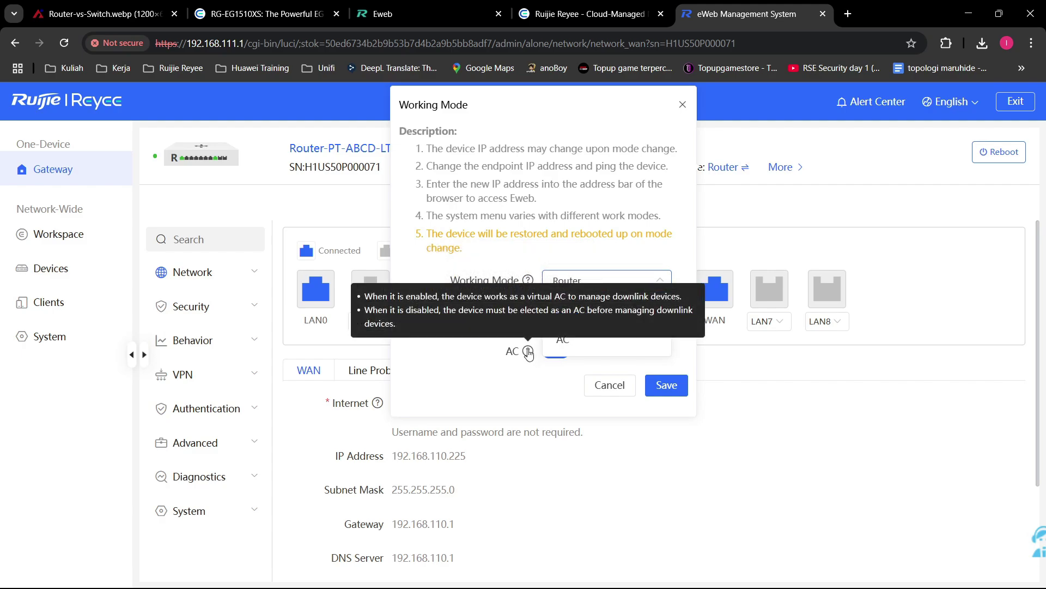
left_click(526, 378)
left_click(649, 280)
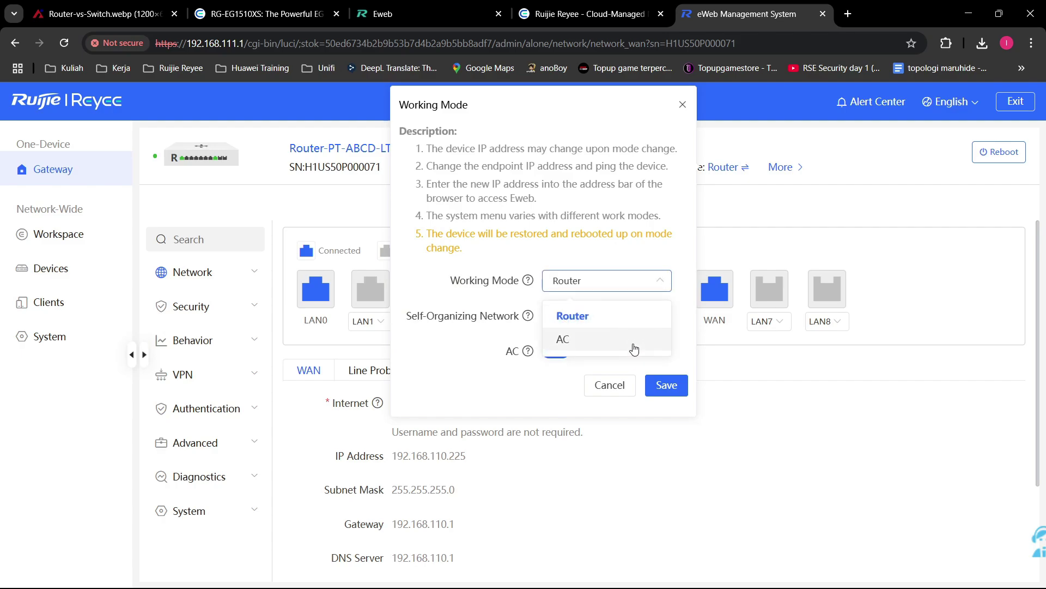
left_click_drag(634, 350, 681, 354)
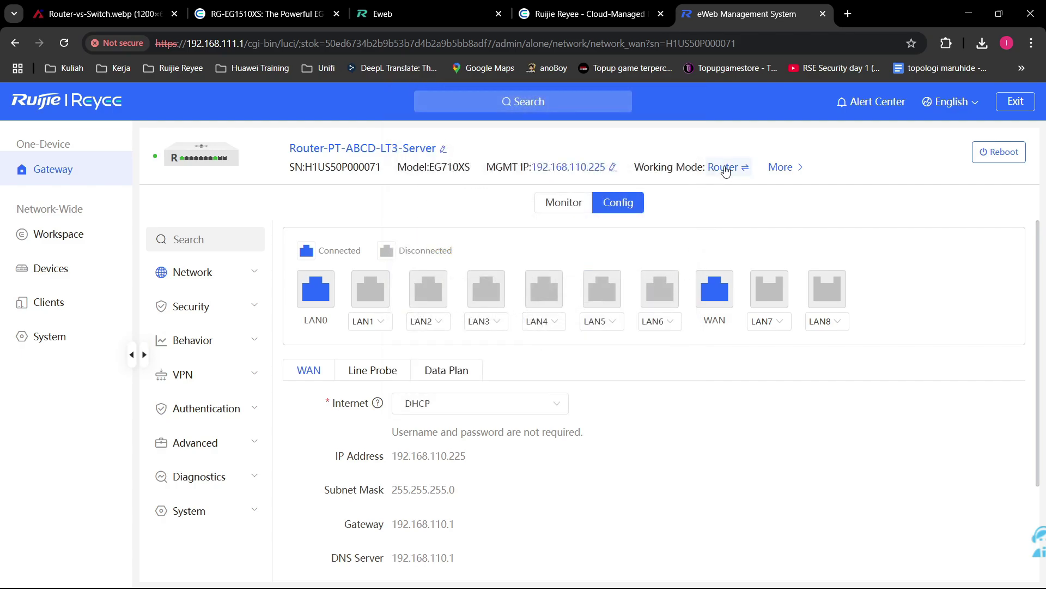
left_click(725, 170)
left_click(654, 287)
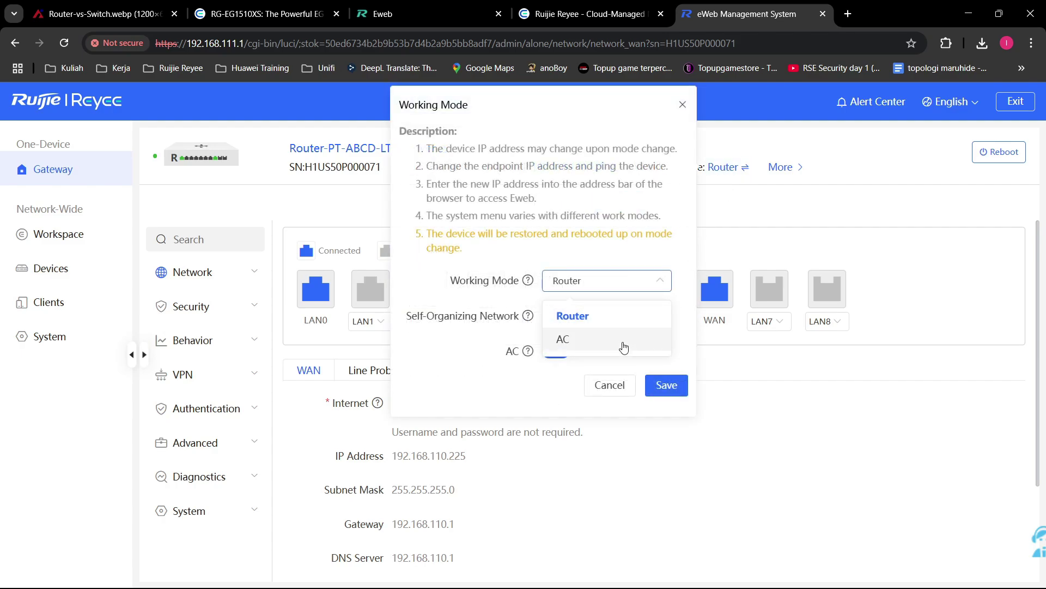
left_click(624, 347)
left_click(639, 279)
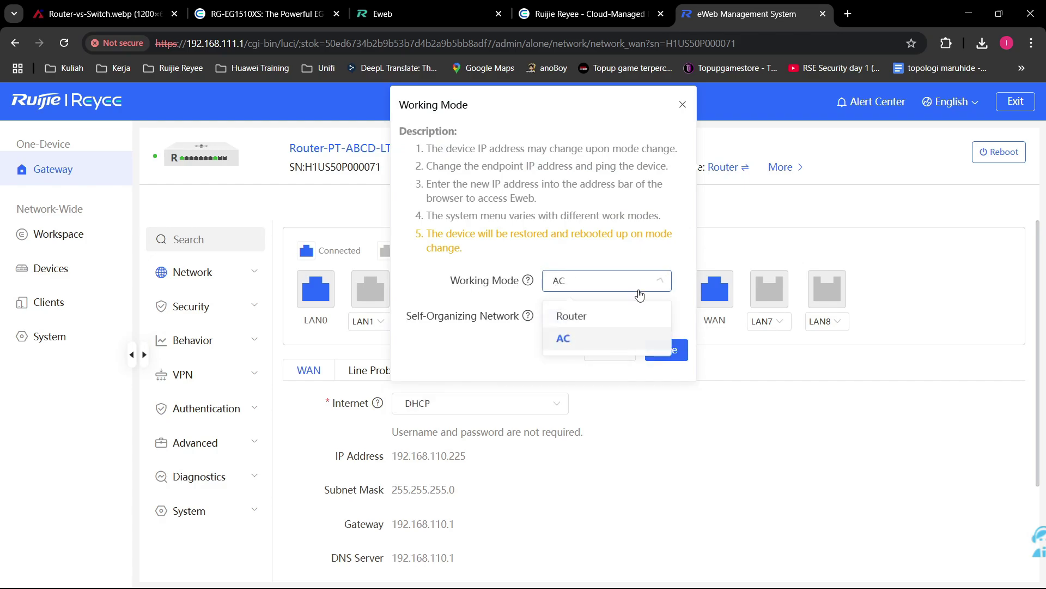
left_click(632, 321)
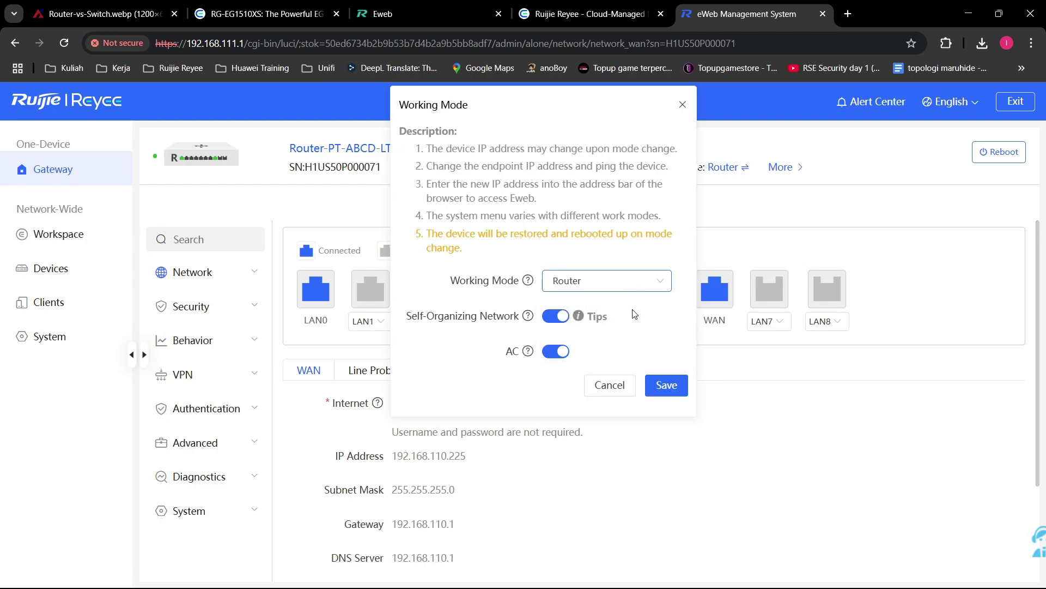
left_click(652, 281)
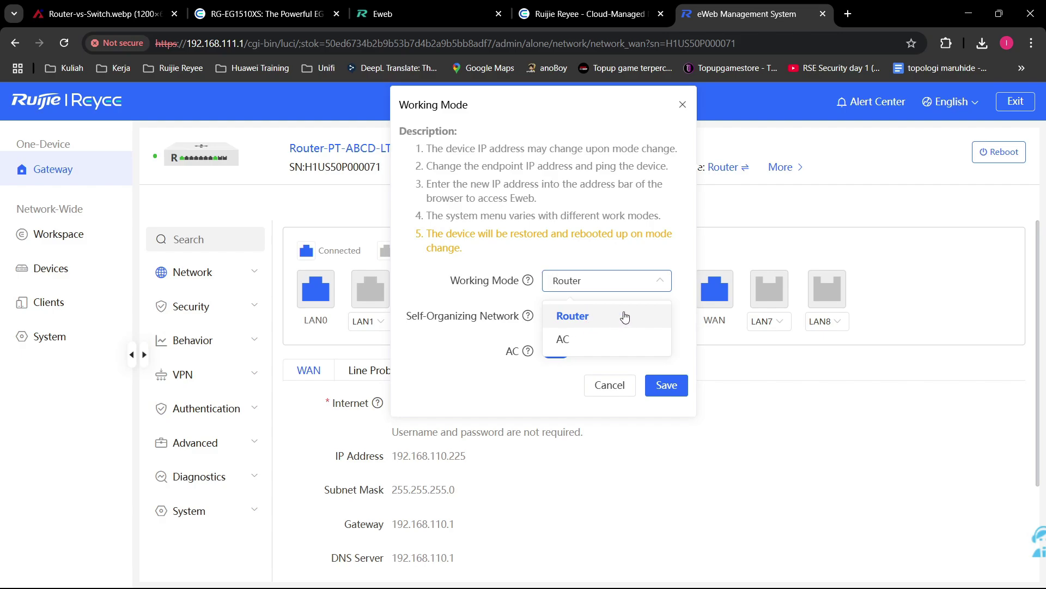
left_click(632, 340)
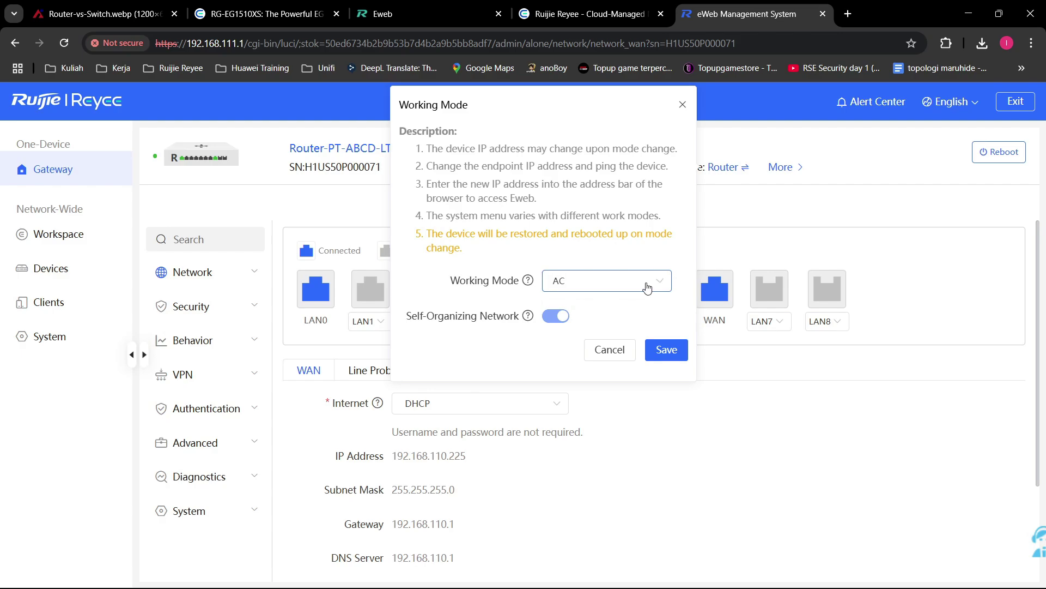
left_click(647, 288)
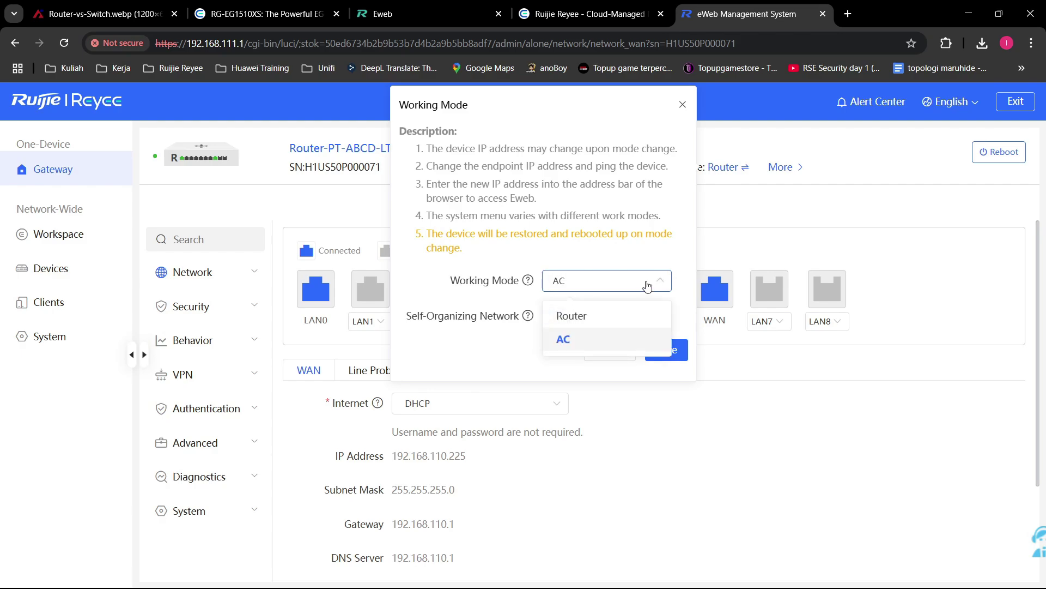
left_click(604, 317)
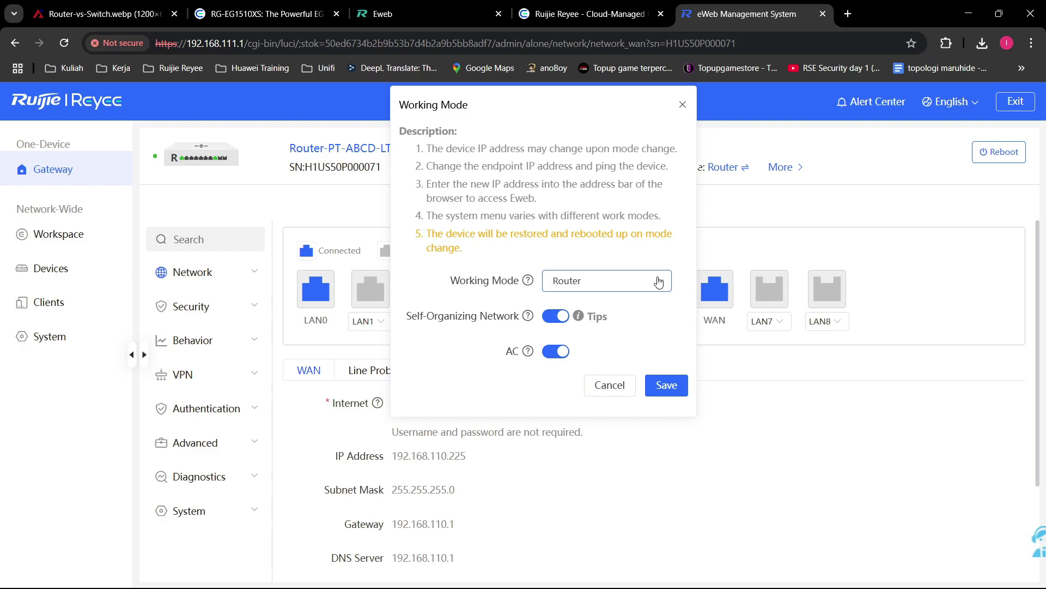
left_click(659, 281)
left_click(627, 254)
left_click(647, 281)
left_click(647, 286)
left_click(648, 289)
left_click(635, 344)
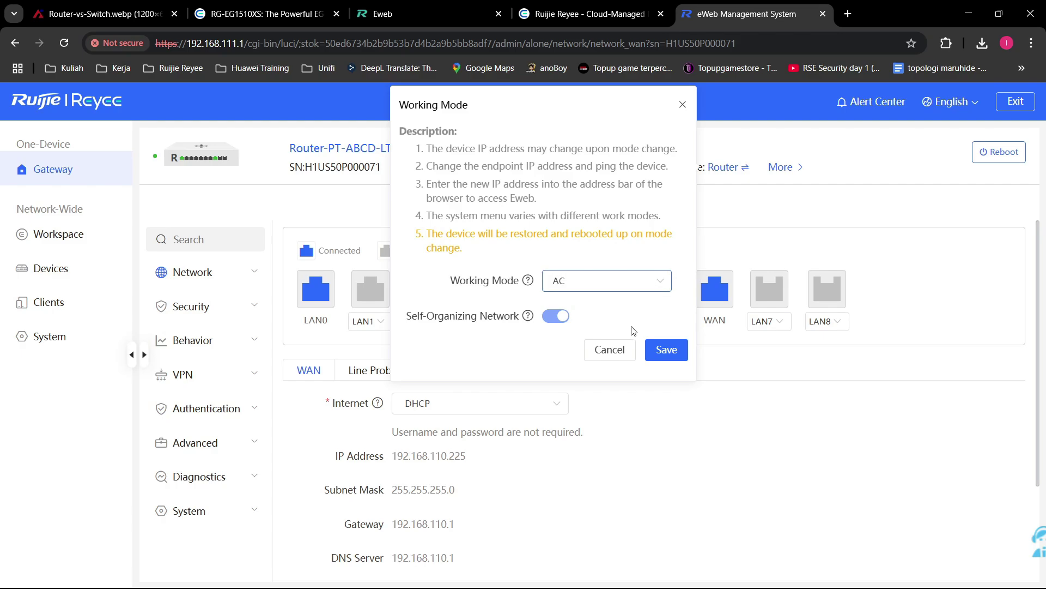
left_click(621, 279)
left_click(572, 309)
mouse_move(576, 324)
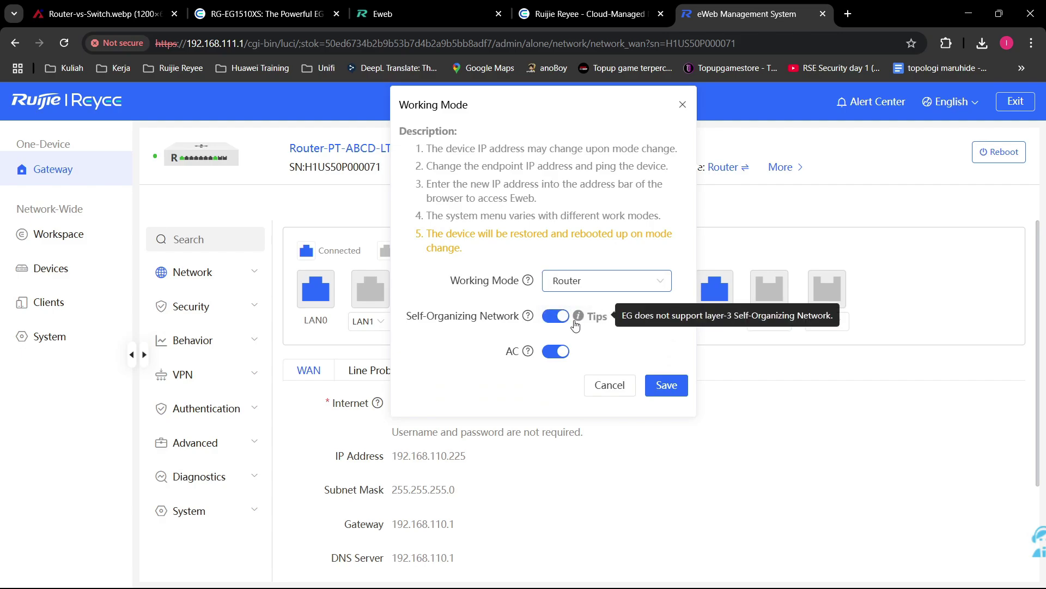
mouse_move(528, 320)
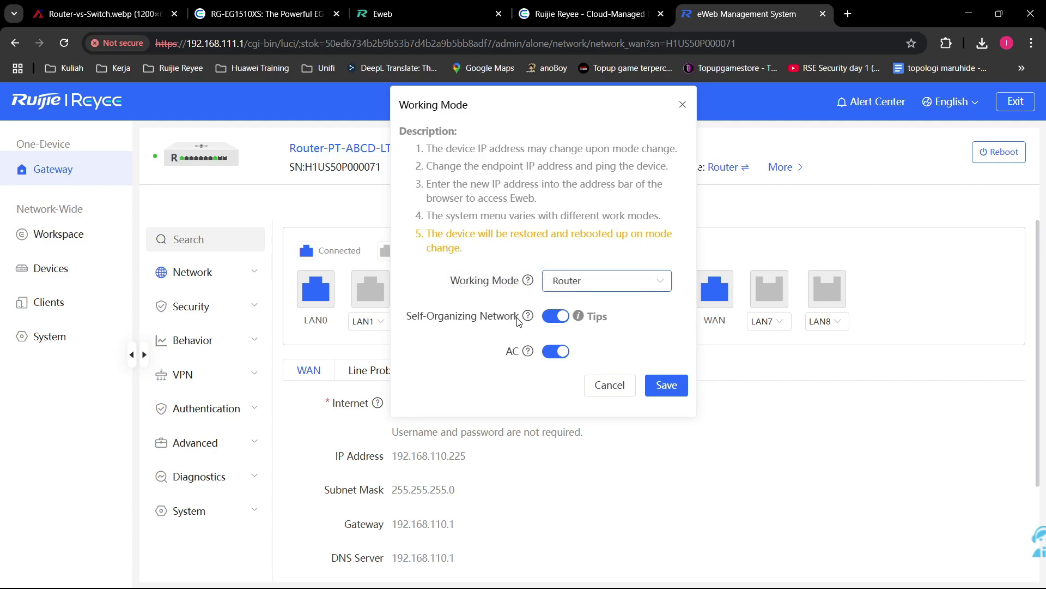
left_click_drag(518, 318, 489, 317)
left_click(412, 325)
left_click(433, 317)
left_click(463, 352)
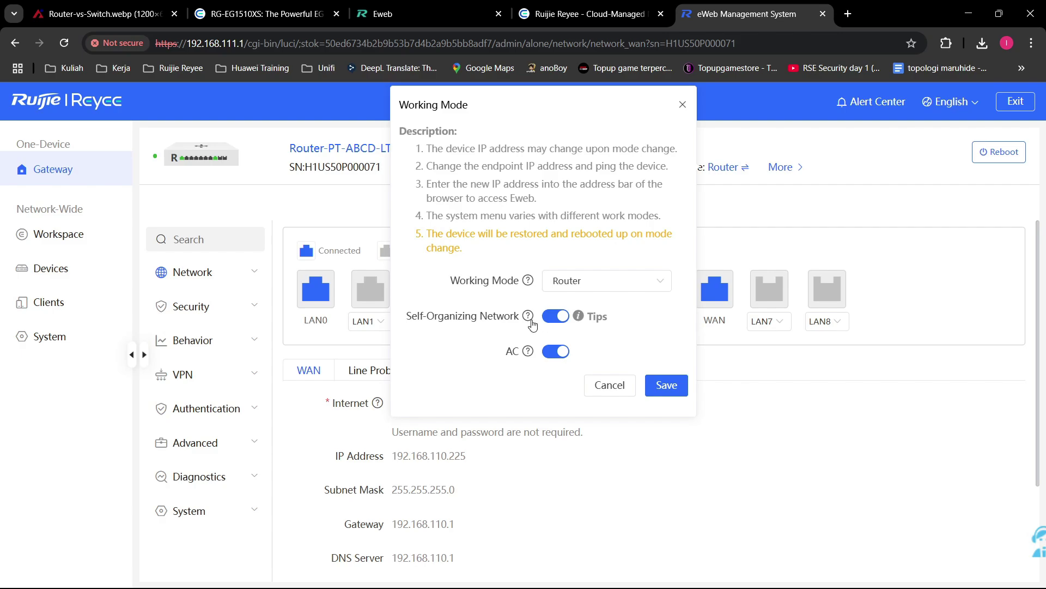
mouse_move(531, 325)
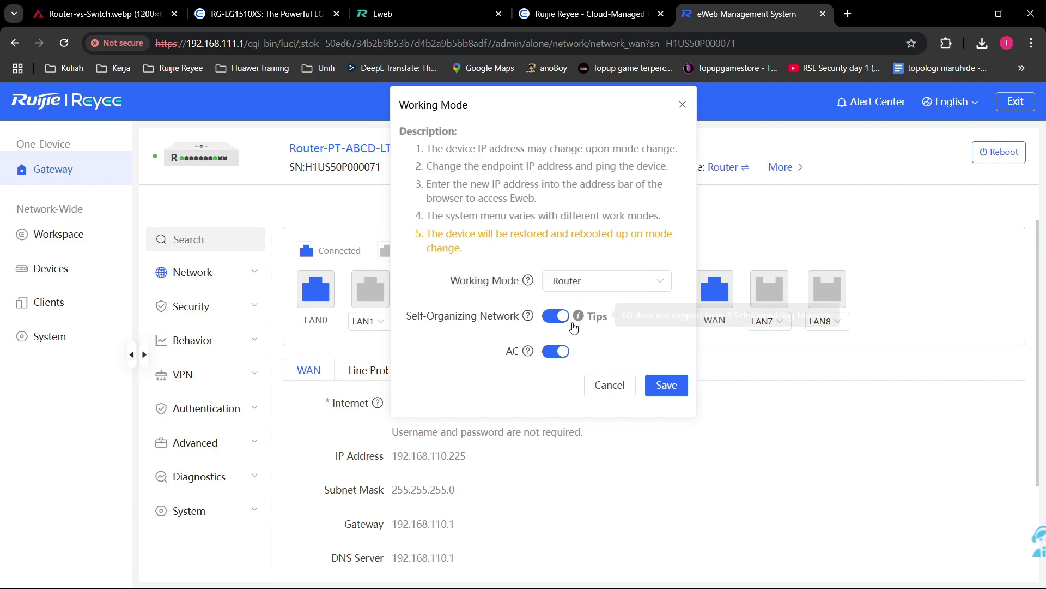
Step: Toggle Self-Organizing Network off and on twice, then cancel the Working Mode dialog, keeping Router mode
left_click(556, 317)
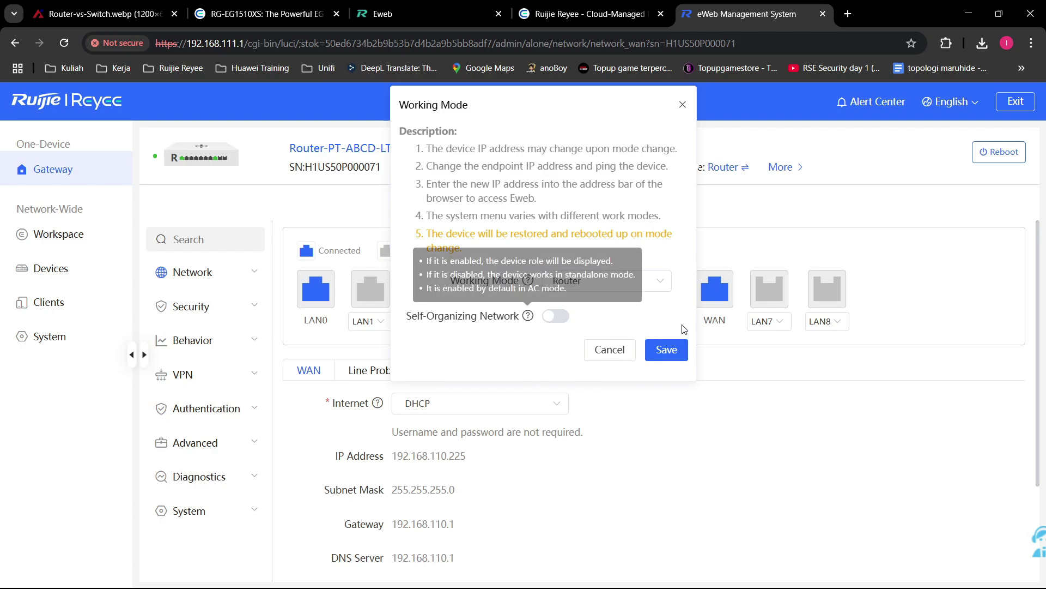
left_click(556, 317)
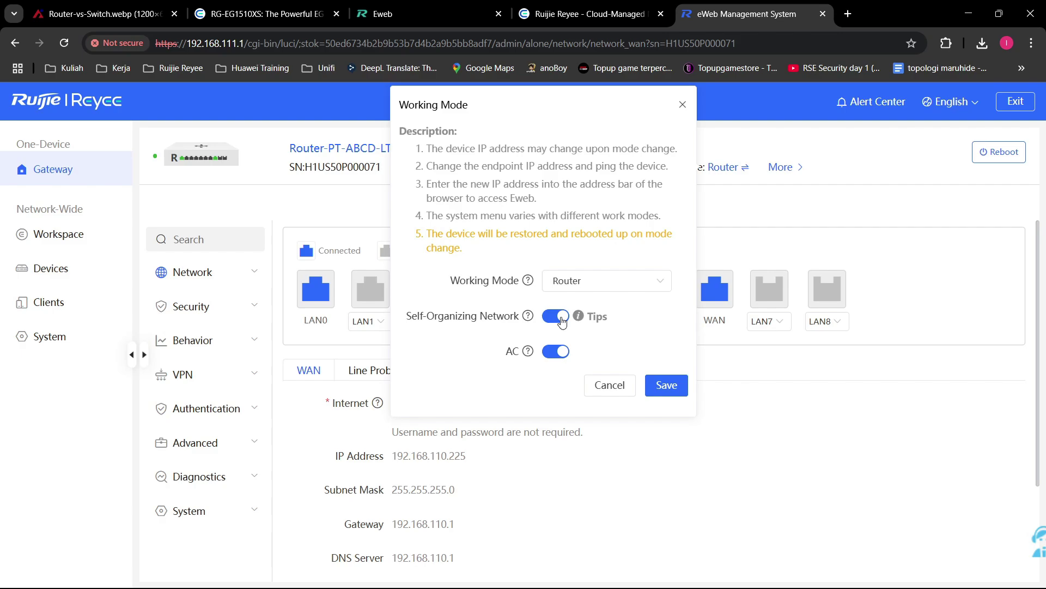
left_click(561, 322)
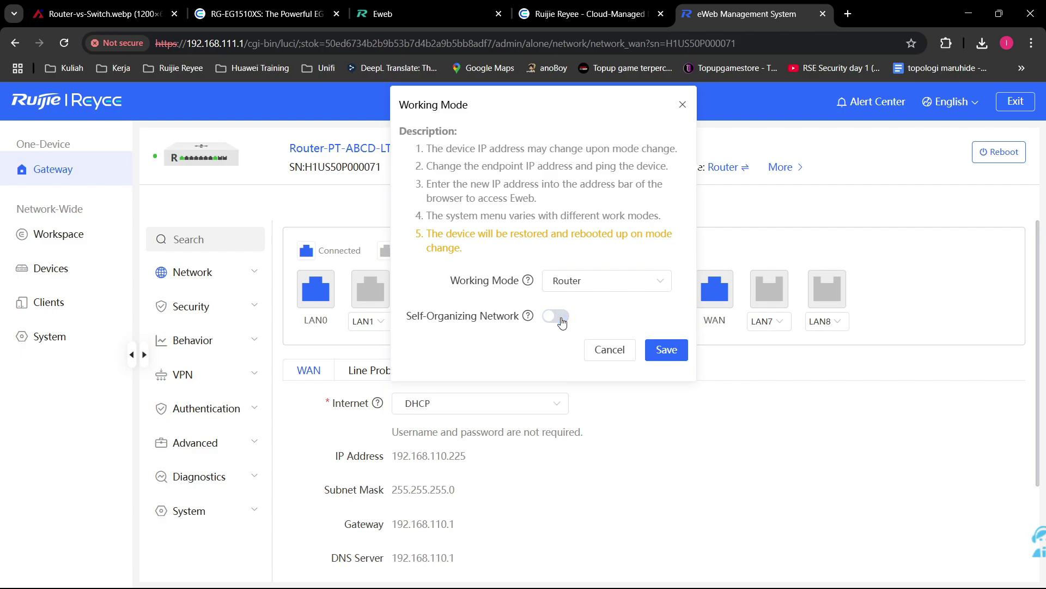
left_click(562, 323)
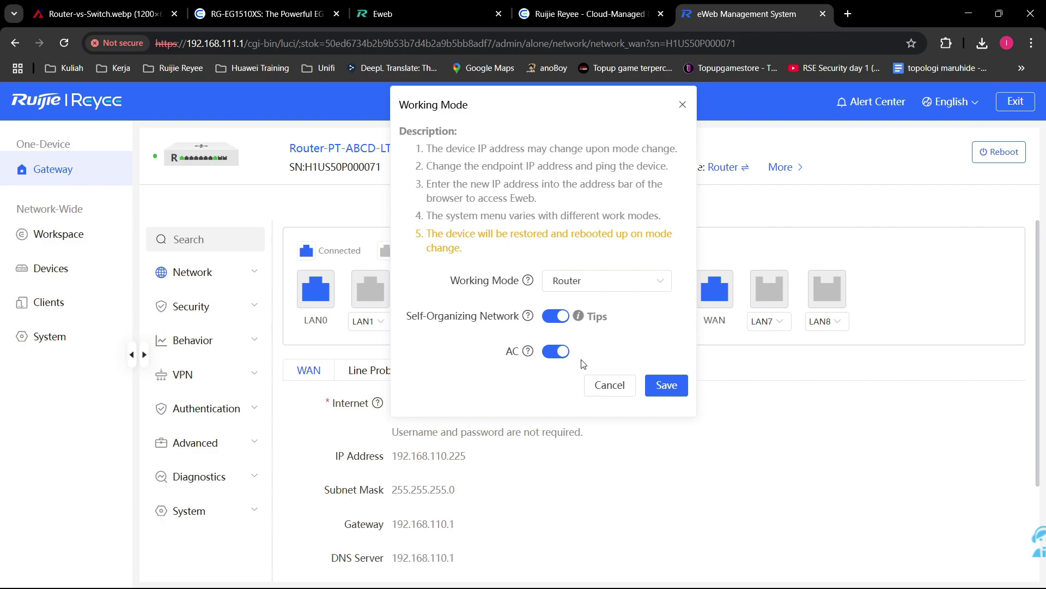
left_click(610, 386)
Step: Check the gateway's MAC address in its device info, then expand Network and open WAN settings
mouse_move(788, 172)
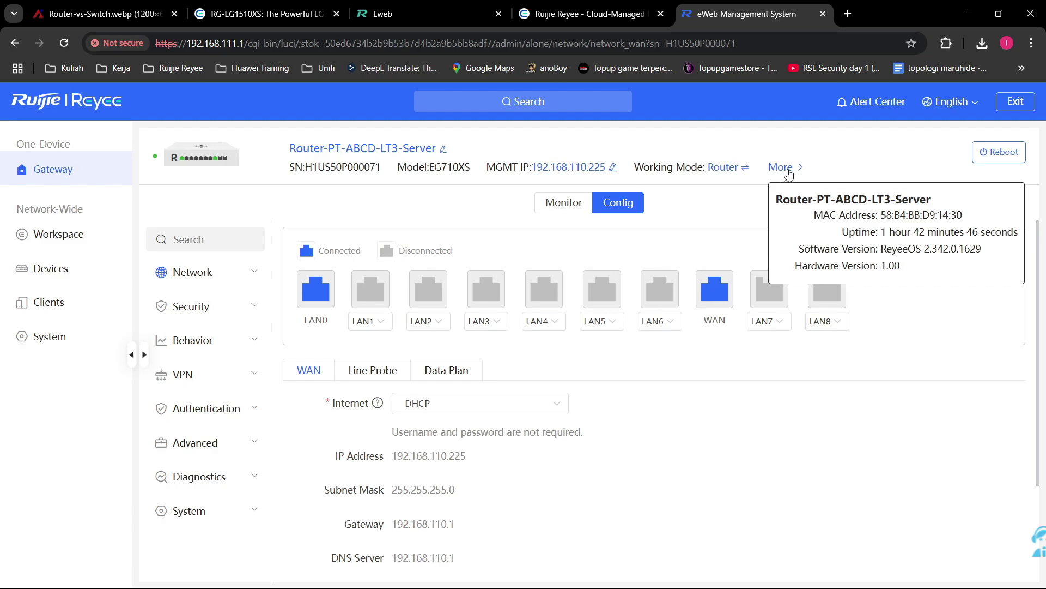
left_click_drag(883, 215, 968, 217)
mouse_move(795, 173)
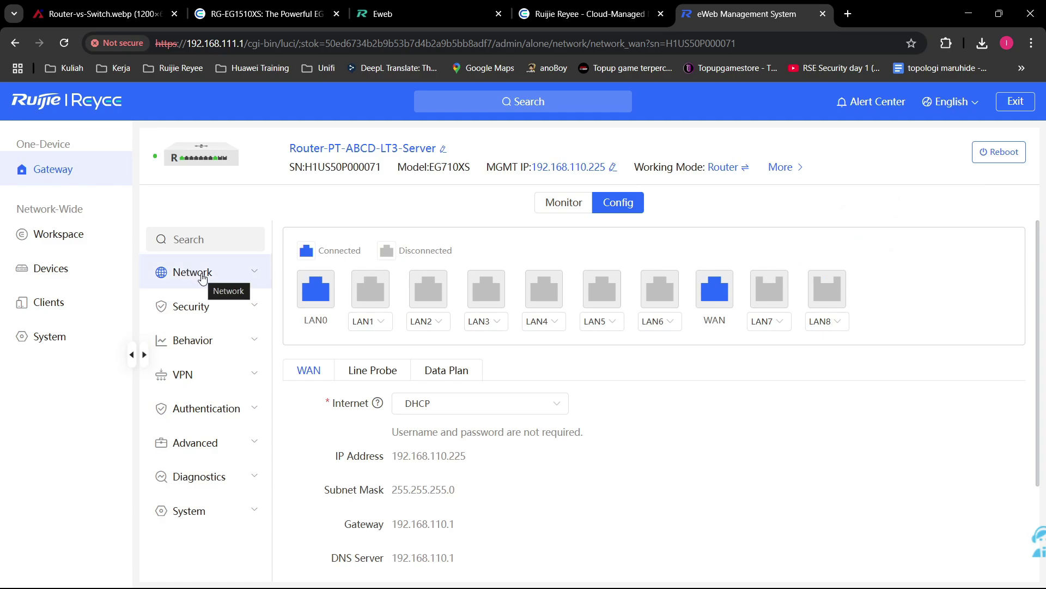
left_click(241, 281)
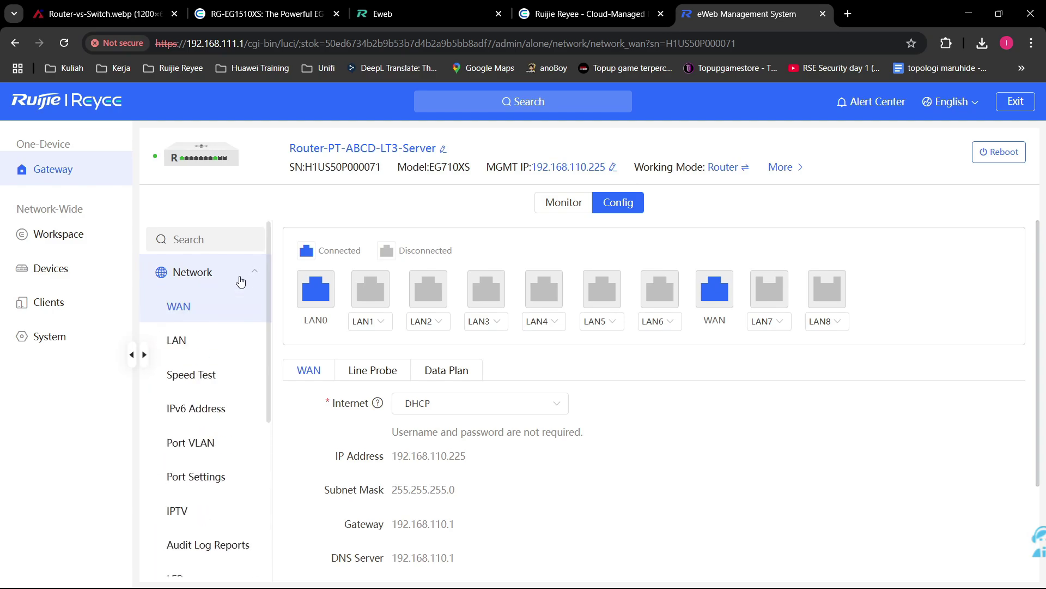
scroll(239, 348, "down", 2)
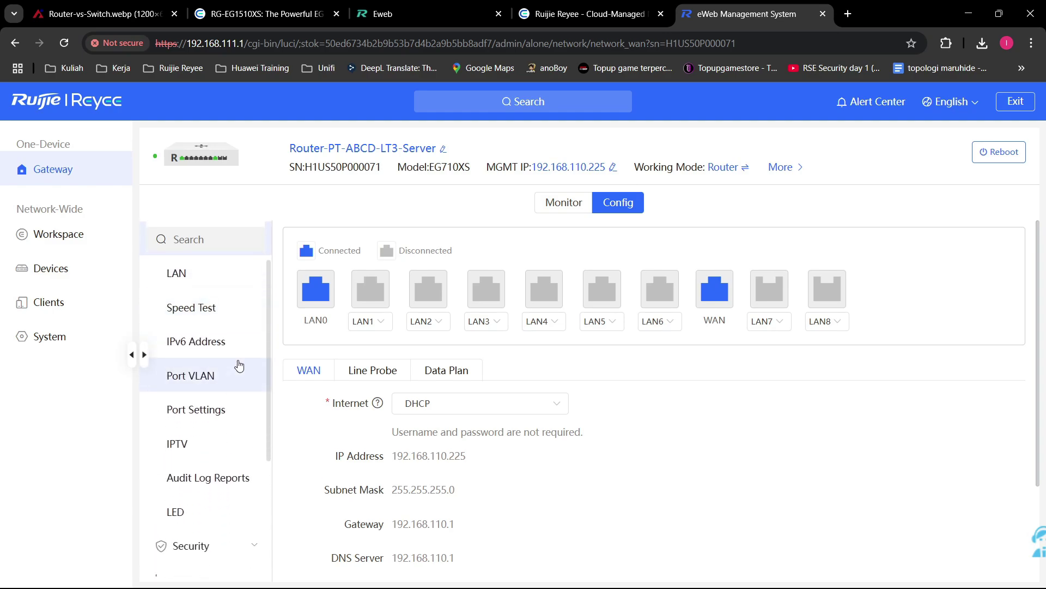
scroll(239, 365, "up", 2)
left_click(233, 313)
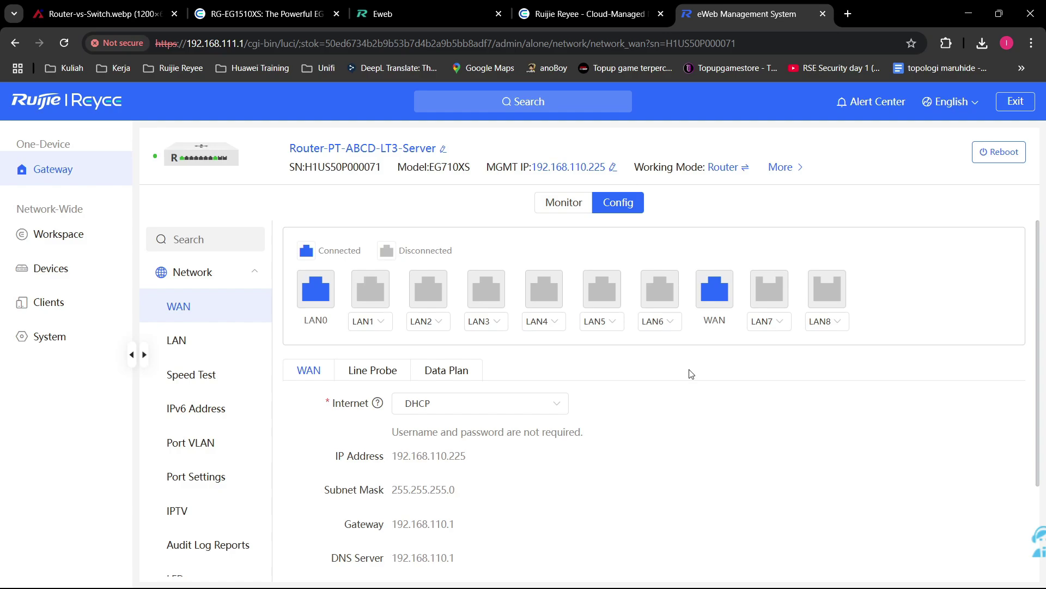
Step: Switch port LAN7 to WAN8 and back to LAN7
left_click(784, 322)
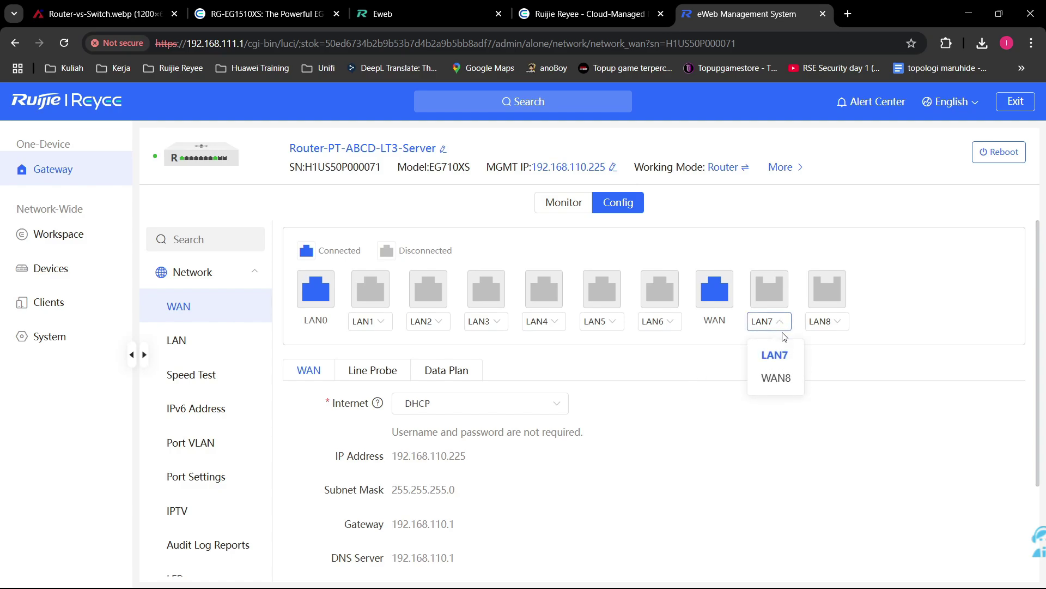
left_click(778, 379)
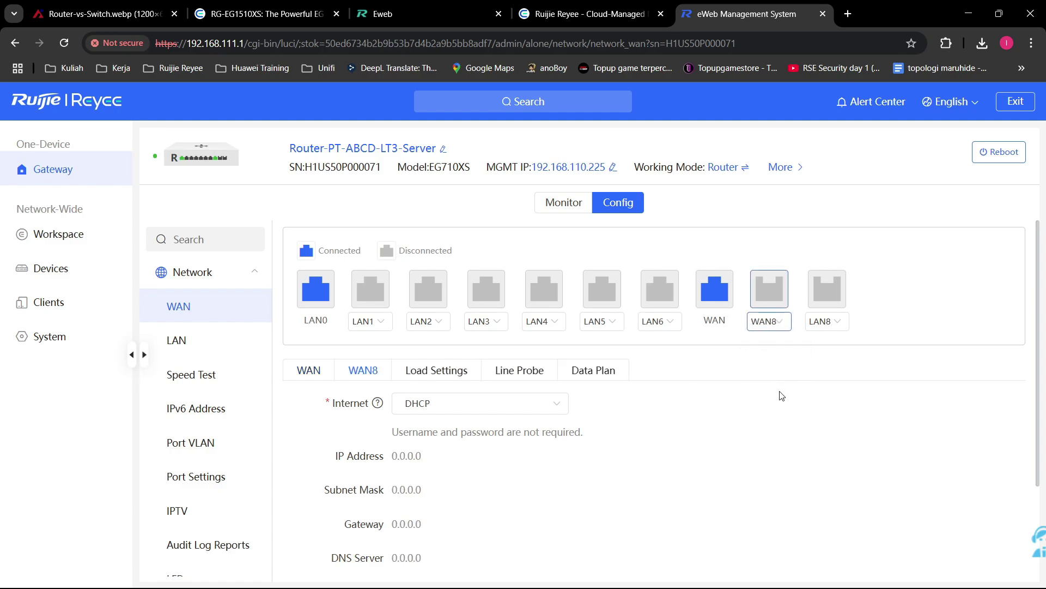
left_click(768, 321)
left_click(763, 354)
Step: Assign port LAN6 the WAN role as WAN1 and view the WAN1 and WAN details
mouse_move(381, 403)
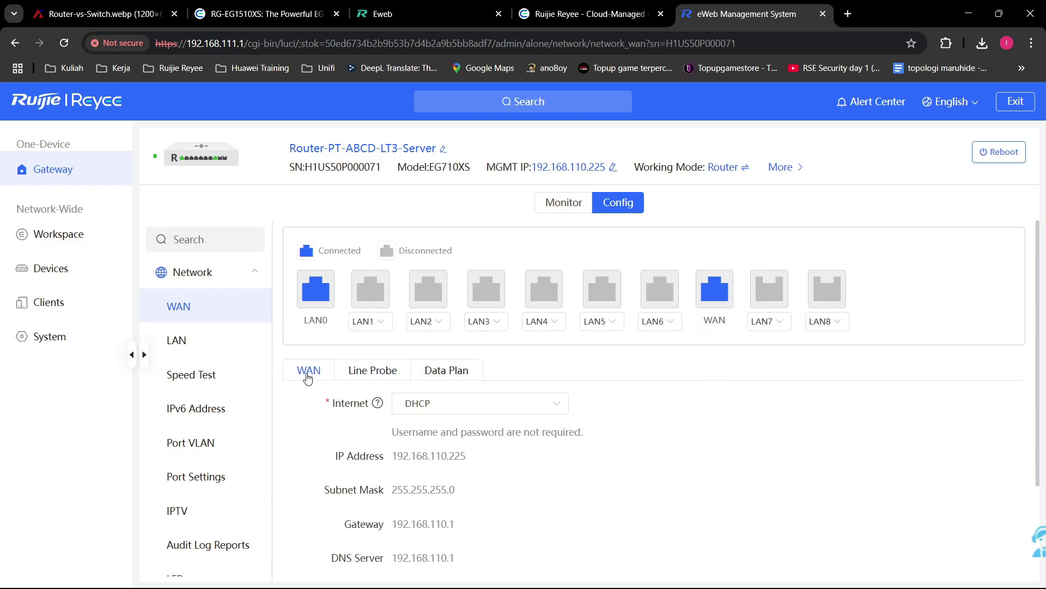
left_click(665, 321)
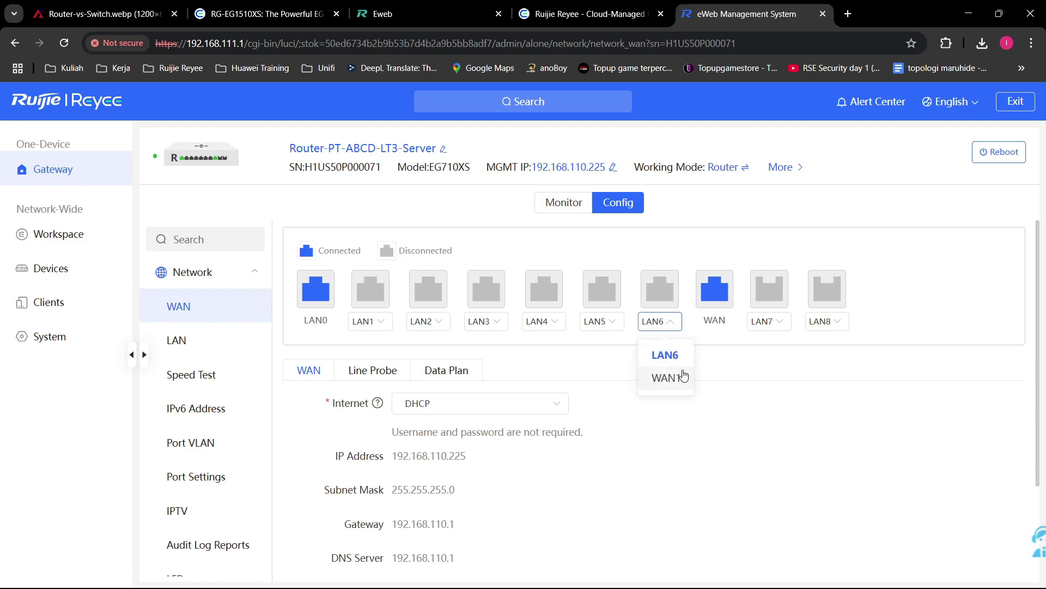
left_click(676, 378)
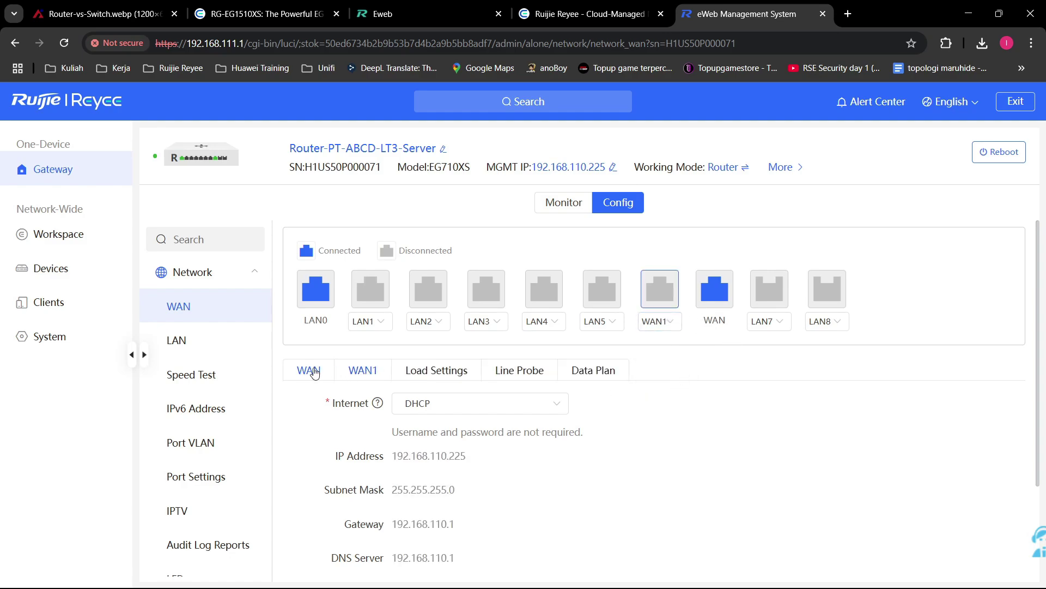
left_click(362, 371)
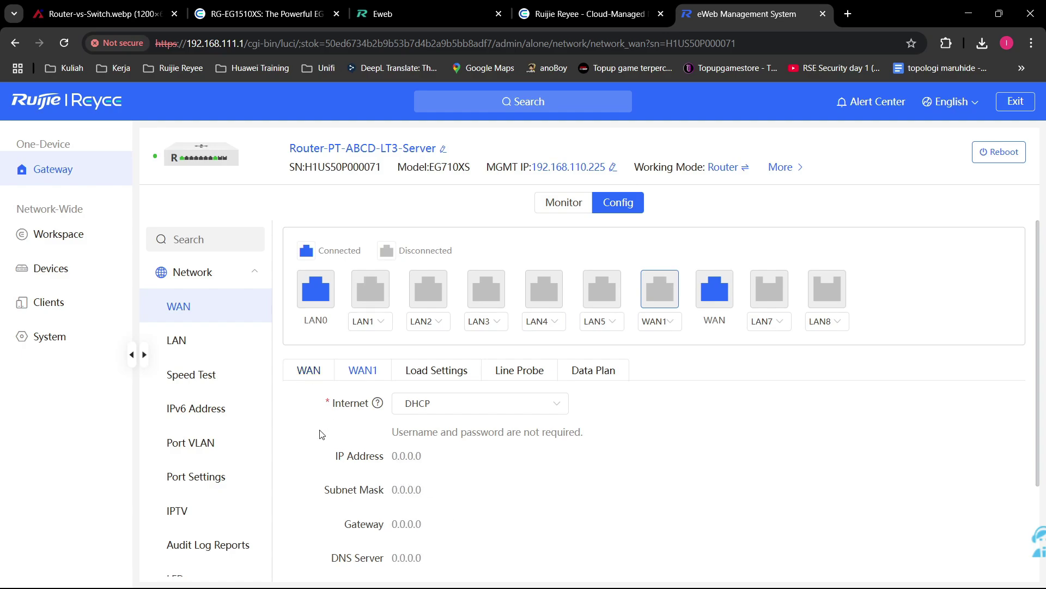
left_click(311, 373)
scroll(786, 460, "down", 1)
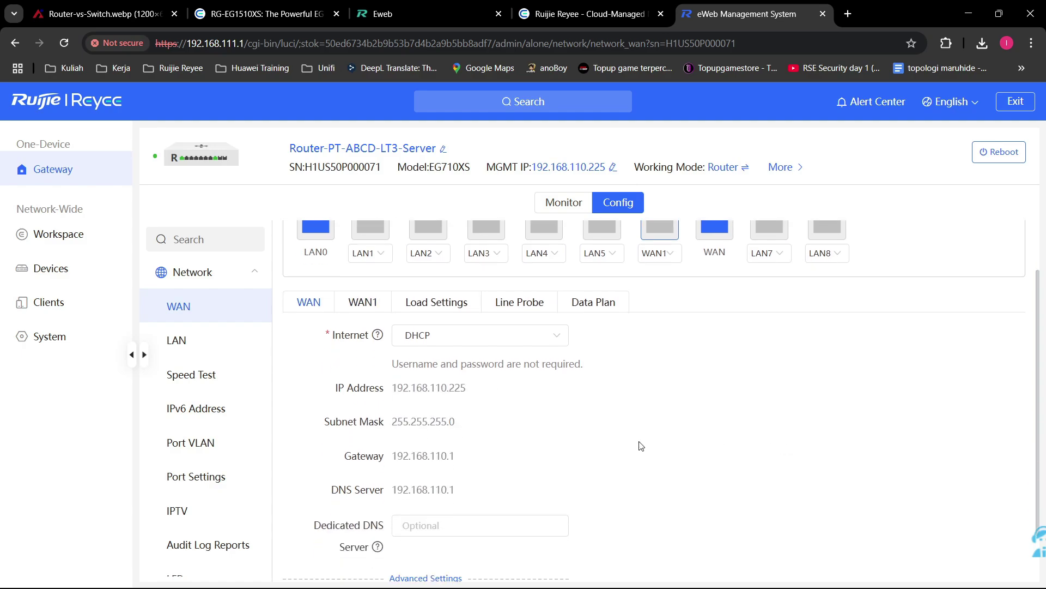
Step: Switch the WAN1 port back to LAN6, then make it WAN1 again
scroll(518, 406, "up", 1)
left_click(459, 379)
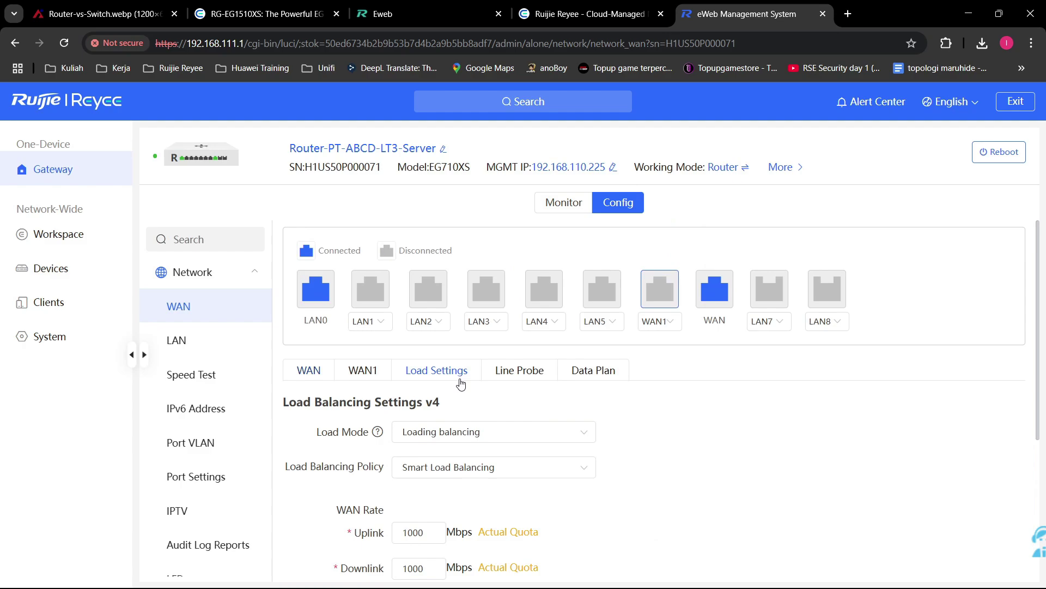
left_click(674, 321)
left_click(660, 353)
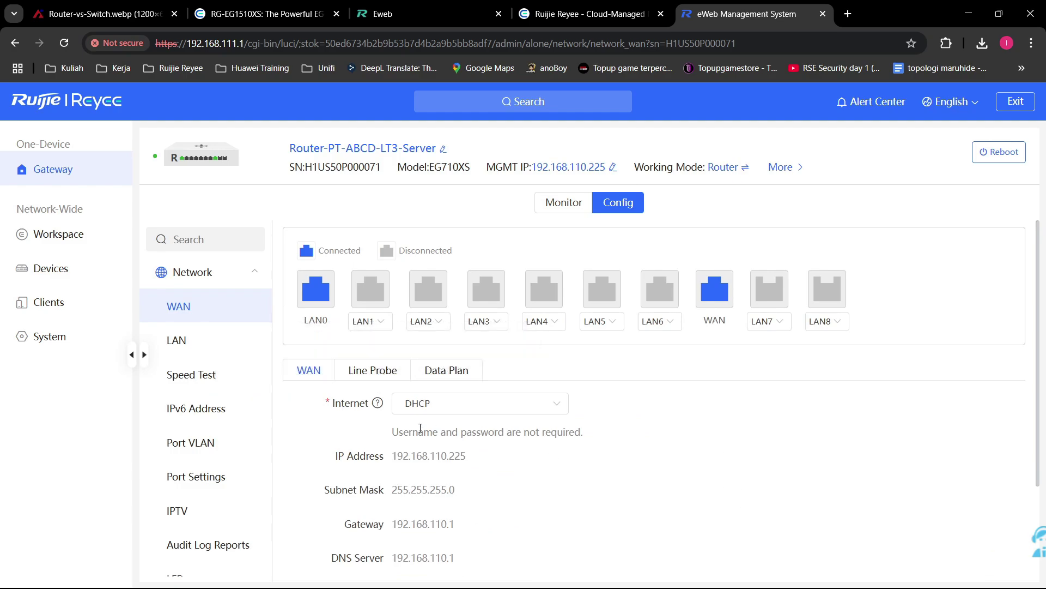
left_click(673, 324)
left_click(669, 377)
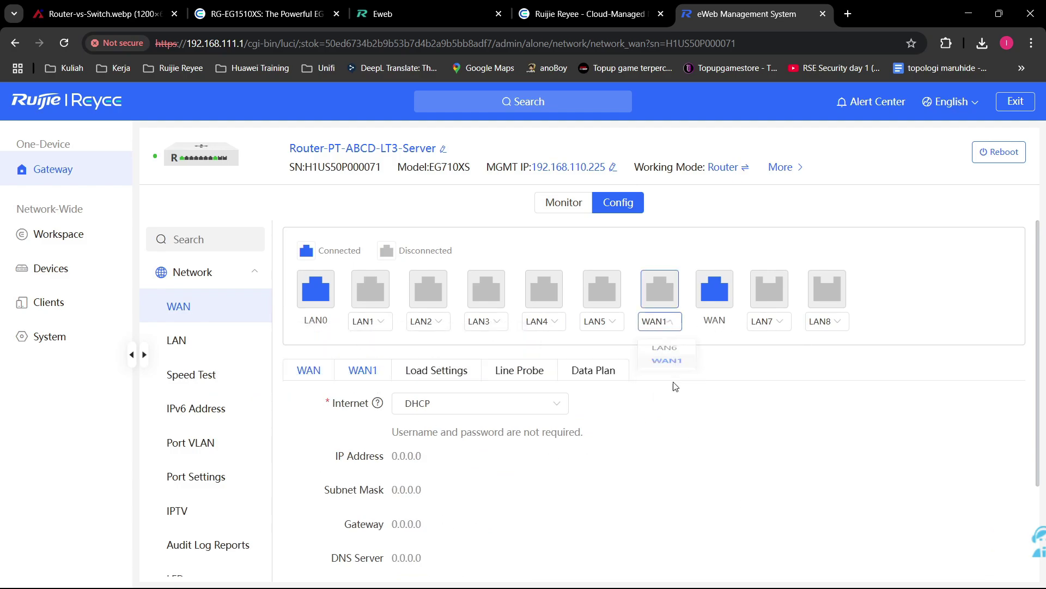
Step: Try the Active/Backup load mode, then return it to Load balancing without changing the policy
left_click(417, 370)
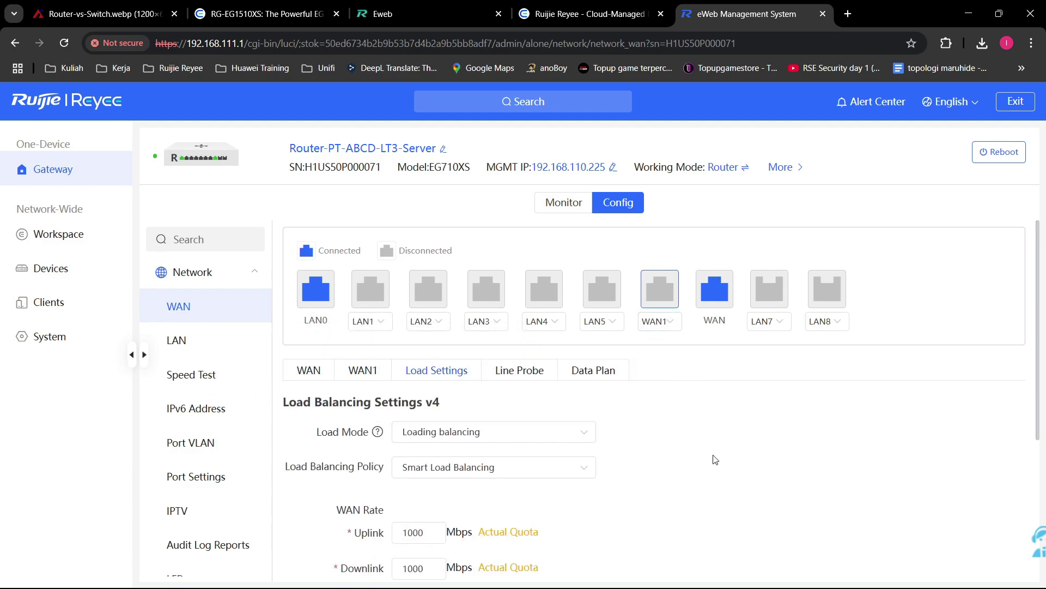
scroll(714, 457, "down", 3)
scroll(711, 456, "up", 3)
left_click(562, 433)
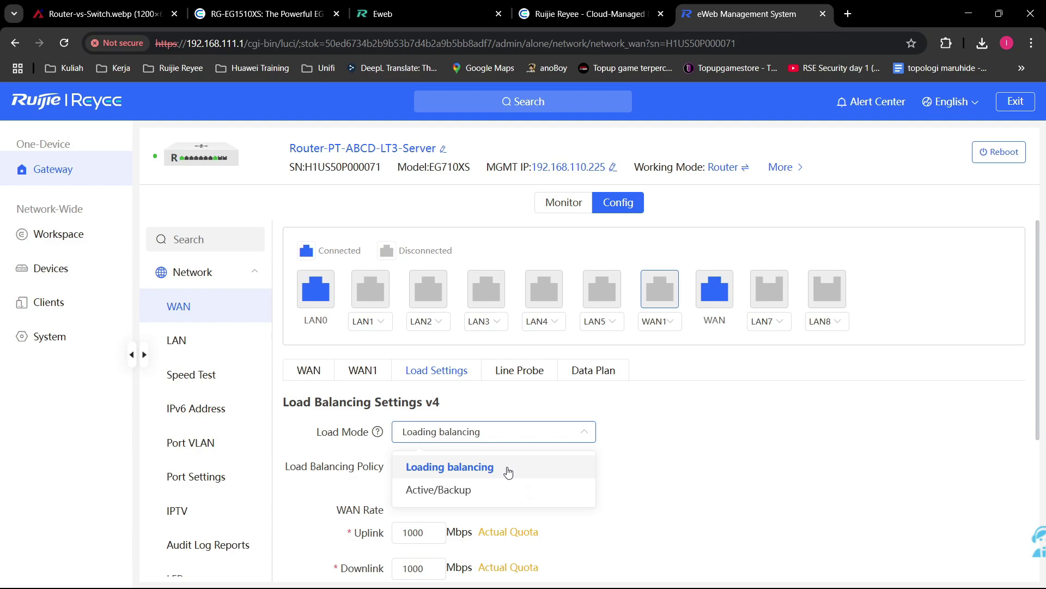
left_click(471, 496)
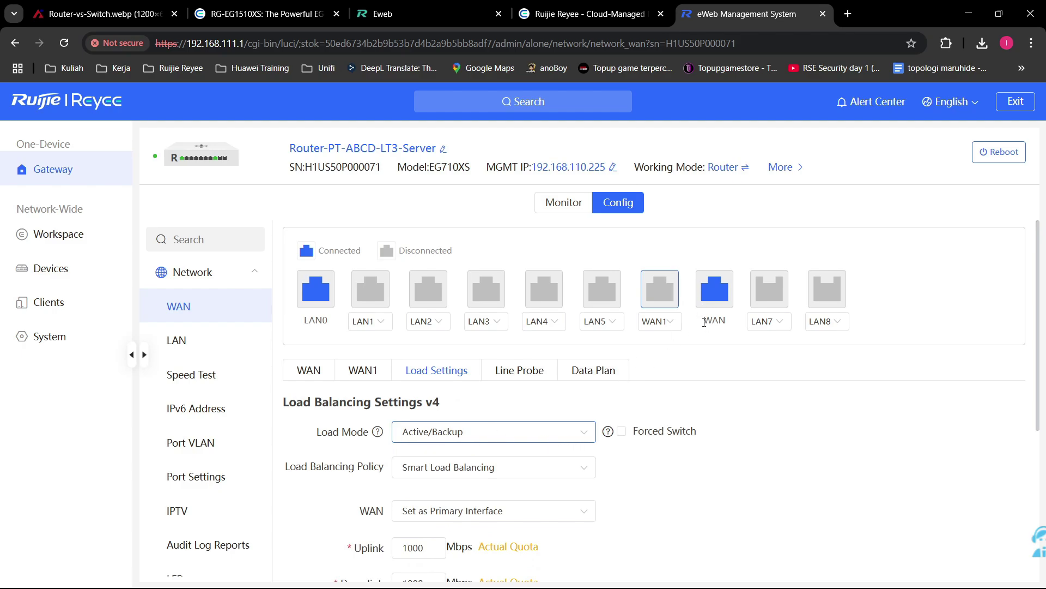
left_click_drag(732, 323, 686, 324)
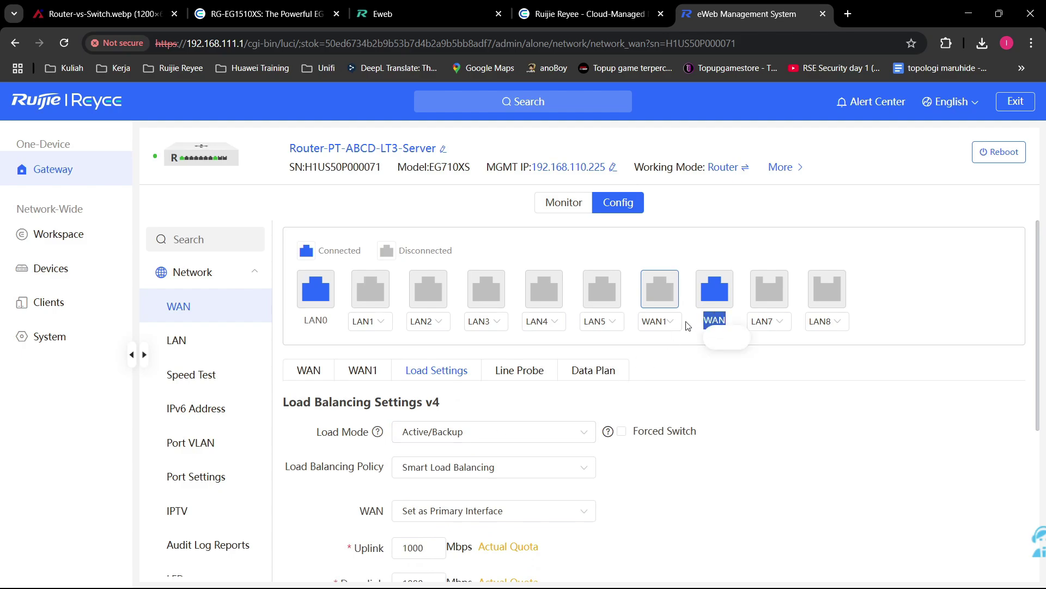
left_click(797, 449)
left_click(479, 438)
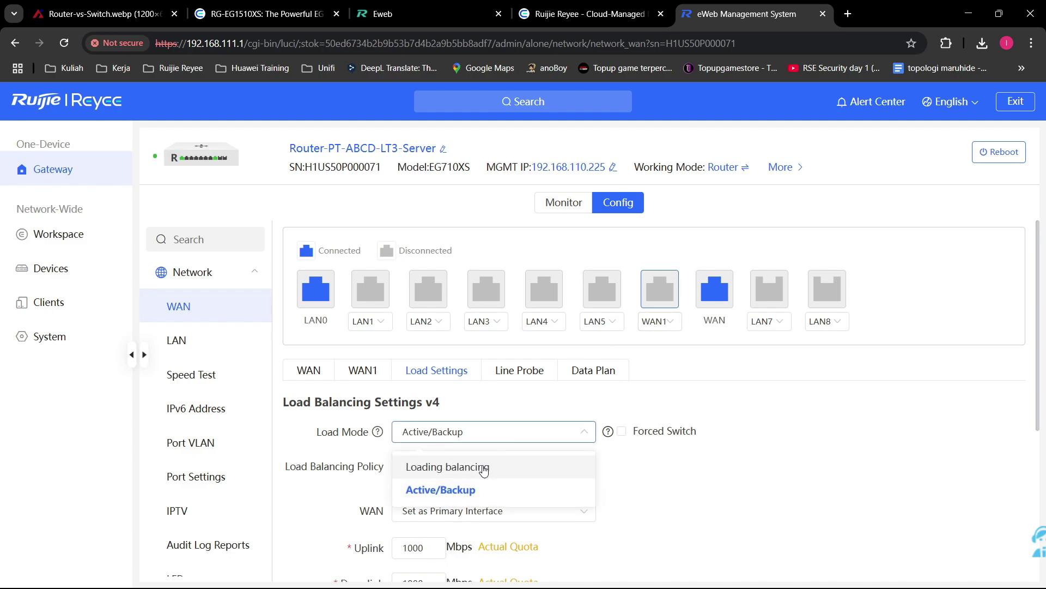
left_click(484, 469)
left_click(502, 467)
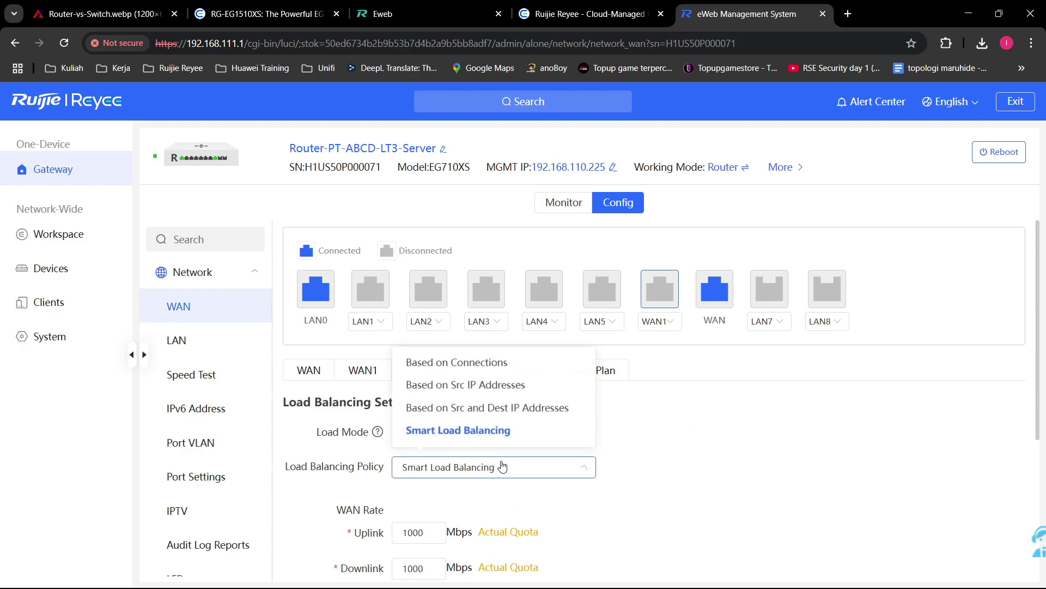
left_click(677, 464)
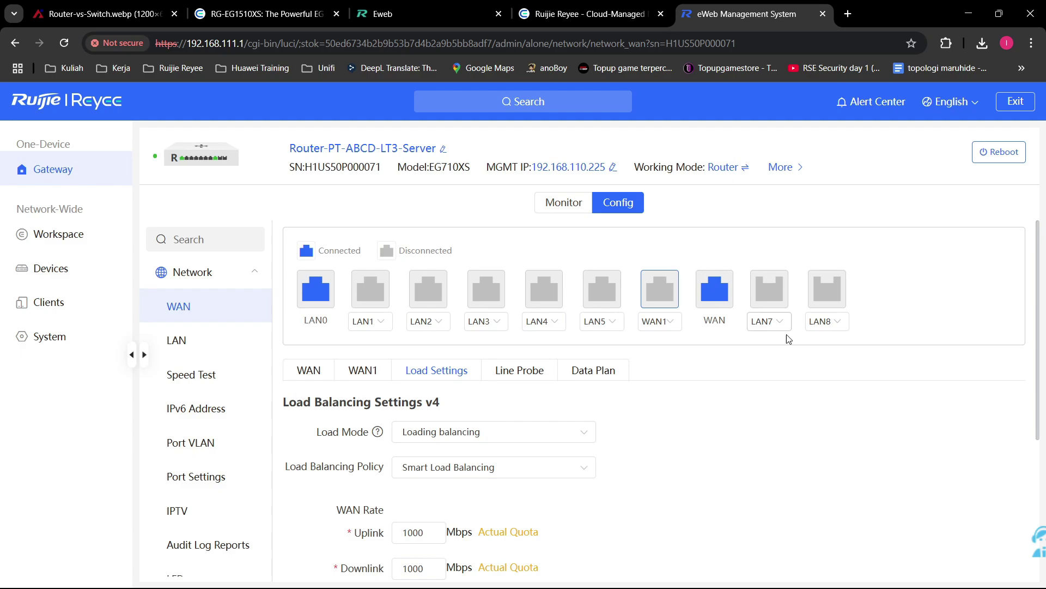
Step: Return the WAN1 port to LAN6, briefly toggling it to WAN1 before settling on LAN6
left_click(669, 322)
left_click(661, 352)
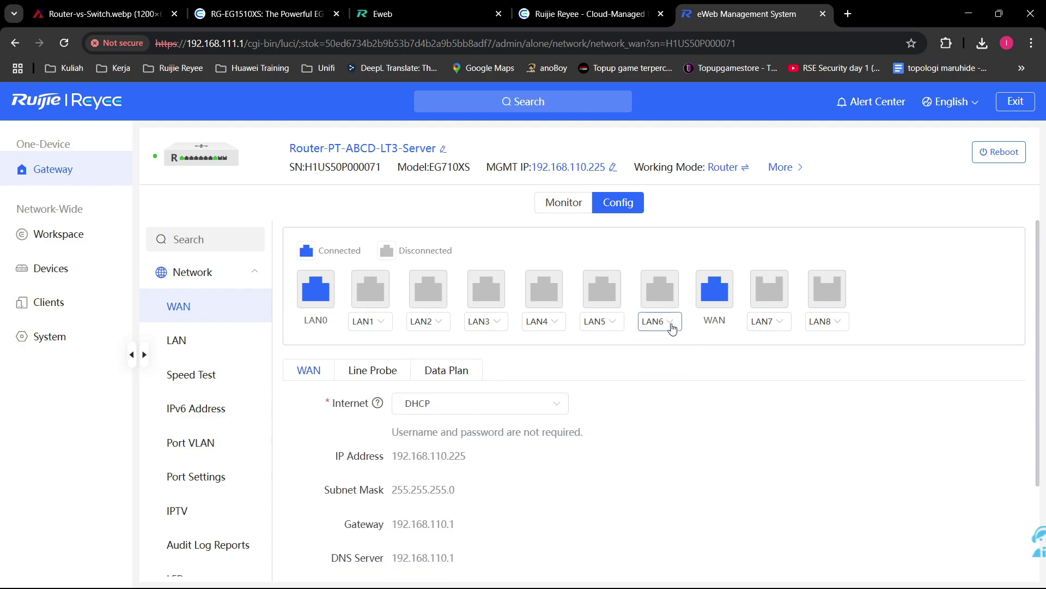
left_click(672, 327)
left_click(698, 356)
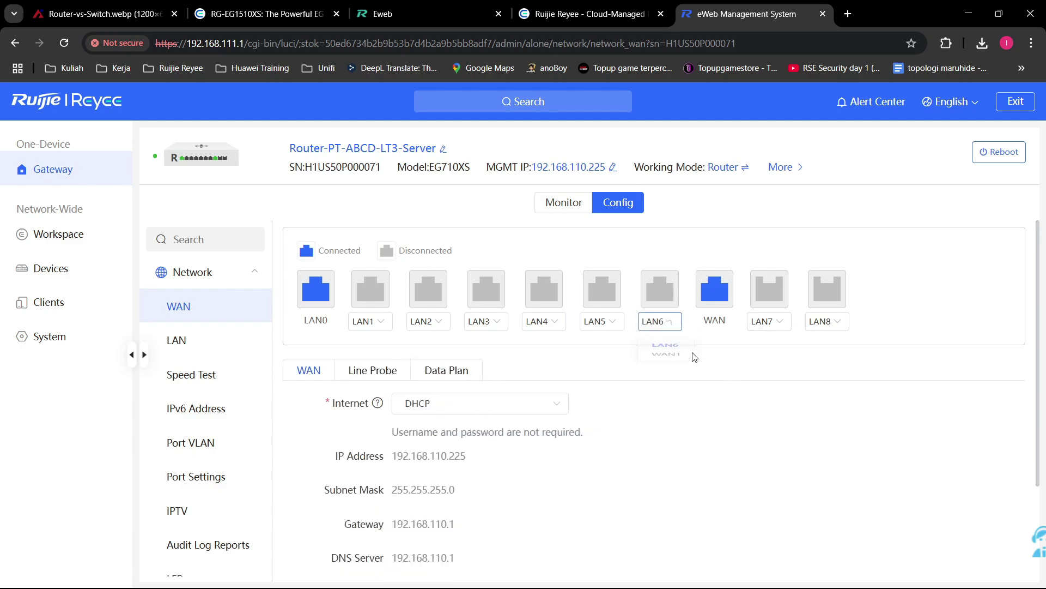
left_click(662, 326)
left_click(668, 376)
left_click(657, 326)
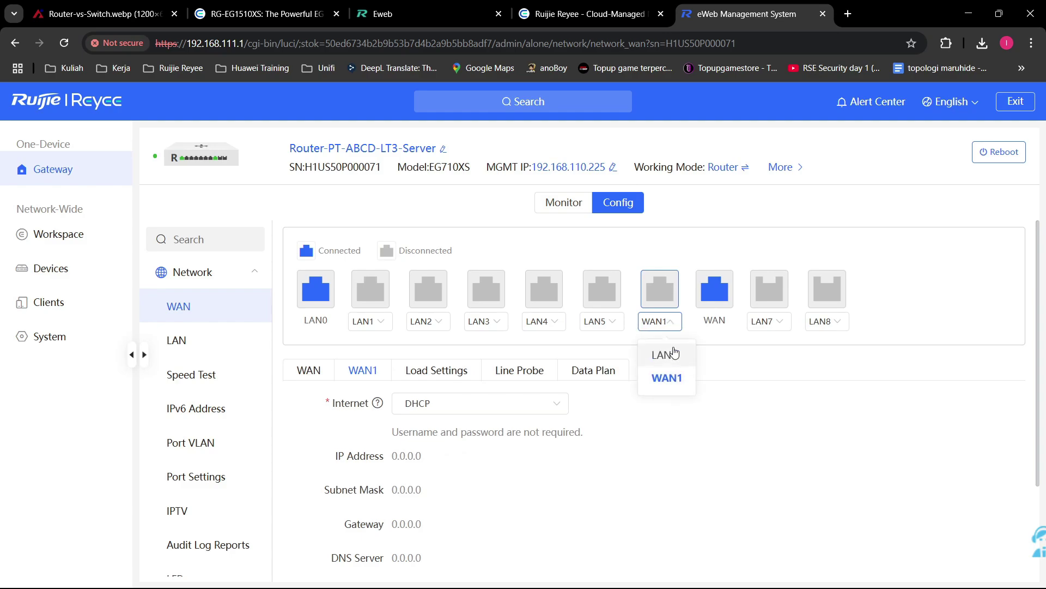
left_click(675, 353)
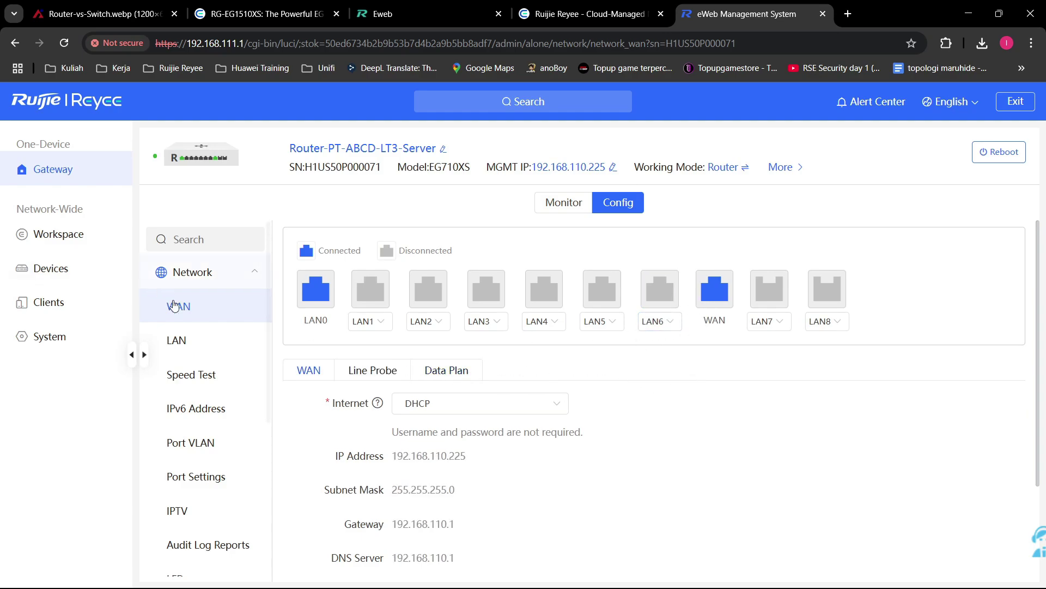
Step: Show the Line Probe settings and open the IPv4 WAN link probe editor
left_click(475, 372)
left_click(364, 371)
scroll(492, 379, "down", 2)
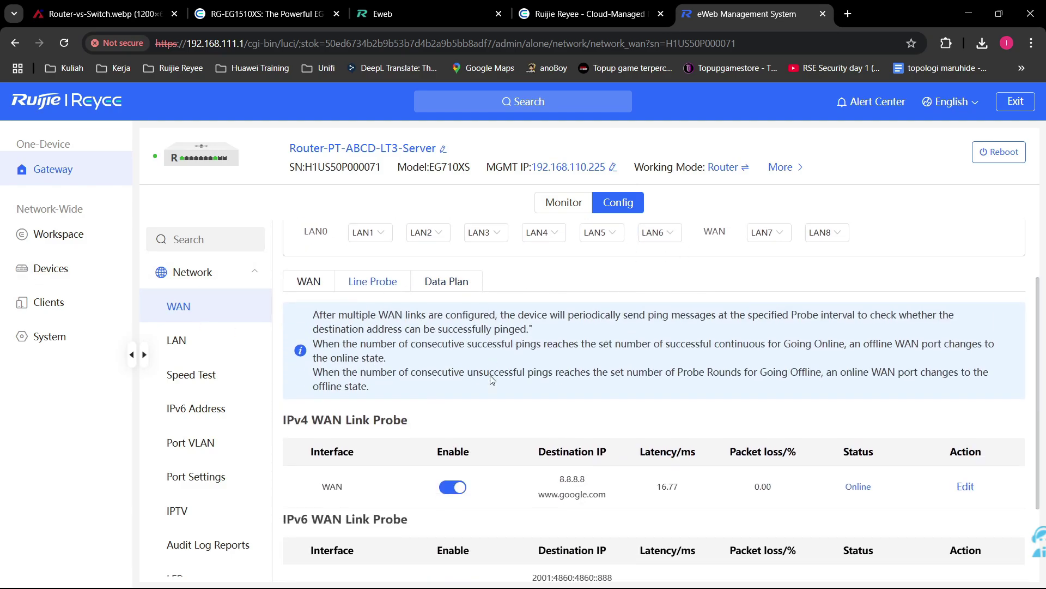
scroll(492, 379, "down", 1)
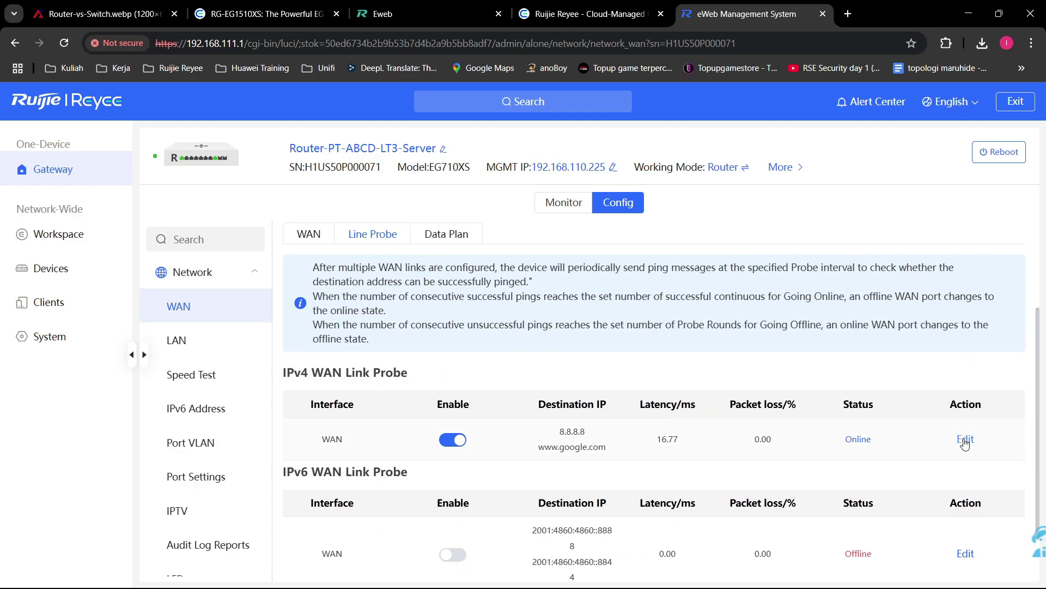
scroll(670, 298, "up", 3)
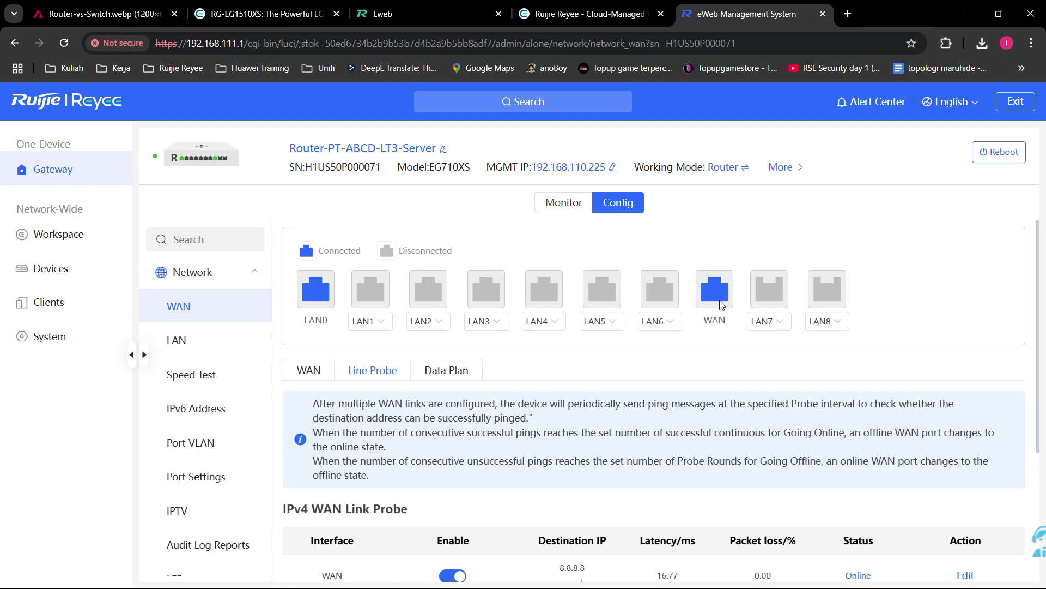
scroll(656, 436, "down", 3)
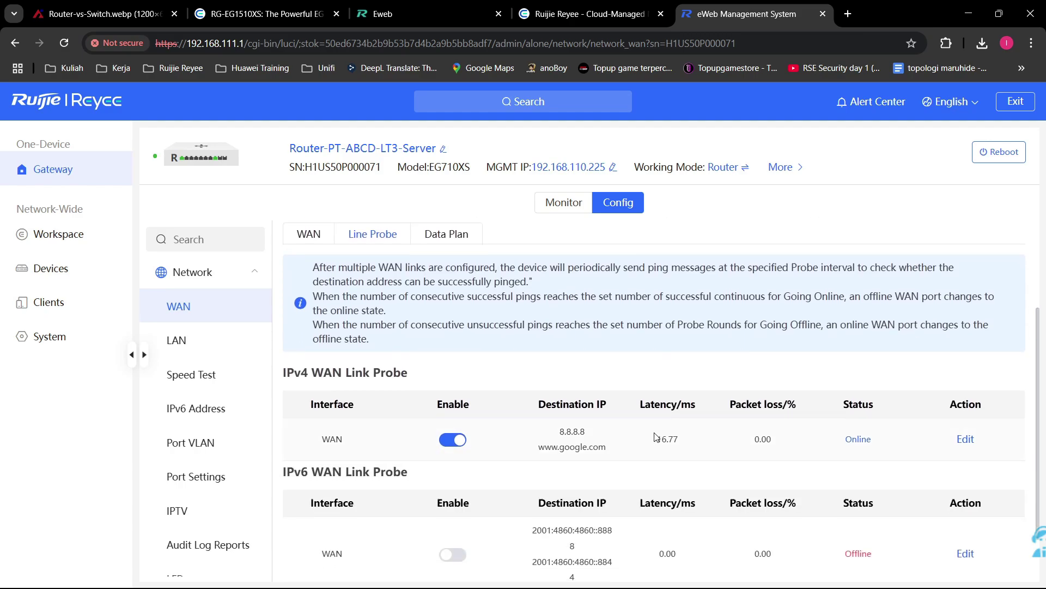
left_click(965, 439)
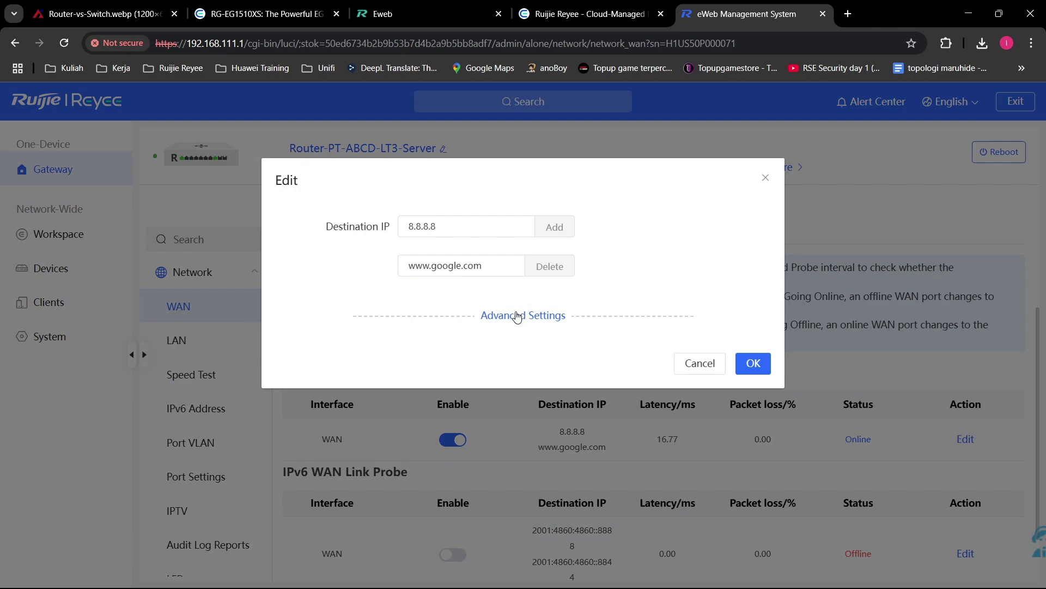
left_click_drag(485, 226, 403, 226)
left_click_drag(485, 265, 351, 267)
left_click(412, 216)
left_click_drag(479, 225, 353, 238)
left_click_drag(487, 265, 370, 267)
left_click_drag(480, 226, 360, 240)
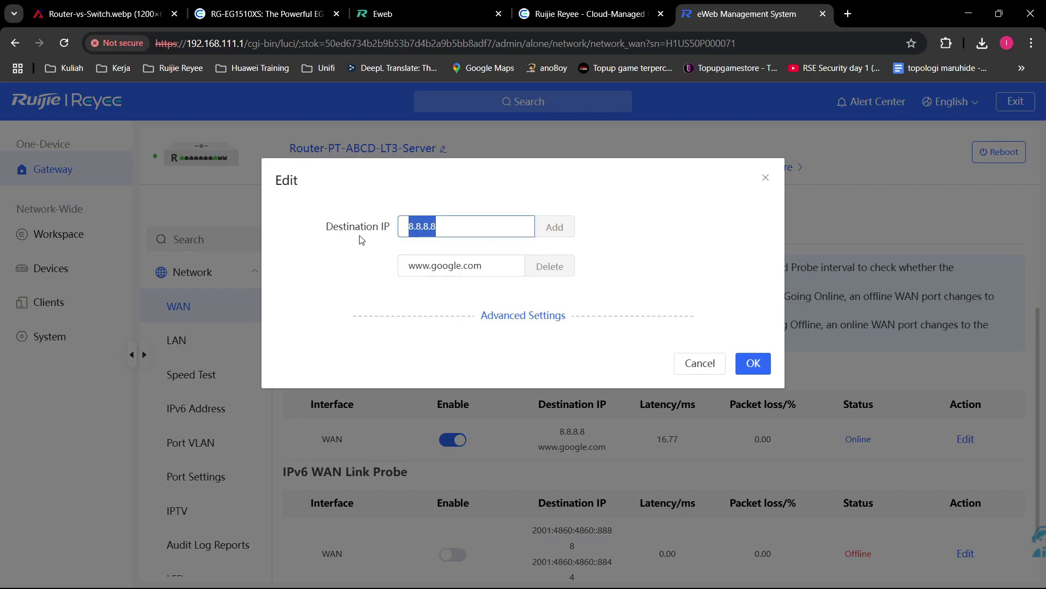
double_click(481, 265)
left_click_drag(479, 227, 357, 228)
left_click_drag(482, 266, 358, 265)
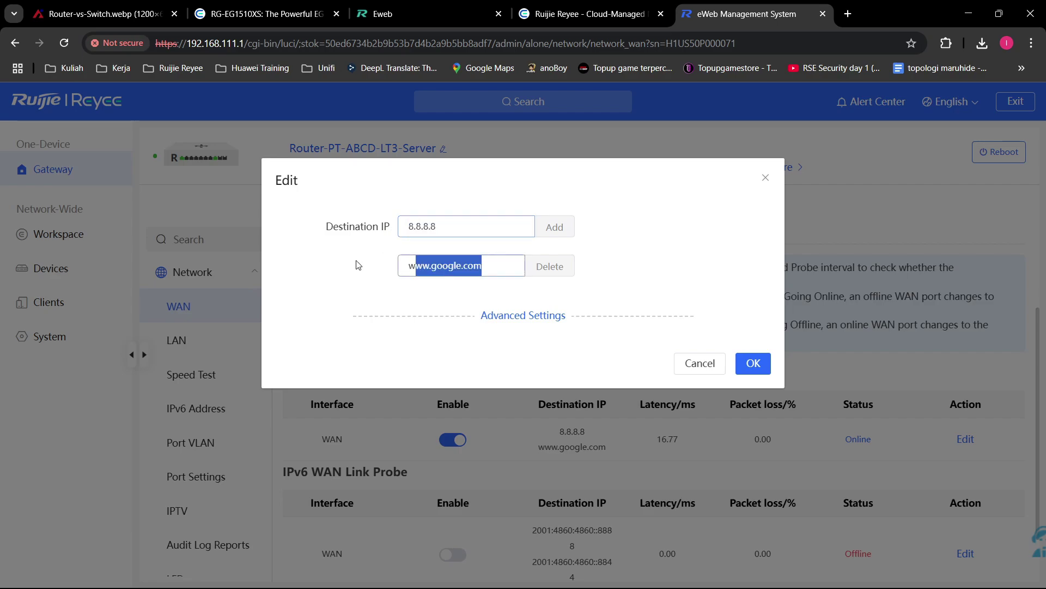
left_click(765, 177)
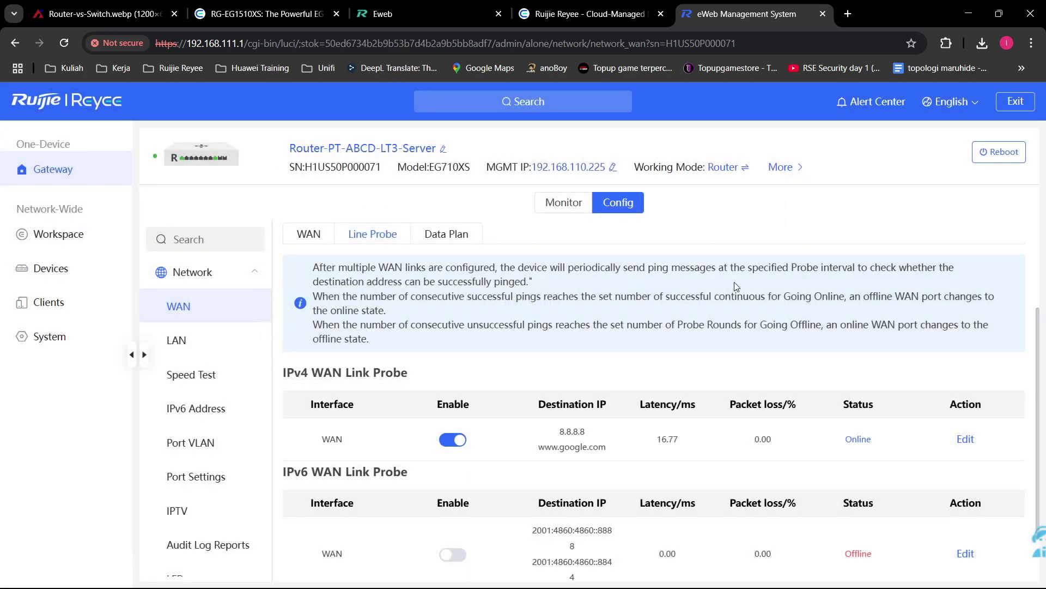
Step: Reopen and cancel the IPv4 probe editor, highlight latency 16.77, then open the editor again
scroll(724, 280, "up", 3)
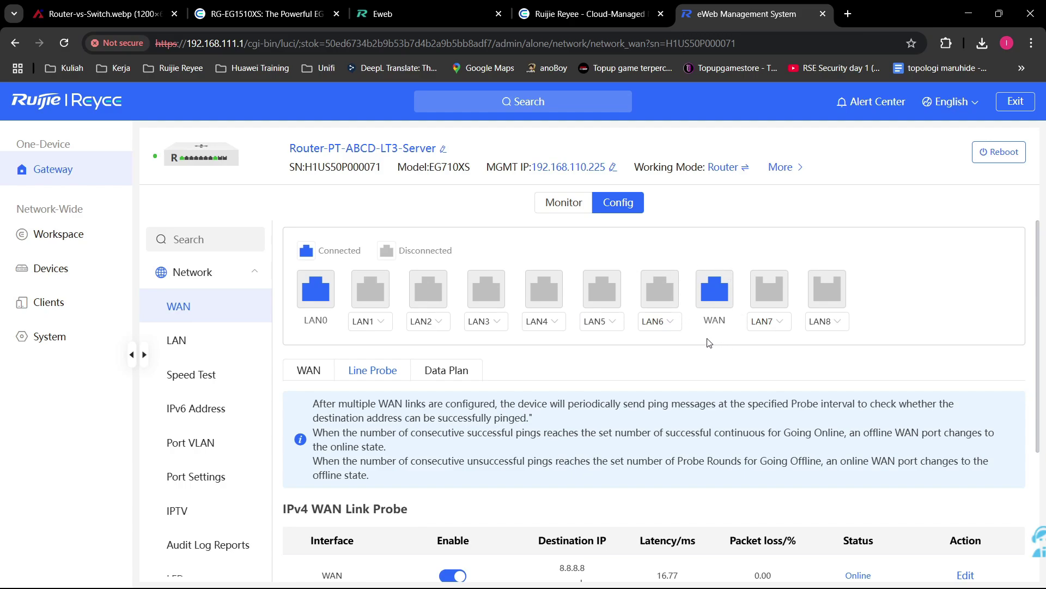
scroll(701, 336, "down", 2)
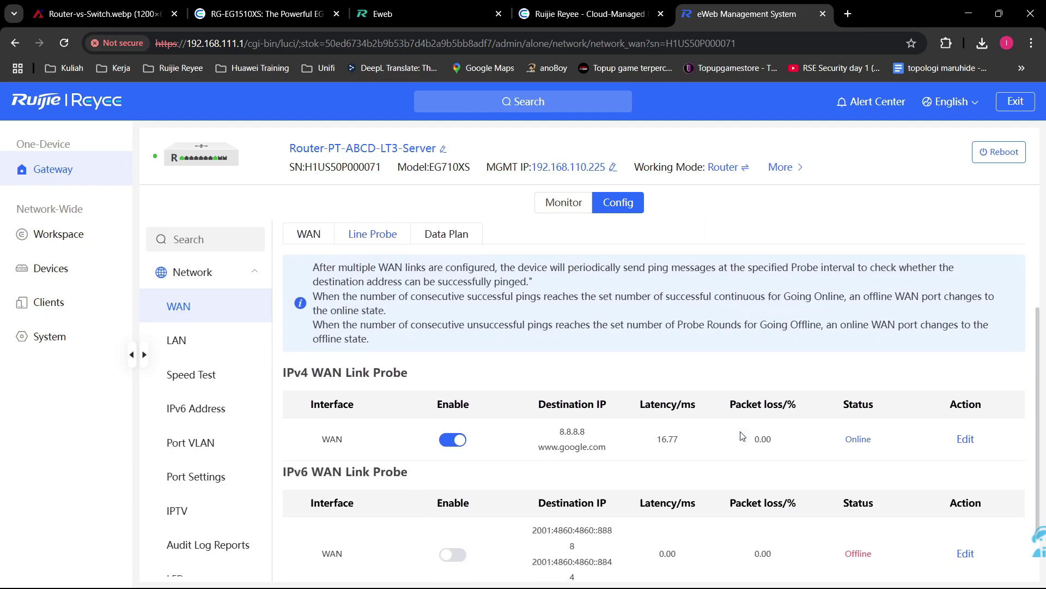
left_click(965, 439)
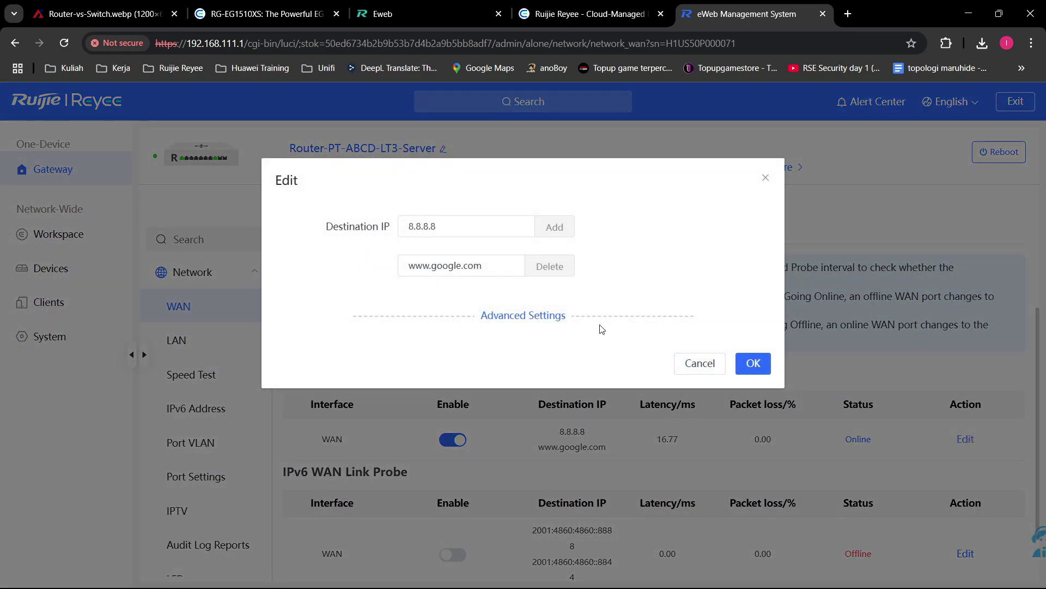
left_click(720, 361)
double_click(672, 436)
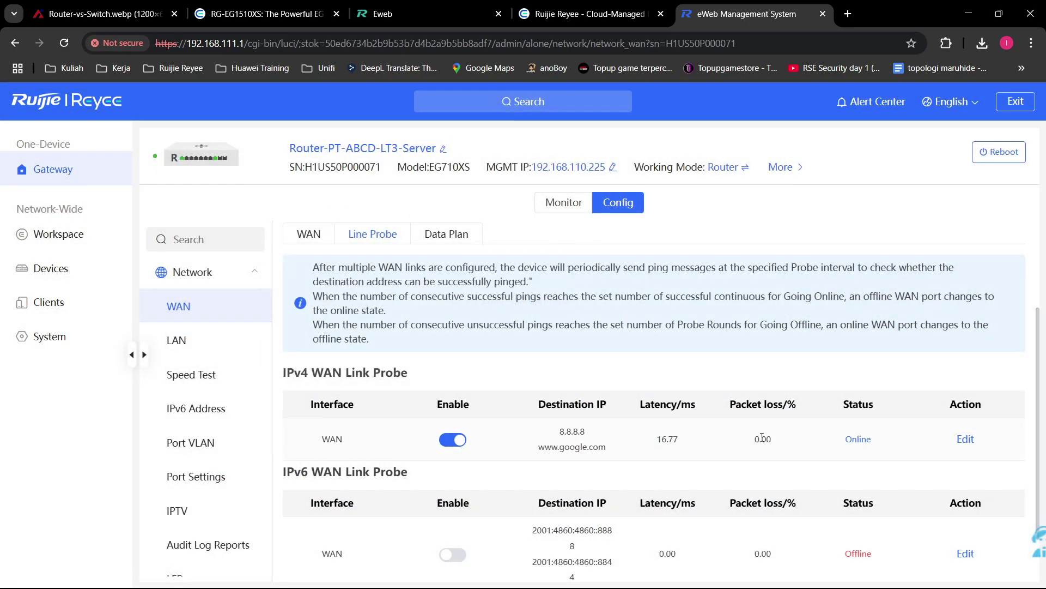
scroll(689, 210, "up", 2)
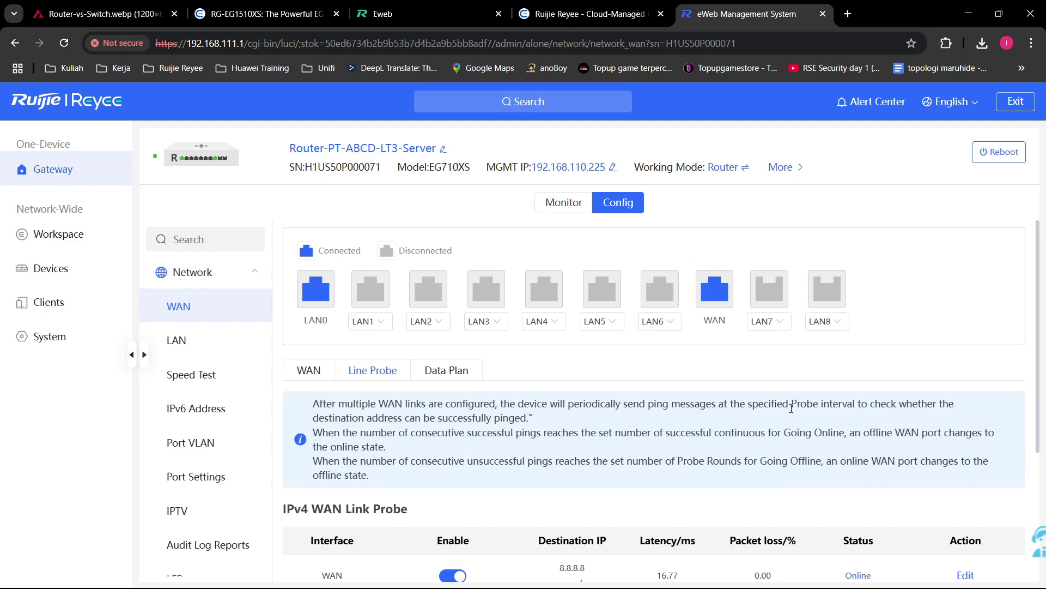
scroll(822, 423, "down", 2)
left_click(966, 439)
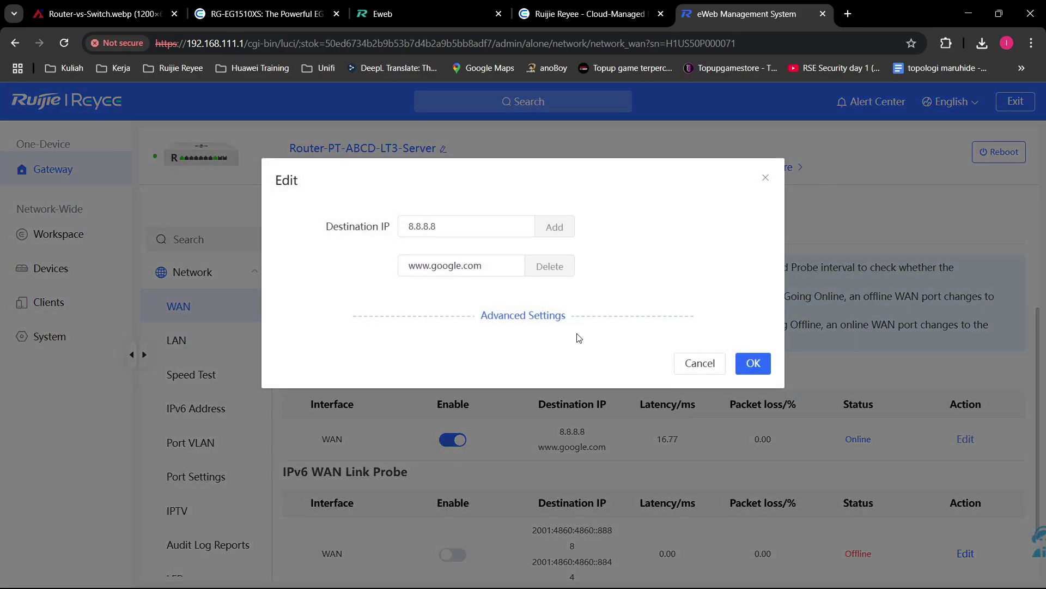
Step: Expand the probe's advanced settings and inspect the consecutive probe successes value 40
left_click(540, 317)
double_click(449, 410)
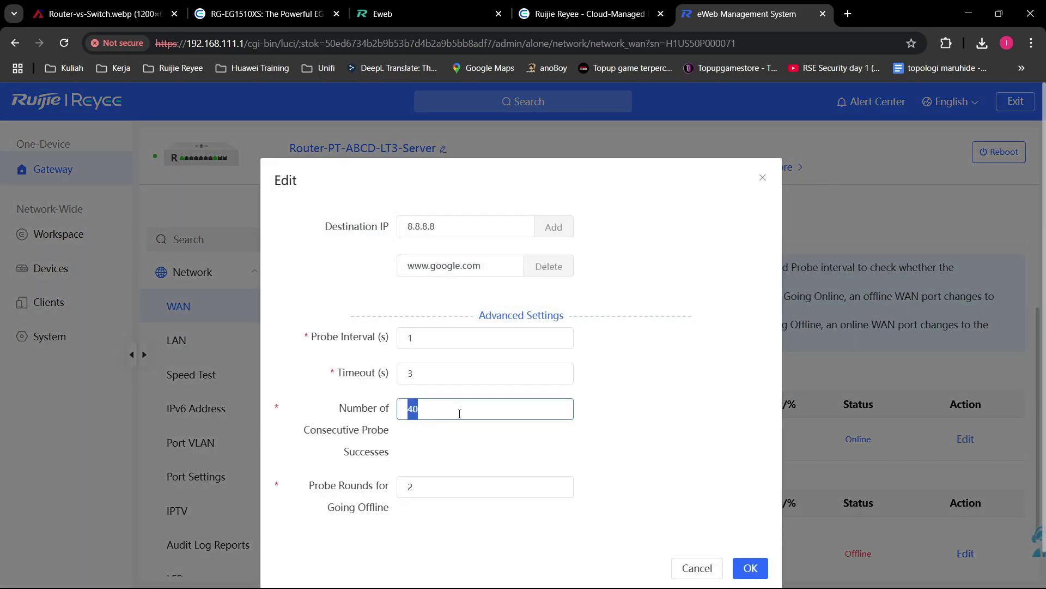
left_click(599, 424)
double_click(482, 411)
left_click(489, 408)
left_click(524, 473)
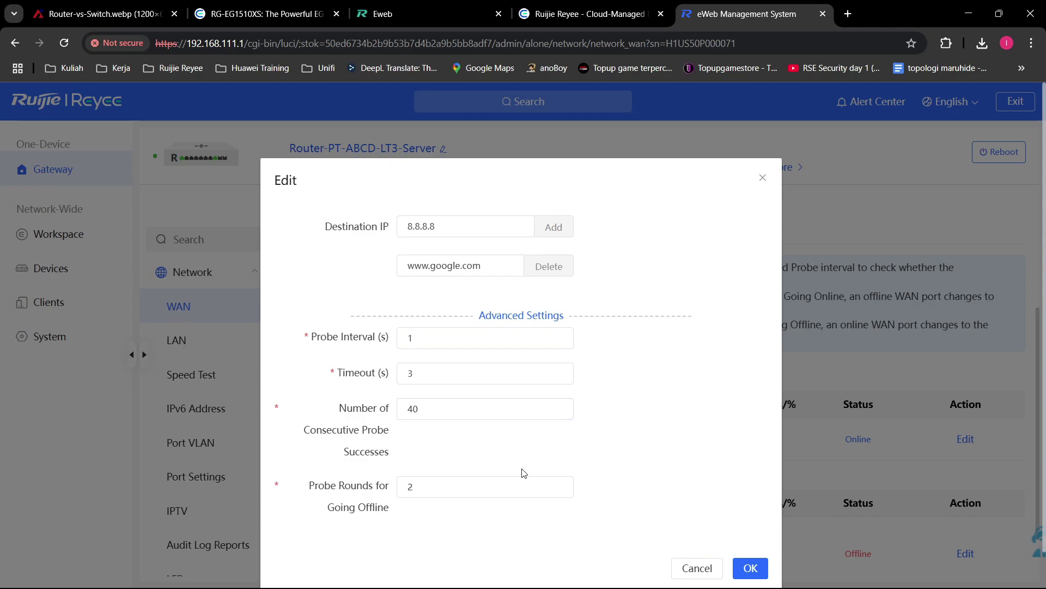
double_click(412, 409)
left_click(434, 447)
left_click_drag(450, 410, 336, 420)
left_click(429, 442)
Step: Inspect the going-offline probe rounds value 2 and the probe success count 40
left_click_drag(426, 486, 303, 482)
left_click(426, 528)
left_click_drag(416, 493, 351, 497)
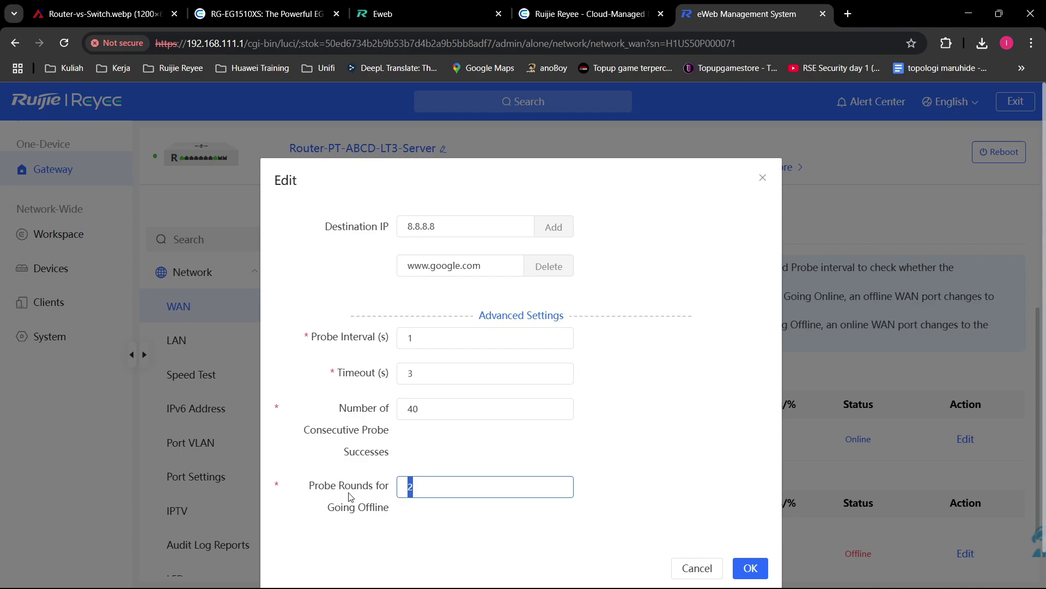
left_click(349, 496)
left_click_drag(447, 412, 365, 467)
left_click(424, 447)
left_click_drag(418, 418, 350, 417)
left_click(399, 441)
left_click(413, 444)
left_click_drag(451, 415, 306, 442)
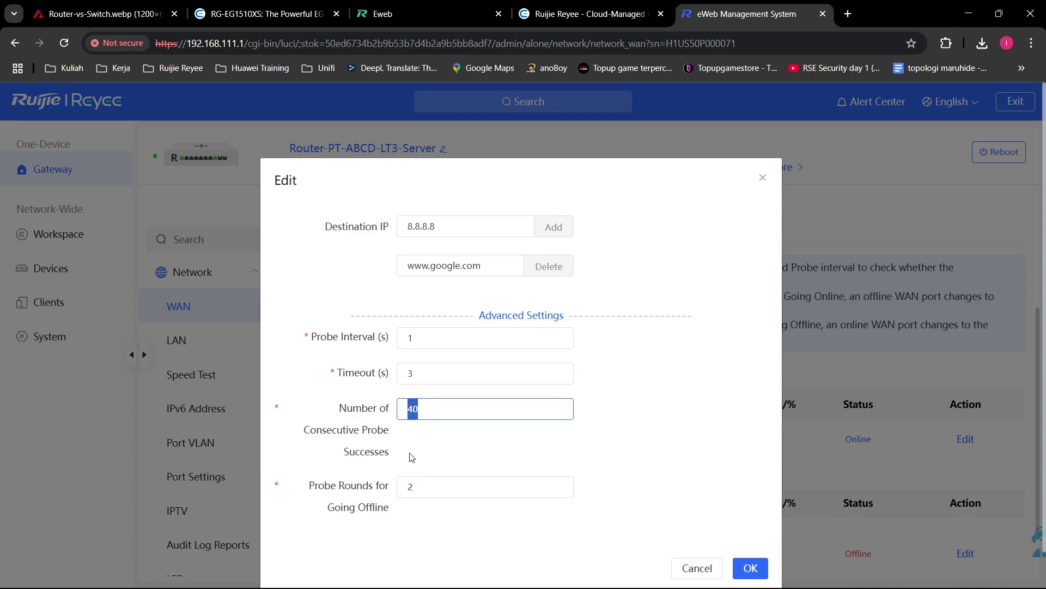
left_click(413, 457)
left_click_drag(433, 412, 381, 470)
left_click(409, 474)
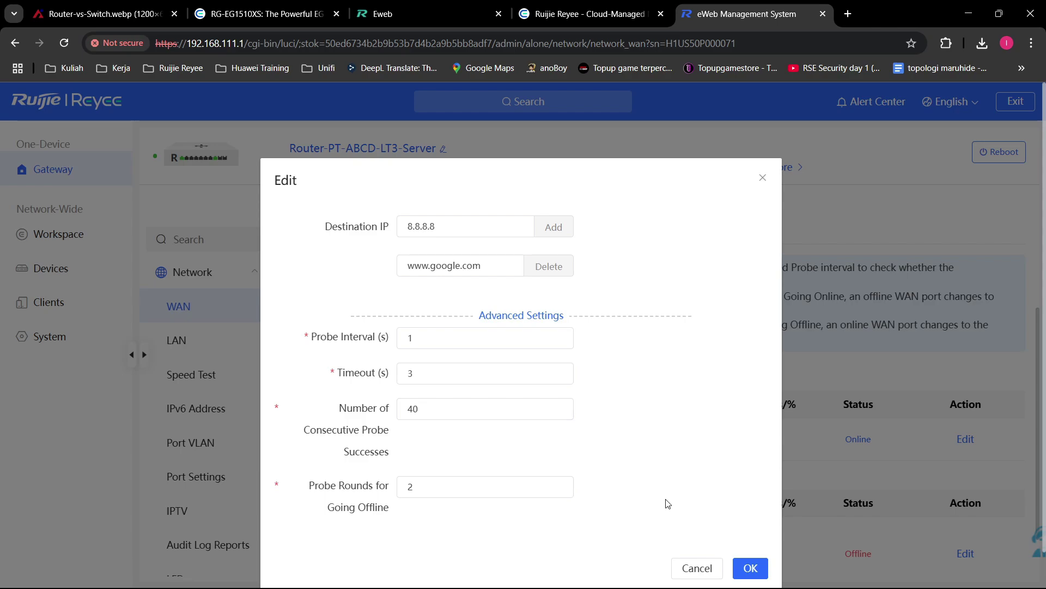
Step: Close the probe editor without saving and open the Data Plan tab, which has no plans
left_click(767, 185)
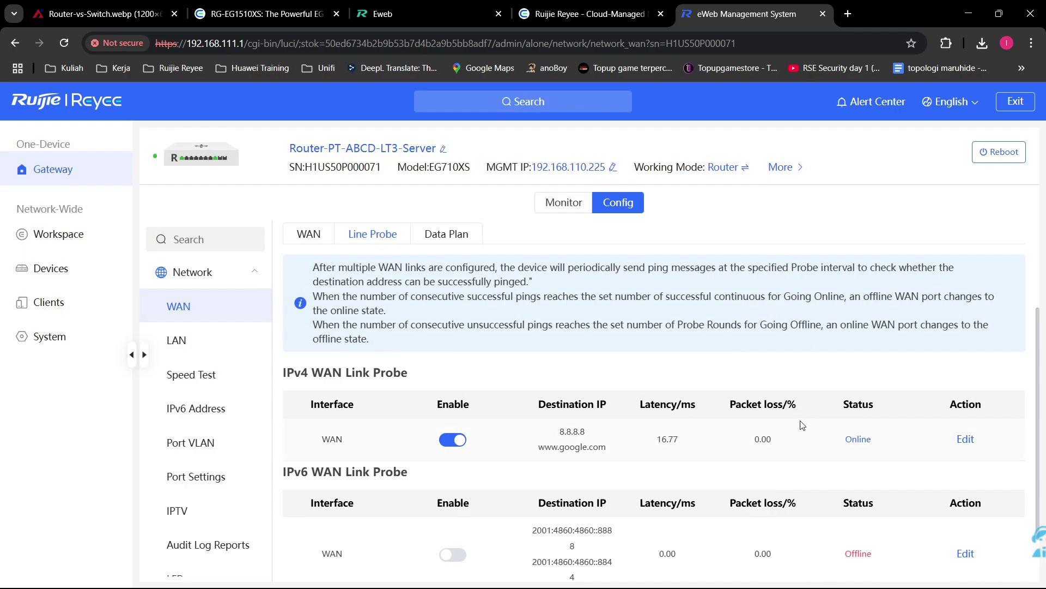
scroll(728, 449, "up", 3)
scroll(731, 452, "down", 3)
scroll(429, 318, "down", 1)
scroll(430, 318, "up", 2)
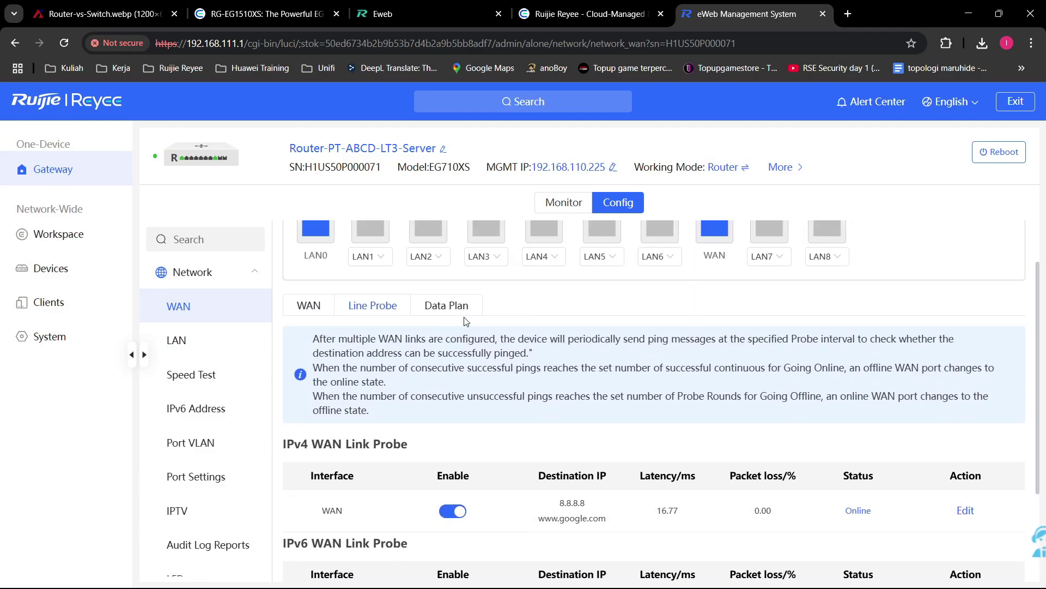
left_click(465, 314)
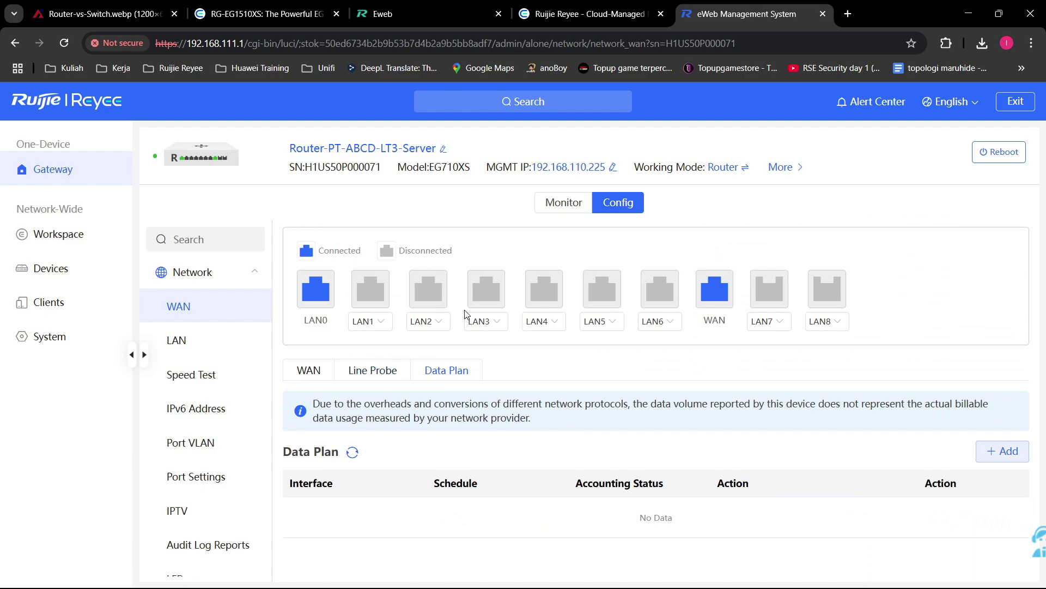
left_click(1017, 454)
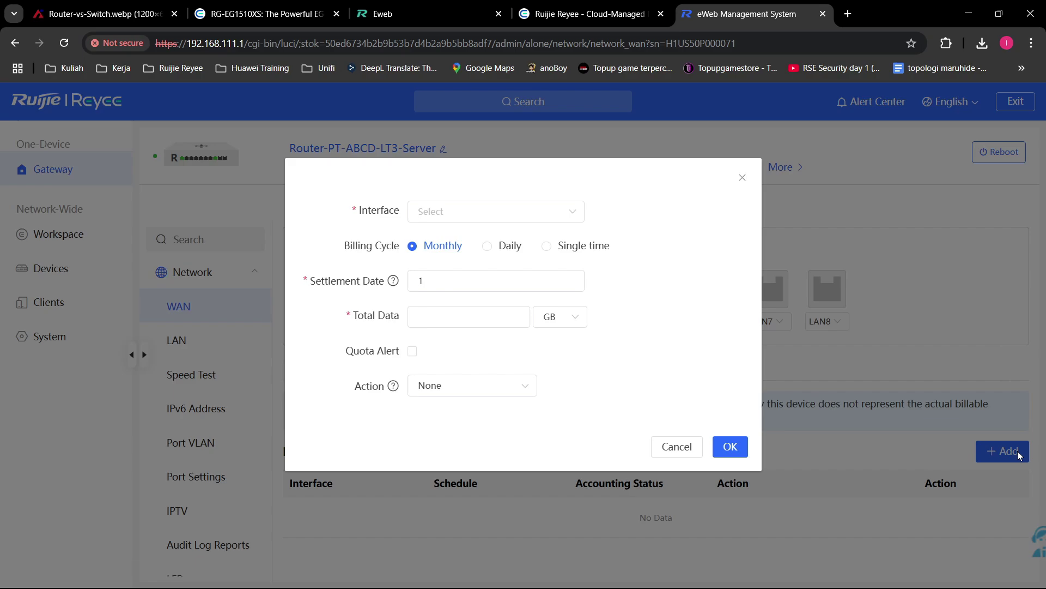
mouse_move(393, 283)
left_click(467, 312)
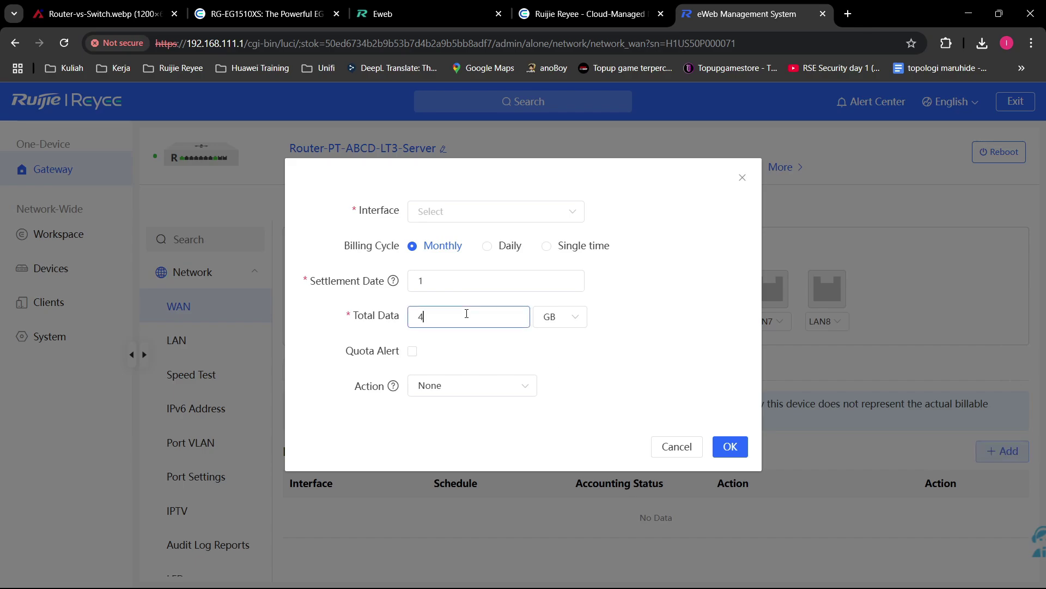
left_click(412, 351)
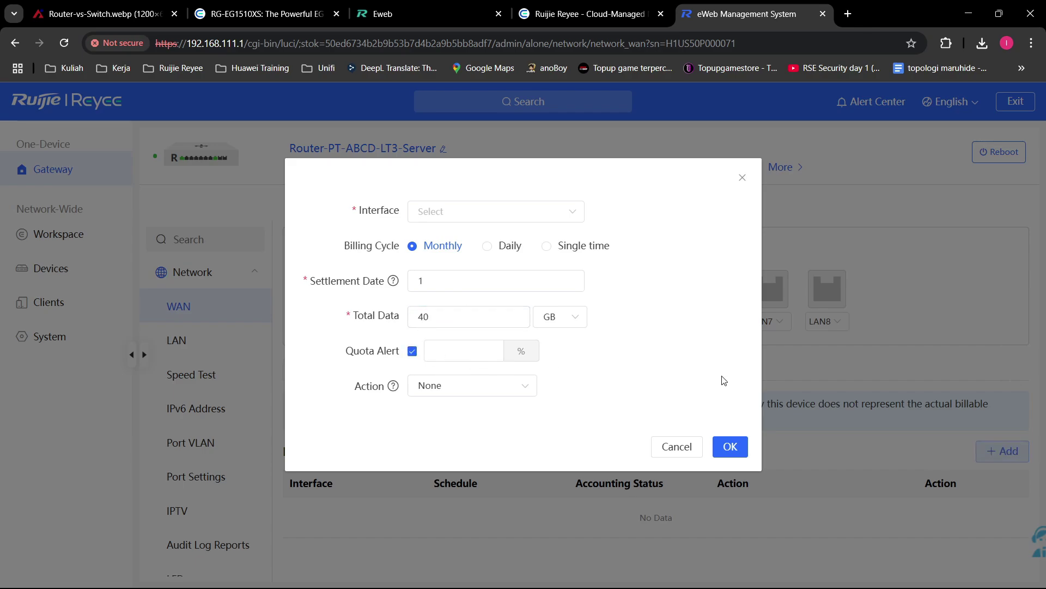
left_click(483, 356)
type("100")
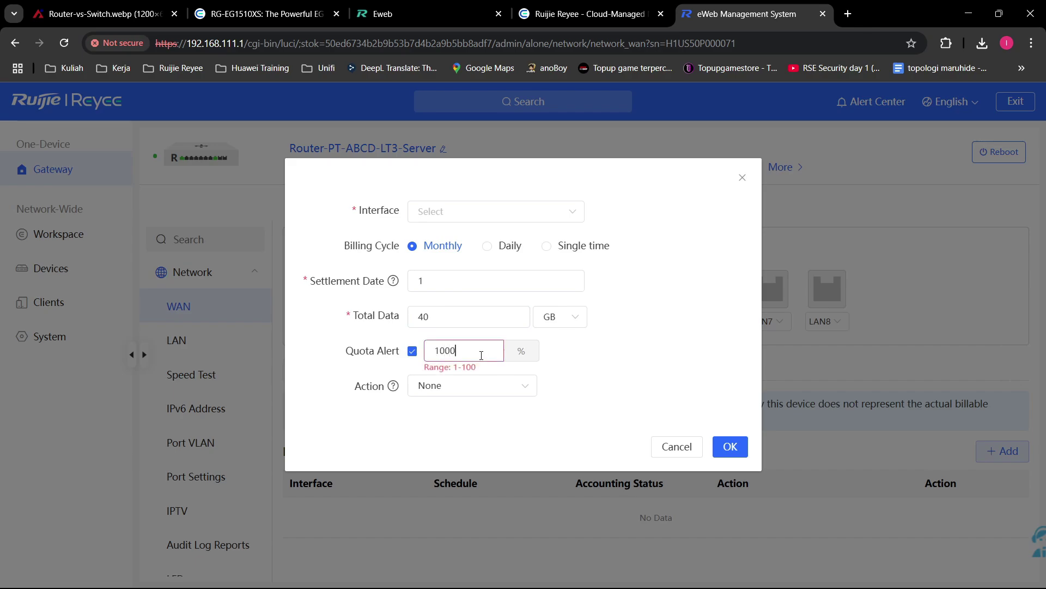
left_click(605, 375)
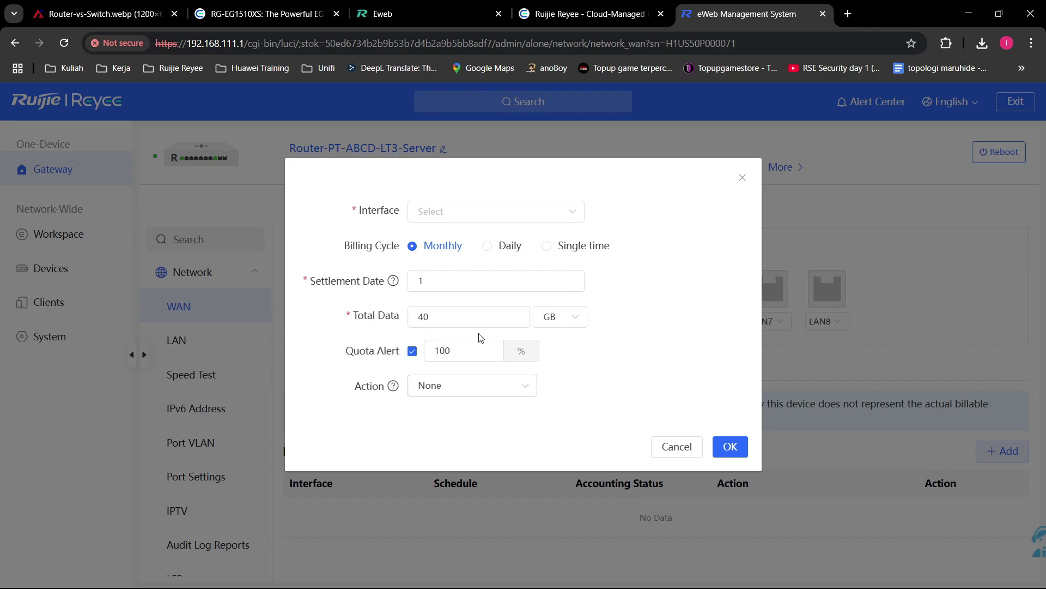
left_click(483, 317)
left_click(522, 385)
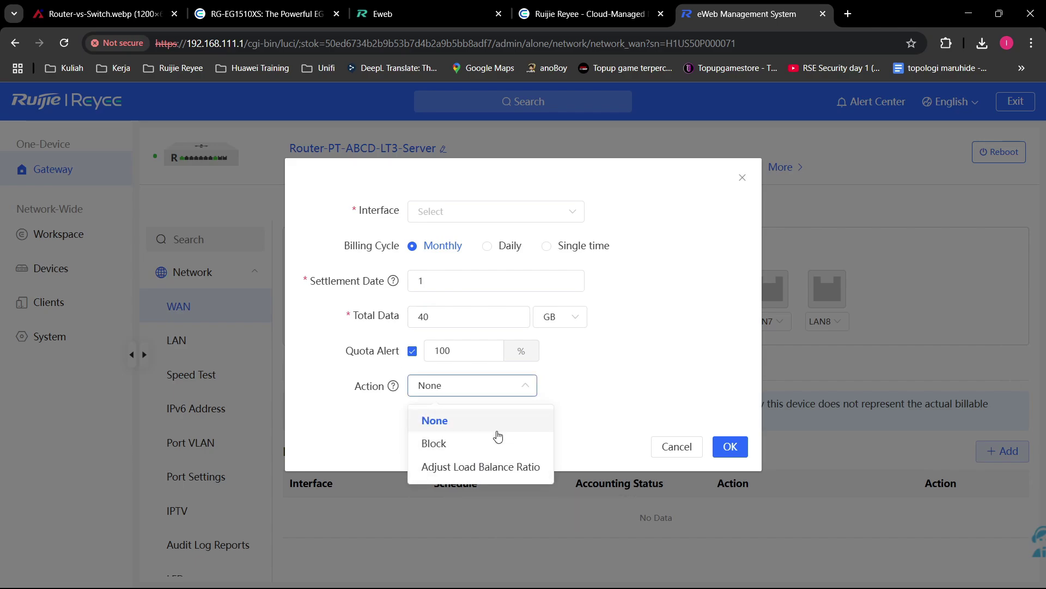
left_click(498, 448)
left_click(507, 390)
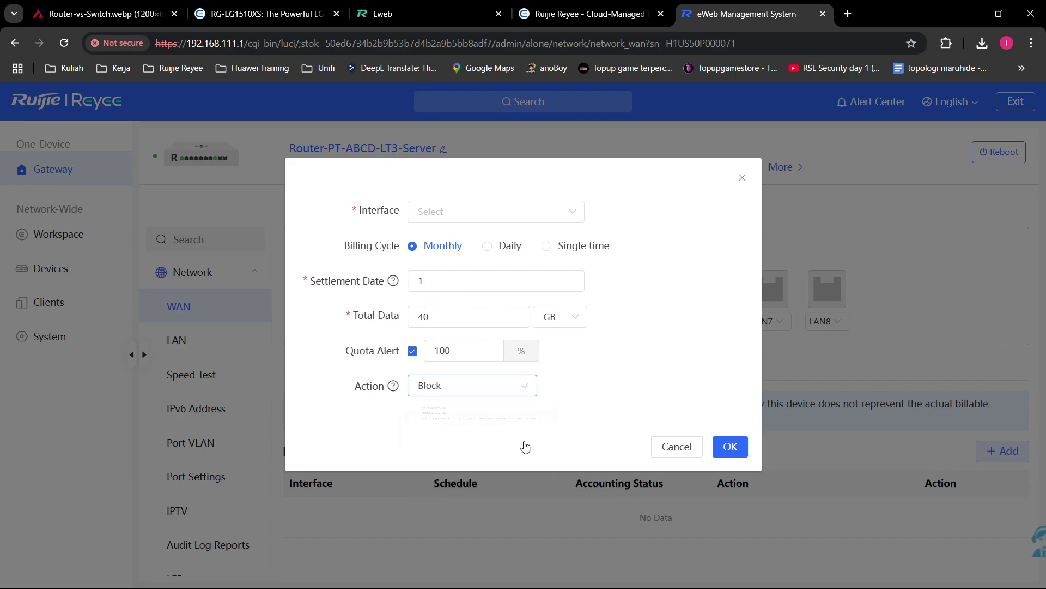
left_click(517, 472)
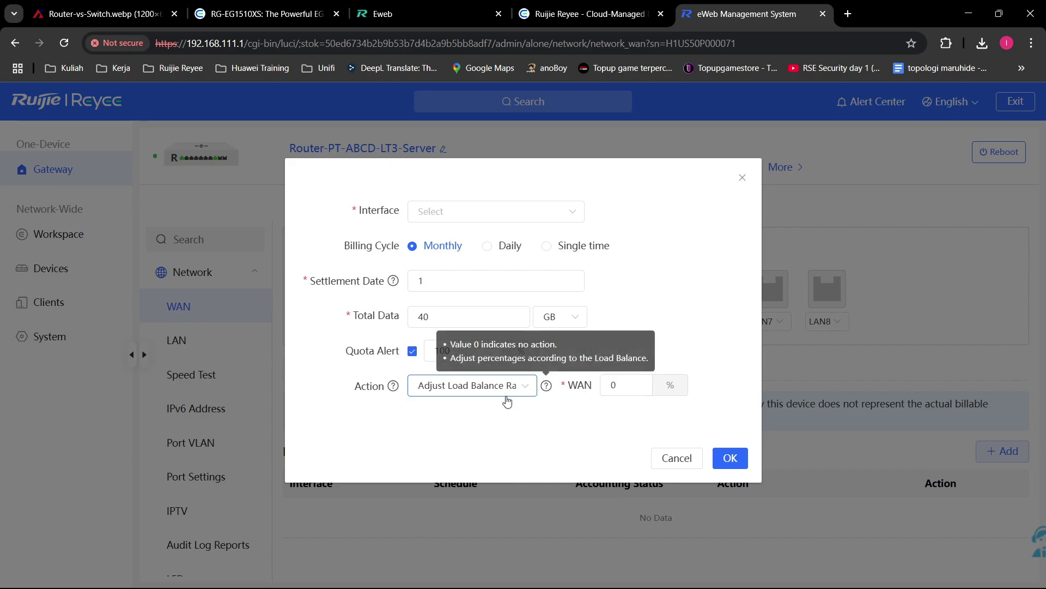
left_click(522, 390)
left_click(537, 421)
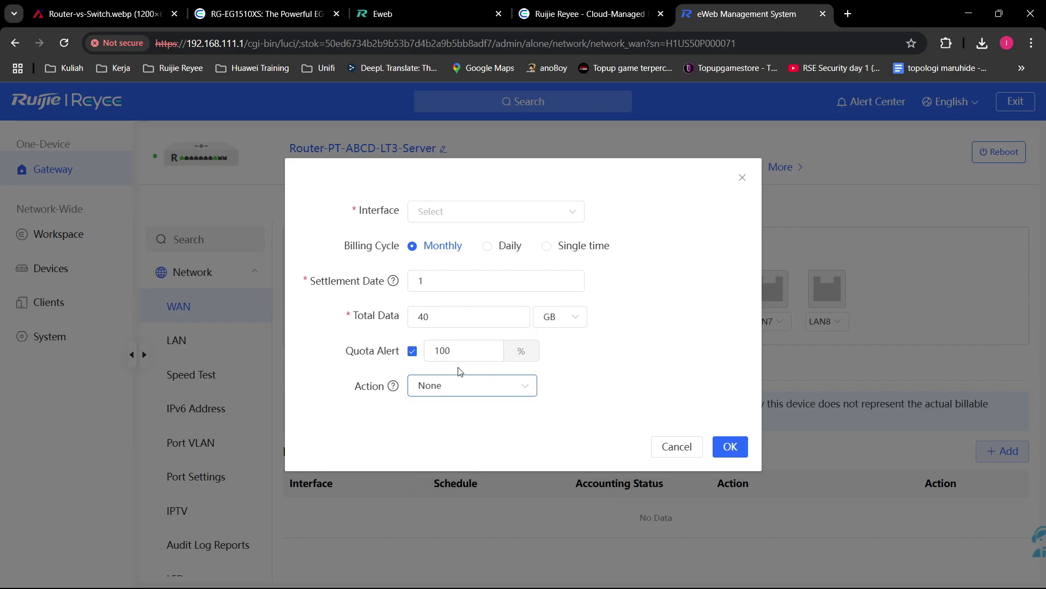
left_click(505, 385)
left_click(489, 442)
left_click(472, 390)
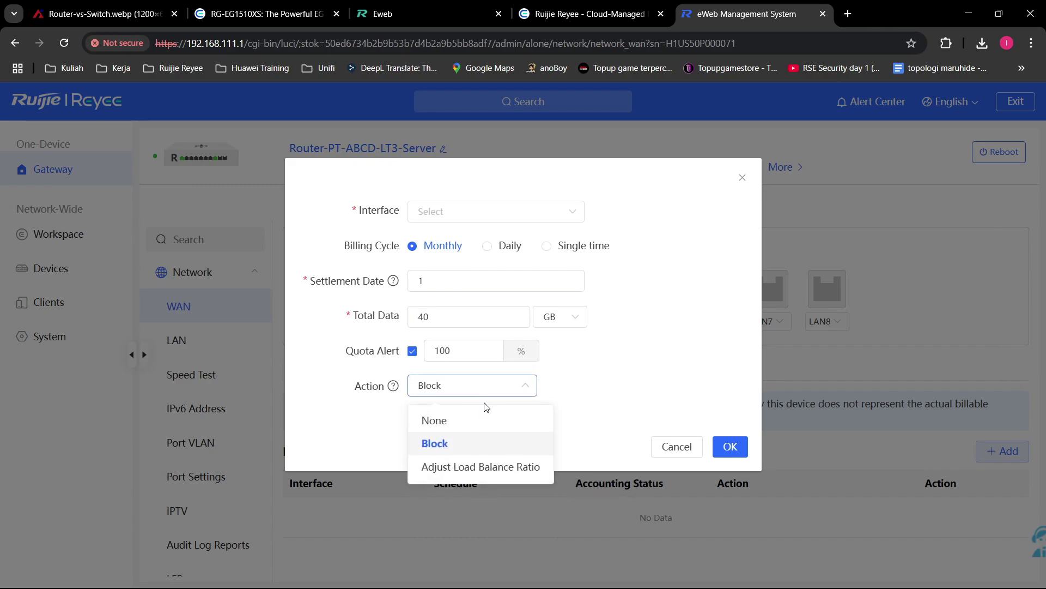
left_click(487, 427)
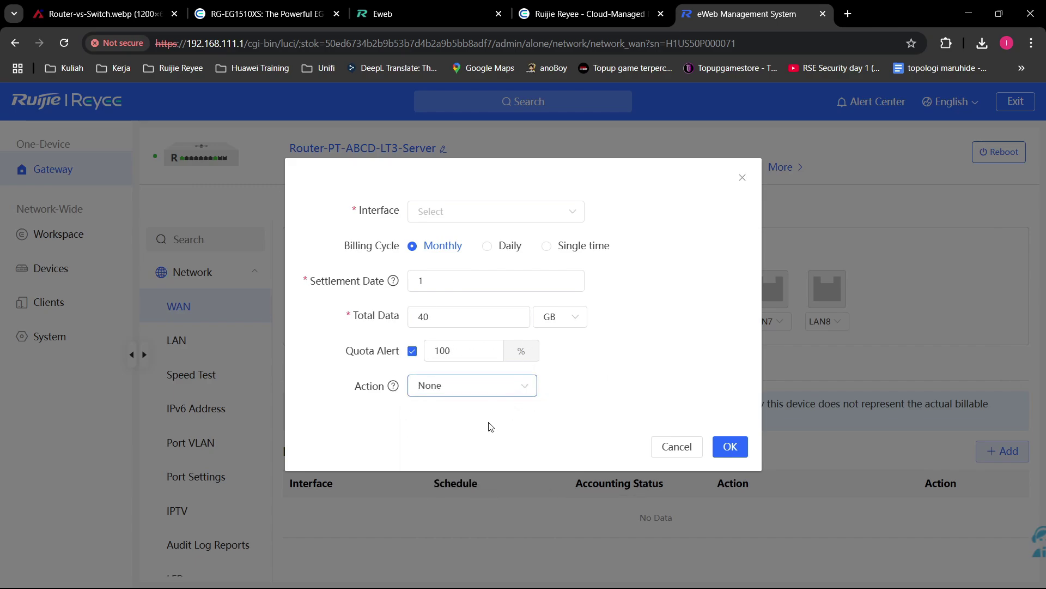
left_click(581, 203)
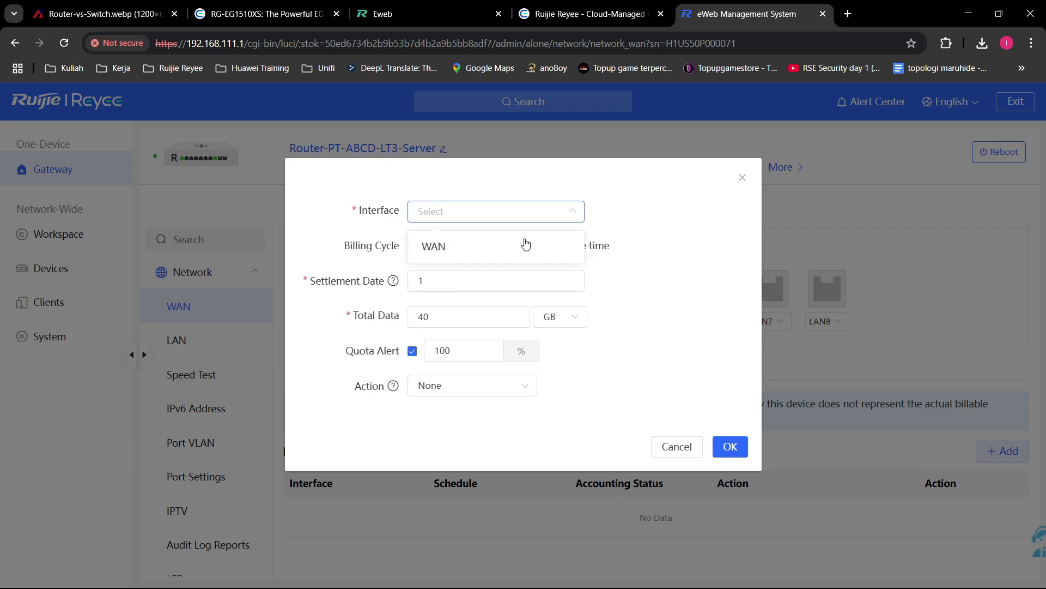
left_click(525, 241)
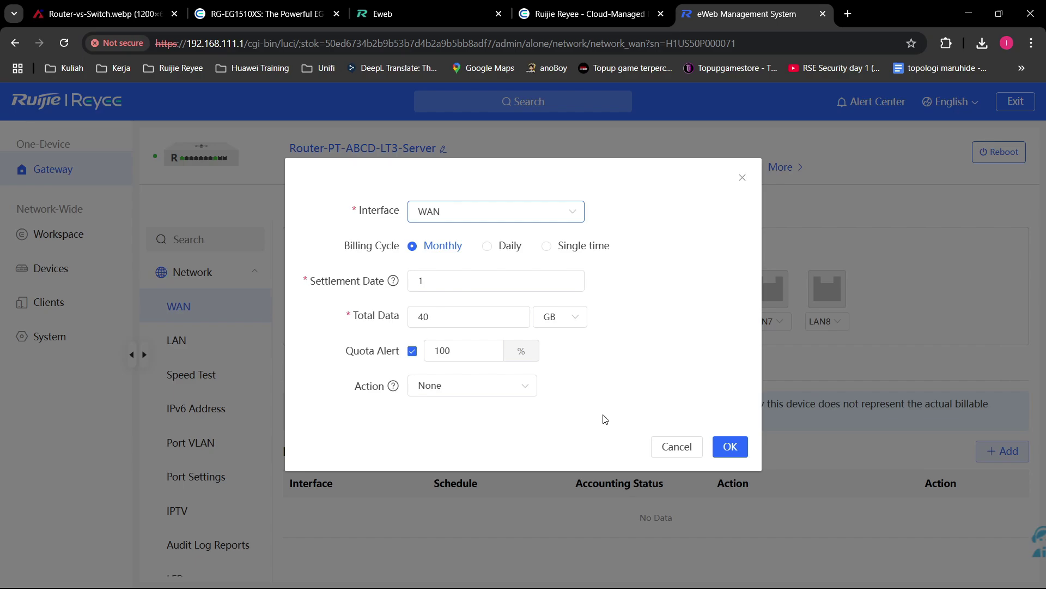
left_click(690, 447)
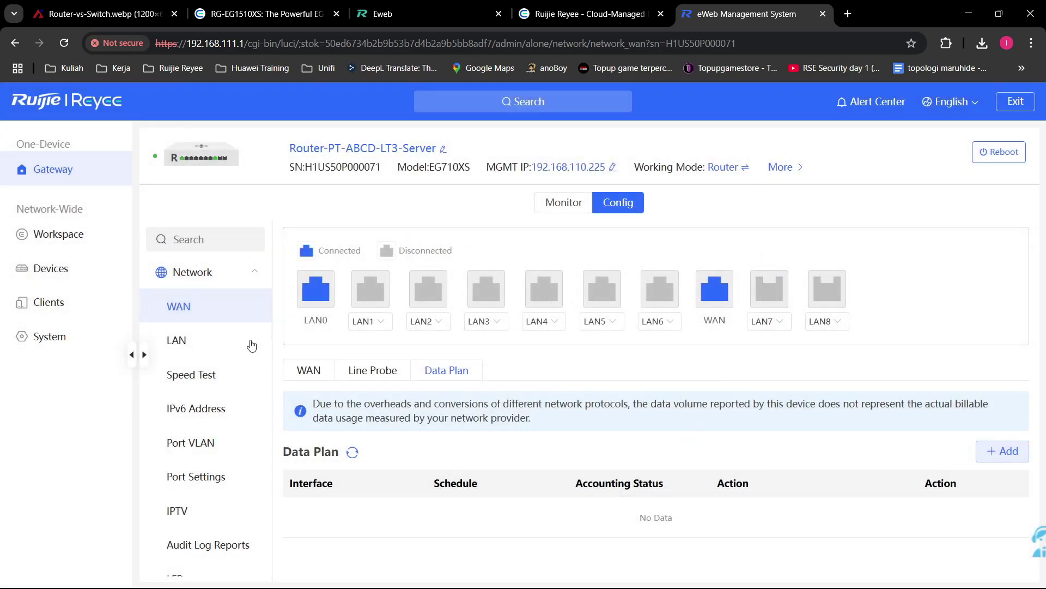
Step: Open the Add form for a new LAN from Network > LAN's LAN Settings list
left_click(197, 353)
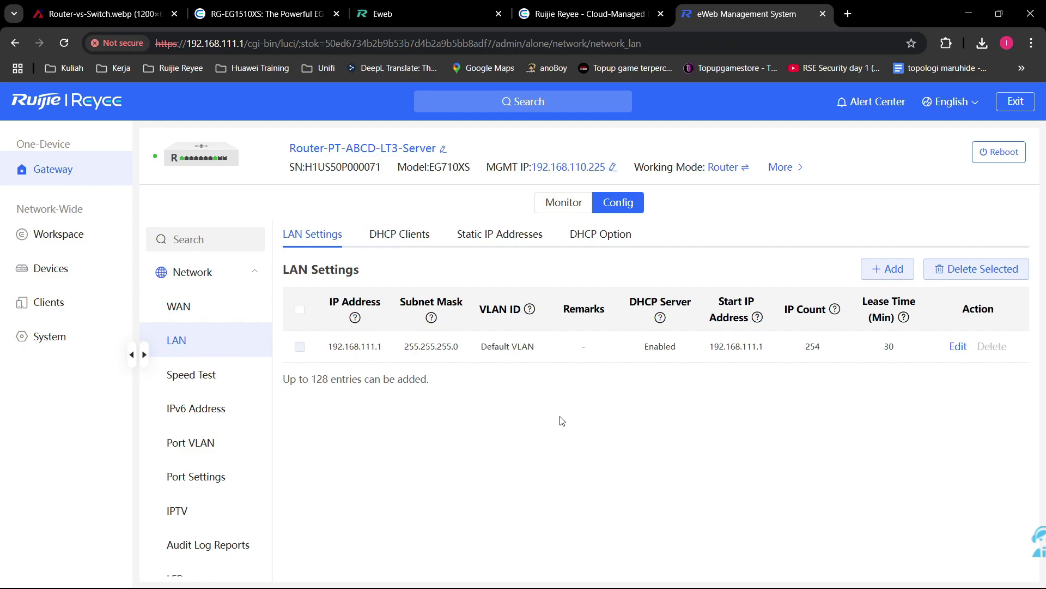
left_click(309, 240)
left_click(880, 267)
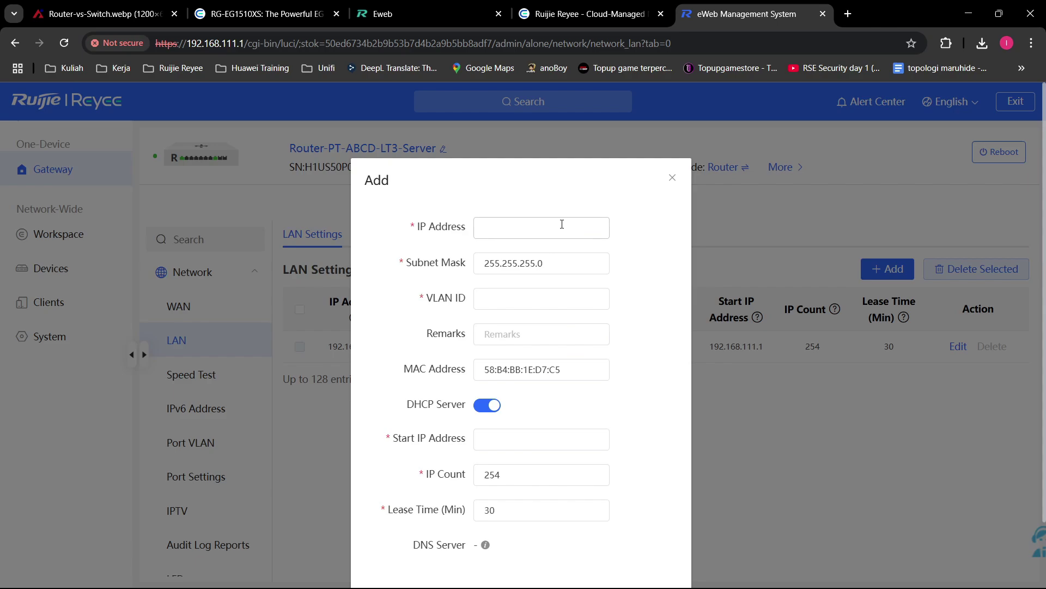
Step: Save a new LAN with IP 192.168.10.1 and VLAN ID 10, then check DHCP Clients
left_click(562, 225)
left_click(564, 298)
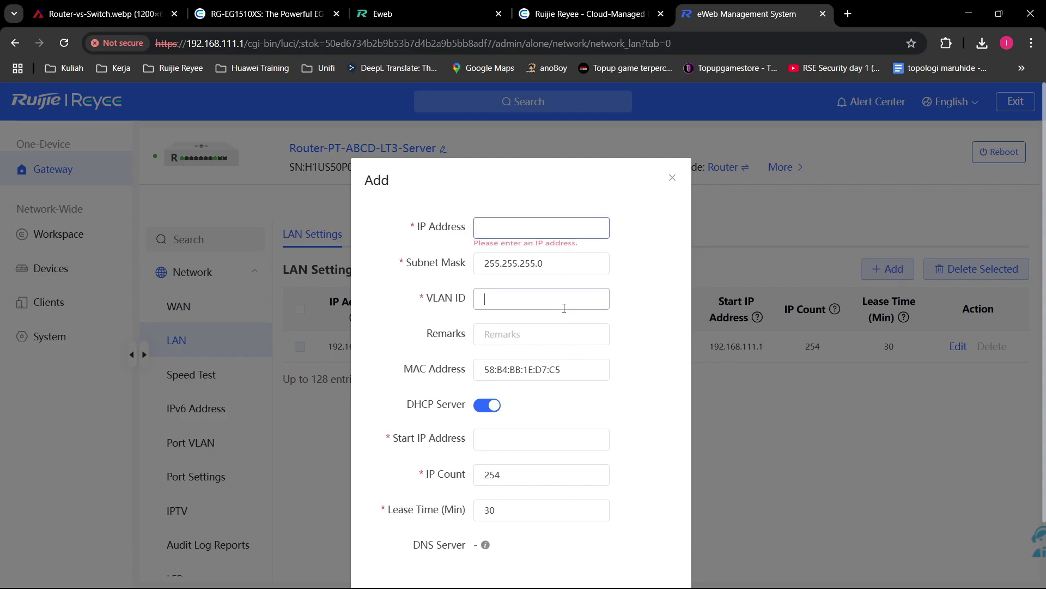
left_click(513, 229)
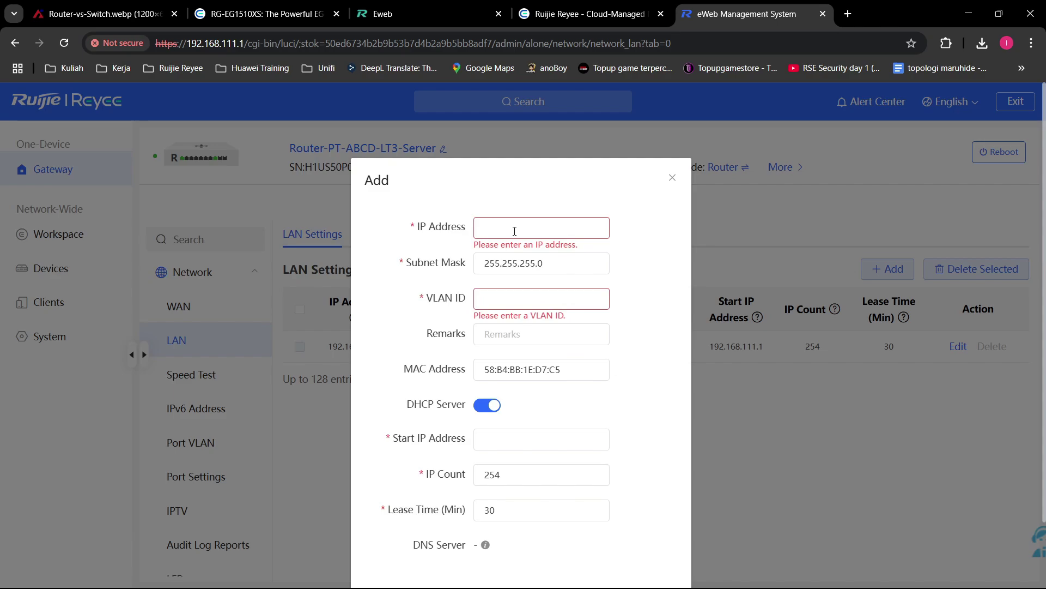
type("192.168.10.1")
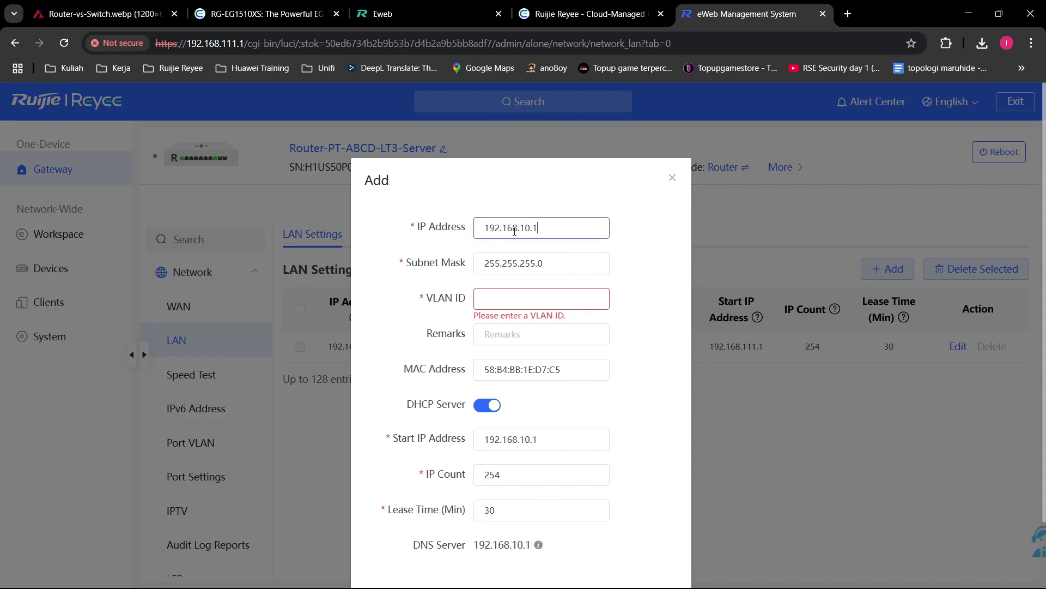
left_click(532, 300)
type("10")
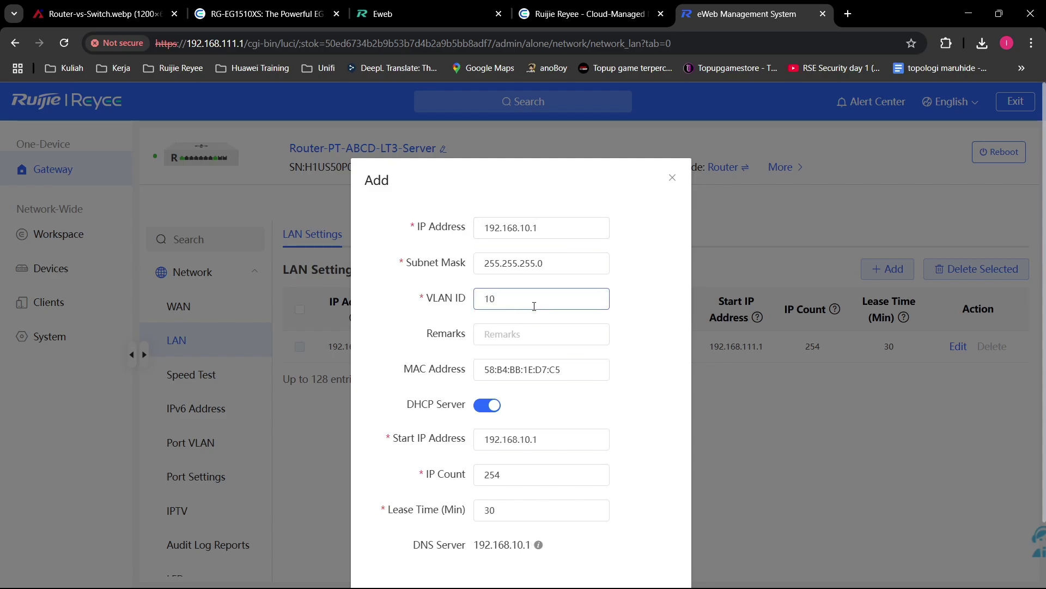
scroll(588, 420, "down", 3)
left_click(660, 529)
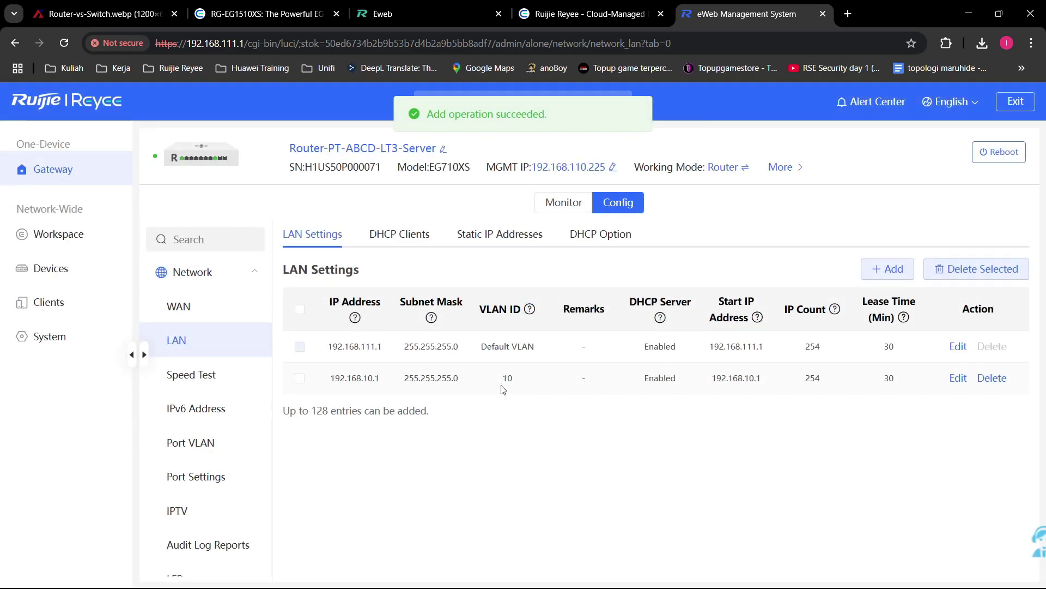
left_click(413, 236)
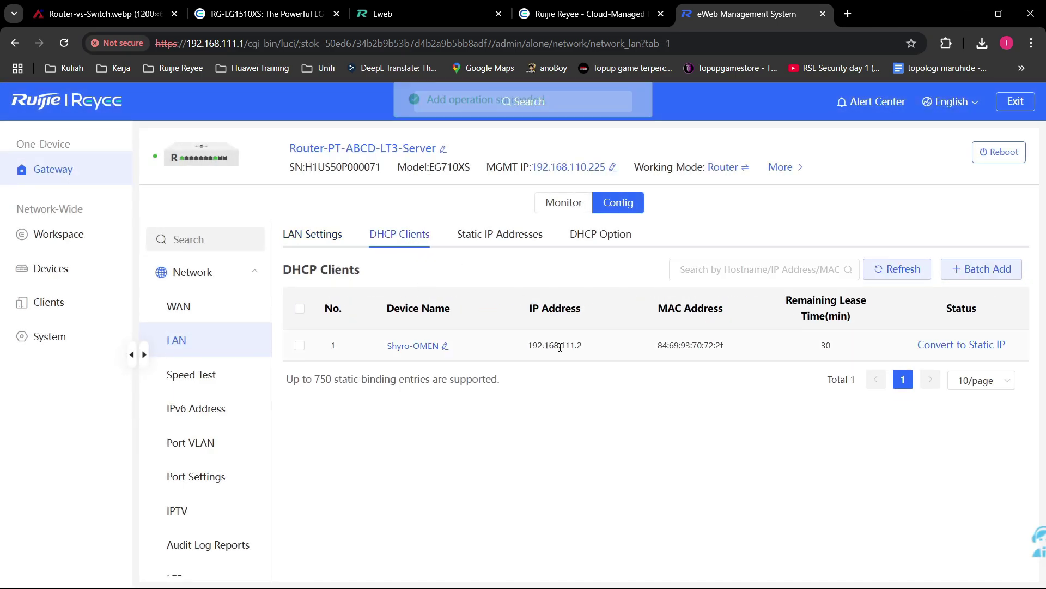
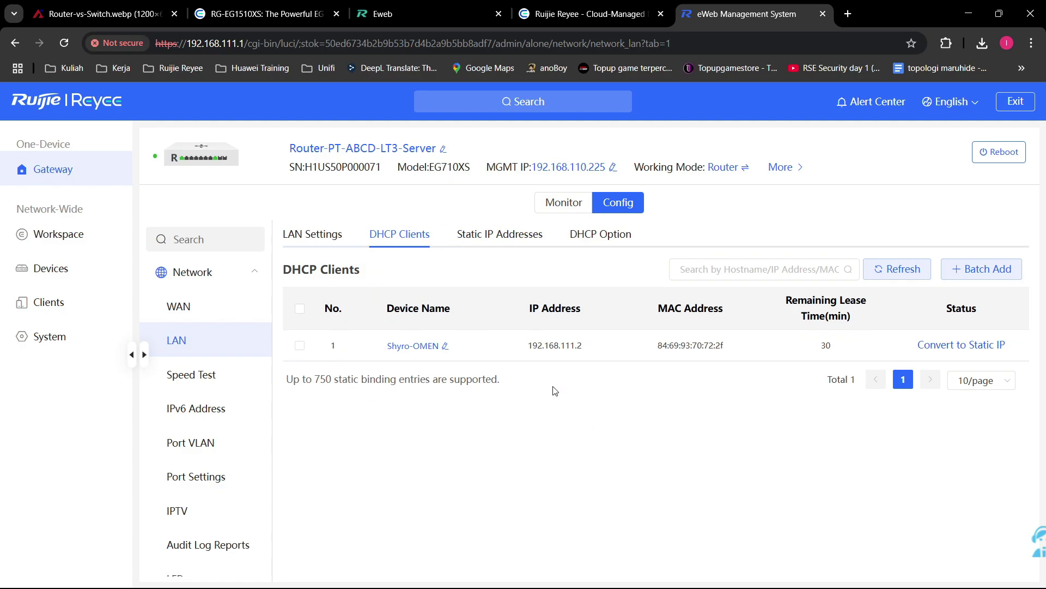
Step: In Static IP Addresses, start a binding, abandon it, and copy the gateway's own MAC address
left_click(510, 240)
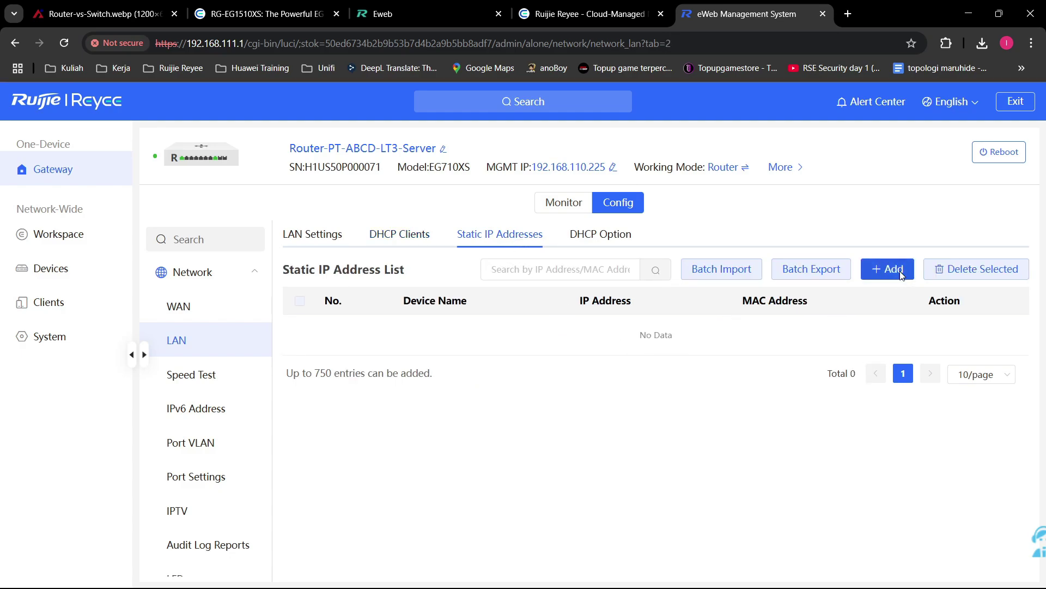
left_click(886, 270)
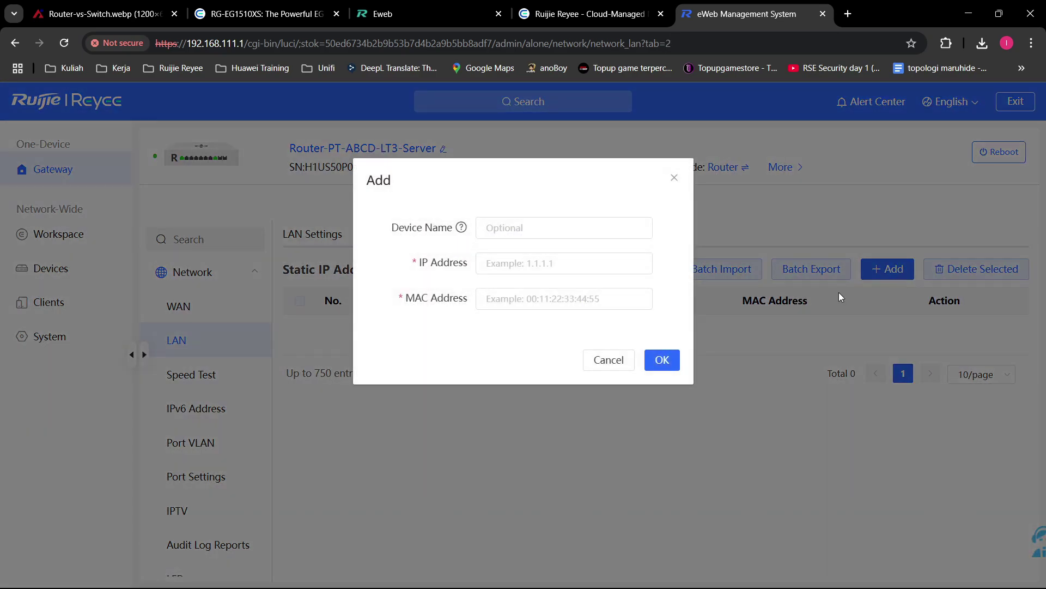
left_click(590, 304)
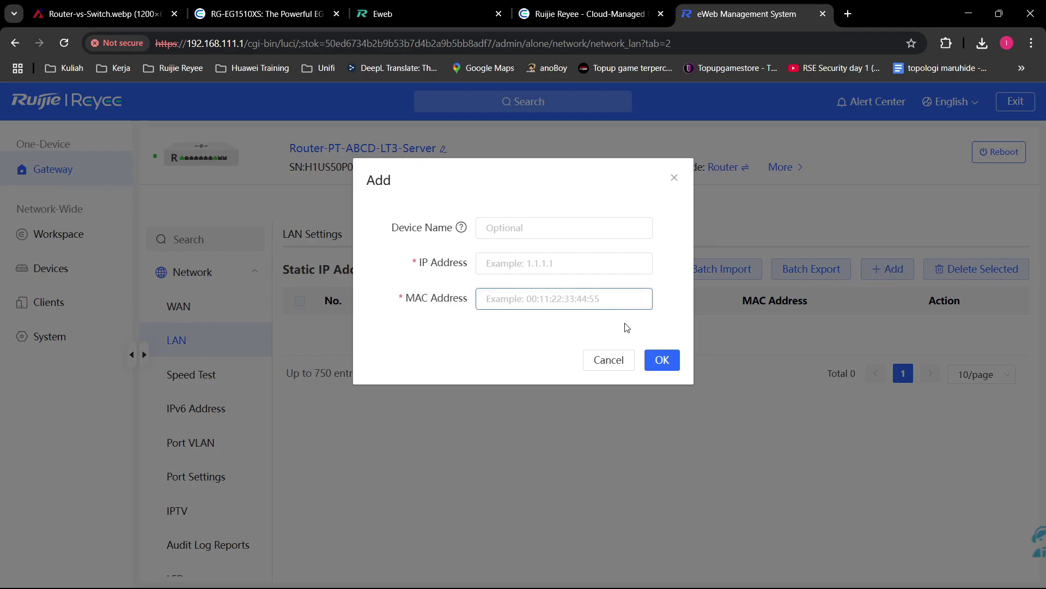
left_click(614, 361)
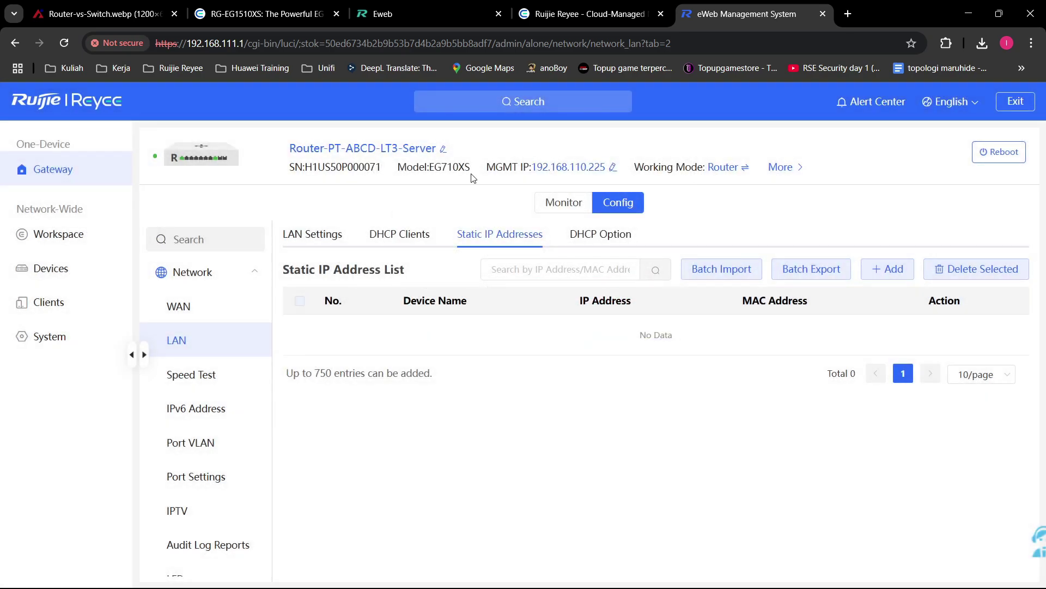
mouse_move(804, 178)
left_click_drag(964, 216, 884, 222)
key("ctrl+c")
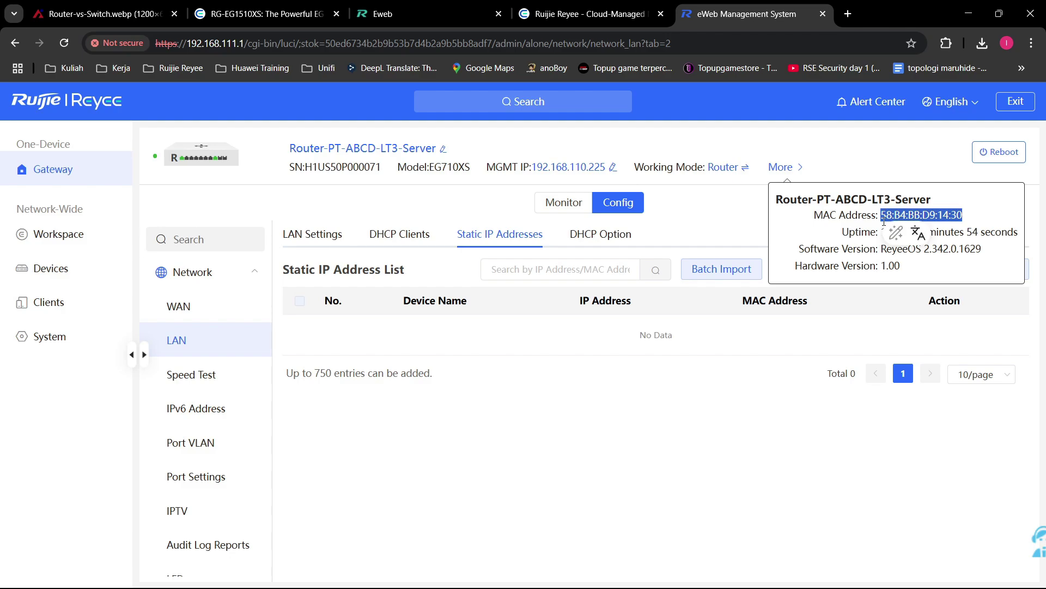
Step: Fill a new binding with MAC 58:B4:BB:D9:14:30 and IP 192.168.110.225, then cancel it unsaved
left_click(886, 270)
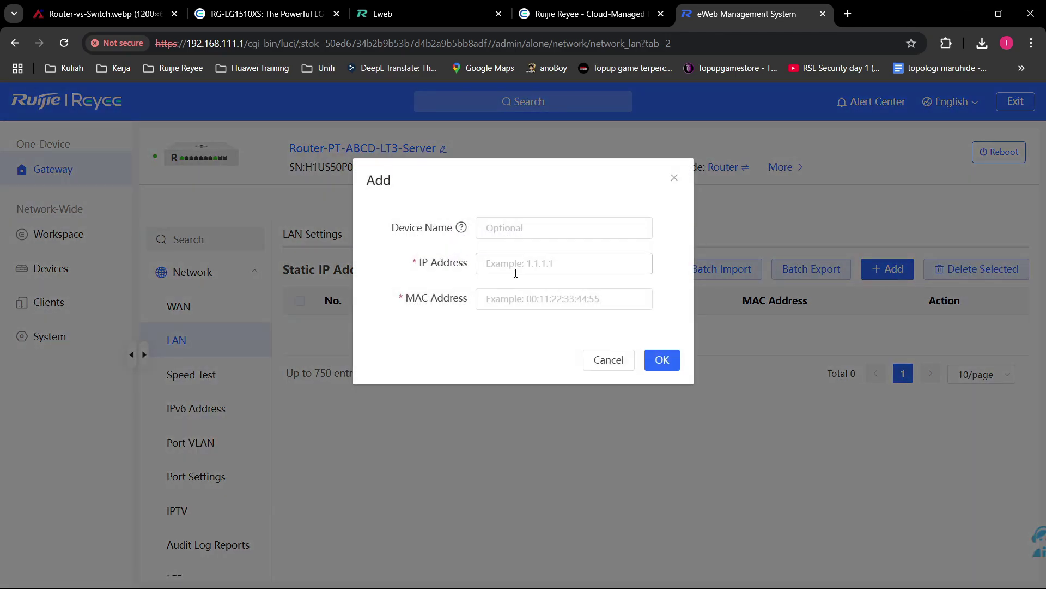
left_click(528, 298)
key("ctrl+v")
left_click(573, 261)
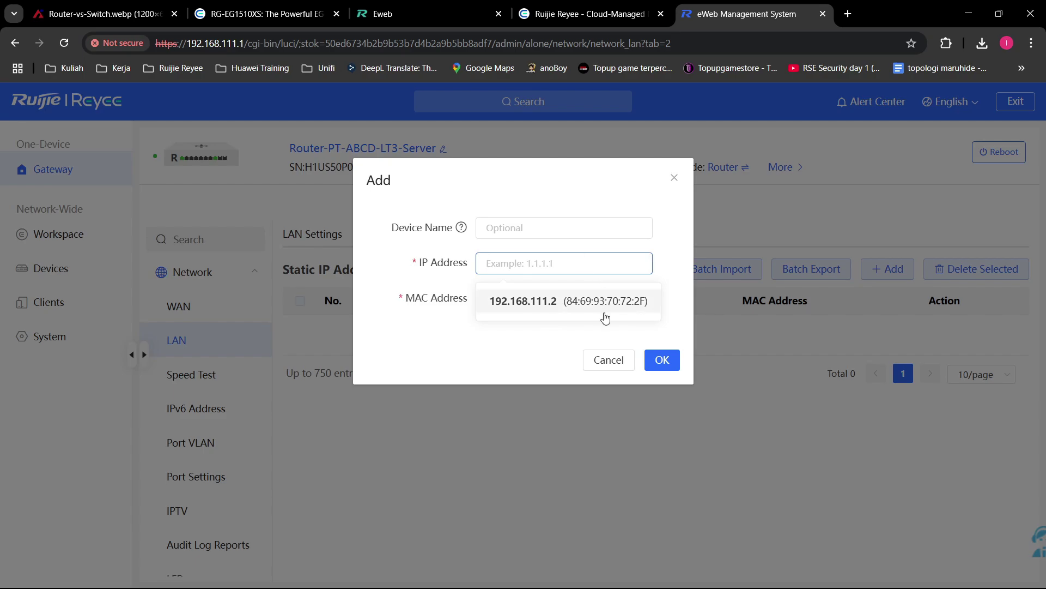
left_click(586, 332)
left_click(580, 267)
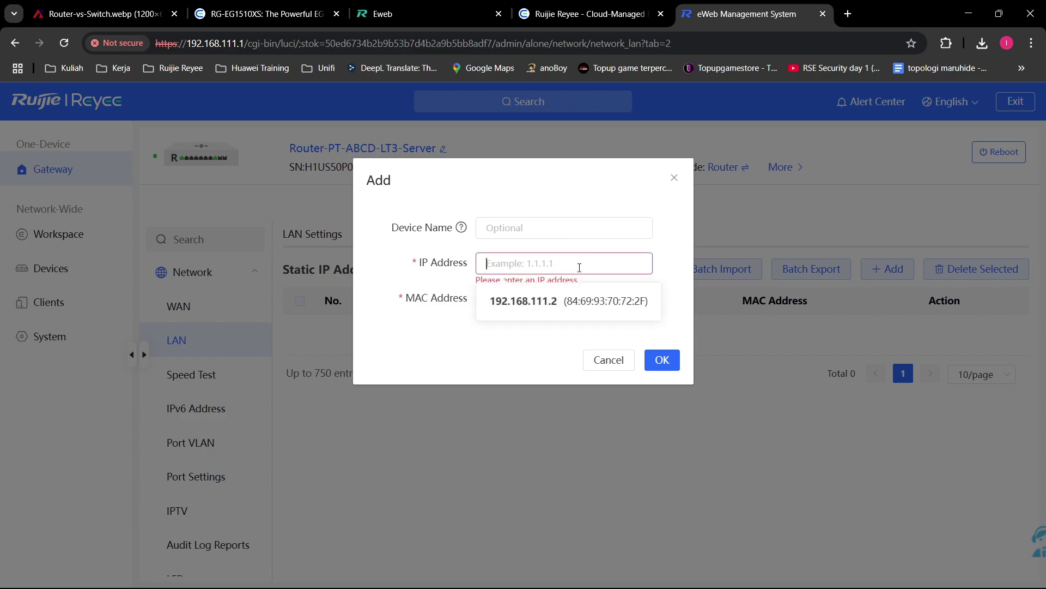
type("192.168.")
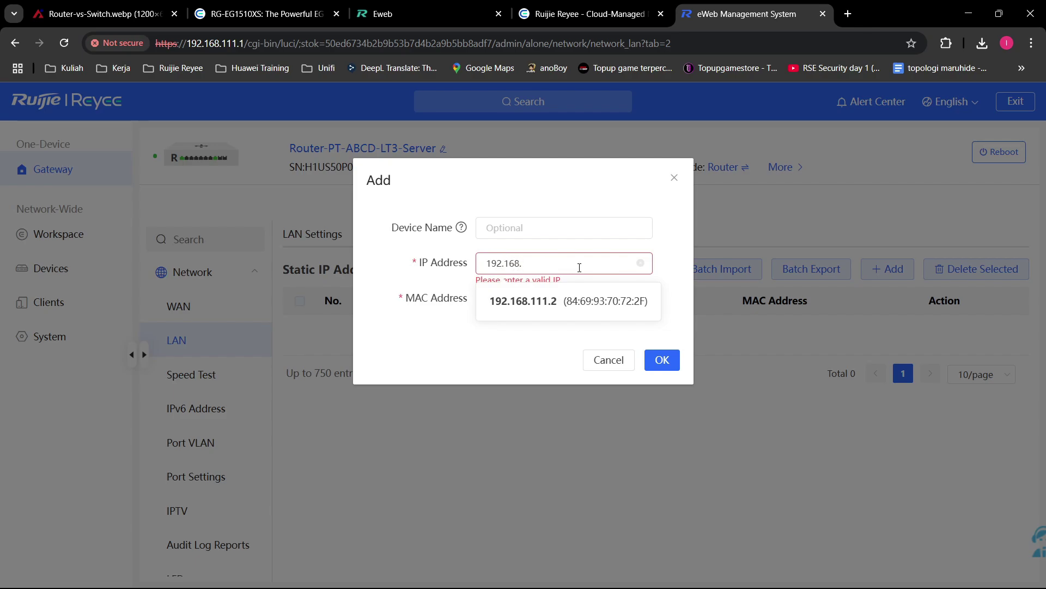
type("110.225")
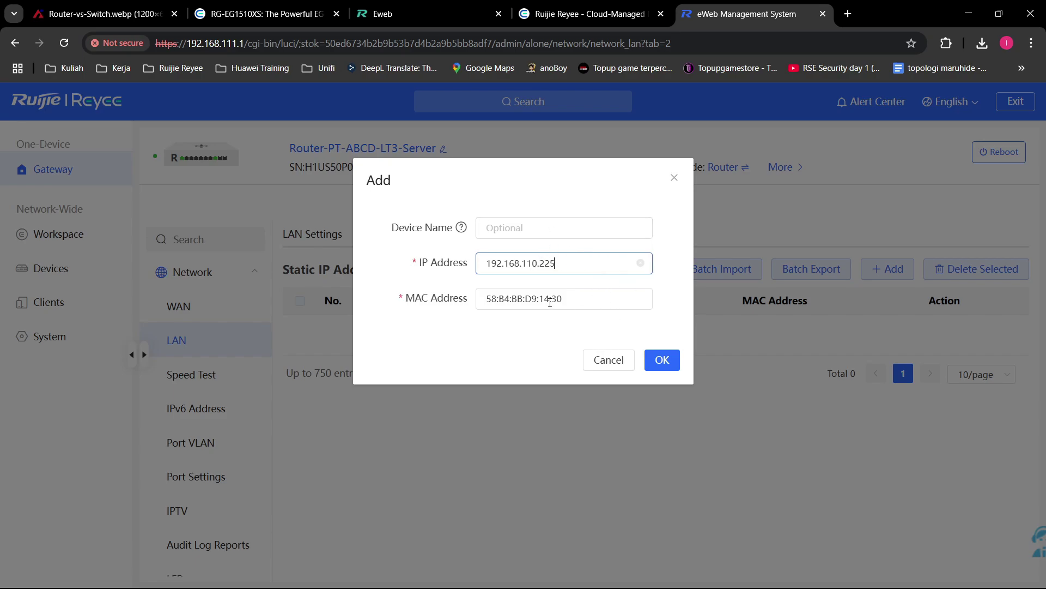
left_click(641, 262)
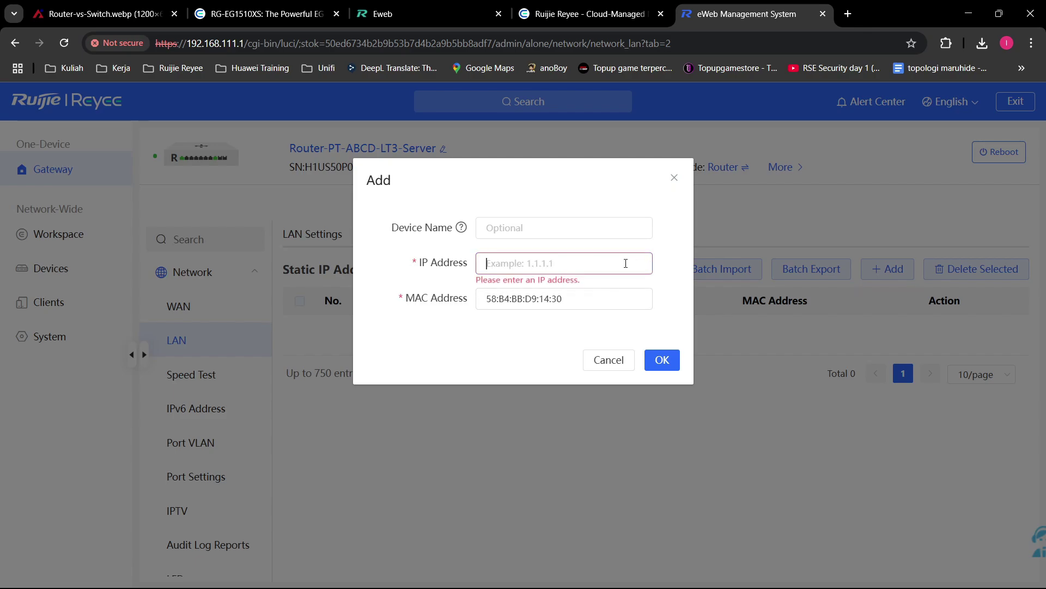
left_click(626, 360)
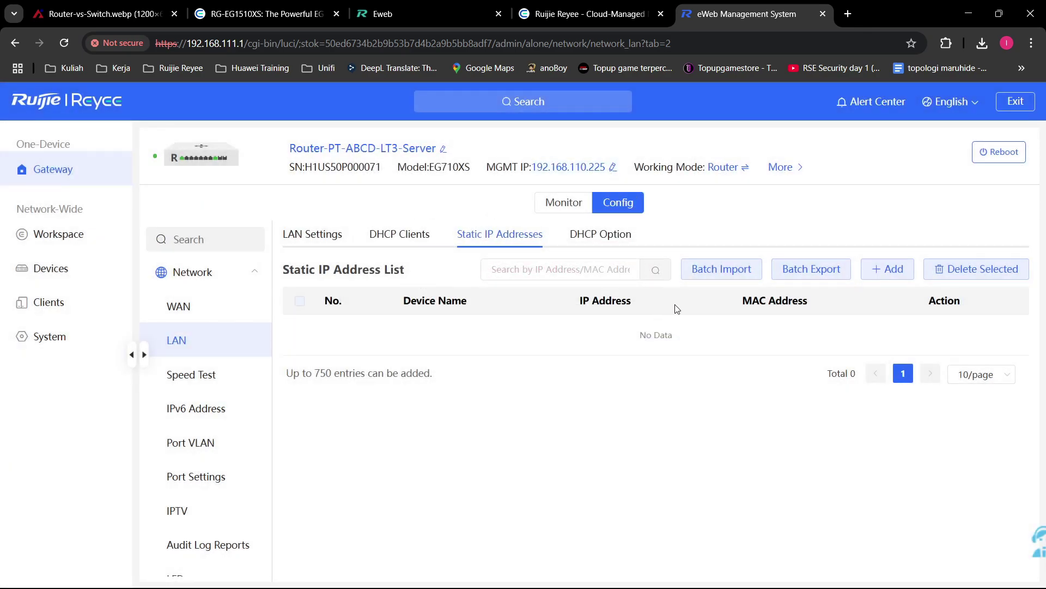
Step: Review the DHCP Option fields (DNS server, Option 138, gateway, domain name), leaving all blank
left_click(600, 234)
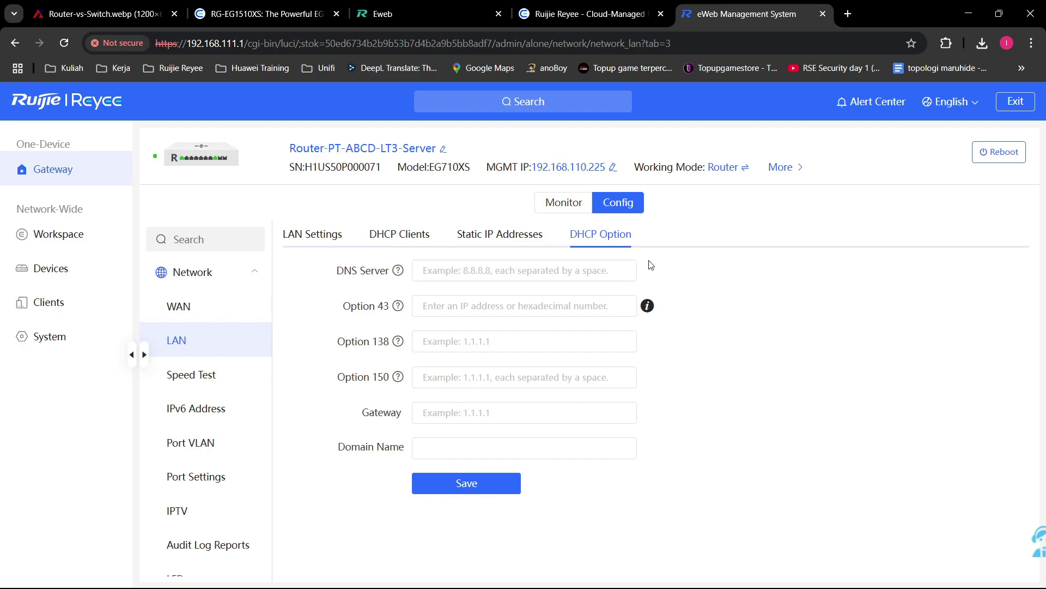
left_click(572, 270)
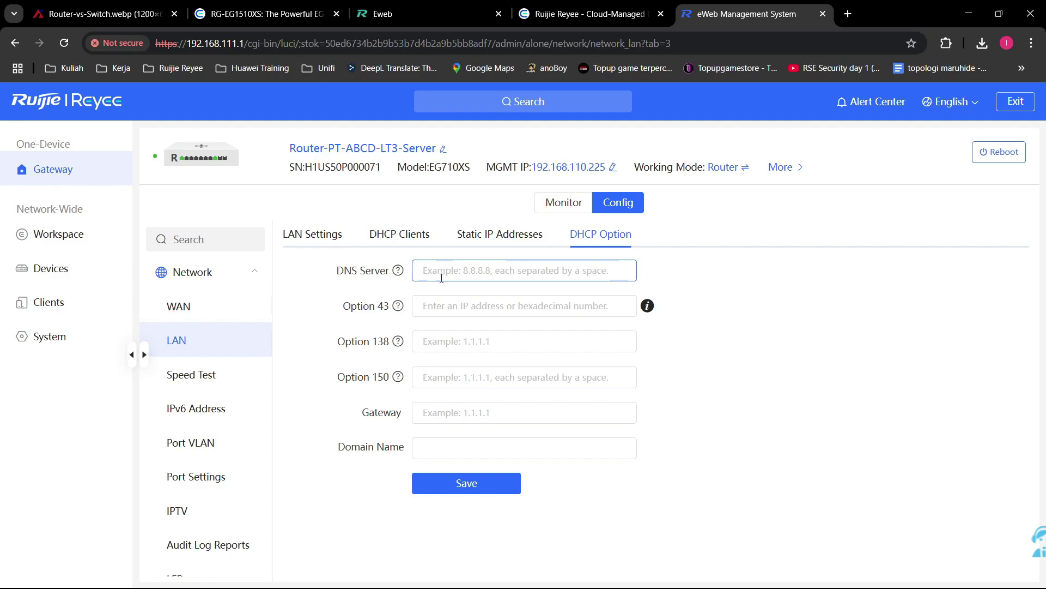
mouse_move(399, 308)
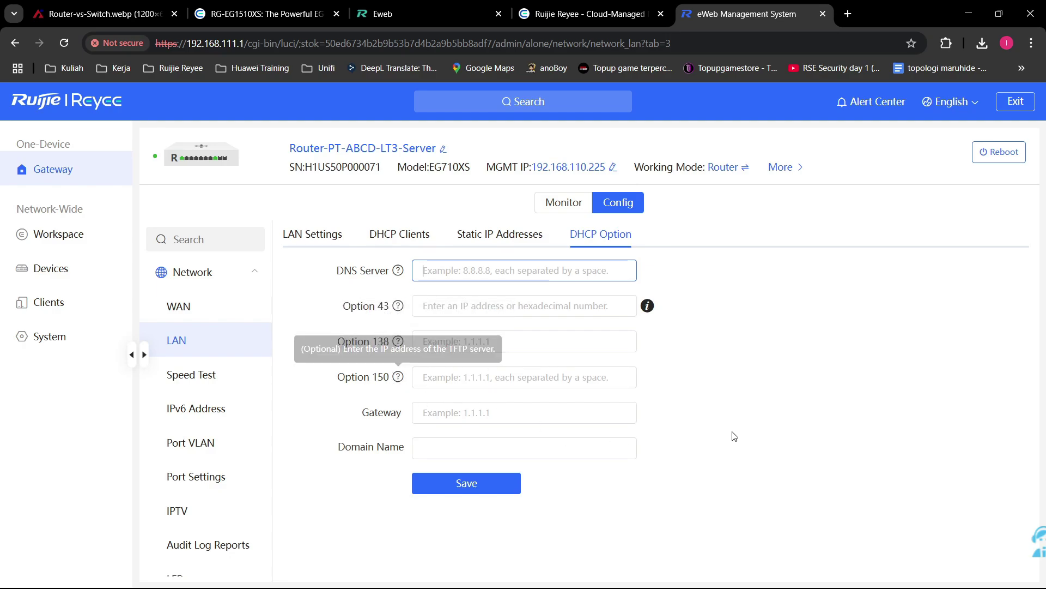
left_click(470, 413)
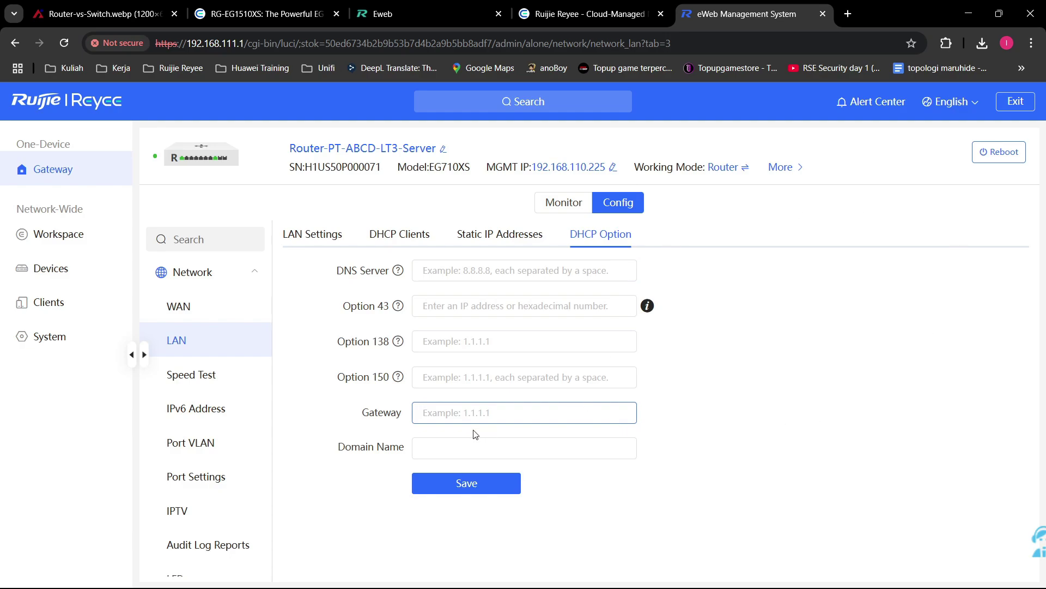
left_click(423, 449)
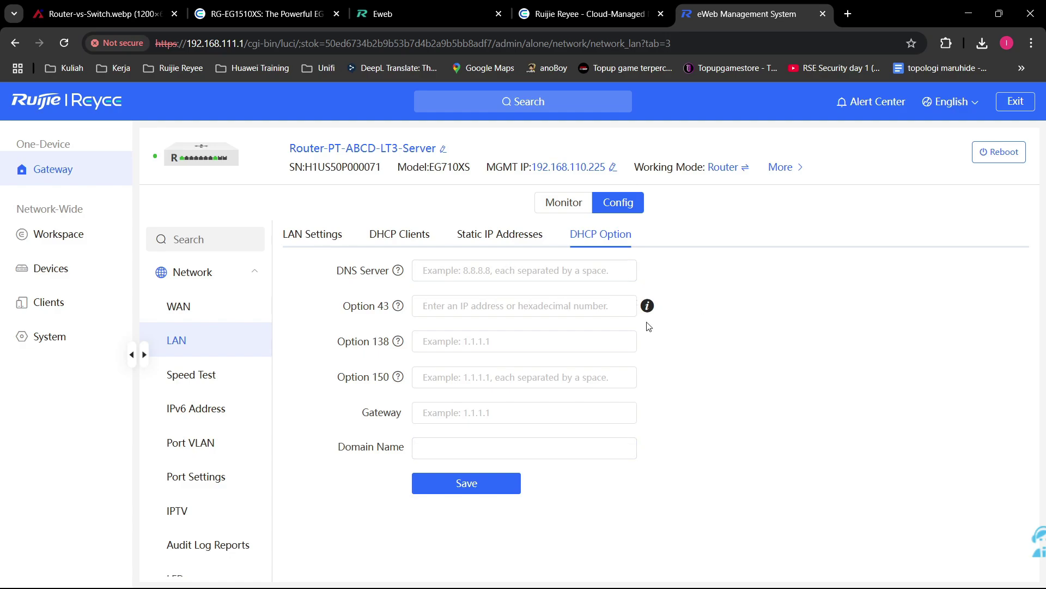
left_click(561, 350)
key("Tab")
key("Tab")
key("Tab")
key("Tab")
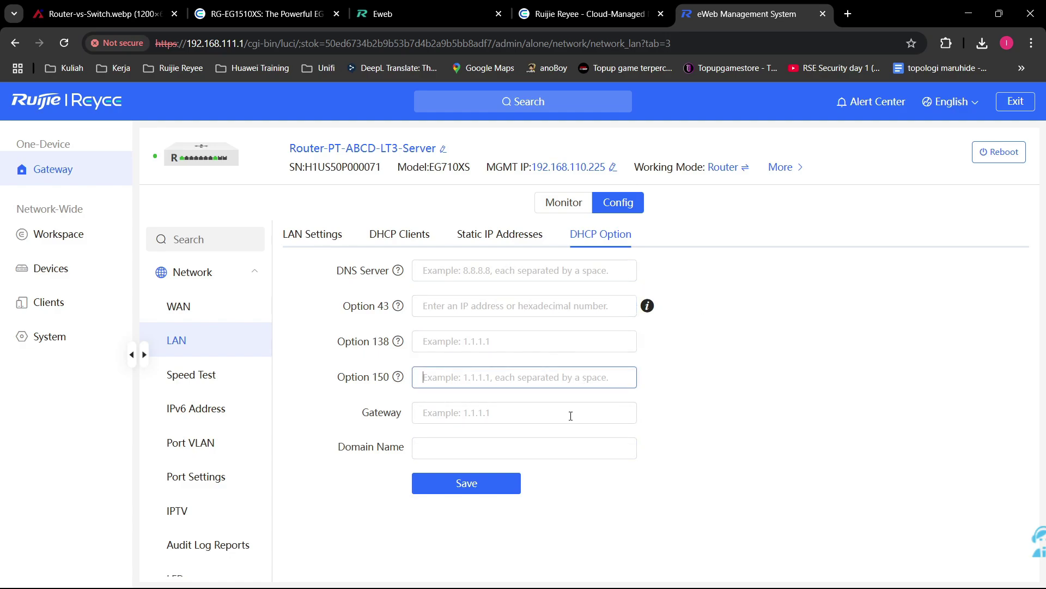
key("Tab")
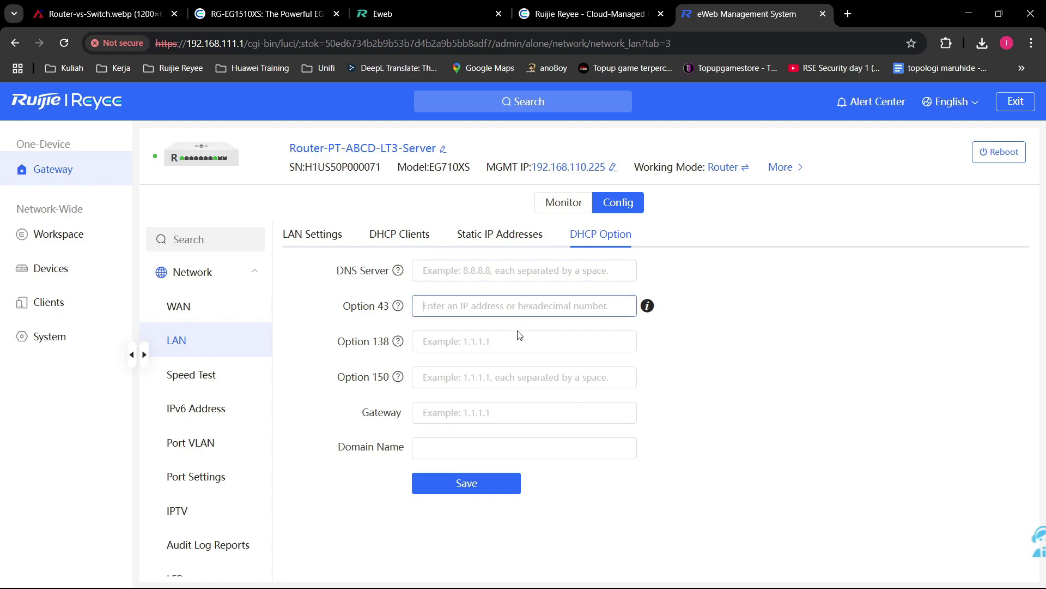
left_click(513, 347)
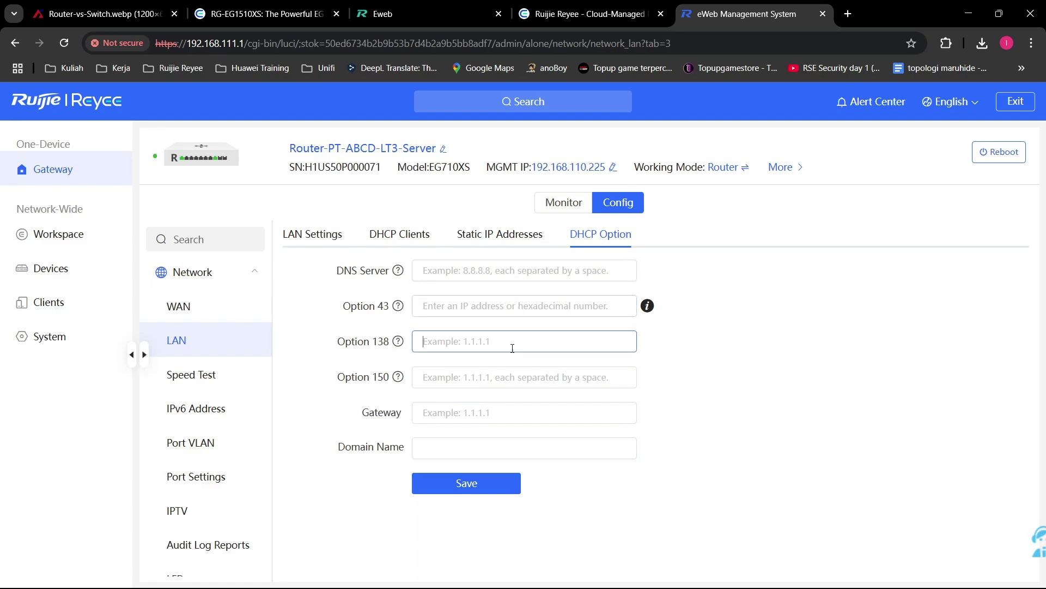
left_click(517, 449)
left_click(746, 394)
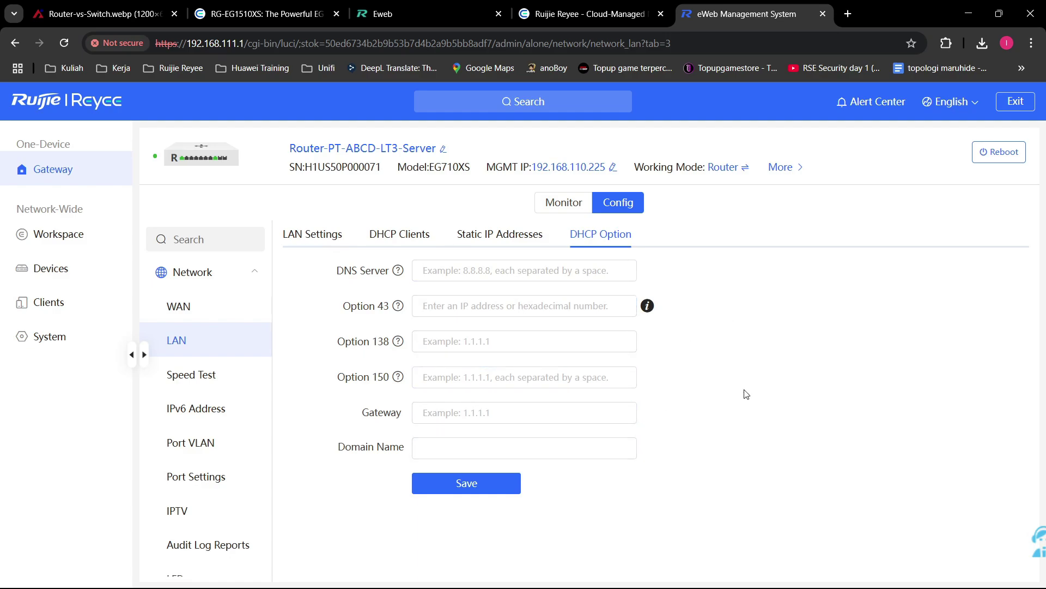
Step: View the Speed Test page at 0 Mbps and highlight the EG710XS model name and software version
left_click(206, 380)
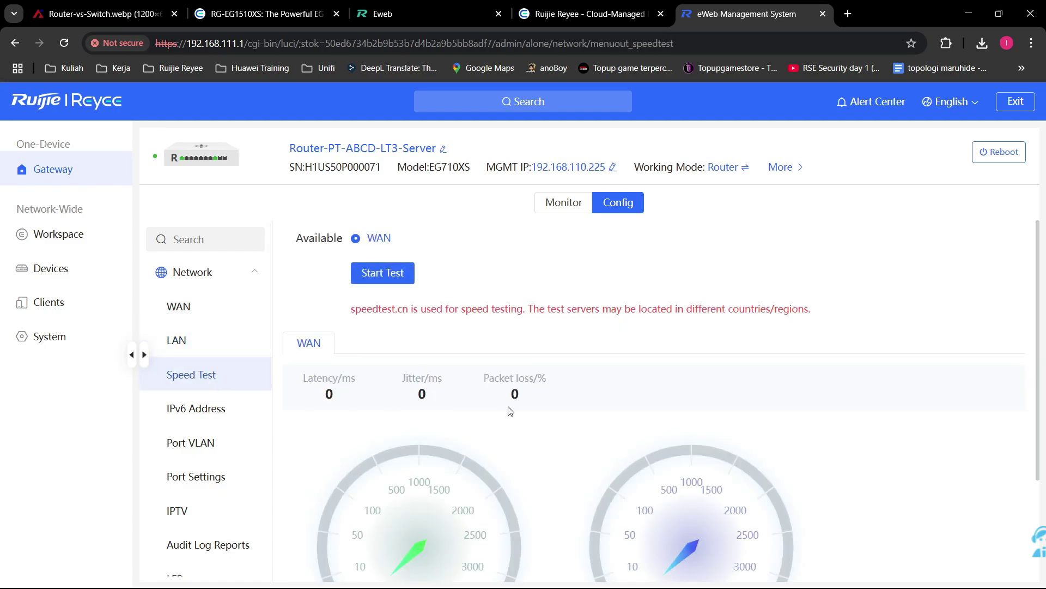
scroll(509, 402, "down", 1)
scroll(511, 414, "up", 1)
scroll(510, 411, "down", 3)
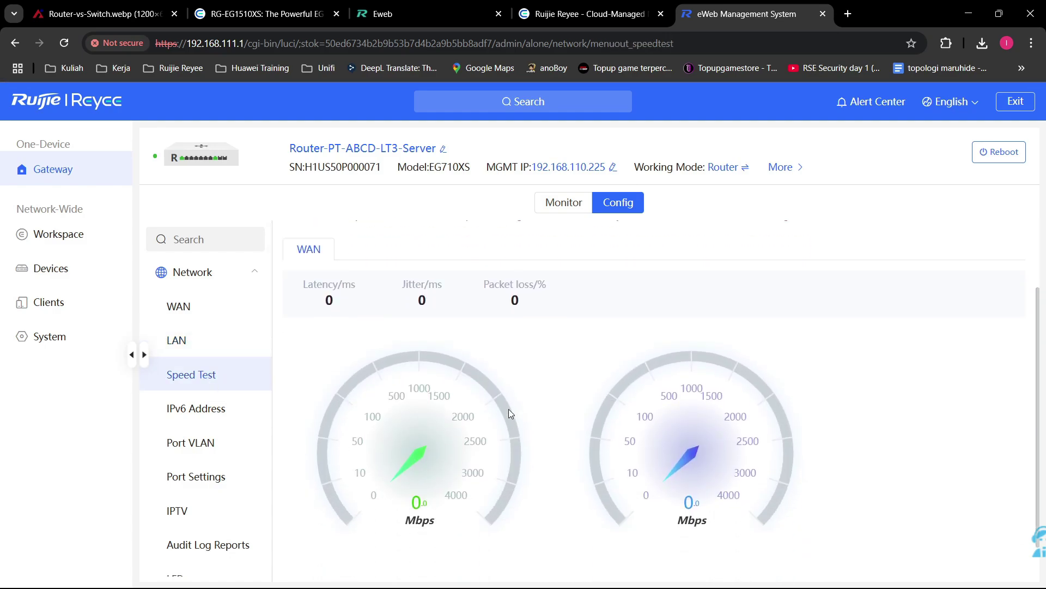
scroll(476, 463, "up", 3)
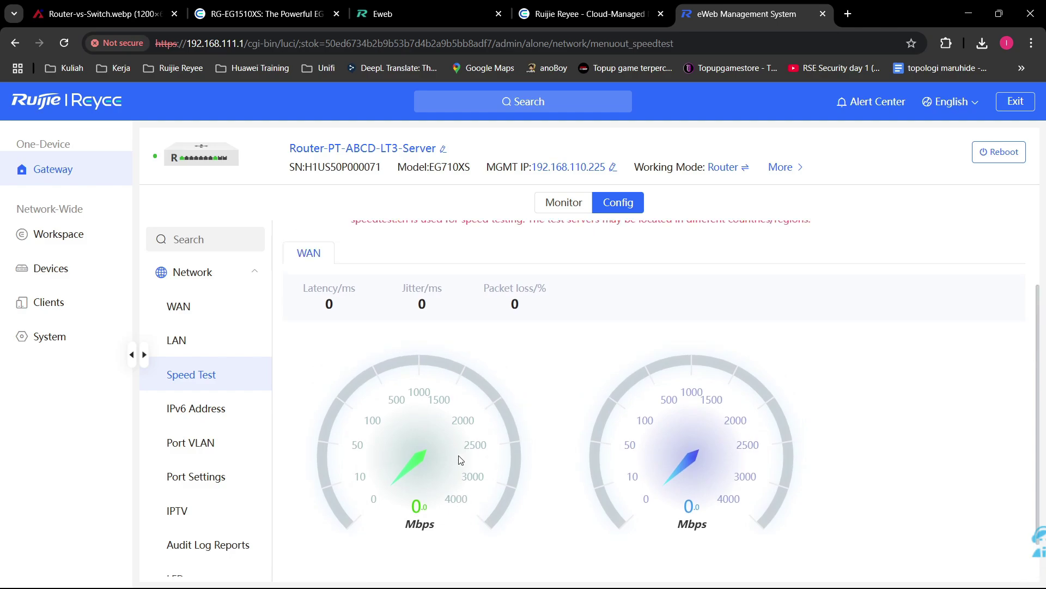
double_click(431, 168)
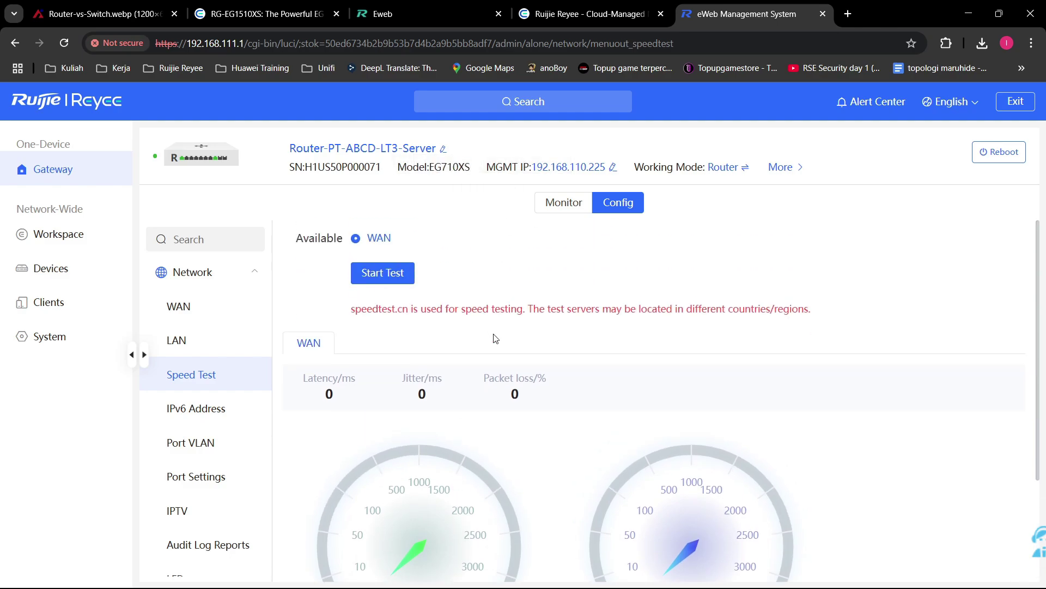
mouse_move(820, 184)
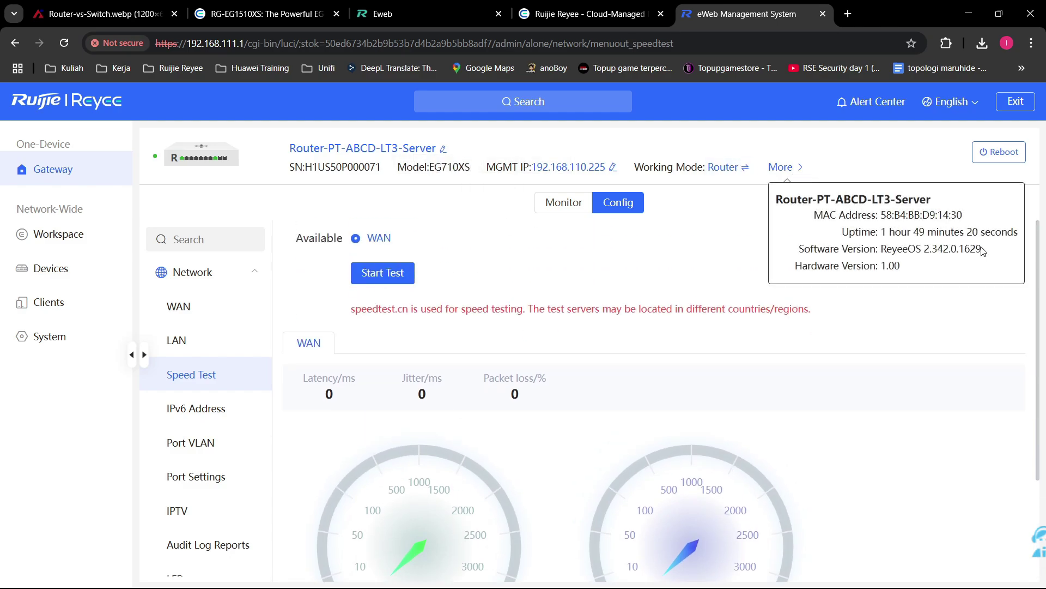
left_click_drag(981, 249, 916, 249)
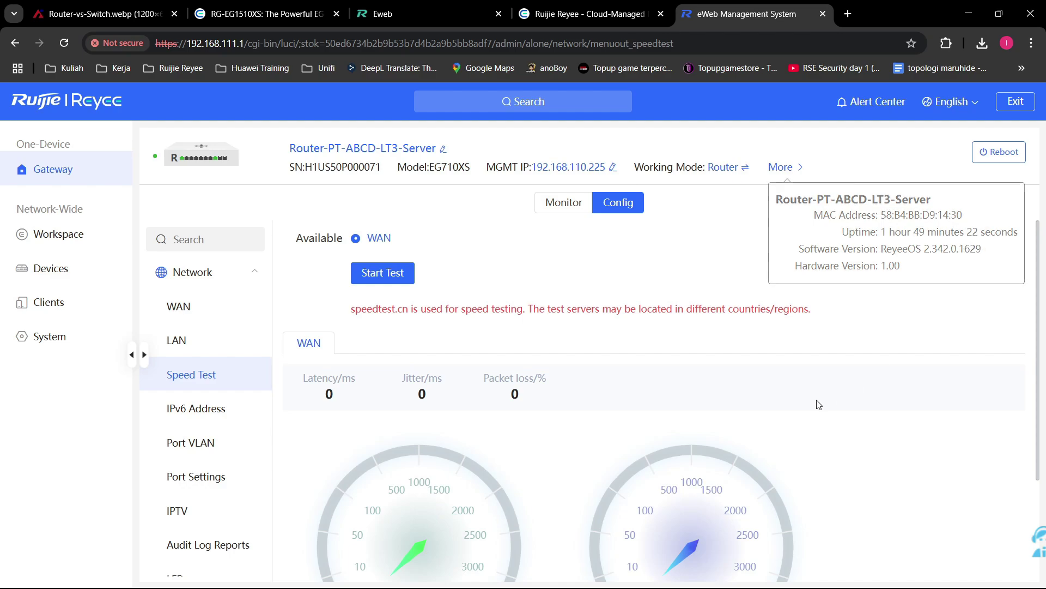
Step: Scroll through the page, then go to the IPv6 Address settings
scroll(423, 391, "down", 3)
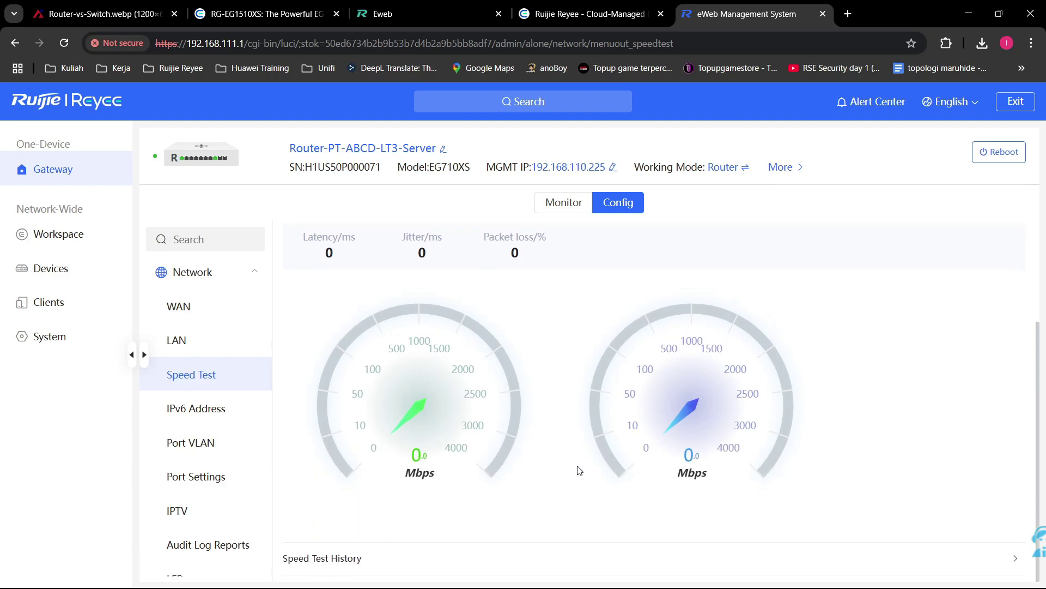
scroll(580, 467, "up", 3)
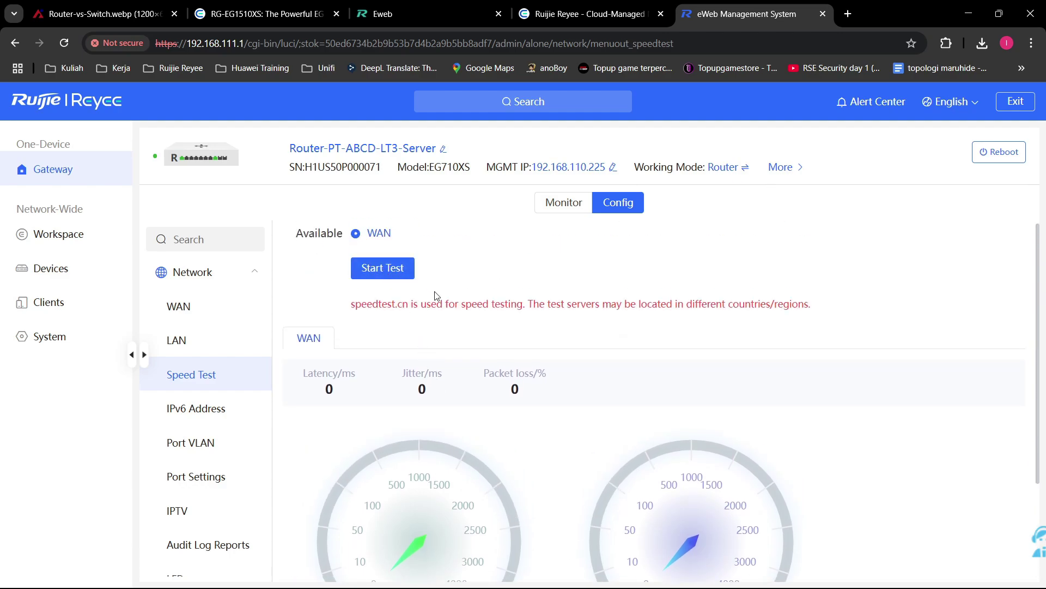
scroll(714, 461, "down", 3)
scroll(342, 426, "up", 3)
scroll(338, 469, "down", 3)
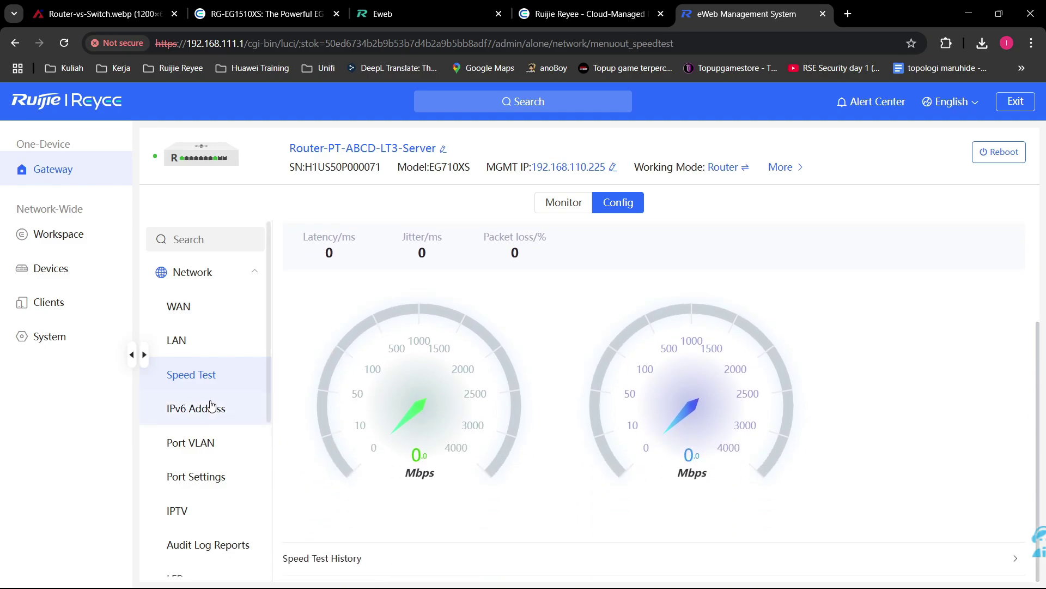
left_click(239, 410)
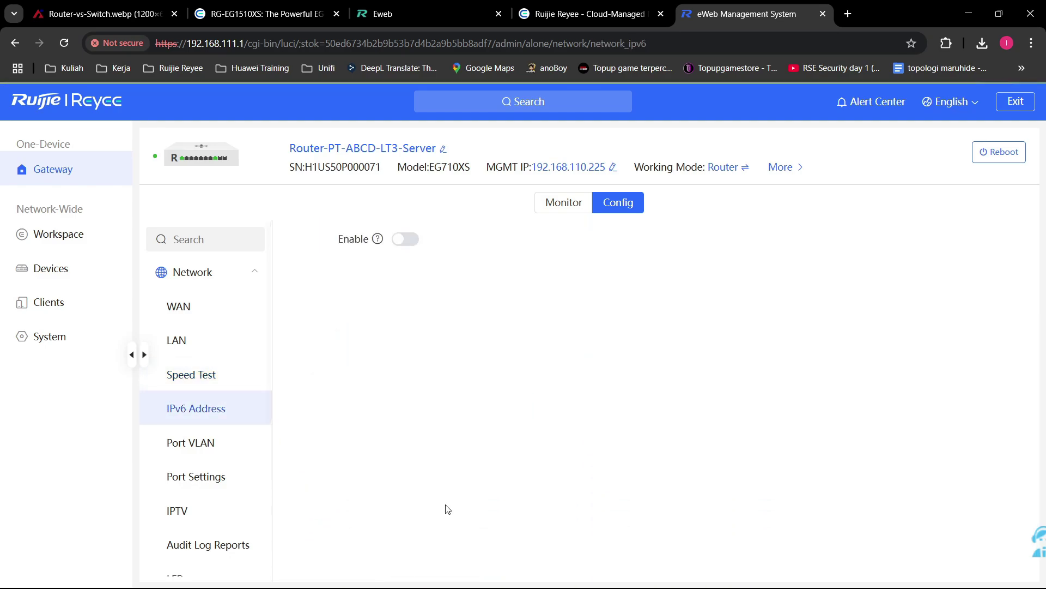
Step: Enable IPv6 and browse its LAN, DHCPv6 client list and WAN settings
left_click(407, 239)
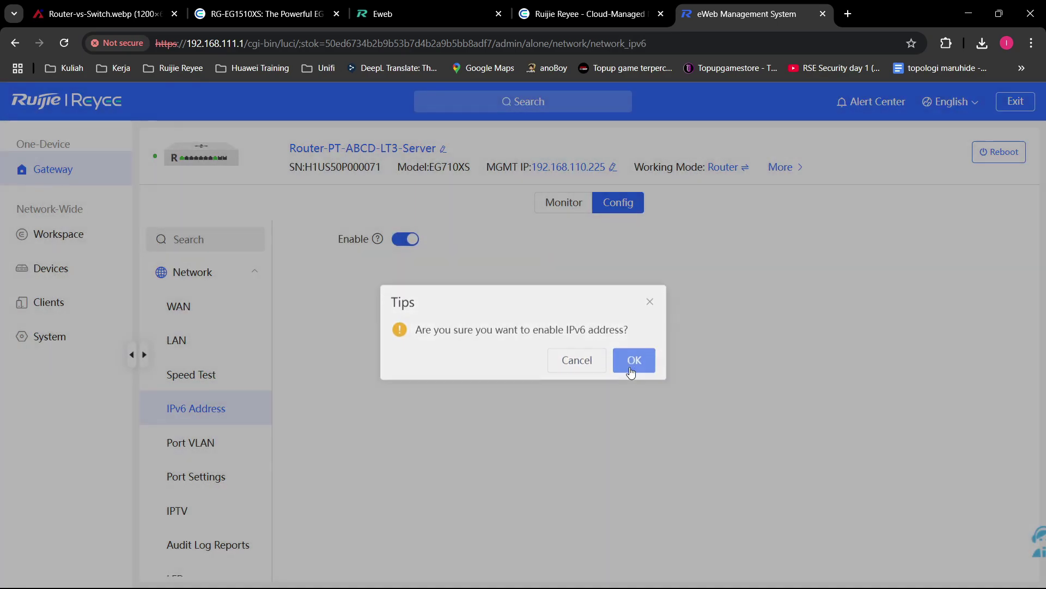
left_click(633, 361)
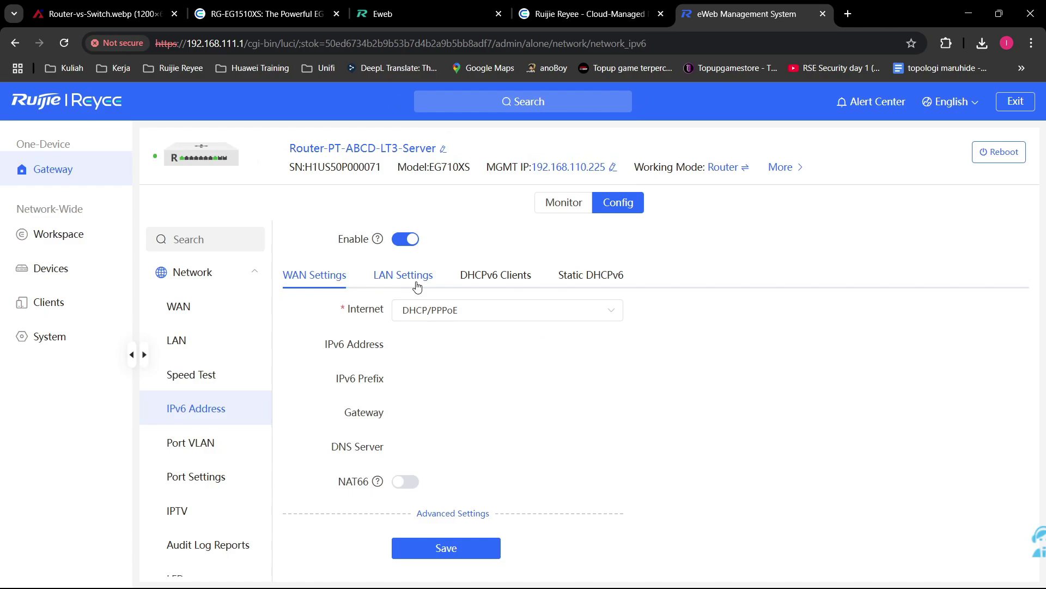
left_click(418, 287)
left_click(462, 278)
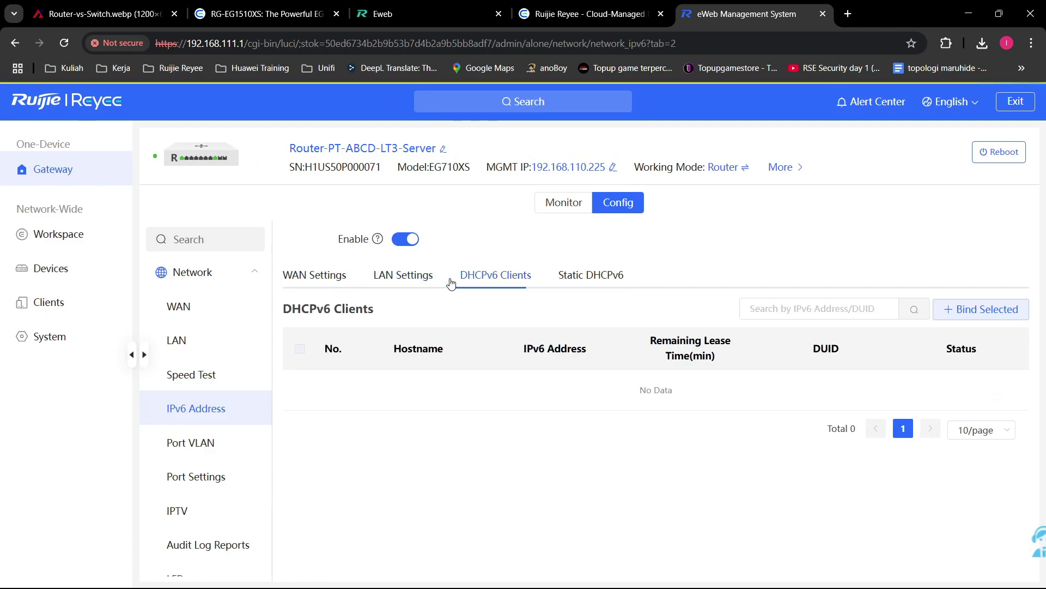
left_click(305, 278)
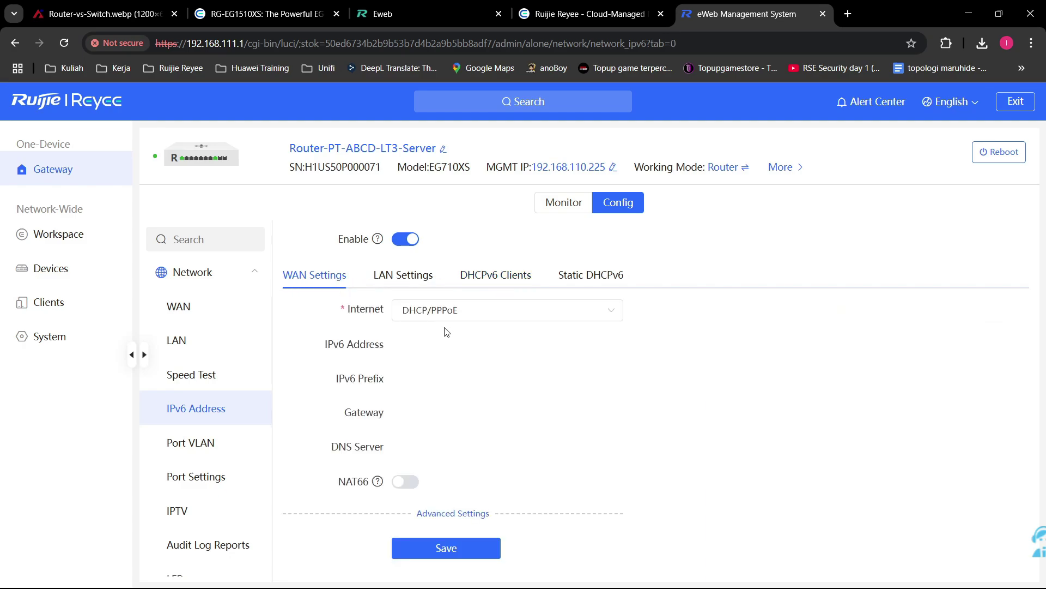
Step: Set the IPv6 internet type to Static IP, then disable IPv6 again and go to Port VLAN
left_click(491, 322)
left_click(488, 363)
left_click(513, 324)
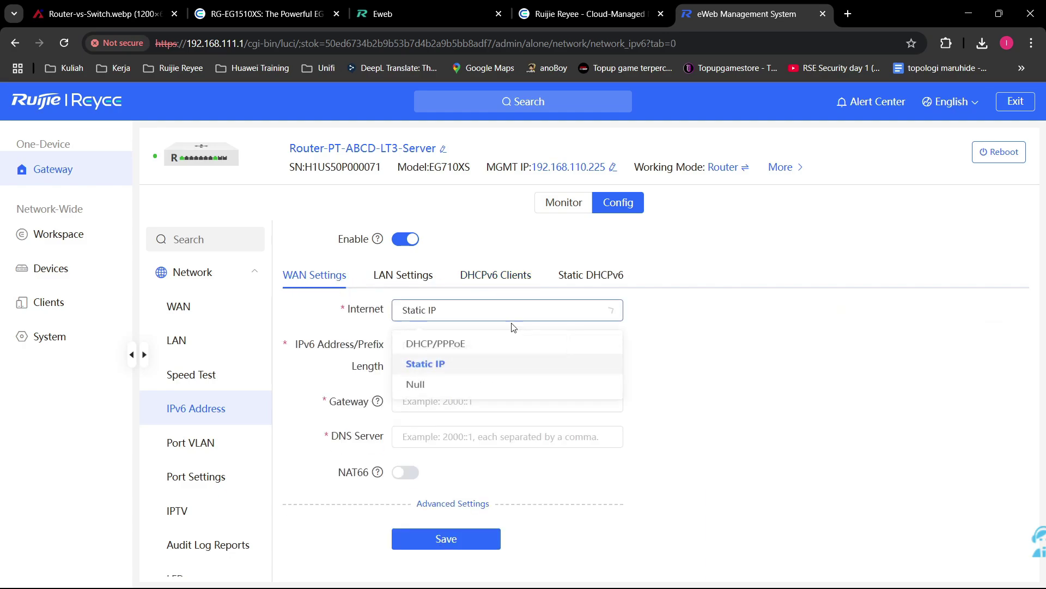
left_click(665, 367)
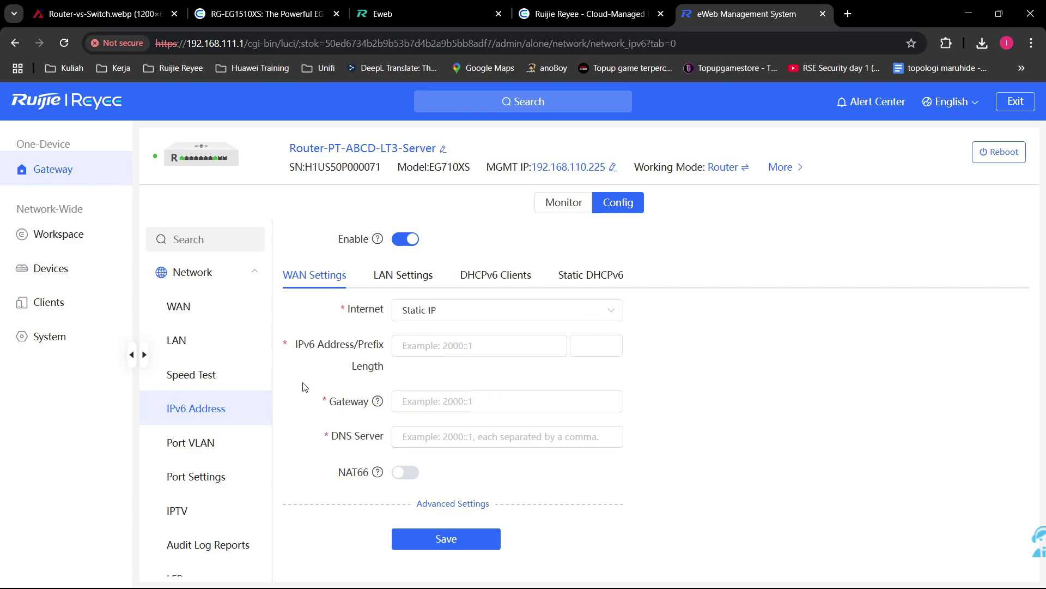
left_click(409, 243)
left_click(647, 367)
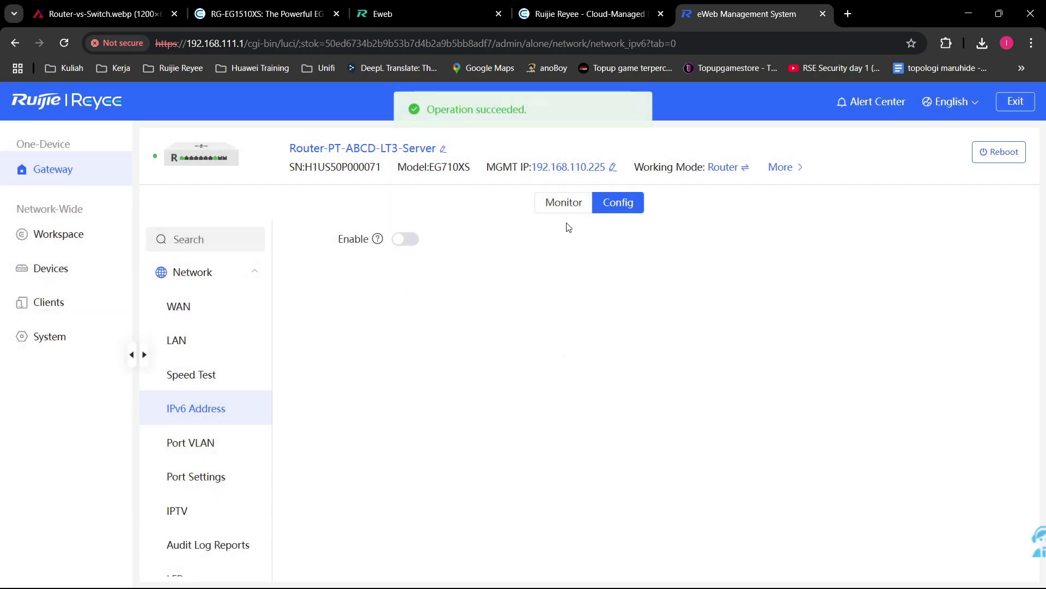
left_click(199, 452)
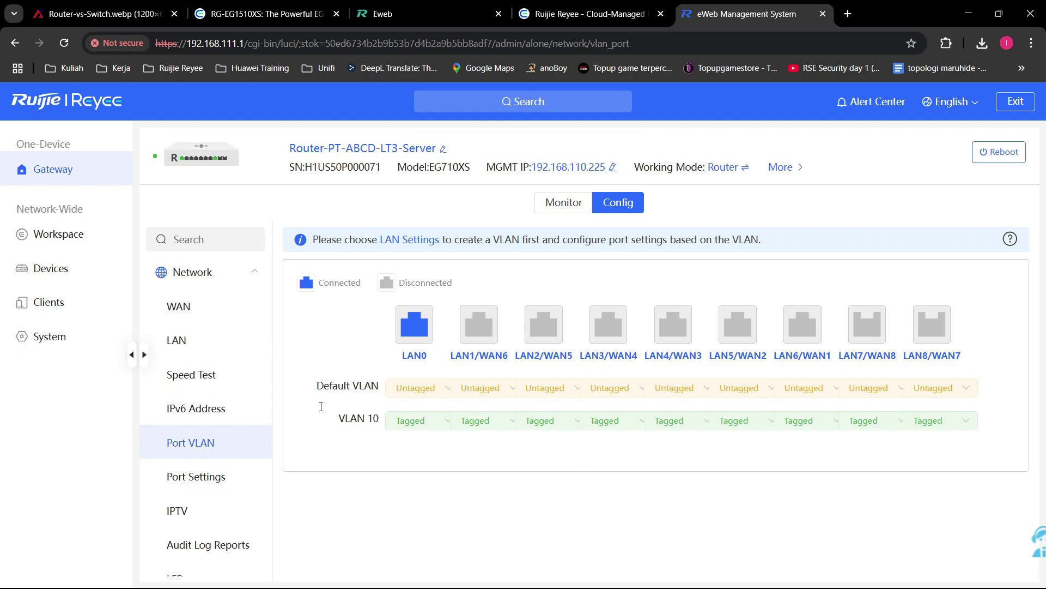
Step: Add a LAN with VLAN ID 11 and IP address 192.168.11.1
left_click(176, 340)
left_click(888, 269)
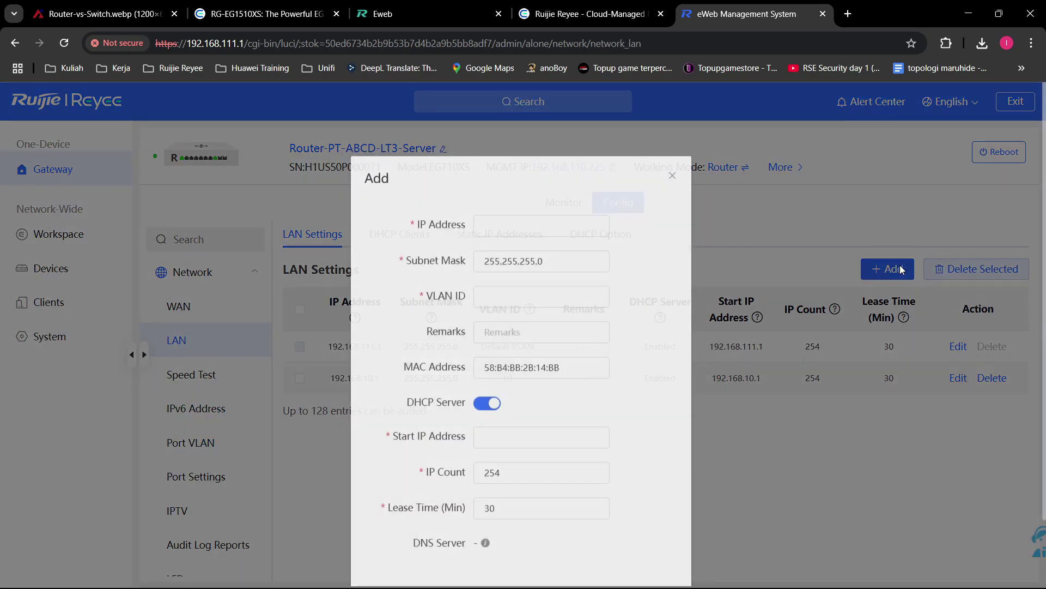
left_click(533, 297)
type("11")
left_click(539, 225)
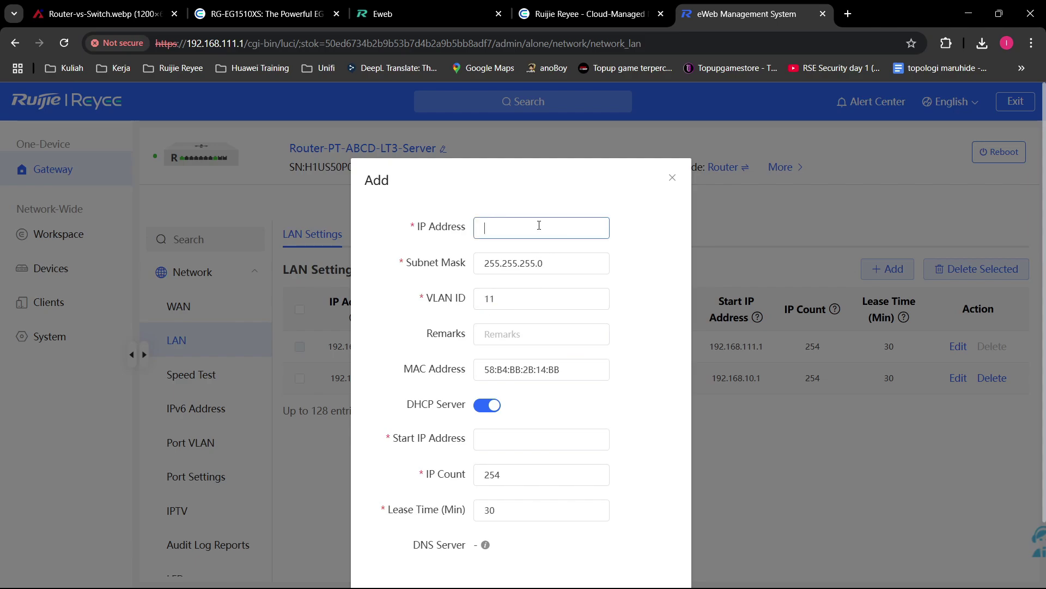
type("192.168.11.1")
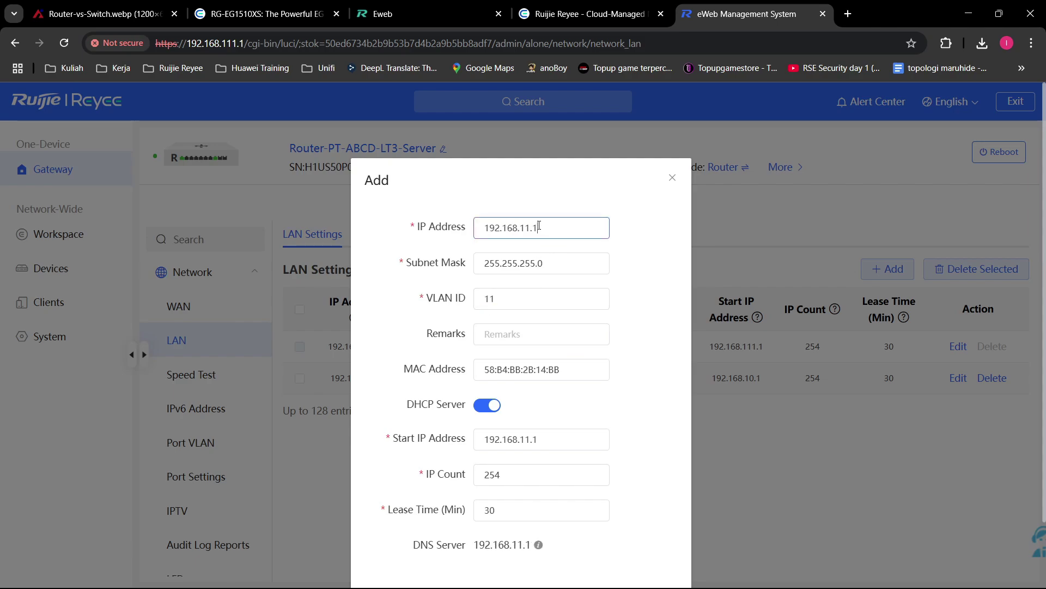
scroll(619, 491, "down", 2)
left_click(661, 524)
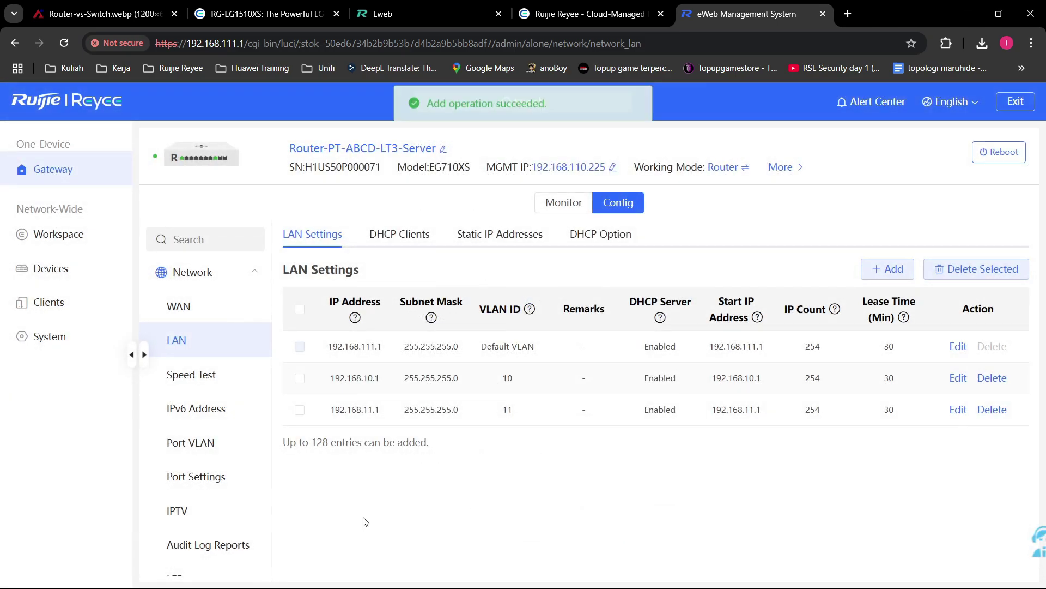
Step: Check the Port VLAN table, now listing VLAN 11 tagged on all nine ports
left_click(230, 447)
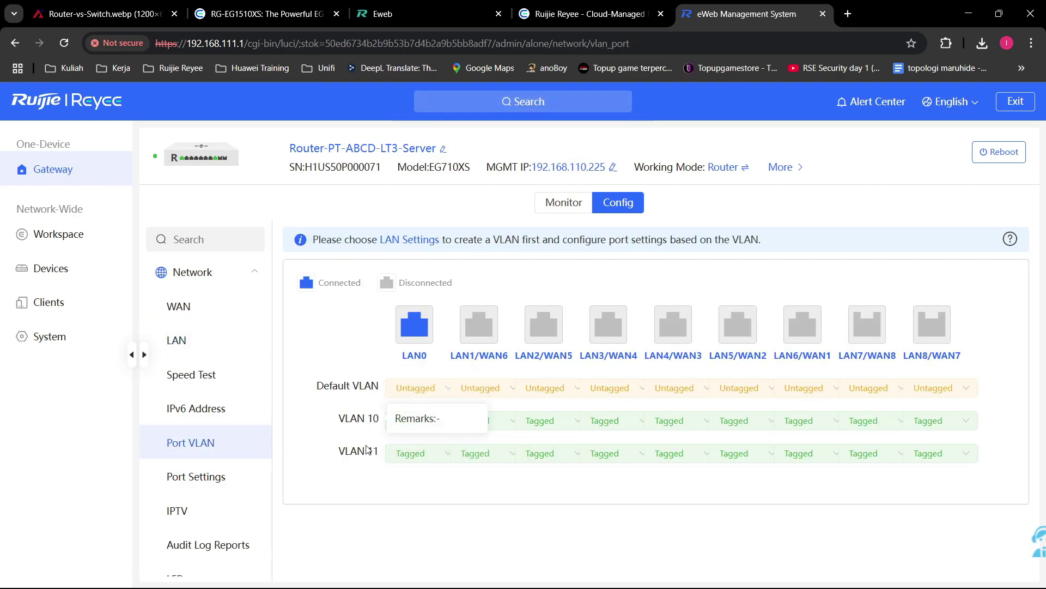
double_click(360, 386)
triple_click(379, 384)
left_click(383, 349)
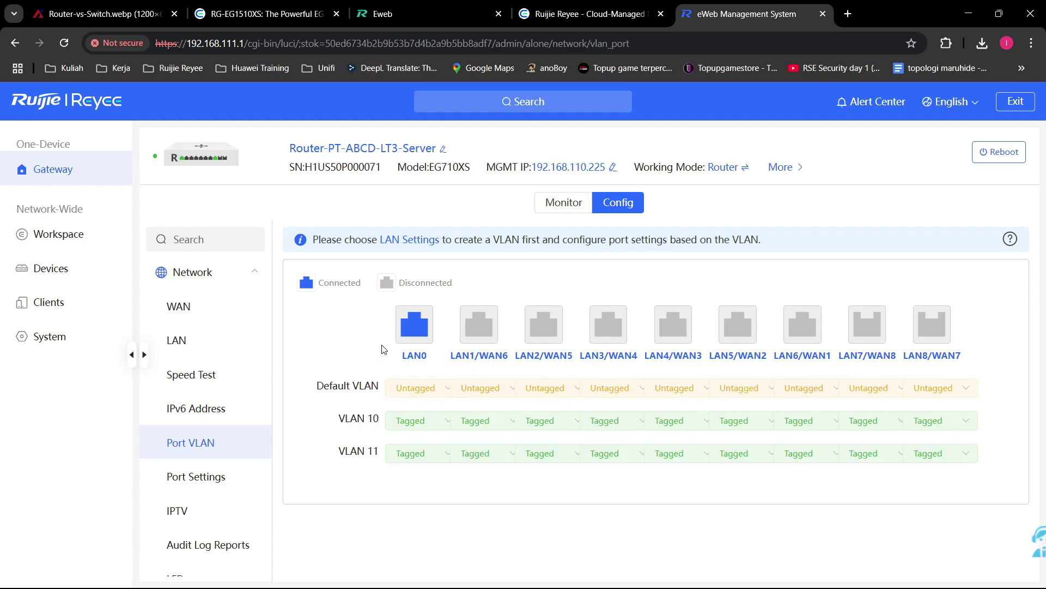
Step: Start another LAN entry and enter VLAN ID 1, triggering the 2-232 / 234-4086 range warning
double_click(372, 418)
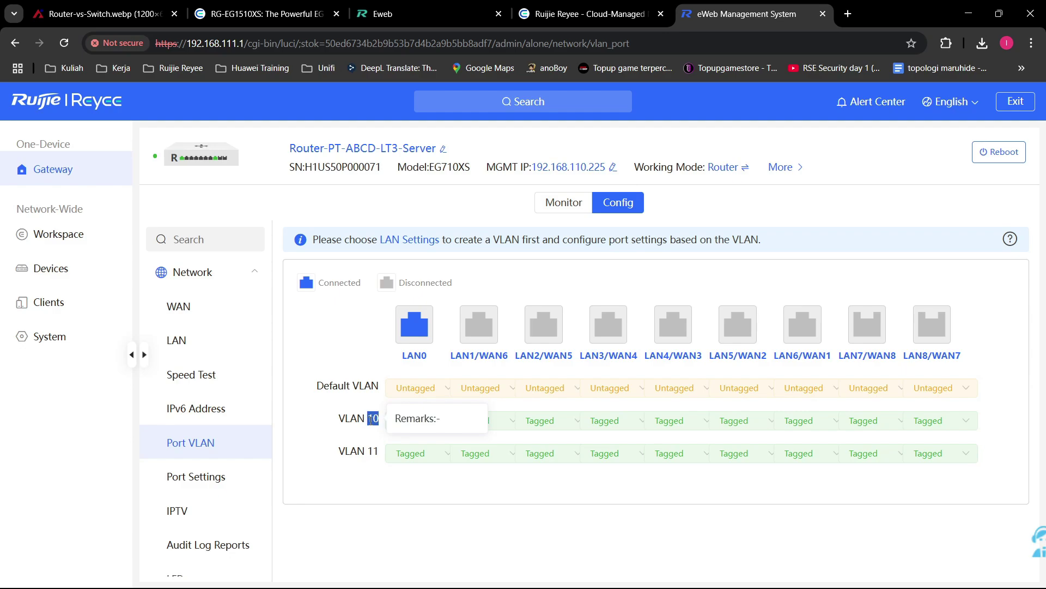
left_click(341, 412)
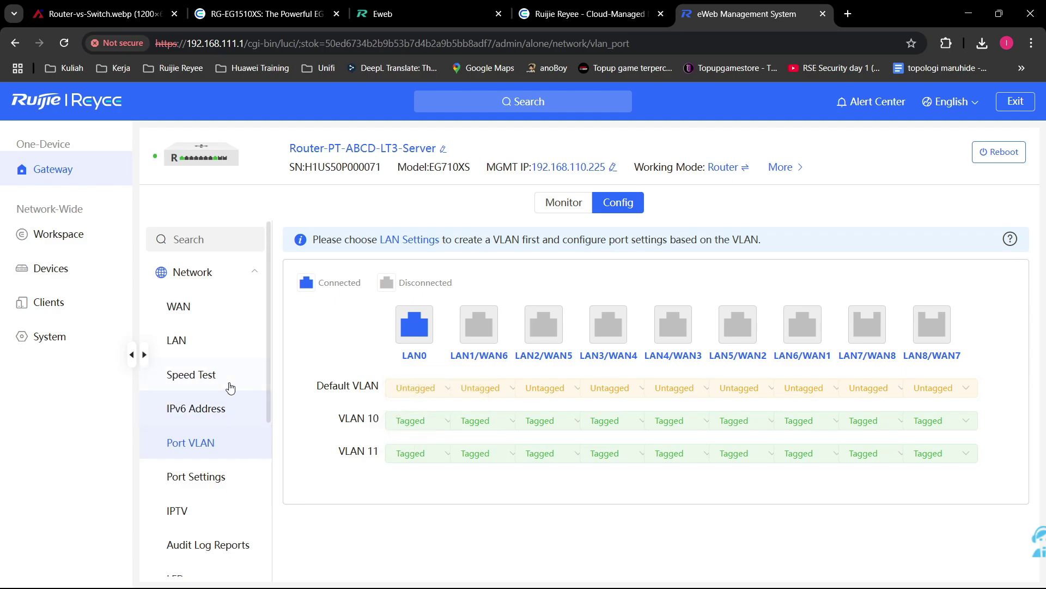
left_click(183, 340)
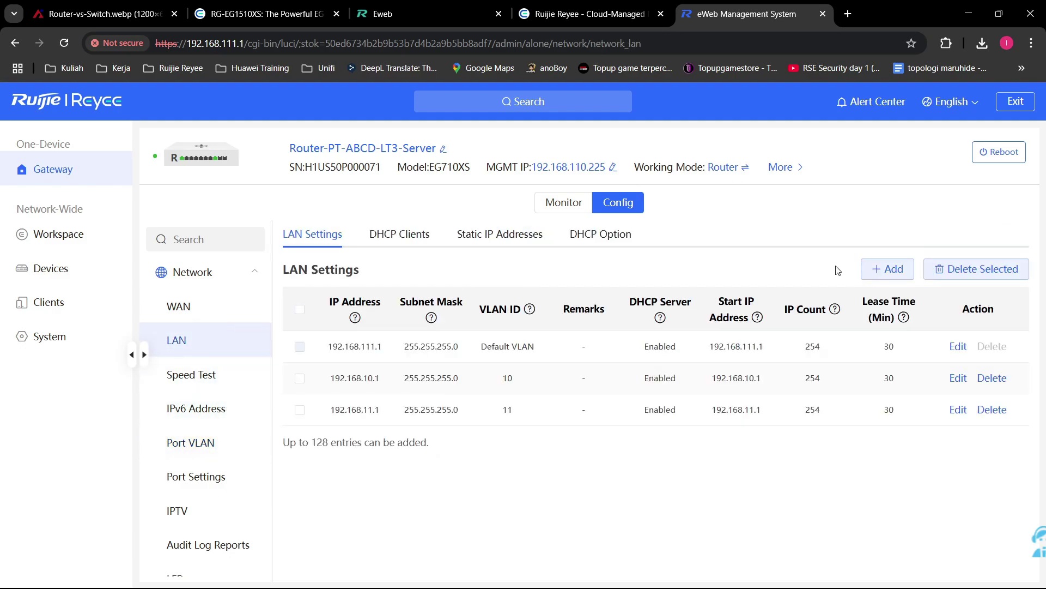
left_click(890, 270)
left_click(533, 299)
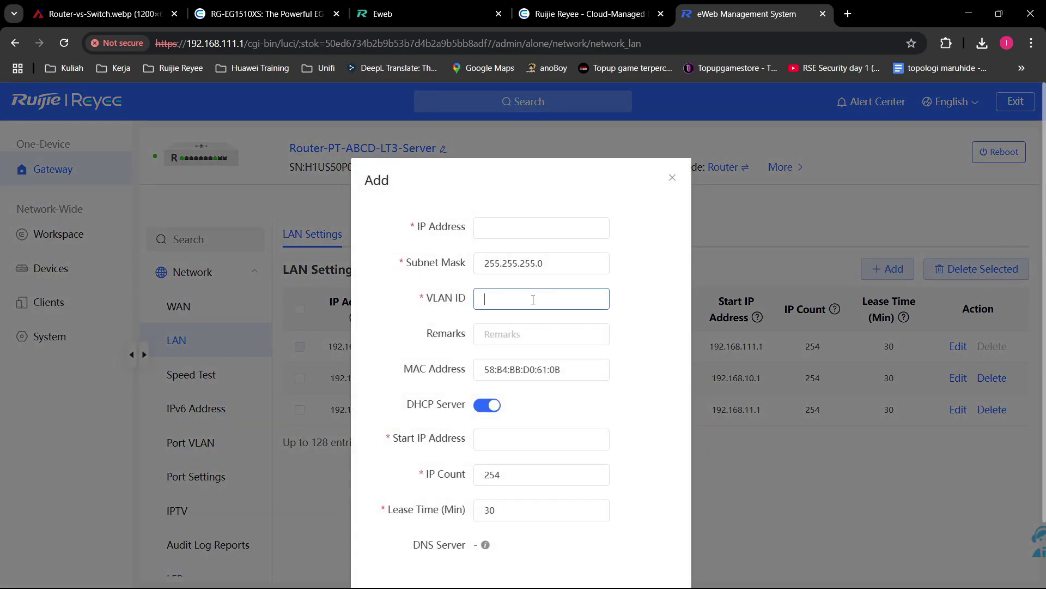
type("1")
Step: Search Google for 'maksimal vlan' (maximum 4096), then return to the eWeb tab
left_click(842, 15)
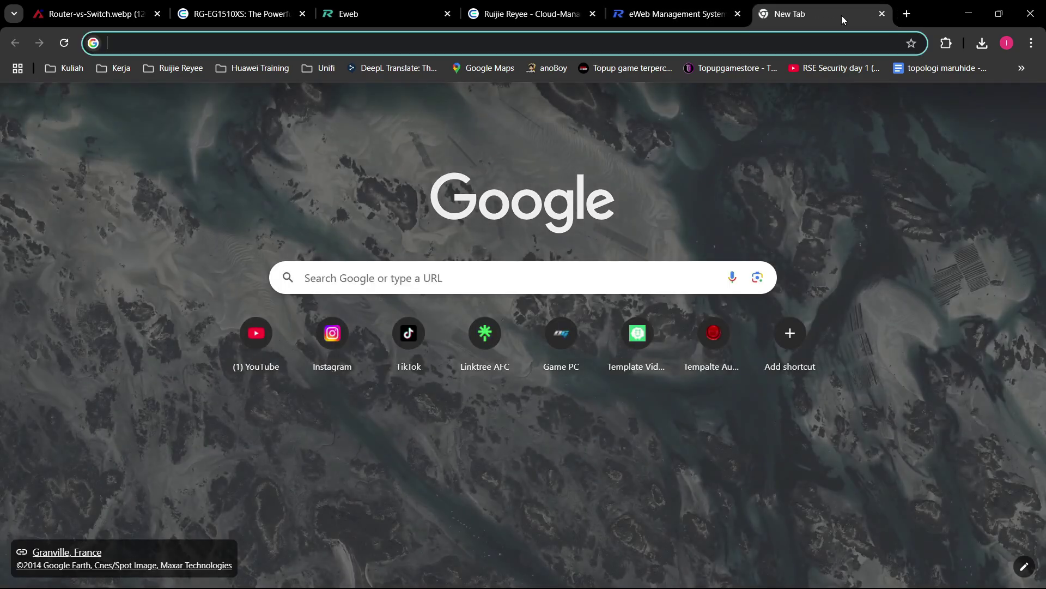
type("maksimal vlan")
key("Return")
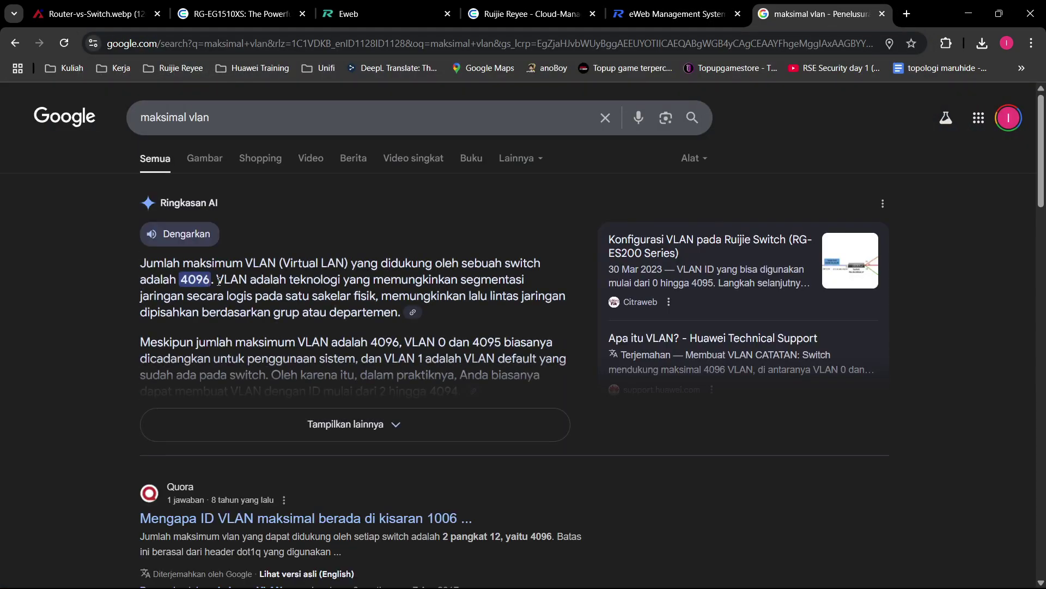
left_click(678, 14)
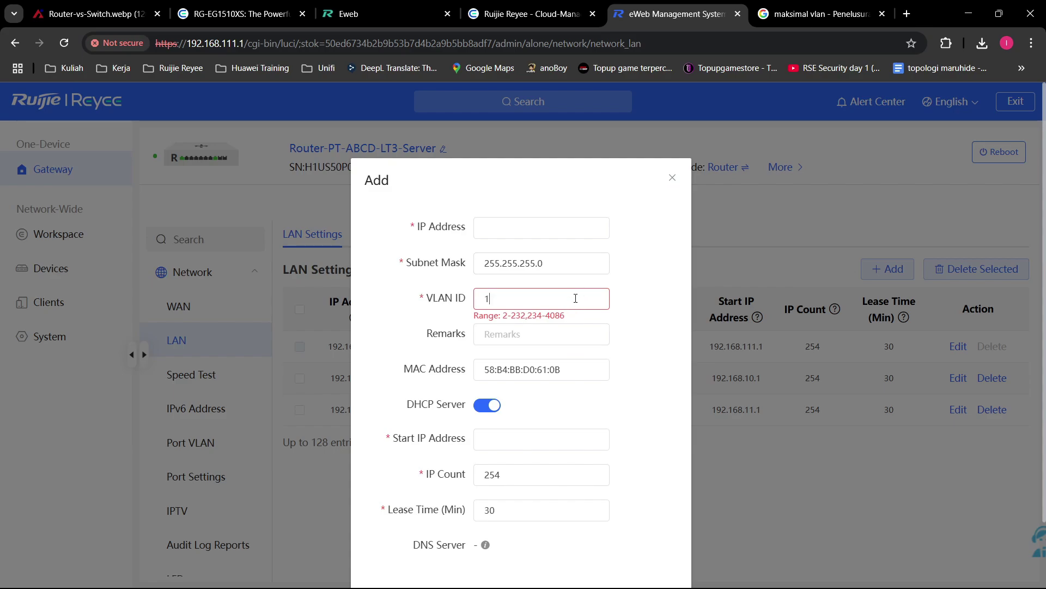
Step: Discard the unfinished LAN entry and return to Port VLAN, still listing VLAN 10 and 11
left_click(673, 178)
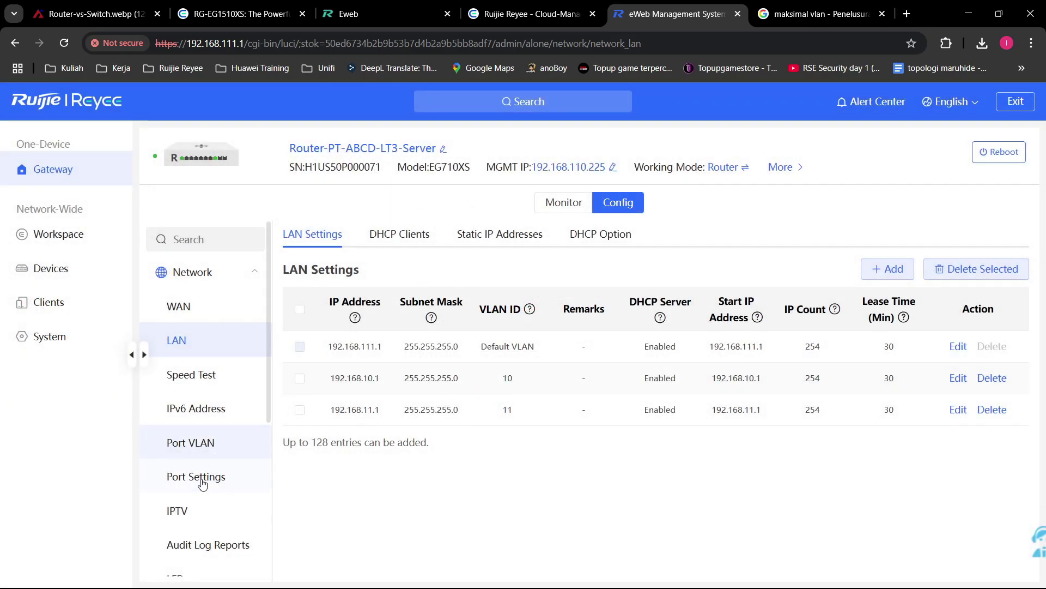
scroll(206, 477, "down", 2)
left_click(248, 384)
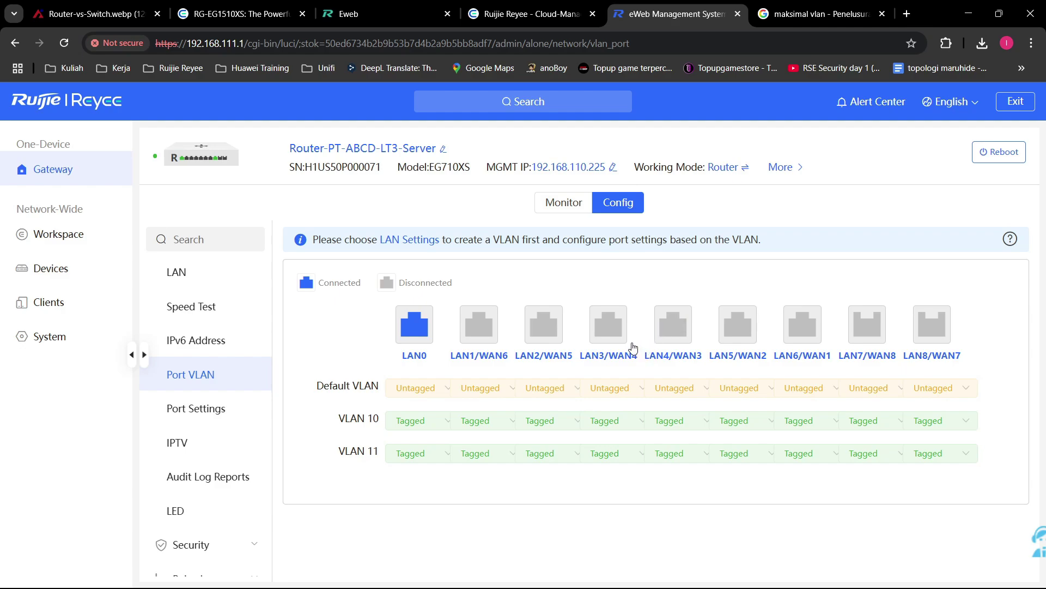
left_click(492, 424)
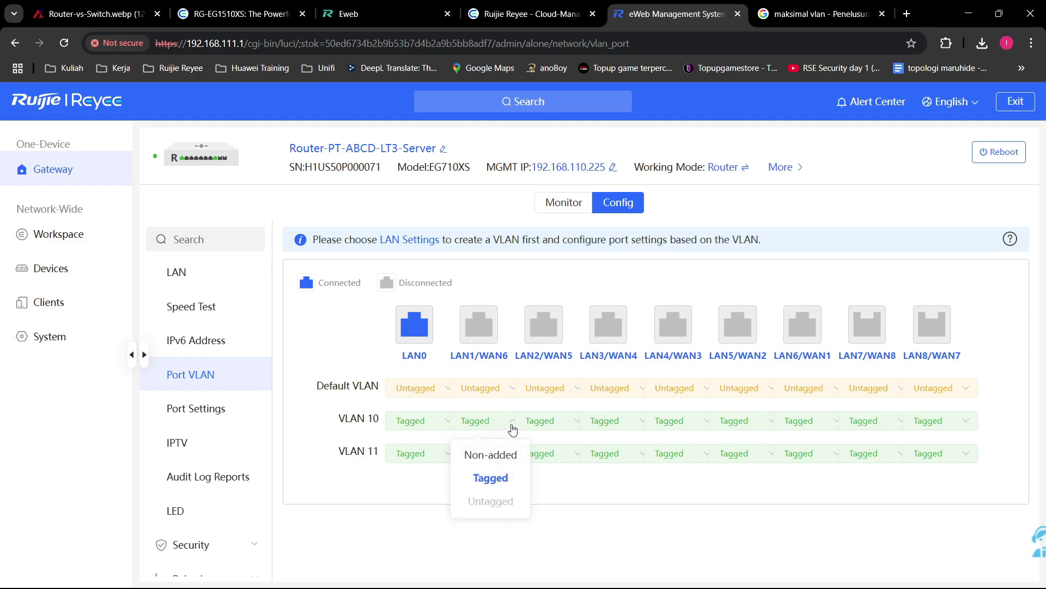
left_click(560, 390)
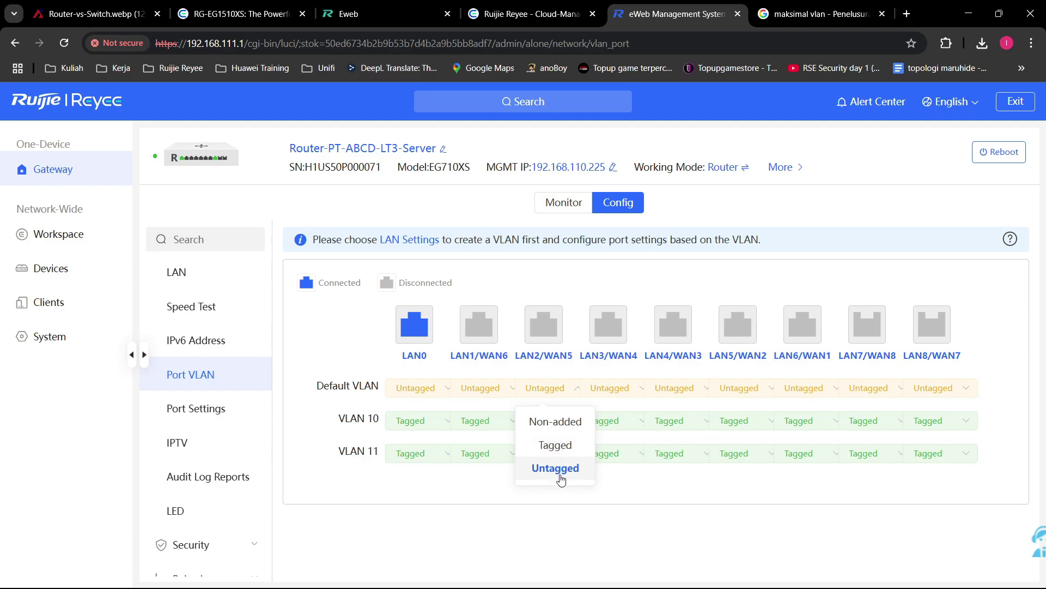
left_click(638, 483)
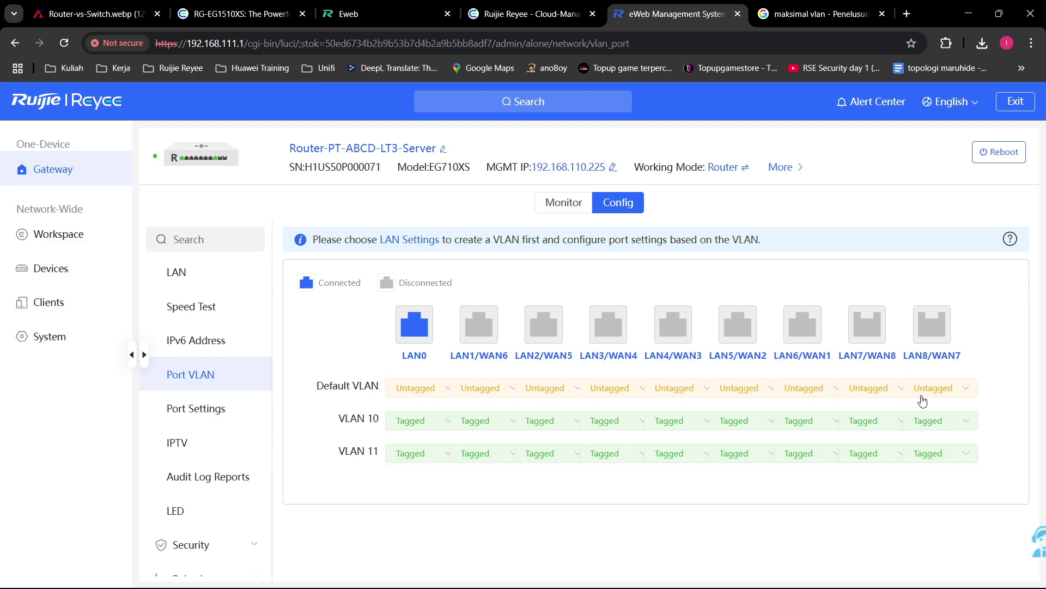
left_click(205, 275)
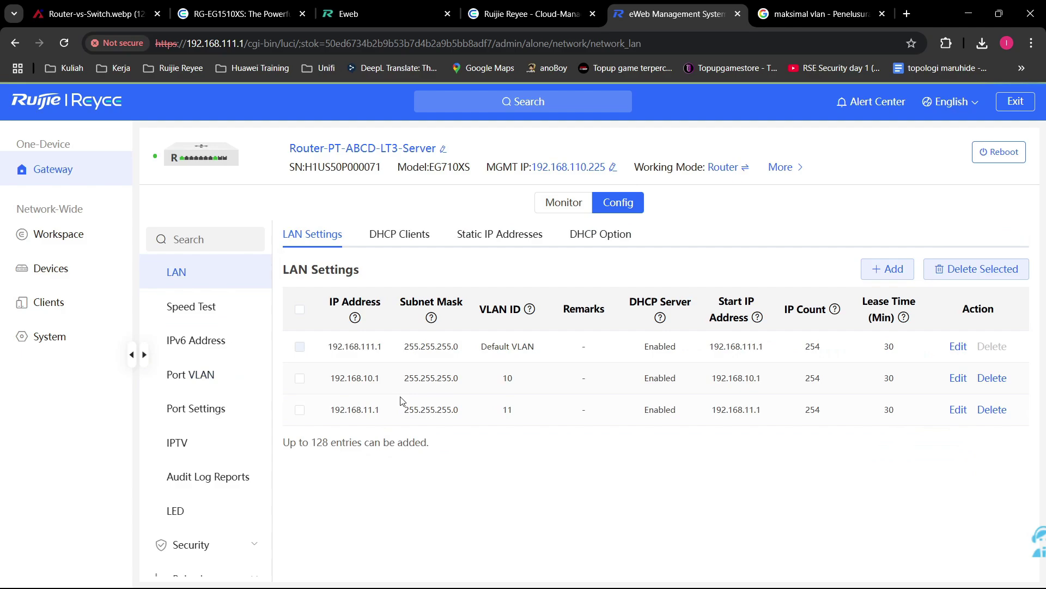
mouse_move(328, 349)
left_mouse_down()
mouse_move(387, 352)
mouse_move(412, 365)
mouse_move(327, 346)
left_mouse_up()
left_click(456, 489)
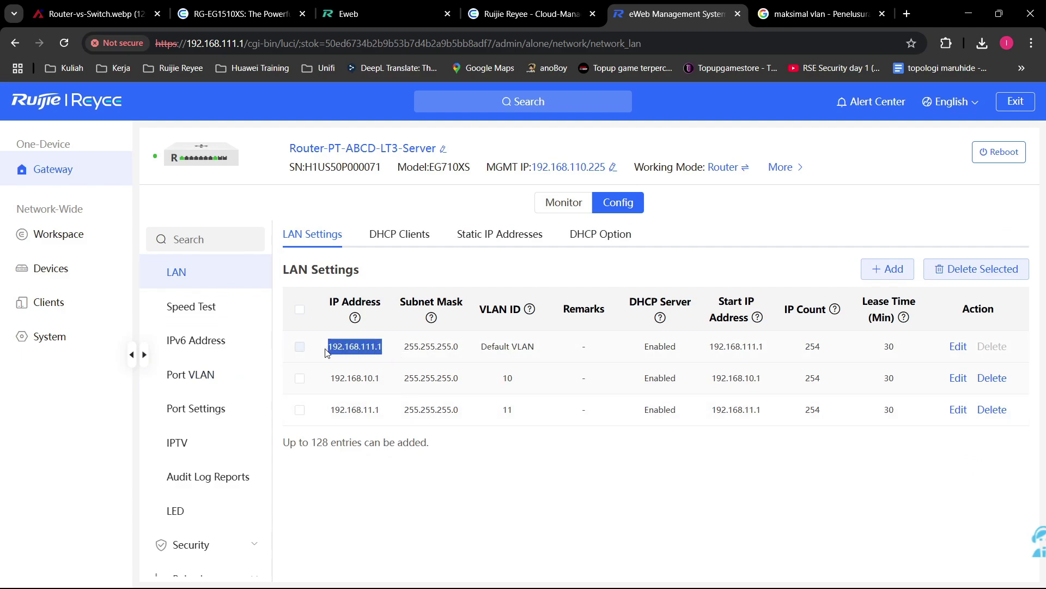
left_click(461, 511)
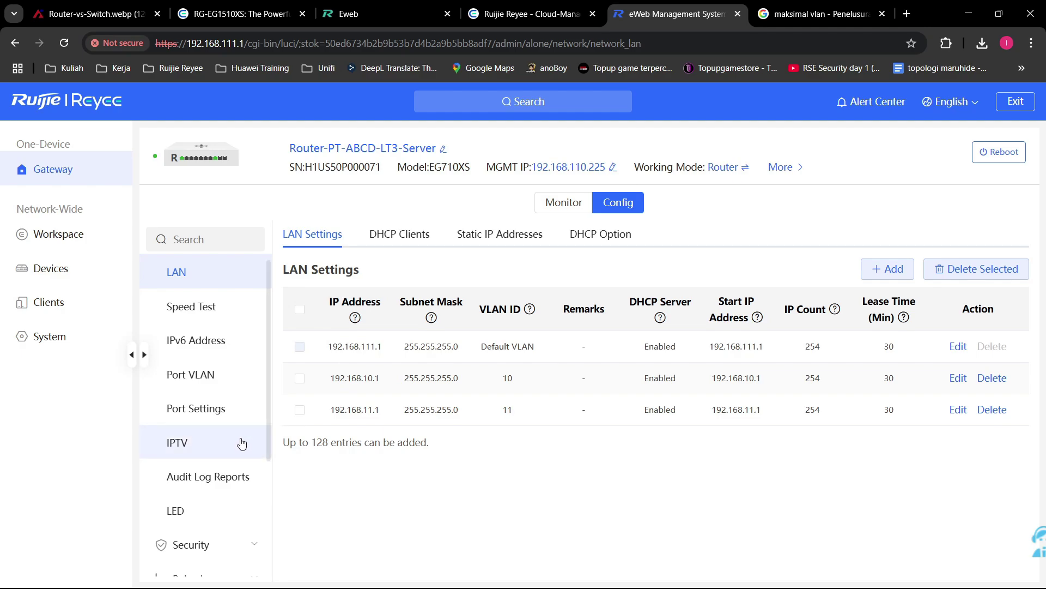
left_click(201, 376)
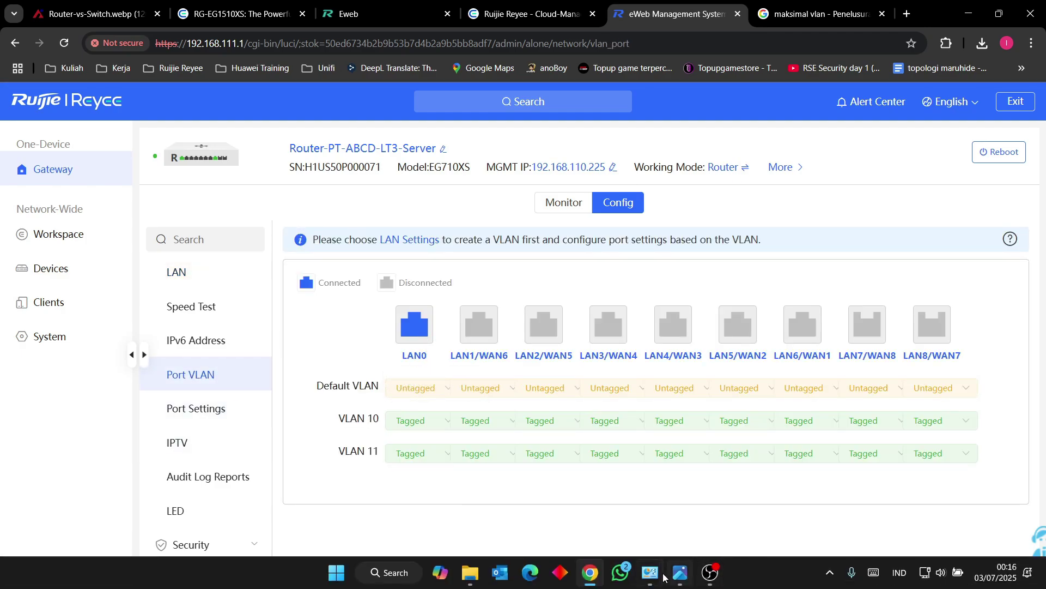
Step: Check the Ethernet adapter details (IPv4 192.168.111.2, gateway 192.168.111.1), then return to eWeb
mouse_move(649, 572)
left_click(708, 491)
double_click(544, 186)
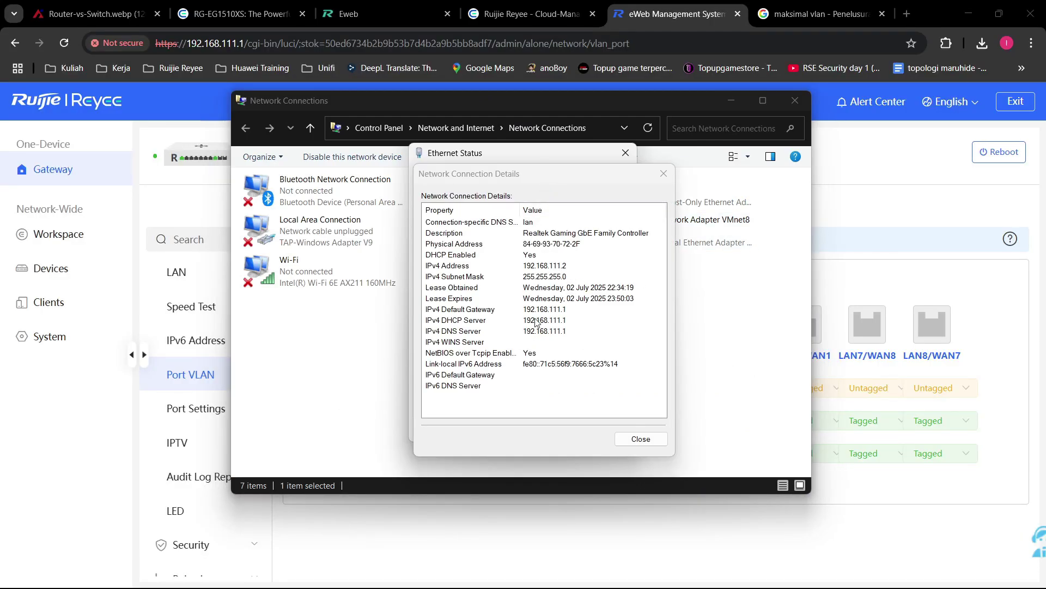
left_click(563, 517)
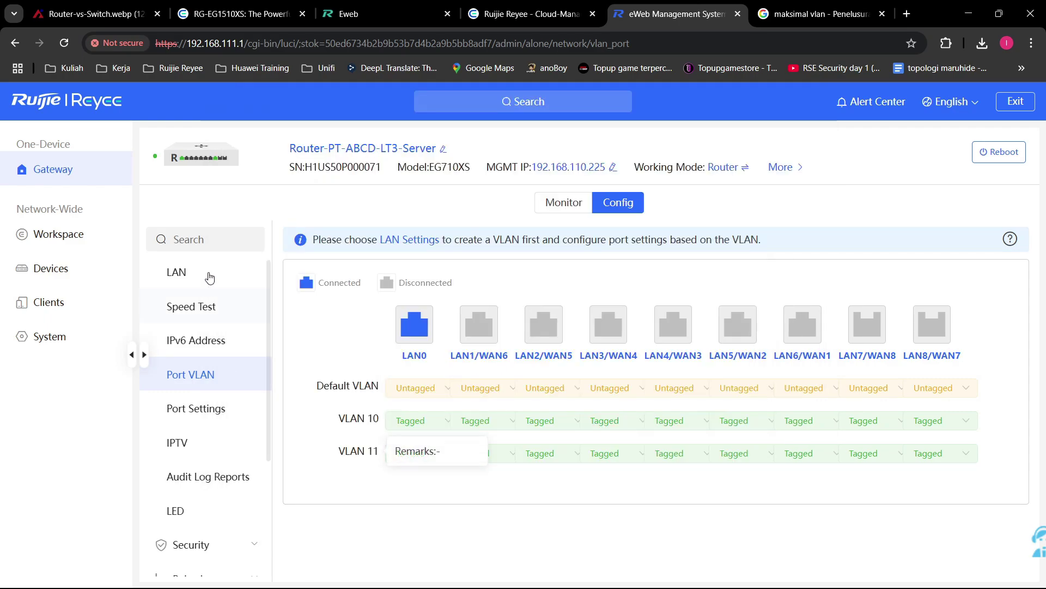
Step: Set LAN2/WAN5 to Tagged on the Default VLAN and Untagged on VLAN 10, and save
left_click(211, 276)
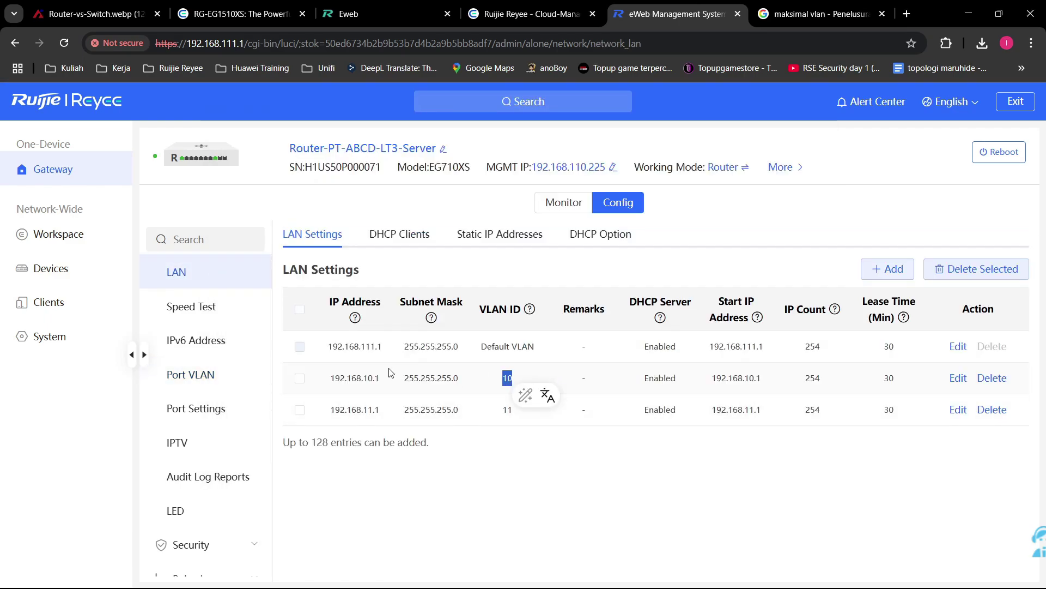
left_click(206, 377)
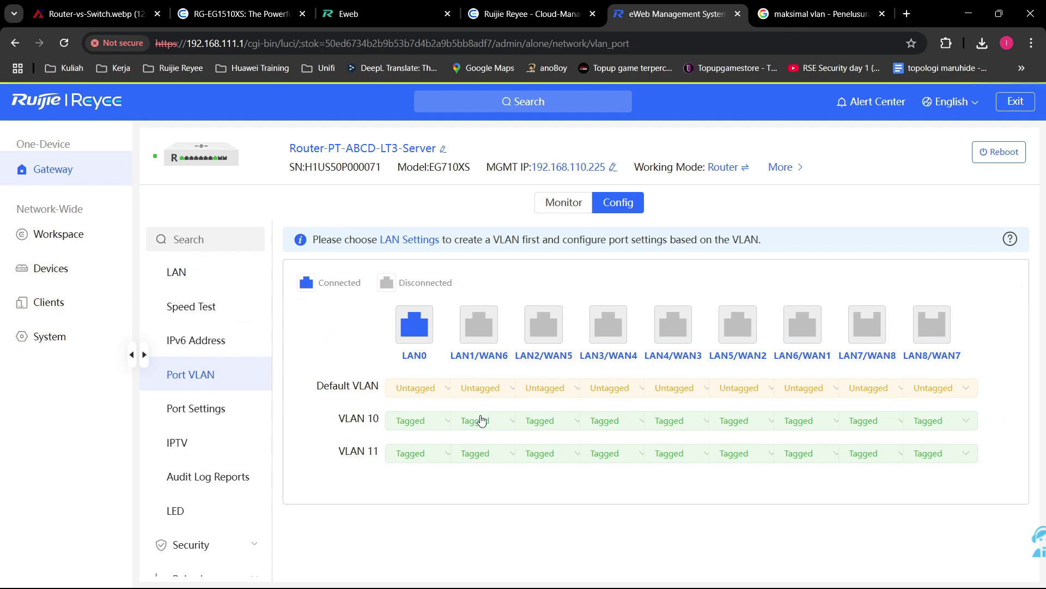
left_click(568, 394)
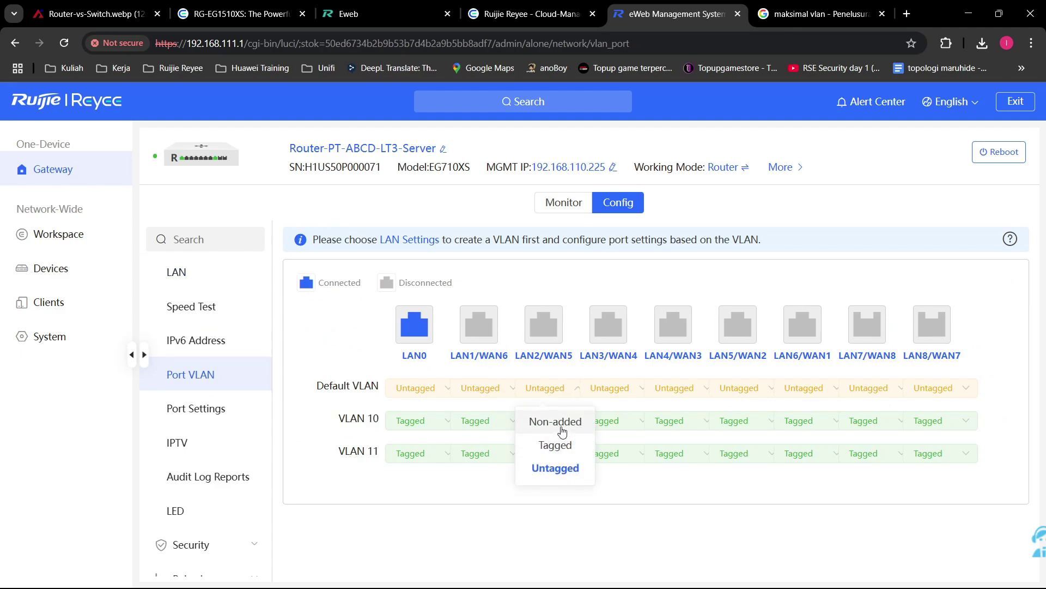
left_click(556, 444)
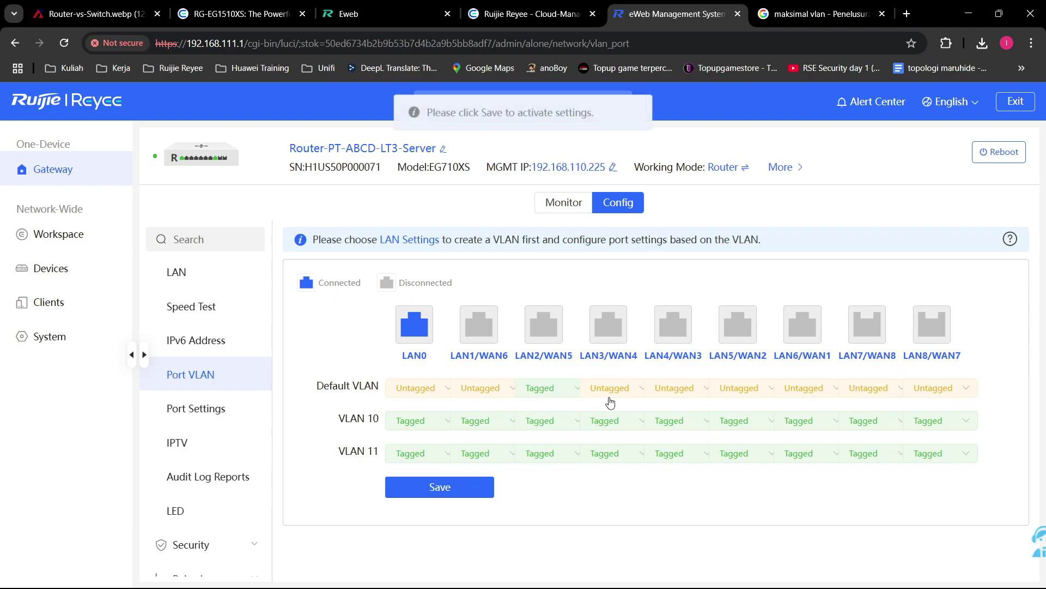
left_click(562, 422)
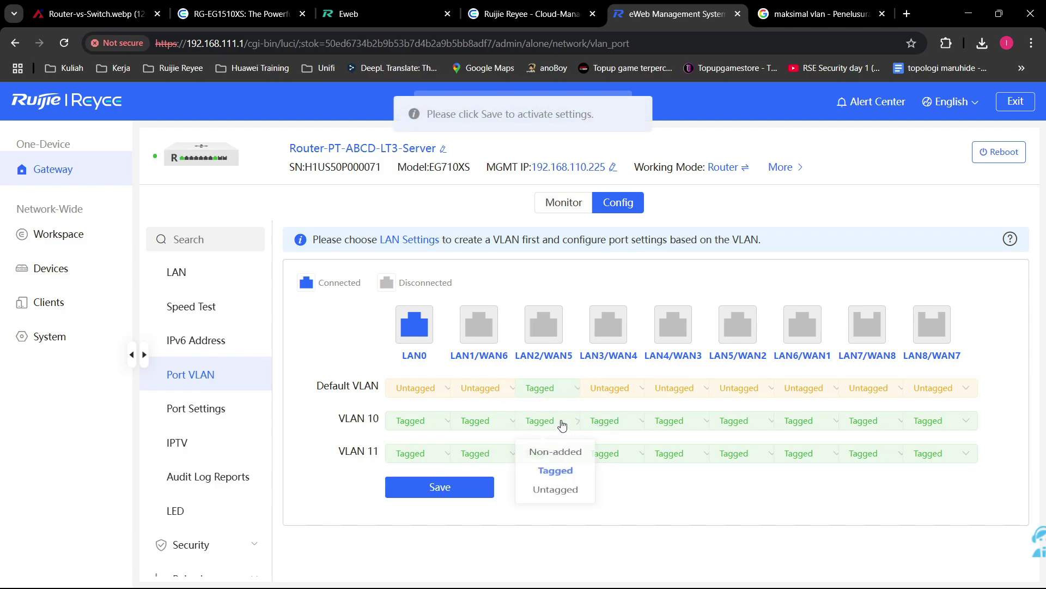
left_click(557, 498)
left_click(491, 486)
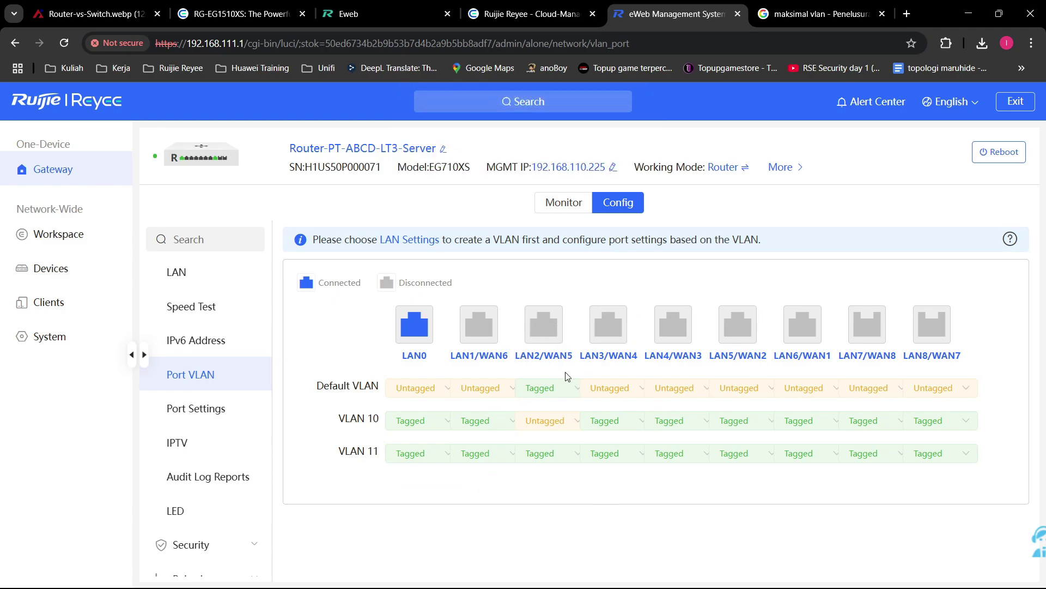
Step: Check VLAN 10's 192.168.10.1 address, then confirm LAN2/WAN5 stays Tagged on VLAN 11 and Untagged on VLAN 10
left_click(202, 278)
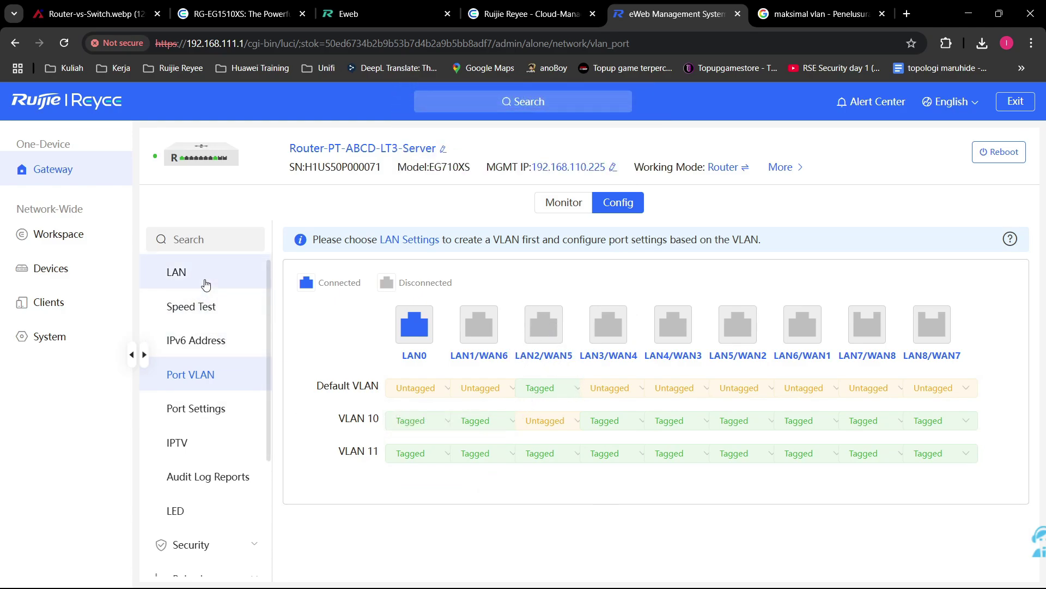
left_click_drag(387, 380, 327, 378)
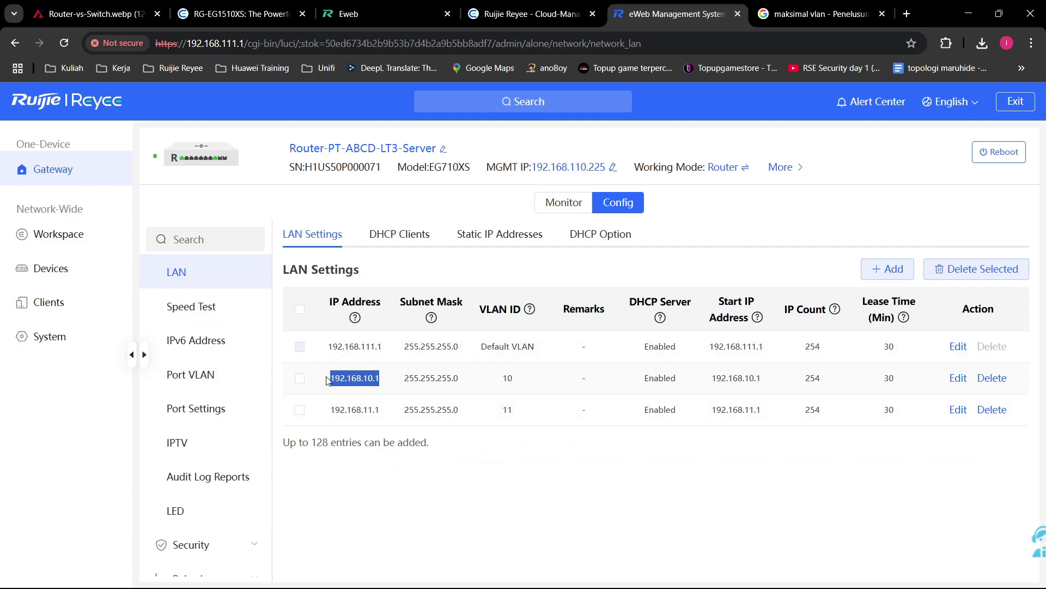
left_click(227, 374)
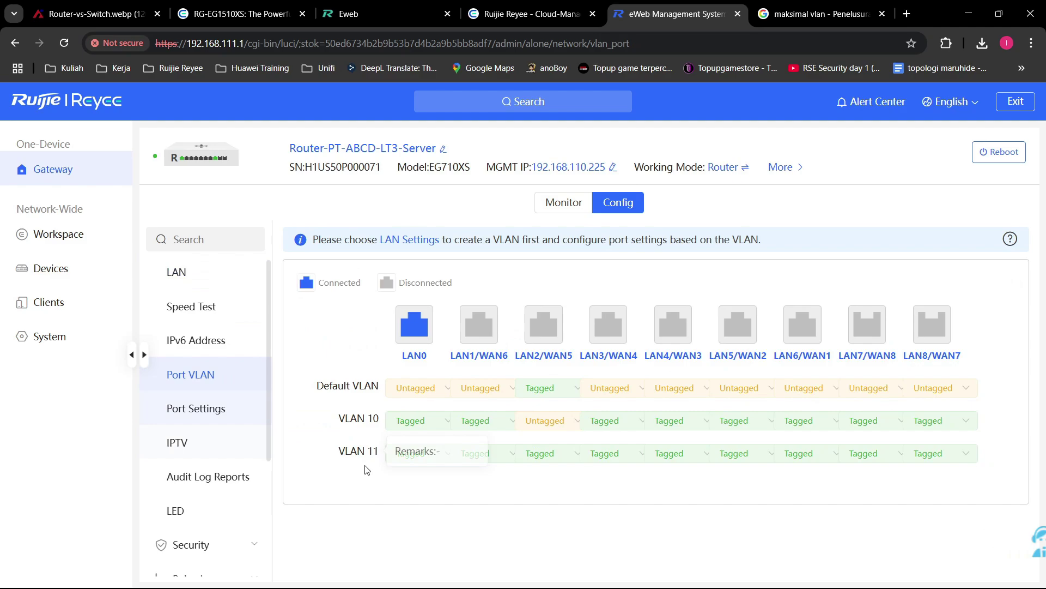
left_click(564, 462)
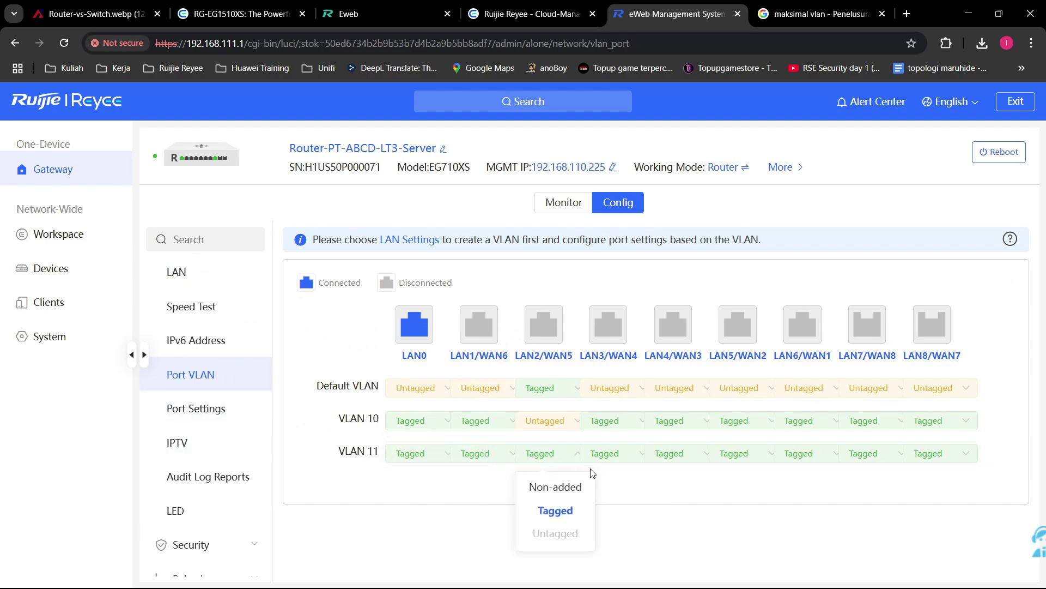
left_click(652, 480)
left_click(564, 428)
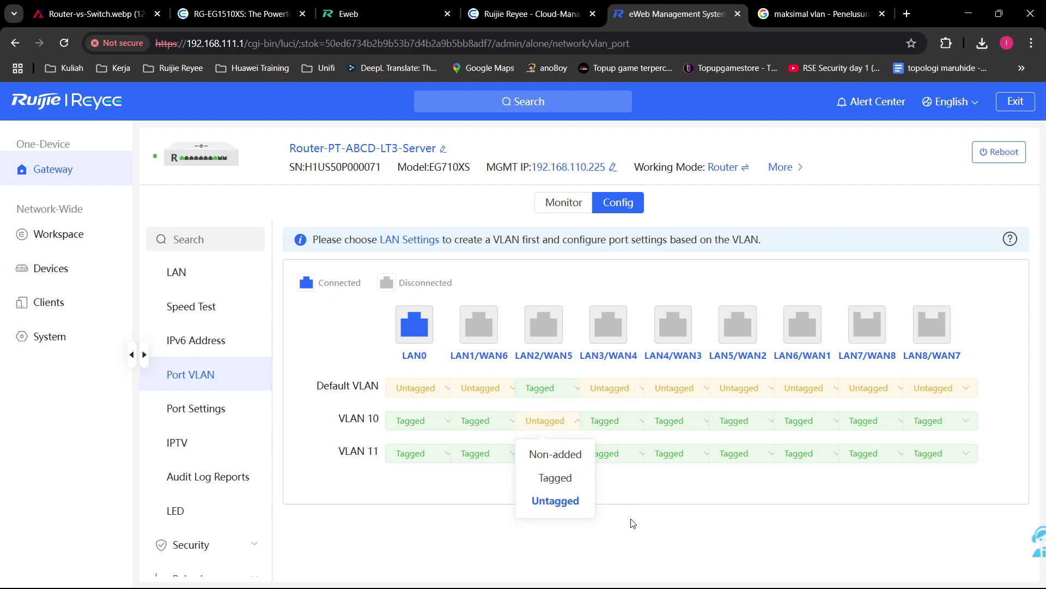
left_click(631, 508)
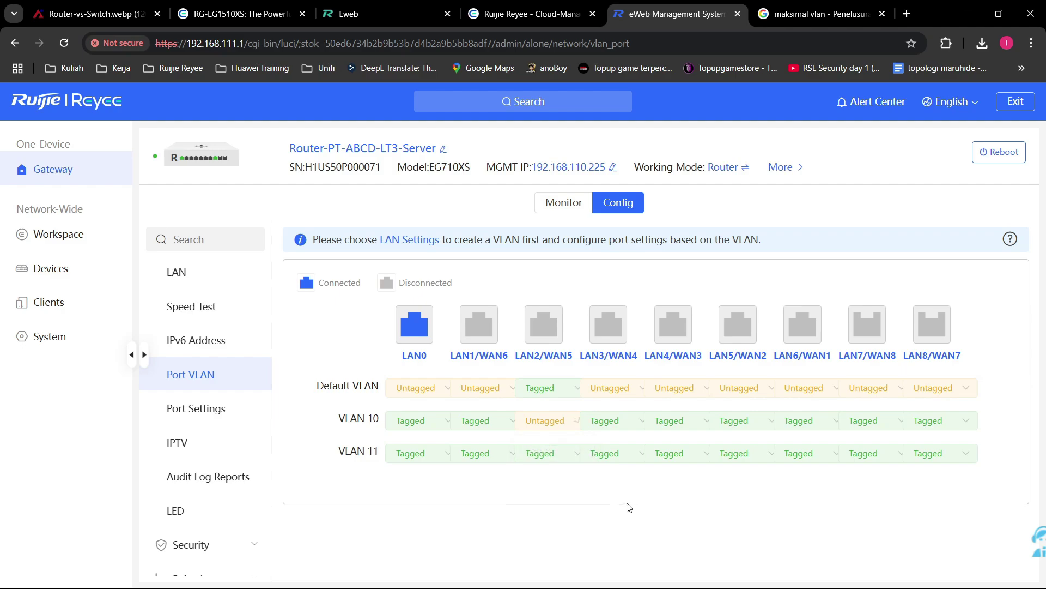
left_click(565, 424)
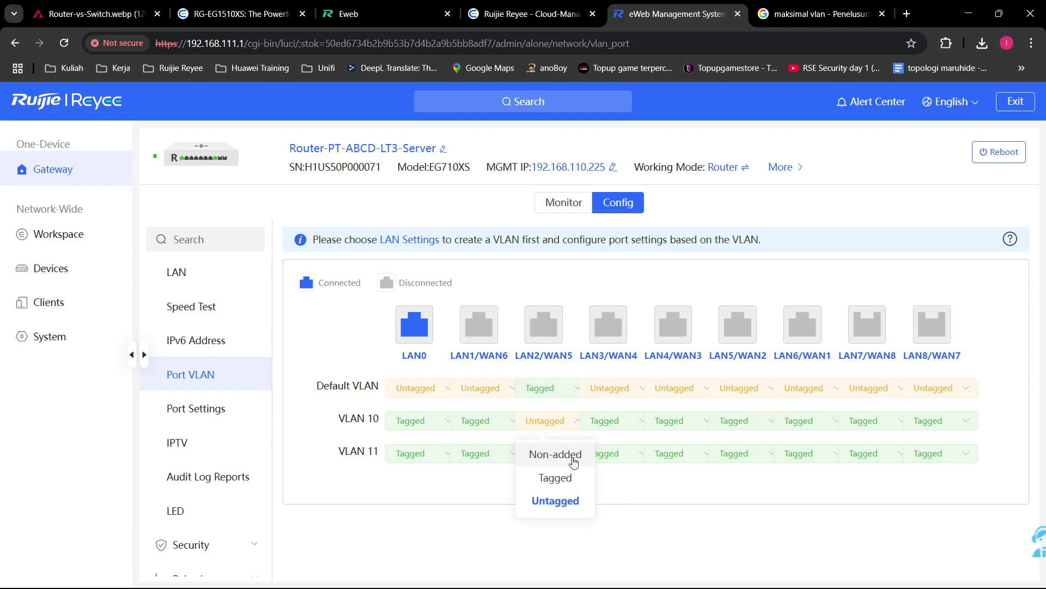
left_click(556, 454)
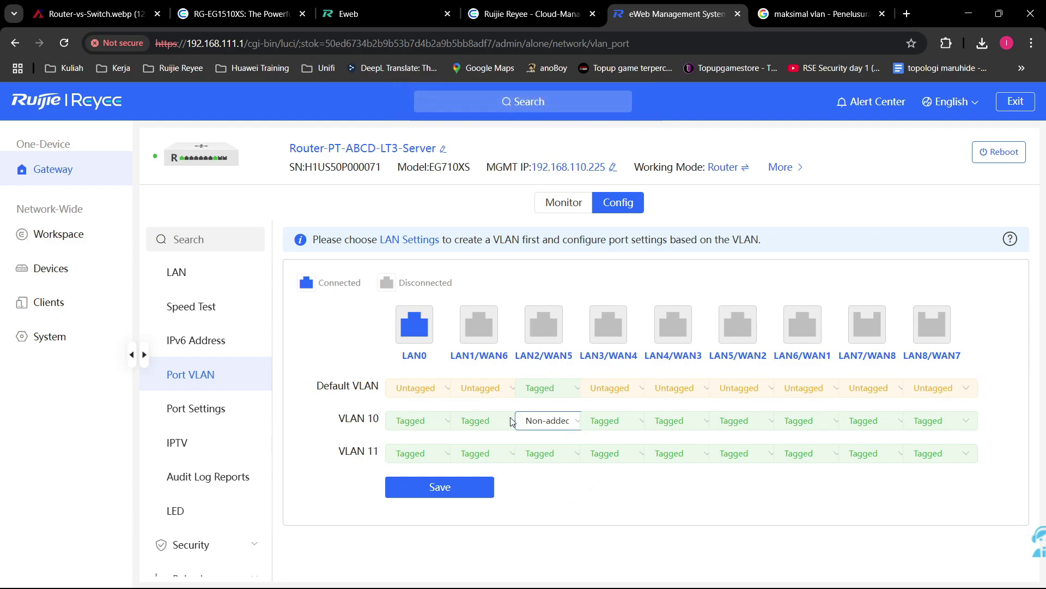
left_click(529, 425)
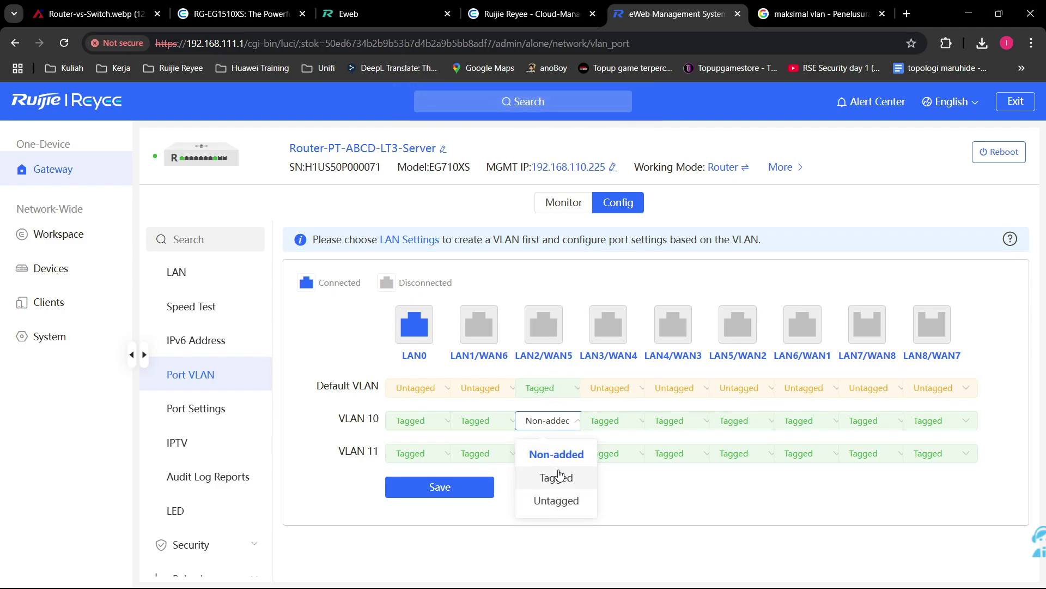
left_click(558, 498)
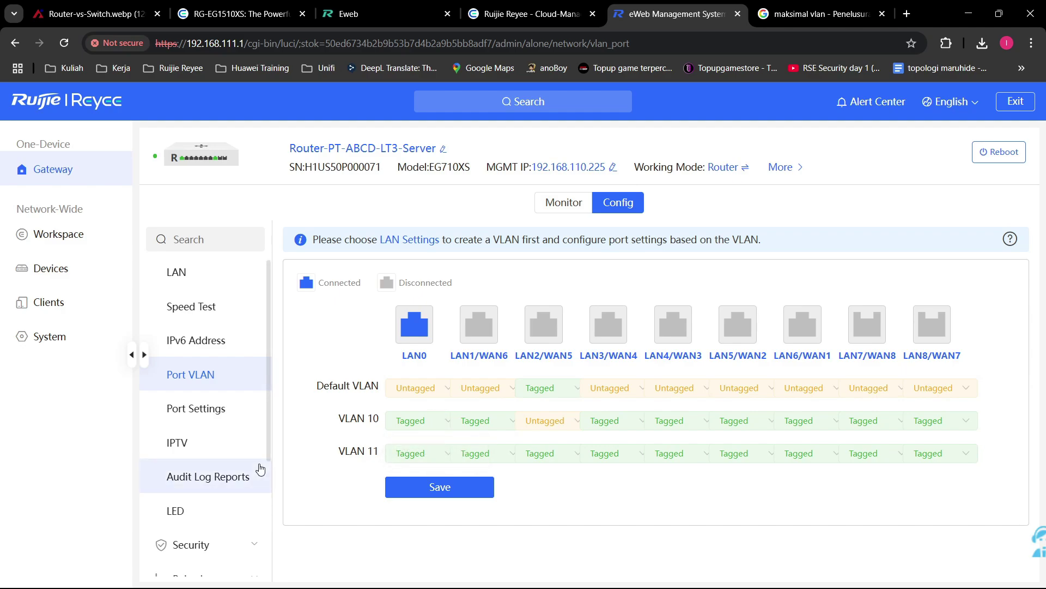
left_click(232, 422)
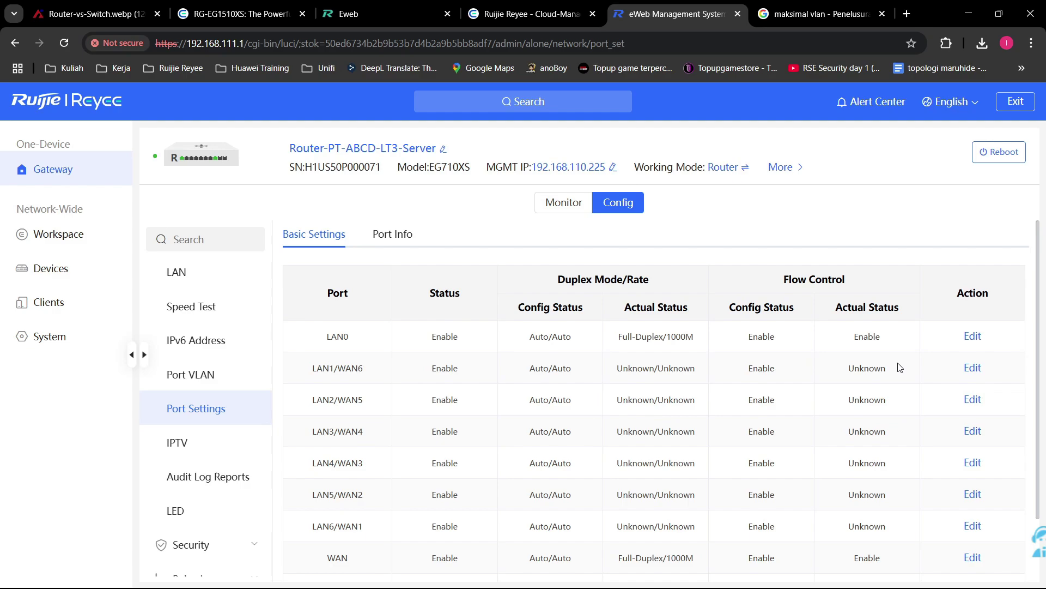
left_click(392, 235)
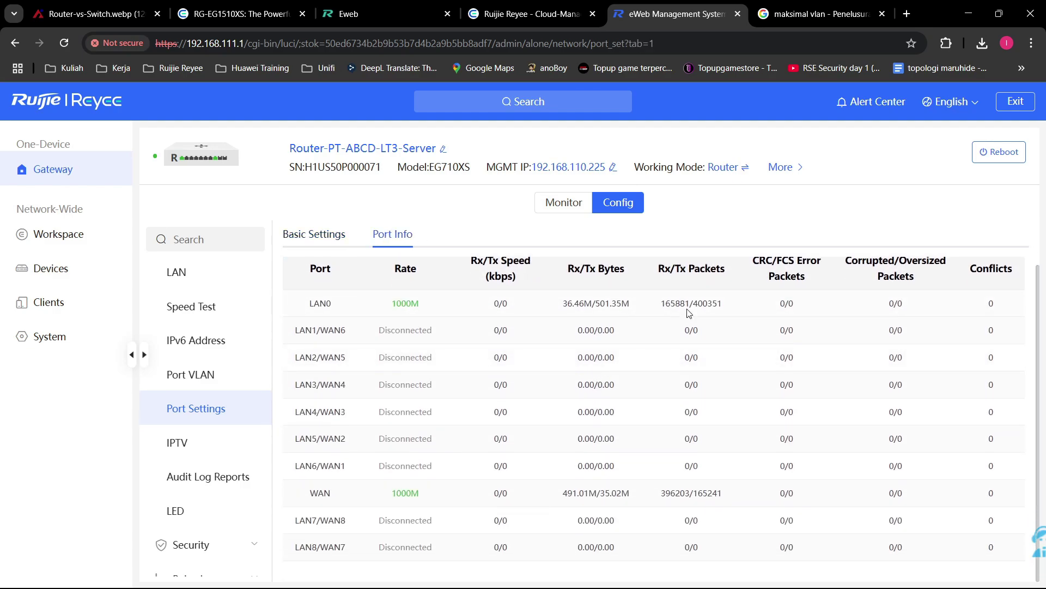
left_click_drag(554, 309, 669, 307)
left_click(773, 305)
scroll(989, 323, "up", 1)
scroll(999, 346, "down", 1)
scroll(374, 350, "up", 1)
scroll(379, 346, "down", 1)
left_click_drag(384, 303, 431, 306)
left_click_drag(388, 493, 487, 500)
left_click(598, 450)
left_click(337, 235)
left_click(973, 337)
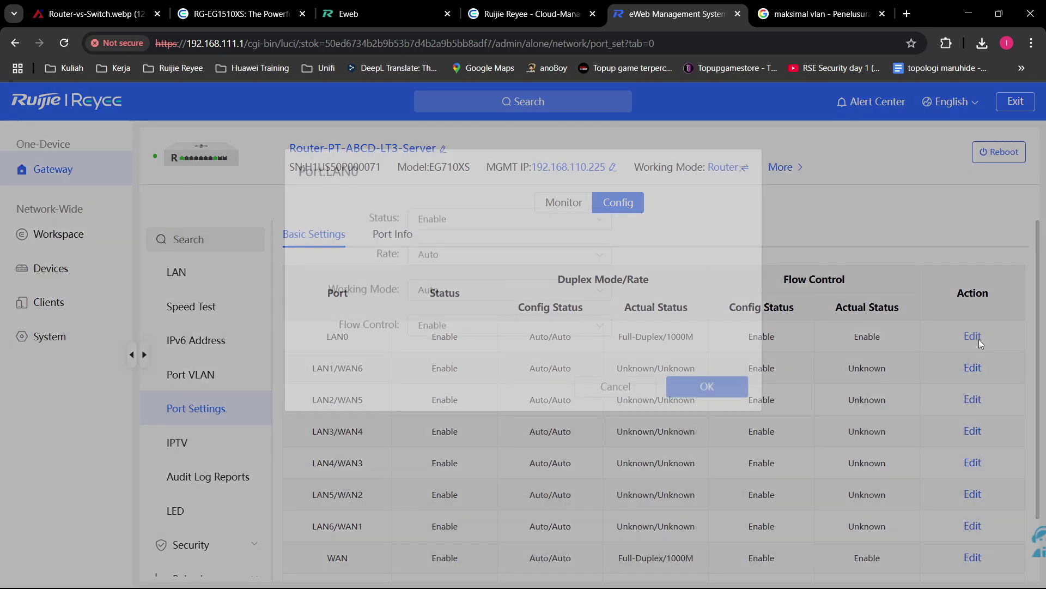
left_click(486, 230)
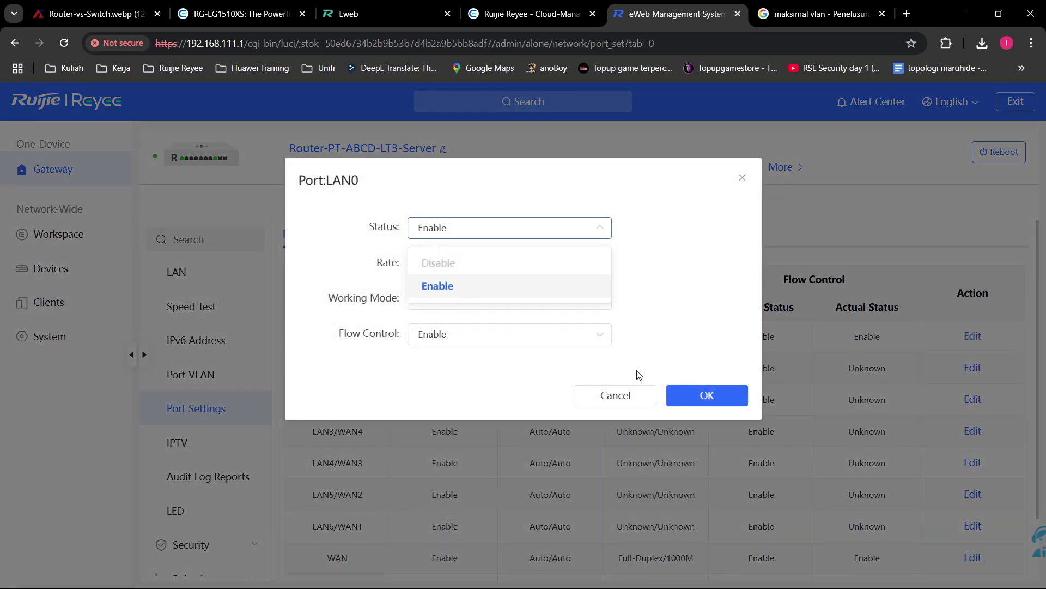
left_click(633, 394)
left_click_drag(313, 337, 479, 351)
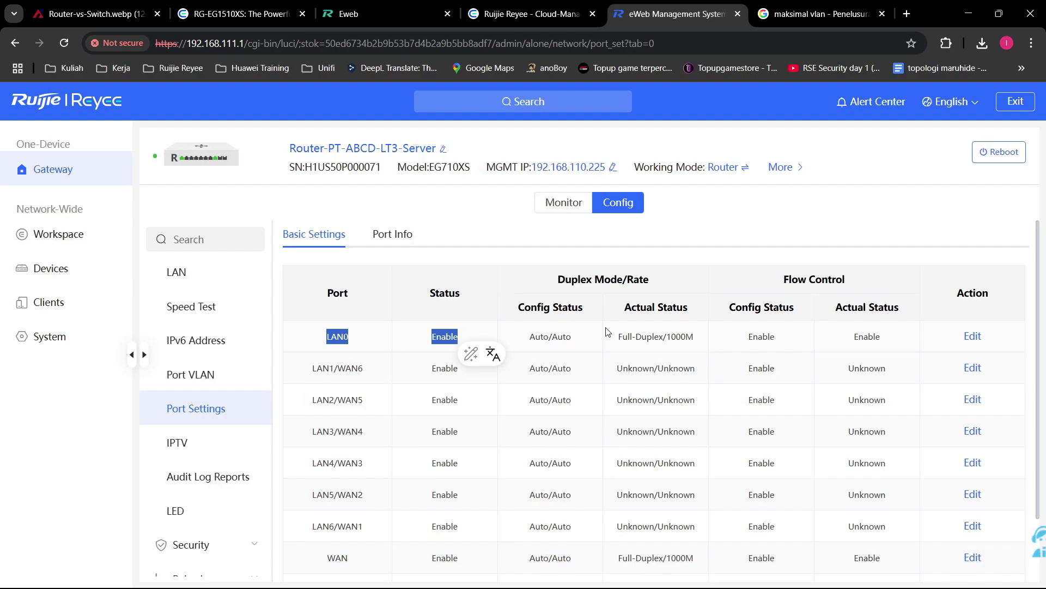
left_click(893, 351)
mouse_move(384, 340)
left_mouse_down()
mouse_move(506, 337)
mouse_move(400, 340)
left_mouse_up()
left_click(568, 334)
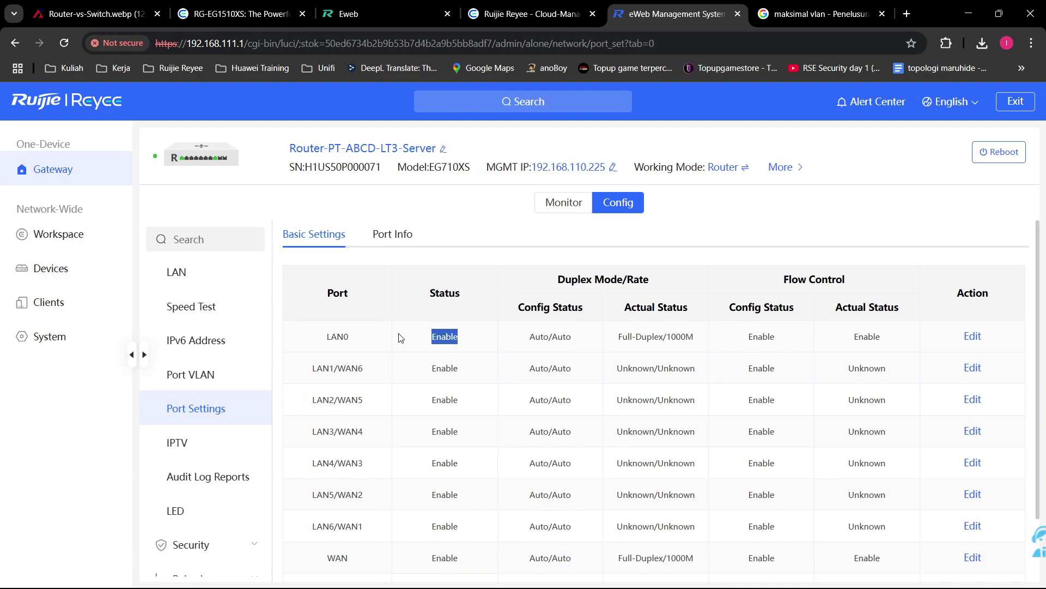
left_click(542, 334)
left_click(205, 375)
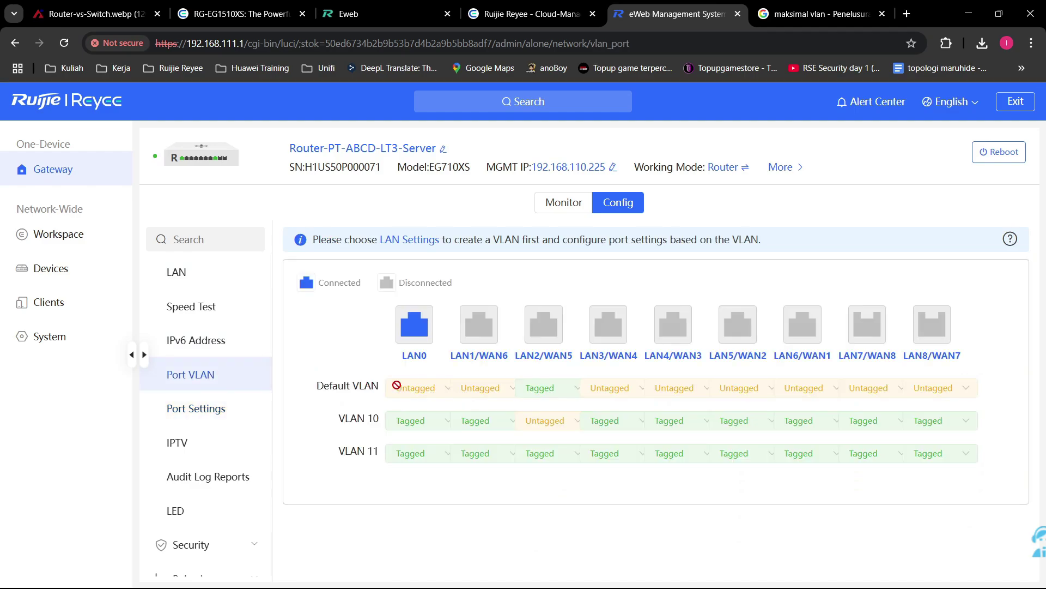
Step: Make LAN1/WAN6 tagged in the Default VLAN and untagged in VLAN 10
double_click(431, 389)
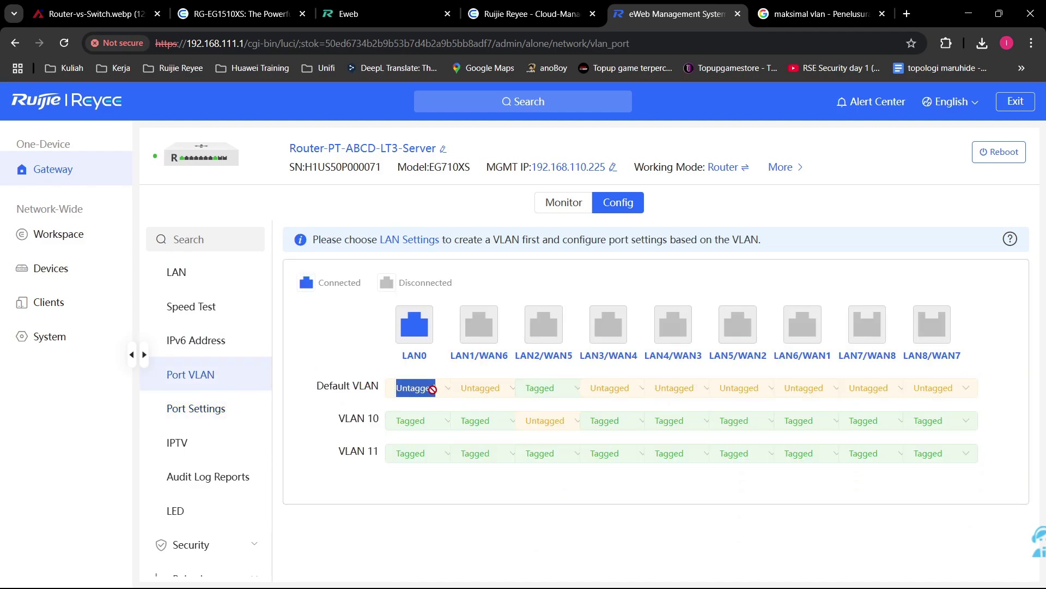
left_click(379, 344)
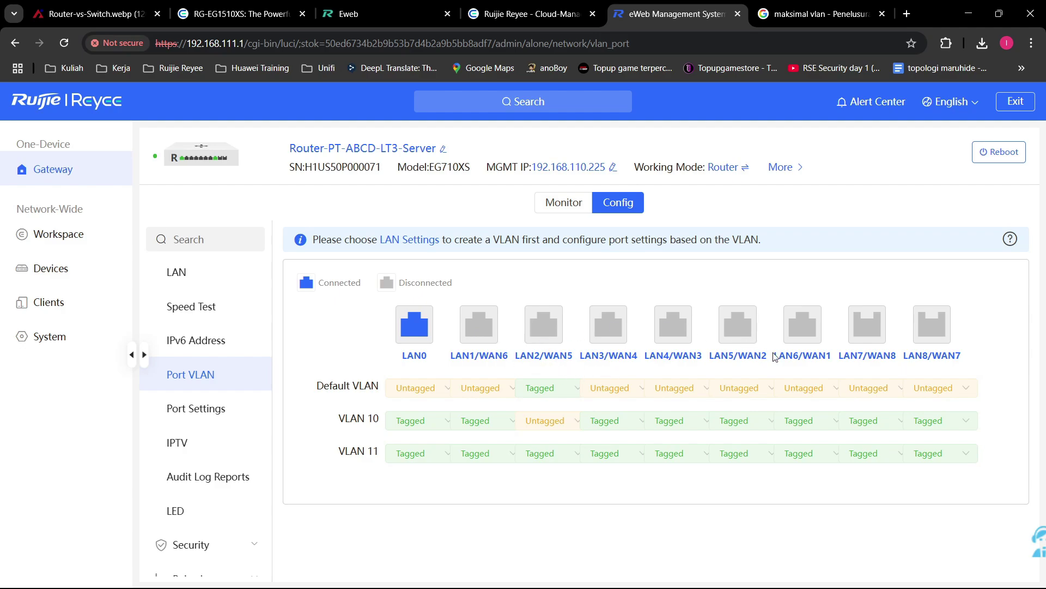
left_click(491, 426)
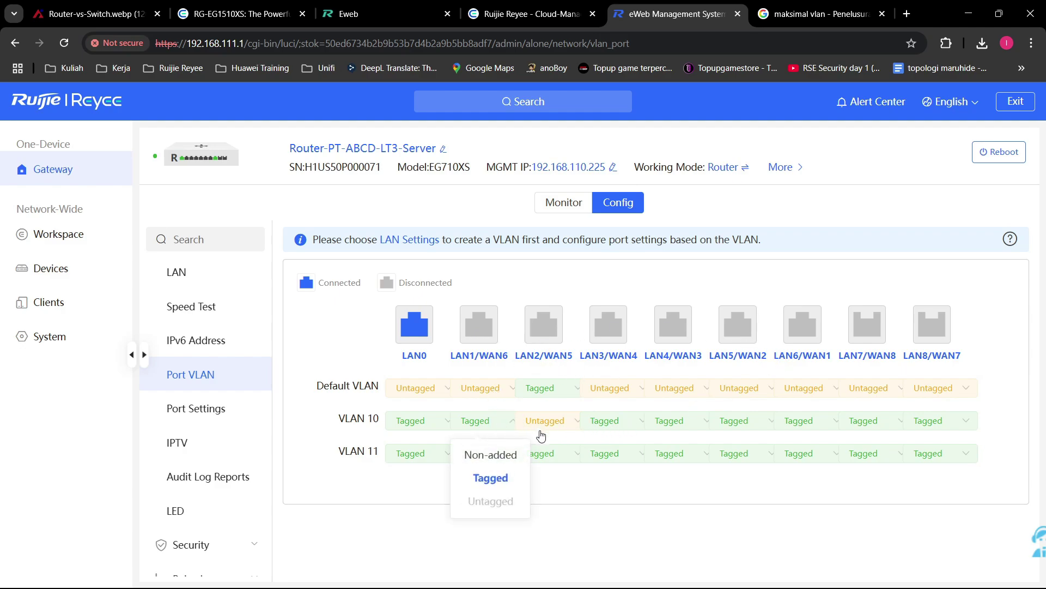
left_click(582, 494)
left_click(486, 390)
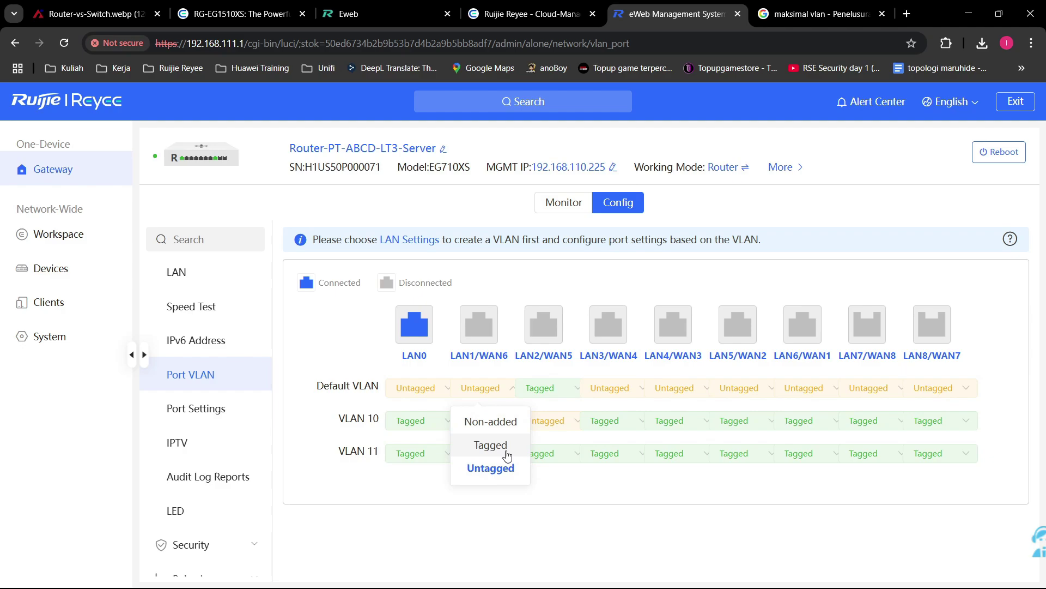
left_click(494, 445)
left_click(486, 425)
left_click(501, 500)
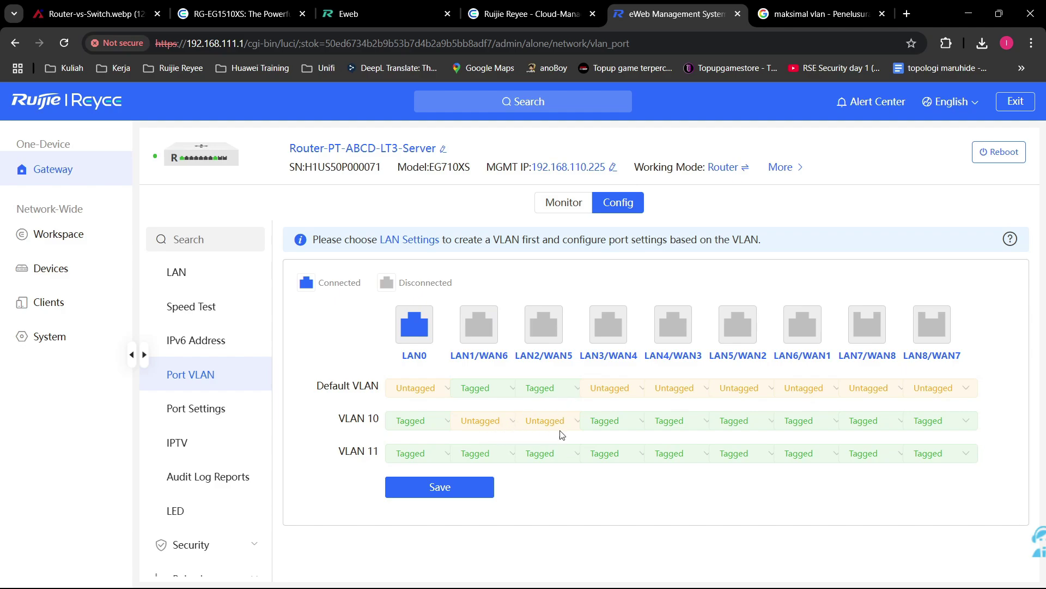
Step: Set LAN3/WAN4 to Tagged in the Default VLAN and Untagged in VLAN 11
left_click(614, 389)
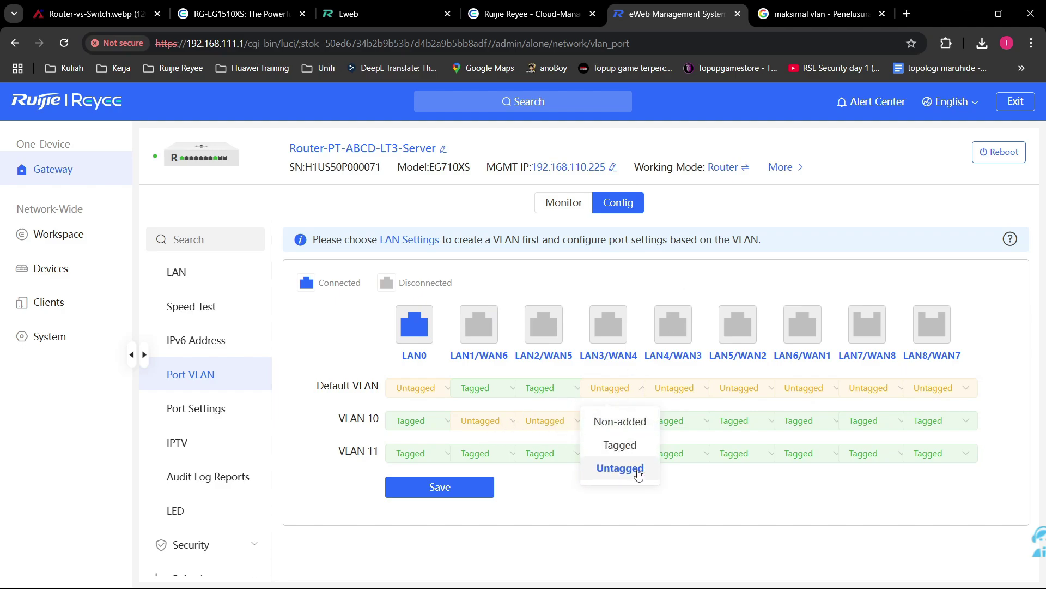
left_click(621, 444)
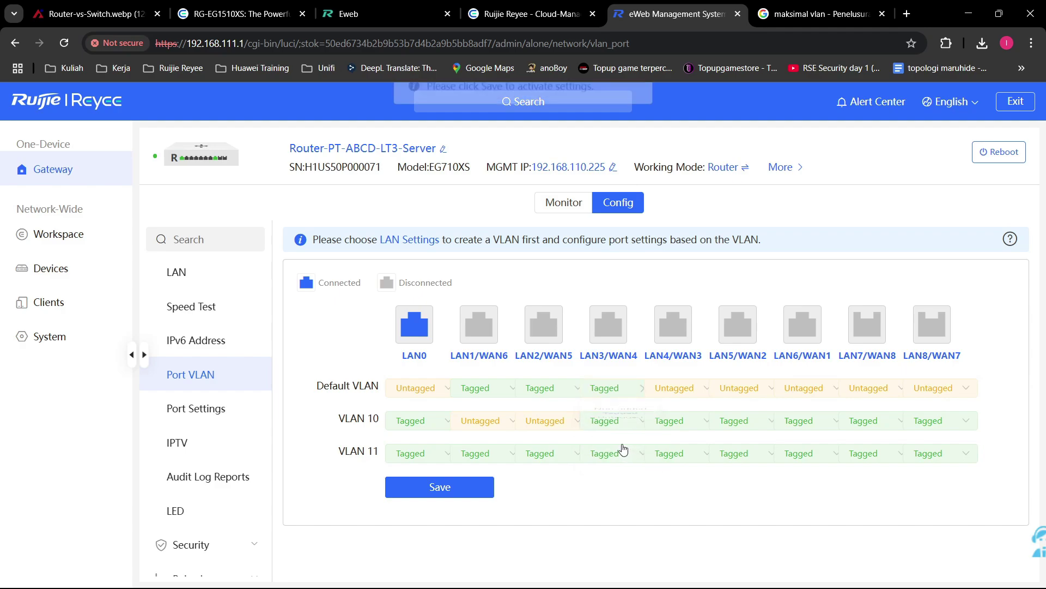
left_click(608, 454)
left_click(635, 530)
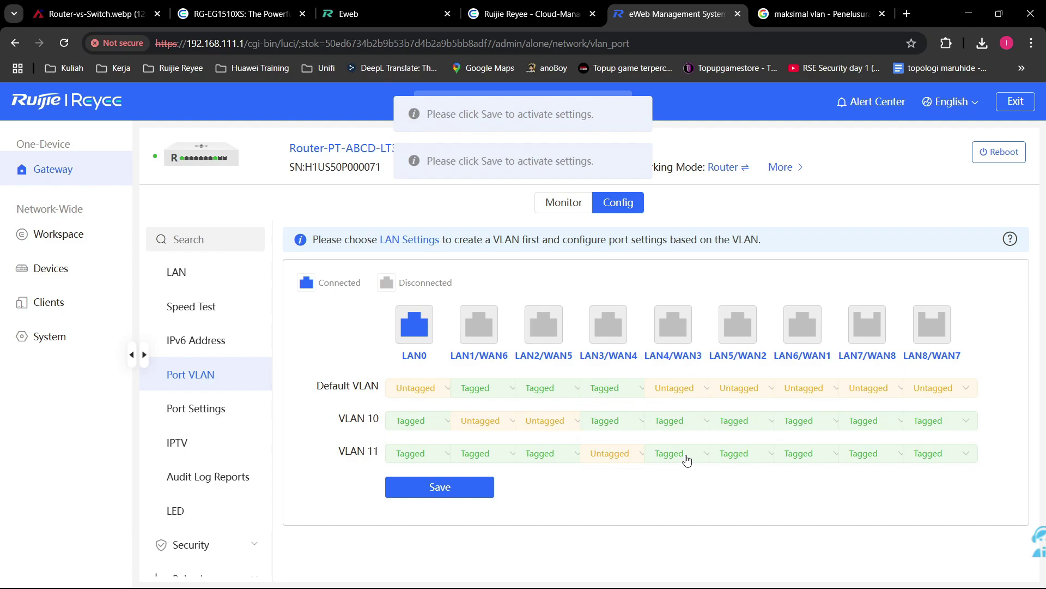
Step: Set LAN4/WAN3 to Tagged in the Default VLAN and Untagged in VLAN 11
left_click(688, 460)
left_click(675, 387)
left_click(685, 446)
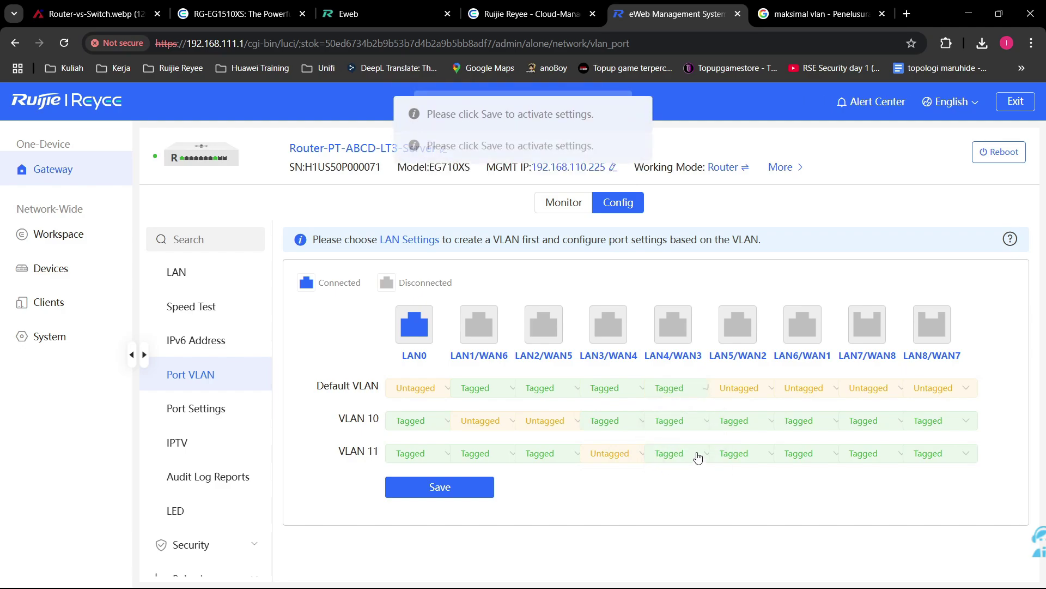
left_click(694, 456)
left_click(685, 535)
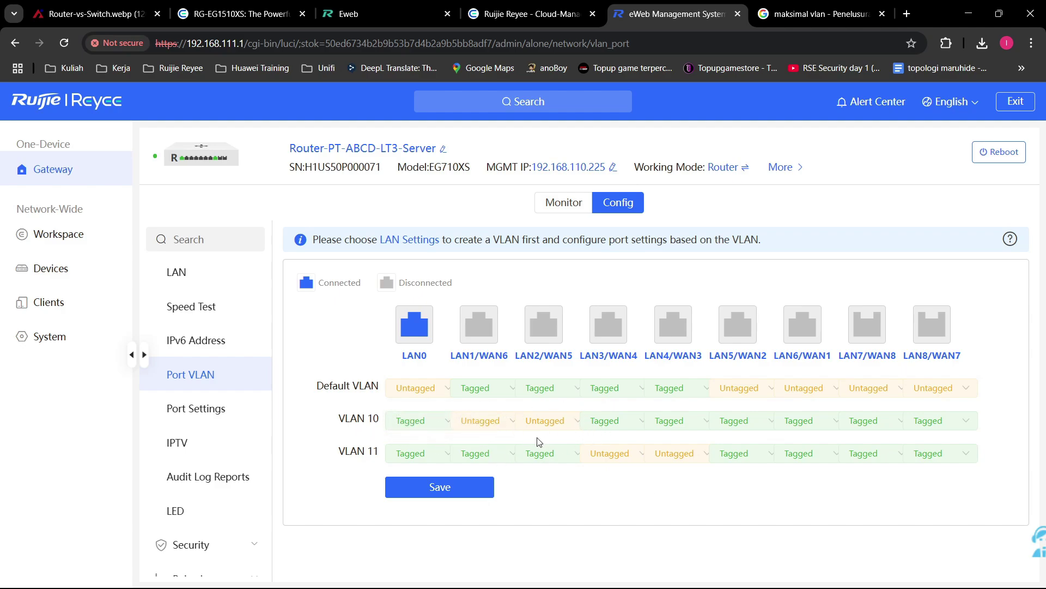
Step: Edit LAN1/WAN6 in Port Settings, trying status Disable and rates 10M, 100M, then 1000M
left_click(196, 409)
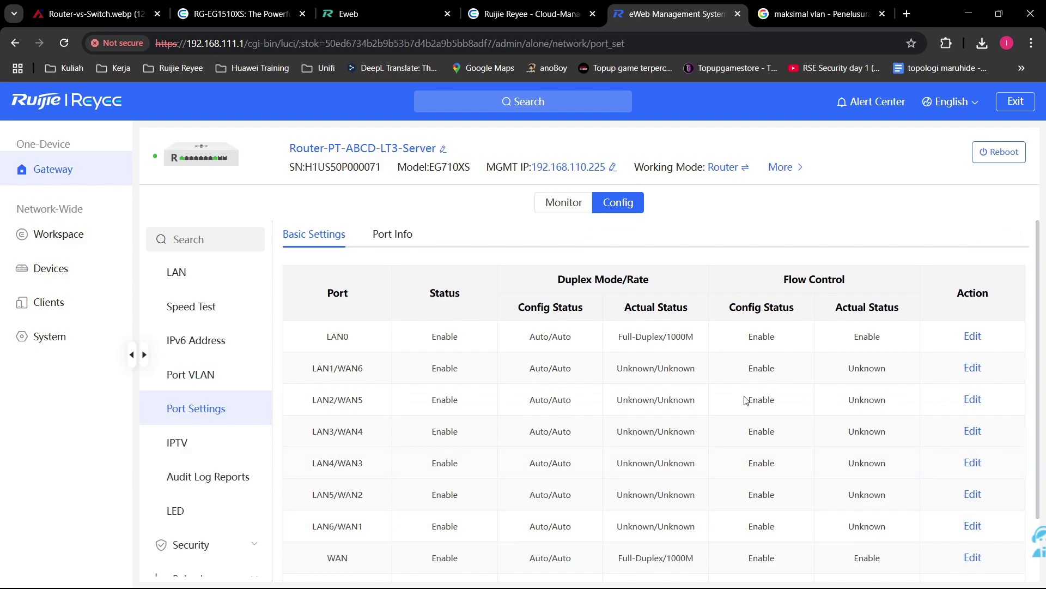
left_click(973, 368)
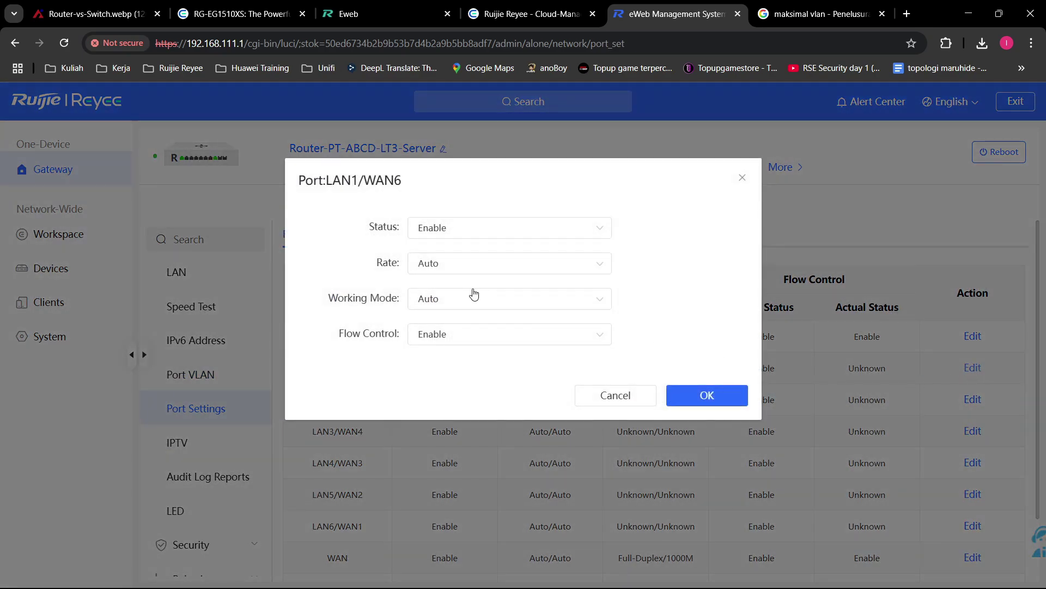
left_click(471, 235)
left_click(479, 259)
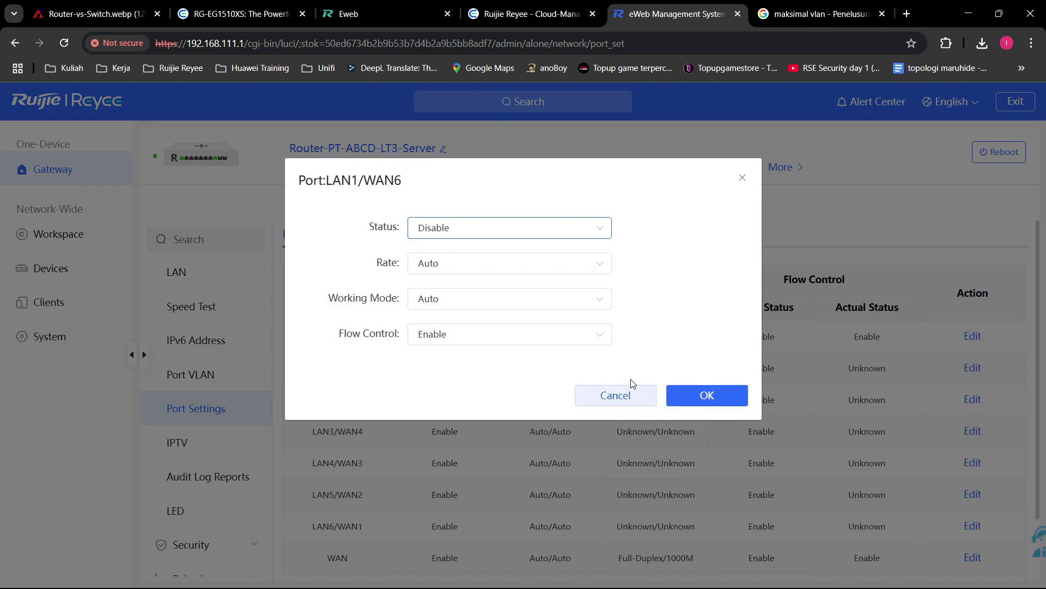
left_click(509, 262)
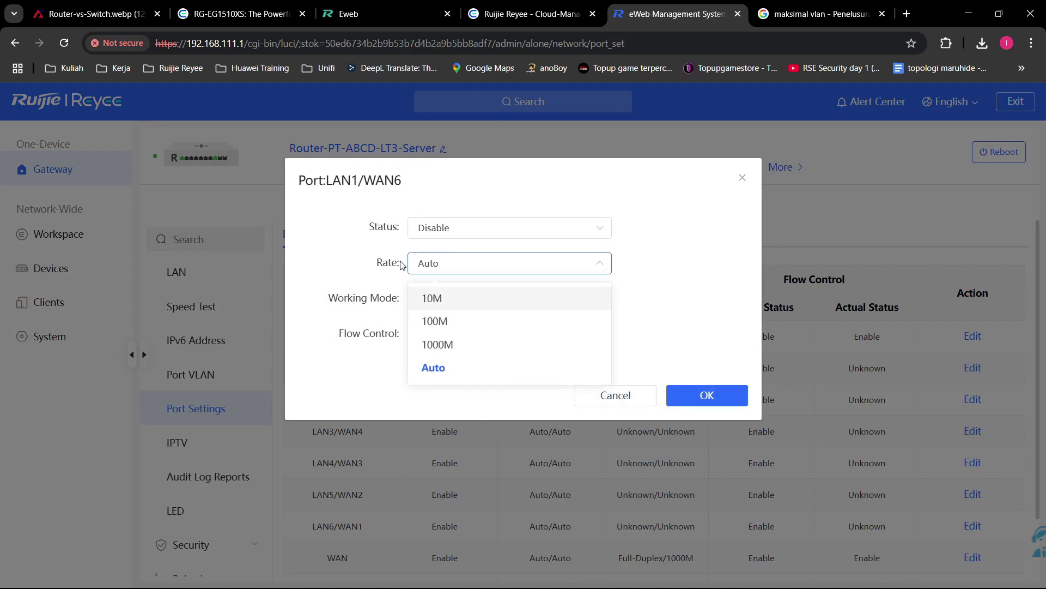
left_click(459, 299)
left_click(475, 268)
left_click(493, 316)
left_click(502, 270)
left_click(496, 336)
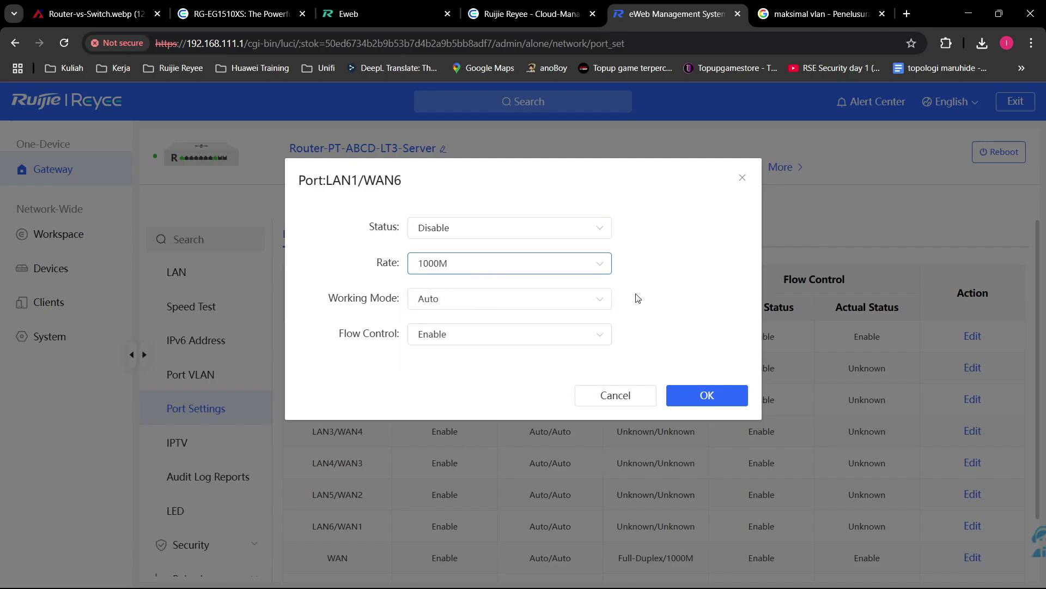
Step: Set working mode to Full-Duplex and toggle flow control to Disable and back to Enable
left_click(455, 307)
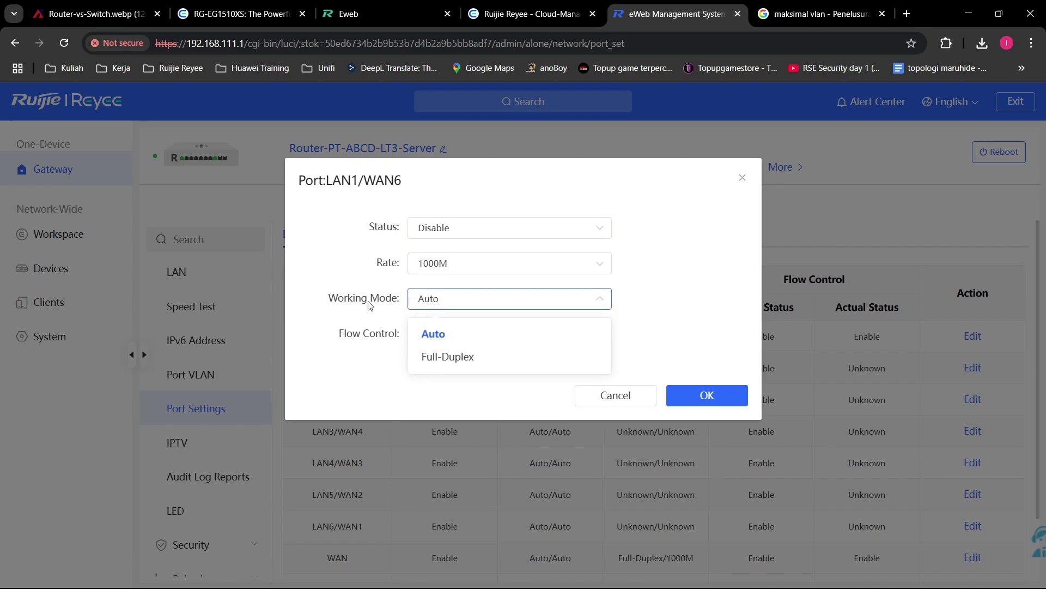
left_click(439, 357)
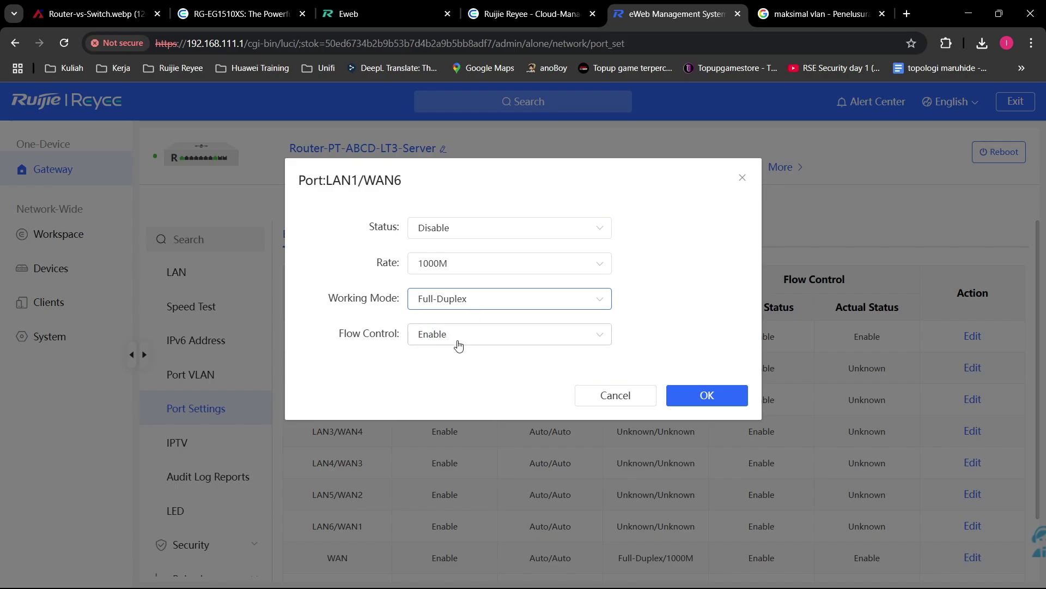
left_click(487, 337)
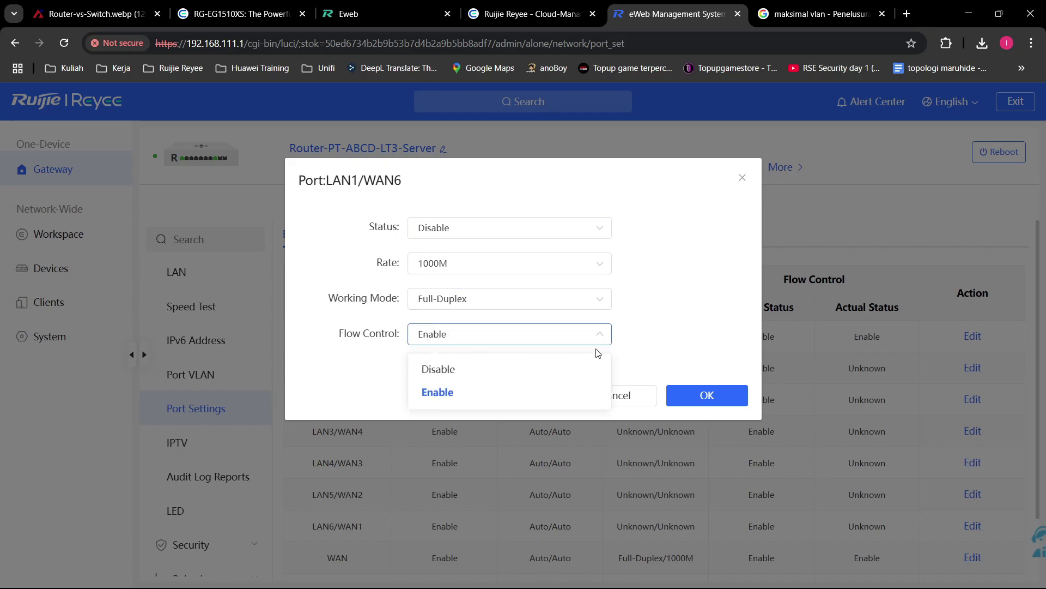
left_click(469, 338)
left_click(509, 341)
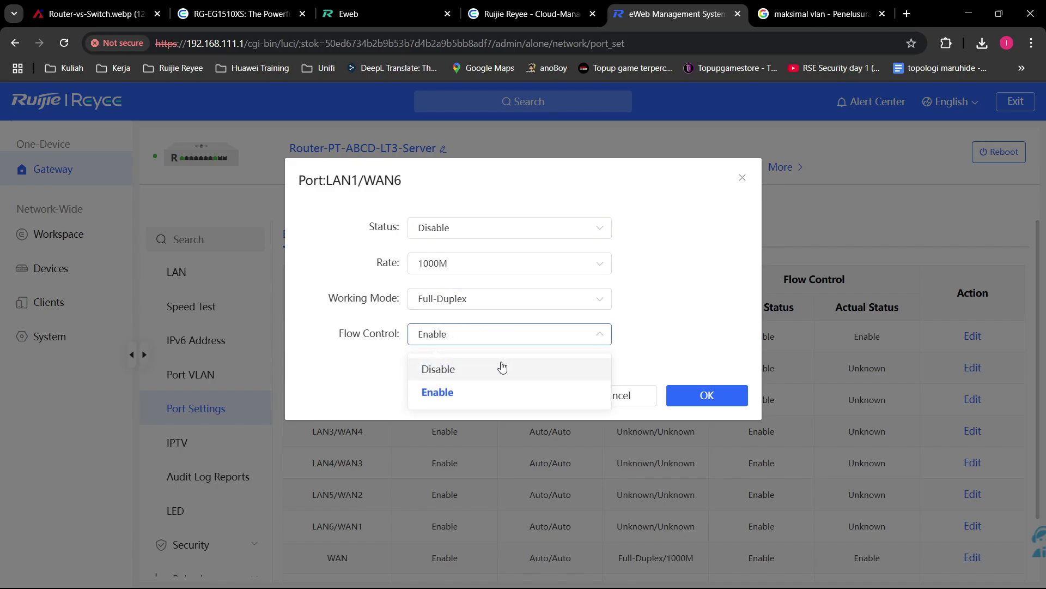
left_click(502, 369)
left_click(527, 337)
left_click(499, 393)
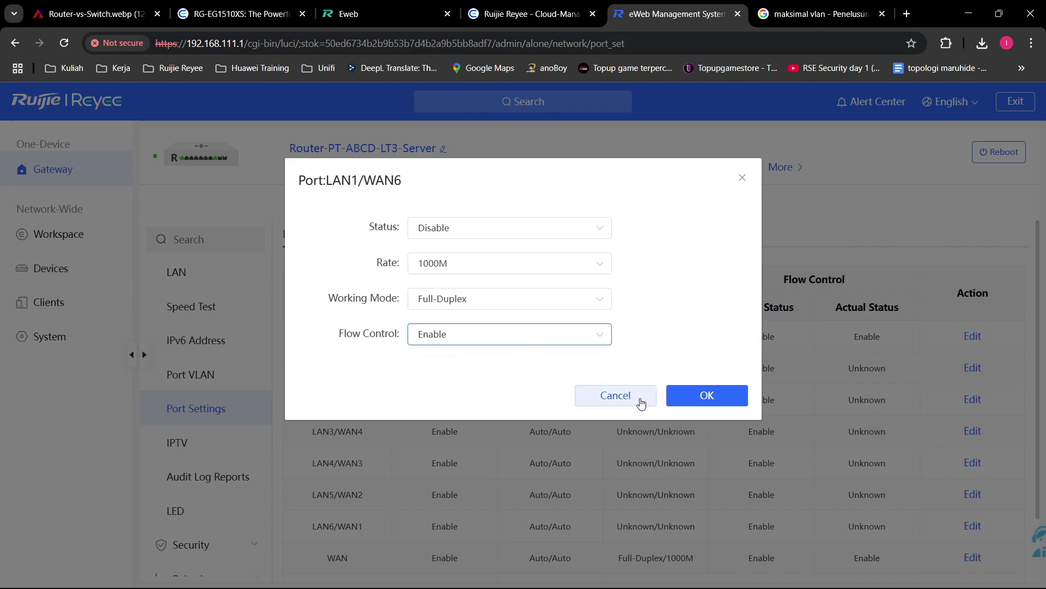
Step: Toggle flow control once more, then cancel the dialog, discarding all LAN1/WAN6 edits
left_click(477, 333)
left_click(676, 383)
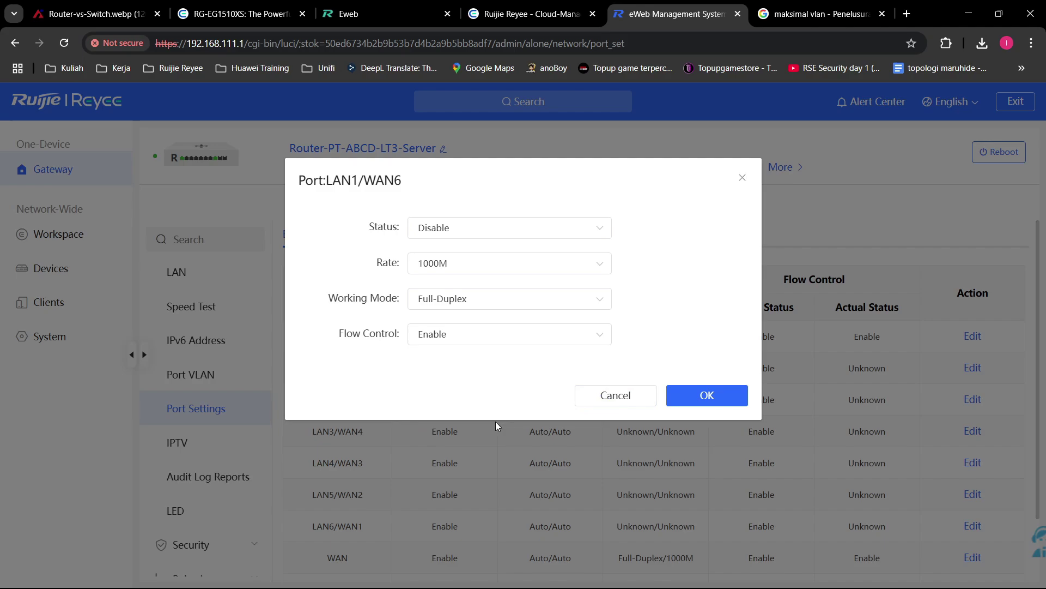
left_click(504, 375)
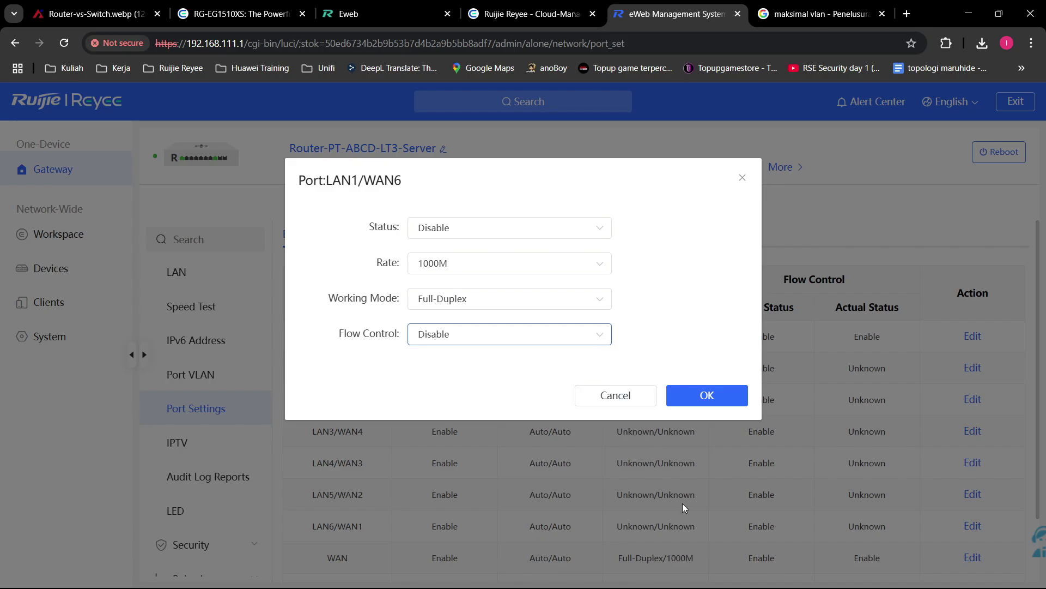
left_click(580, 342)
left_click(529, 399)
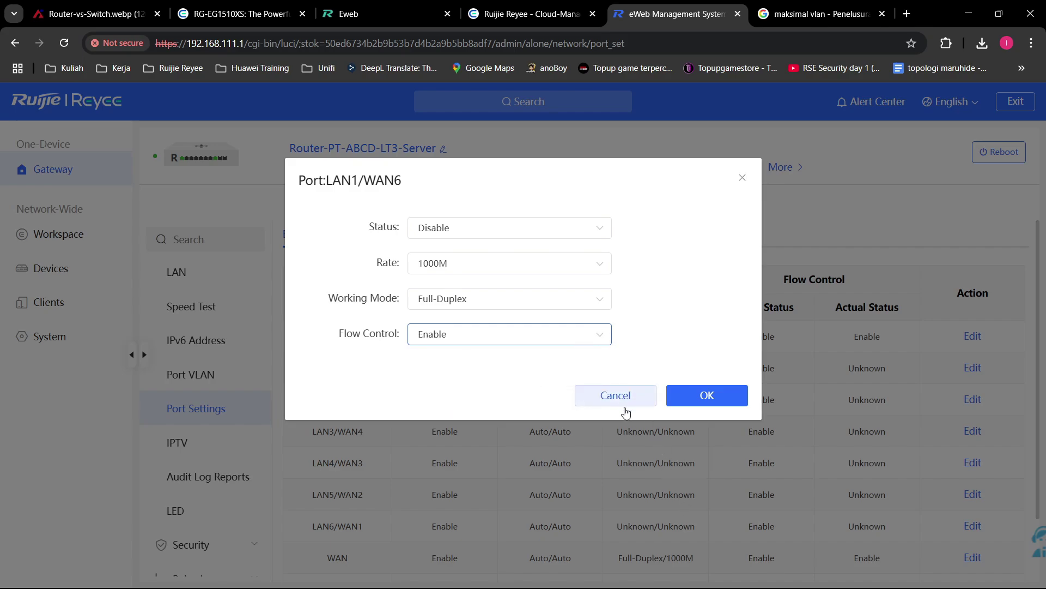
left_click(646, 398)
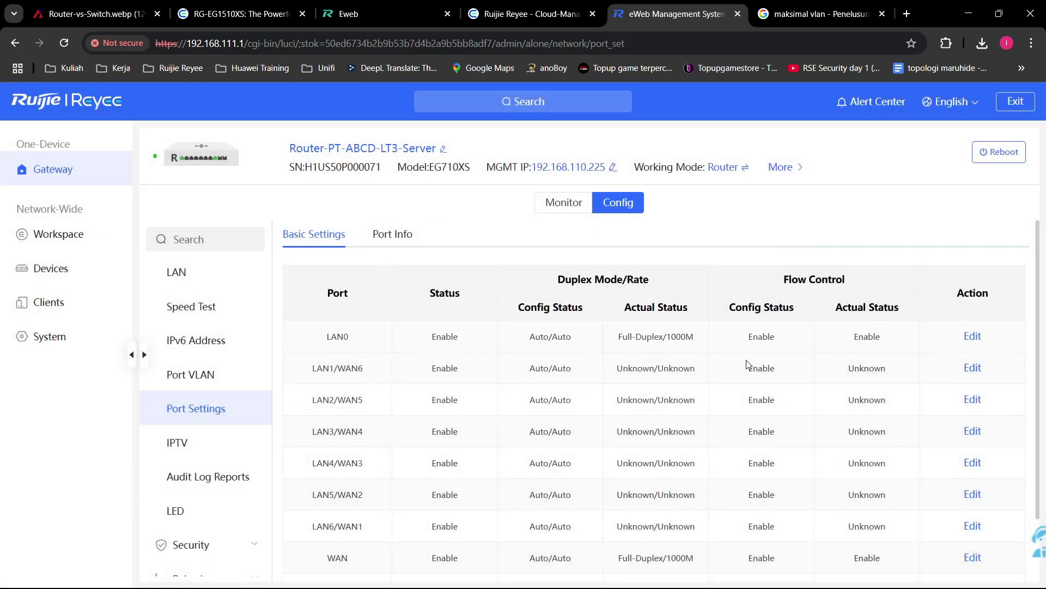
Step: Review per-port traffic statistics on Port Info, then go to the IPTV settings
scroll(634, 417, "down", 2)
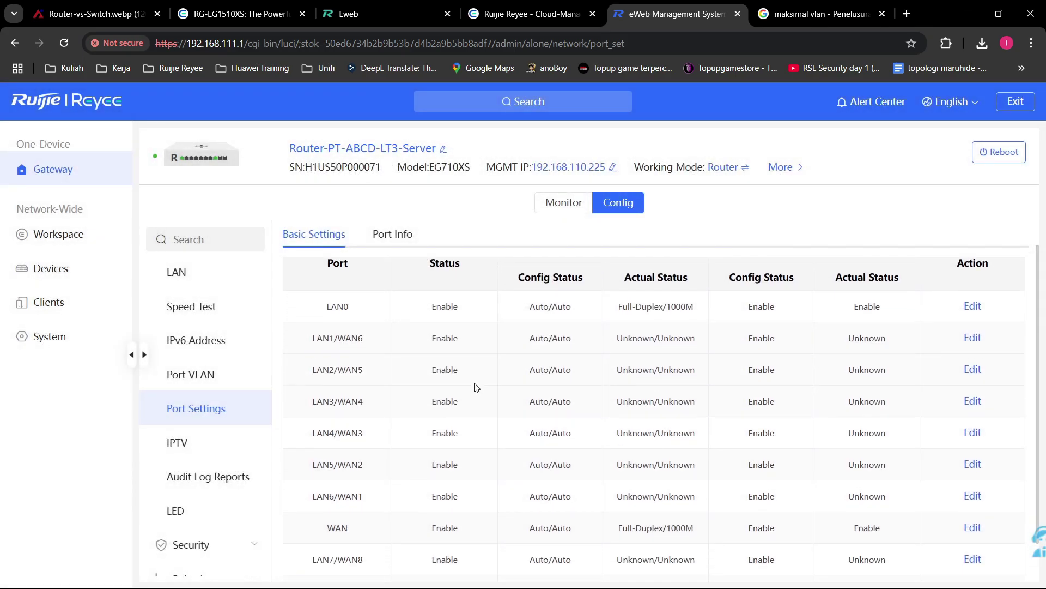
left_click(404, 235)
scroll(521, 475, "down", 1)
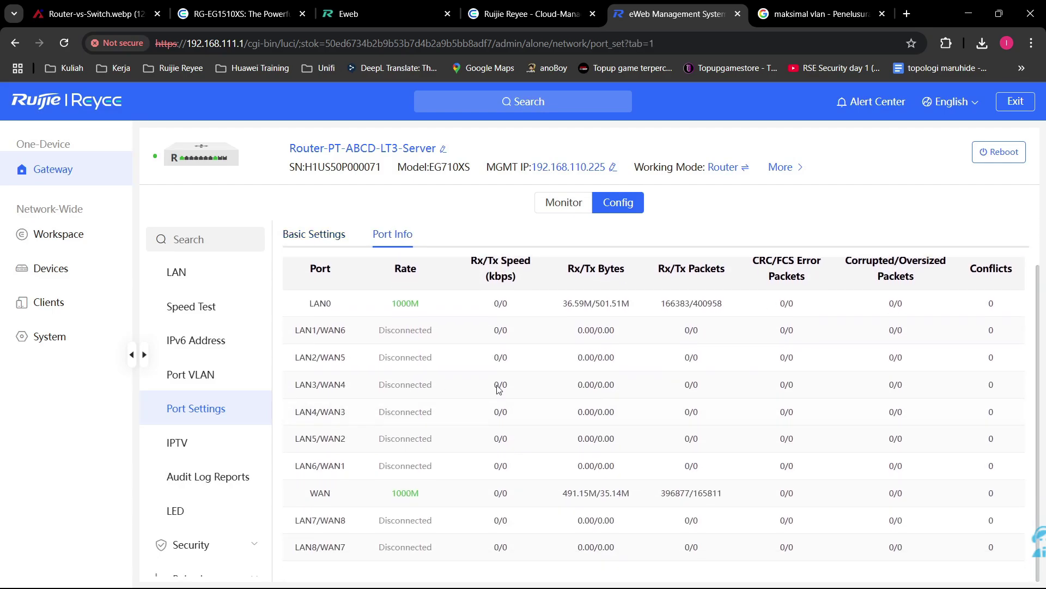
left_click(211, 446)
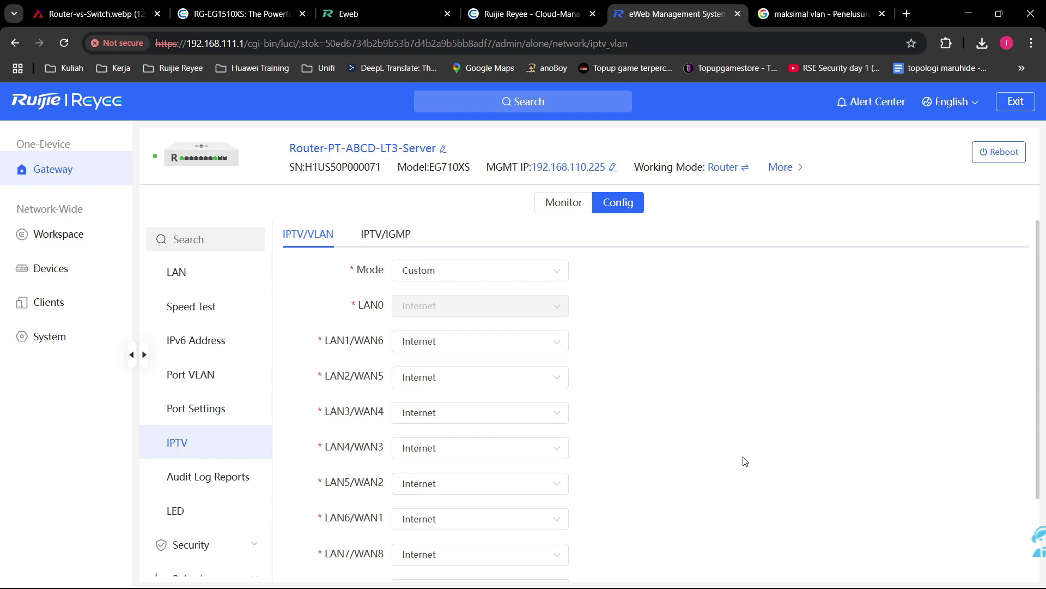
Step: Assign port LAN8/WAN7 to IPTV and select its VLAN ID field
scroll(745, 461, "down", 3)
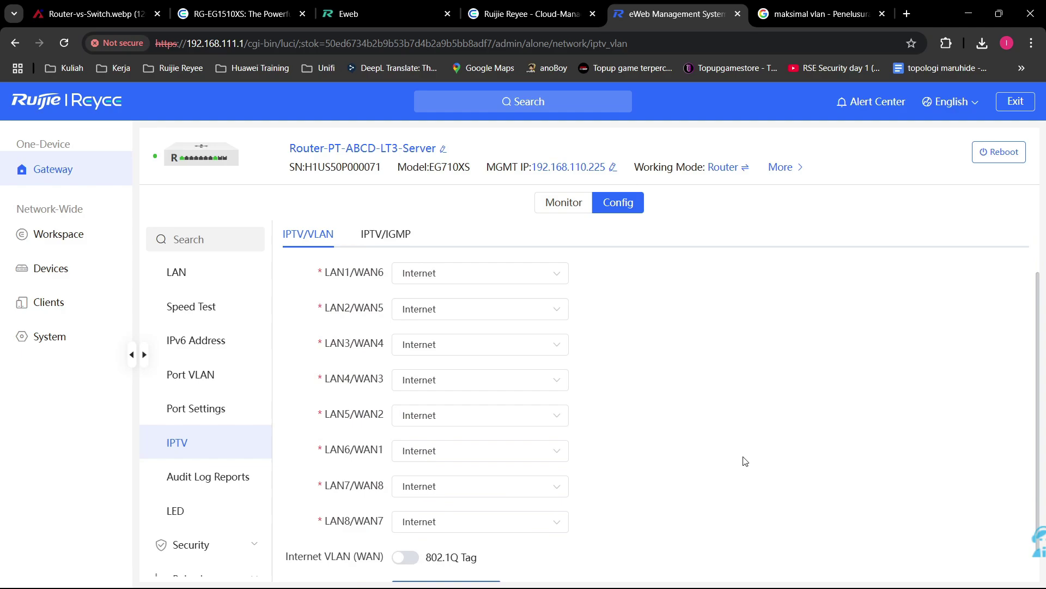
scroll(745, 461, "up", 3)
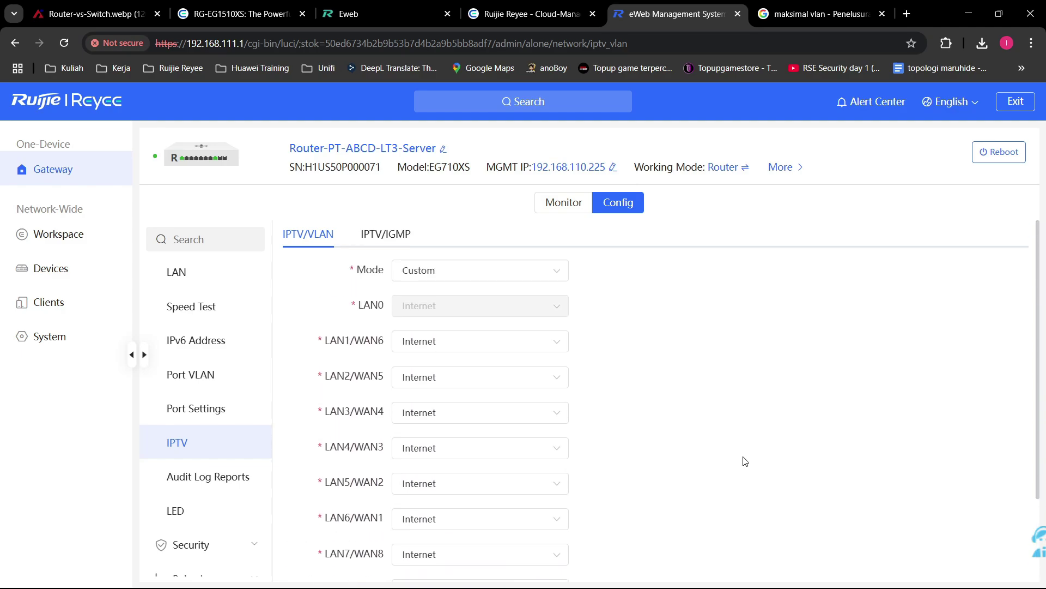
scroll(721, 431, "down", 2)
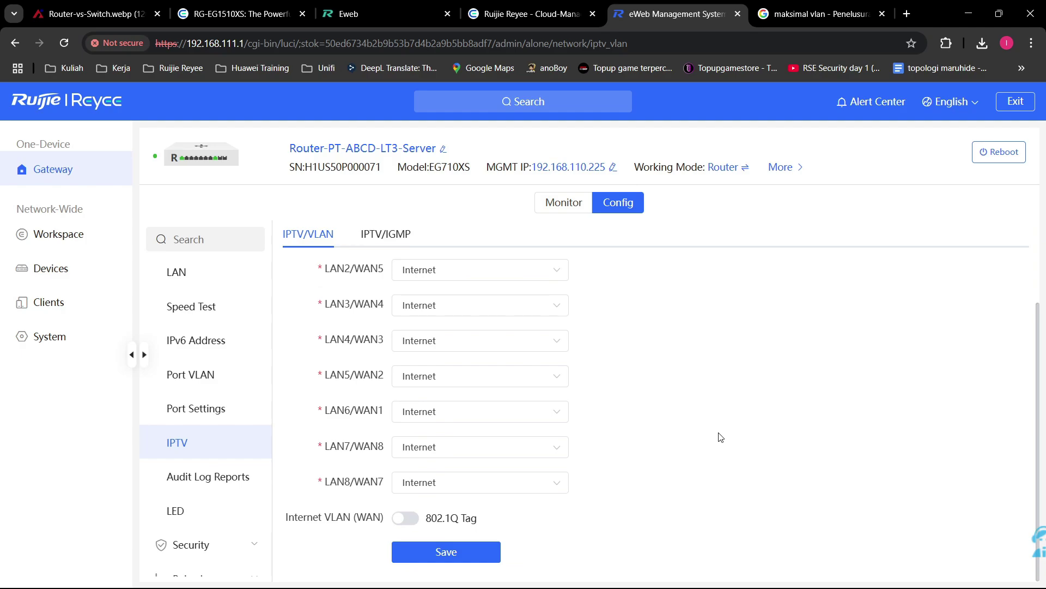
scroll(721, 437, "up", 2)
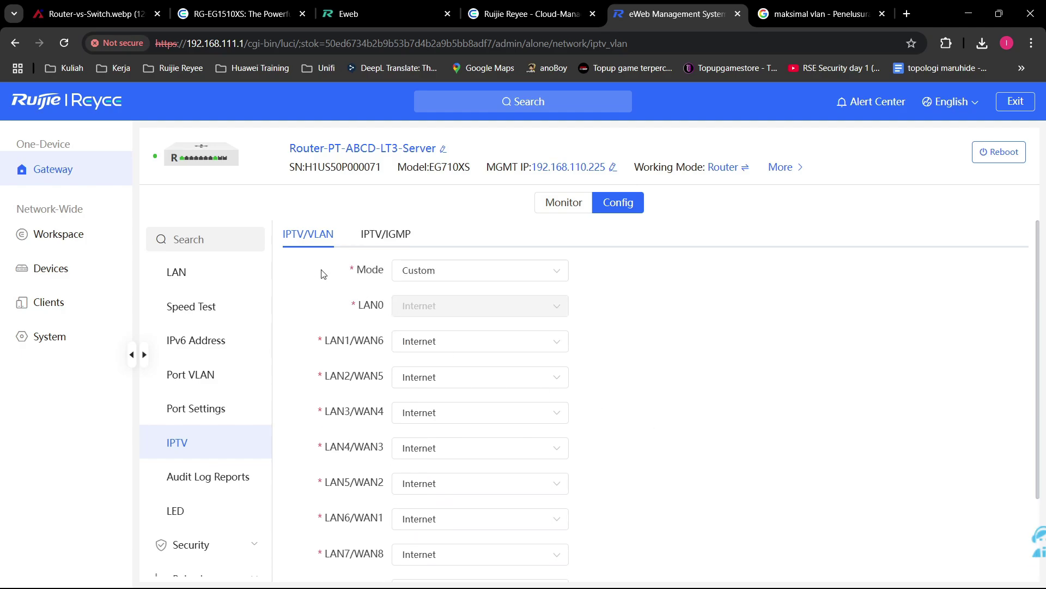
scroll(340, 360, "down", 1)
scroll(343, 365, "down", 1)
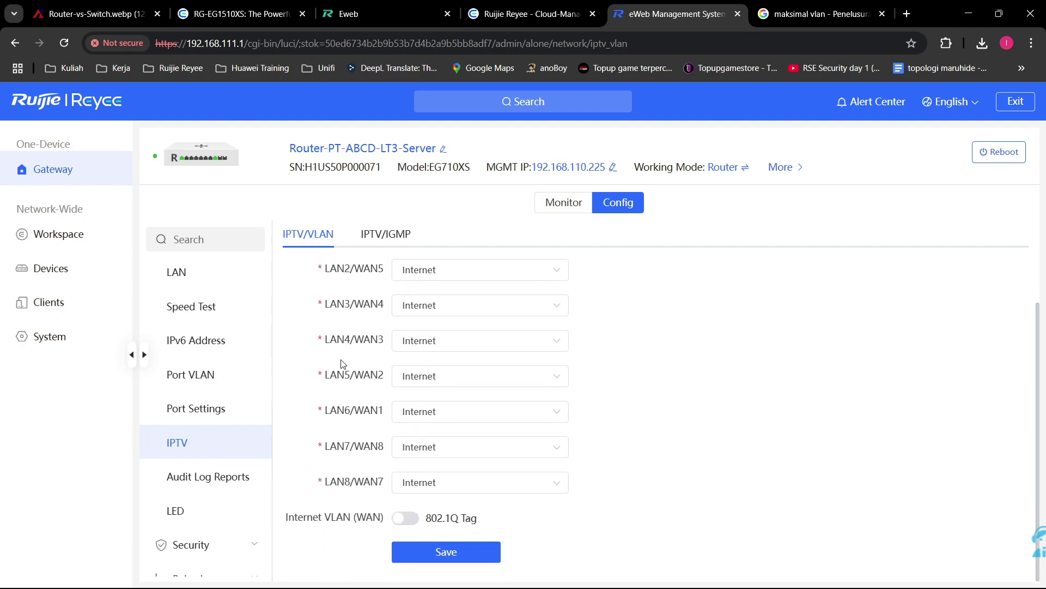
scroll(354, 362, "up", 2)
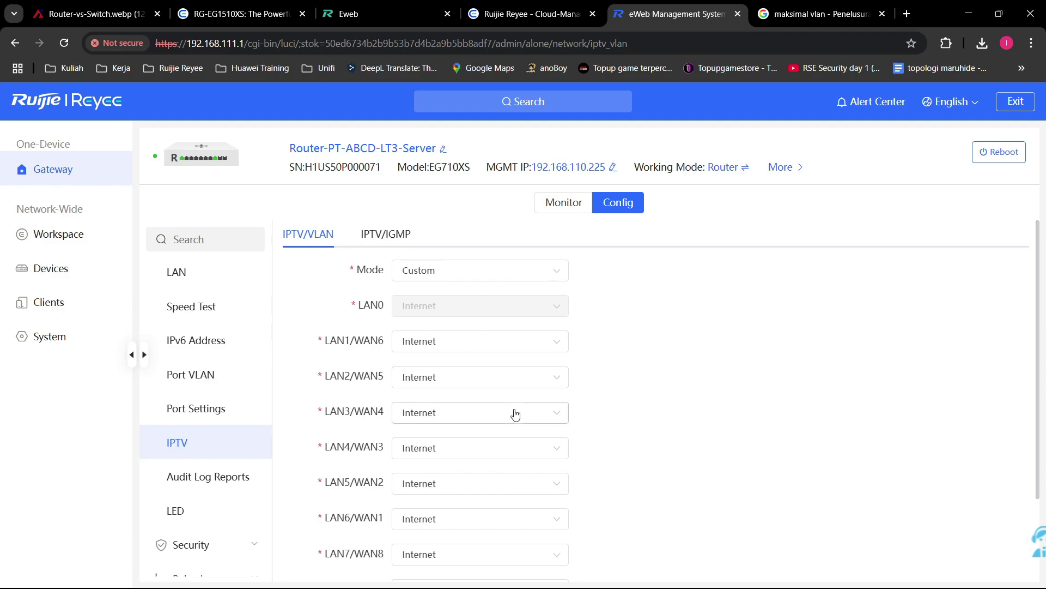
scroll(649, 447, "down", 2)
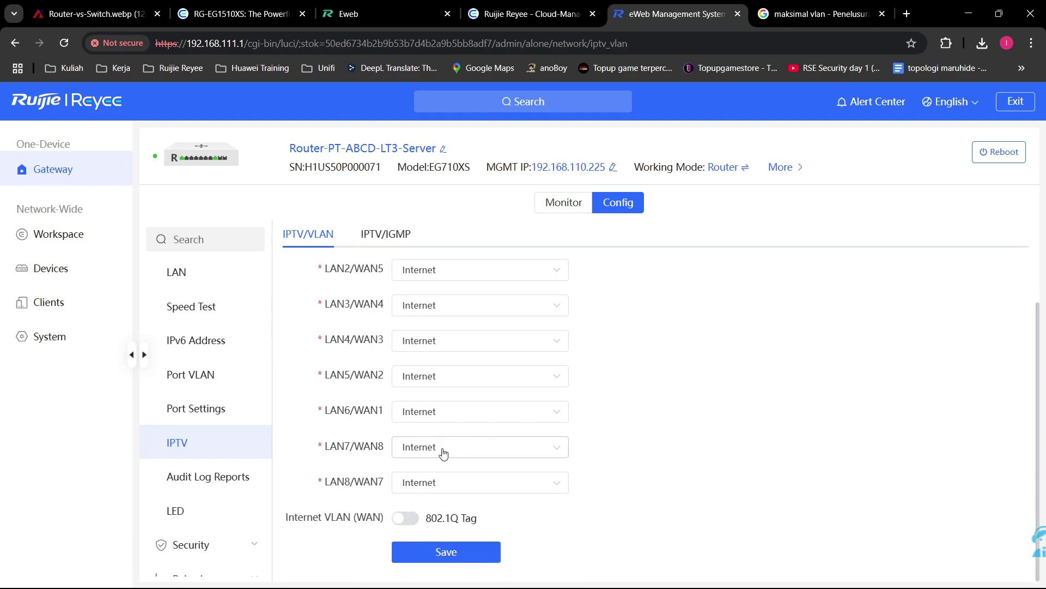
left_click(479, 490)
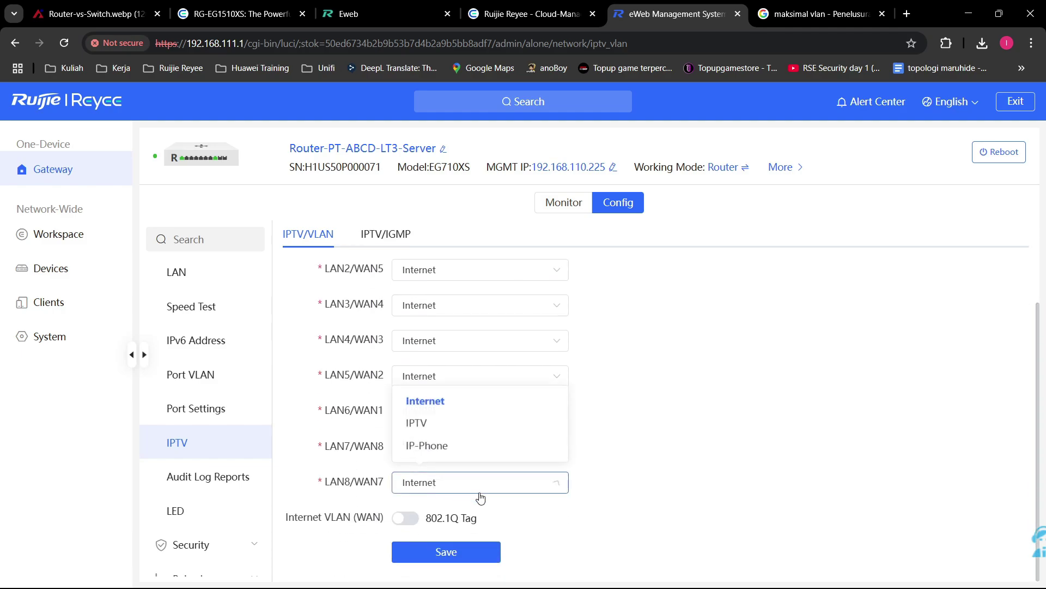
left_click(491, 425)
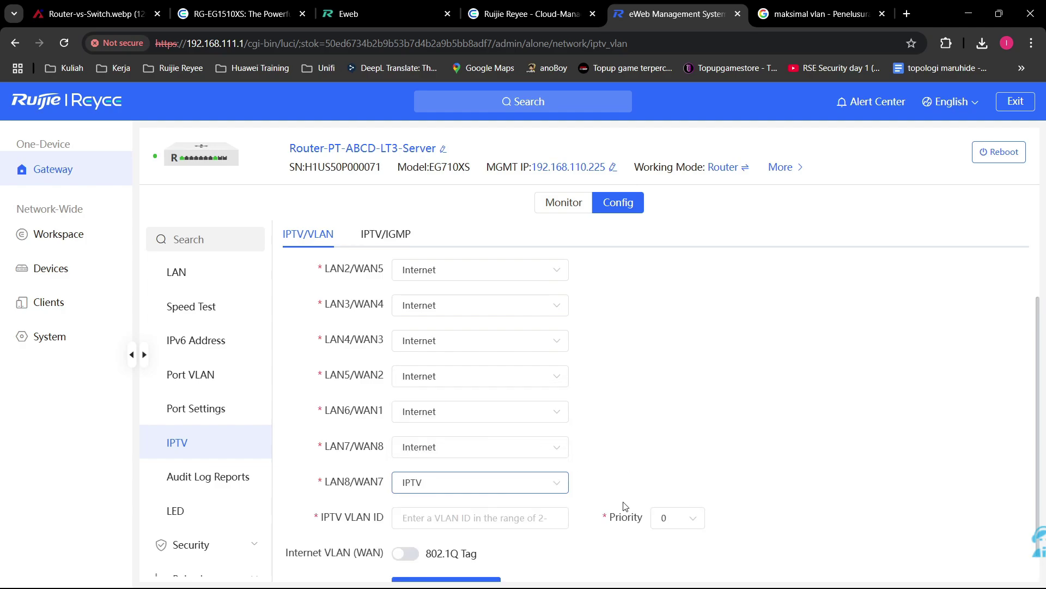
scroll(625, 506, "down", 1)
left_click(477, 483)
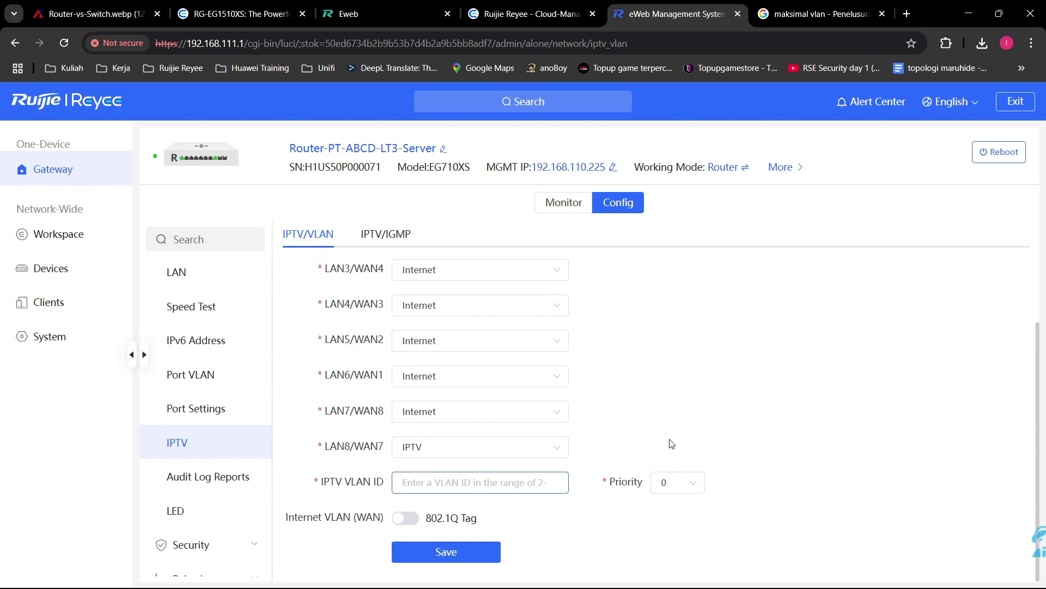
Step: Assign port LAN7/WAN8 to IP-Phone and select its VLAN ID field
left_click(510, 413)
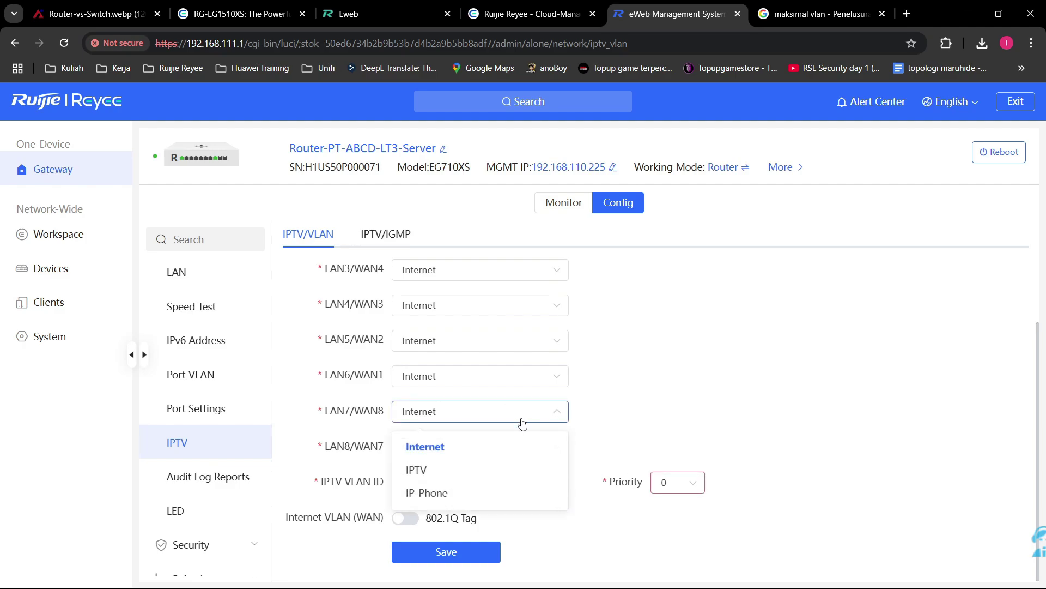
left_click(426, 492)
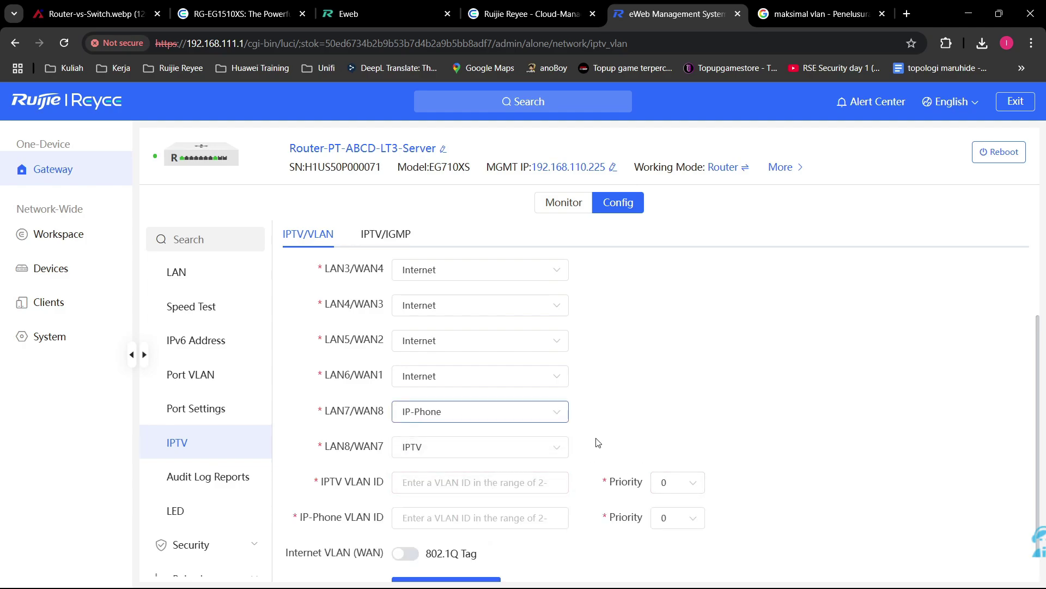
scroll(567, 496, "down", 1)
left_click(553, 484)
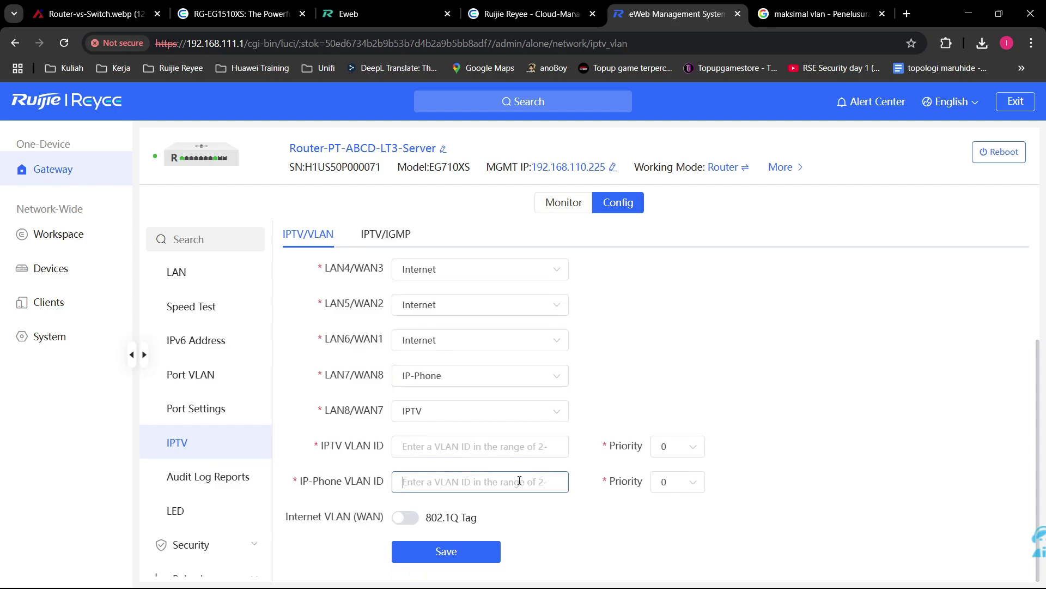
Step: Check the IPTV and IP-Phone priority dropdowns, leave both at 0, then switch to IPTV/IGMP
left_click(678, 447)
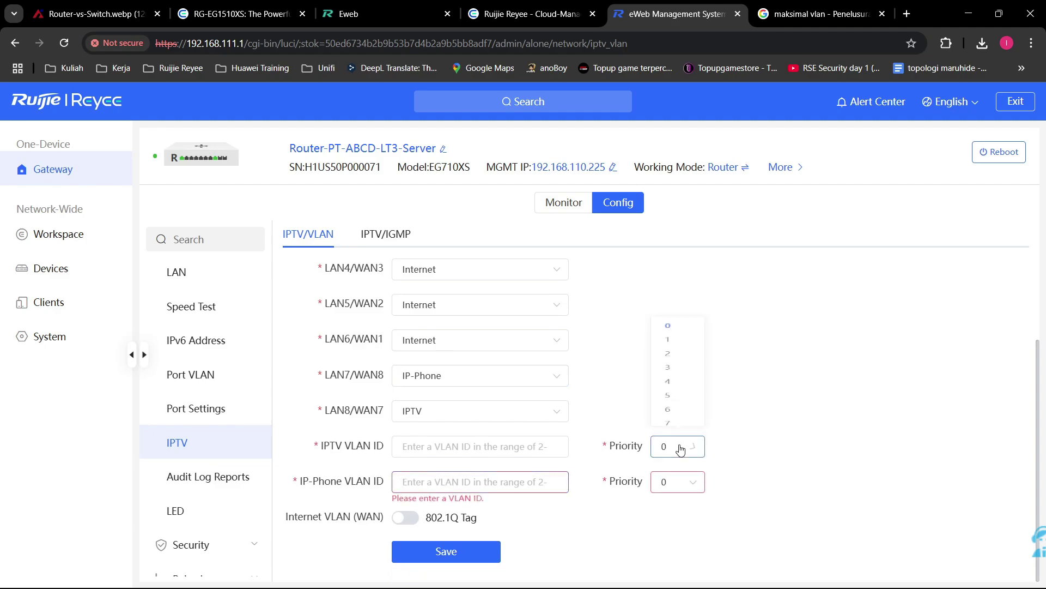
left_click(723, 450)
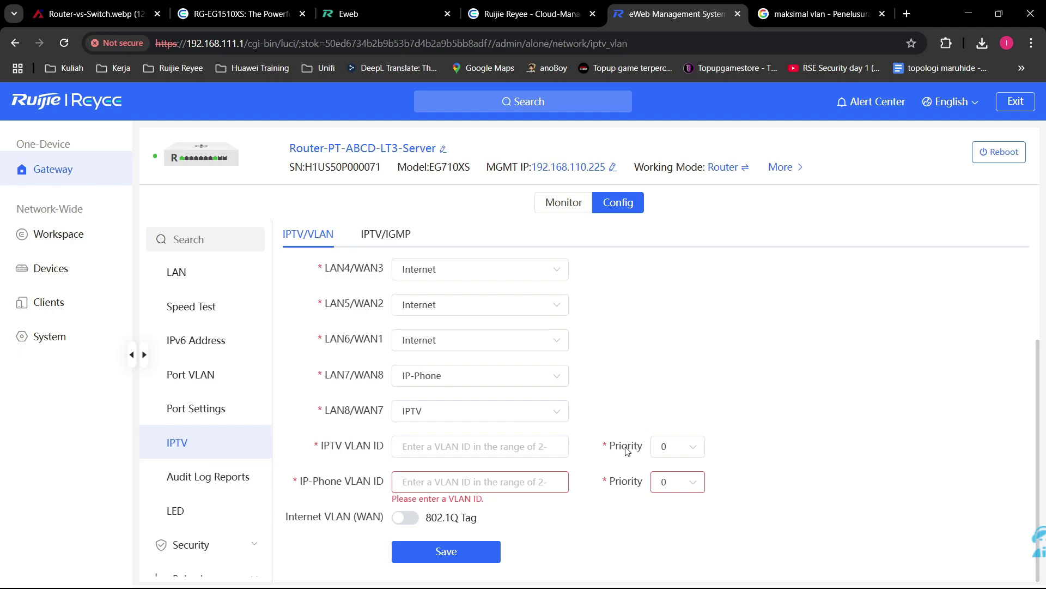
left_click(673, 448)
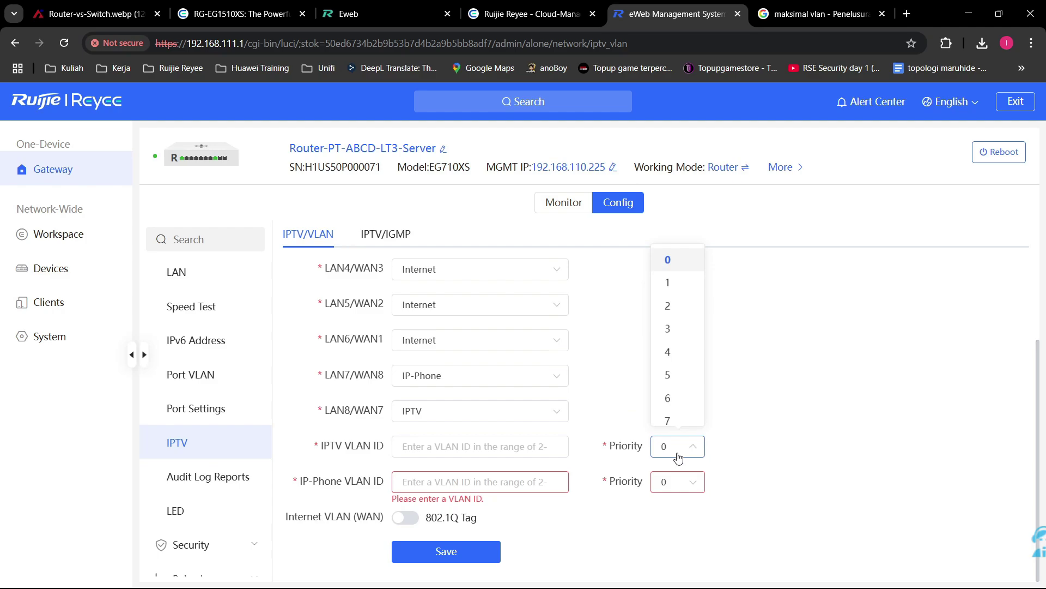
left_click(779, 475)
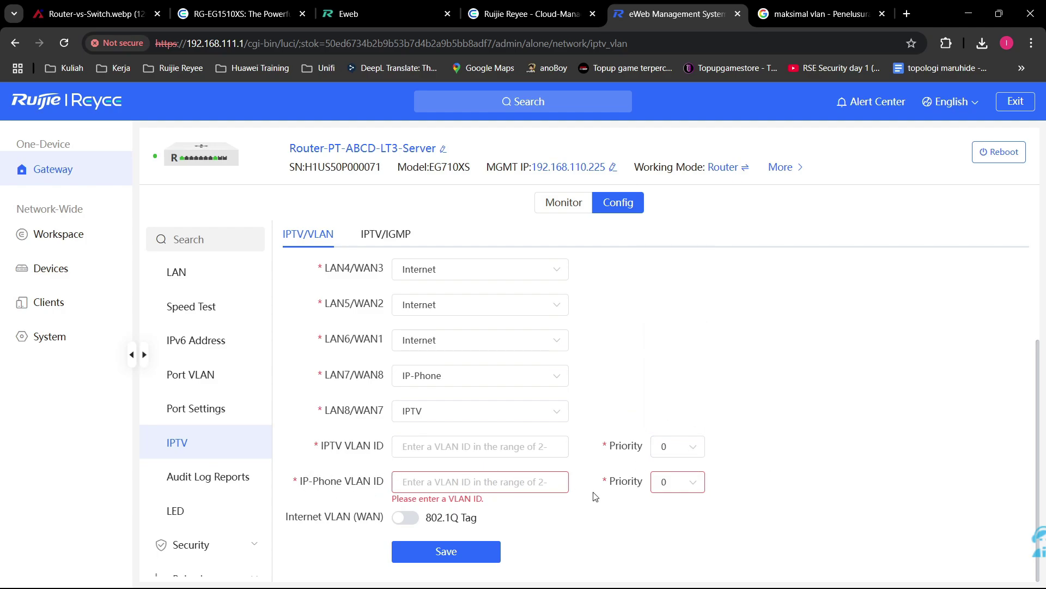
left_click(666, 482)
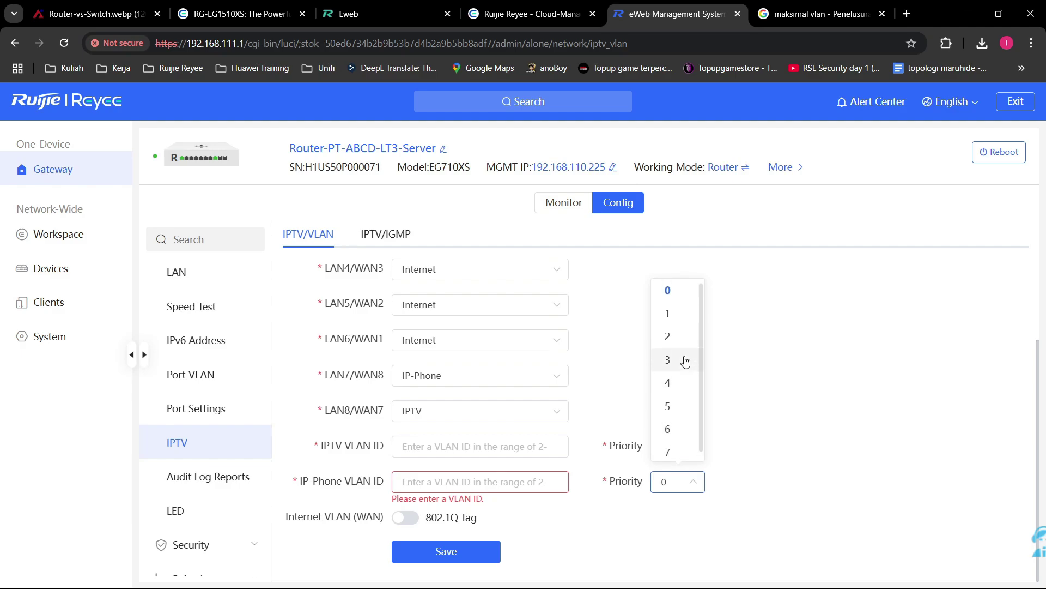
left_click(670, 298)
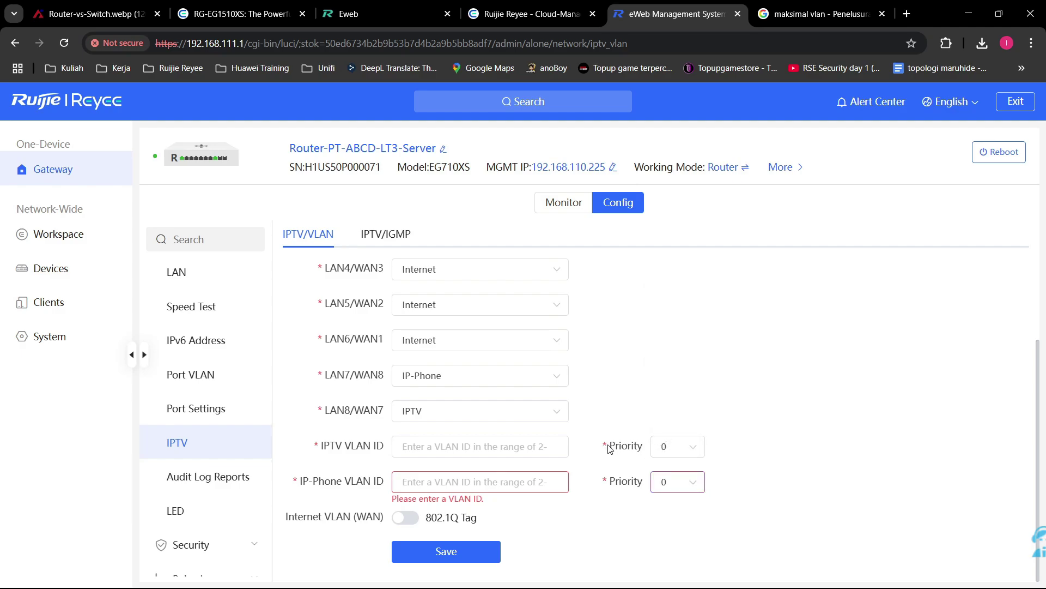
scroll(632, 436, "up", 4)
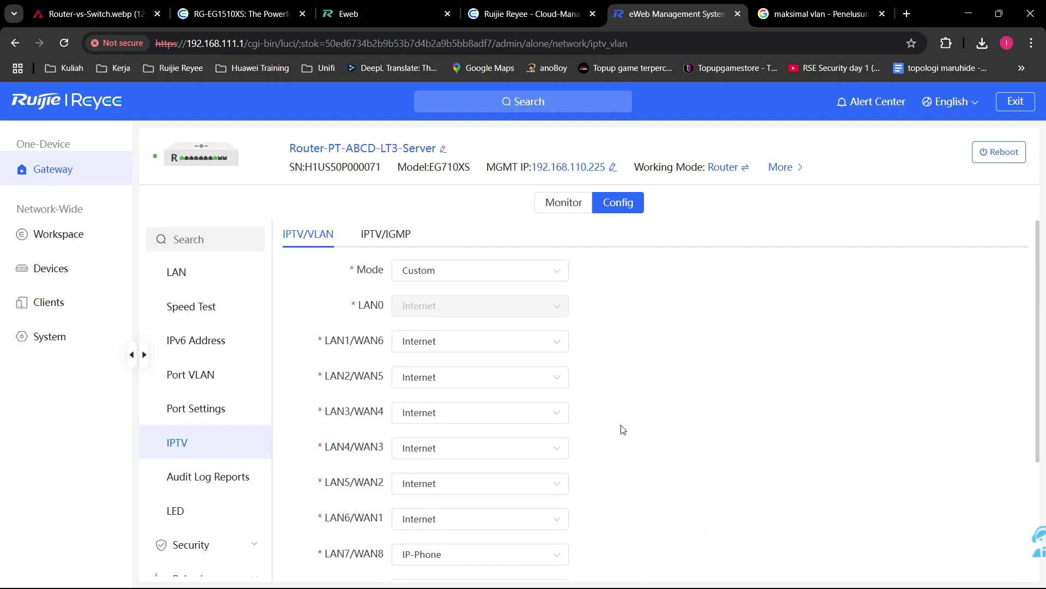
left_click(407, 245)
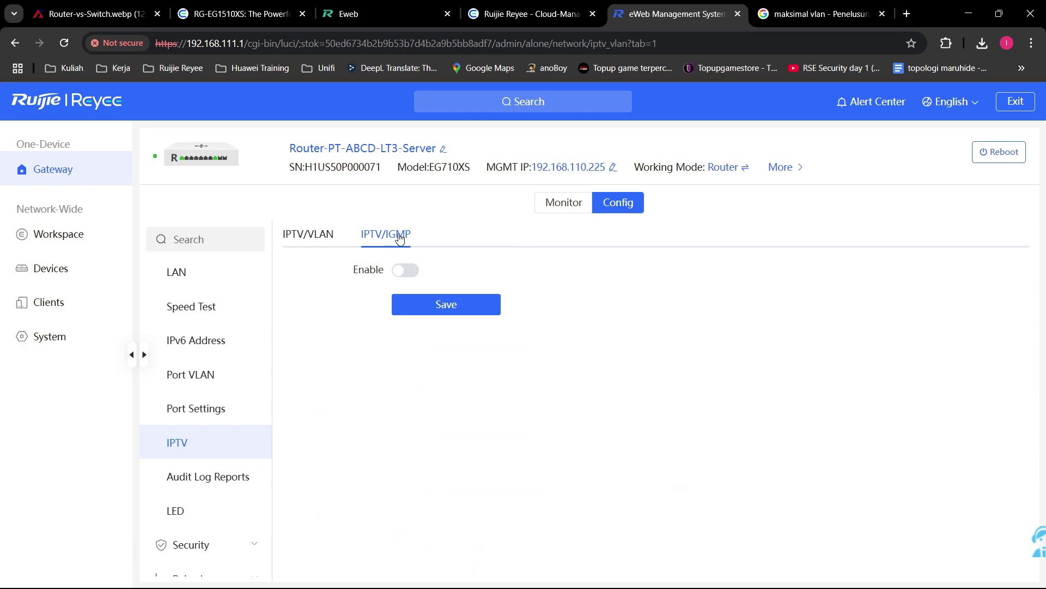
Step: Toggle IGMP on and back off, leaving it disabled
left_click(406, 271)
left_click(408, 270)
scroll(236, 456, "down", 1)
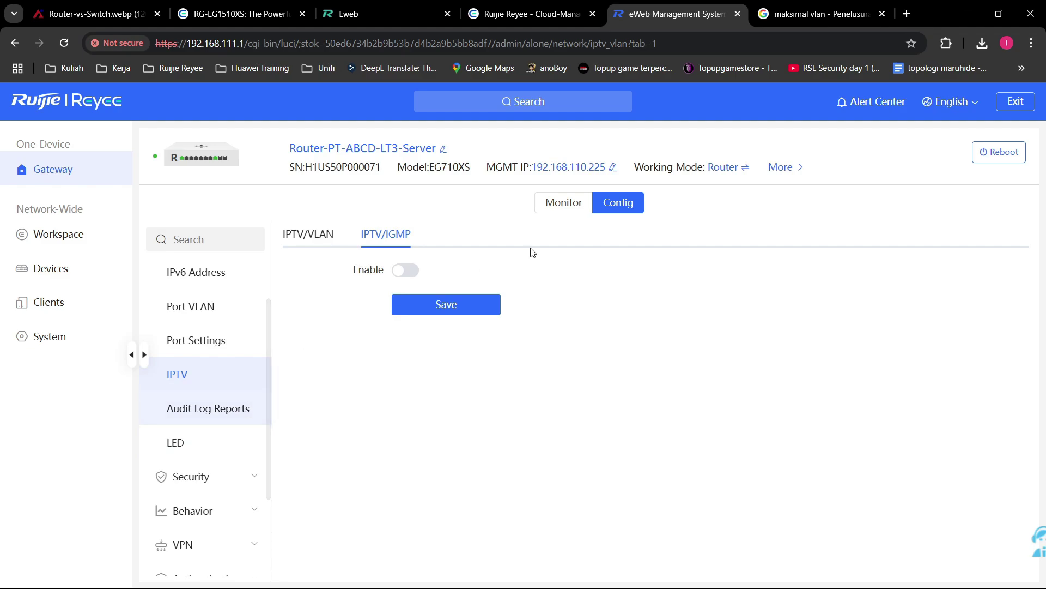
Step: In Audit Log Reports, view the three DHCP log entries, then return to the Authentication Log
left_click(223, 422)
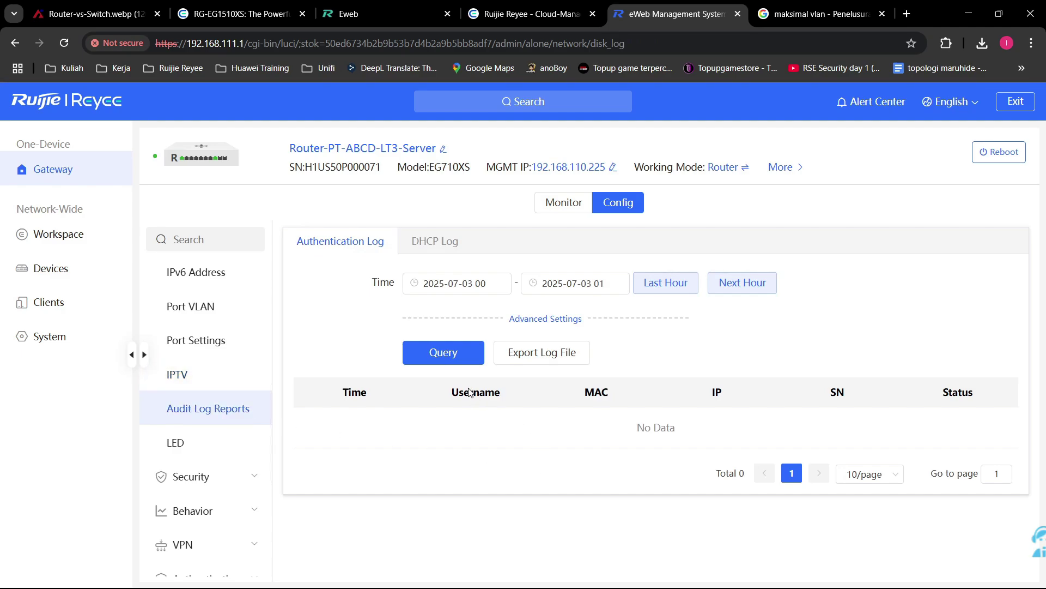
left_click(444, 249)
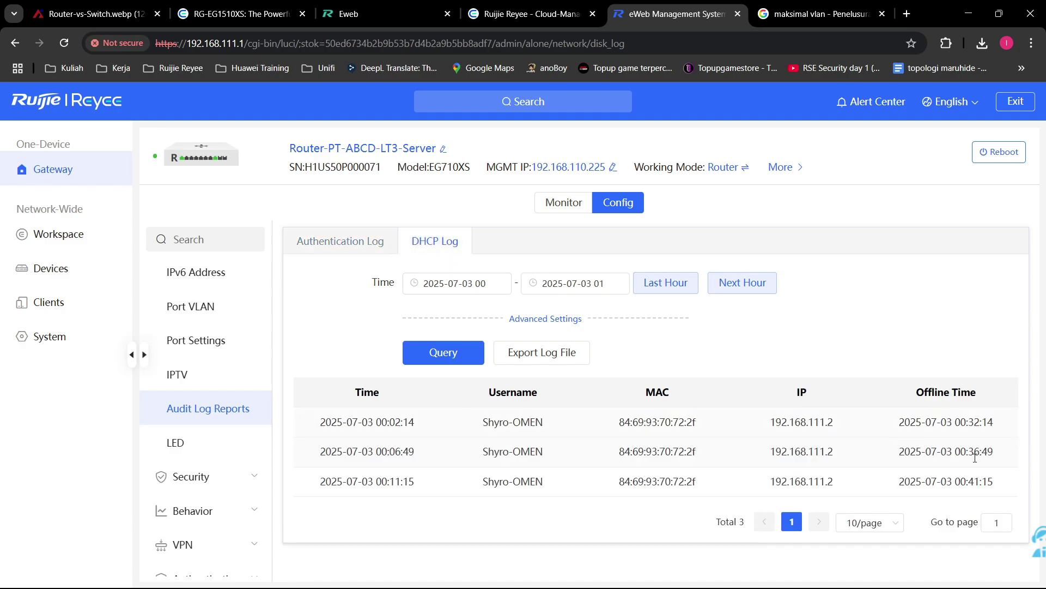
left_click_drag(1000, 486, 532, 513)
left_click(374, 246)
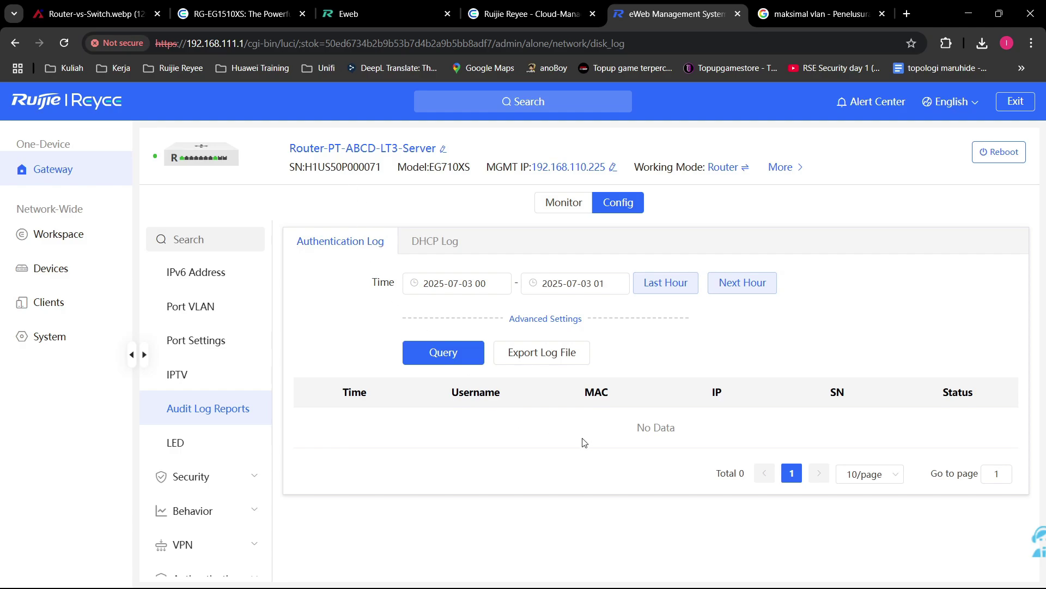
Step: Open the LED page, read its help text, and cancel the prompt to turn off all AP LEDs
left_click(235, 439)
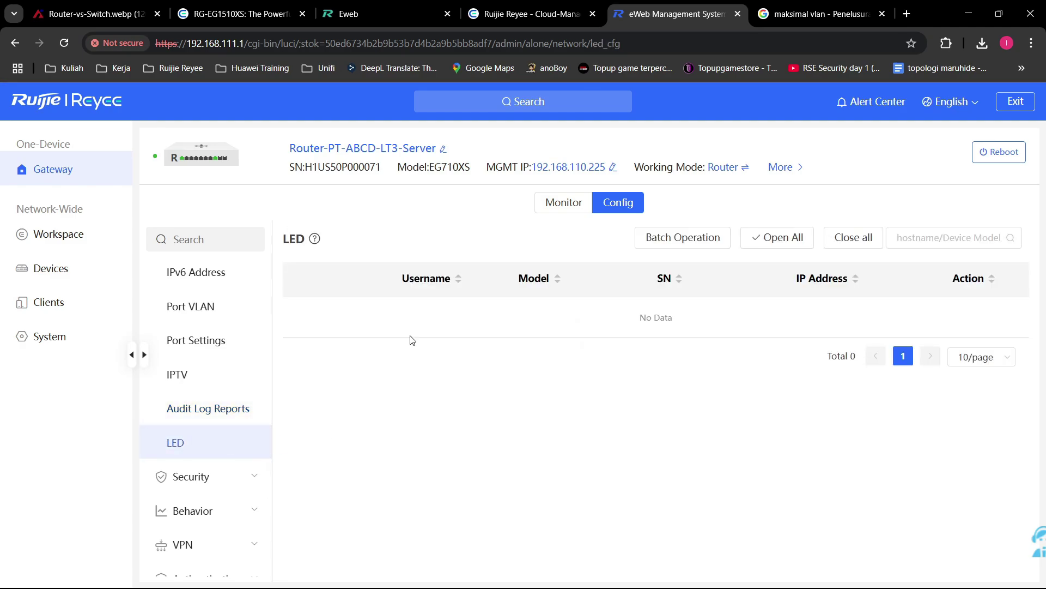
mouse_move(315, 244)
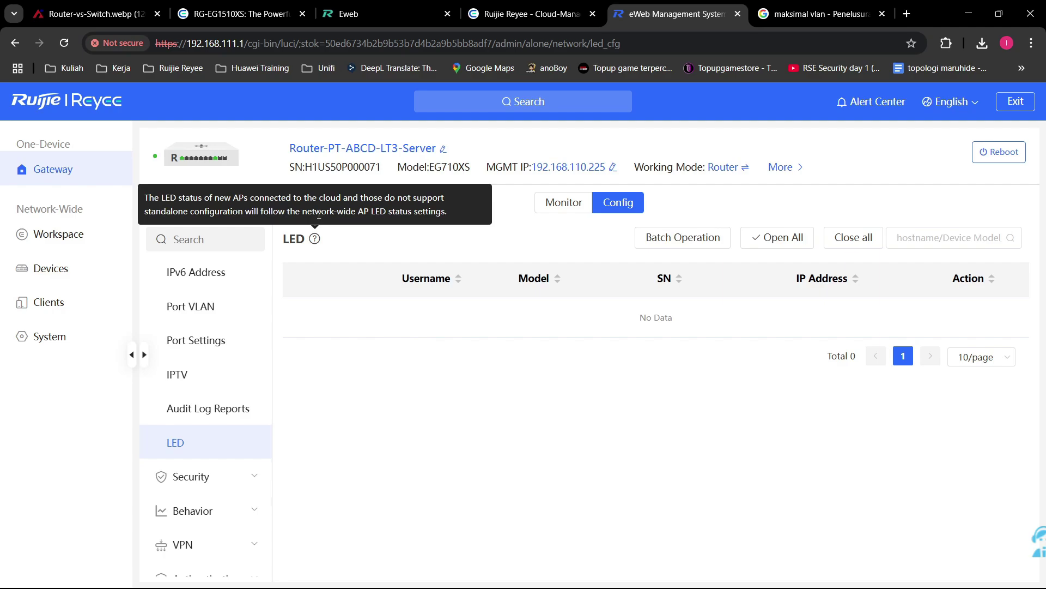
left_click_drag(232, 198, 316, 197)
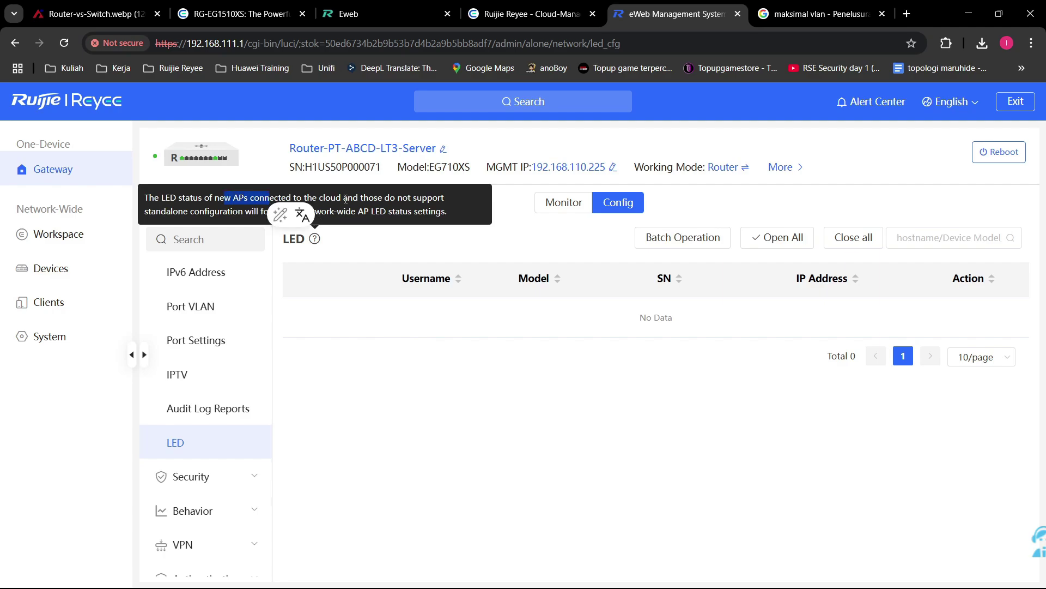
left_click(347, 200)
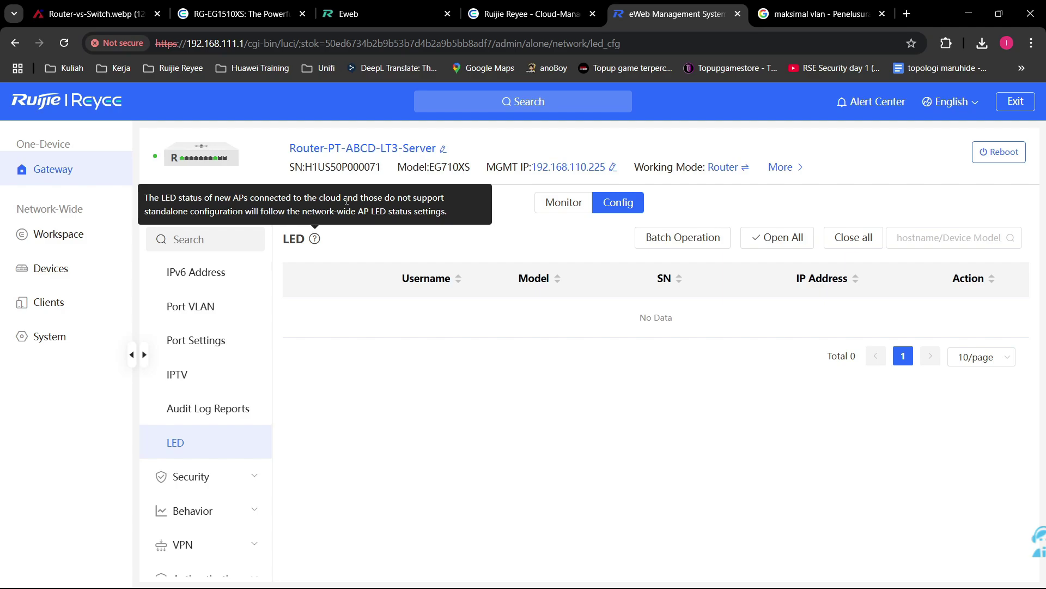
left_click(860, 240)
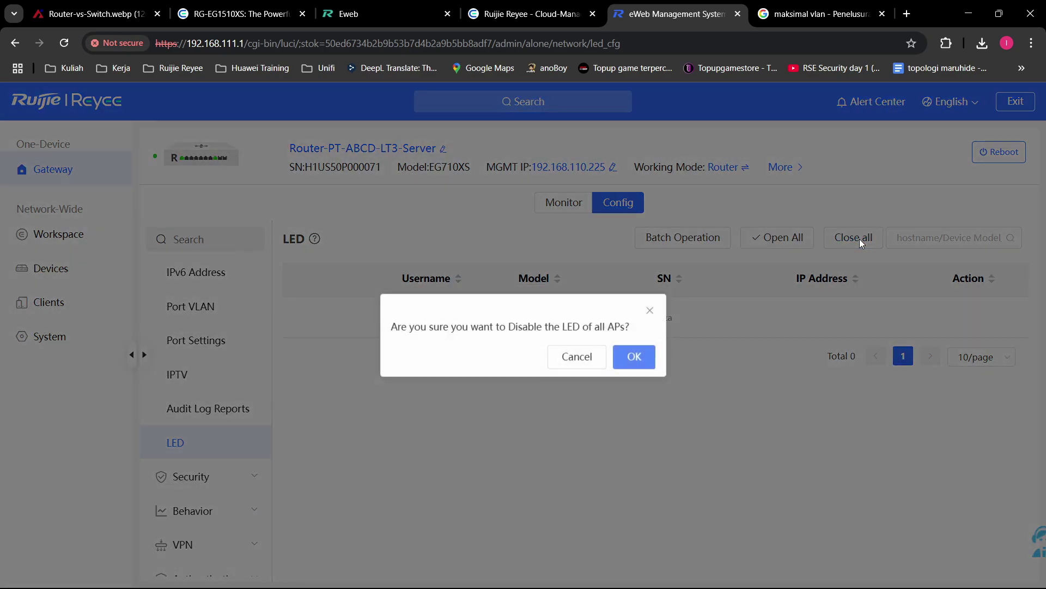
left_click(591, 358)
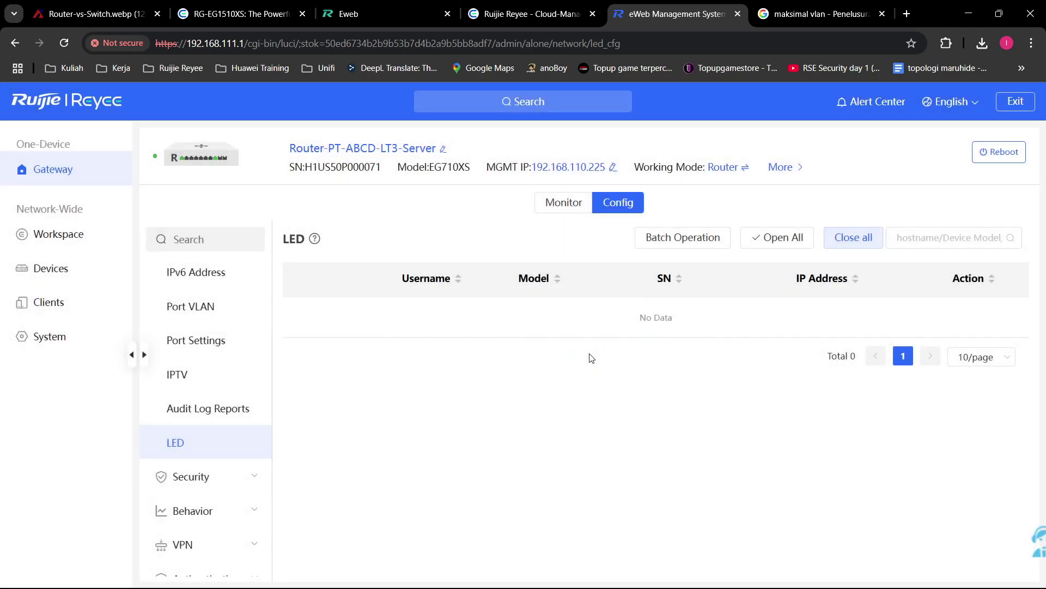
scroll(187, 343, "up", 3)
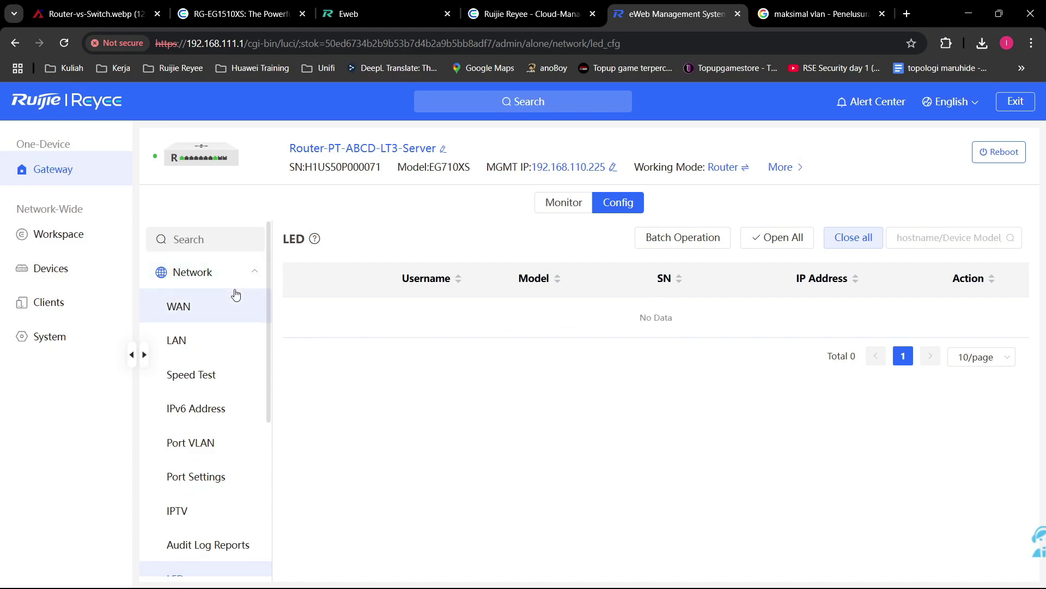
Step: Under Security, inspect the neighbor's MAC address in the IPv6 Neighbor List, then open the ARP List
left_click(244, 283)
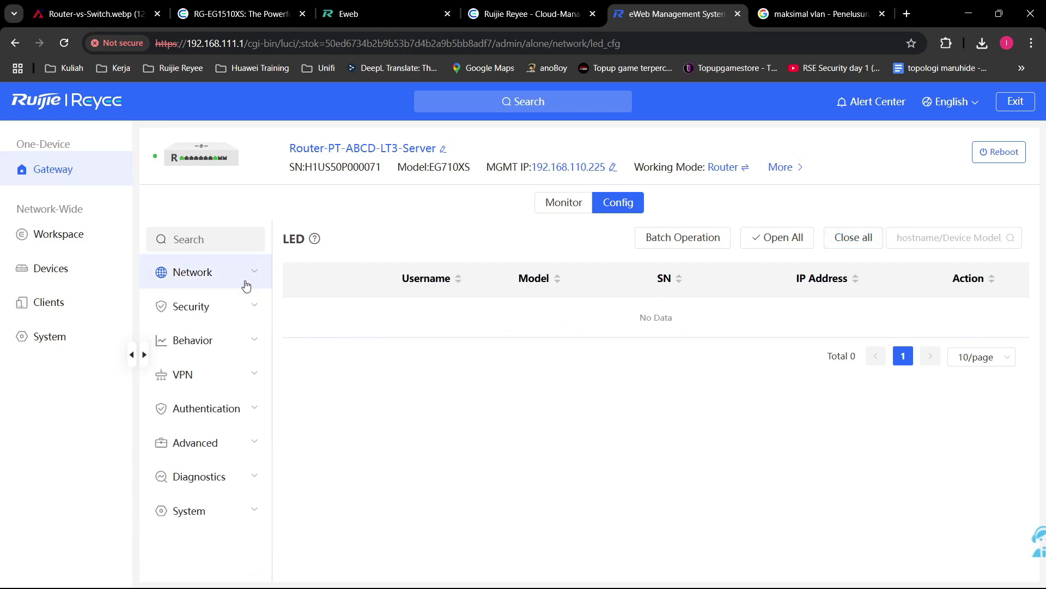
left_click(240, 308)
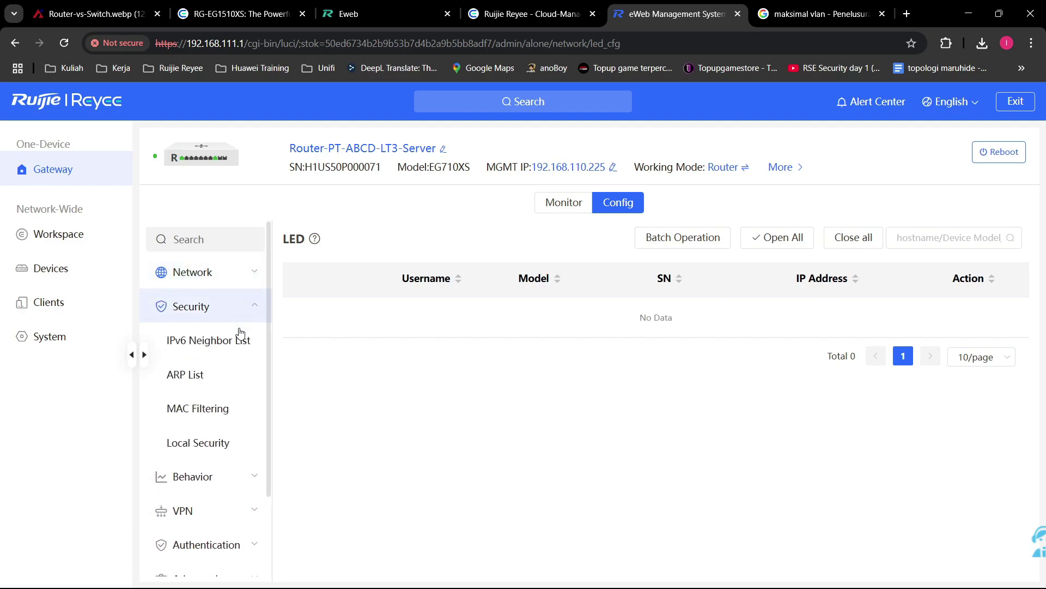
left_click(243, 344)
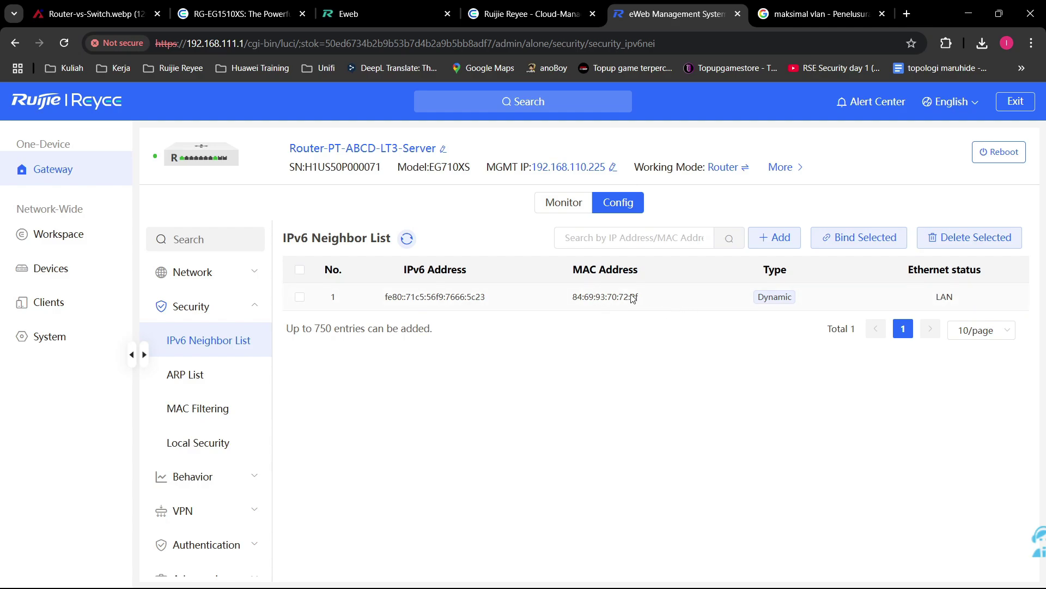
left_click_drag(632, 294, 510, 312)
left_click(543, 370)
left_click_drag(654, 303, 557, 295)
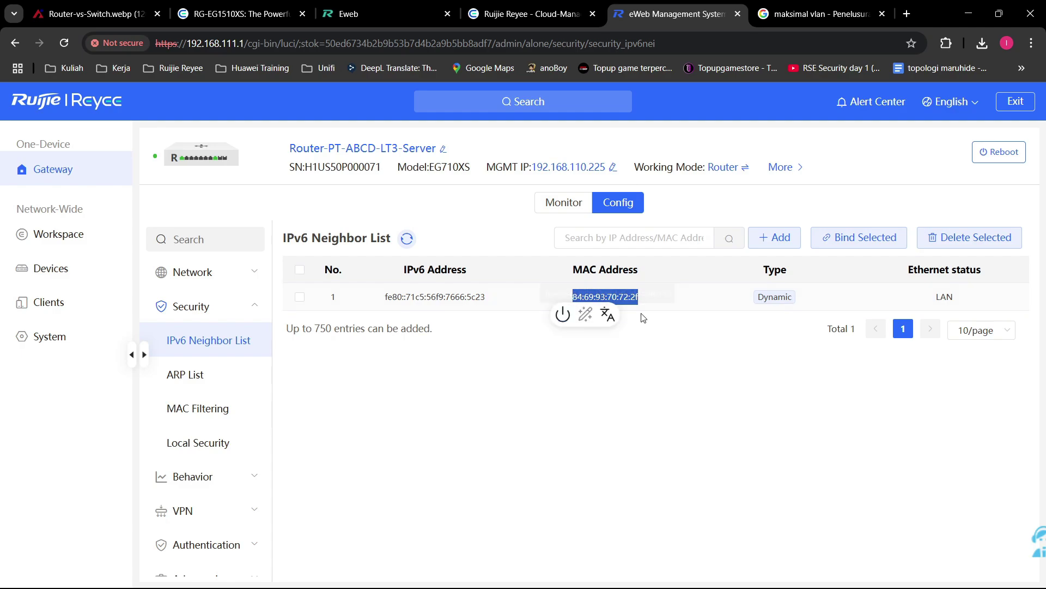
left_click(662, 308)
left_click_drag(662, 307, 508, 294)
left_click(660, 318)
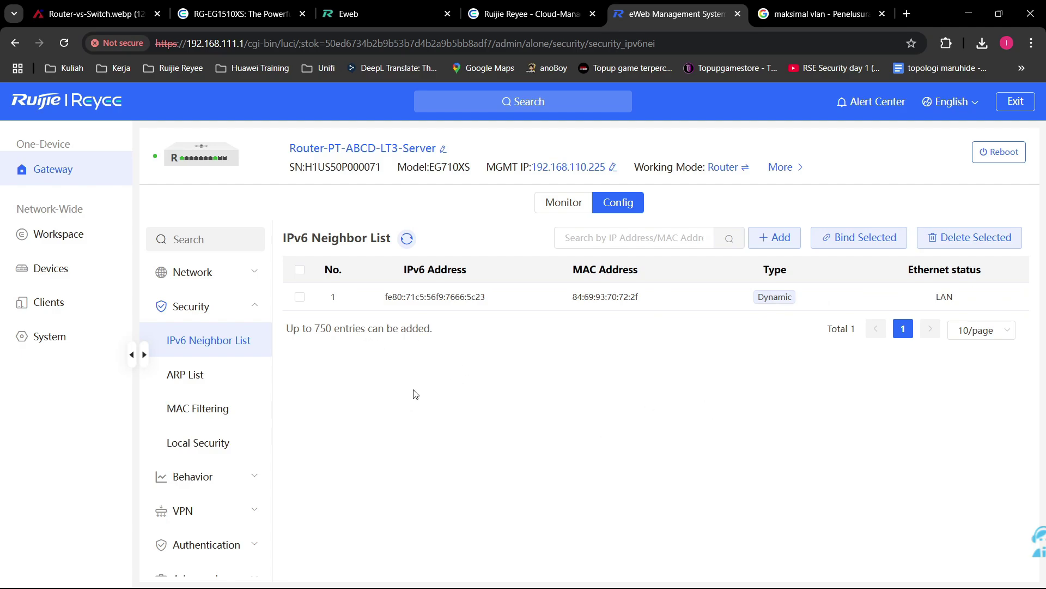
left_click(198, 371)
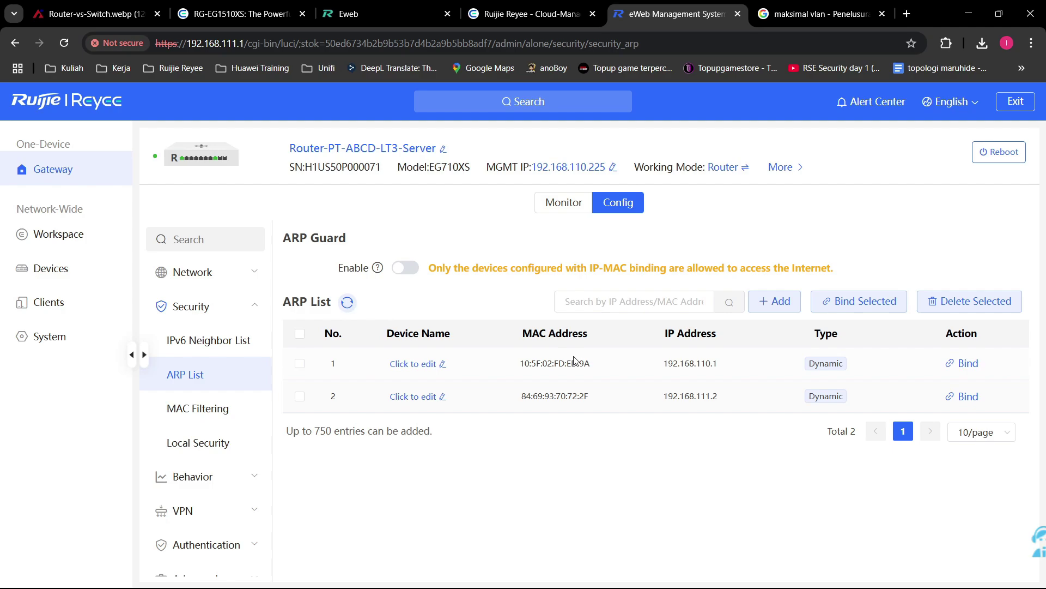
Step: Highlight the ARP entry 192.168.110.1 in the ARP List
mouse_move(654, 365)
left_mouse_down()
mouse_move(719, 364)
mouse_move(641, 364)
left_mouse_up()
left_click(736, 365)
left_click(752, 362)
left_click_drag(753, 362, 505, 357)
left_click(520, 434)
Step: Try enabling ARP Guard twice, backing out of the confirmation each time so it stays off
left_click(405, 268)
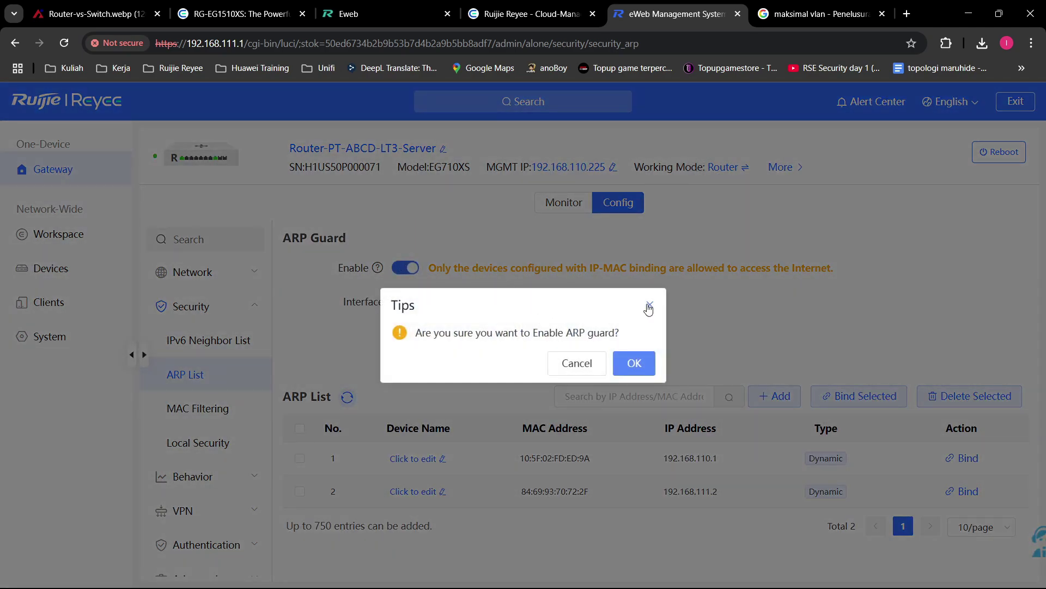
left_click(649, 306)
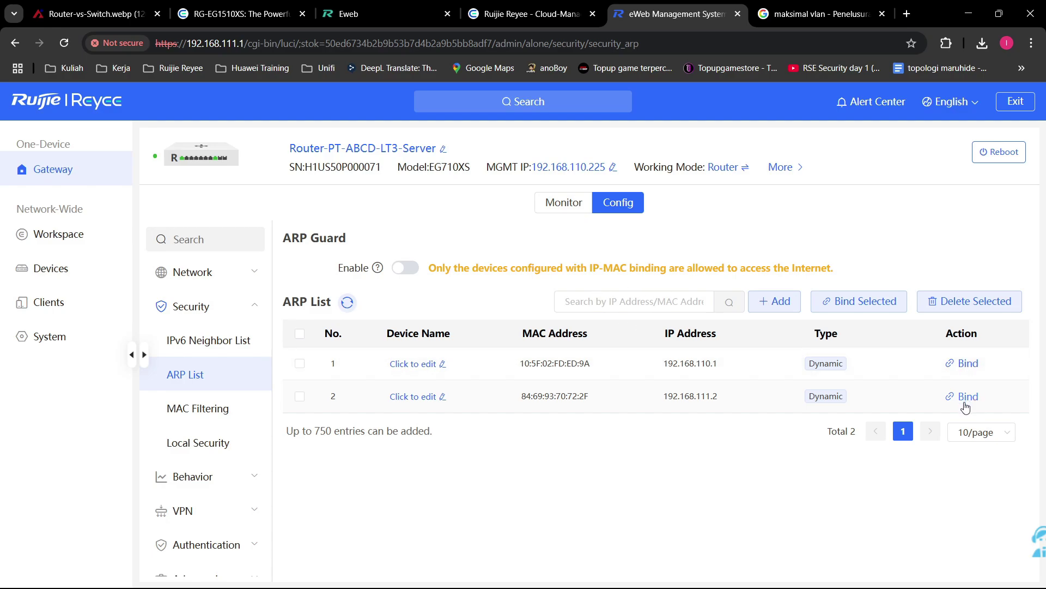
left_click(971, 364)
left_click(406, 268)
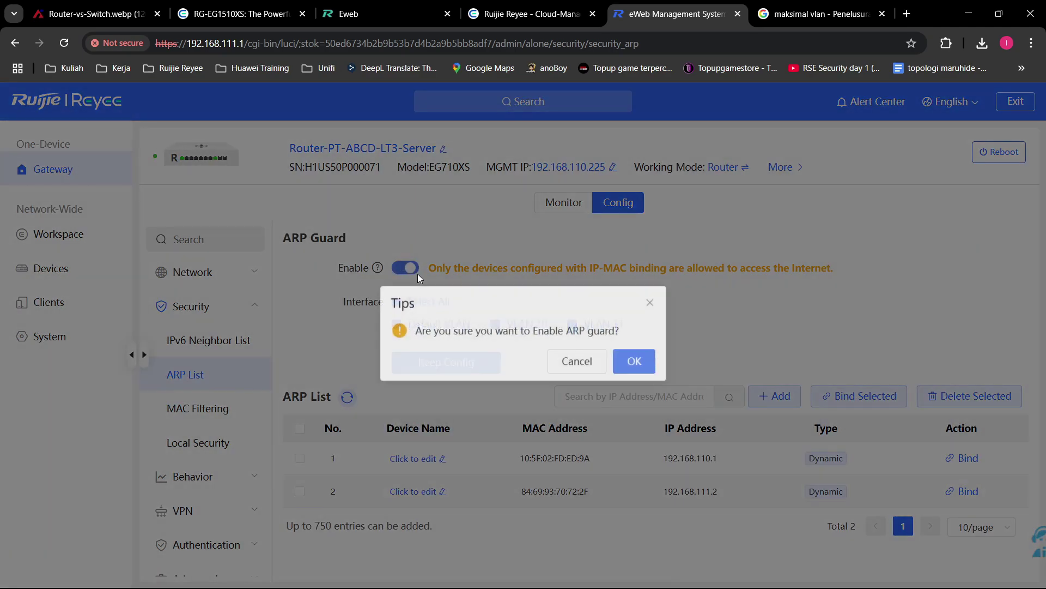
left_click(649, 303)
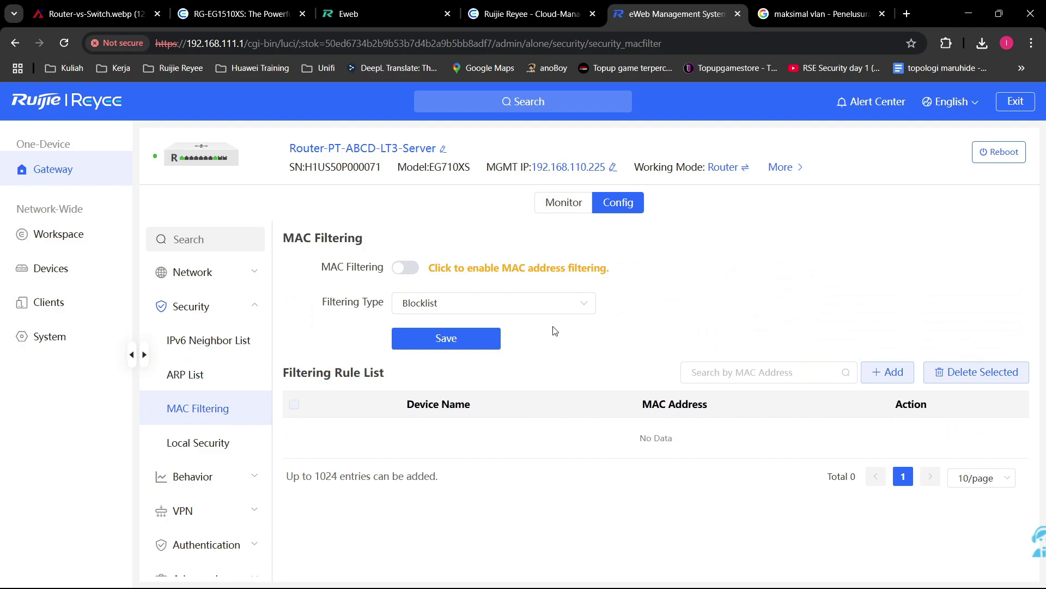
Step: Switch MAC filtering on, leaving the filtering type at Blocklist for now
left_click(410, 271)
left_click(414, 271)
left_click(412, 269)
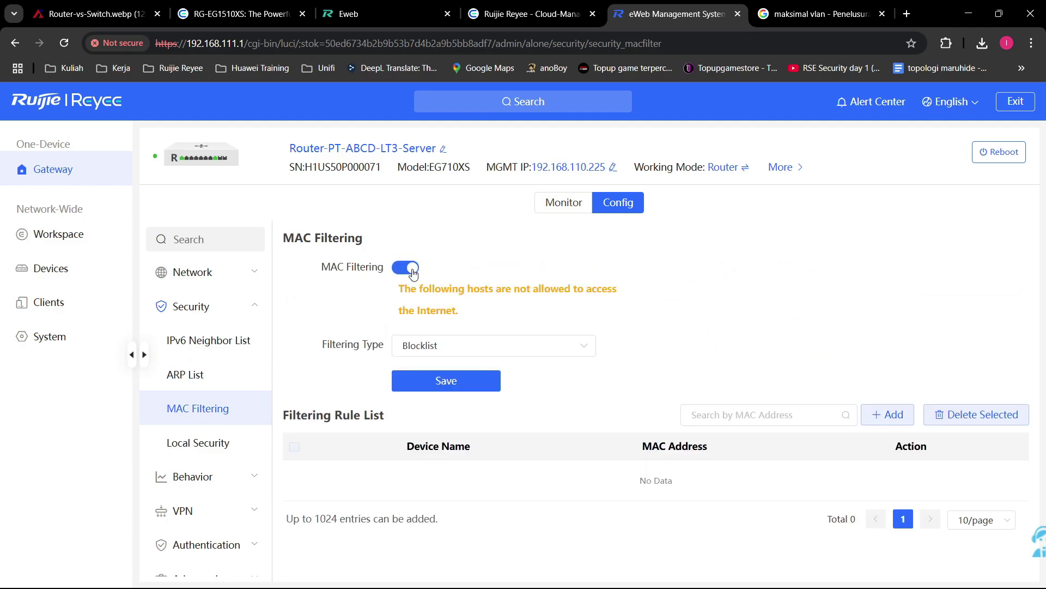
left_click(515, 356)
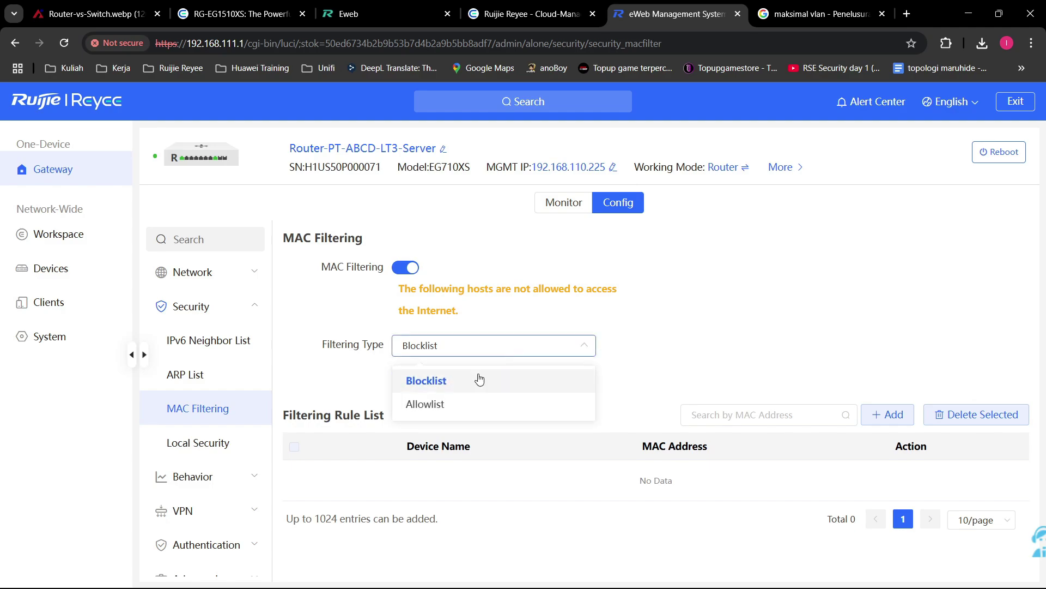
left_click(479, 356)
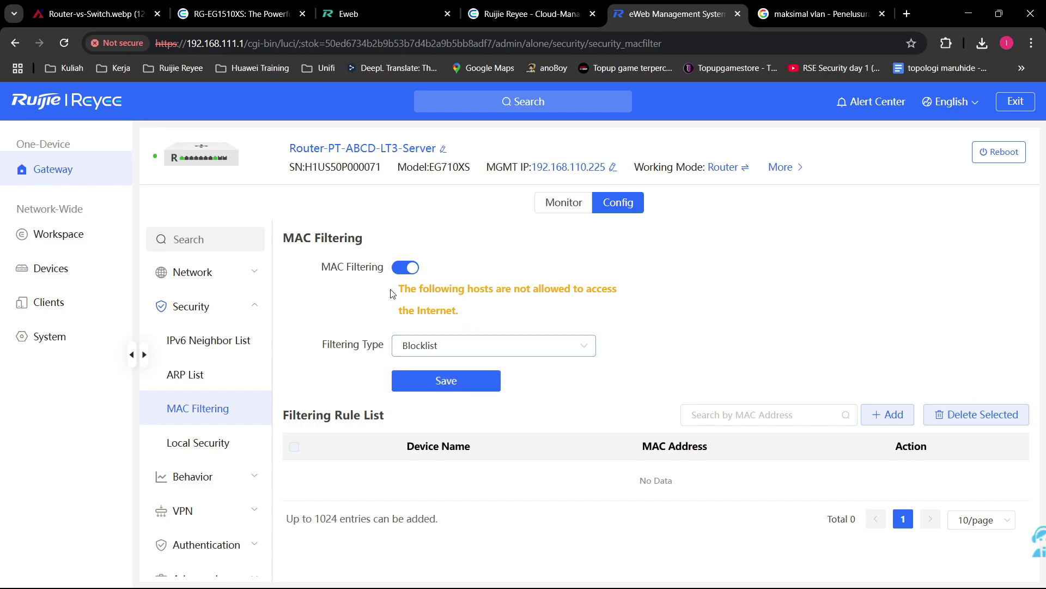
Step: Point out the blocked-hosts warning and the Filtering Rule List section
left_click_drag(389, 298, 598, 325)
left_click(657, 319)
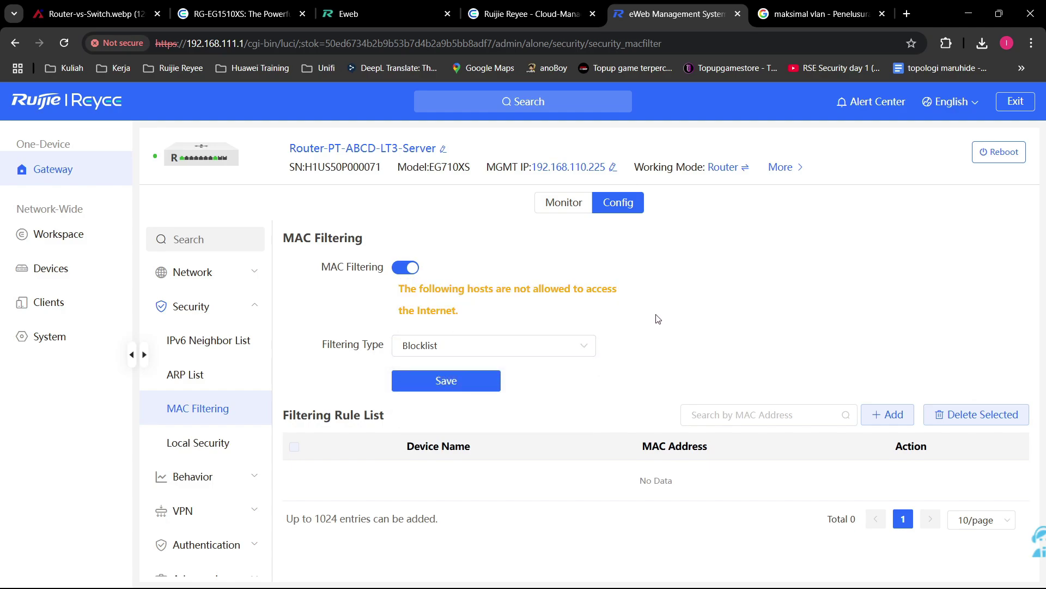
left_click_drag(282, 414, 486, 444)
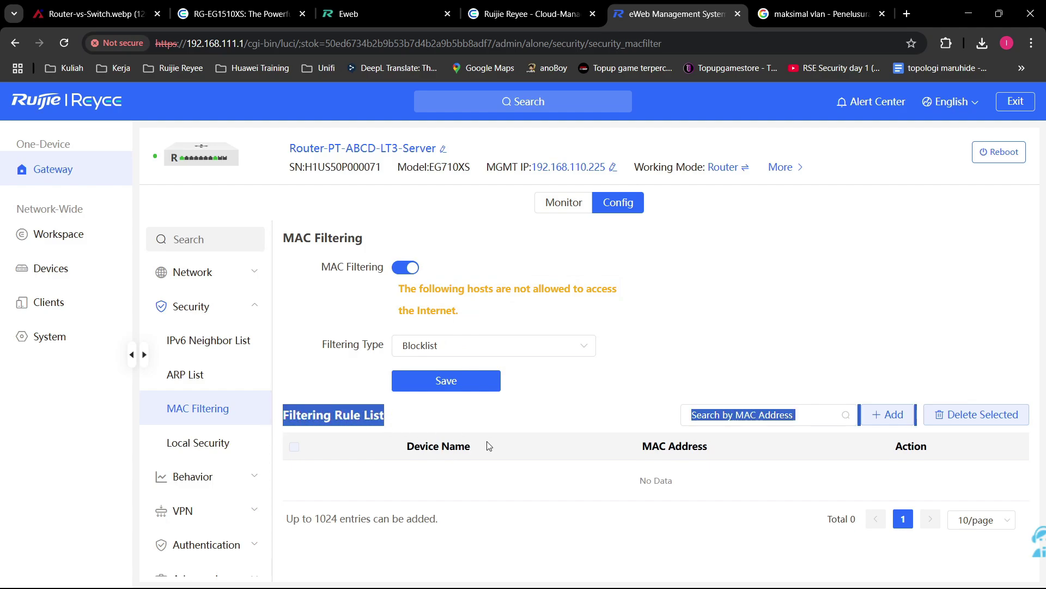
left_click(485, 501)
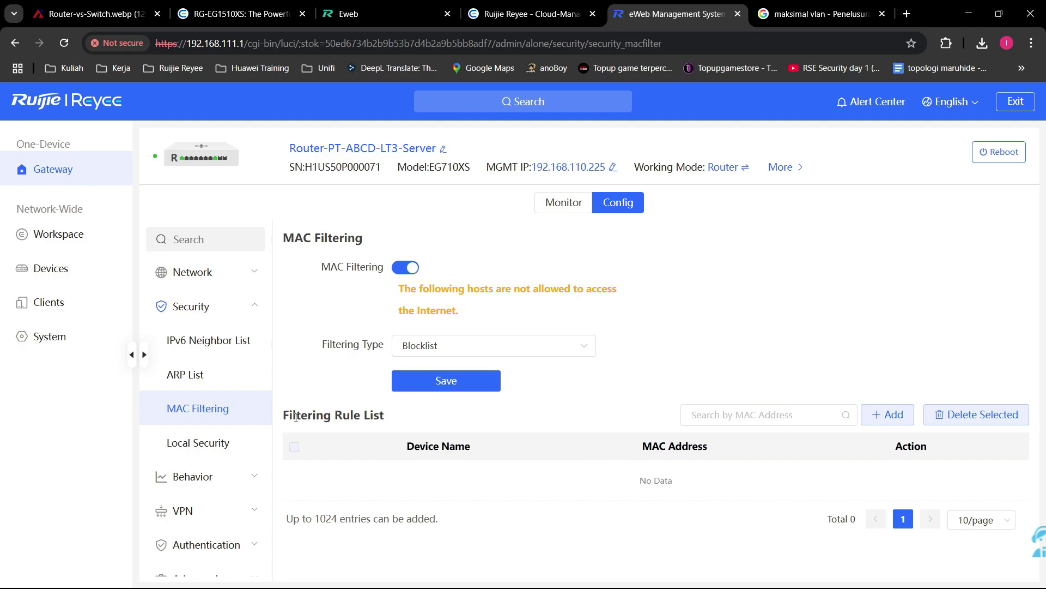
left_click_drag(277, 412, 752, 524)
left_click(747, 493)
Step: Compare filtering types by switching to Allowlist and back to Blocklist, noting the rule list
left_click(561, 349)
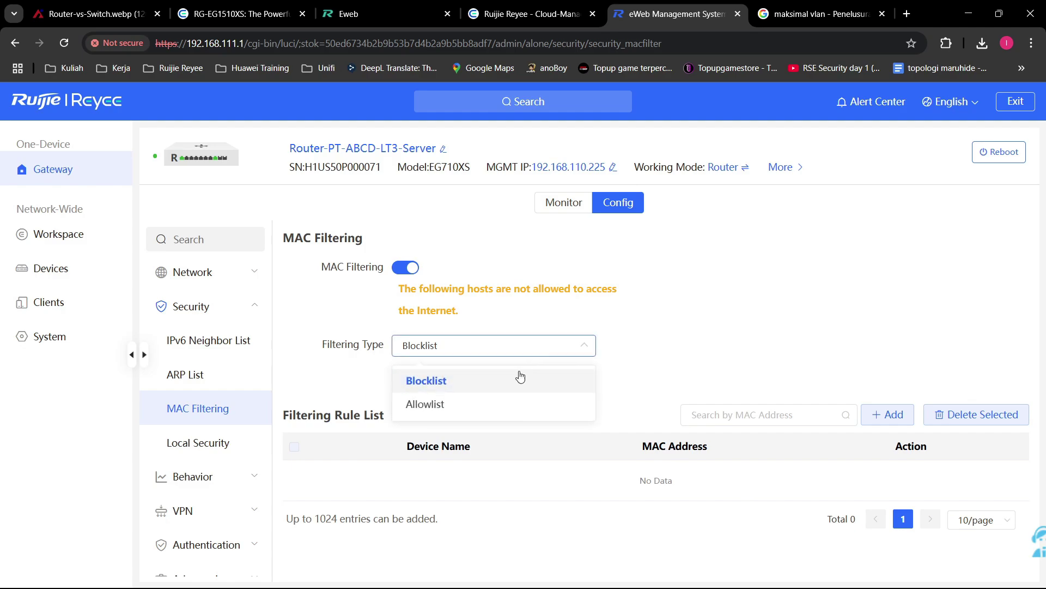
left_click(508, 403)
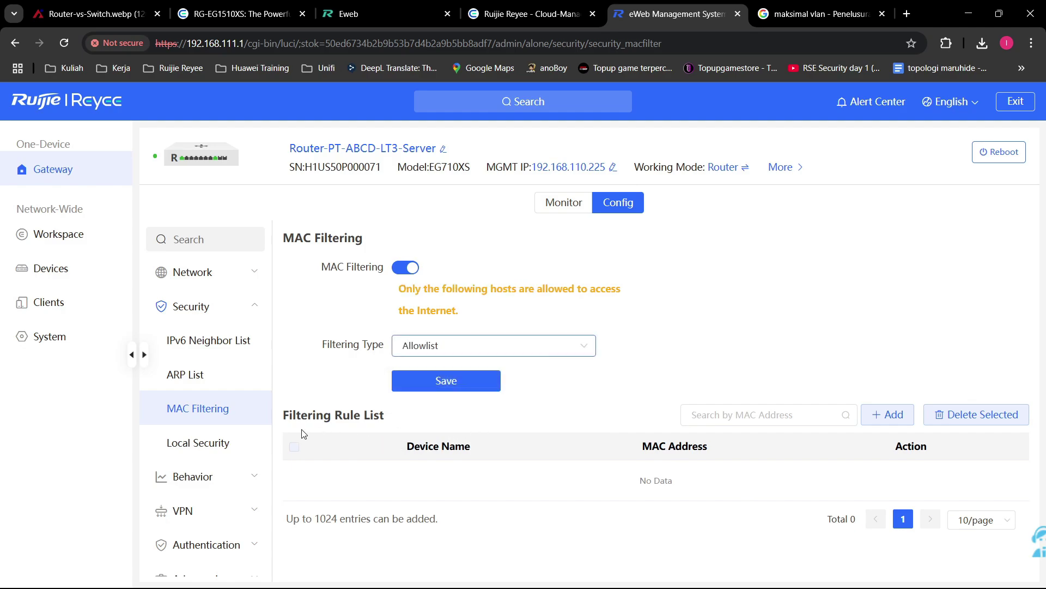
left_click_drag(281, 420, 838, 501)
left_click(837, 501)
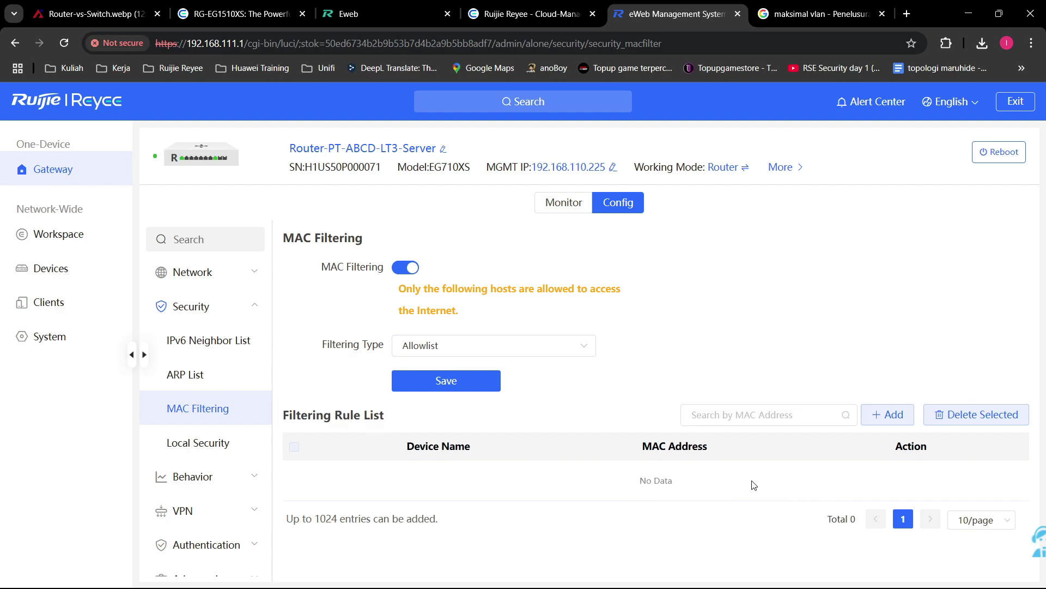
left_click(524, 357)
left_click(509, 386)
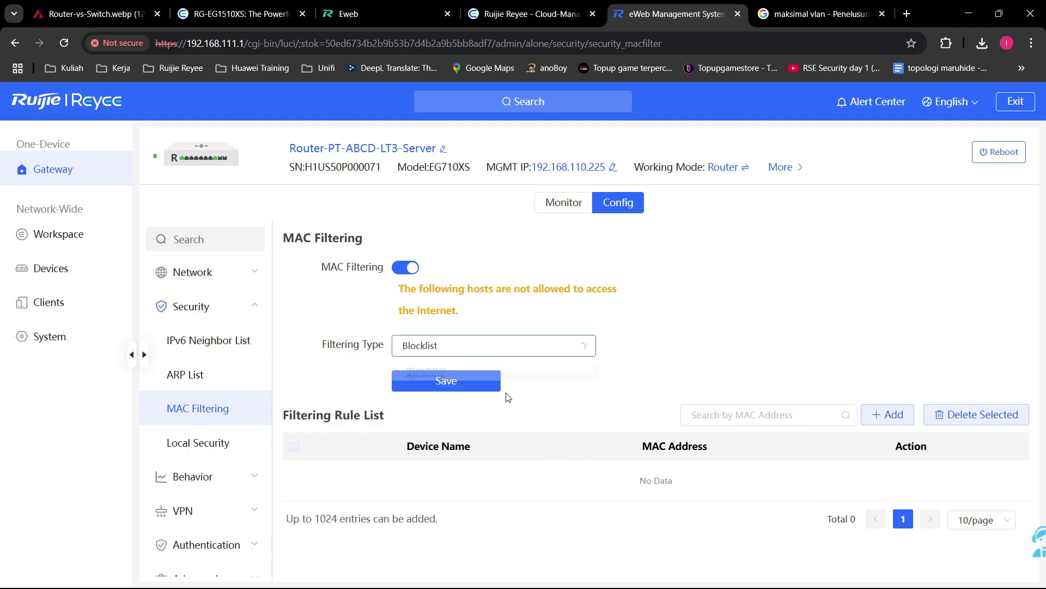
left_click_drag(291, 406, 467, 542)
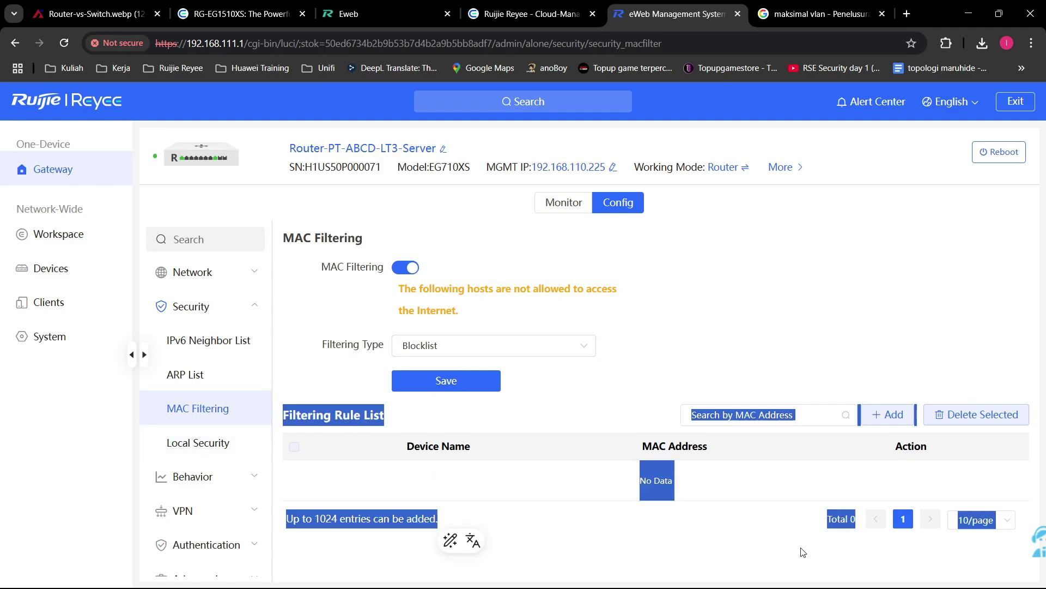
left_click(786, 488)
Step: Set the filtering type to Allowlist, noting the empty rule list and its 1024-entry limit
left_click(528, 345)
left_click(524, 403)
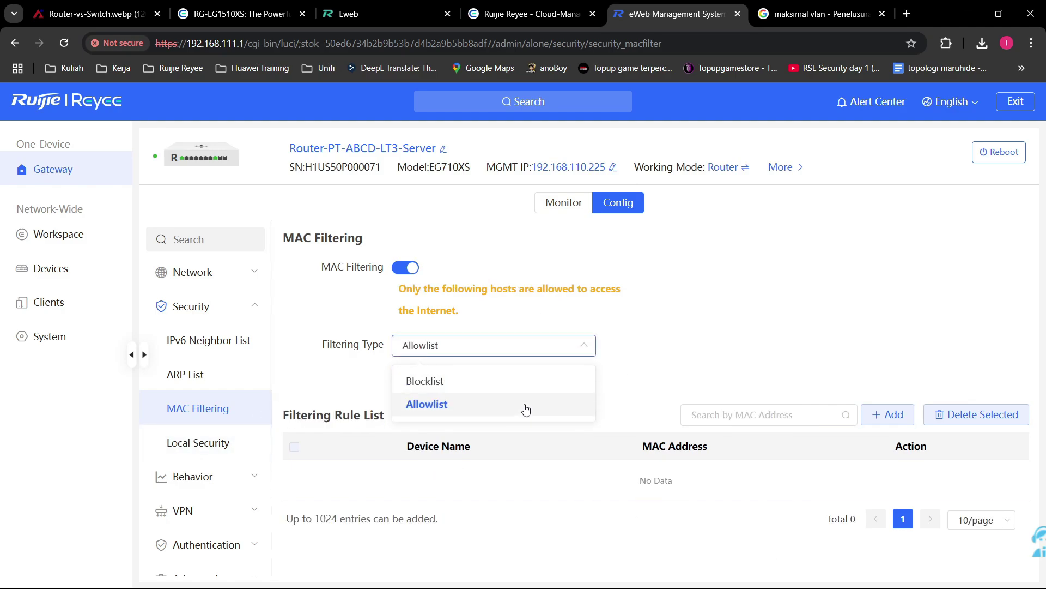
left_click_drag(312, 417, 794, 496)
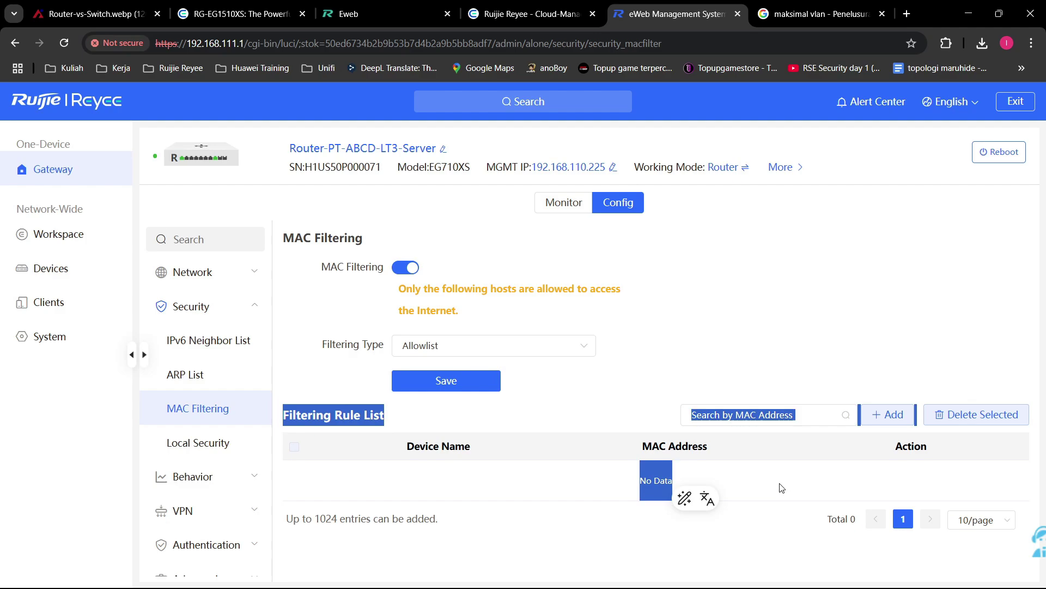
left_click(782, 484)
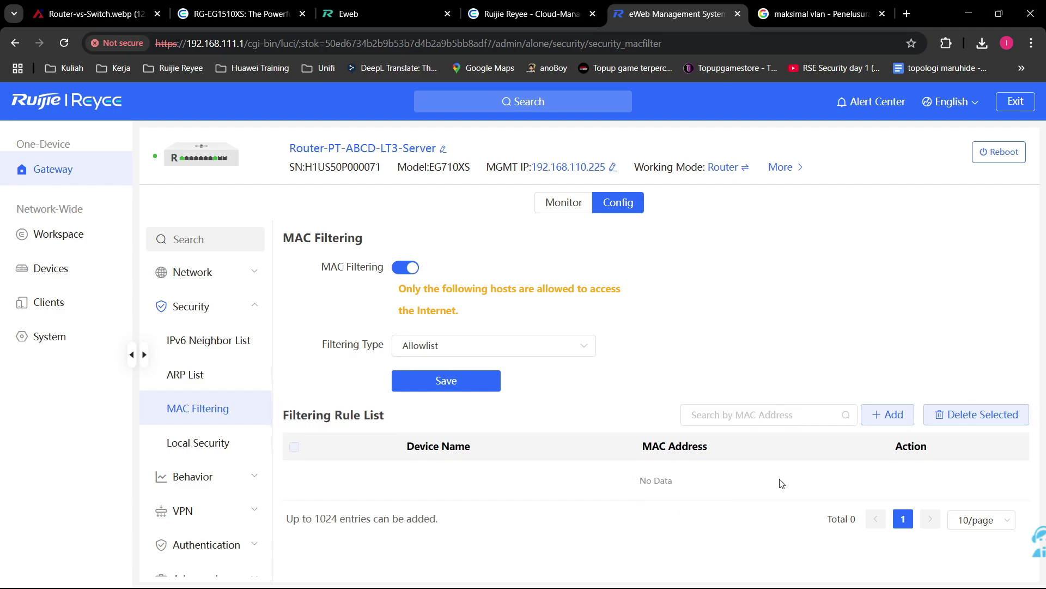
left_click_drag(691, 470, 563, 514)
left_click(579, 516)
left_click(880, 413)
Step: Pick MAC 84:69:93:70:72:2F and verify it against the Windows Ethernet connection details
left_click(550, 266)
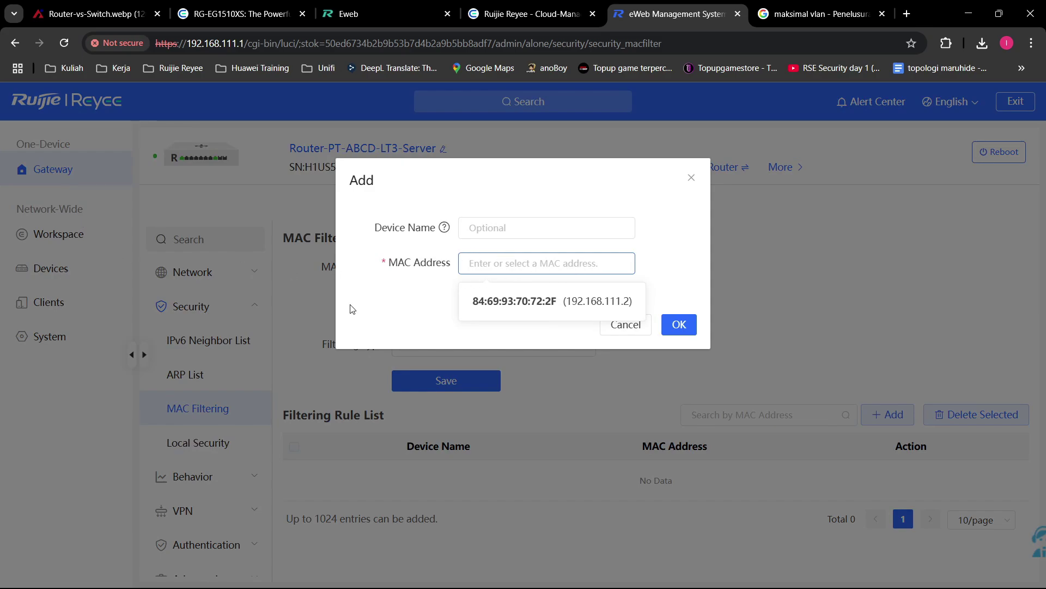
left_click(564, 302)
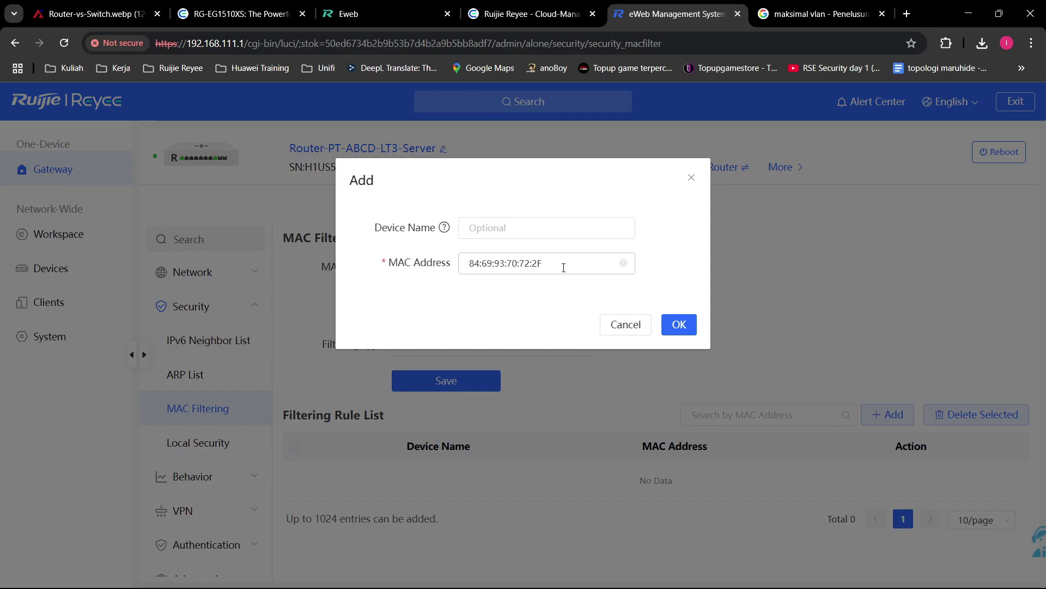
left_click(564, 267)
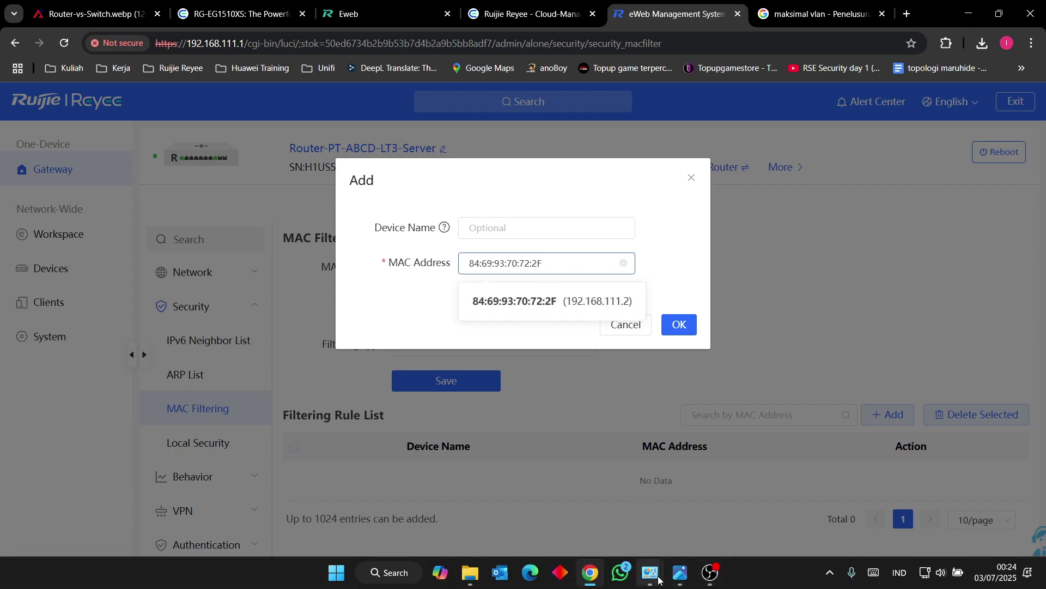
left_click(658, 581)
left_click(702, 508)
double_click(540, 205)
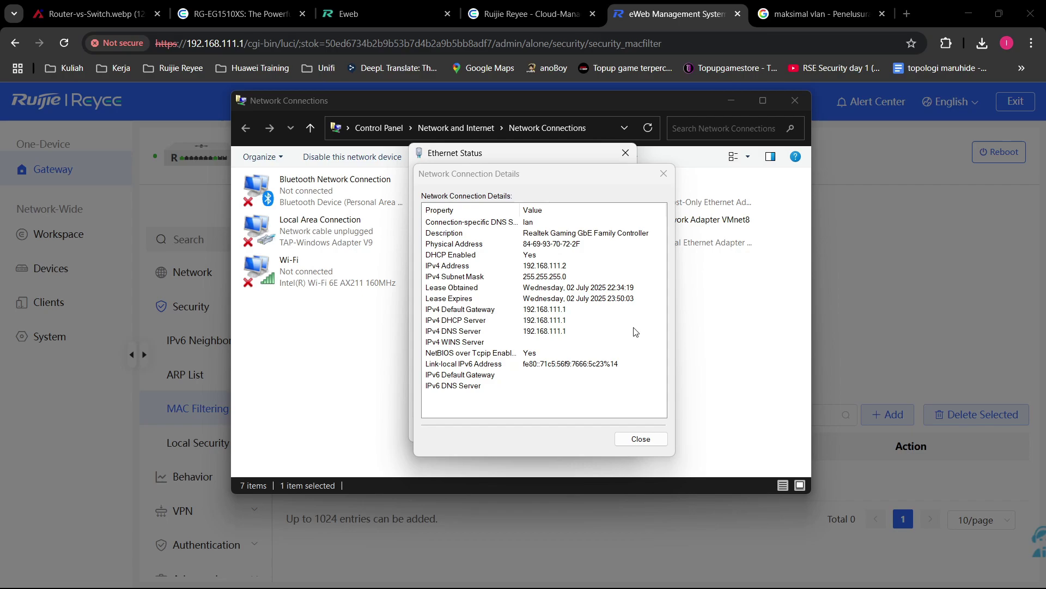
left_click(863, 267)
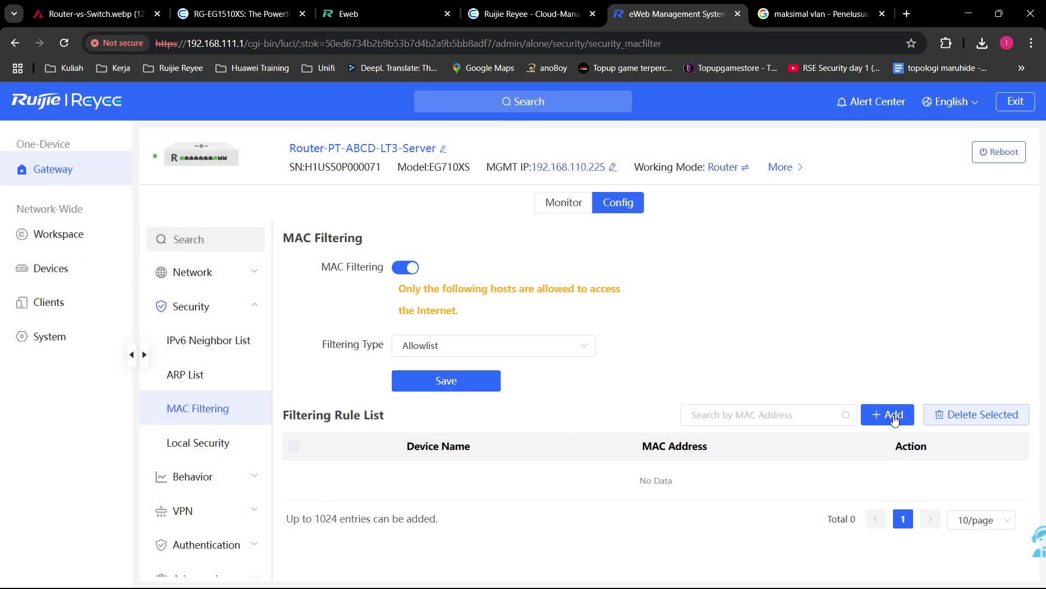
Step: Reopen the rule form, cancel it without adding a rule, and go to Local Security
left_click(889, 415)
left_click(567, 263)
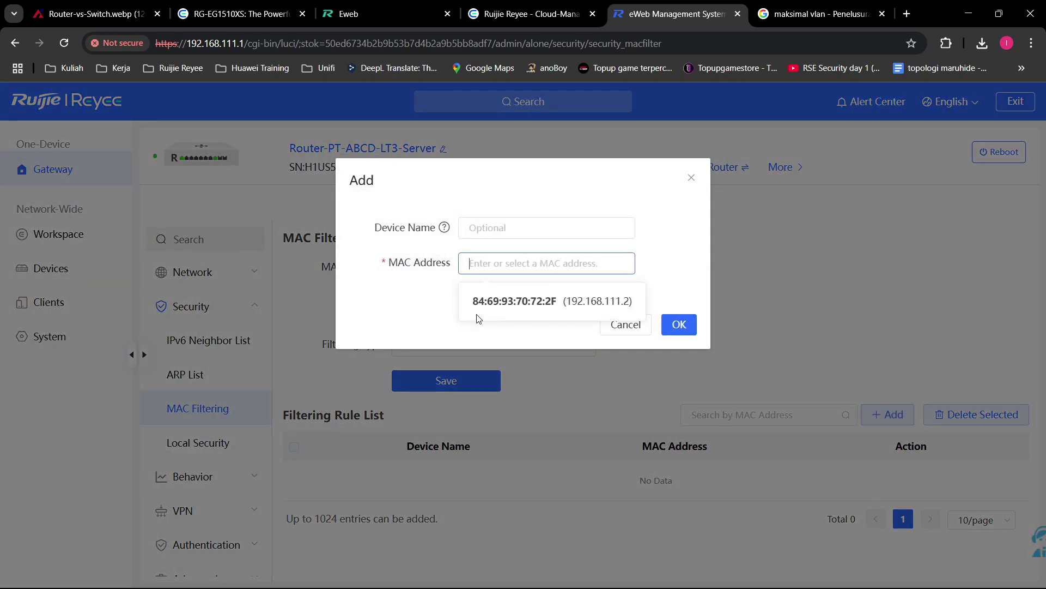
left_click(614, 324)
left_click(232, 442)
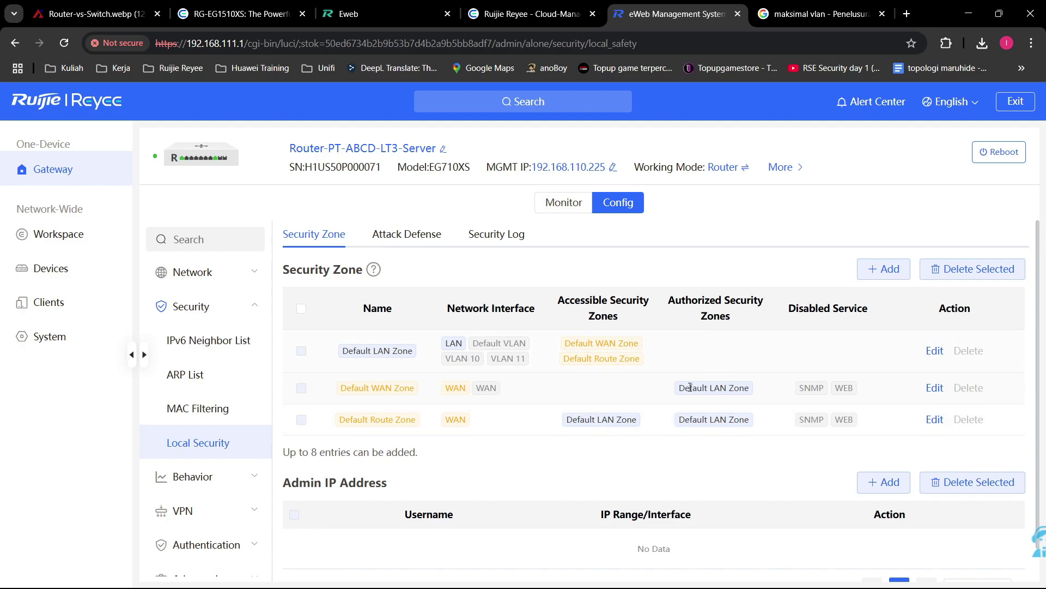
Step: Start a new security zone named LAN-TO-WAN
left_click(883, 269)
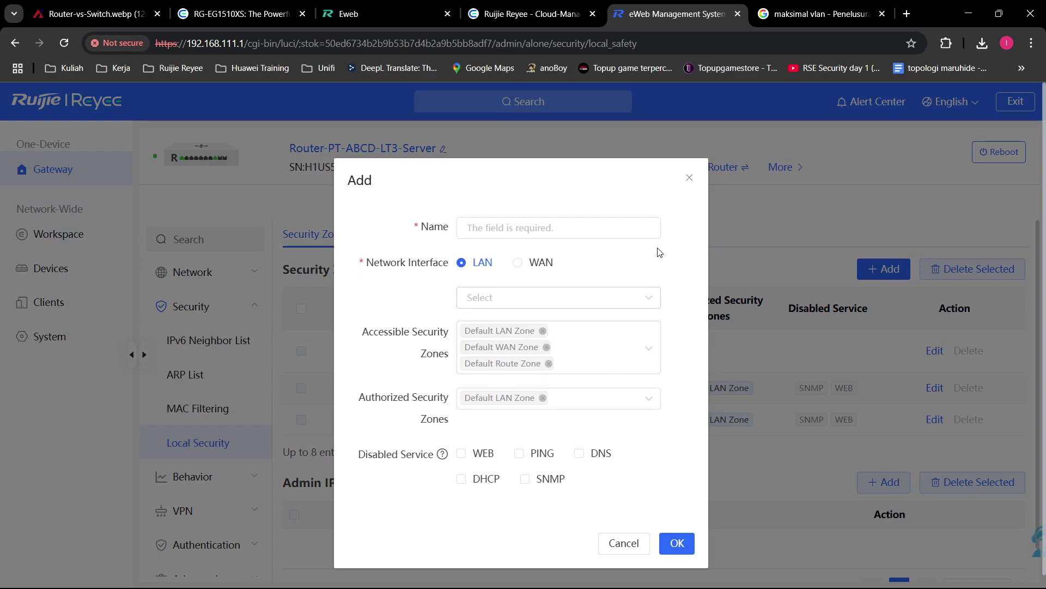
left_click(690, 177)
left_click(878, 272)
left_click(581, 225)
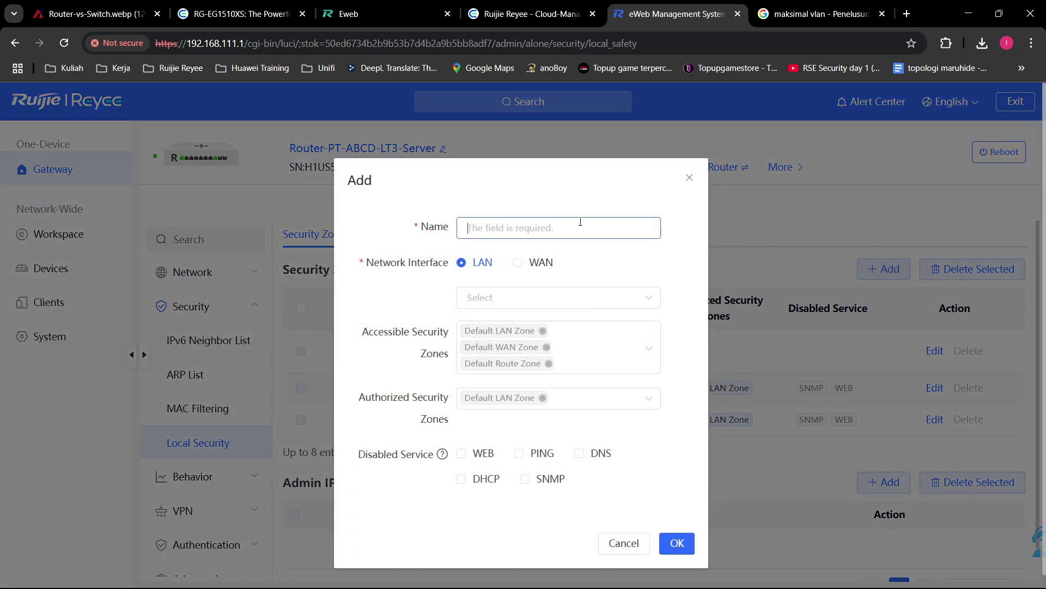
type("L")
type("AN-TO-w")
key("BackSpace")
type("WAN")
Step: Add the VLAN 10 and VLAN 11 interfaces to the LAN-TO-WAN zone
left_click(608, 307)
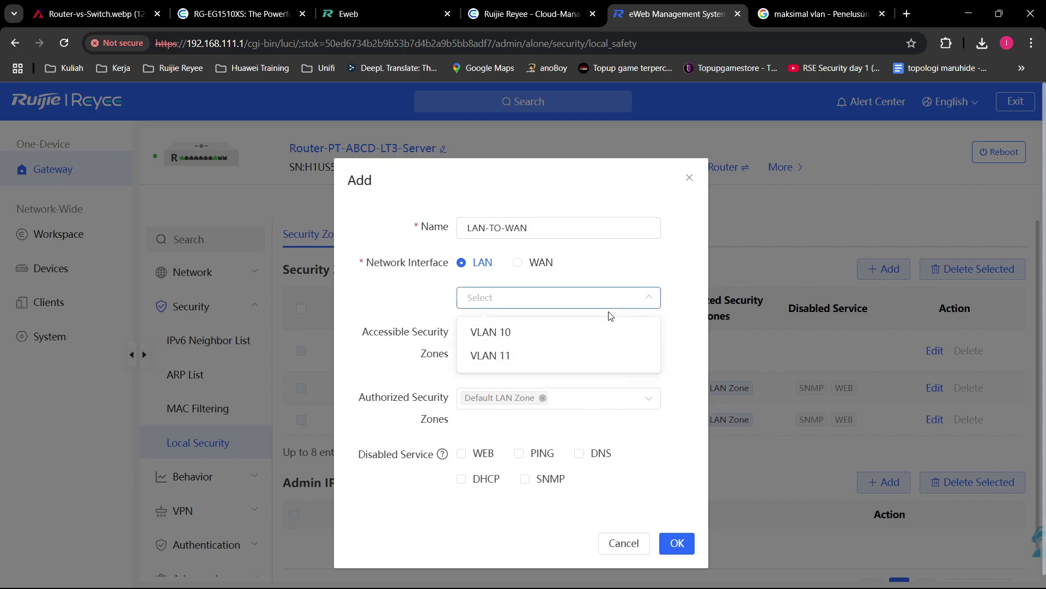
left_click(575, 332)
left_click(628, 296)
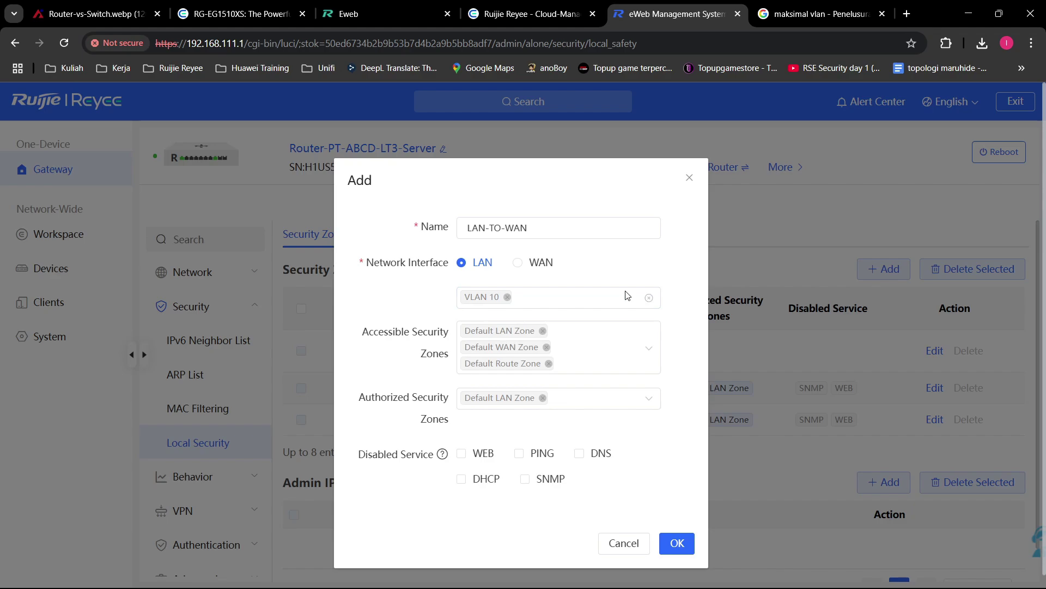
left_click(628, 295)
left_click(596, 299)
left_click(596, 299)
left_click(563, 357)
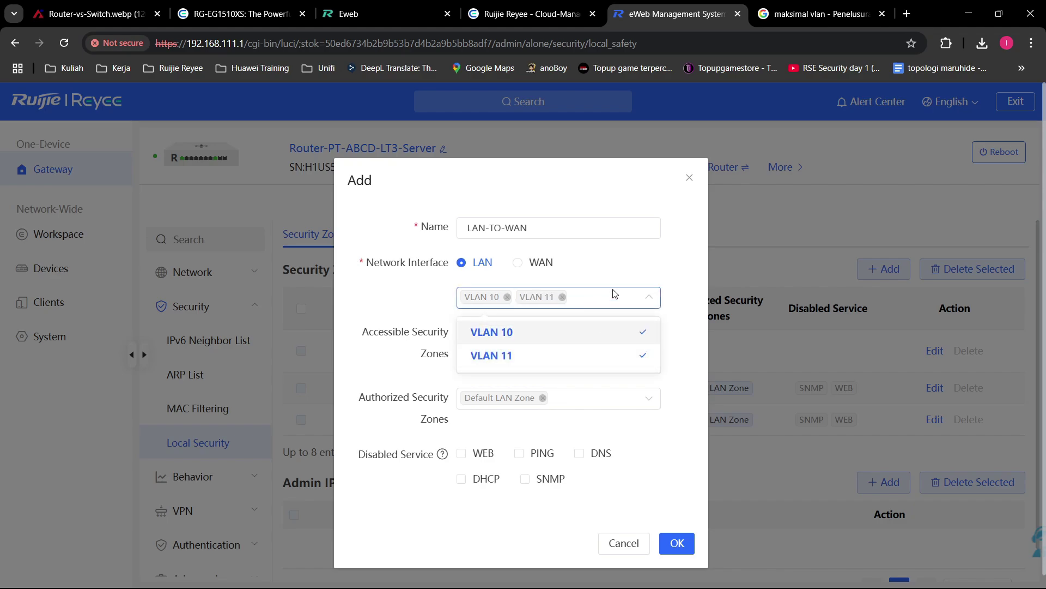
left_click(615, 294)
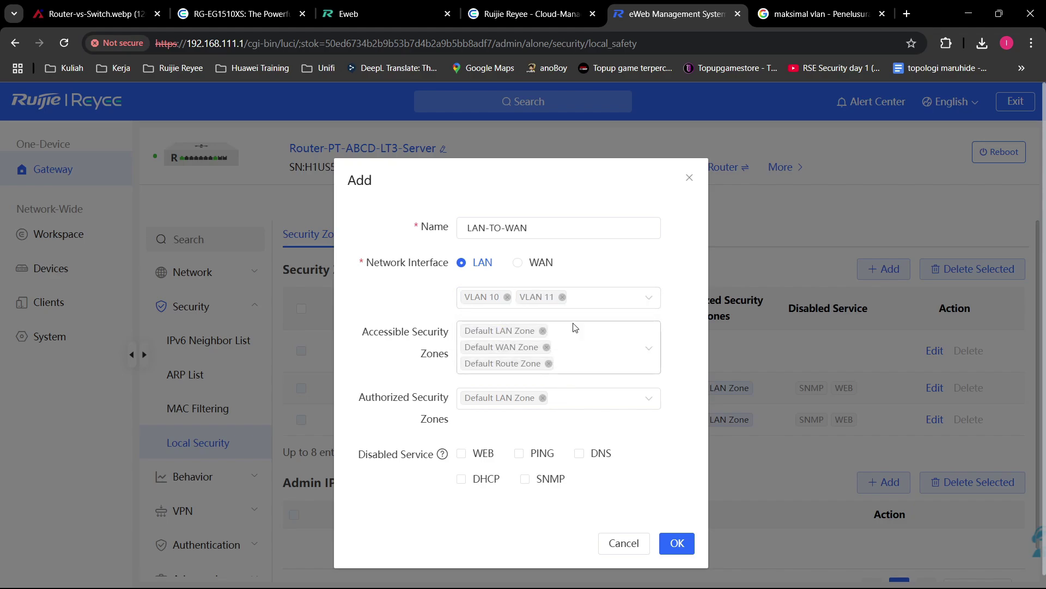
Step: Limit the zone's accessible zones to the Default WAN Zone only
left_click(599, 352)
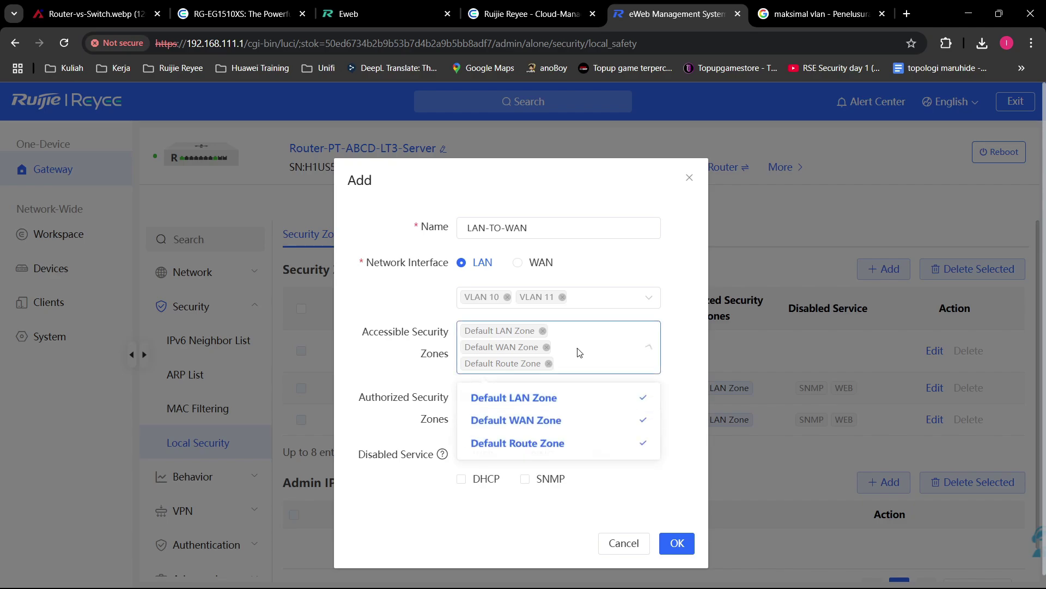
left_click(547, 347)
left_click(548, 346)
left_click(413, 322)
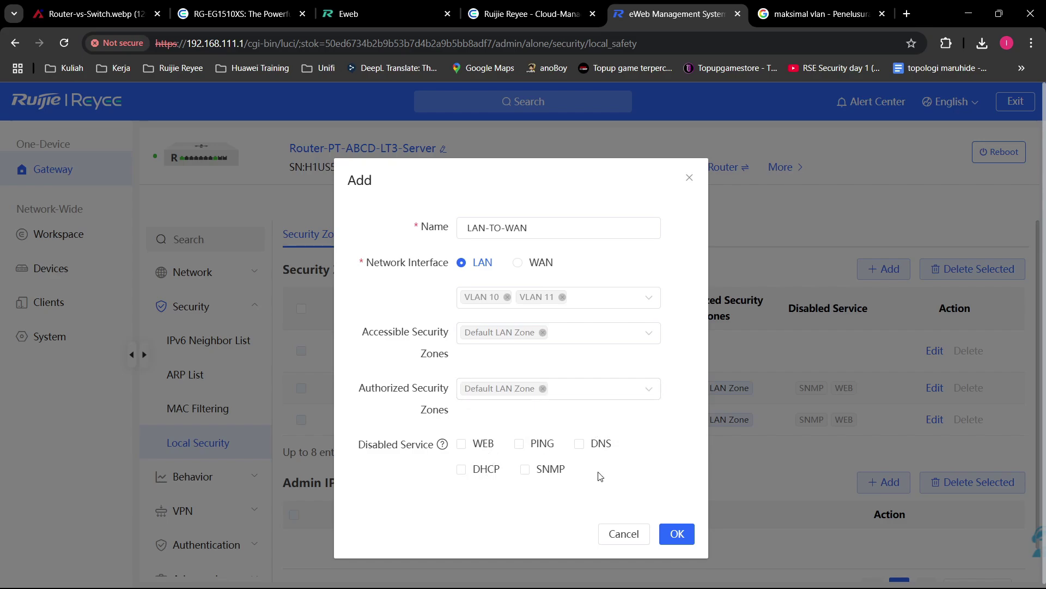
mouse_move(443, 445)
left_click(568, 336)
left_click(558, 391)
left_click(542, 330)
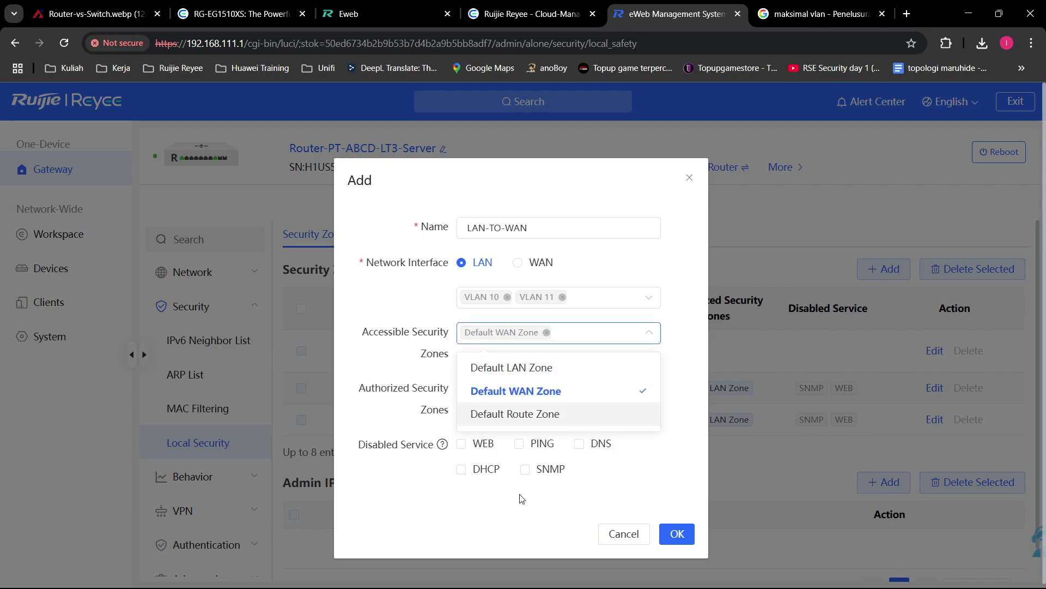
Step: Disable the WEB, PING and SNMP services, then discard the zone without saving
left_click(485, 469)
left_click(477, 444)
left_click(538, 443)
left_click(550, 471)
left_click(596, 446)
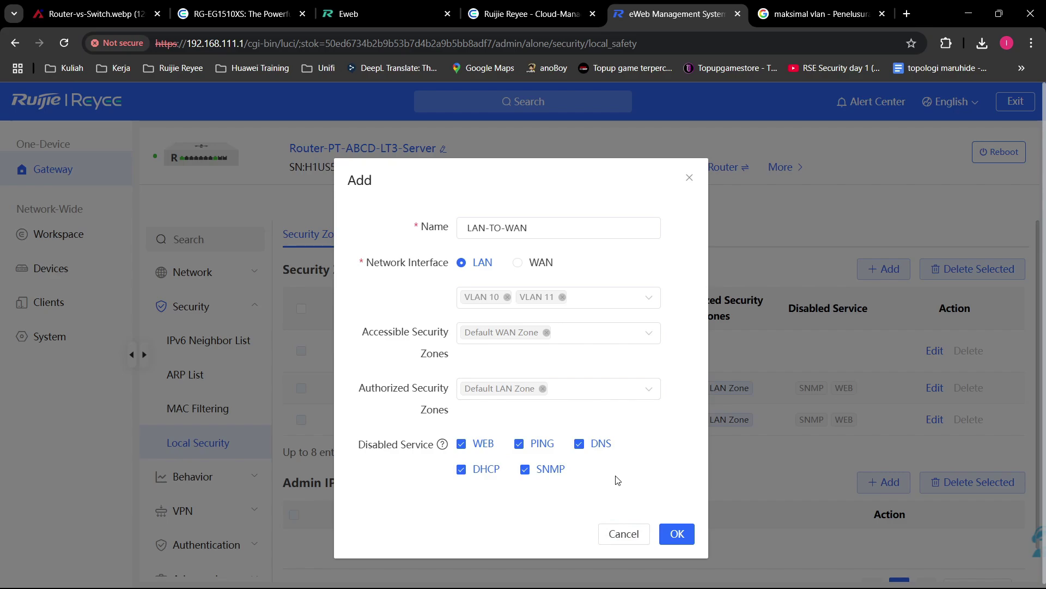
left_click(471, 472)
left_click(604, 446)
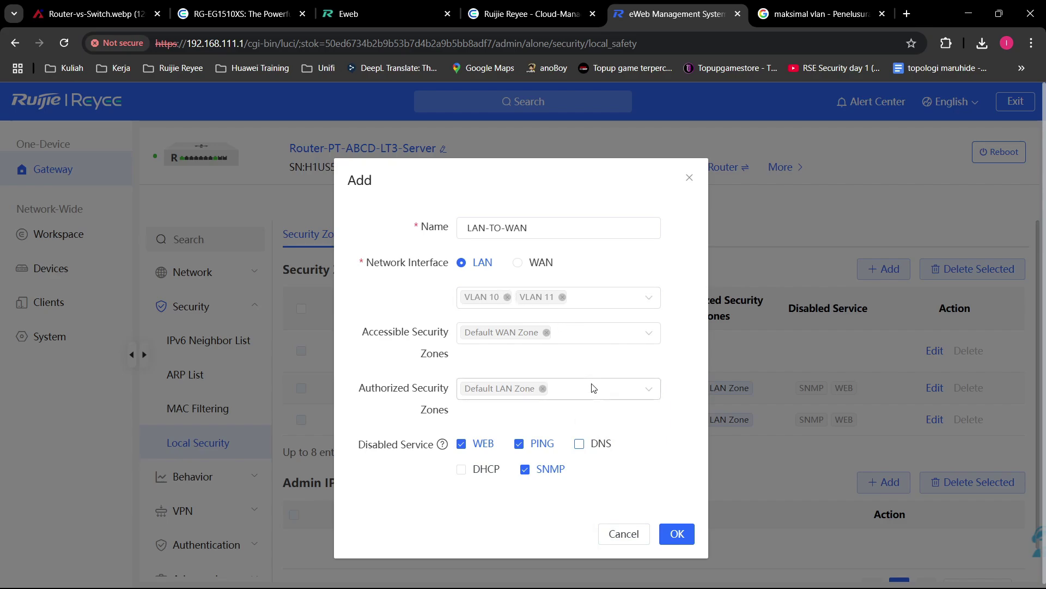
left_click(623, 535)
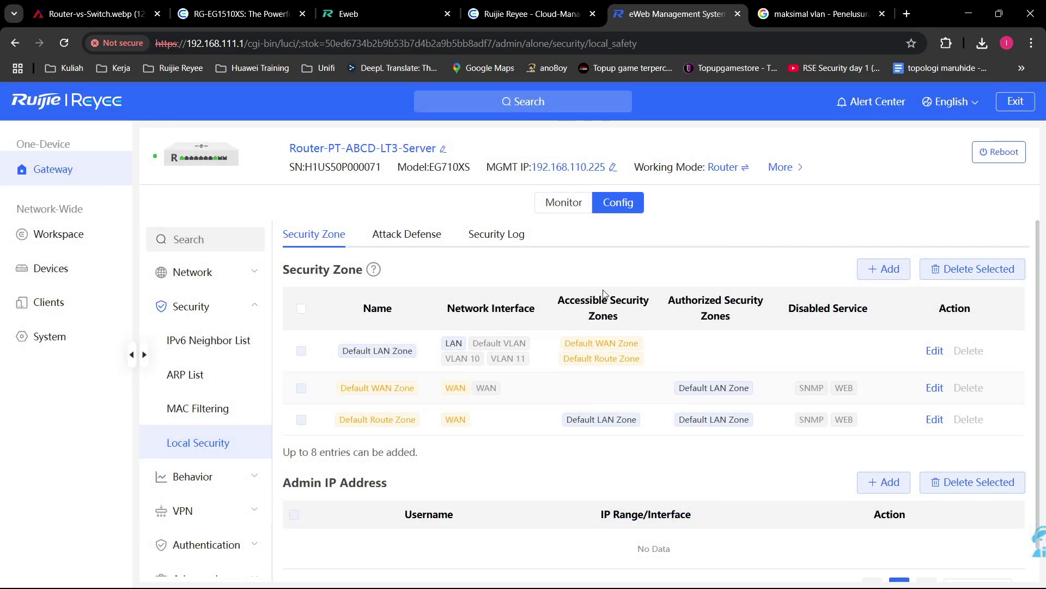
Step: Enable anti UDP, ICMP, ARP, other TCP and other packet flood protection
left_click(412, 234)
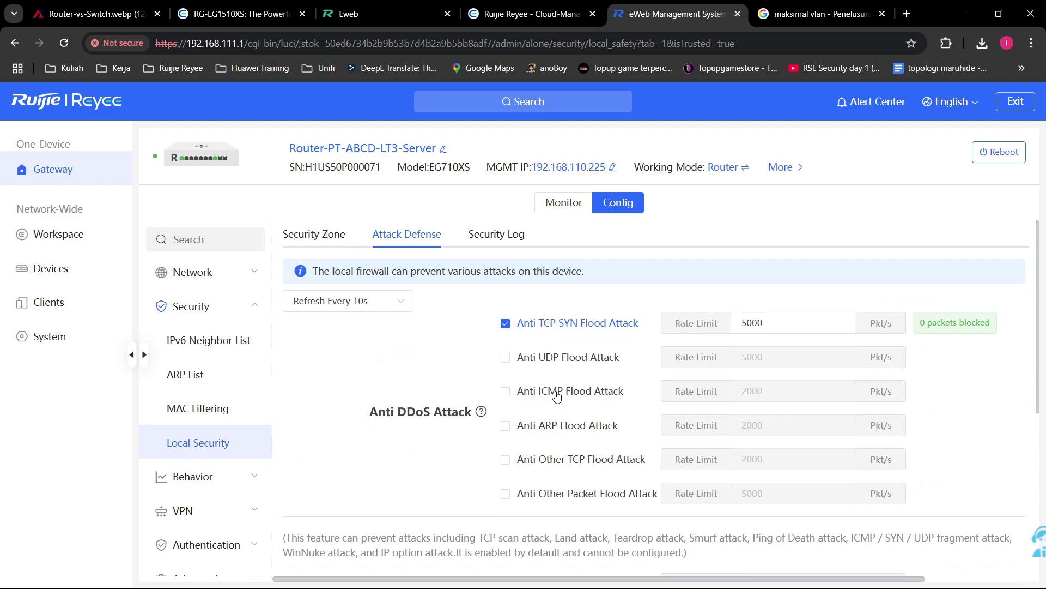
scroll(556, 387, "down", 1)
scroll(557, 387, "up", 2)
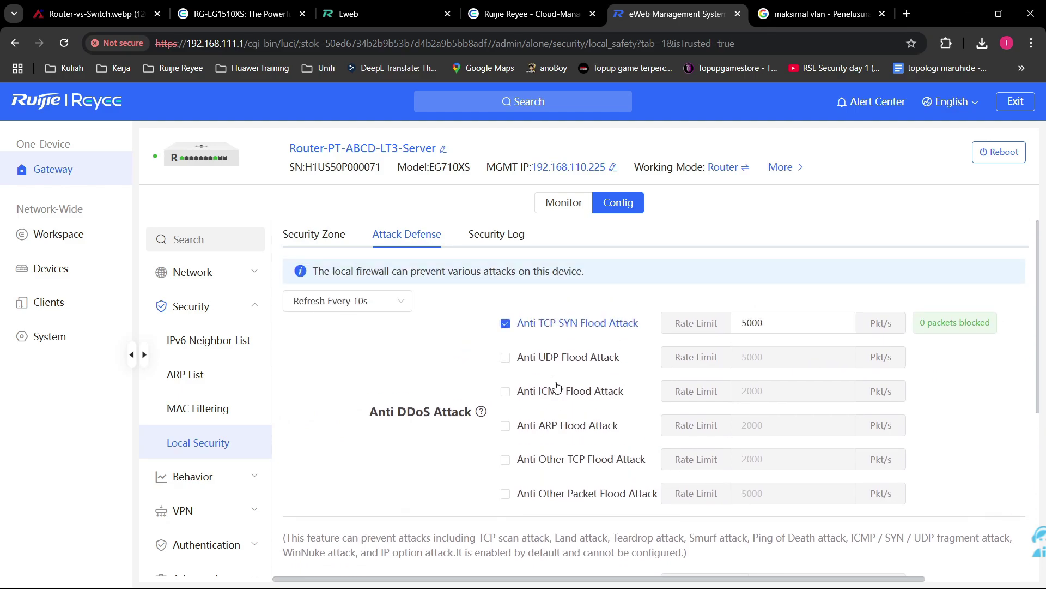
left_click(569, 357)
left_click(570, 391)
left_click(573, 425)
left_click(579, 459)
left_click(587, 493)
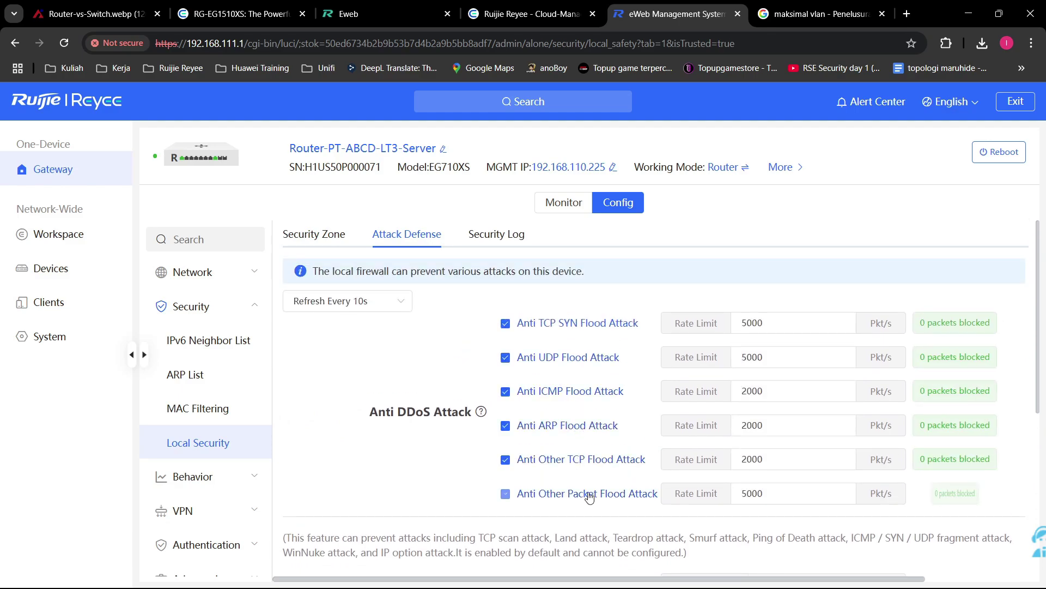
Step: Enable anti large ping, anti Fraggle, and the ICMP and IP protocol validity checks
scroll(584, 493, "down", 4)
scroll(573, 392, "up", 1)
left_click(570, 381)
left_click(560, 416)
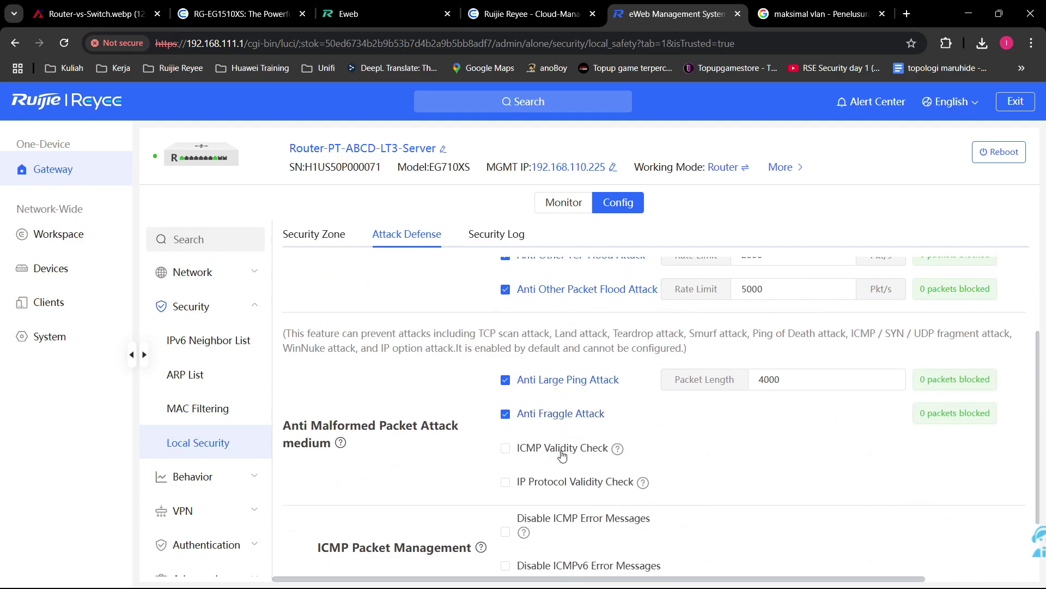
left_click(562, 448)
left_click(565, 481)
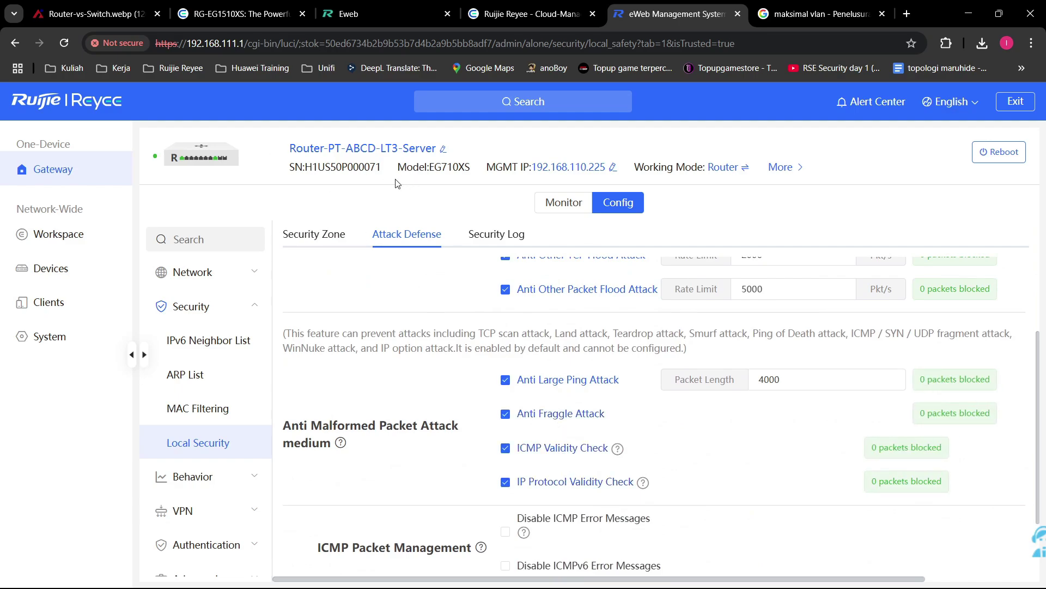
Step: Block ICMP/ICMPv6 error messages for four ICMPv6 types and enable anti session attack protection
scroll(545, 327, "down", 2)
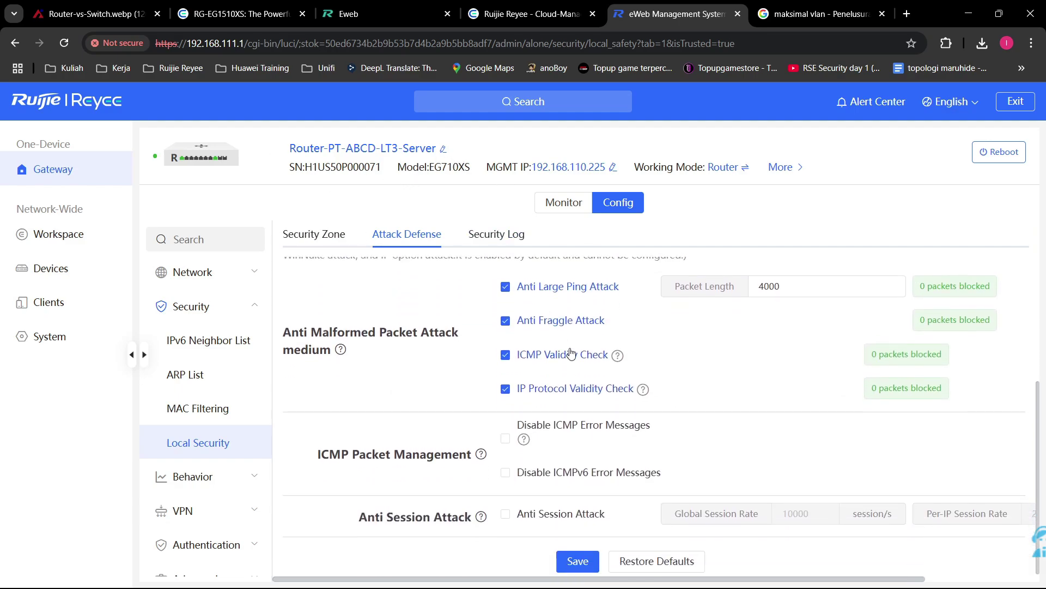
left_click(567, 428)
left_click(565, 469)
left_click(562, 528)
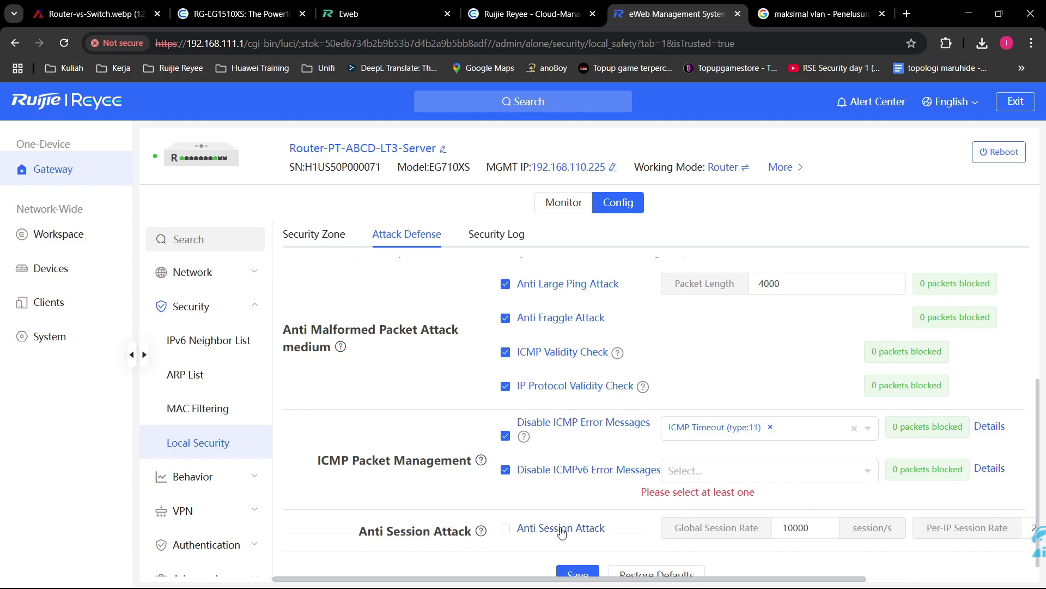
left_click(730, 472)
left_click(672, 394)
left_click(671, 411)
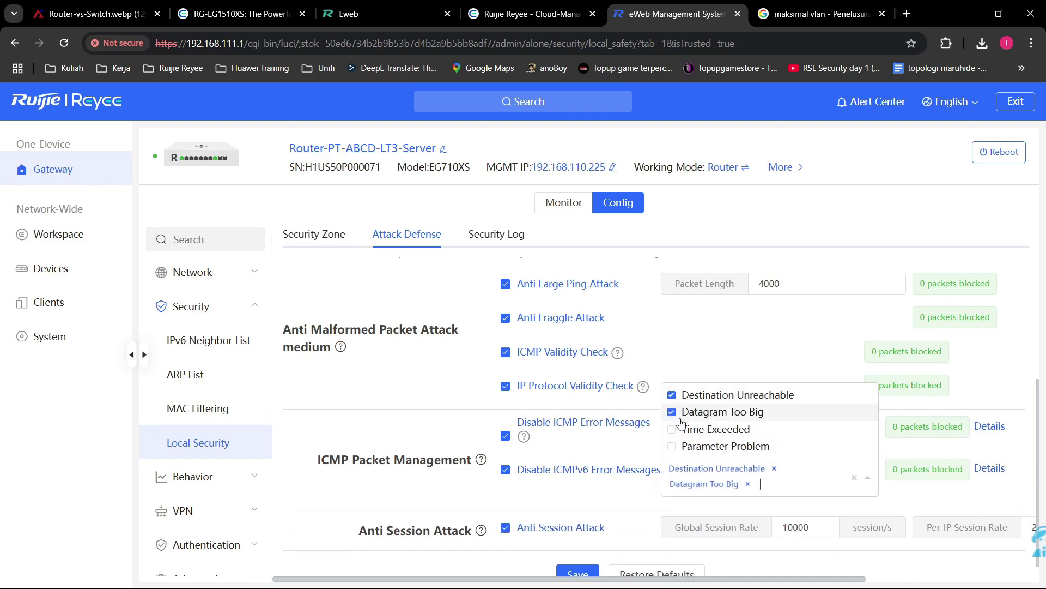
left_click(672, 429)
left_click(672, 446)
left_click(405, 441)
Step: Review the settings, keeping anti UDP flood on, and view the Security Log
scroll(600, 441, "down", 1)
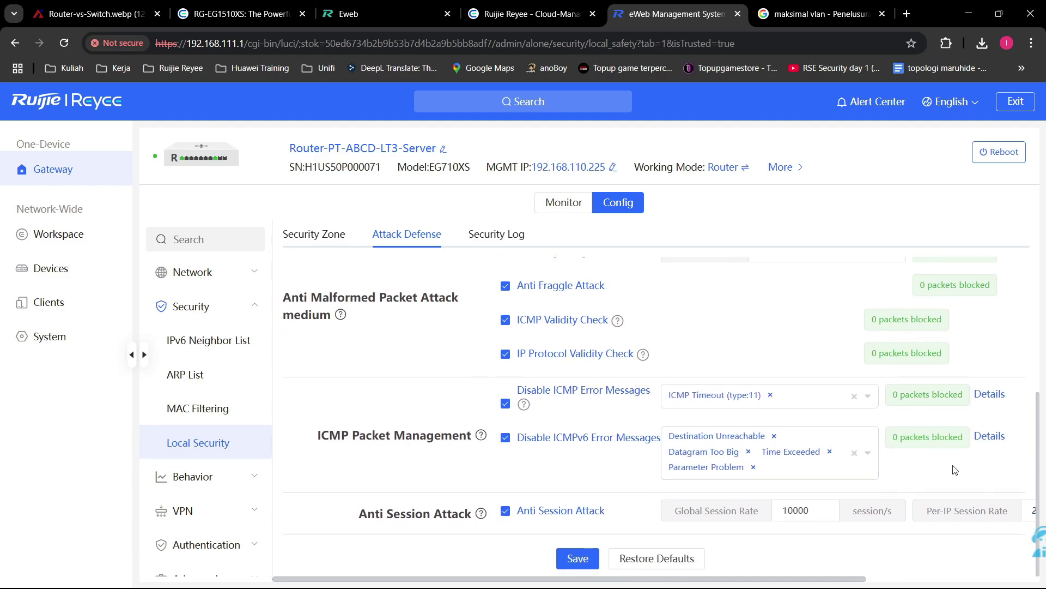
scroll(812, 518, "up", 5)
scroll(807, 513, "down", 5)
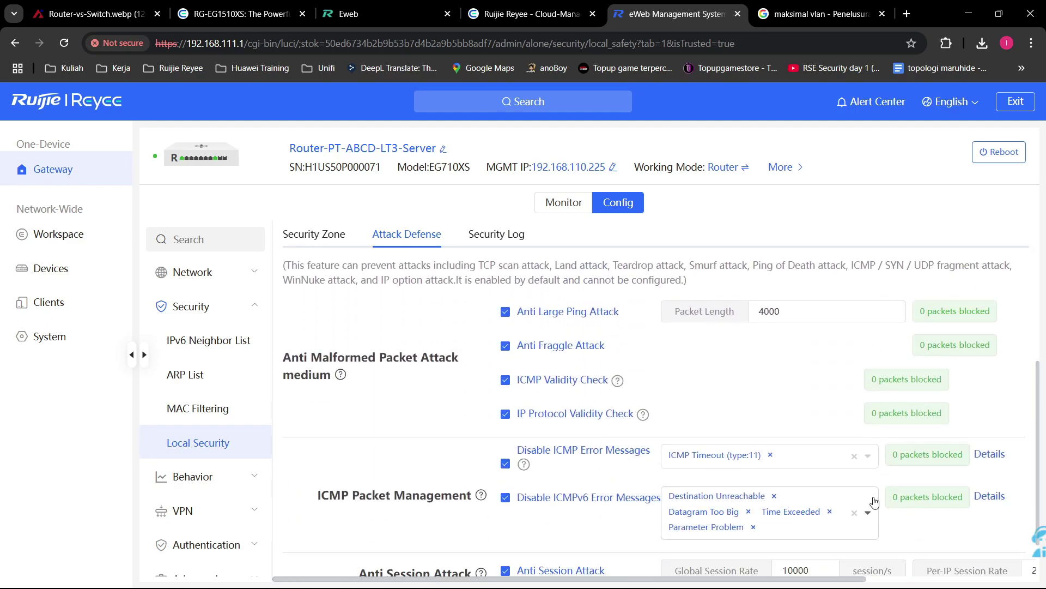
scroll(874, 502, "down", 1)
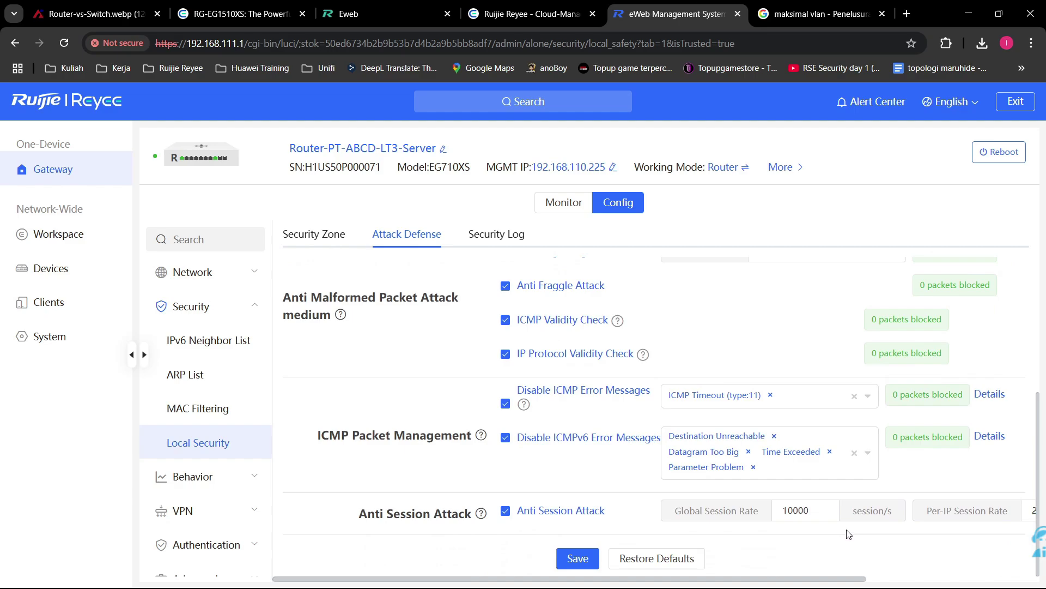
scroll(842, 523, "up", 5)
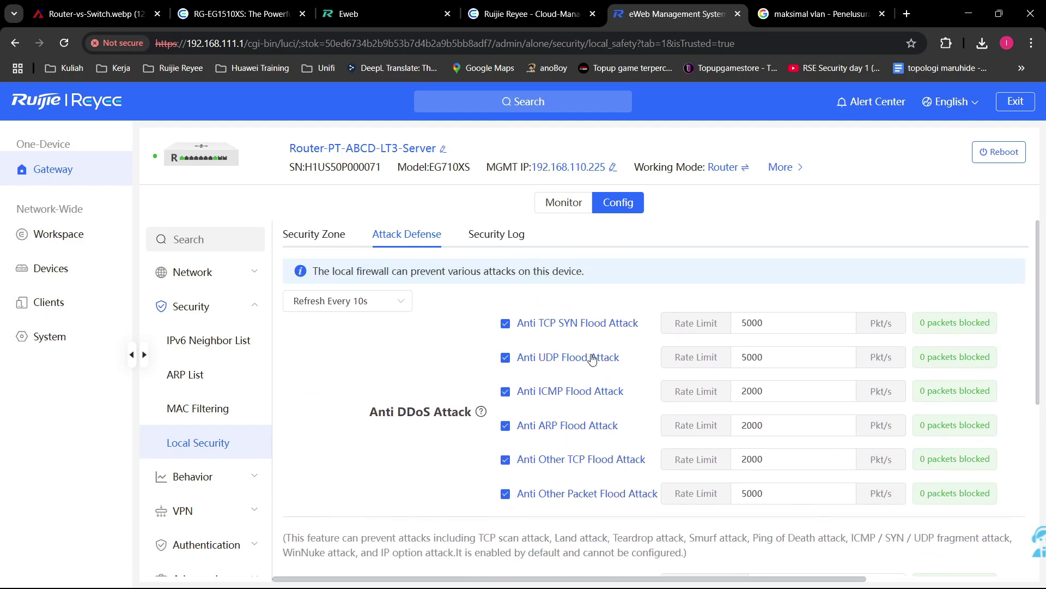
left_click(591, 361)
left_click(562, 360)
double_click(439, 412)
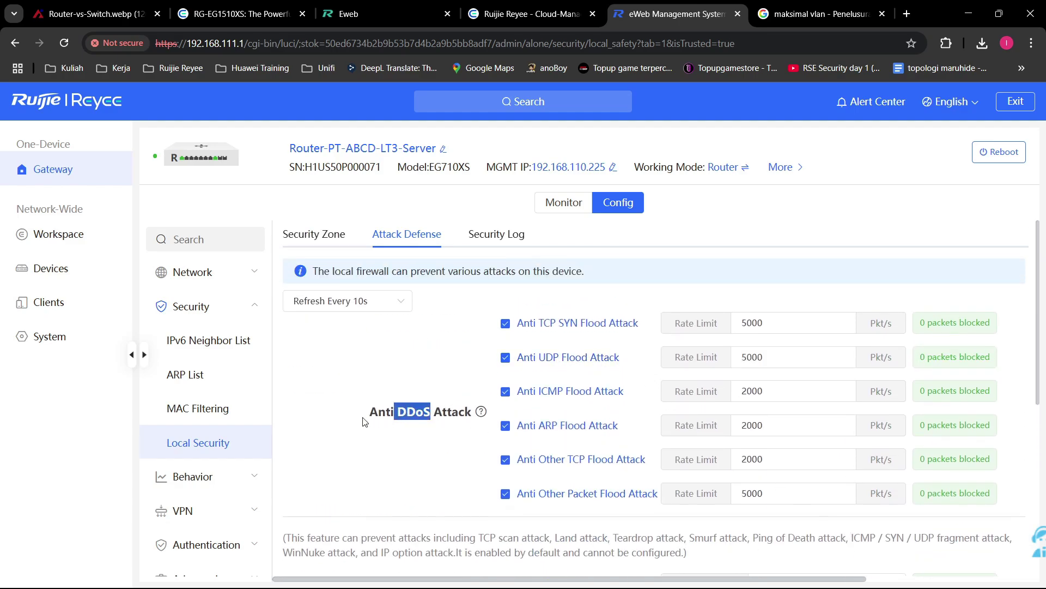
left_click_drag(439, 413, 404, 430)
left_click(439, 436)
scroll(434, 446, "down", 5)
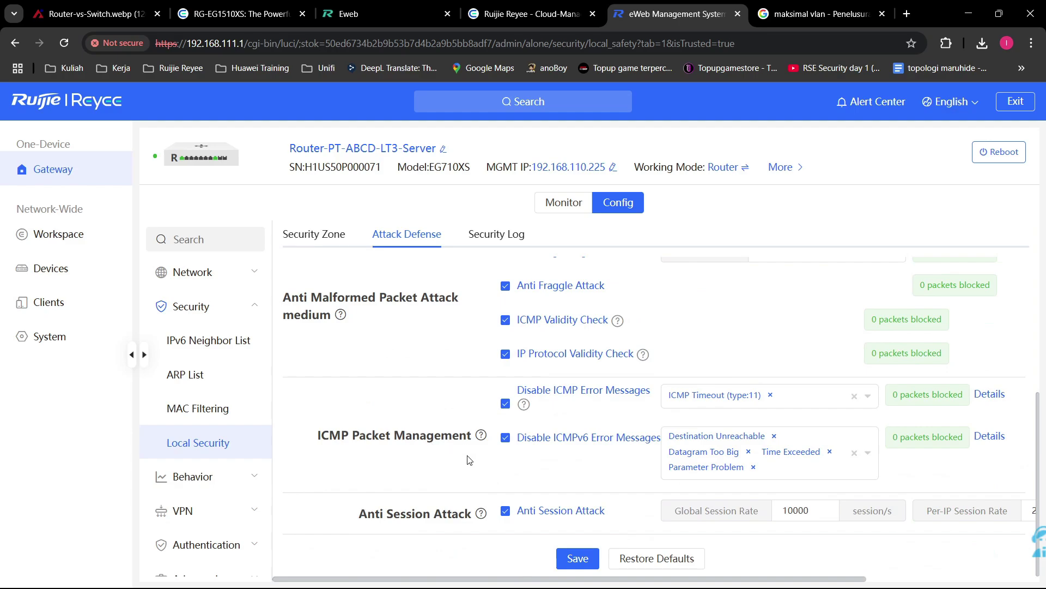
left_click(478, 243)
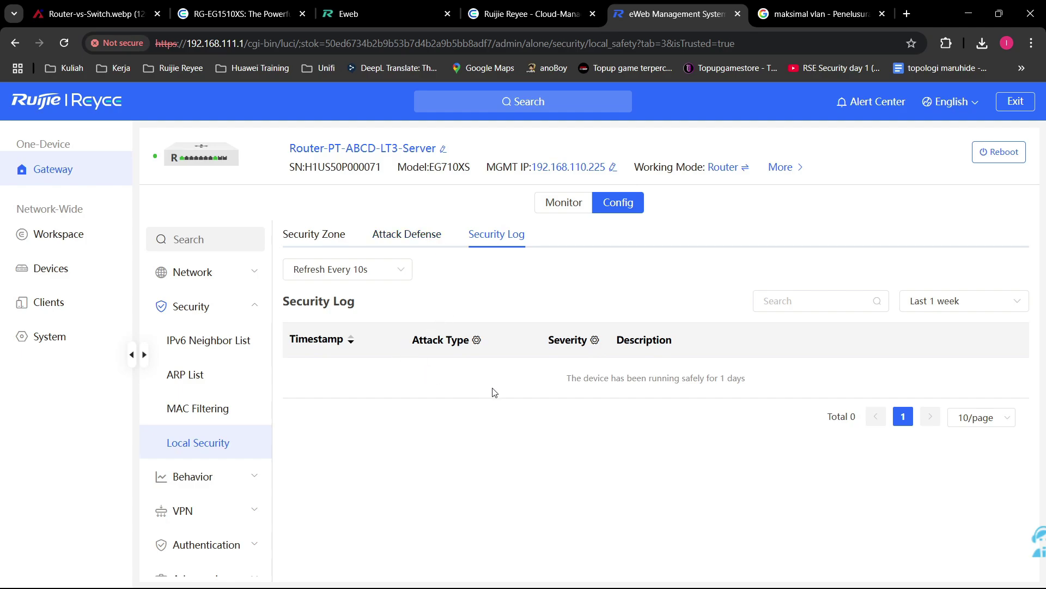
Step: Check the Security Log's attack type filter and briefly revisit Attack Defense
left_click(477, 340)
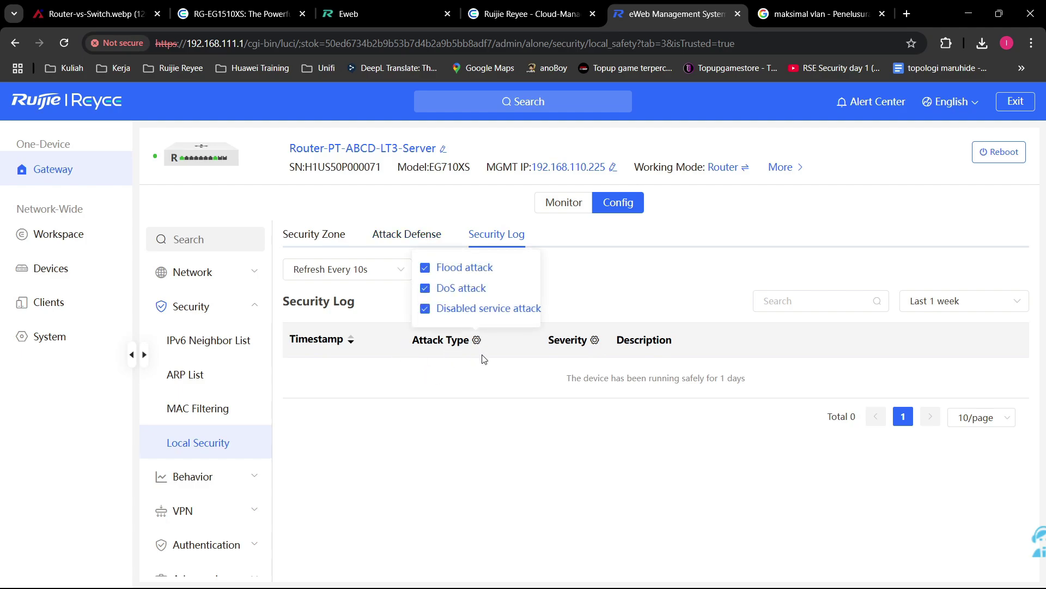
left_click(482, 359)
left_click(409, 234)
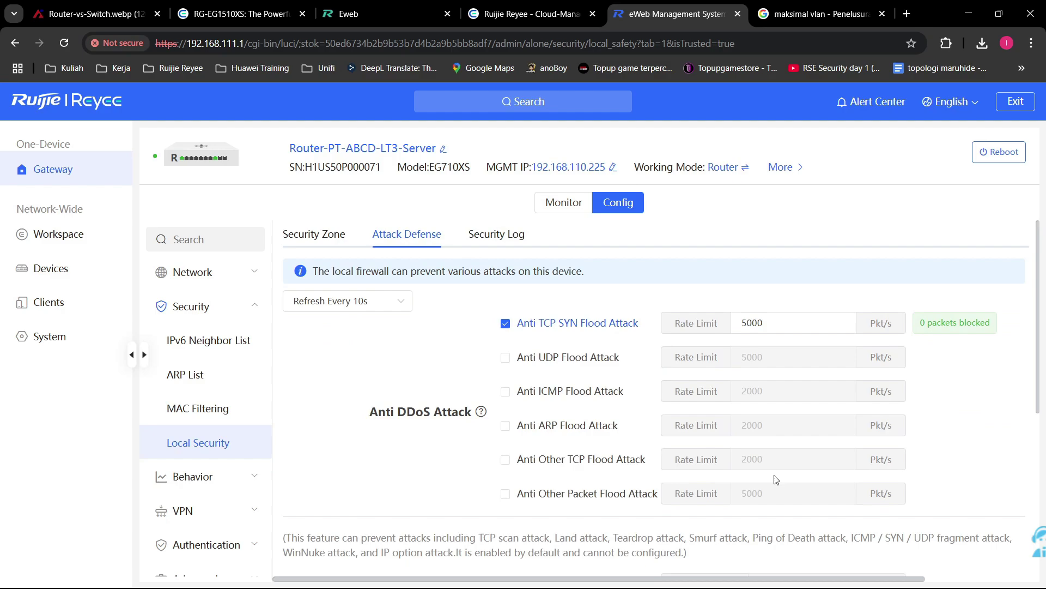
left_click(512, 244)
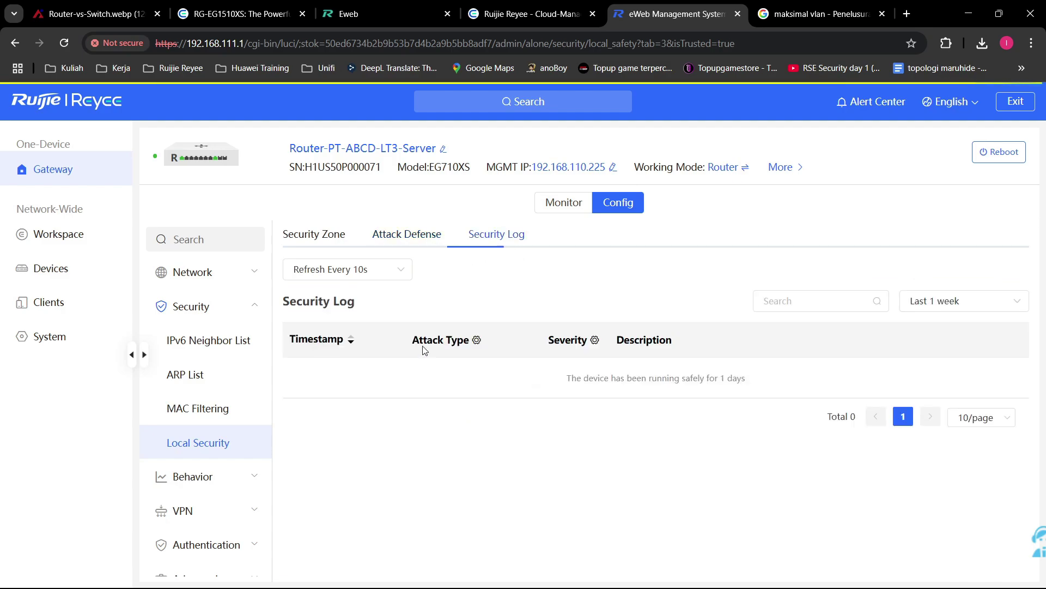
Step: Go to Behavior > App Block and show the Custom Application Group tab
left_click(209, 493)
left_click(248, 339)
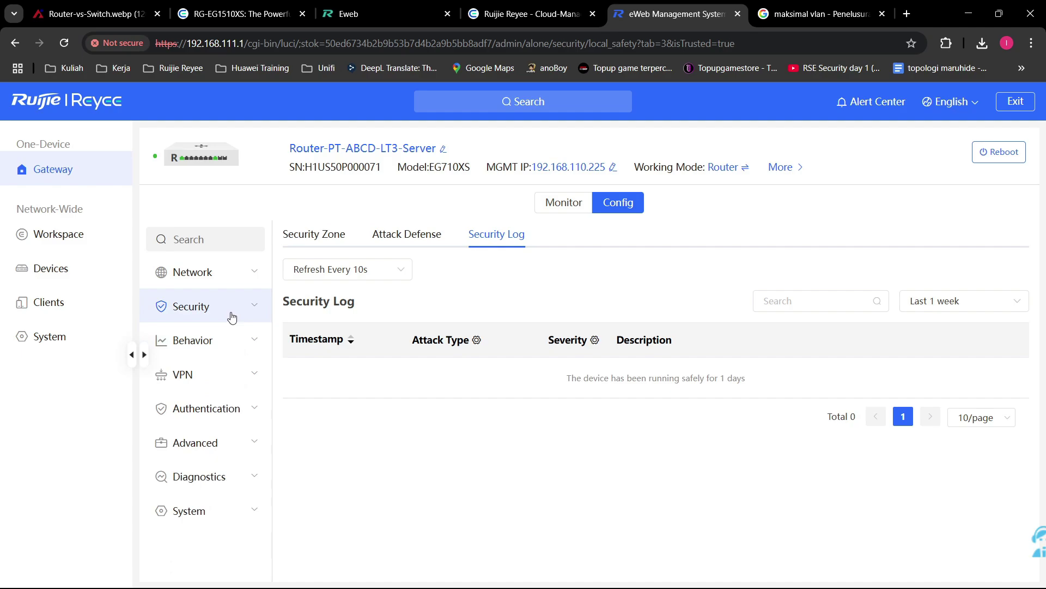
left_click(238, 348)
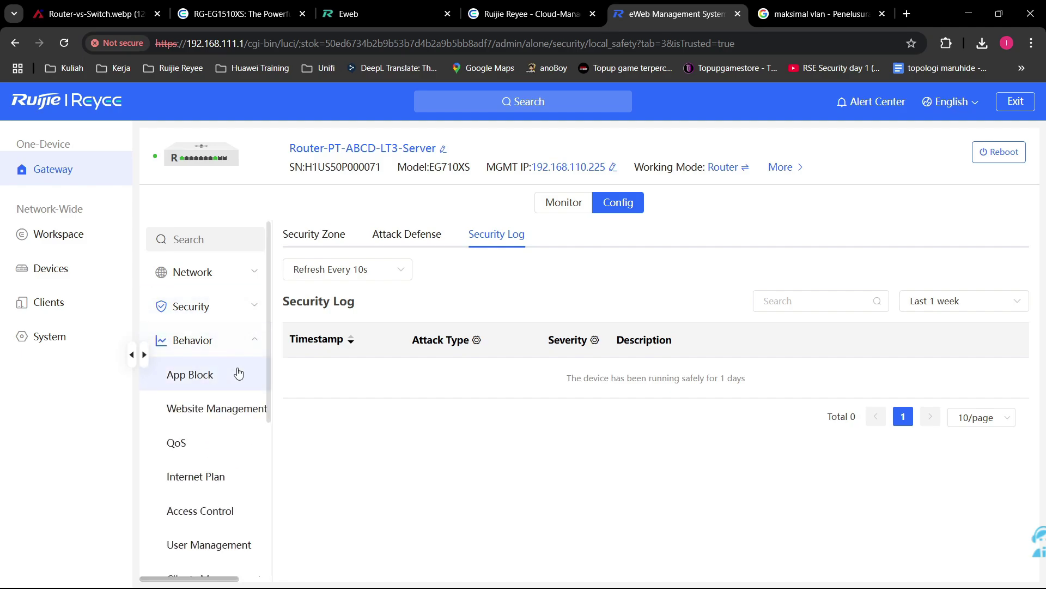
left_click(238, 374)
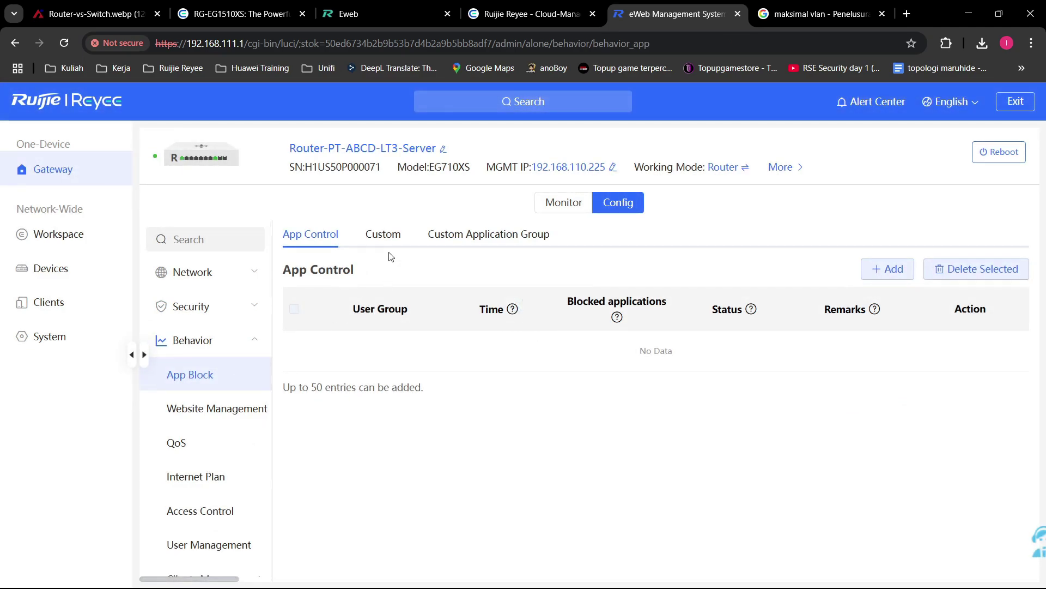
left_click(462, 235)
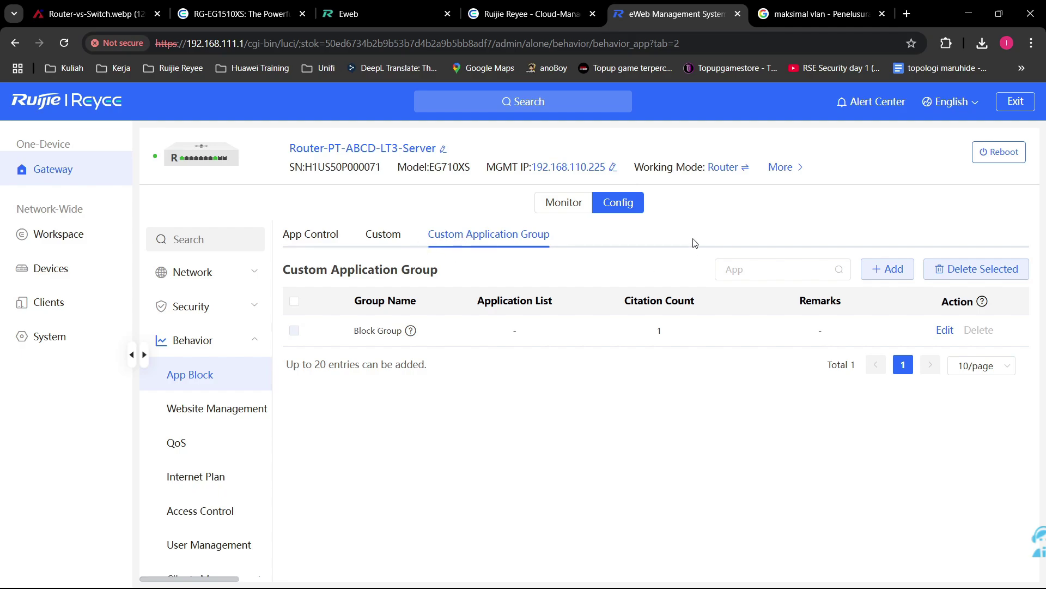
Step: Start application group GrupA with YouTube, Facebook and FacebookWebmail
left_click(892, 272)
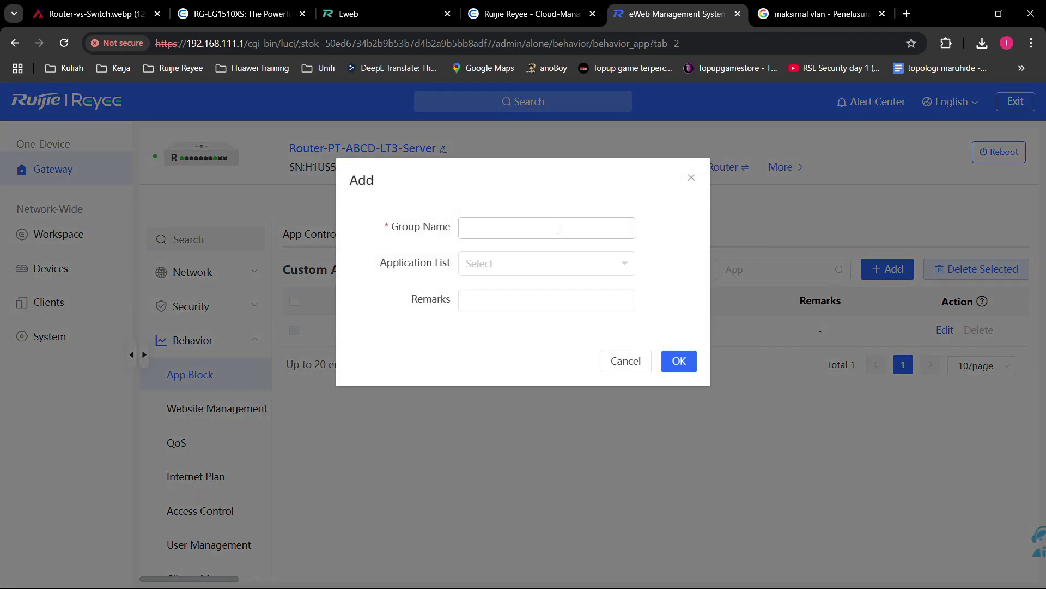
left_click(558, 228)
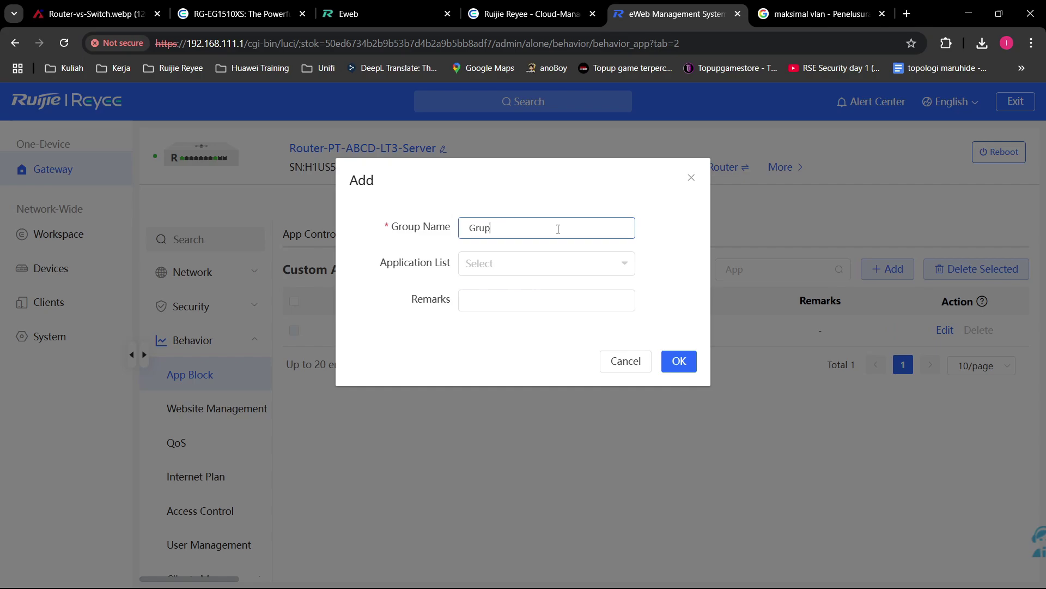
left_click(553, 262)
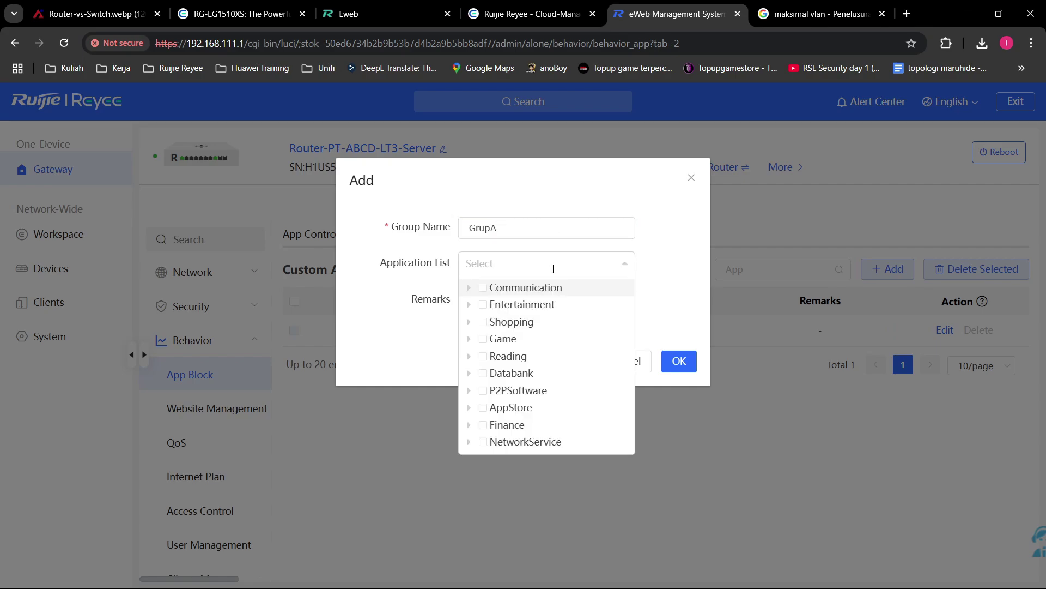
type("youtube")
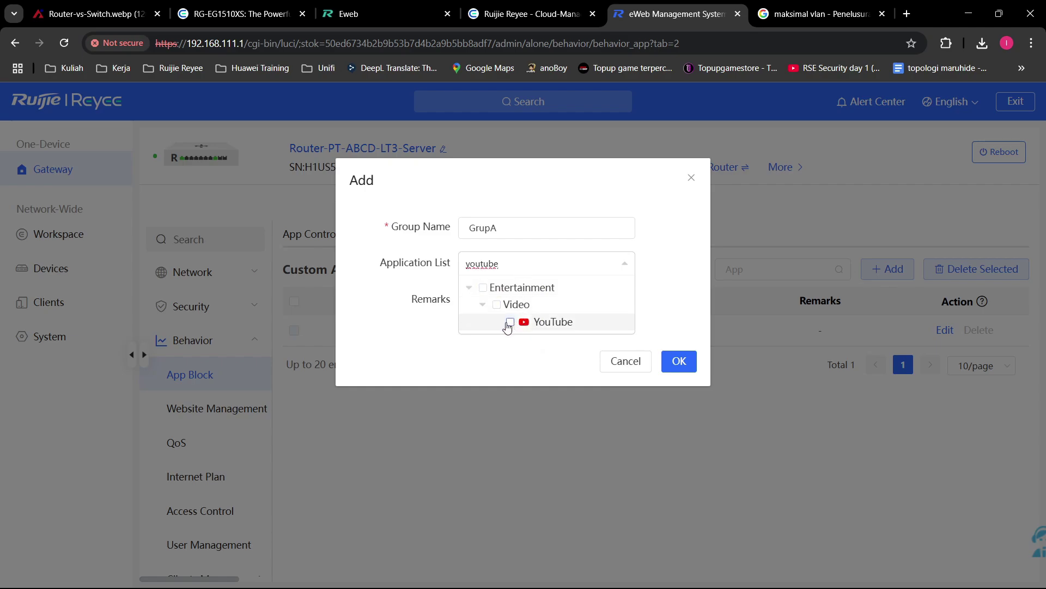
left_click(510, 322)
key("BackSpace")
key("BackSpace")
key("BackSpace")
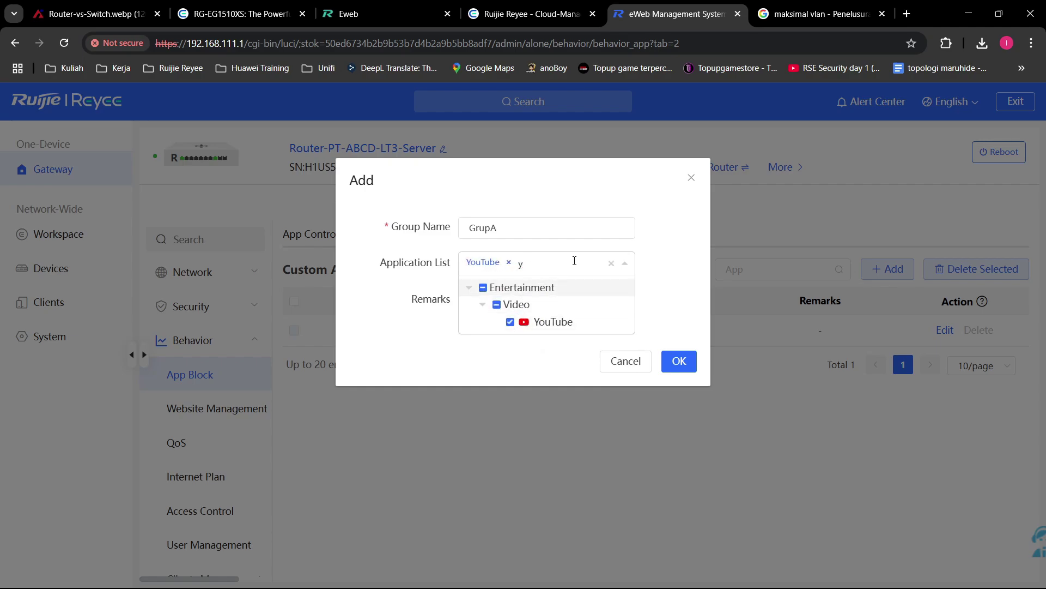
type("face")
left_click(511, 336)
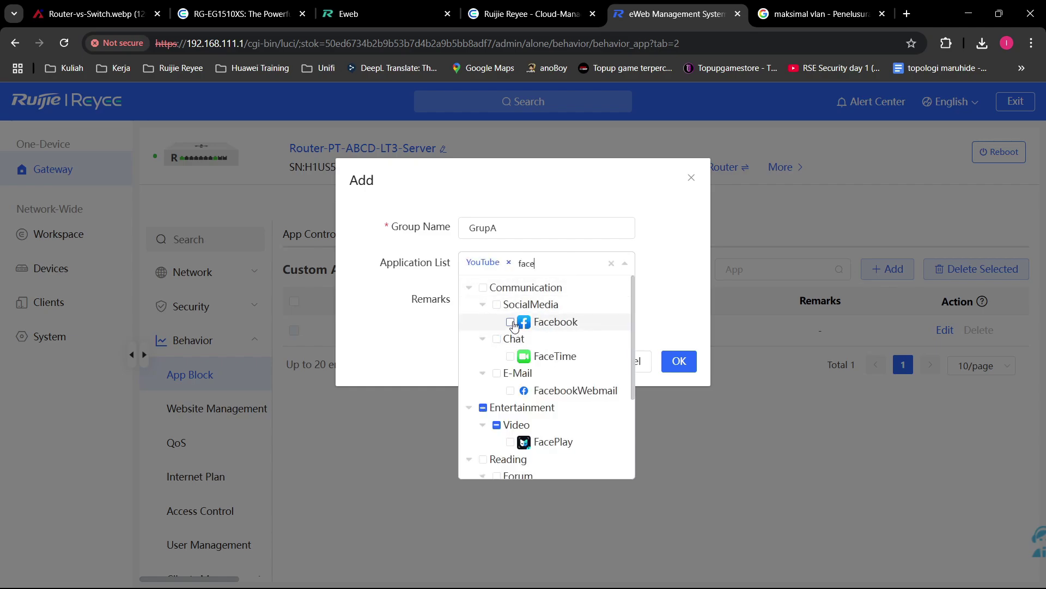
left_click(510, 404)
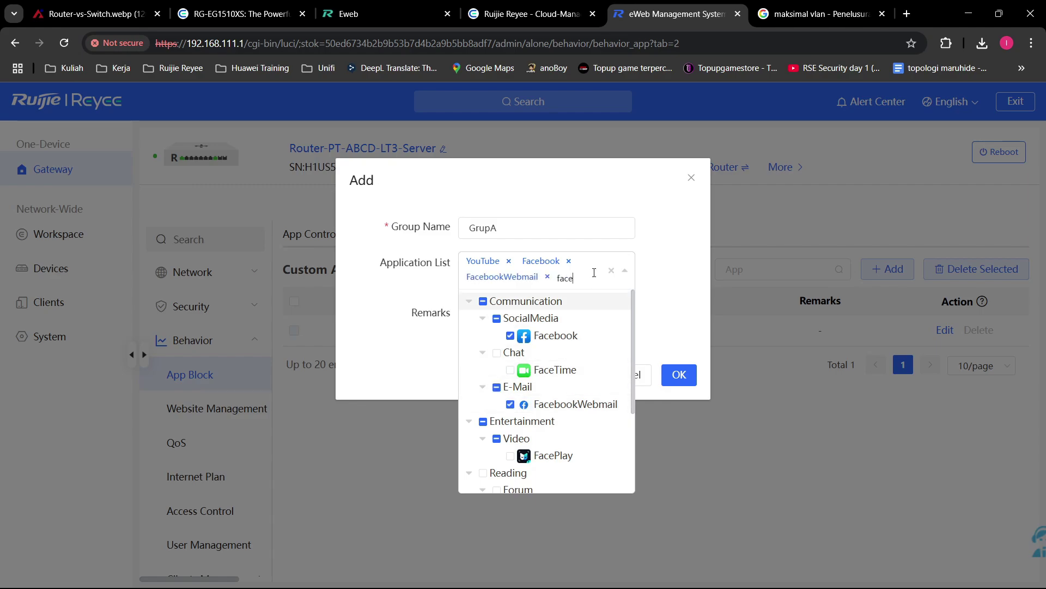
Step: Add Instagram, save GrupA, and show the Custom applications list
key("BackSpace")
key("BackSpace")
key("BackSpace")
key("BackSpace")
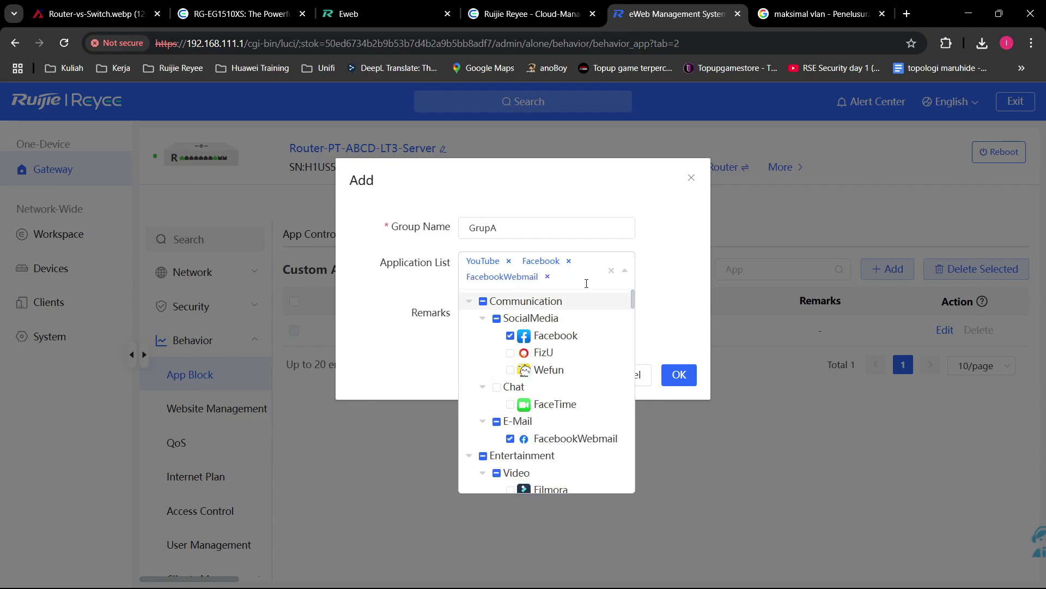
type("insa")
key("BackSpace")
key("BackSpace")
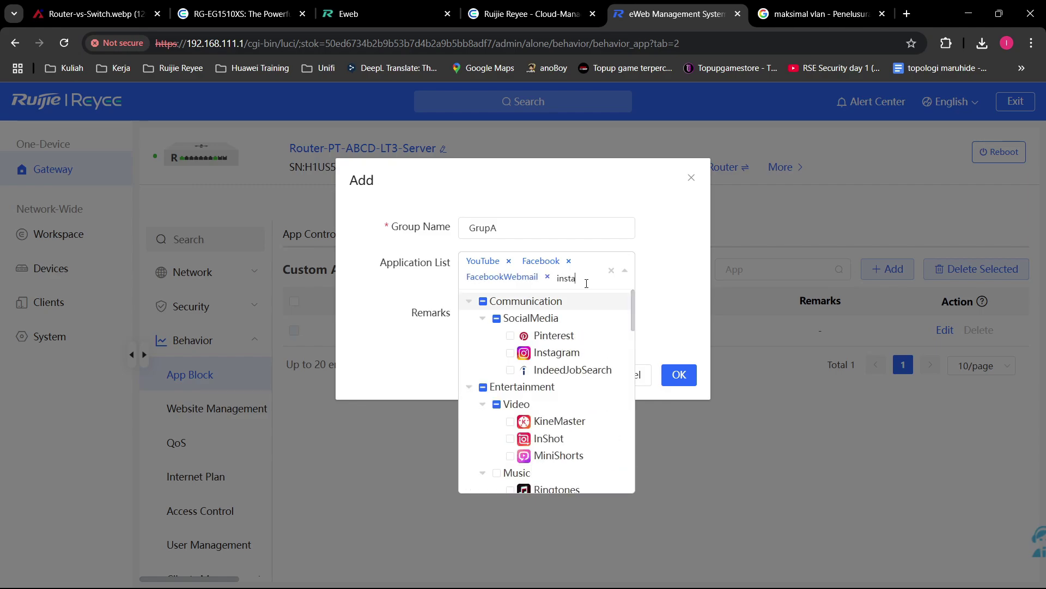
type("sta")
left_click(524, 343)
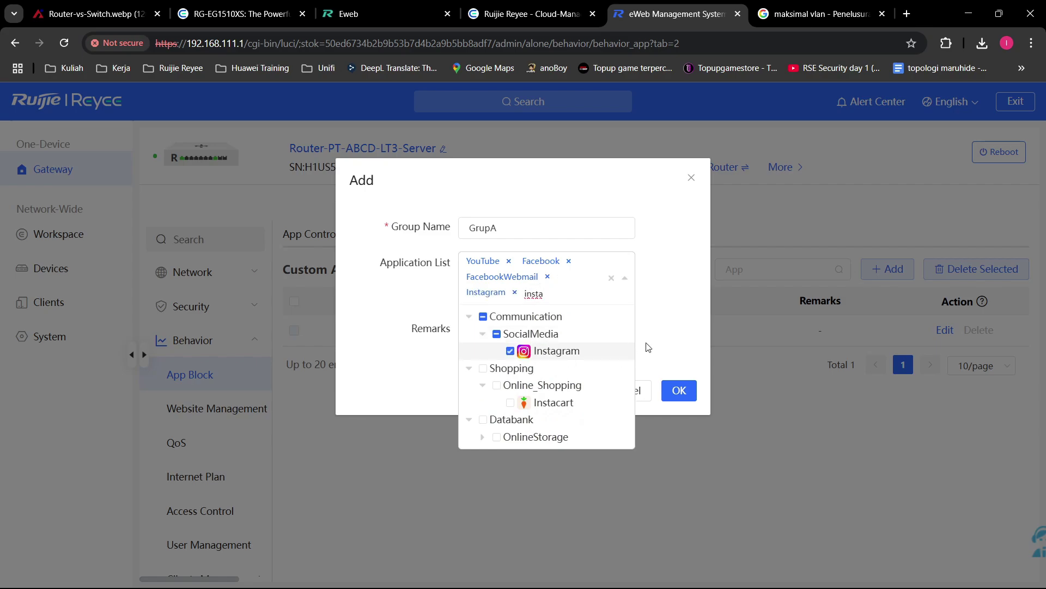
left_click(675, 312)
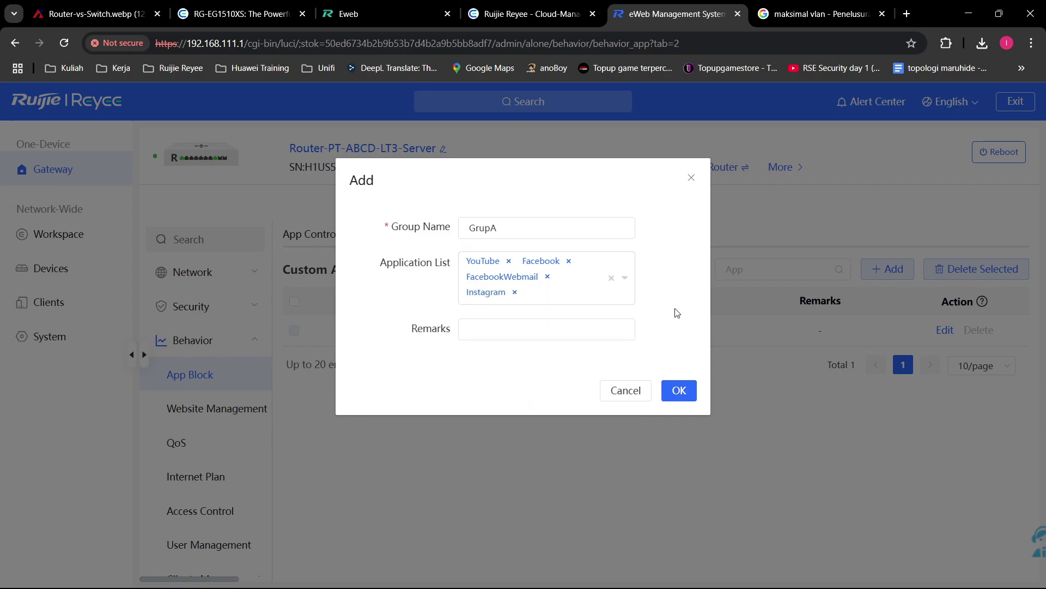
left_click(678, 391)
left_click(383, 234)
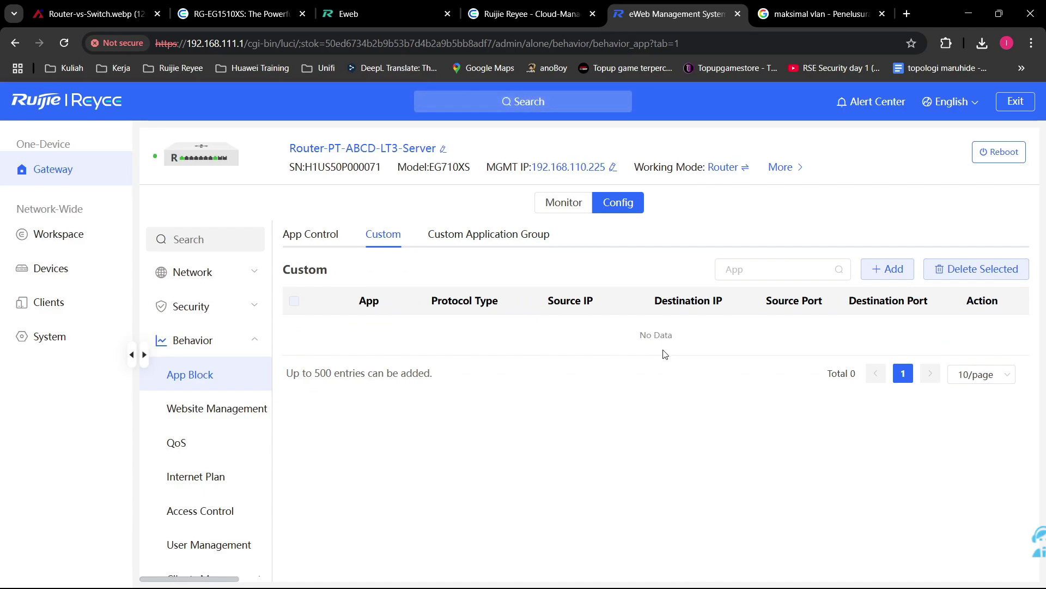
left_click(878, 270)
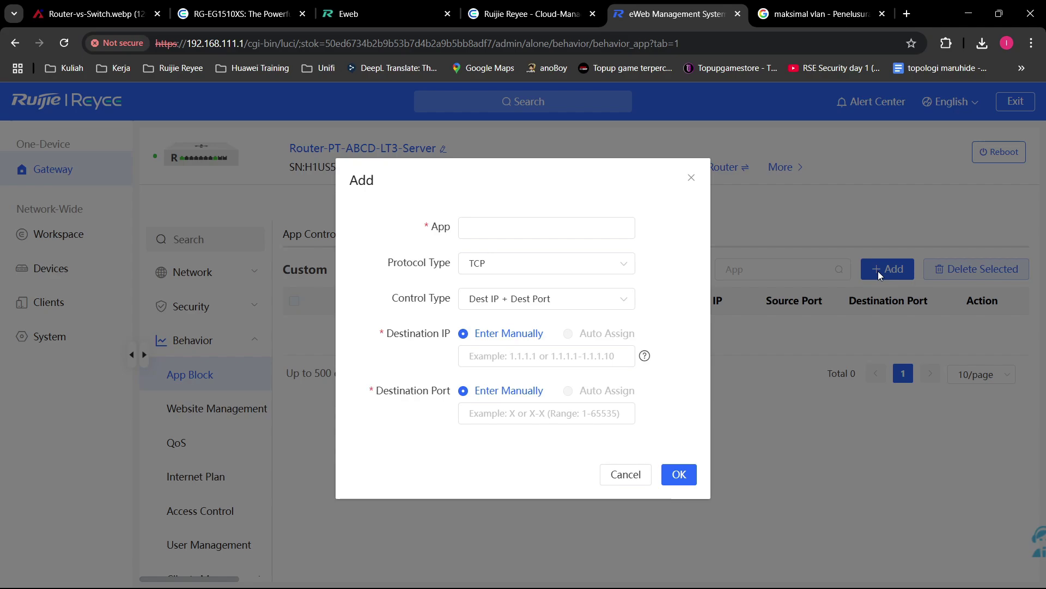
left_click(522, 236)
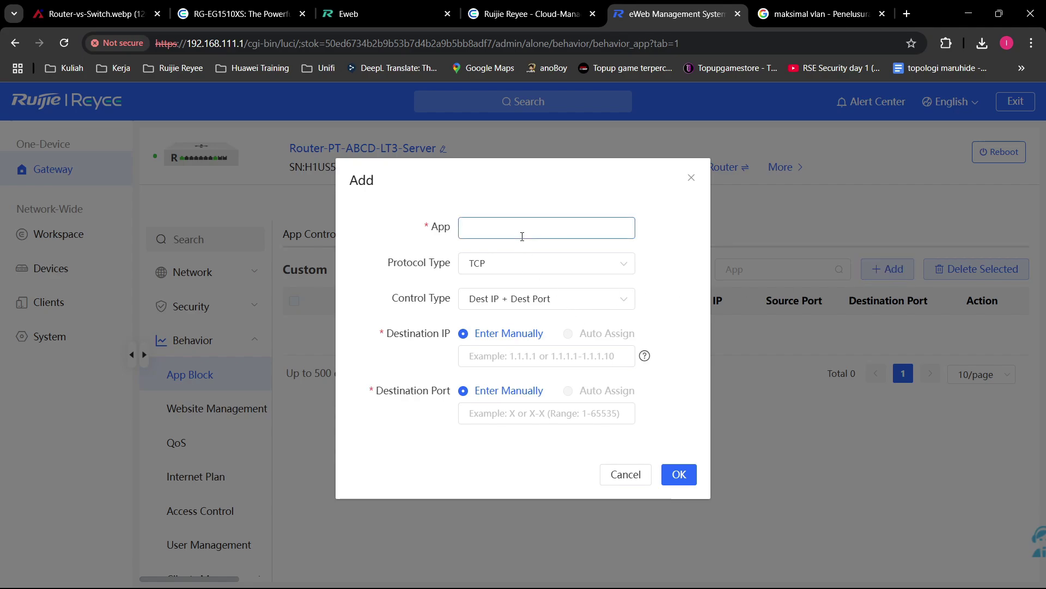
type("G")
key("BackSpace")
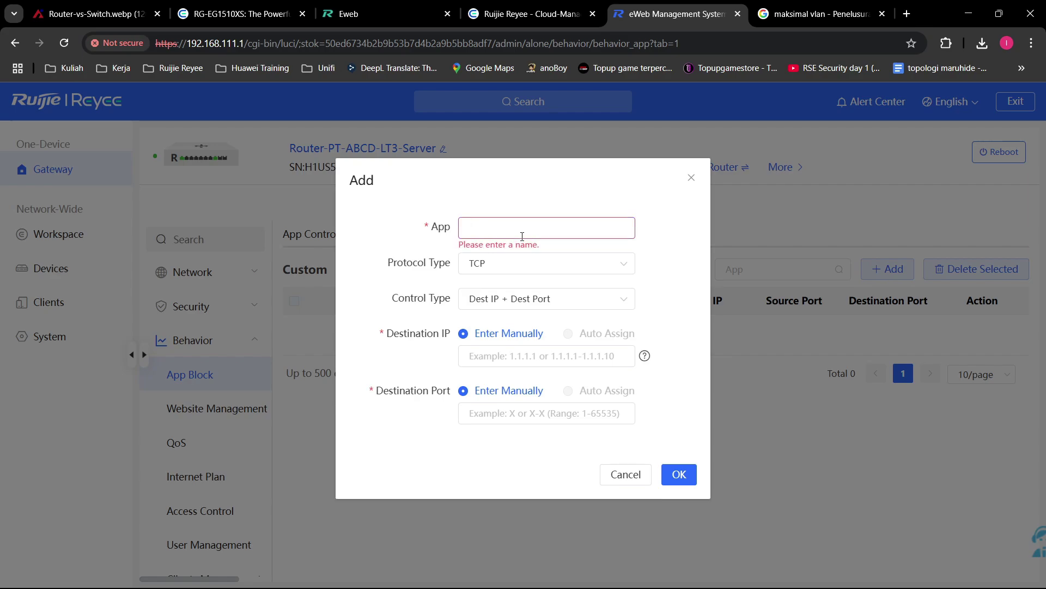
type("PTABCD")
left_click(541, 265)
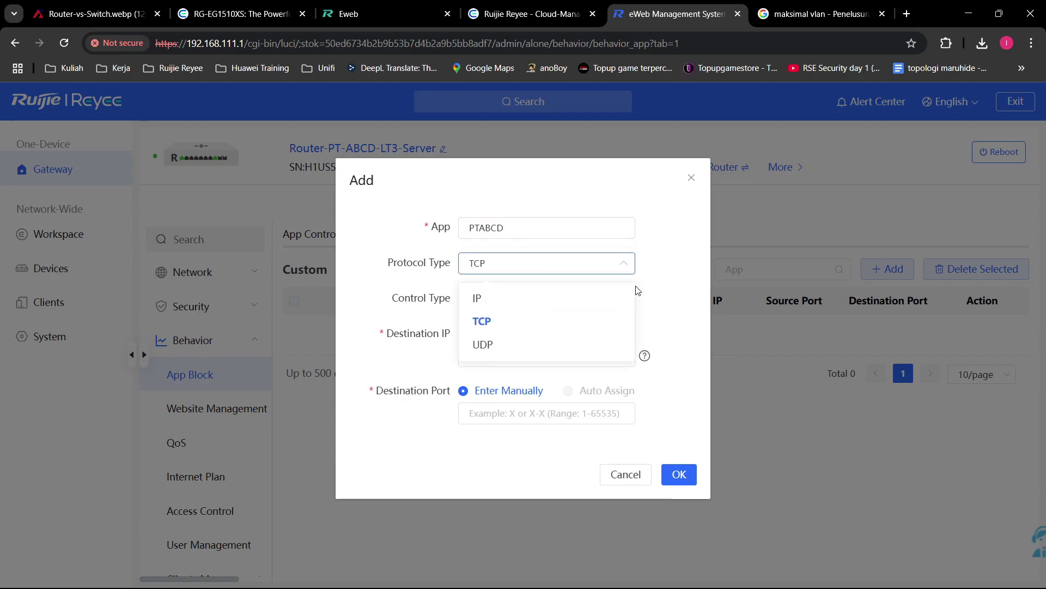
left_click(569, 348)
left_click(599, 301)
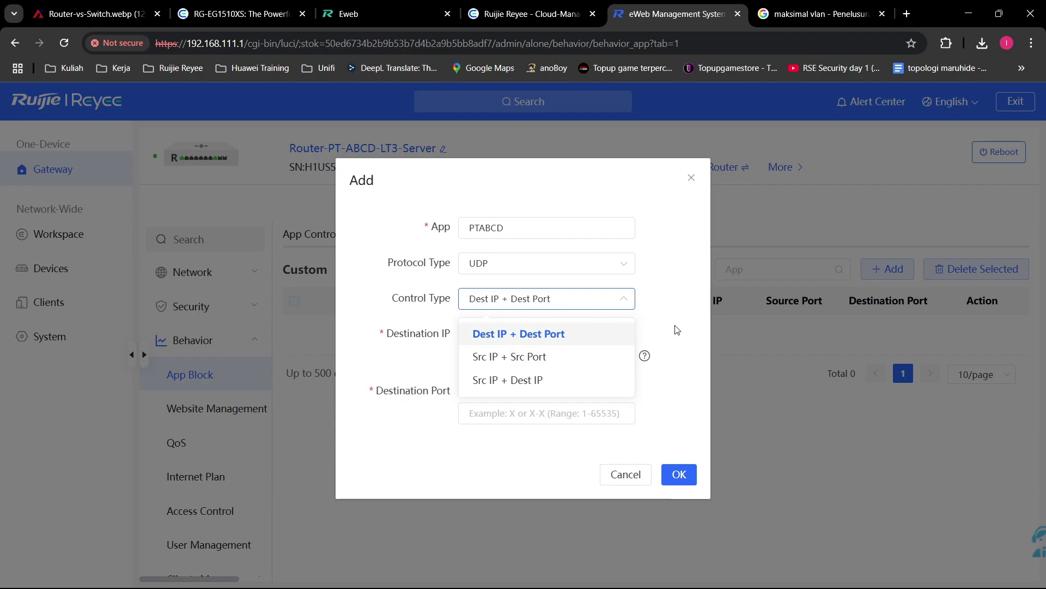
left_click(551, 339)
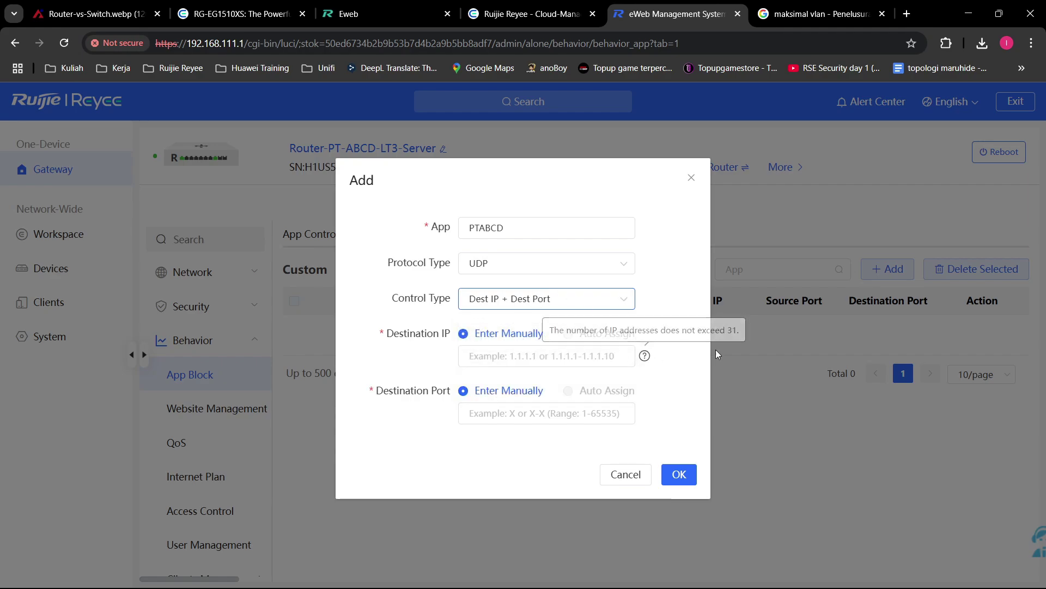
left_click(563, 355)
left_click(511, 228)
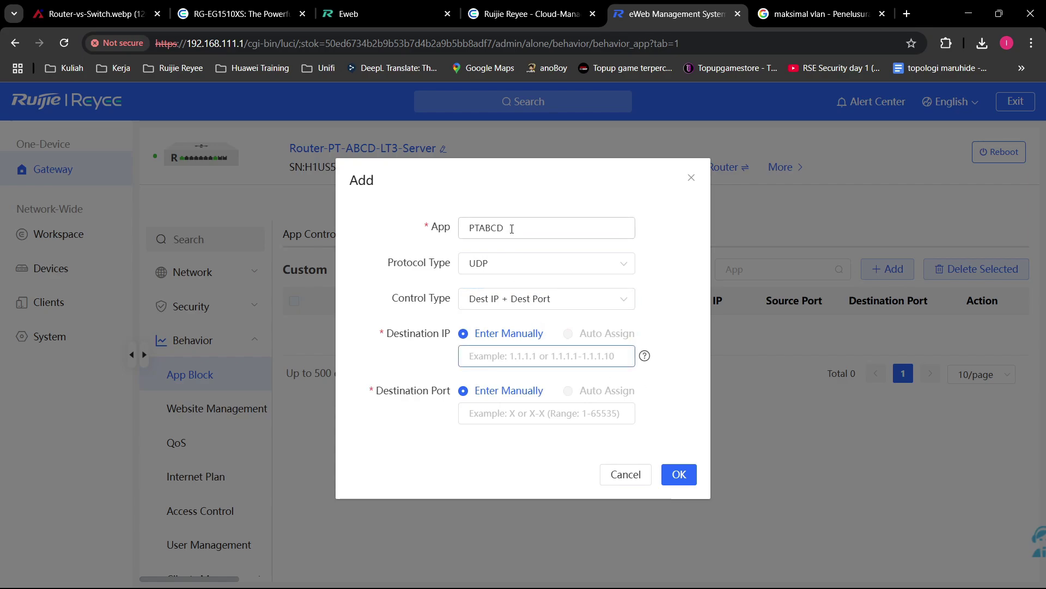
left_click_drag(512, 228, 423, 219)
left_click(606, 246)
left_click(624, 417)
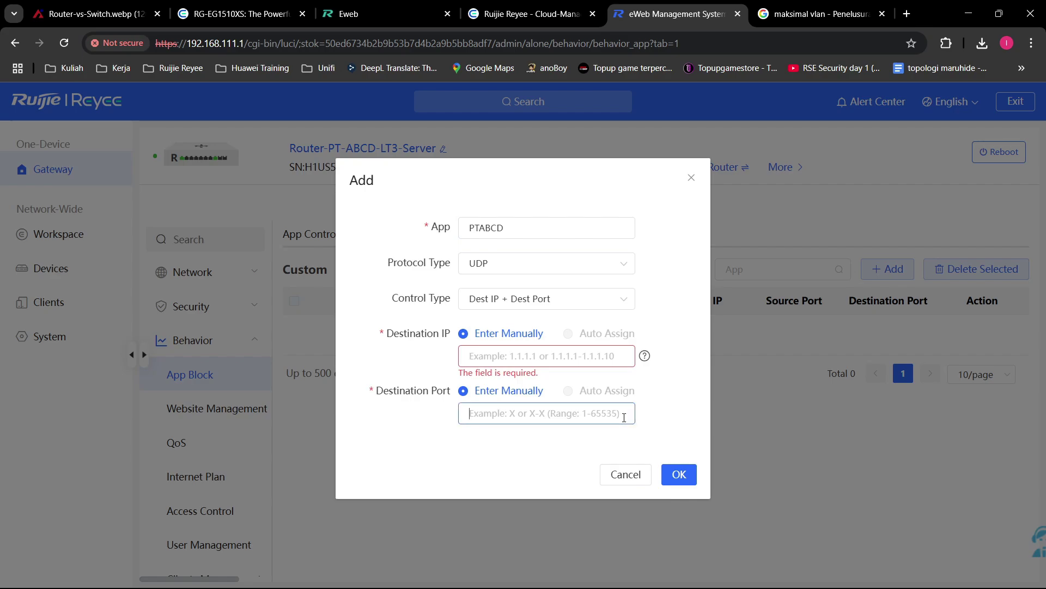
left_click(633, 476)
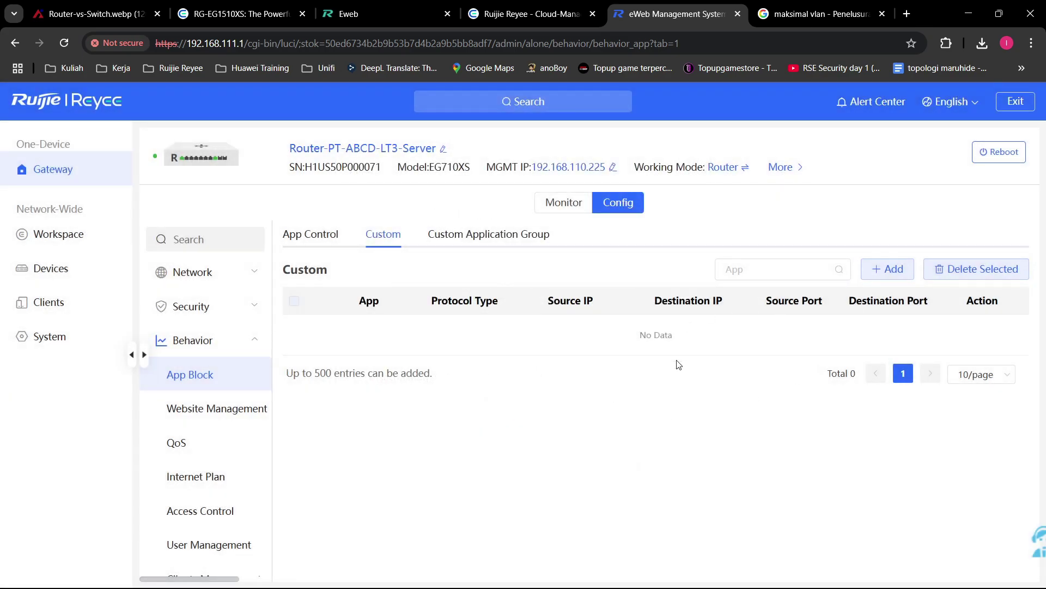
Step: Move from the app control rules to the Website Management page
left_click(312, 235)
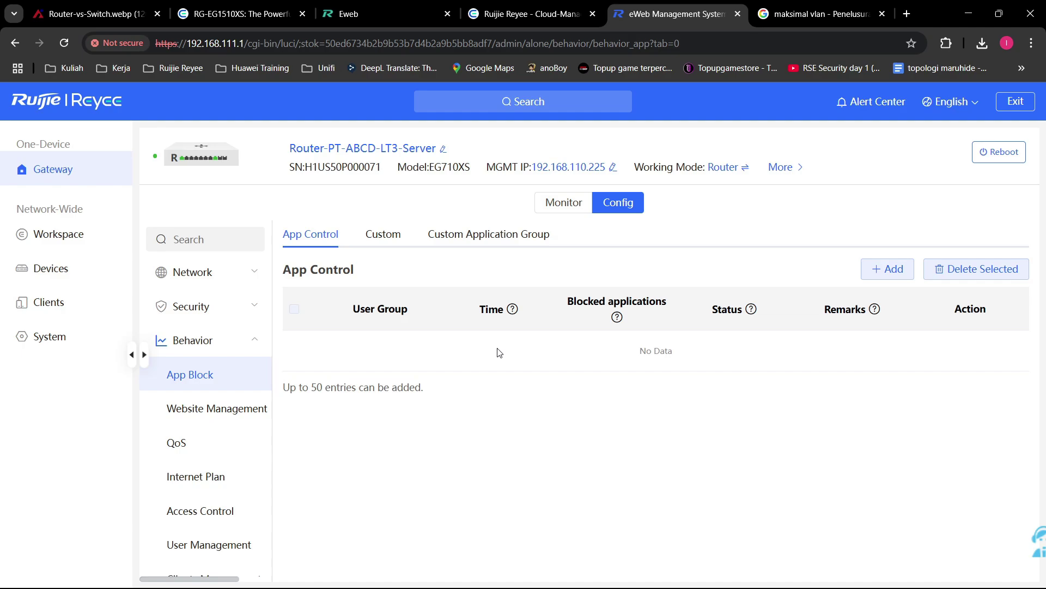
left_click(235, 408)
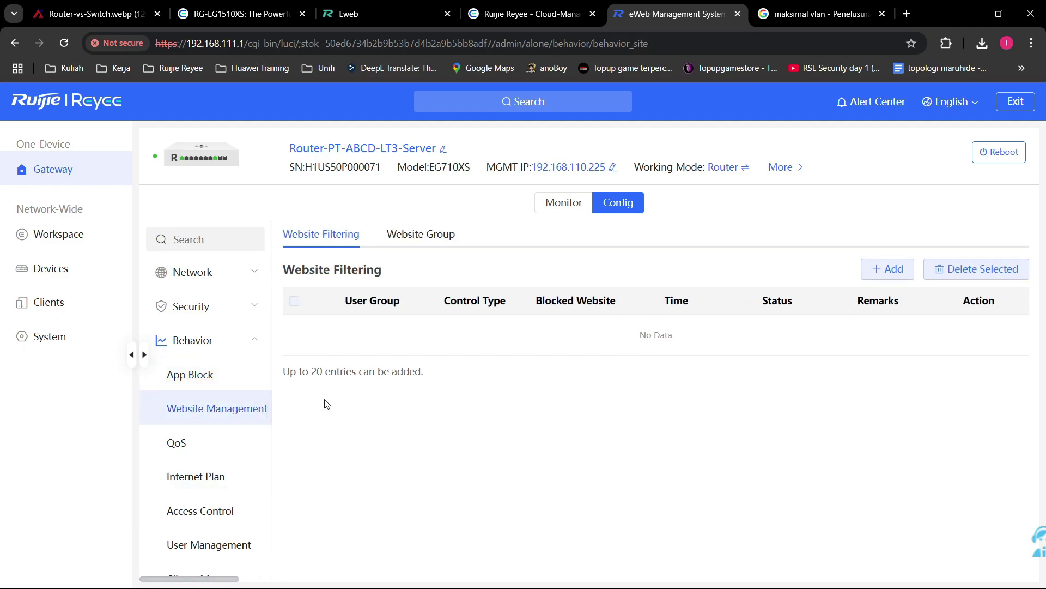
left_click(185, 378)
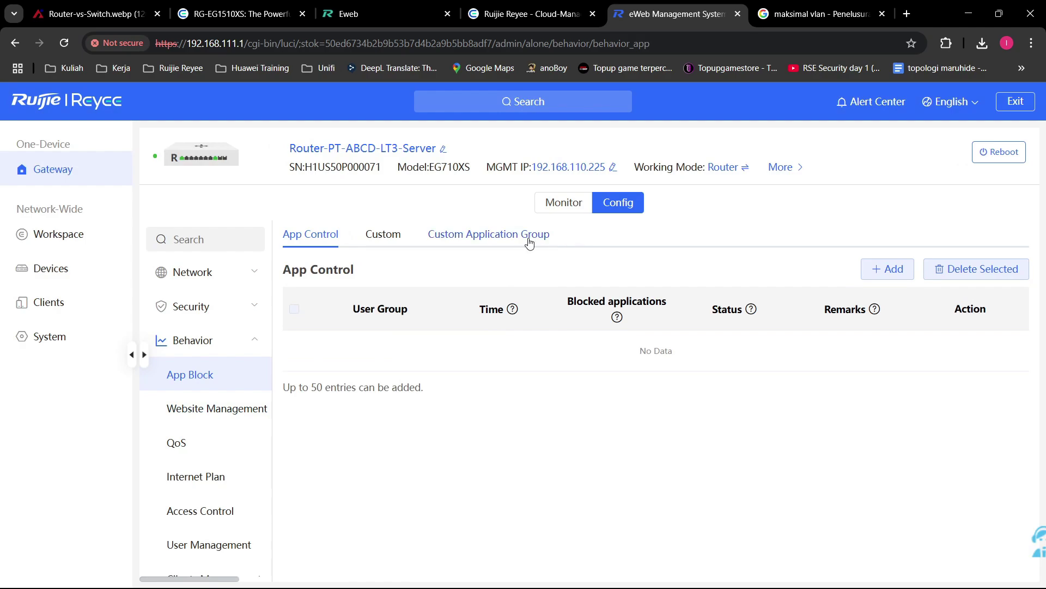
left_click(529, 236)
left_click(223, 409)
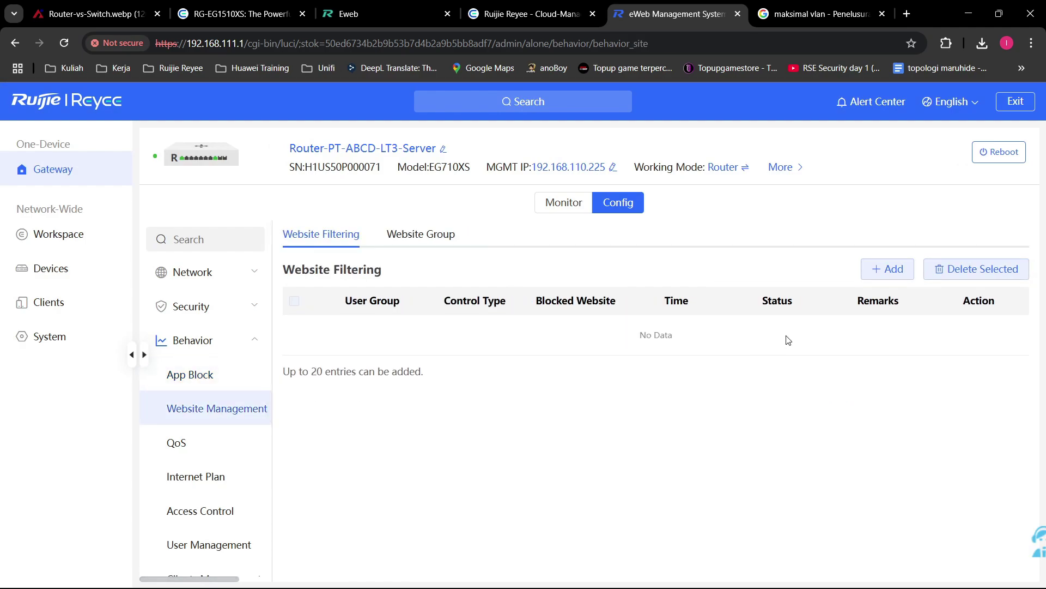
Step: Review the Games group's member sites, then start adding a new website group
left_click(411, 239)
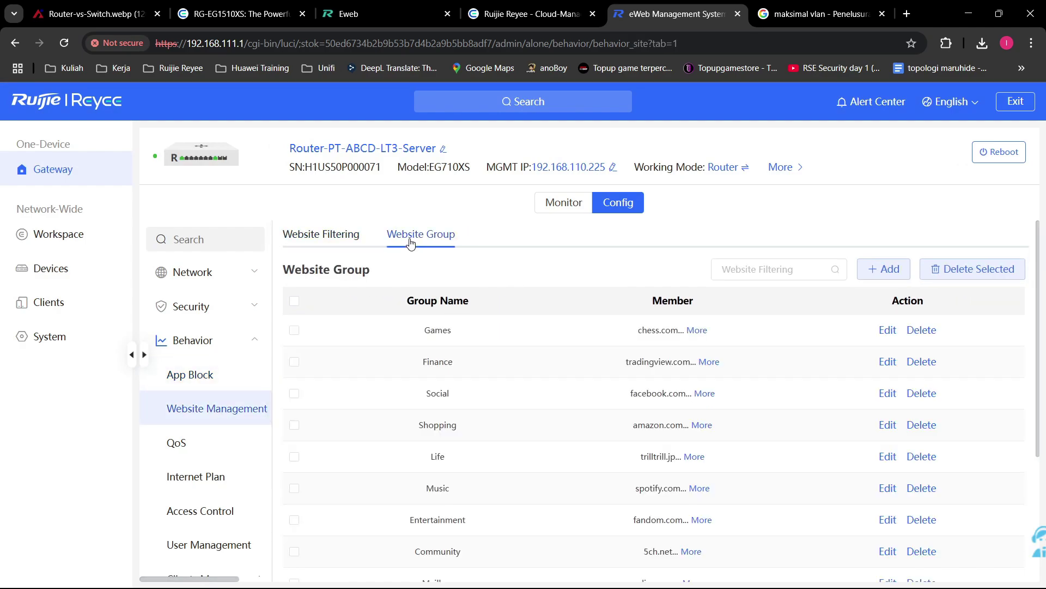
left_click(696, 331)
scroll(787, 355, "down", 6)
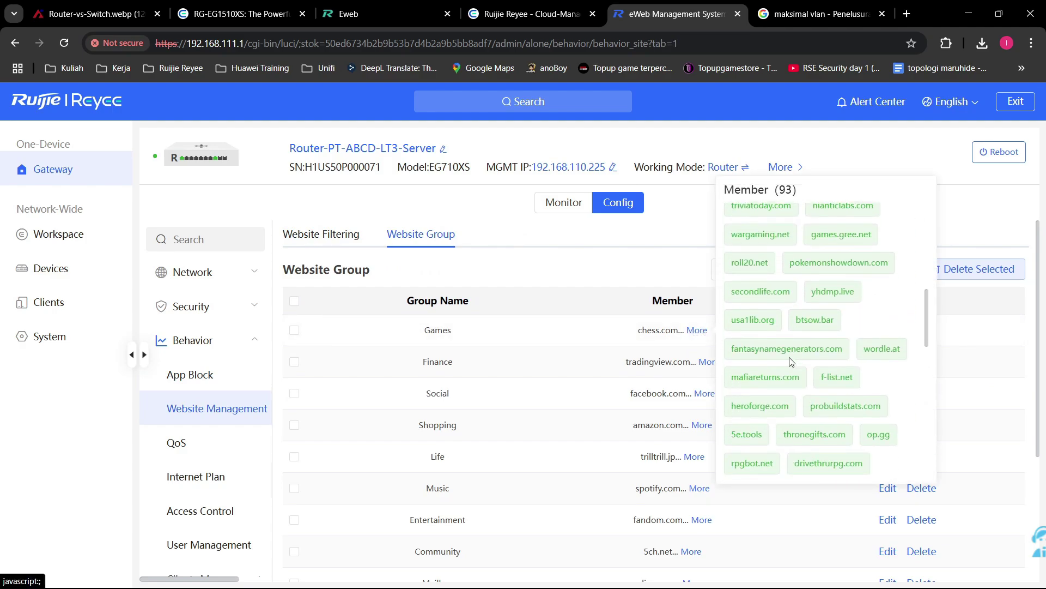
scroll(791, 362, "down", 4)
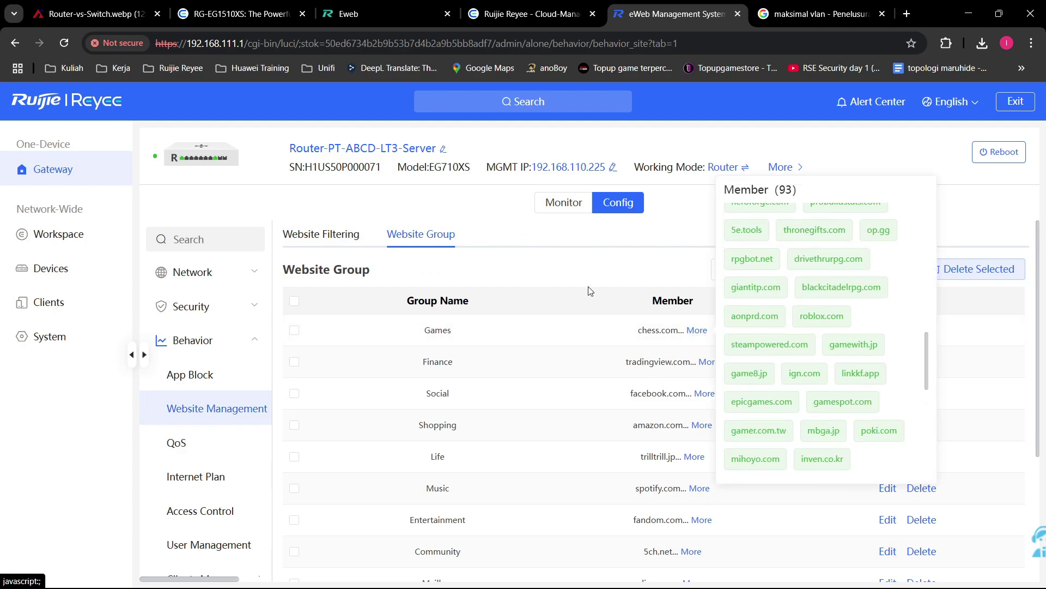
left_click(883, 269)
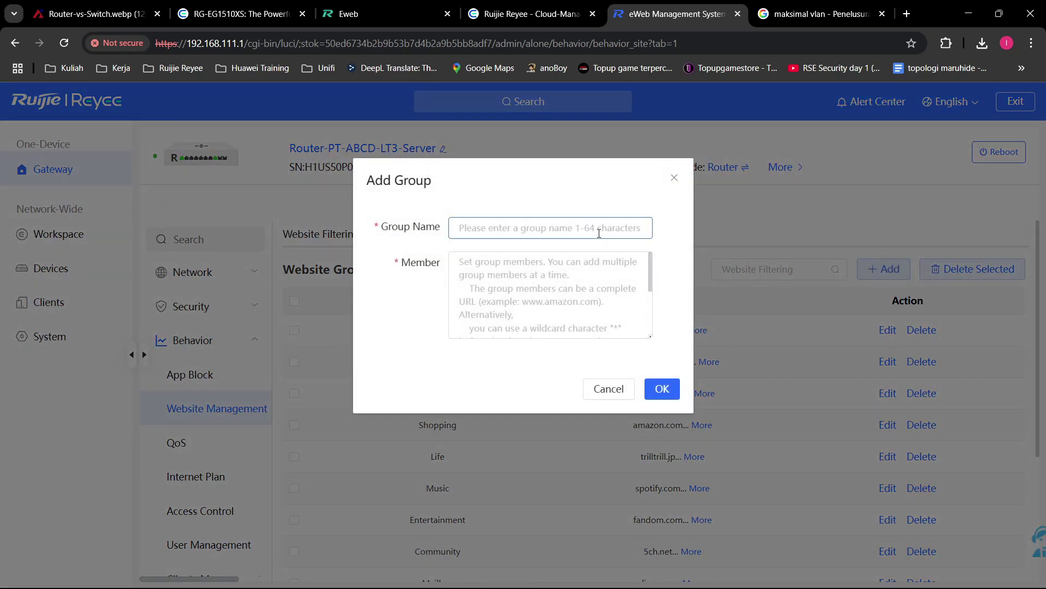
Step: Draft group WebsiteIndo with detik.com, kompas.com and tokopedia, then cancel it
type("WebsiteIndo")
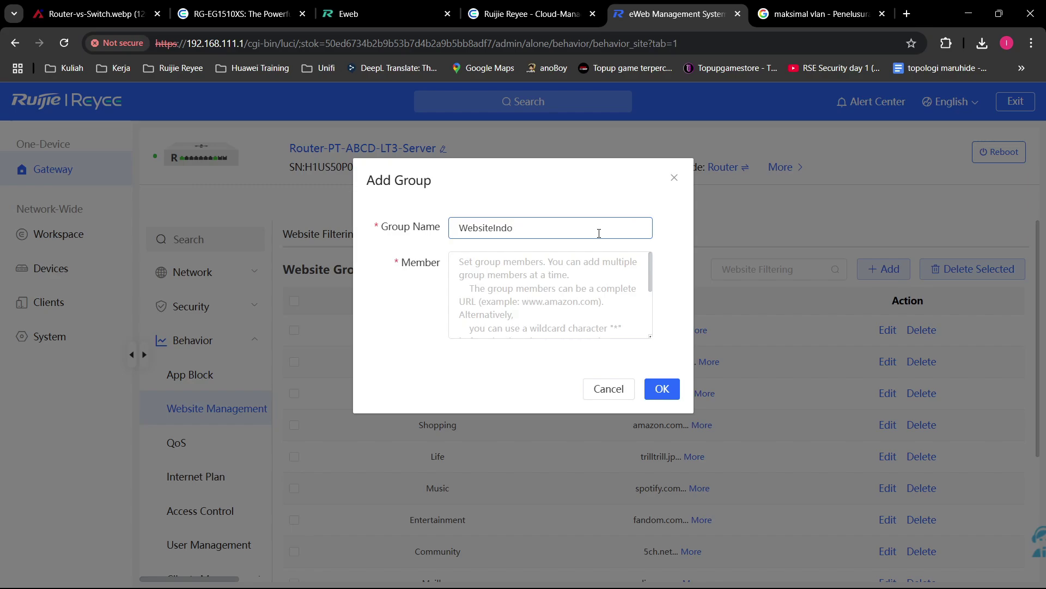
left_click(536, 281)
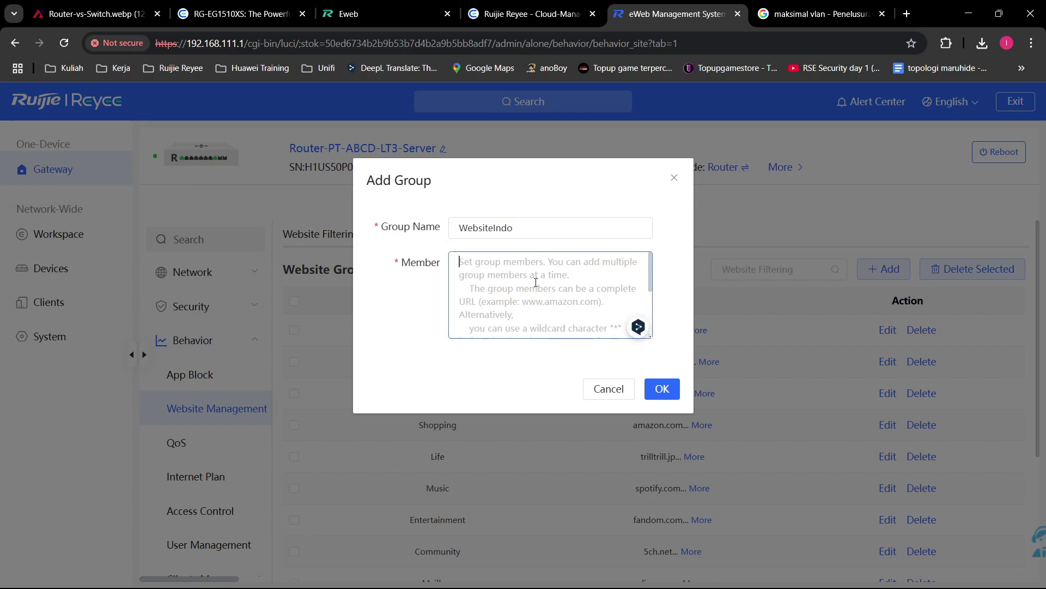
type("d")
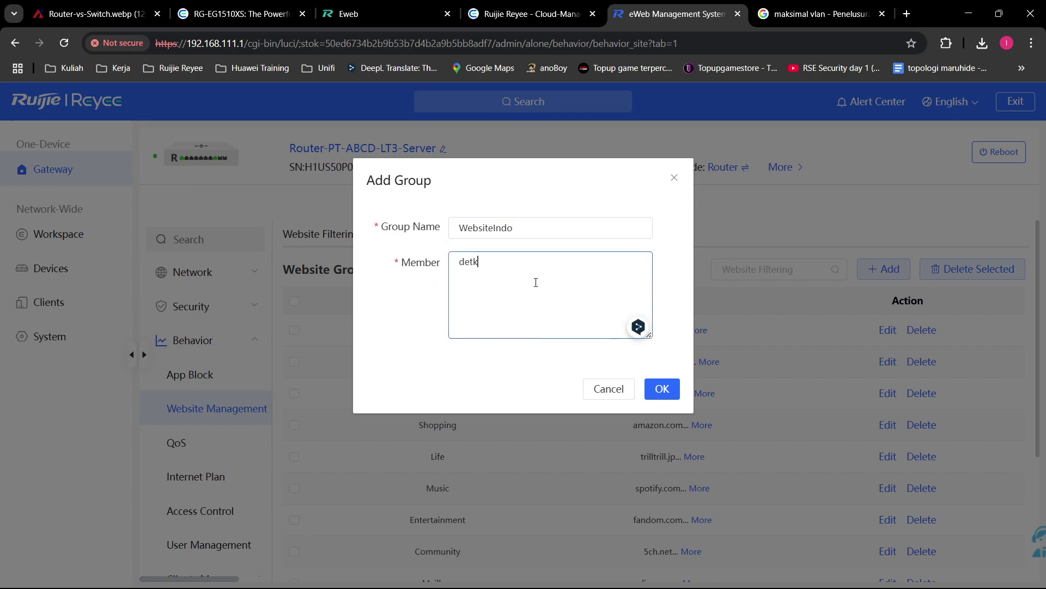
type("etik.com kompas.com")
key("Return")
type("tokopedia")
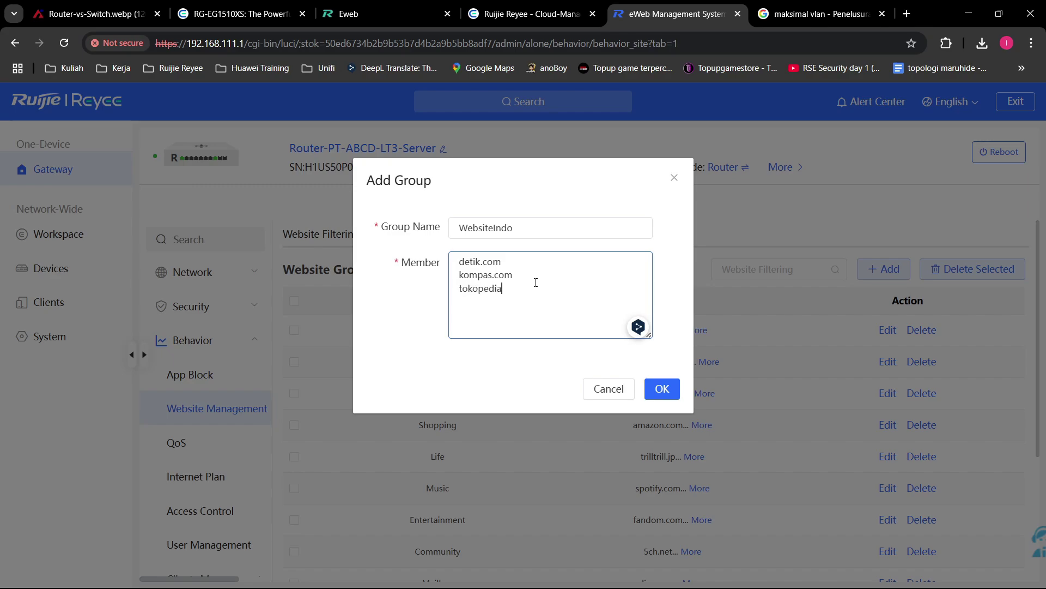
left_click(613, 390)
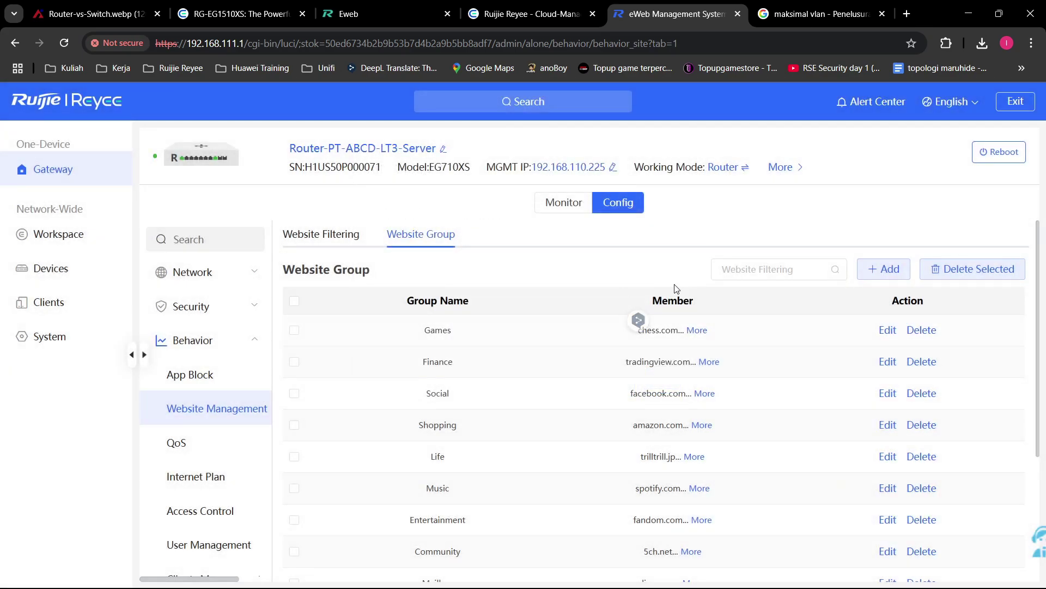
Step: Cancel a new website filtering rule after browsing blocked categories, then go to QoS
left_click(326, 236)
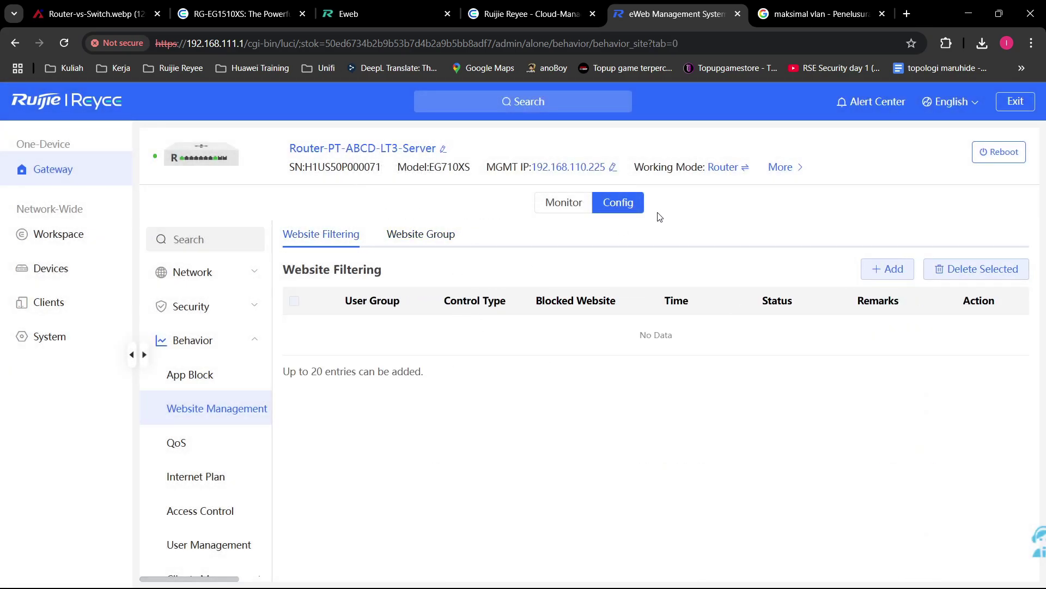
left_click(893, 276)
left_click(542, 333)
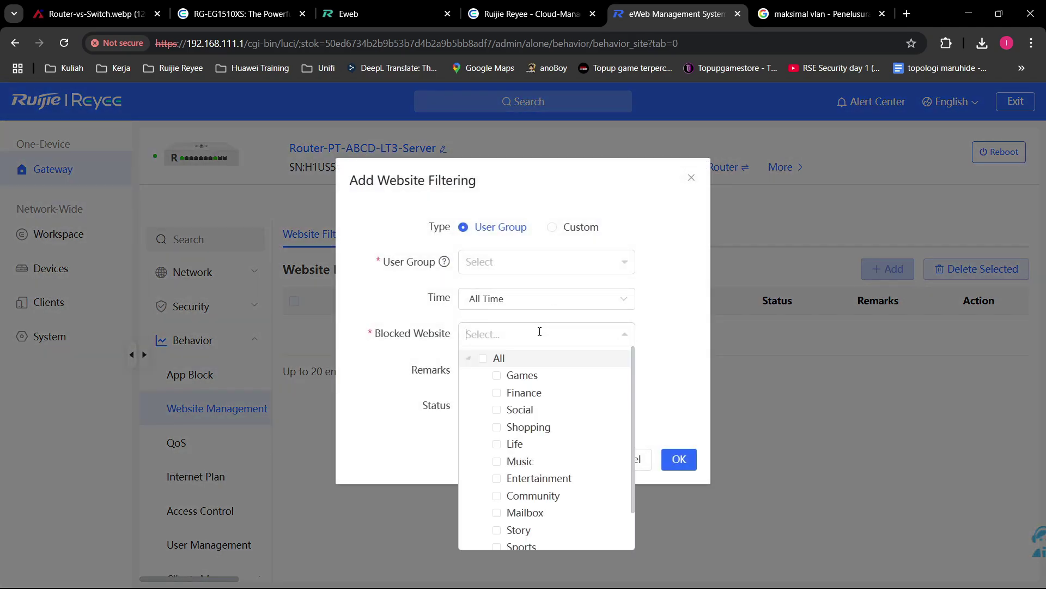
scroll(538, 397, "down", 1)
scroll(545, 488, "up", 2)
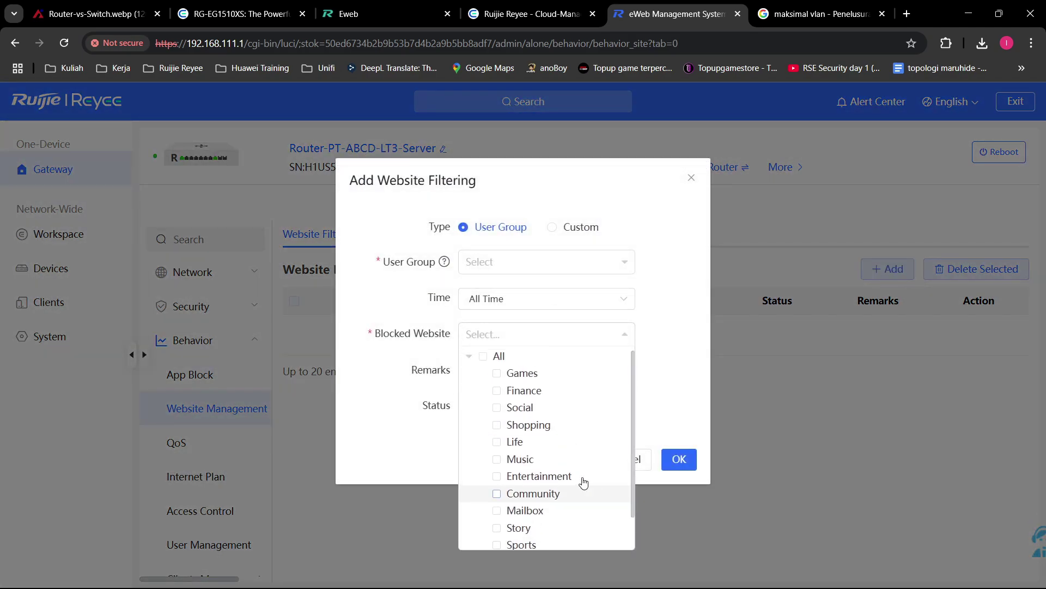
left_click(643, 431)
left_click(626, 459)
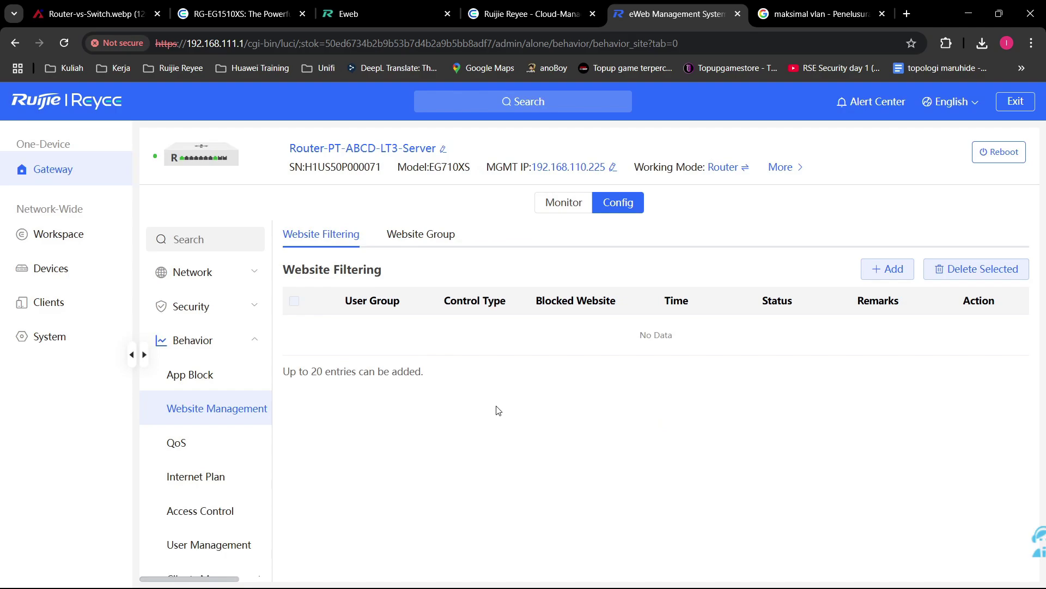
left_click(269, 442)
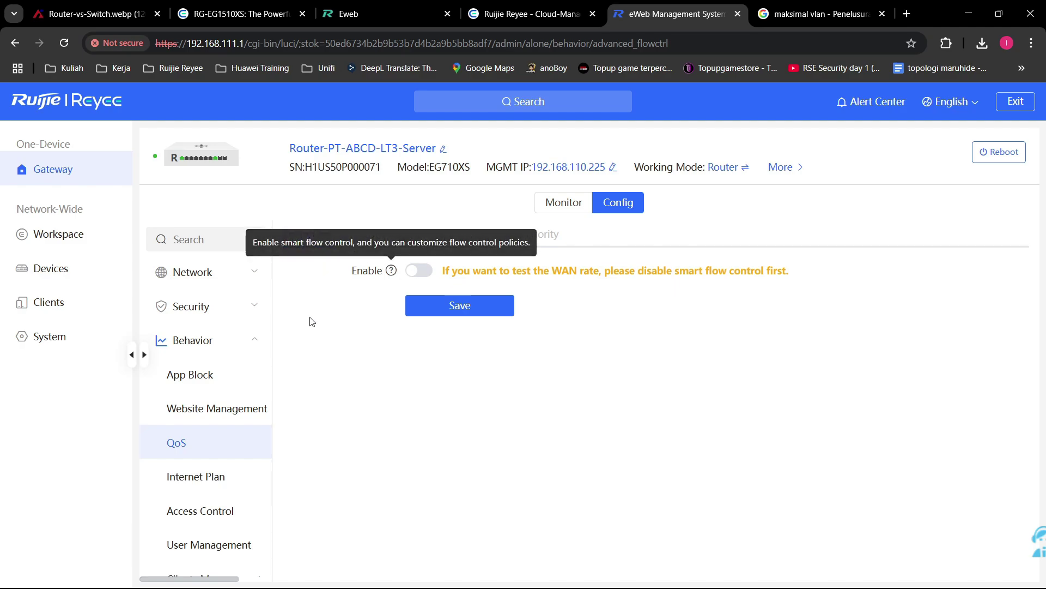
Step: Enable and save Smart QoS at 1000 Mbps both ways; cancel a draft custom-IP QoS policy
left_click(417, 271)
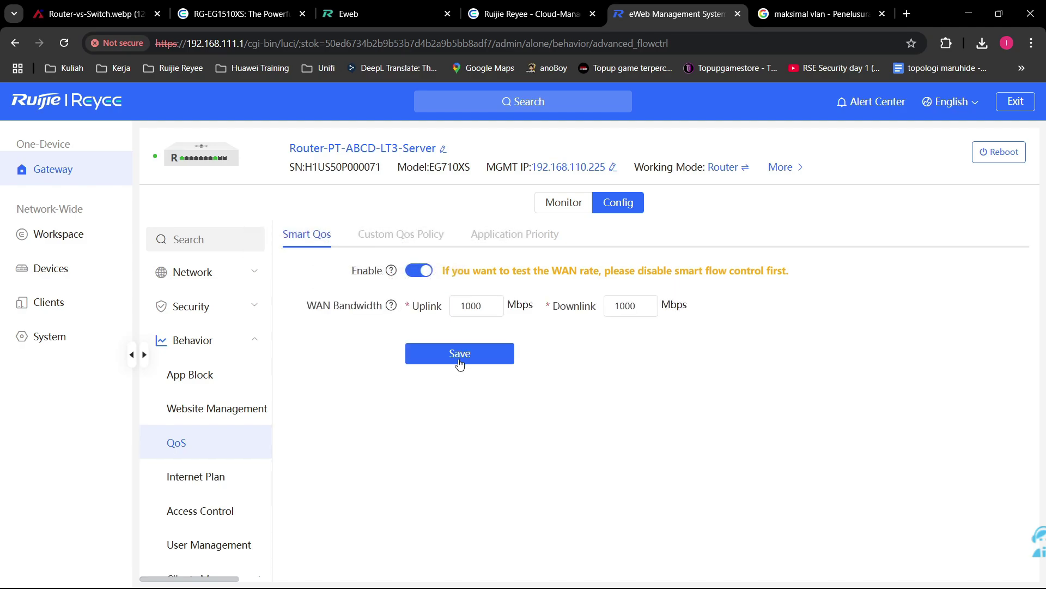
left_click(476, 353)
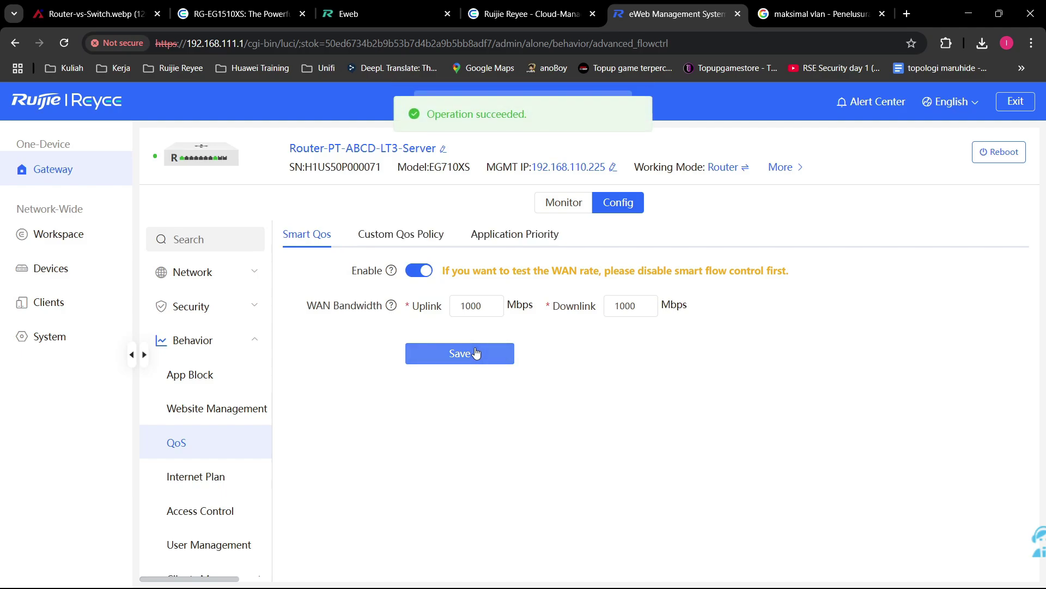
left_click(397, 246)
left_click(874, 309)
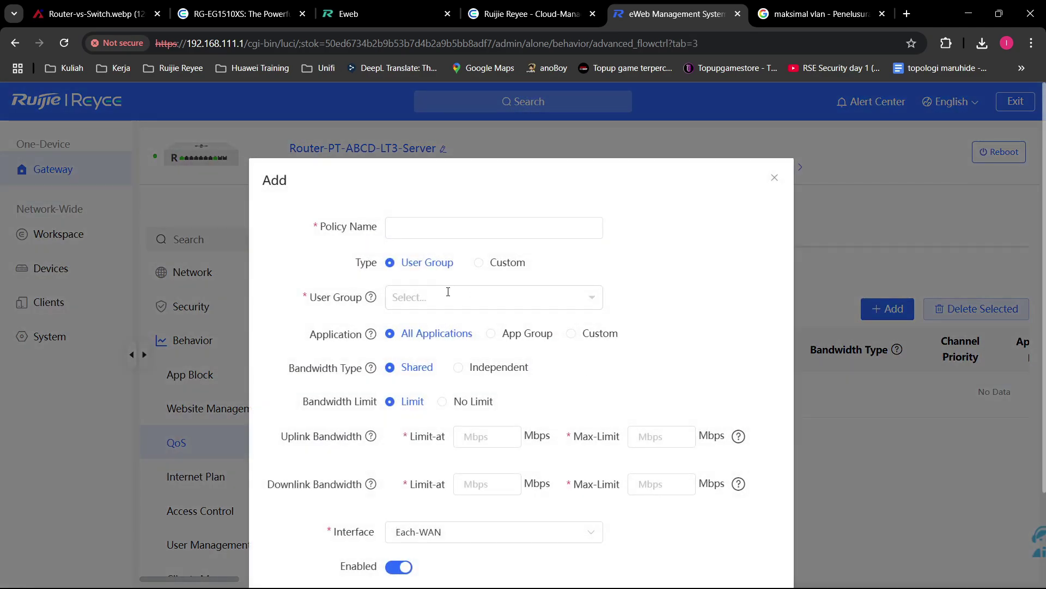
left_click(448, 292)
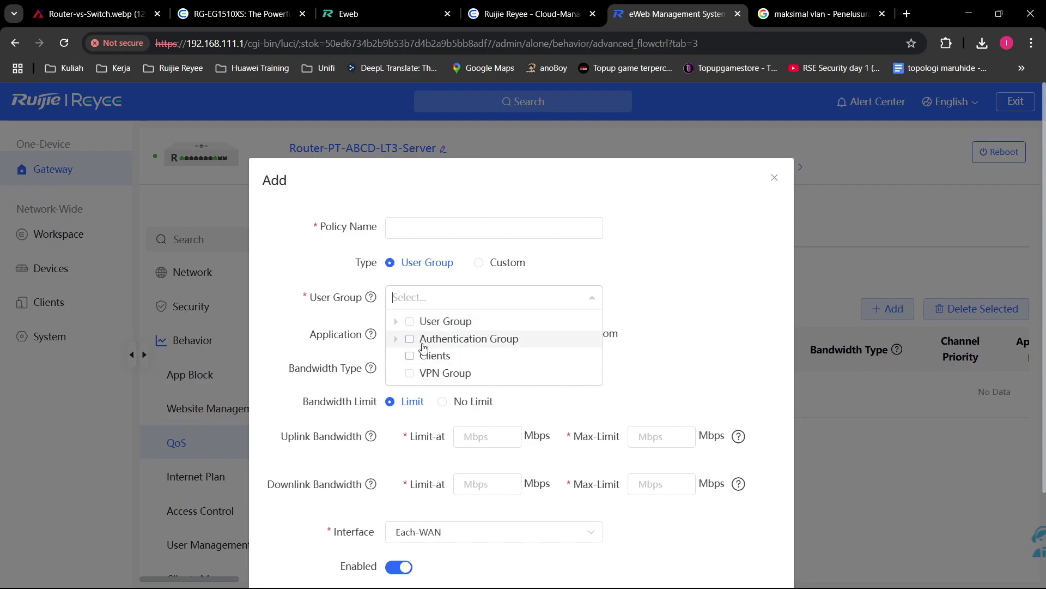
left_click(530, 272)
left_click(518, 264)
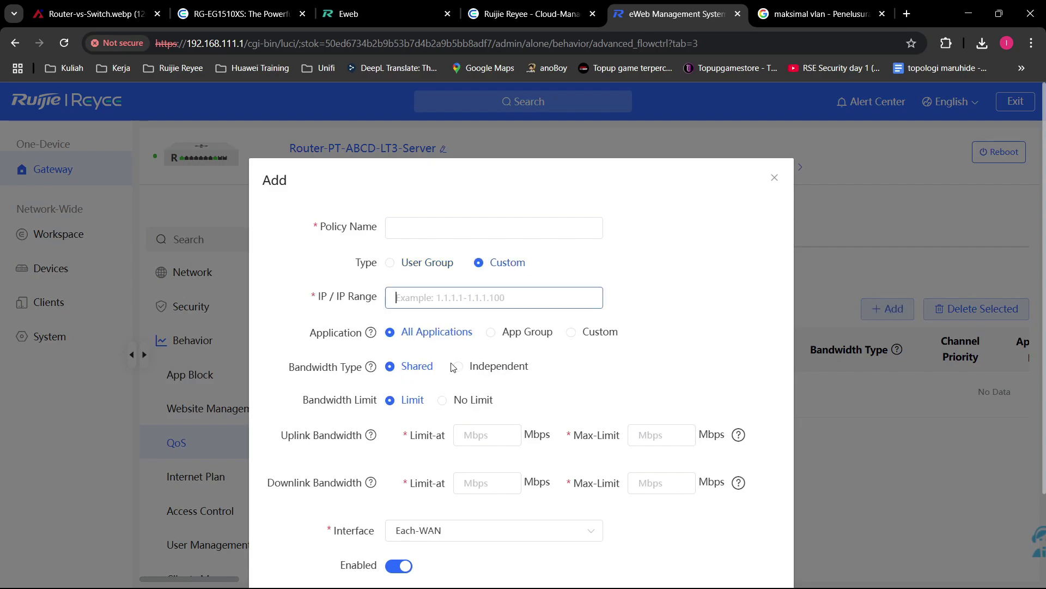
scroll(452, 368, "down", 2)
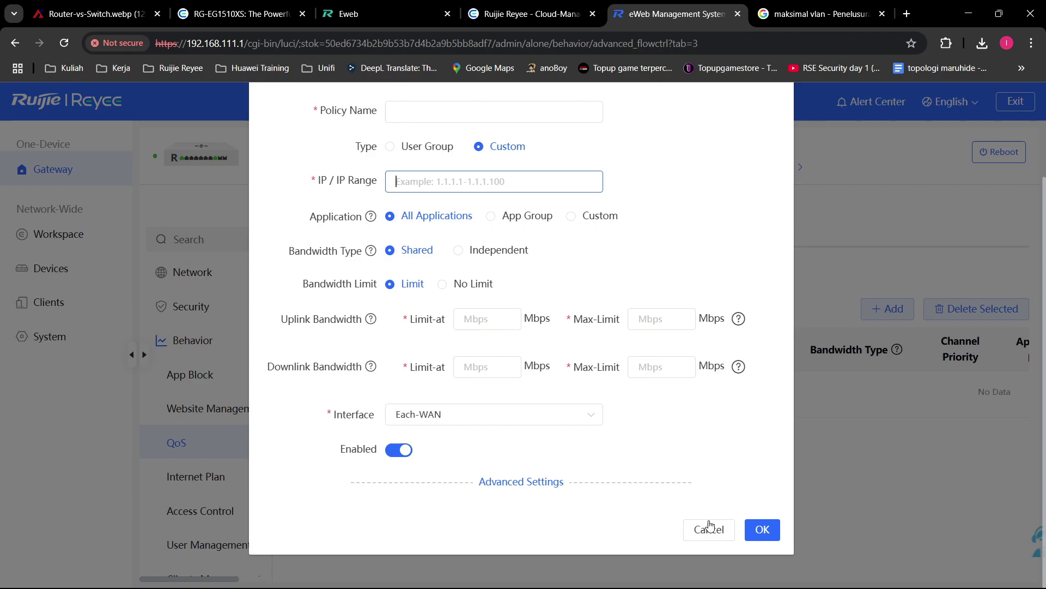
left_click(710, 526)
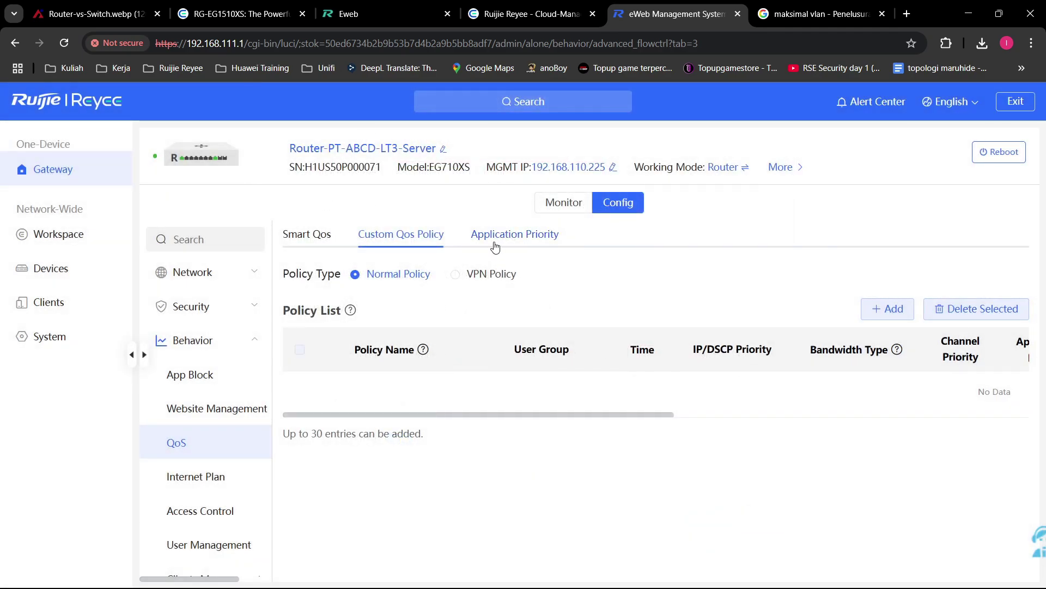
left_click(495, 240)
Step: Apply the Office application priority preset and confirm the application group reset
left_click(499, 273)
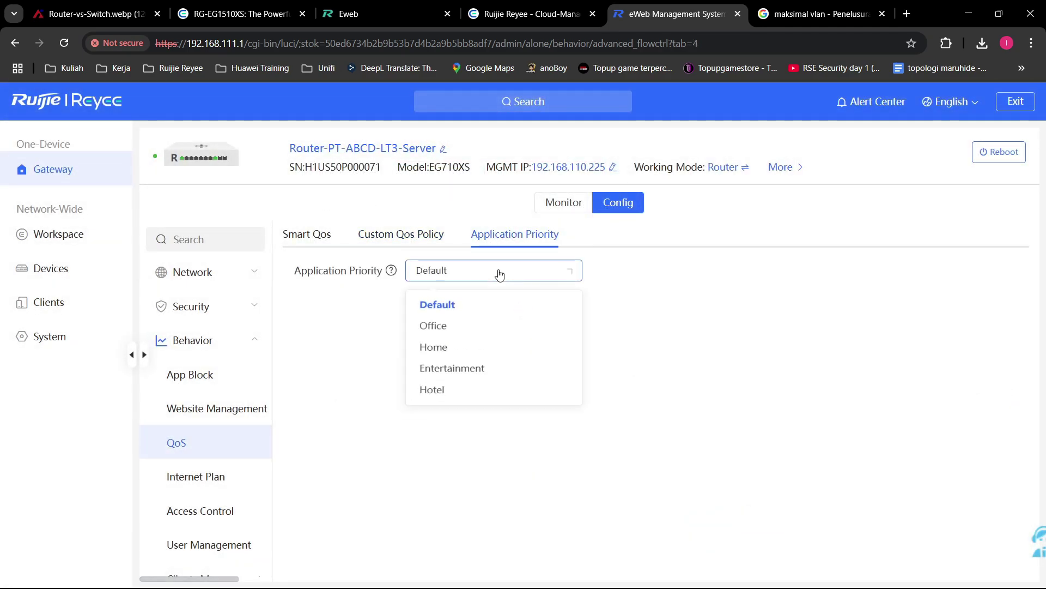
left_click(499, 326)
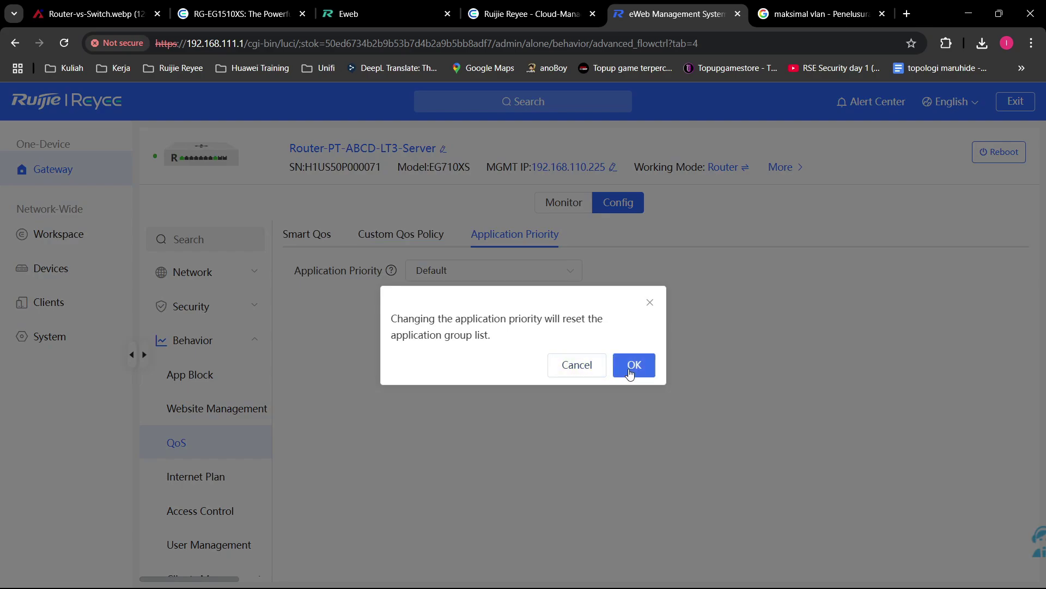
left_click(630, 373)
Step: Browse the Key Group's Communication and SocialMedia applications, then close the editor unchanged
mouse_move(651, 412)
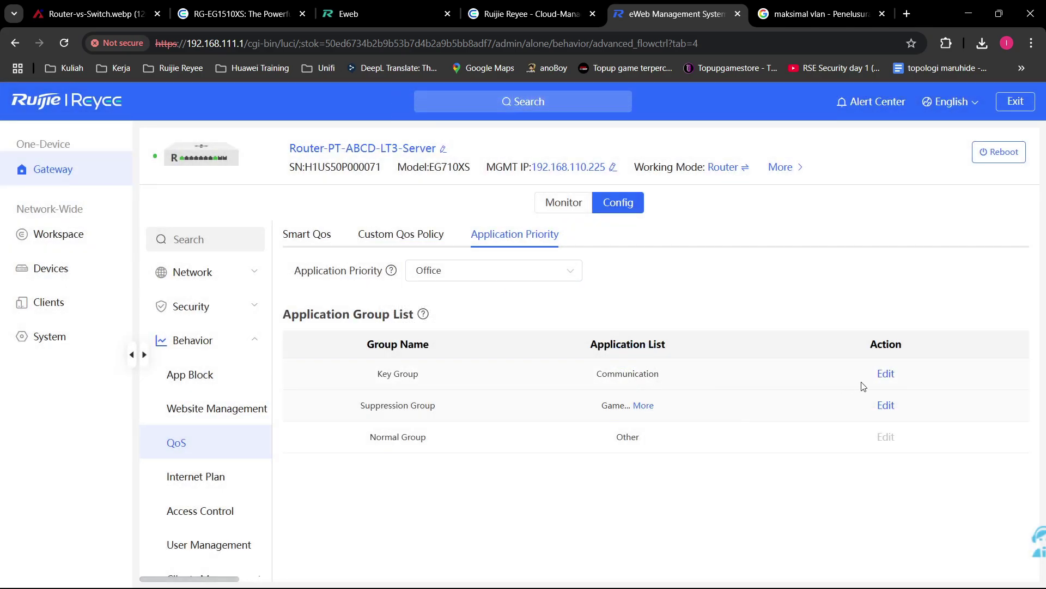
left_click(883, 374)
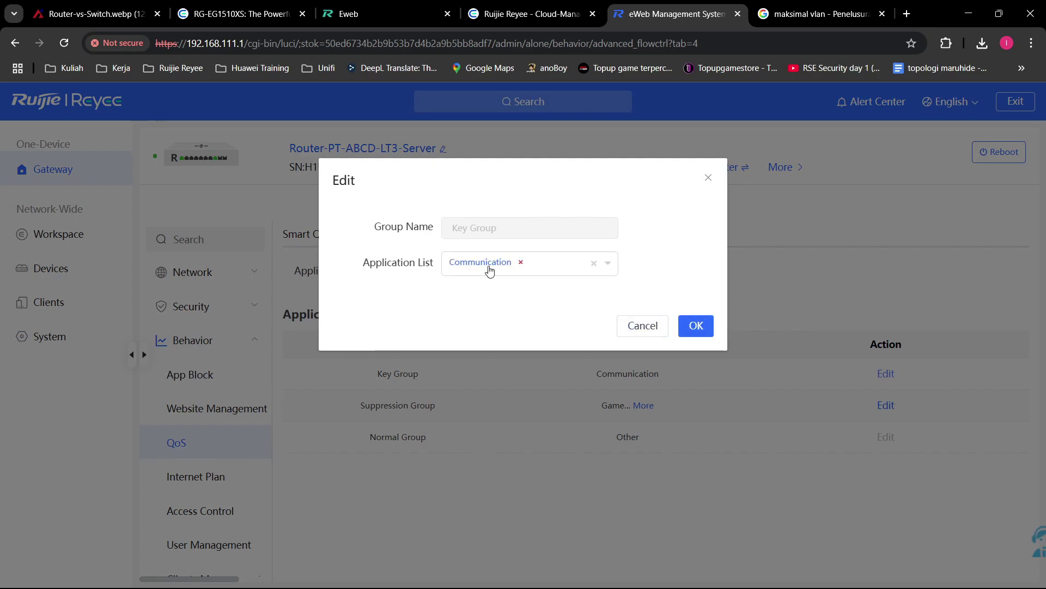
left_click(489, 271)
left_click(452, 287)
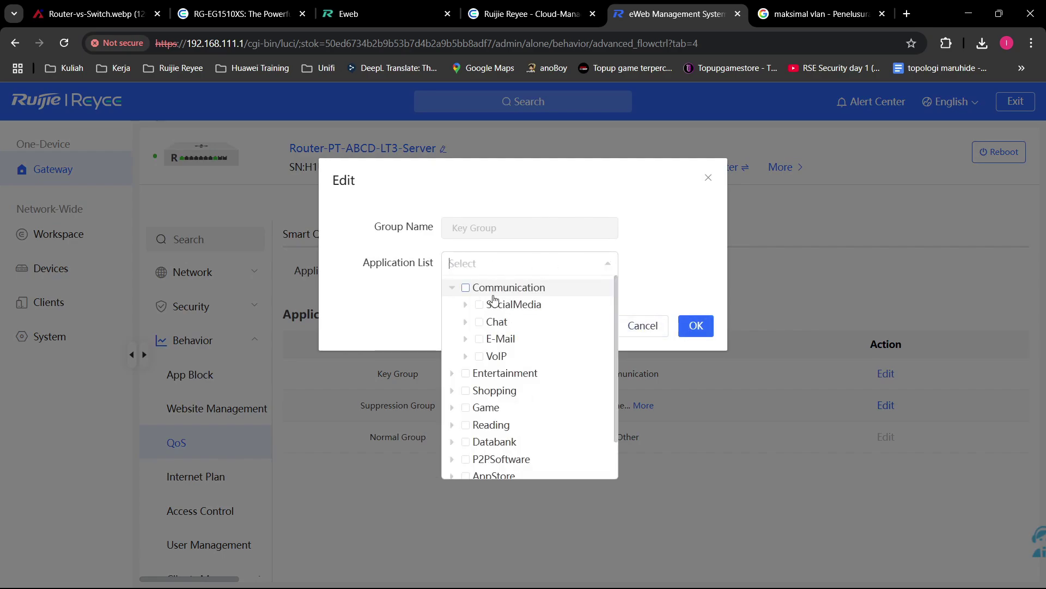
left_click(466, 305)
scroll(575, 367, "down", 5)
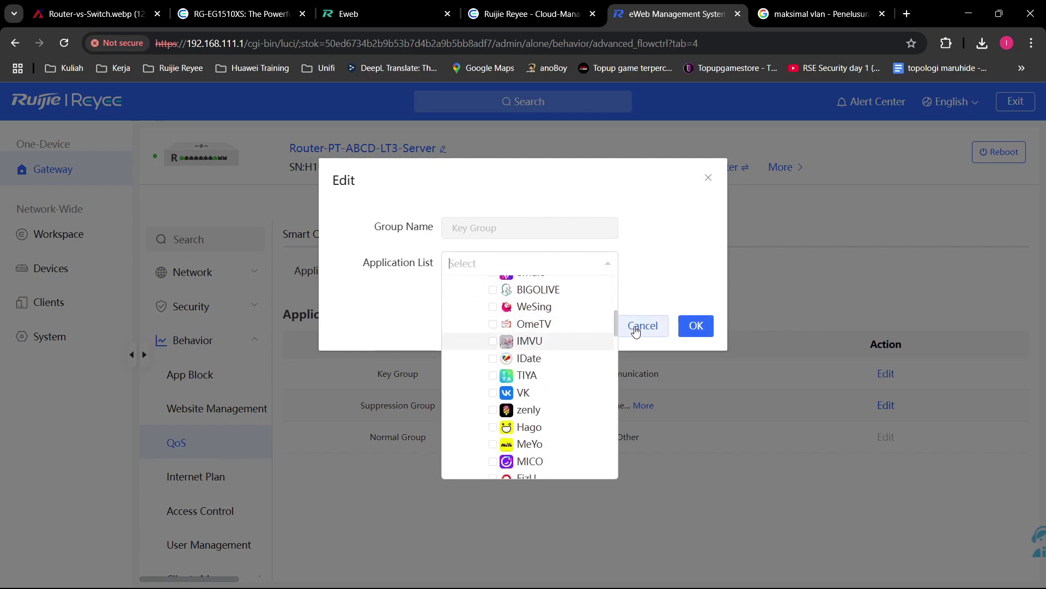
left_click(635, 326)
Step: Revert application priority to Default and go to the Custom QoS Policy list
left_click(464, 272)
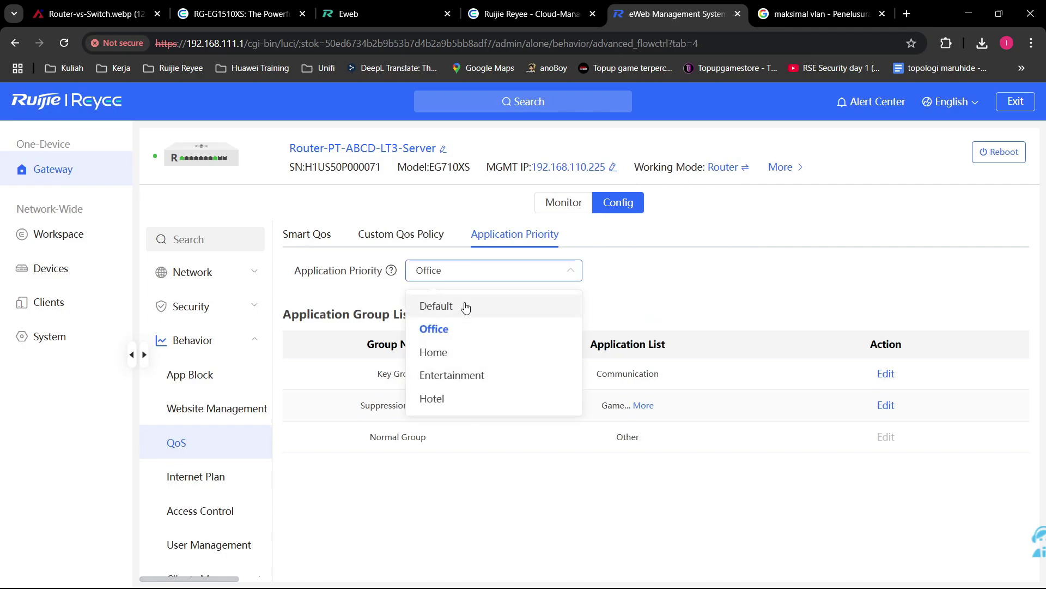
left_click(465, 306)
left_click(630, 364)
left_click(414, 235)
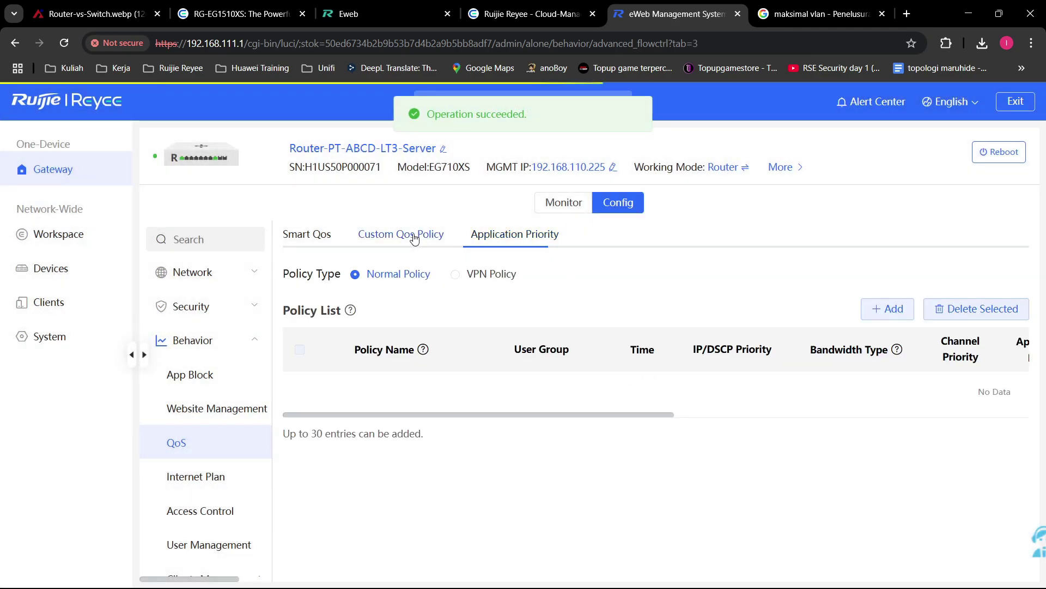
Step: Recheck the application priority, then start adding a new custom QoS policy
left_click(551, 235)
left_click(410, 235)
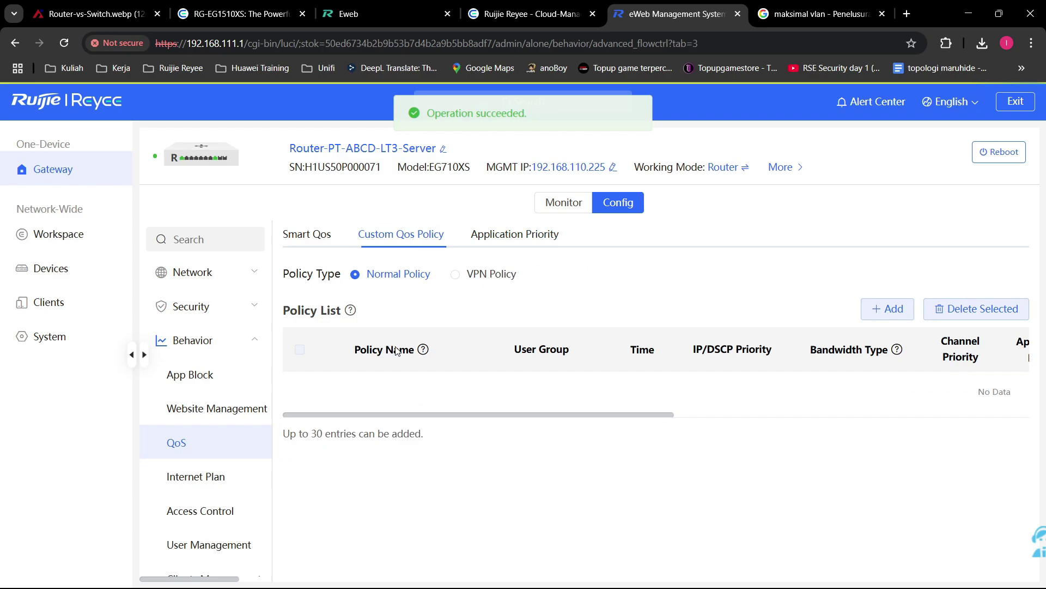
left_click(887, 308)
scroll(545, 327, "down", 2)
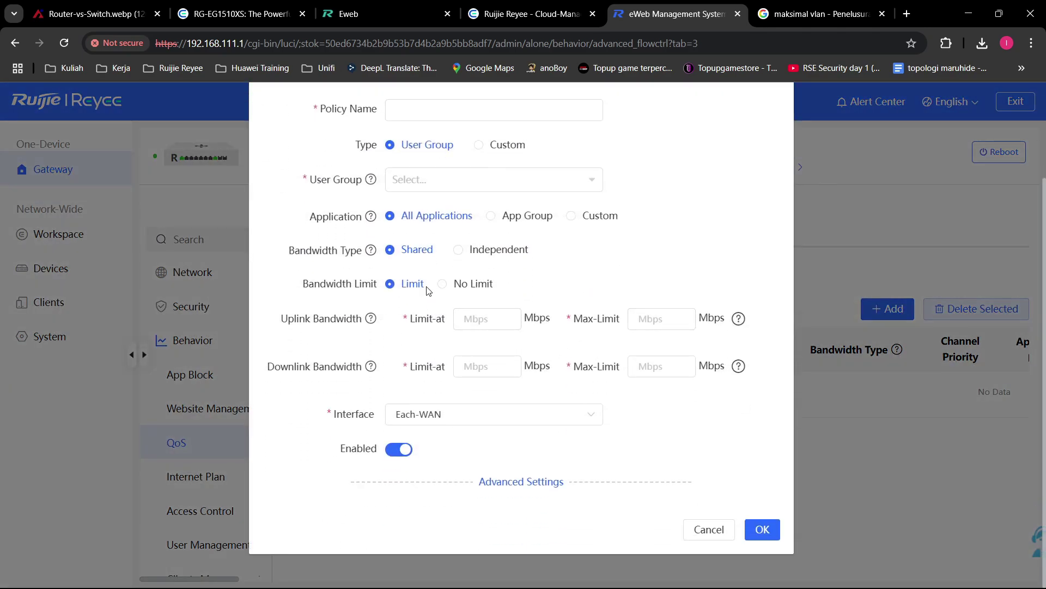
Step: Toggle the draft's Bandwidth Limit between No Limit and Limit, cancel it, and return to Smart QoS
left_click(470, 284)
left_click(389, 379)
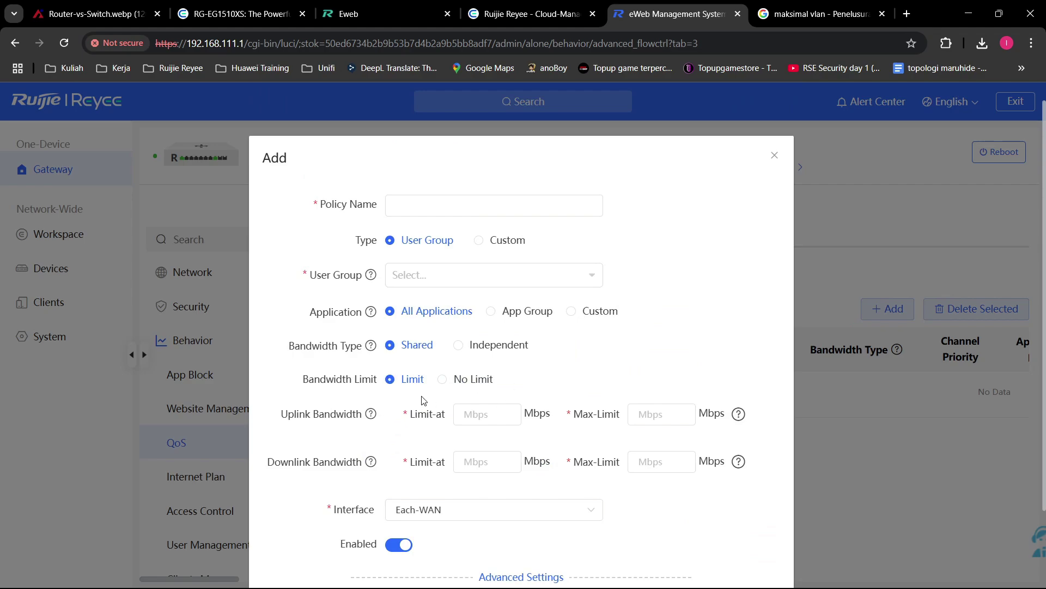
left_click(467, 383)
left_click(413, 379)
left_click(817, 305)
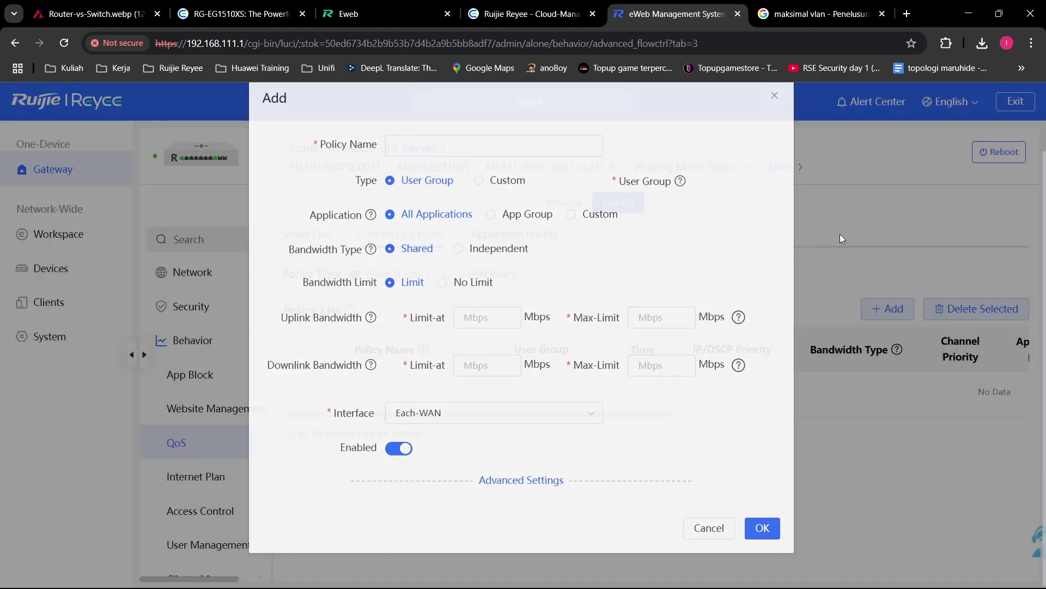
left_click(297, 239)
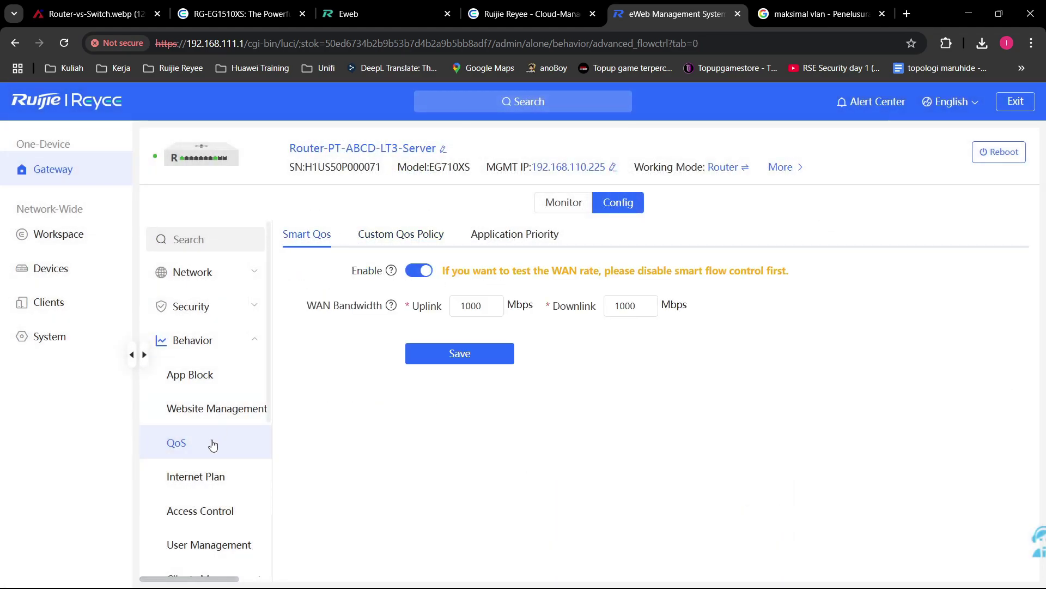
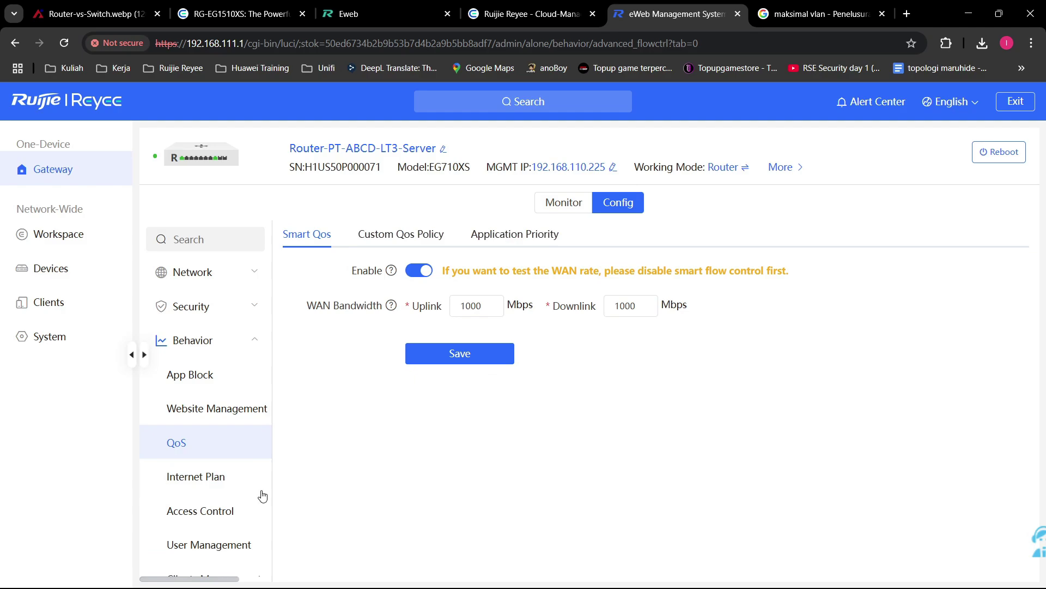
Step: Review the empty User Quota table under Internet Plan, then open the Access Control rule list
left_click(224, 491)
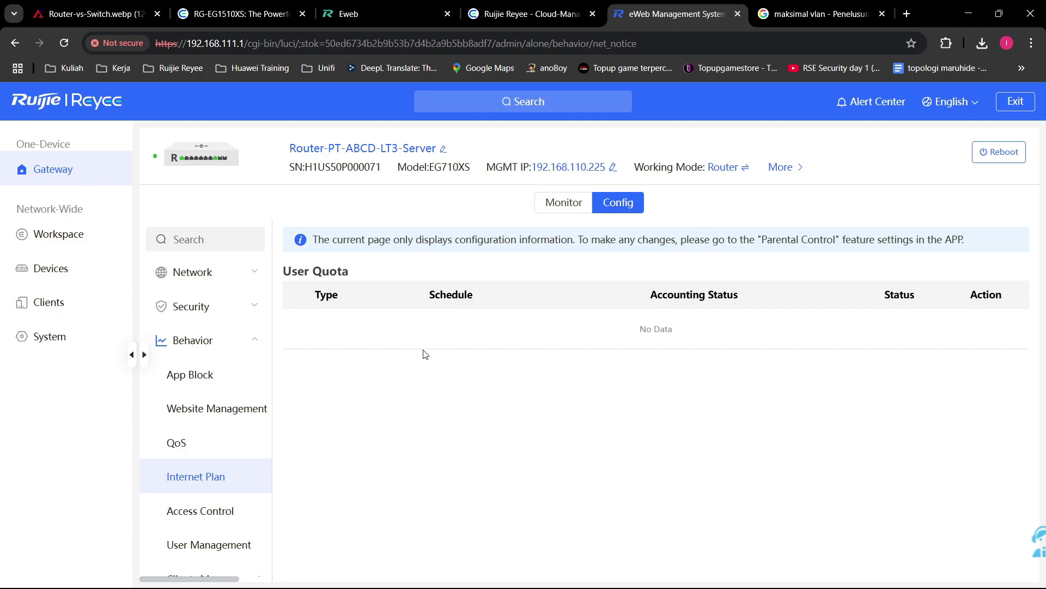
left_click_drag(298, 273, 690, 351)
left_click(797, 328)
left_click_drag(797, 328, 490, 265)
left_click(489, 265)
left_click(215, 512)
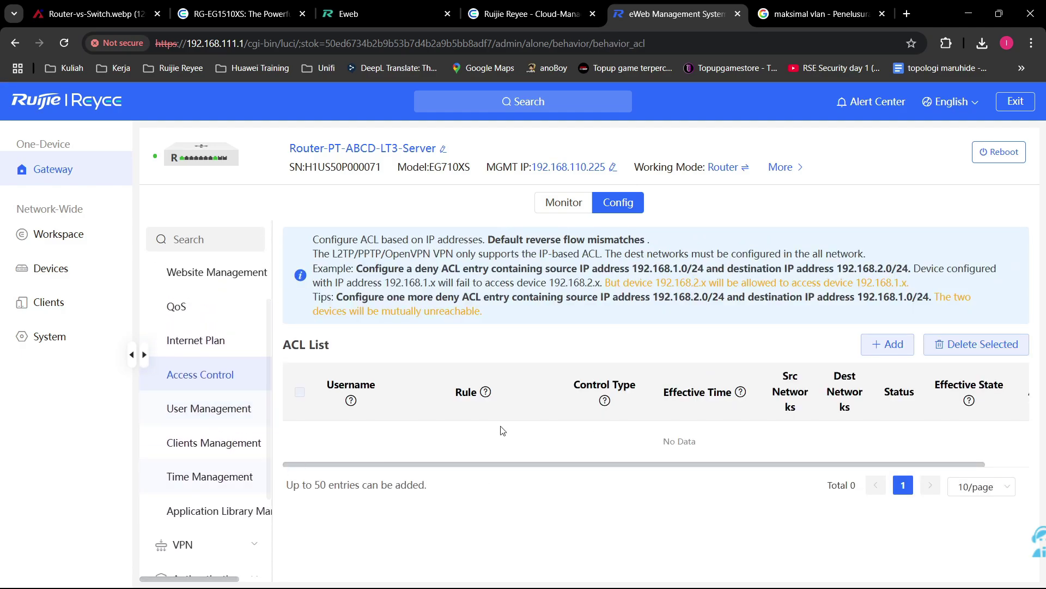
left_click(888, 344)
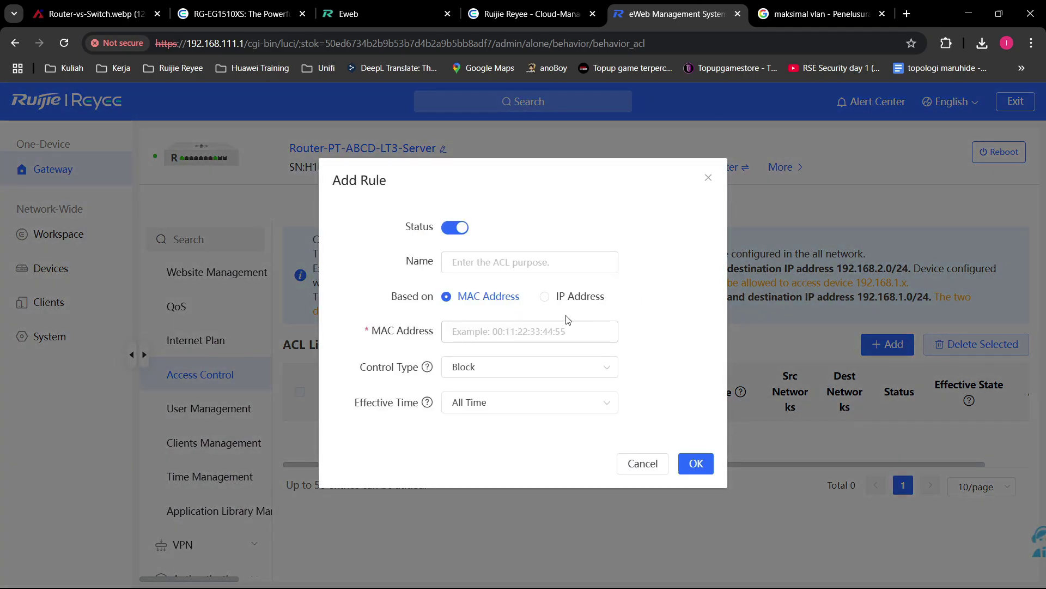
left_click(564, 296)
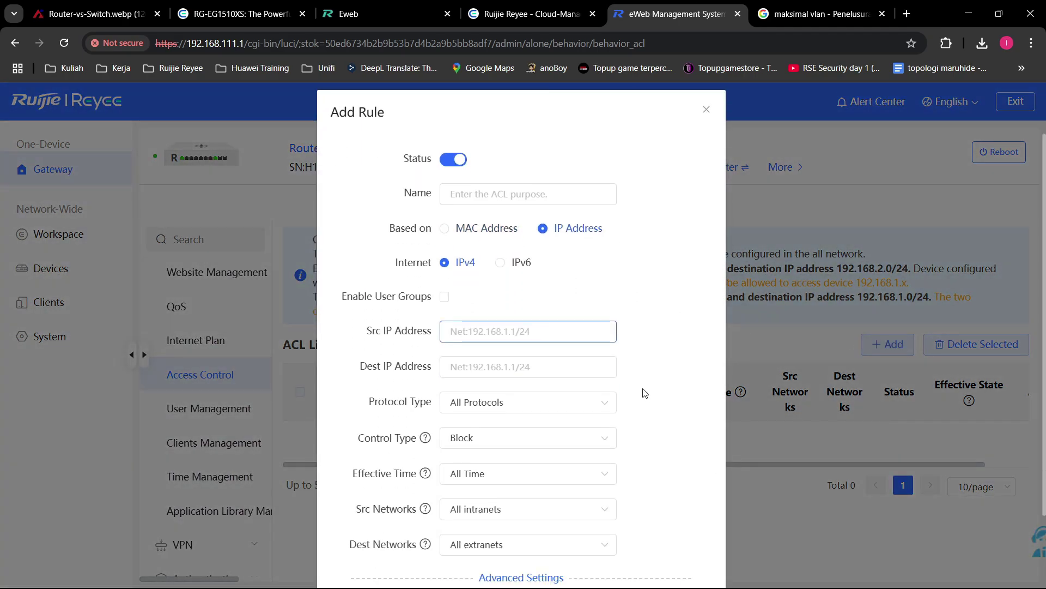
left_click(530, 332)
type("10")
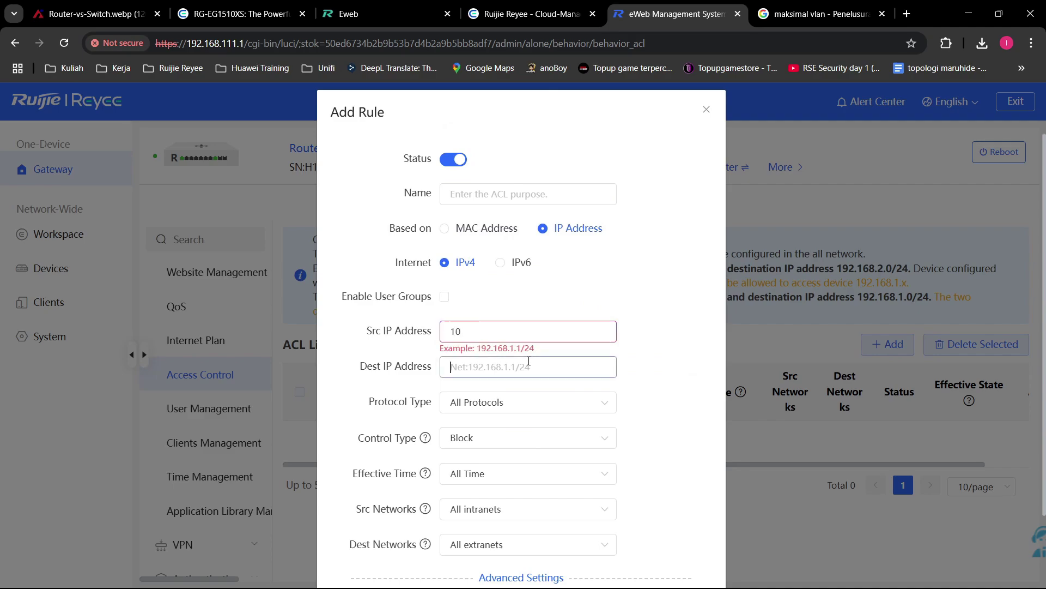
left_click(529, 360)
type("11")
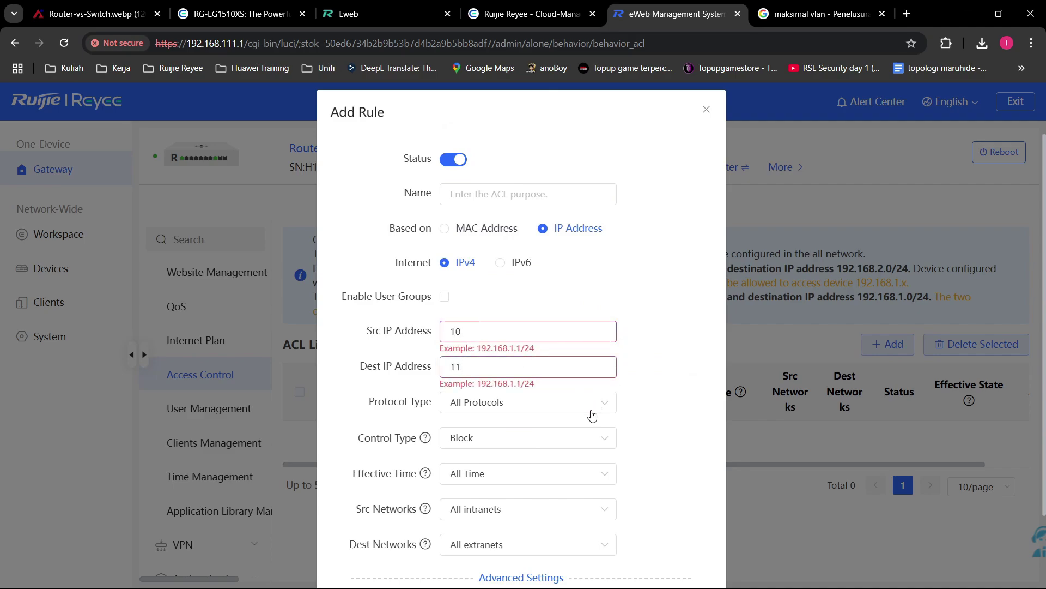
left_click(574, 412)
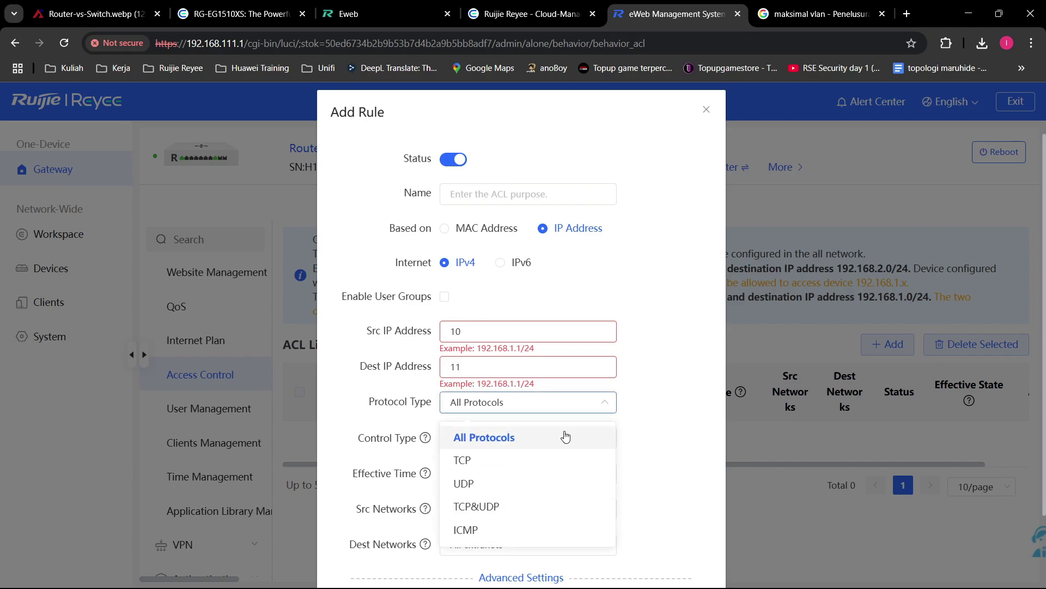
left_click(529, 531)
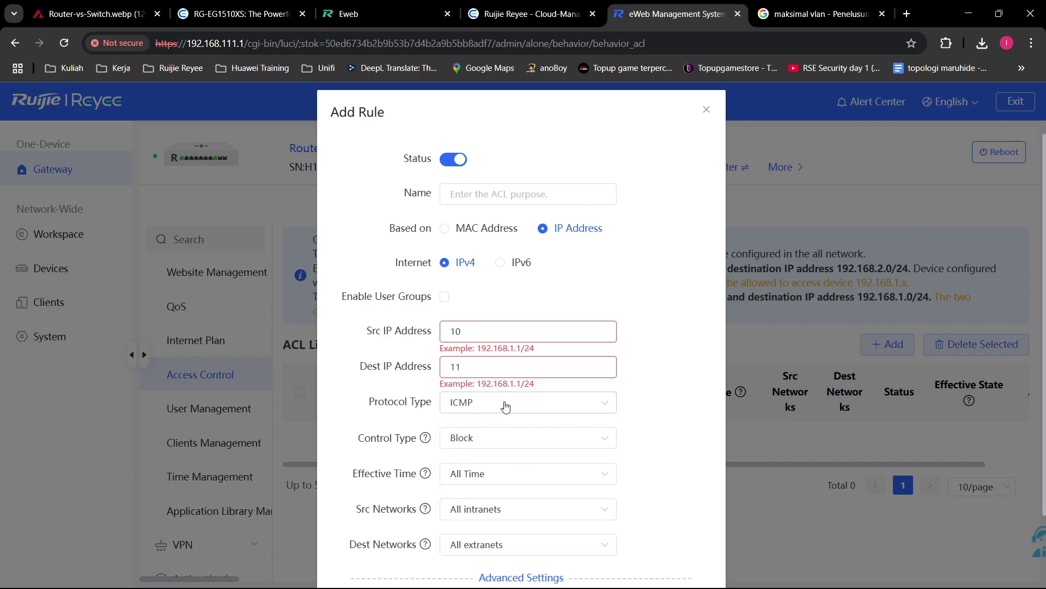
left_click(506, 401)
left_click(512, 530)
left_click(486, 447)
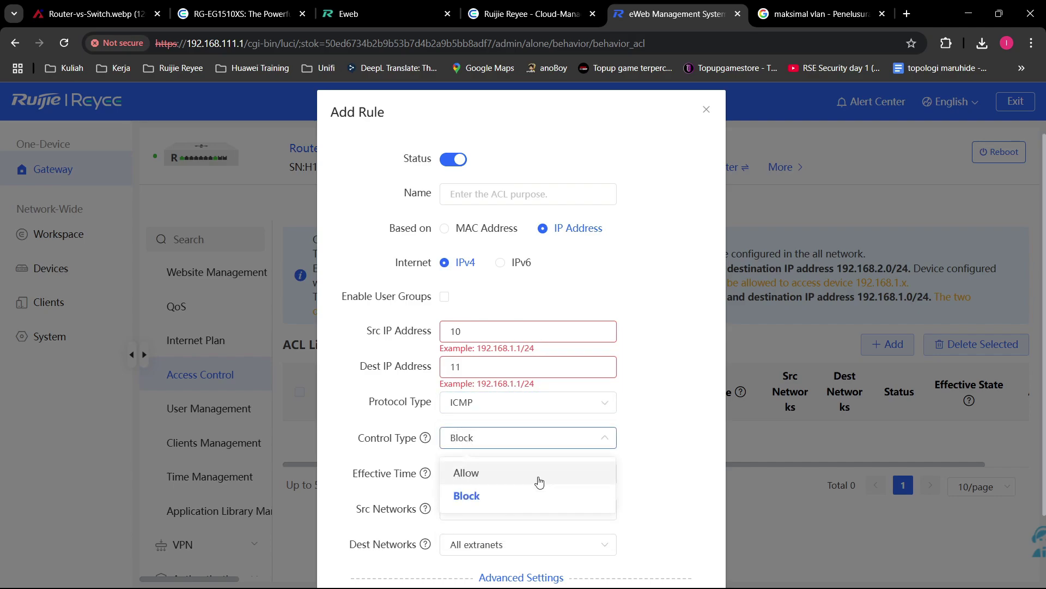
left_click(519, 494)
scroll(581, 469, "down", 1)
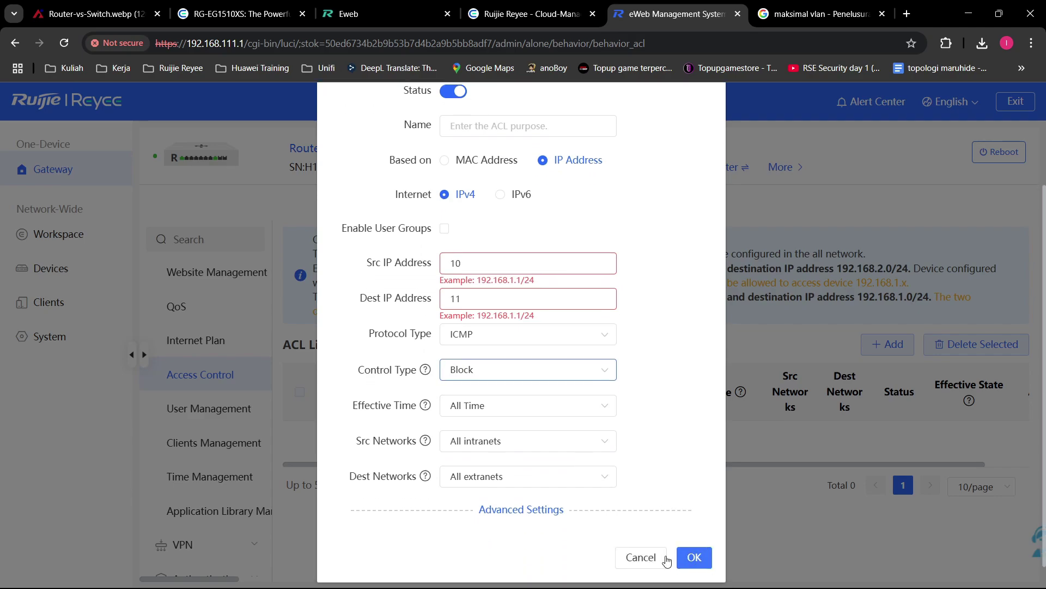
scroll(609, 126, "up", 2)
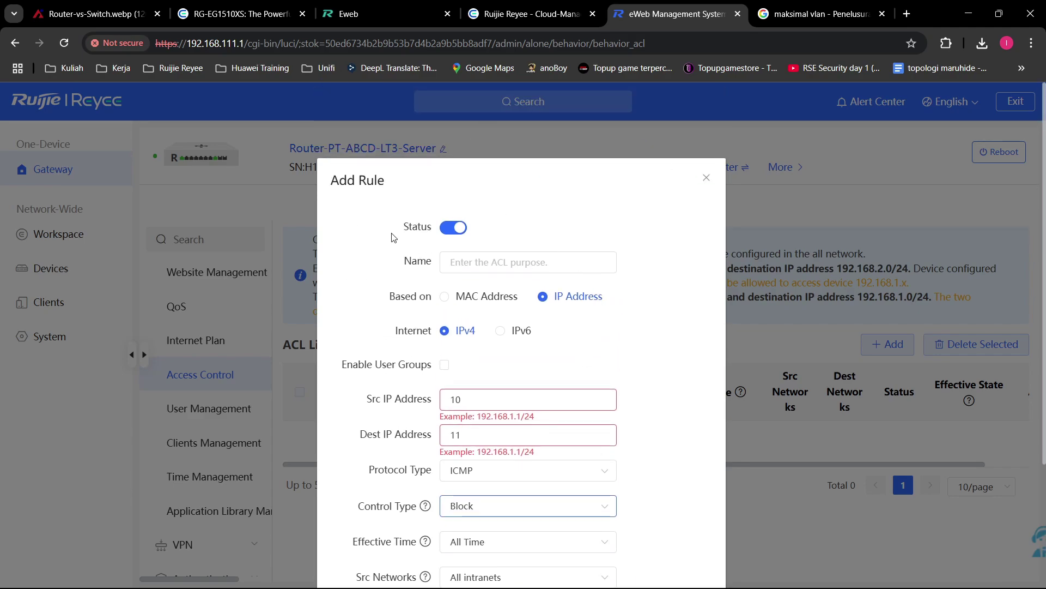
scroll(393, 238, "down", 2)
scroll(600, 218, "up", 2)
left_click(707, 178)
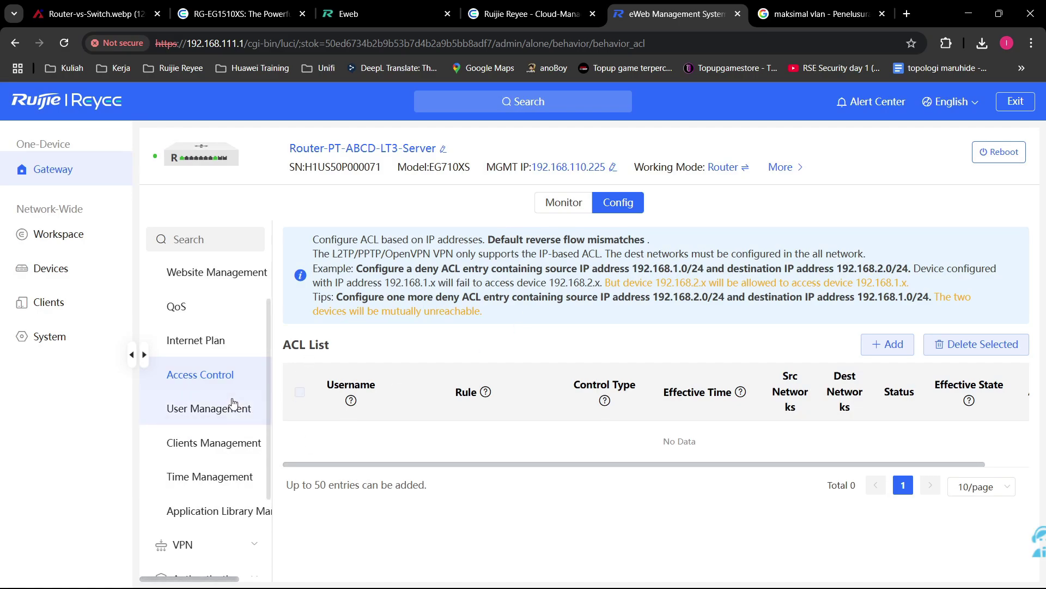
Step: Check which user groups a draft App Block rule can target, then discard it and return to User Management
left_click(209, 412)
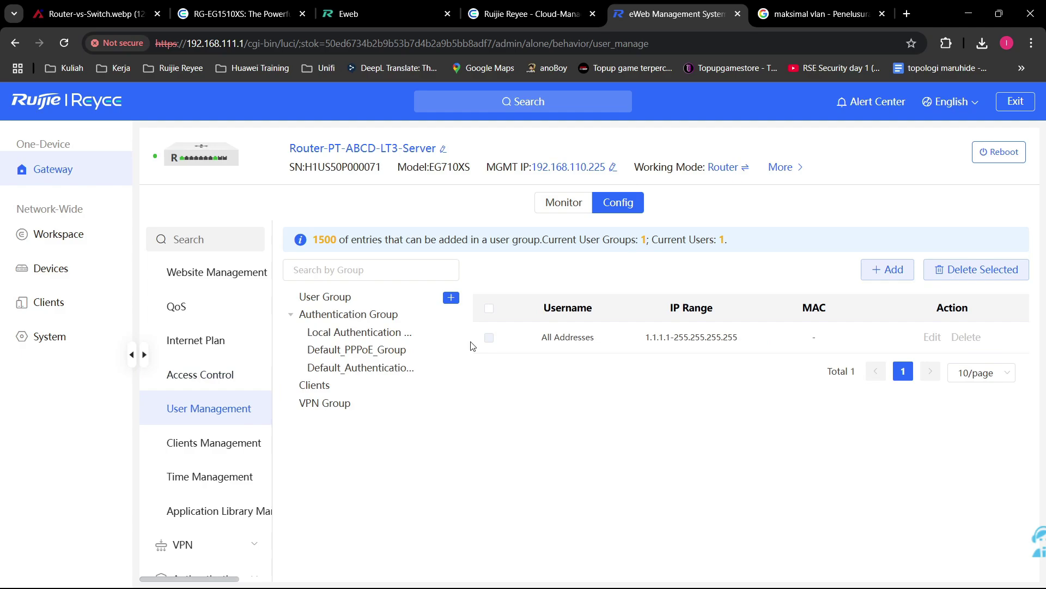
left_click(453, 299)
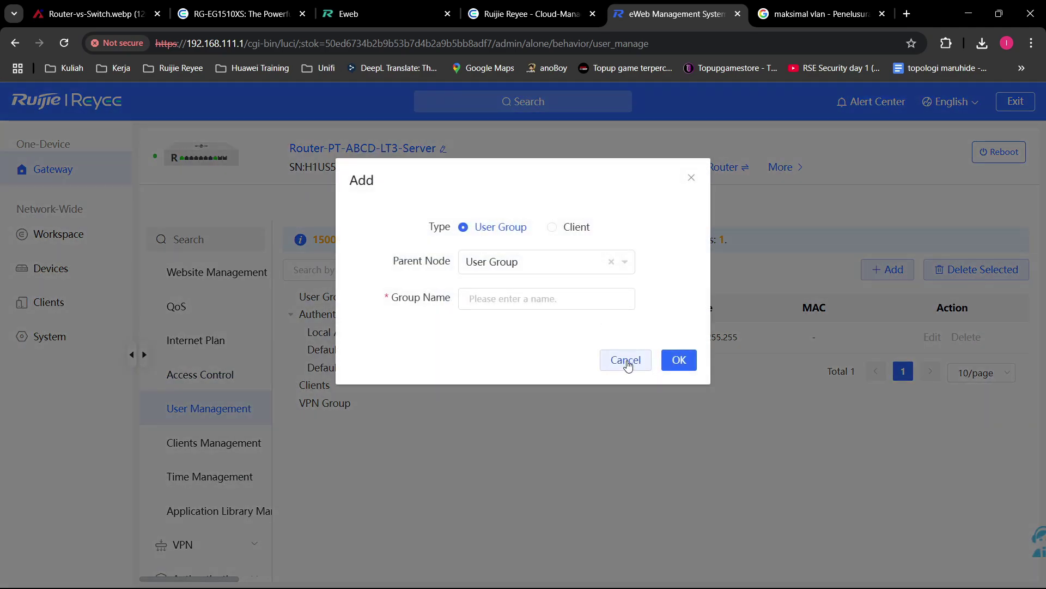
left_click(626, 361)
scroll(218, 316, "up", 1)
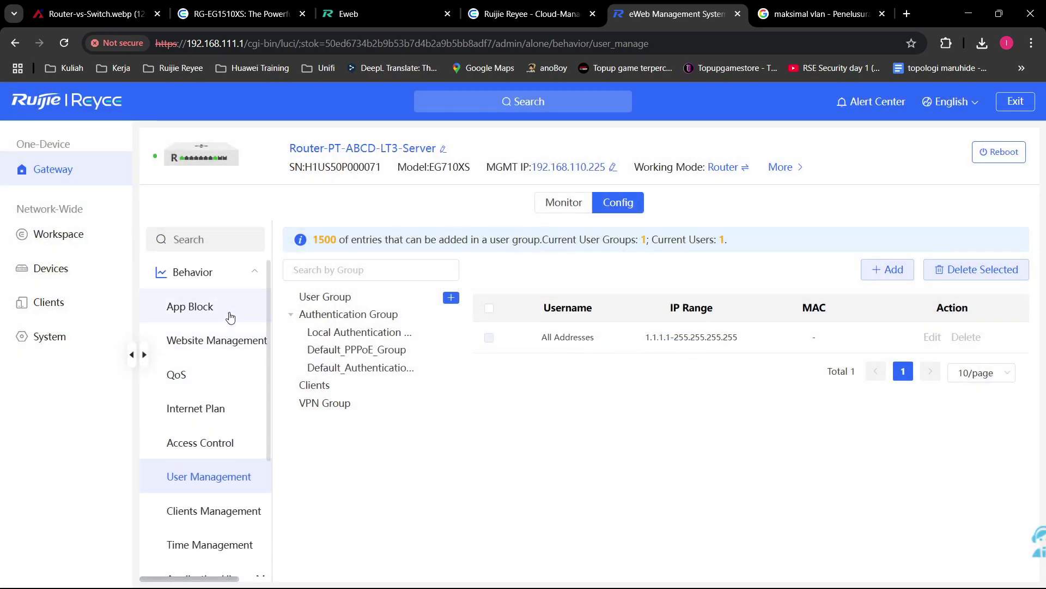
left_click(220, 316)
left_click(887, 268)
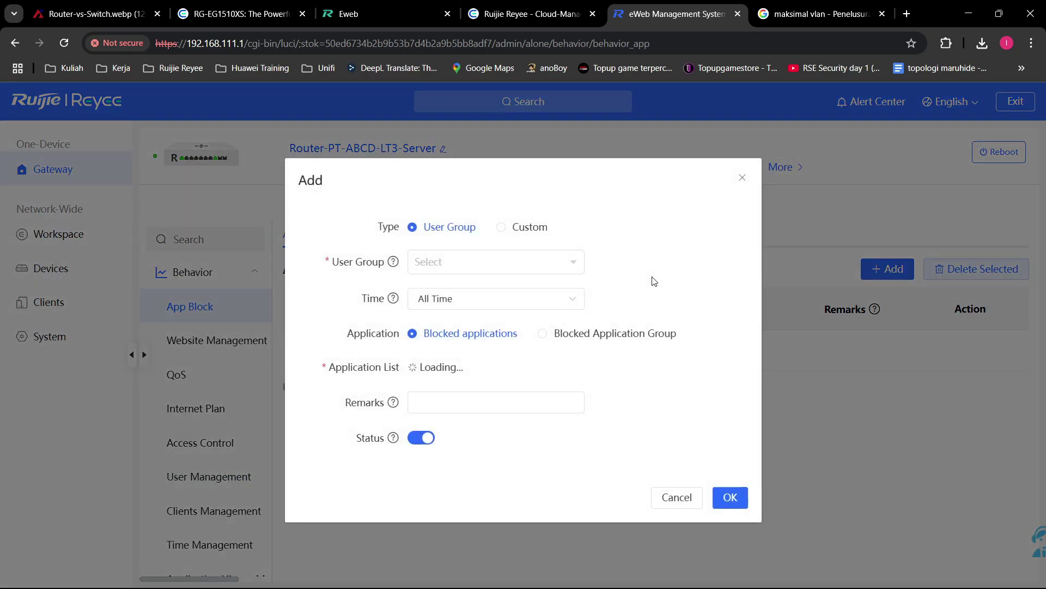
left_click(505, 262)
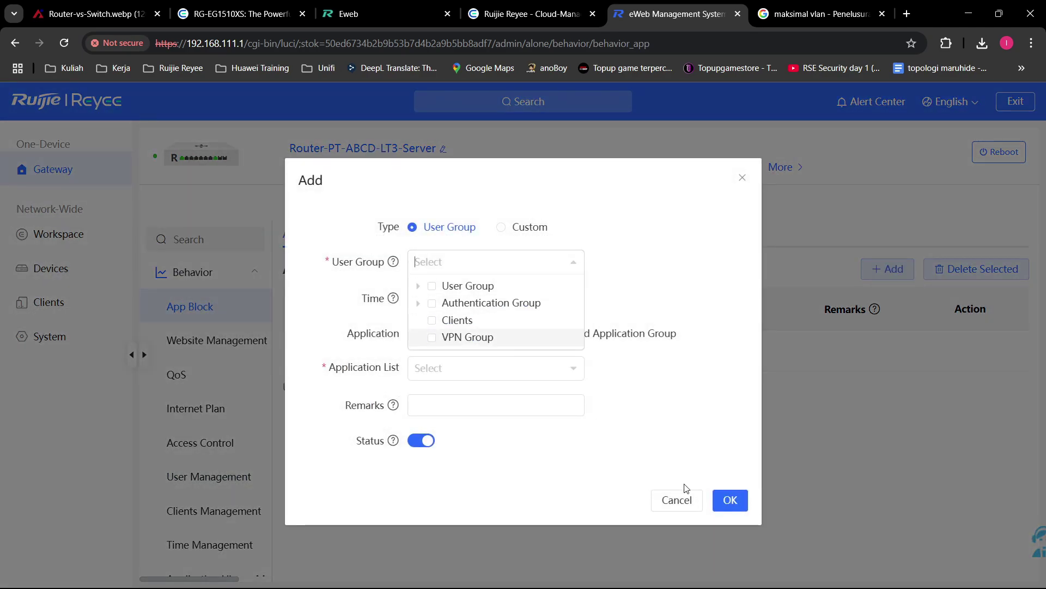
left_click(676, 500)
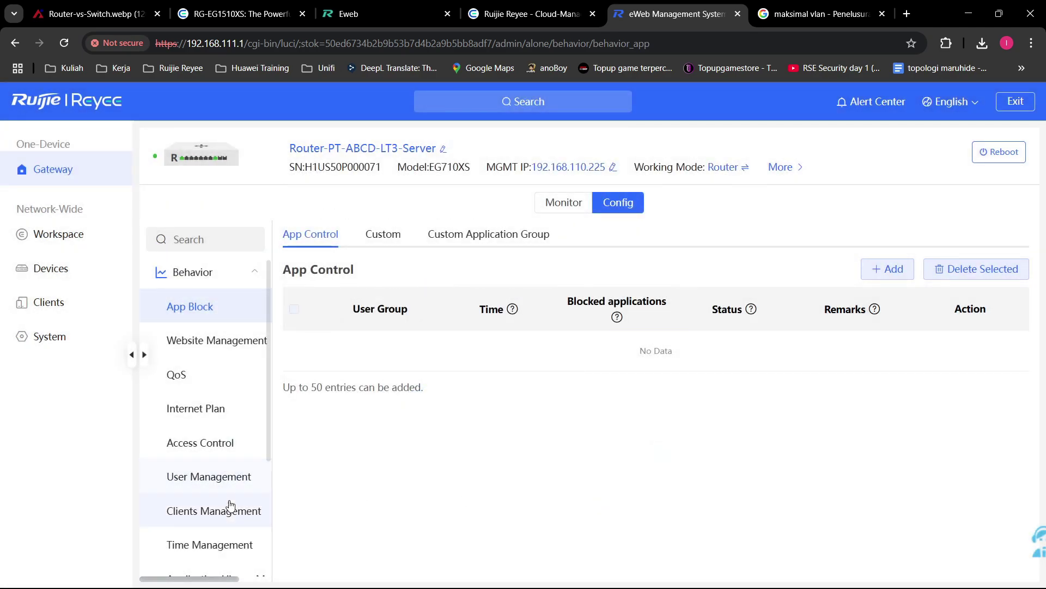
left_click(245, 483)
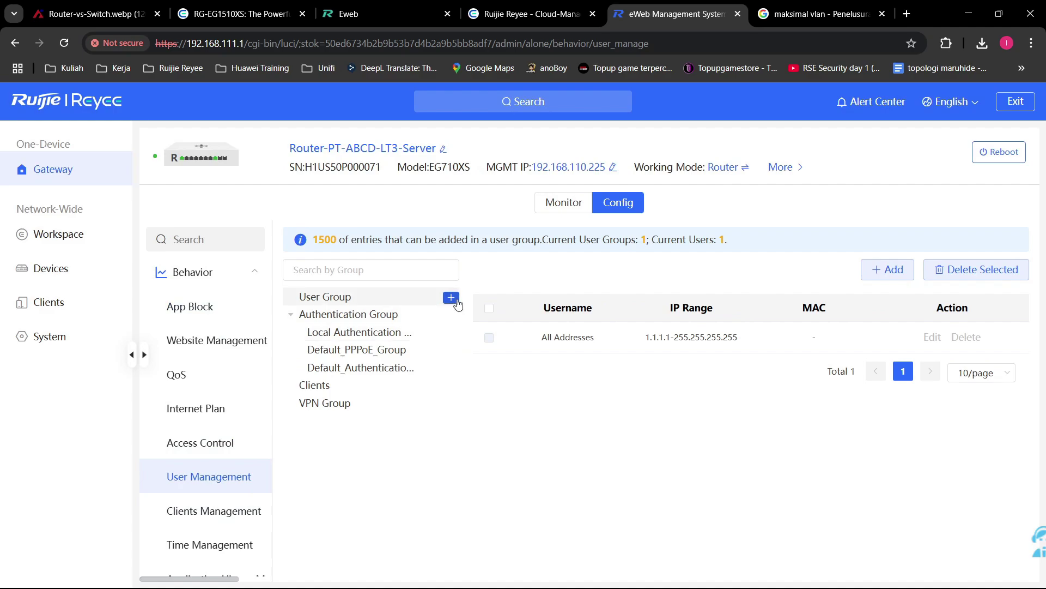
Step: Add a new user group named GrupA
left_click(451, 297)
left_click(566, 300)
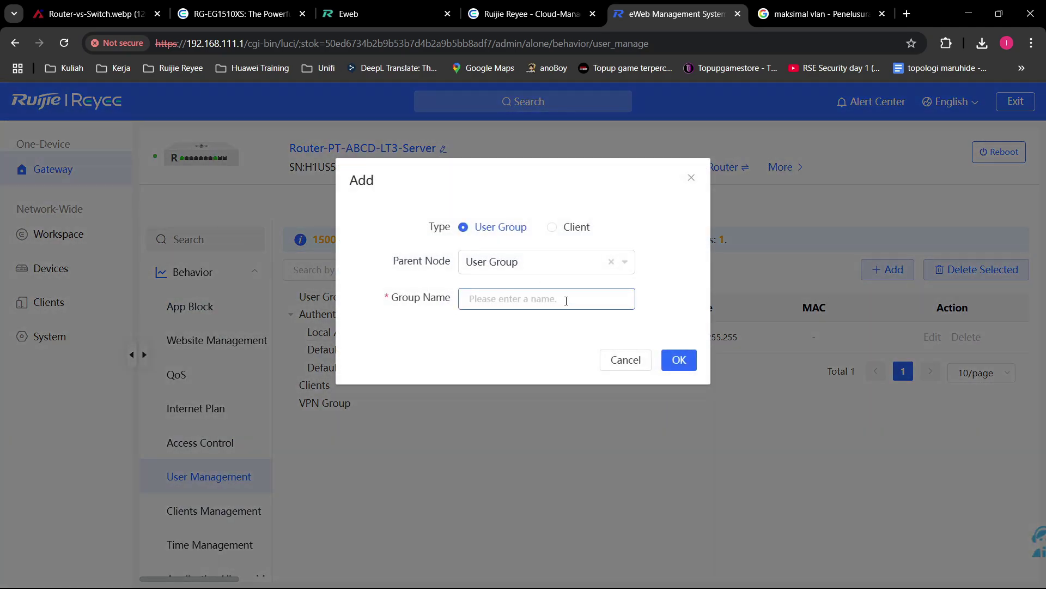
type("GrupA")
left_click(678, 358)
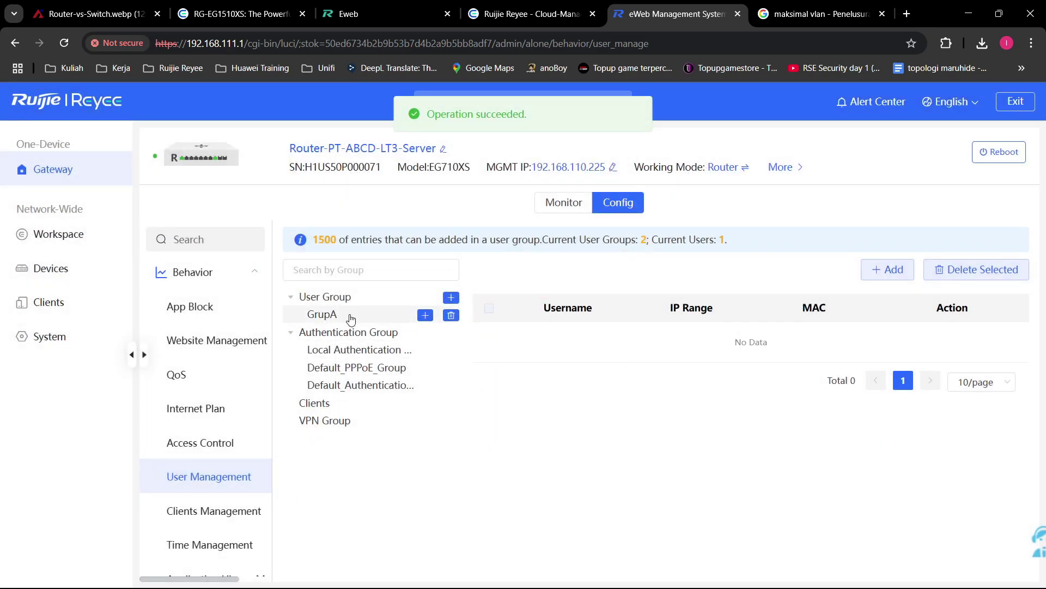
Step: Try the Client entry options (username, MAC, IP) in GrupA's Add form, then close without saving
left_click(883, 270)
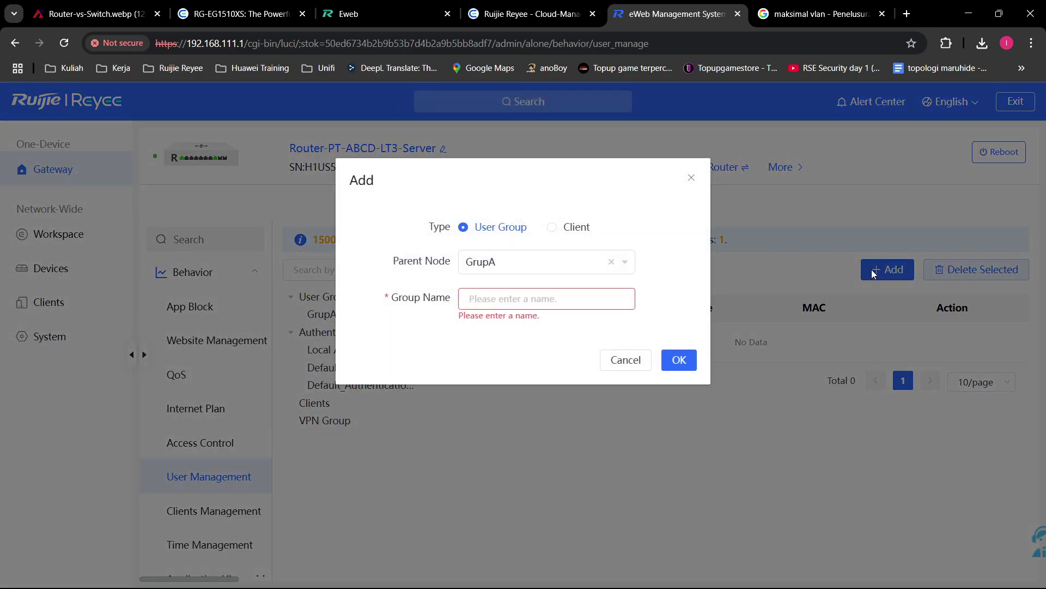
left_click(555, 227)
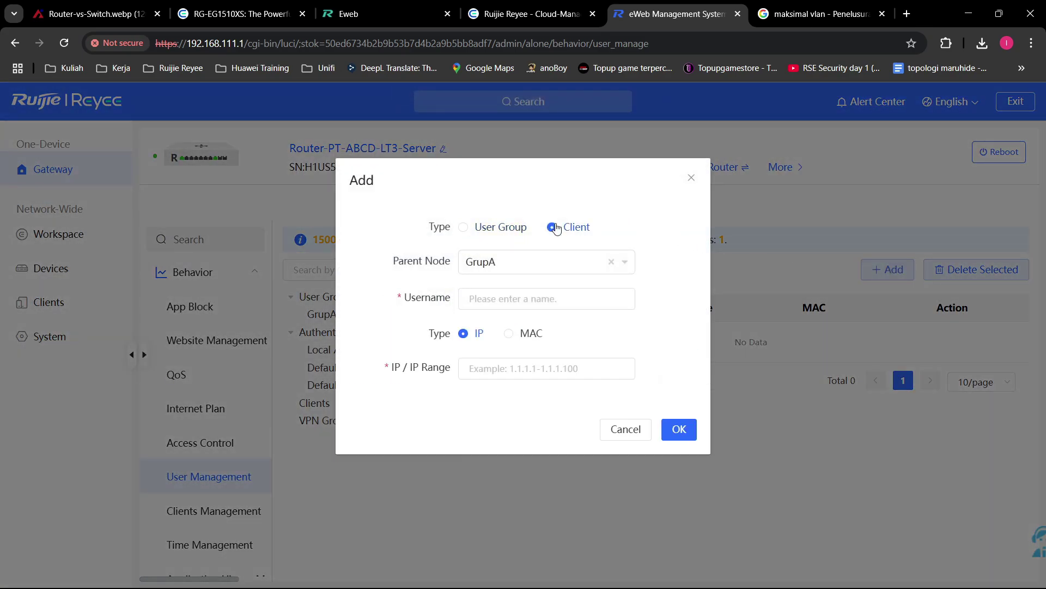
left_click(561, 300)
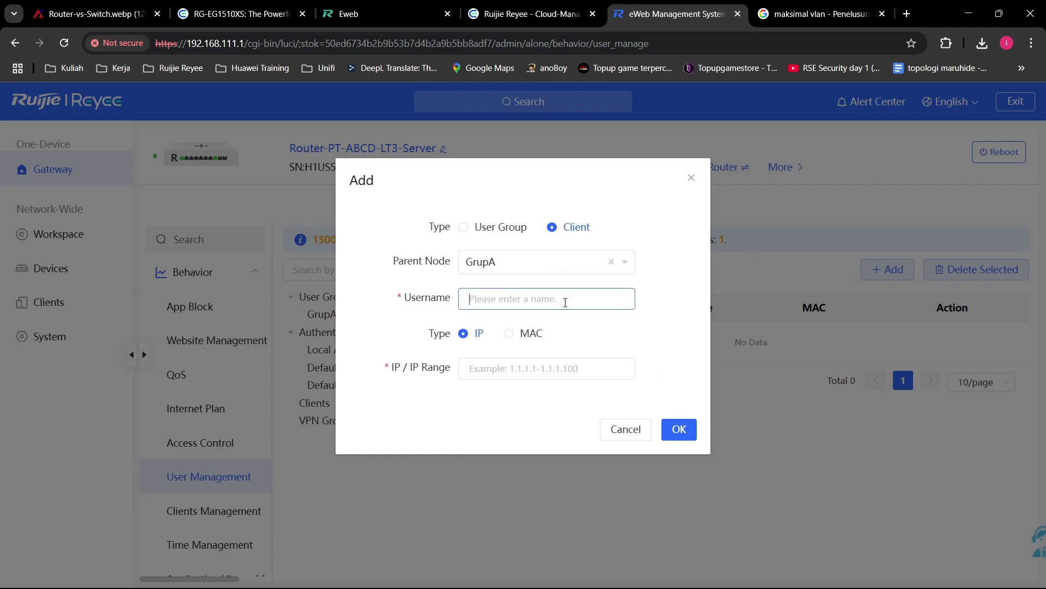
left_click(526, 335)
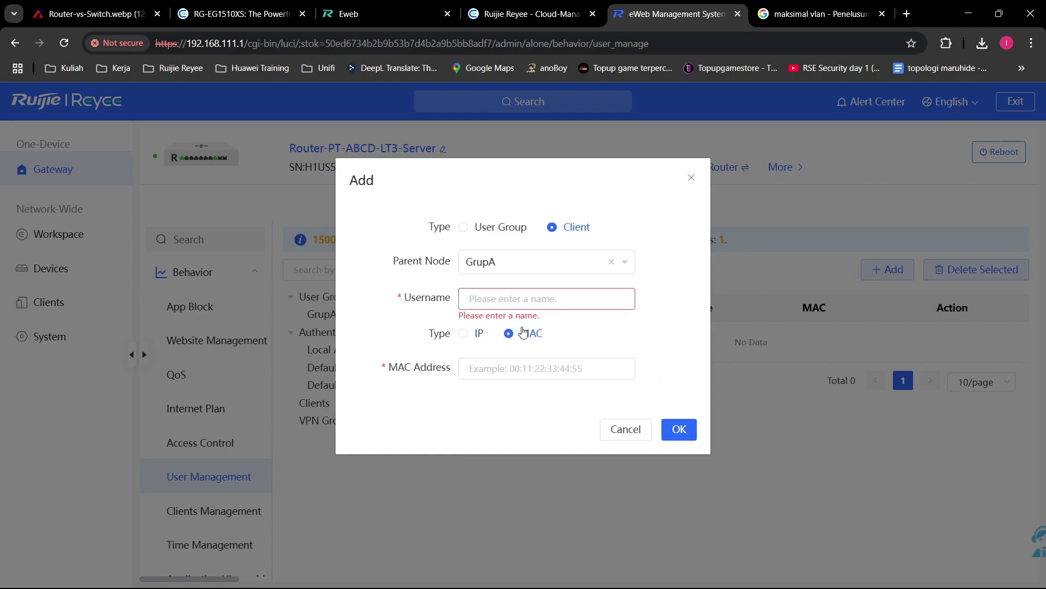
left_click(480, 334)
left_click(502, 230)
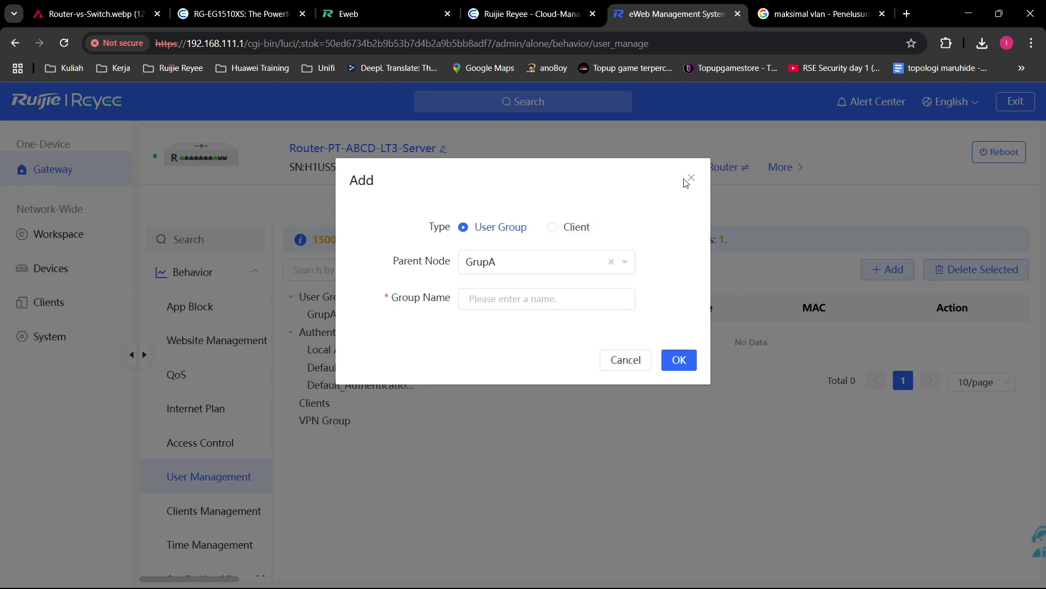
left_click(692, 177)
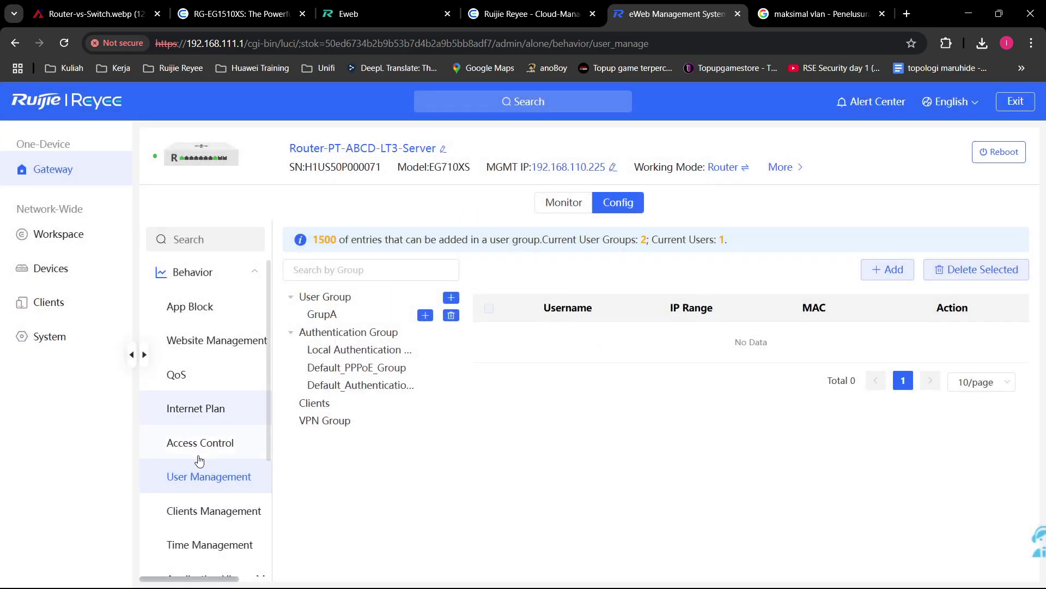
Step: Open Clients Management's Client Library Upgrade tab and point out the OUI library version 2022.11.25
left_click(212, 509)
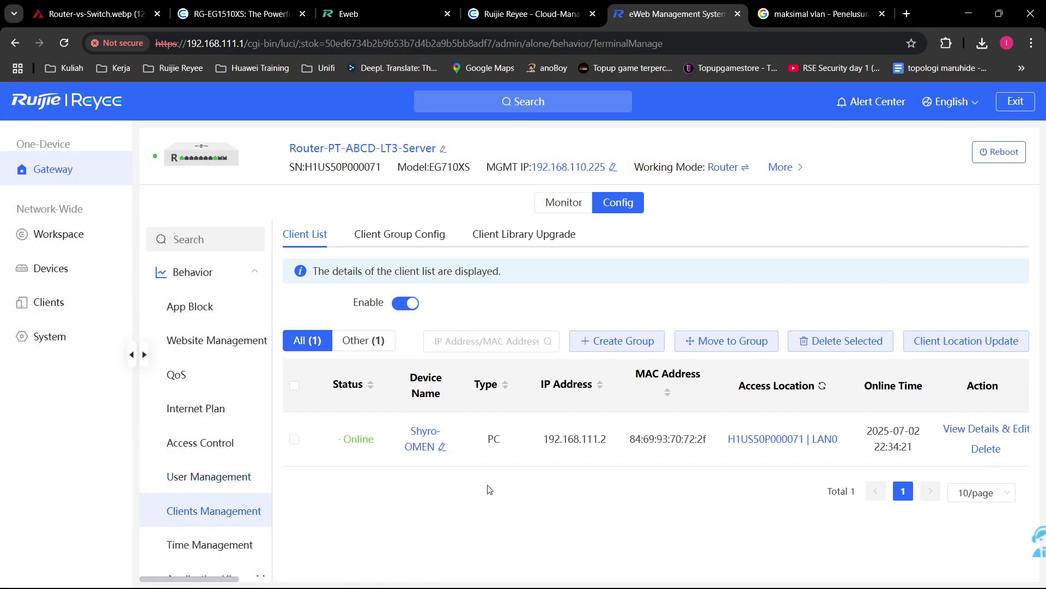
scroll(245, 539, "down", 2)
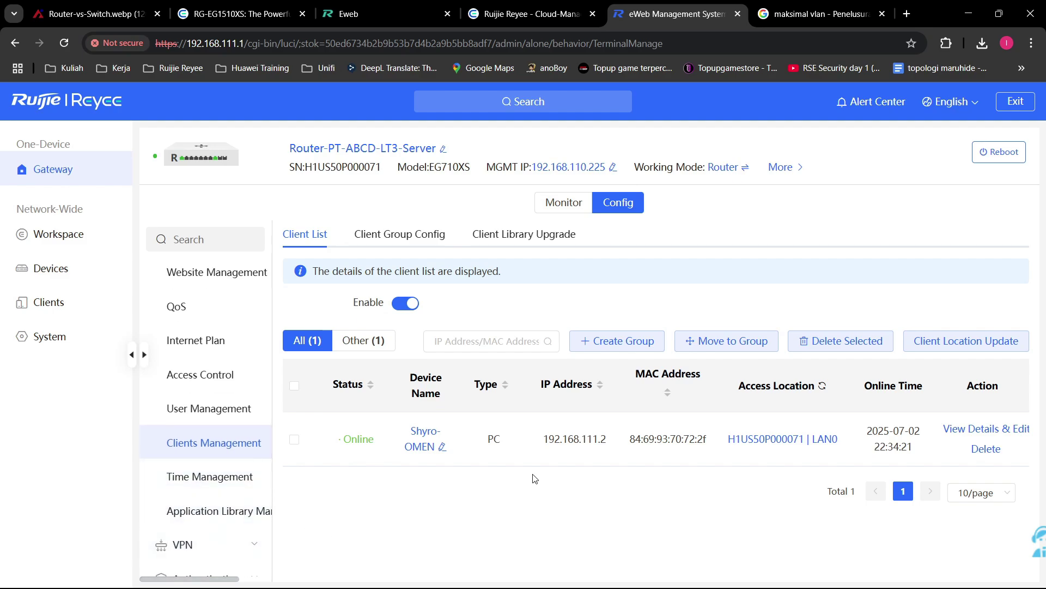
left_click(443, 238)
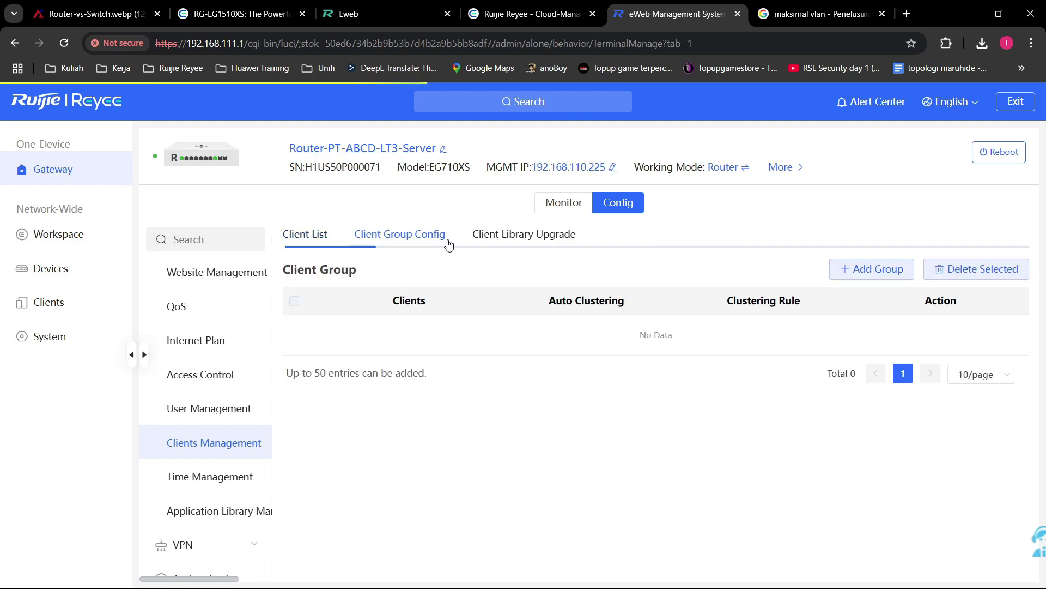
left_click(533, 243)
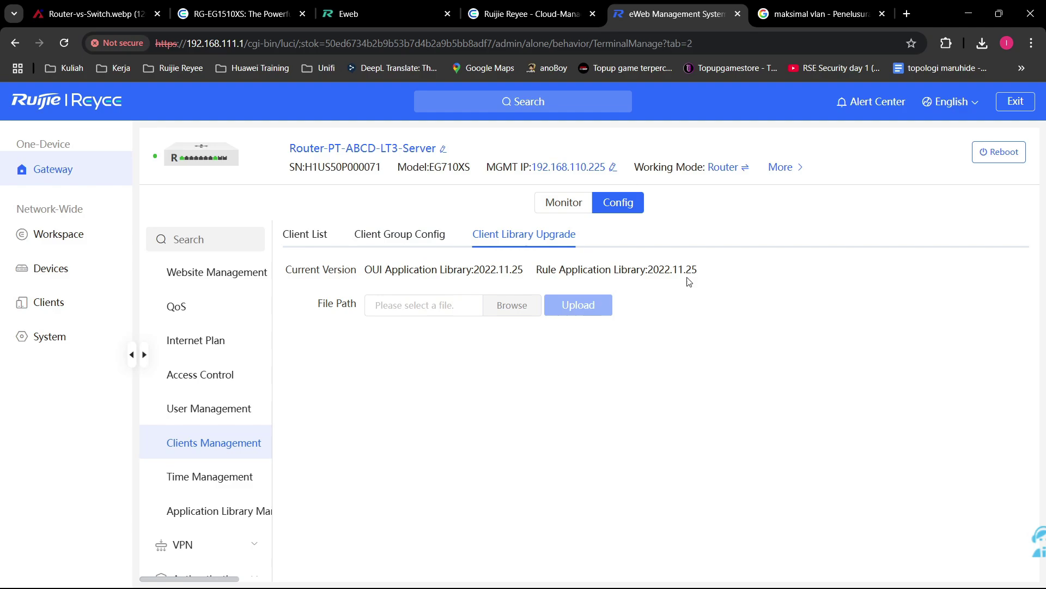
left_click_drag(366, 269, 383, 269)
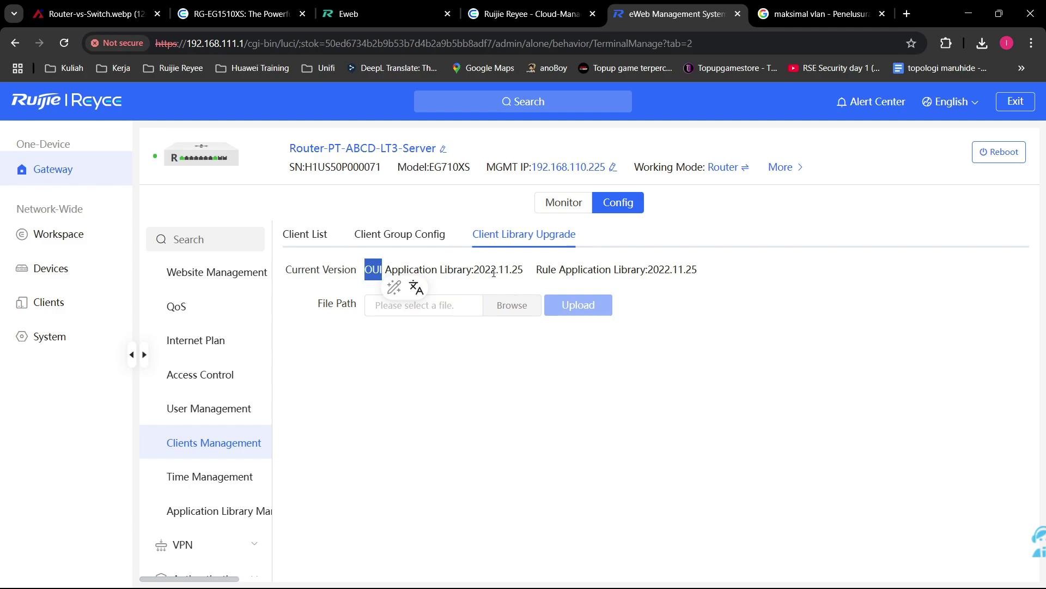
left_click(455, 276)
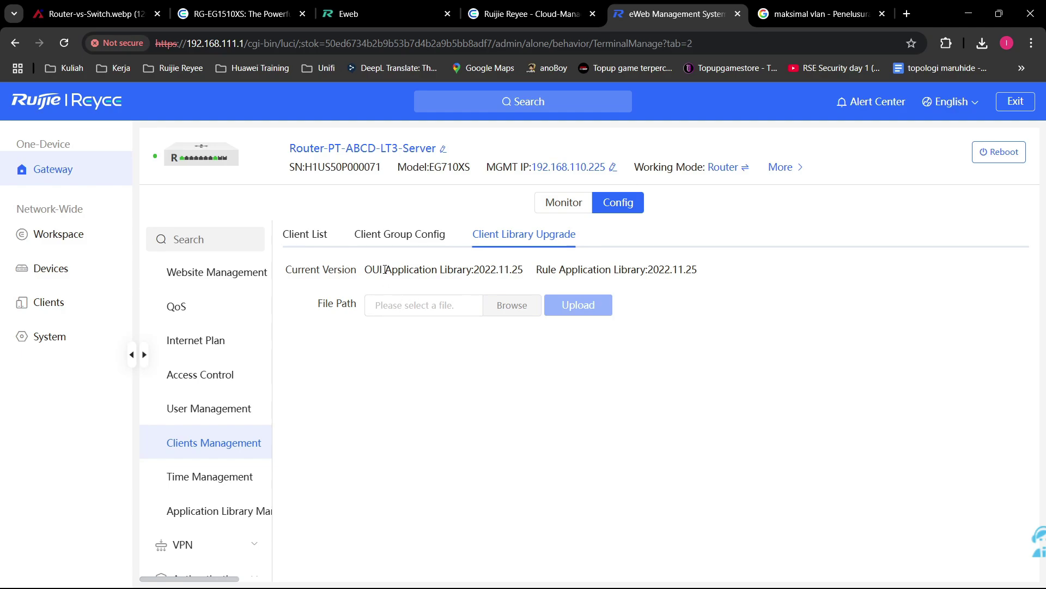
left_click_drag(385, 269, 350, 273)
left_click(590, 265)
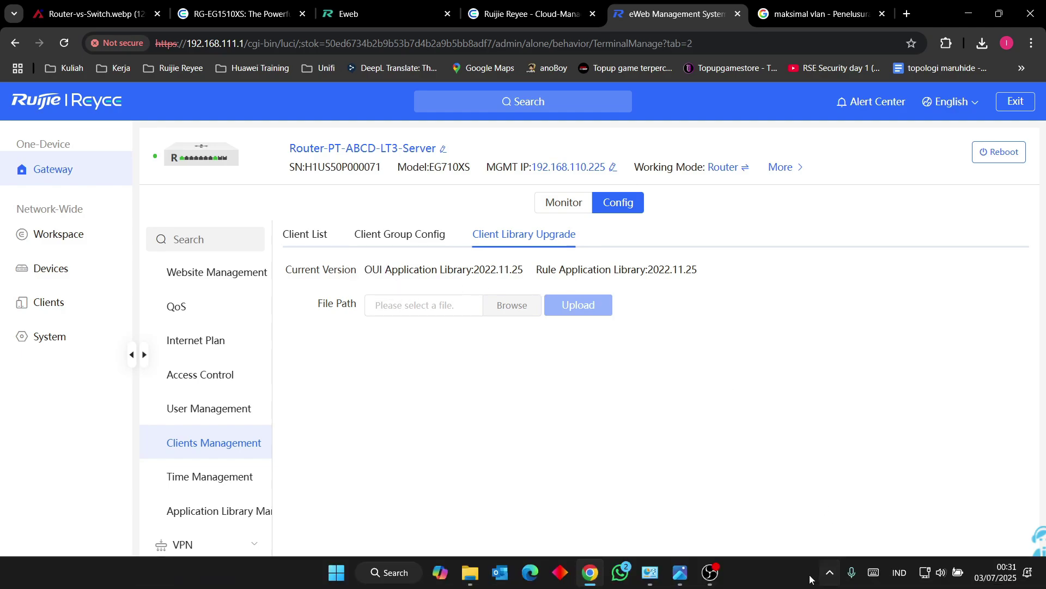
mouse_move(650, 573)
left_click(708, 465)
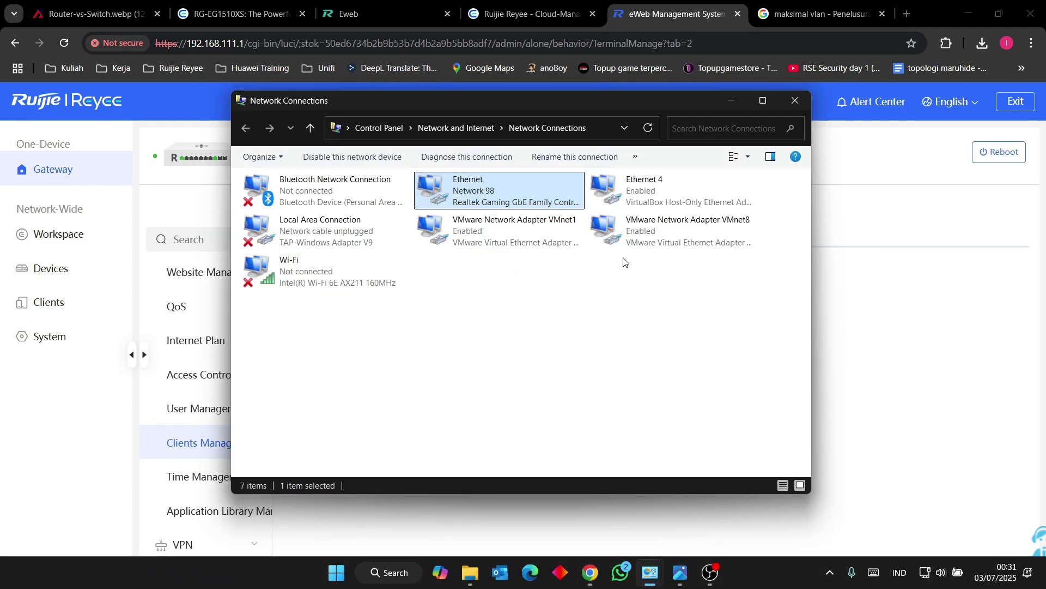
double_click(509, 180)
left_click(537, 245)
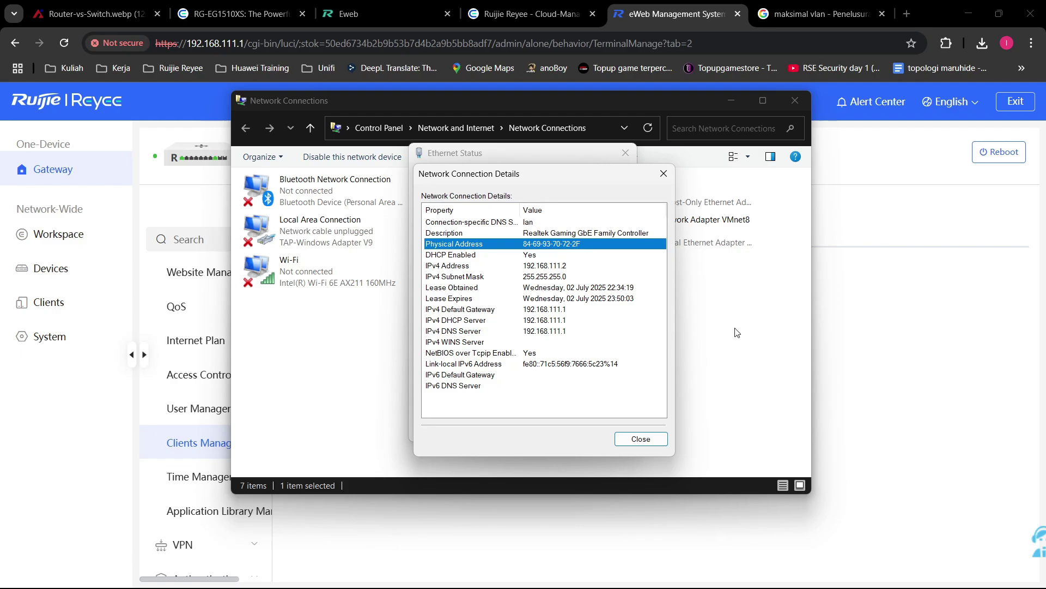
left_click(896, 337)
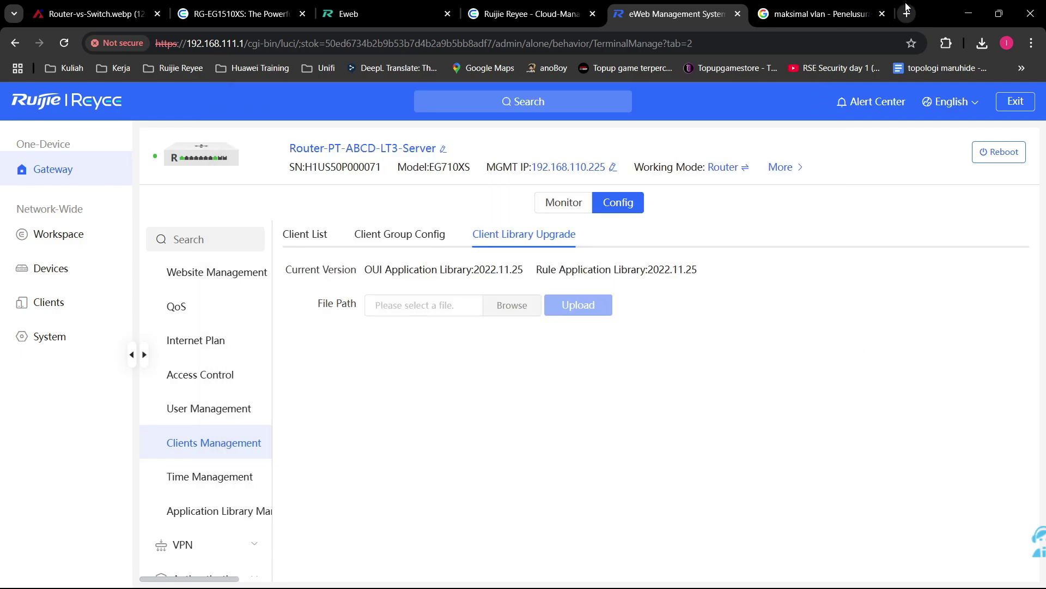
left_click(675, 583)
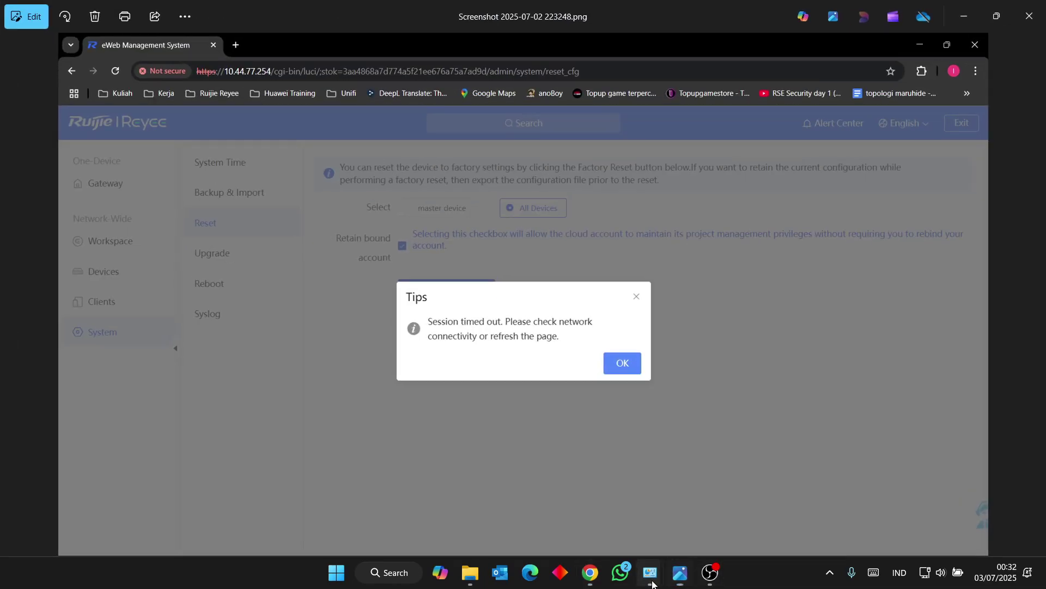
left_click(676, 580)
mouse_move(649, 572)
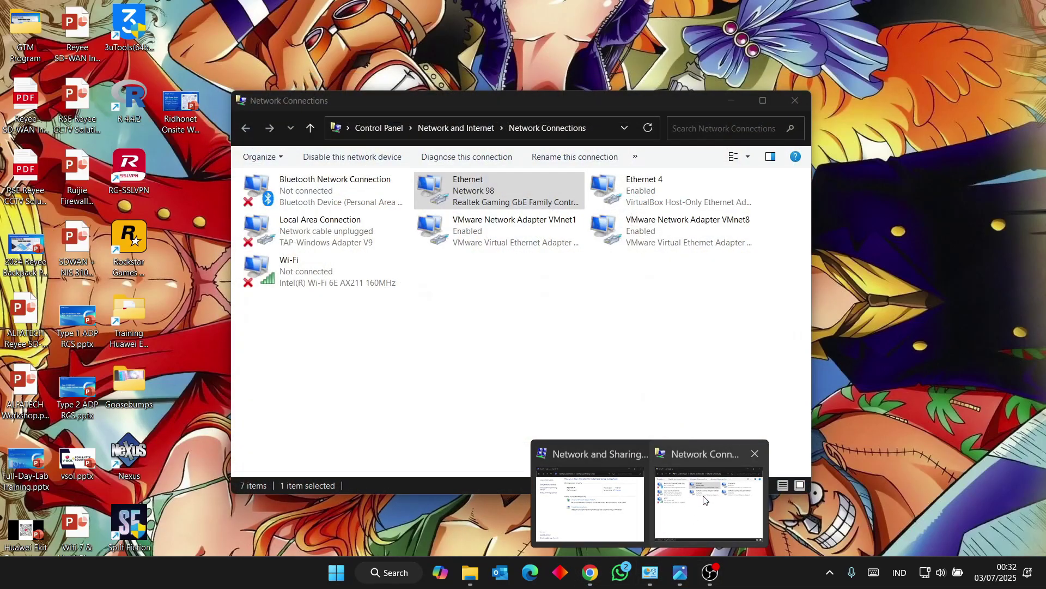
left_click(705, 500)
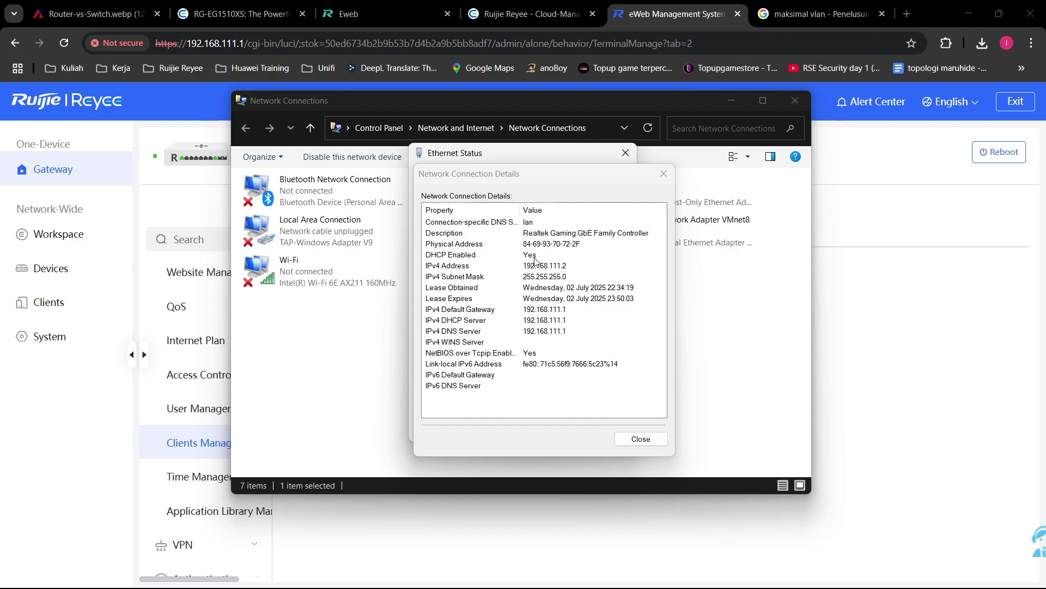
left_click(877, 354)
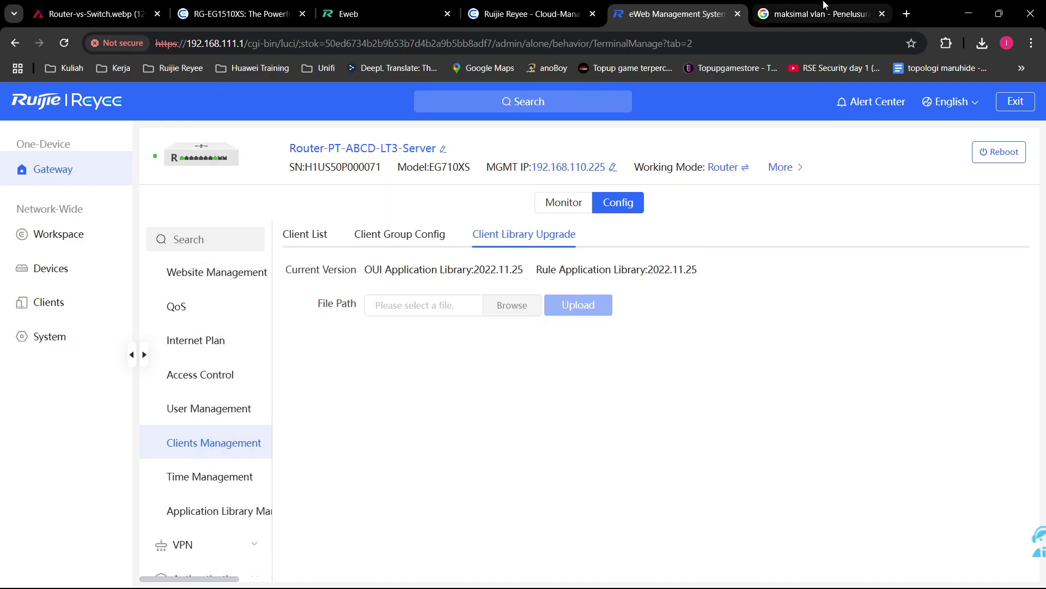
left_click(825, 12)
Step: Search Google for the MAC prefix 84:69:93
left_click(649, 44)
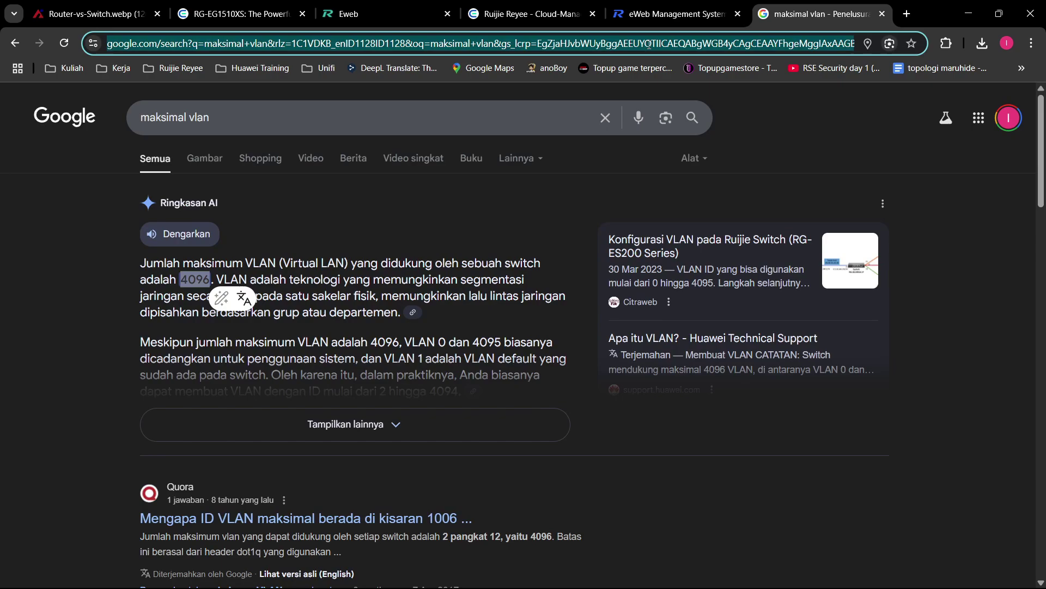
type("84:69")
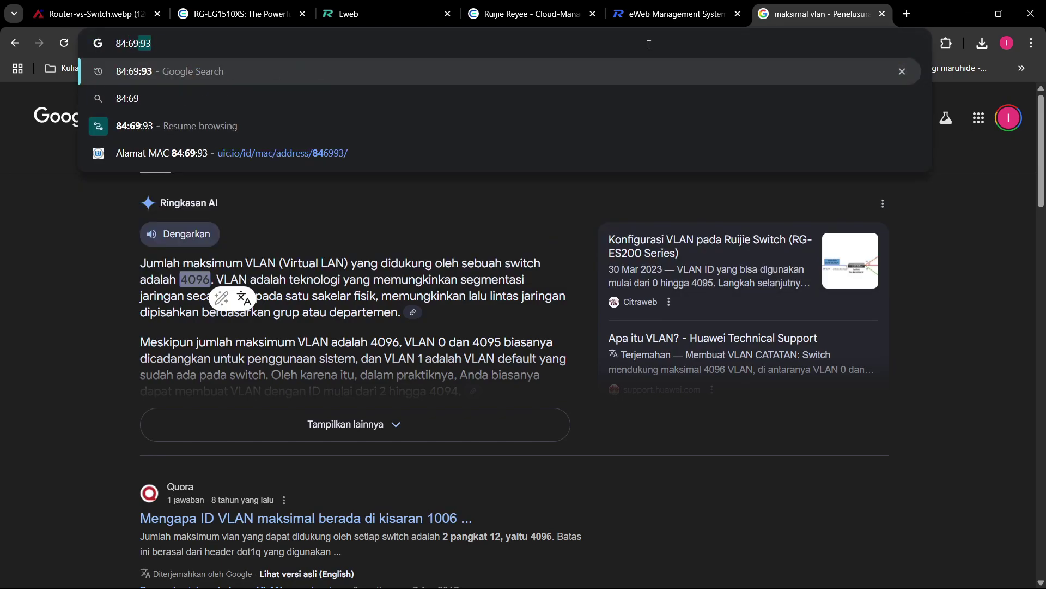
type(":93")
key("Return")
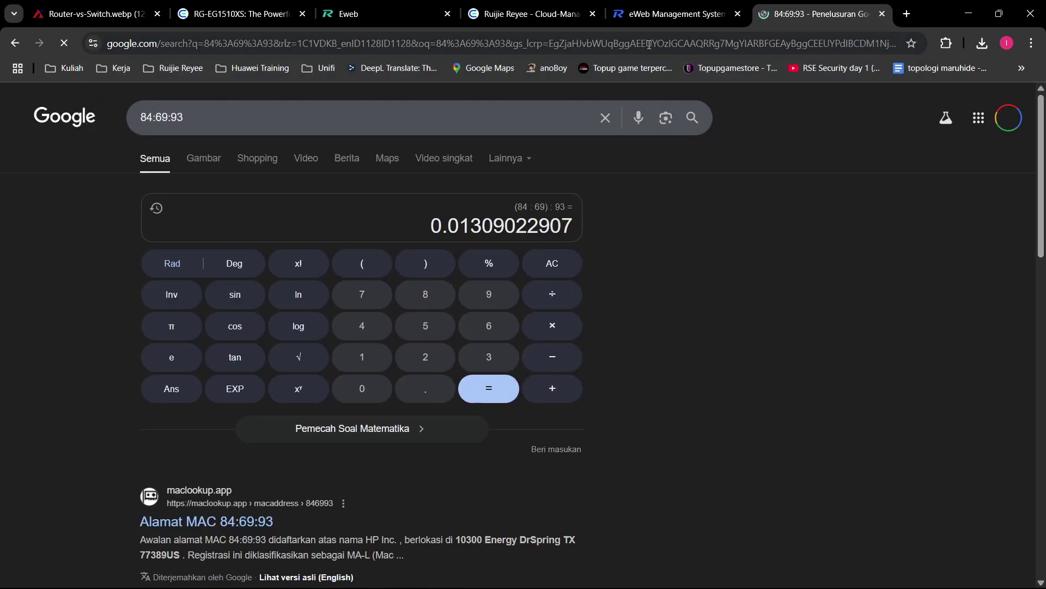
scroll(269, 285, "down", 4)
scroll(268, 285, "down", 2)
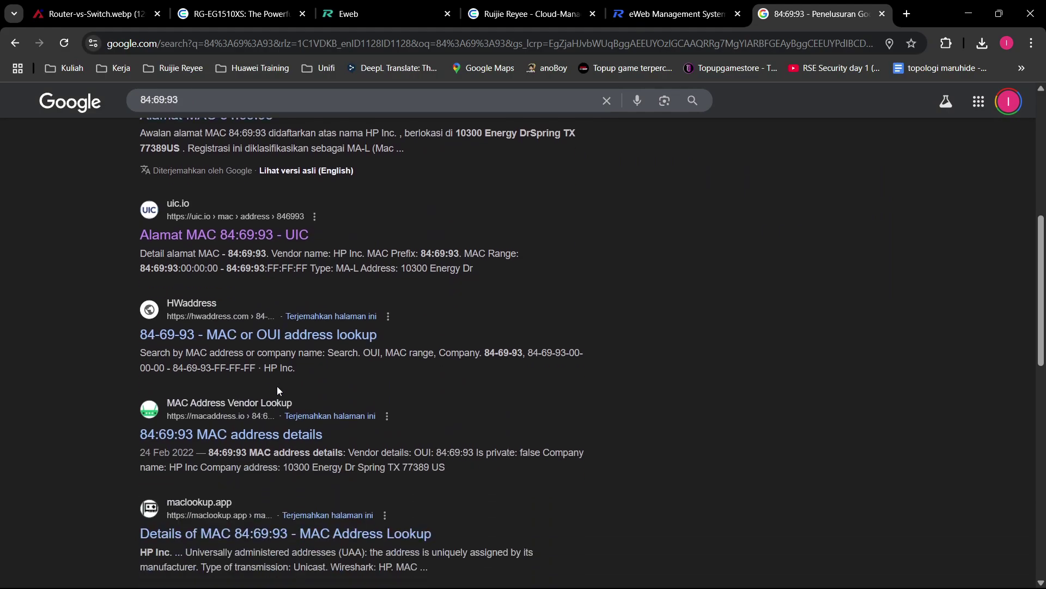
scroll(277, 386, "up", 1)
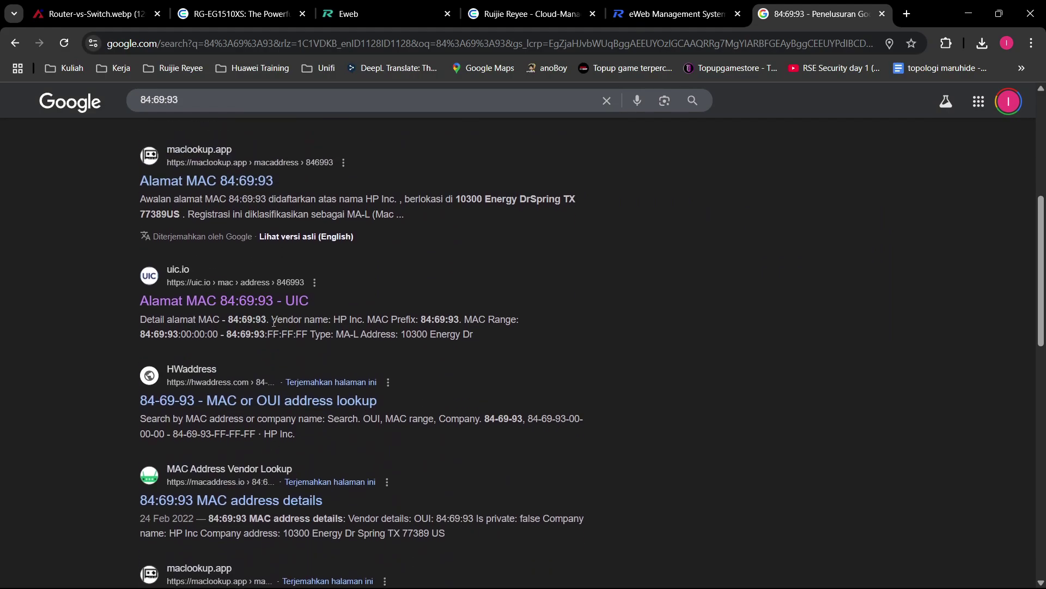
Step: Highlight the vendor HP Inc. in the lookup results and return to the gateway page
left_click_drag(272, 322, 358, 322)
left_click(596, 347)
scroll(360, 426, "down", 1)
left_click_drag(264, 366, 296, 366)
left_click(464, 432)
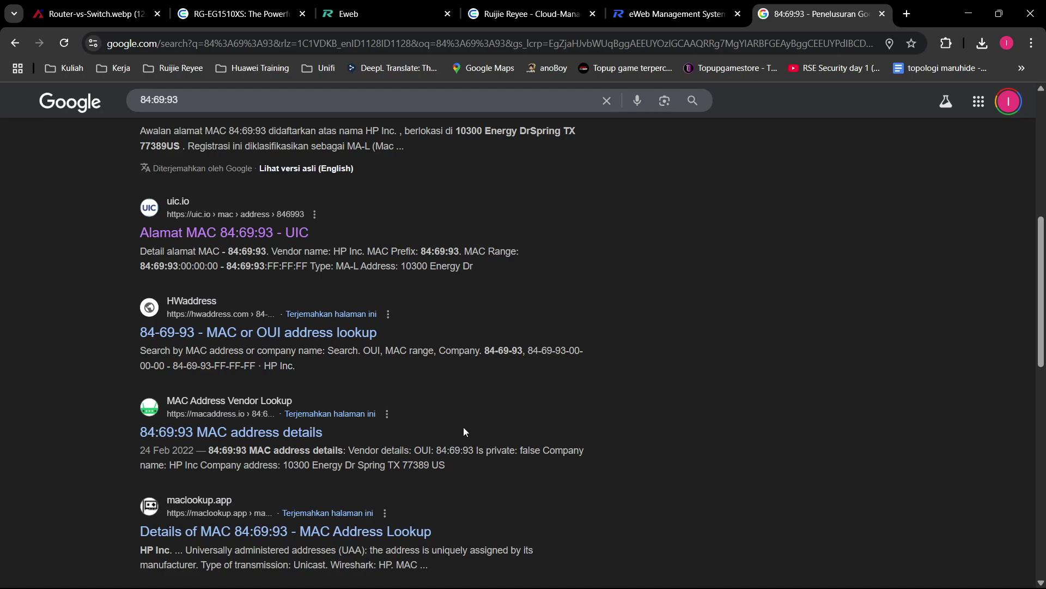
scroll(344, 401, "down", 1)
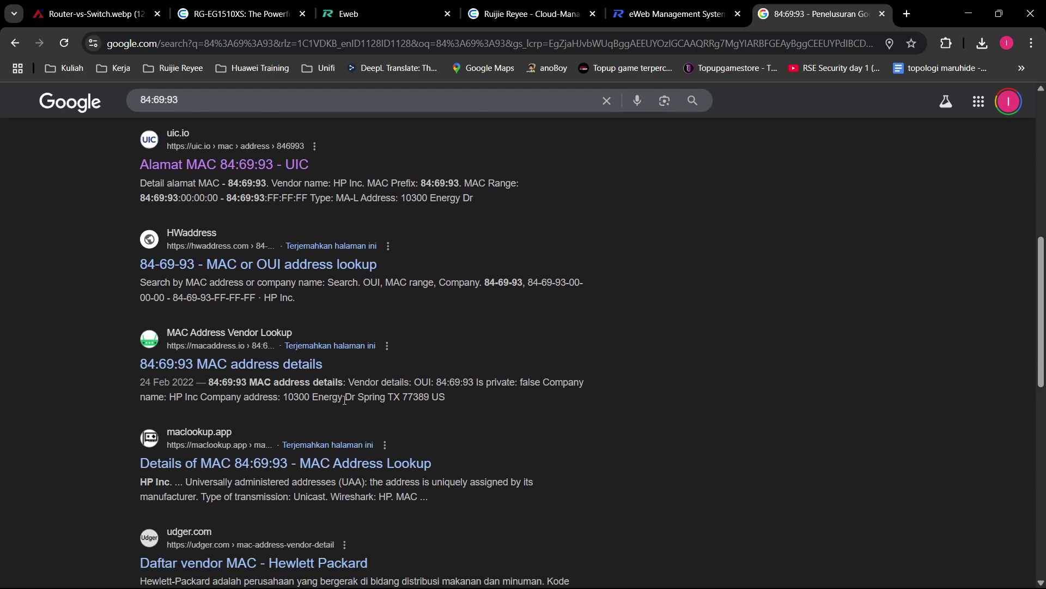
left_click(670, 13)
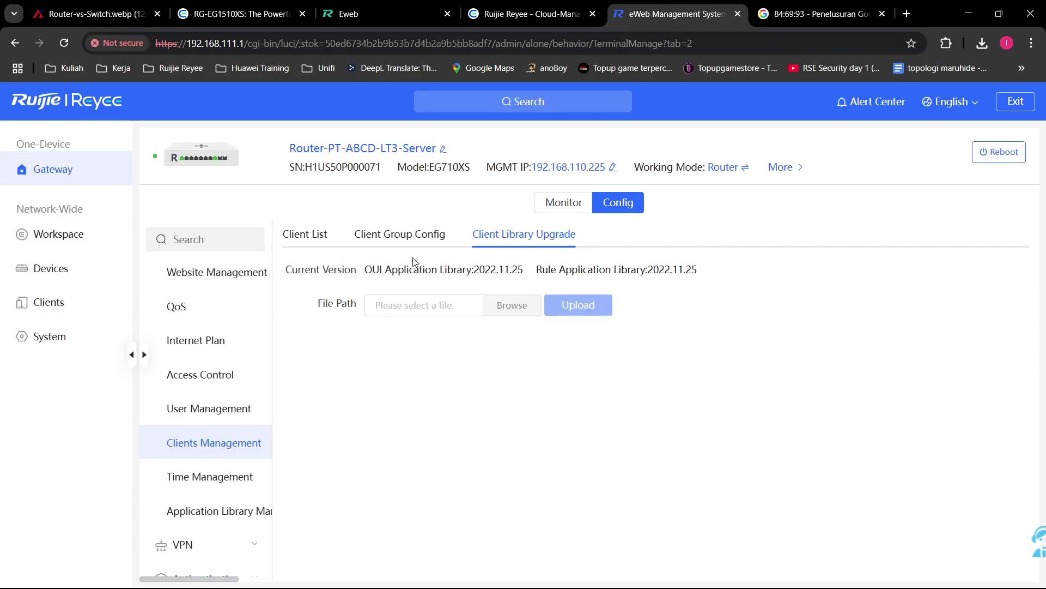
Step: Point out the OUI application library version, then revisit Client Group Config and the client list
left_click_drag(366, 276, 731, 283)
left_click(511, 287)
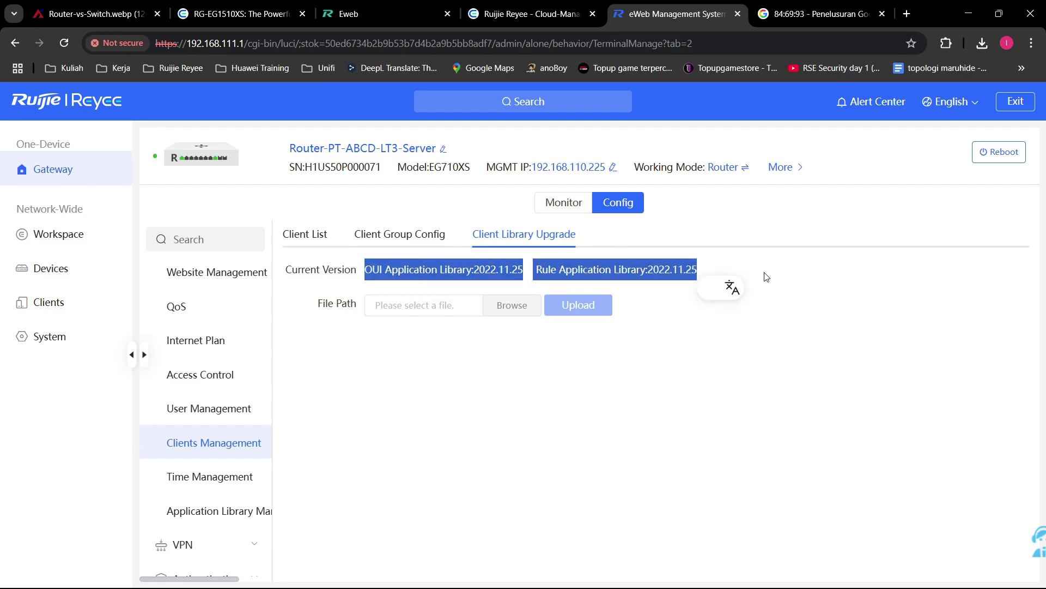
left_click(472, 291)
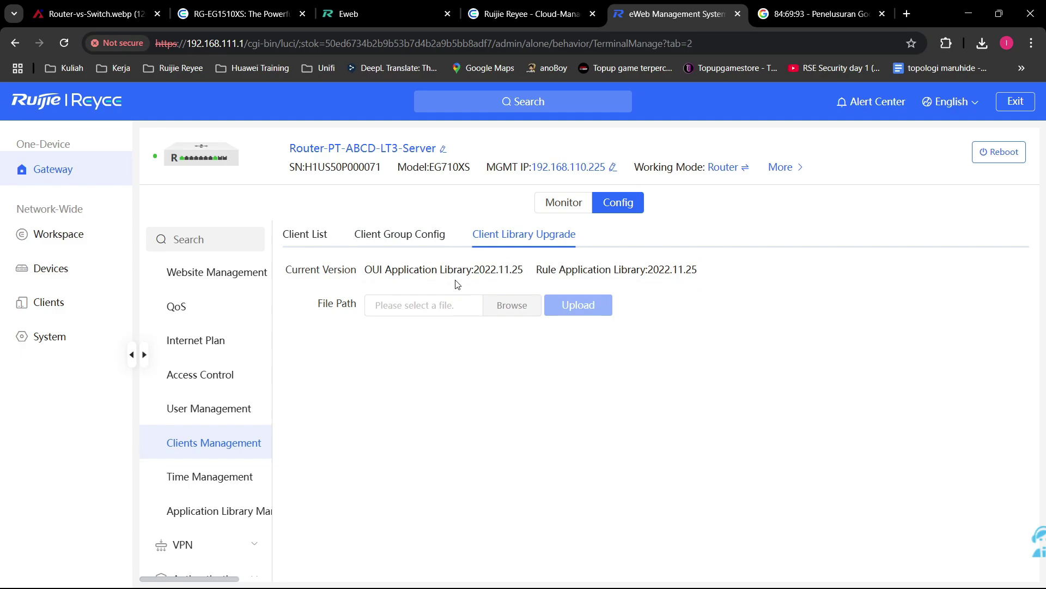
left_click(437, 238)
left_click(304, 236)
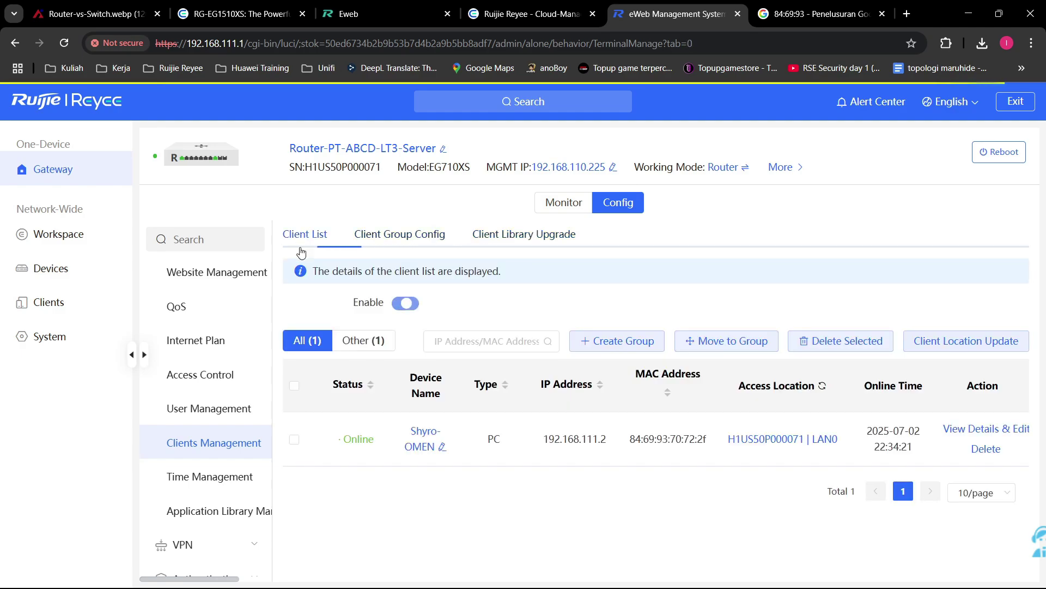
Step: Go to Behavior > App Block and begin adding a new rule
left_click(224, 472)
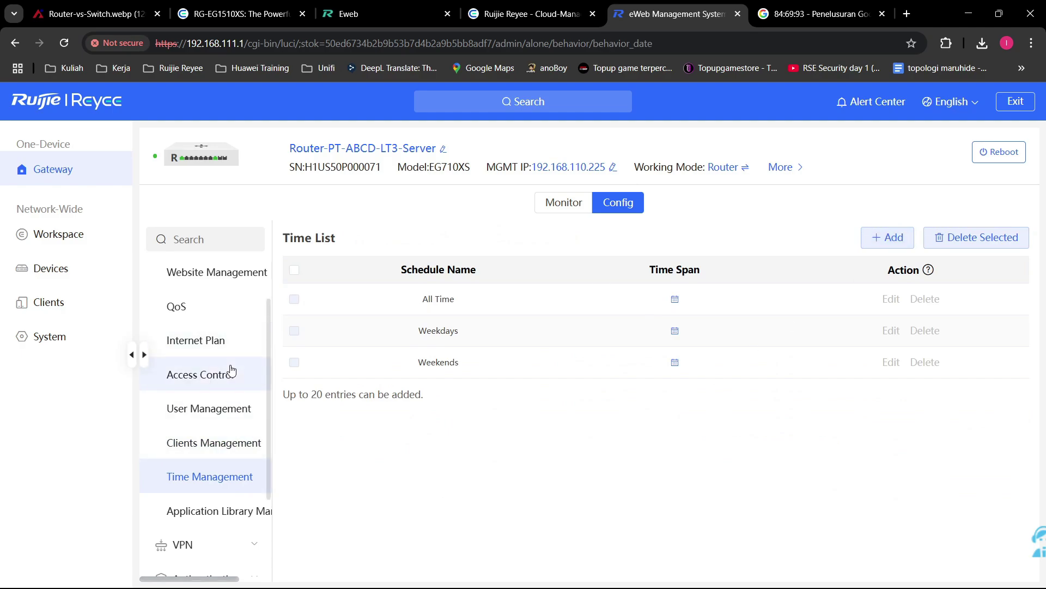
scroll(221, 343, "up", 2)
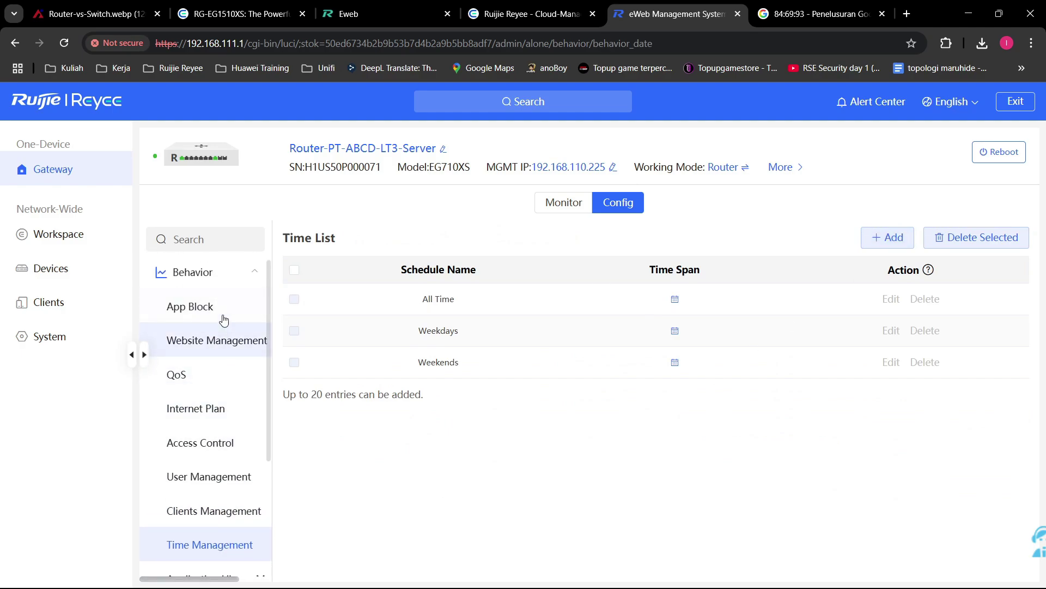
left_click(224, 320)
left_click(887, 269)
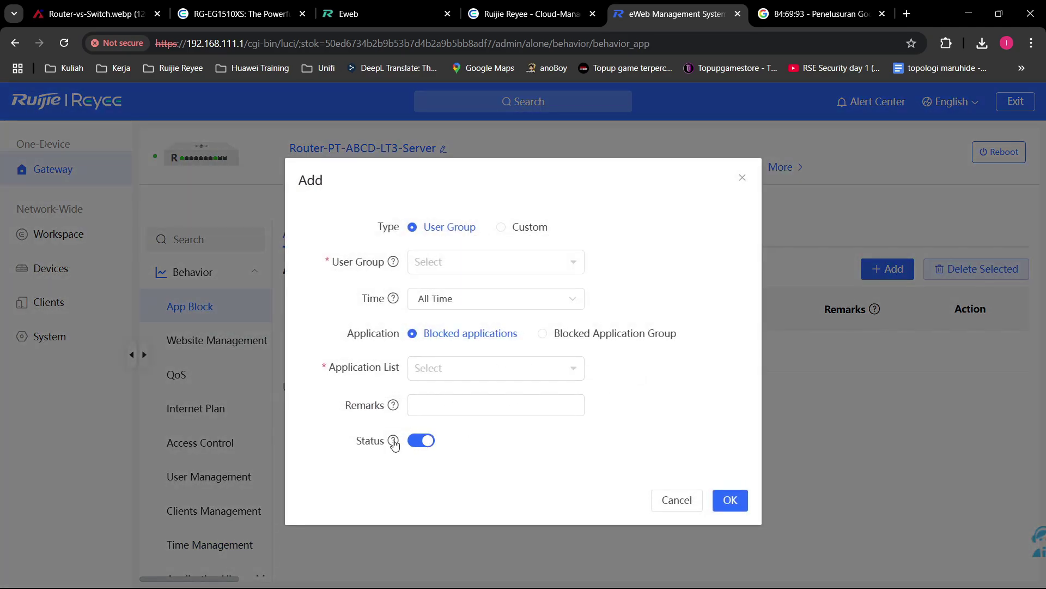
Step: Draft a custom Tuesday–Sunday 03:00–14:18 schedule for the rule, then cancel it and abandon the rule
left_click(479, 301)
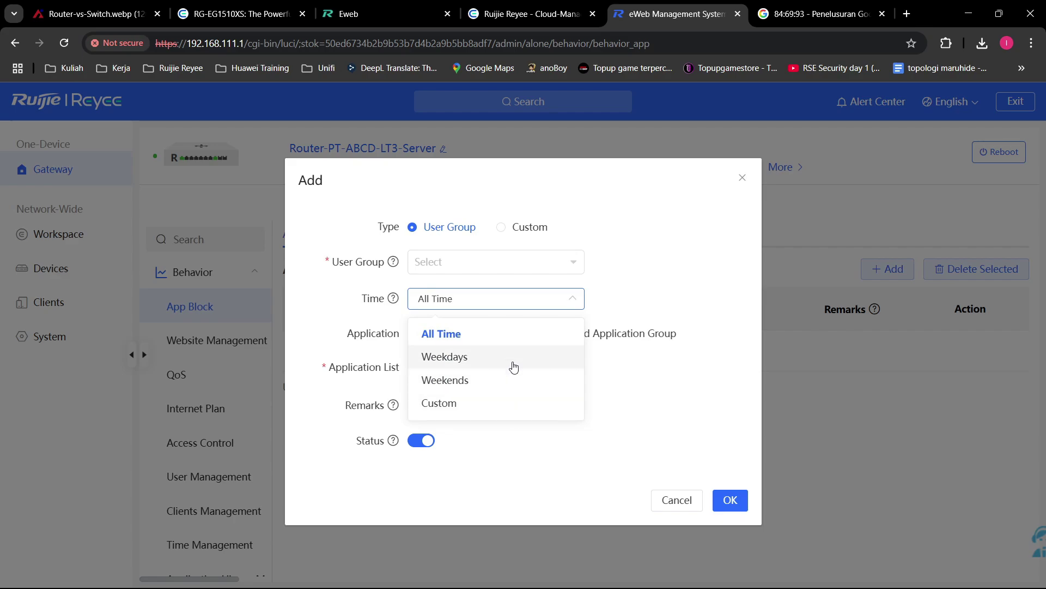
left_click(529, 412)
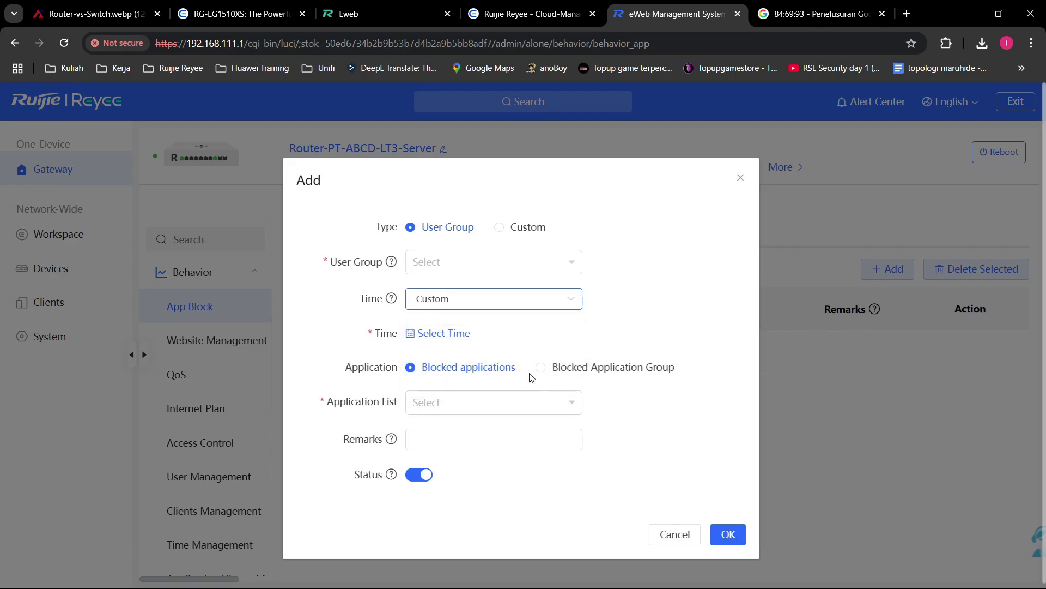
left_click(473, 337)
left_click_drag(373, 189, 708, 448)
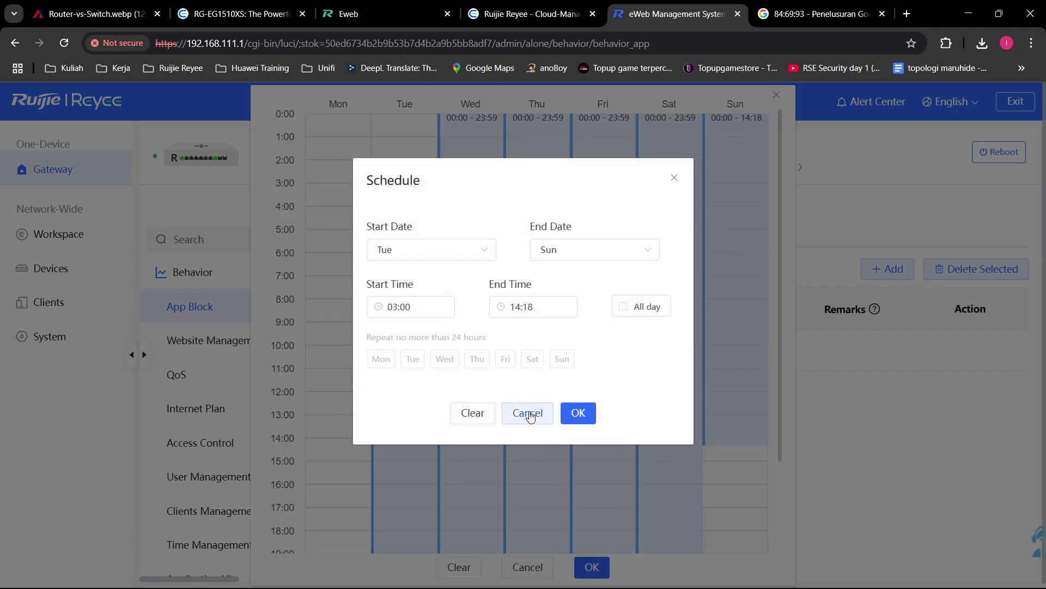
left_click(528, 413)
left_click(528, 567)
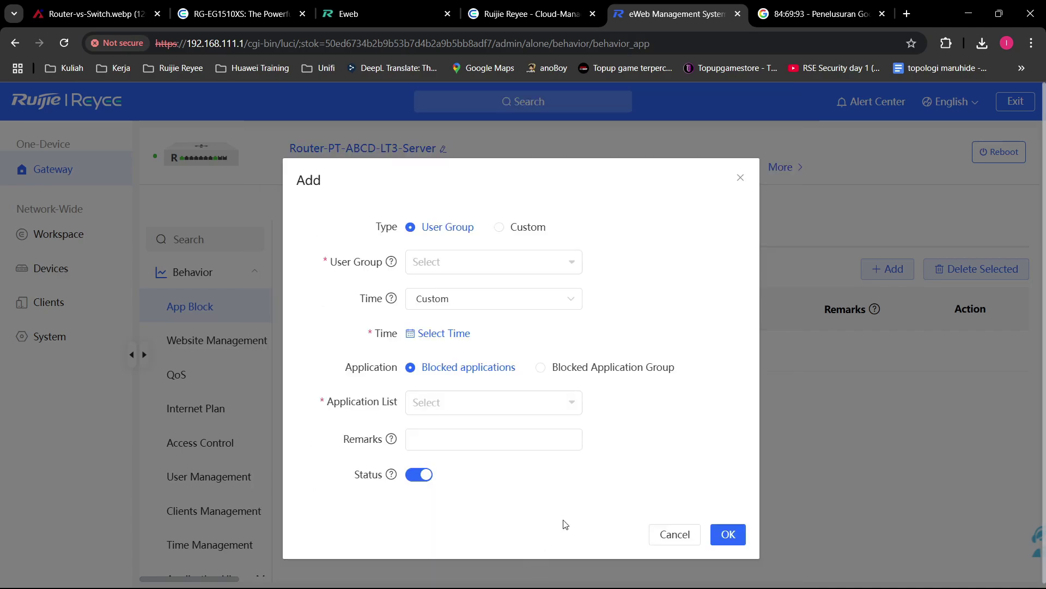
left_click(676, 527)
Step: Start and dismiss a new time schedule, then open Application Library Management
scroll(185, 464, "down", 1)
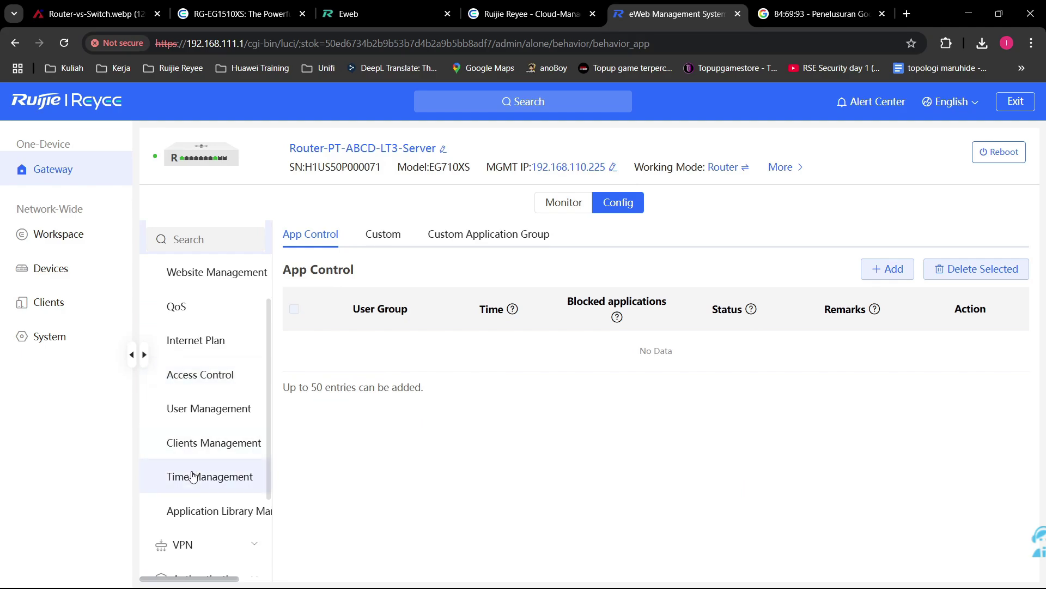
left_click(194, 478)
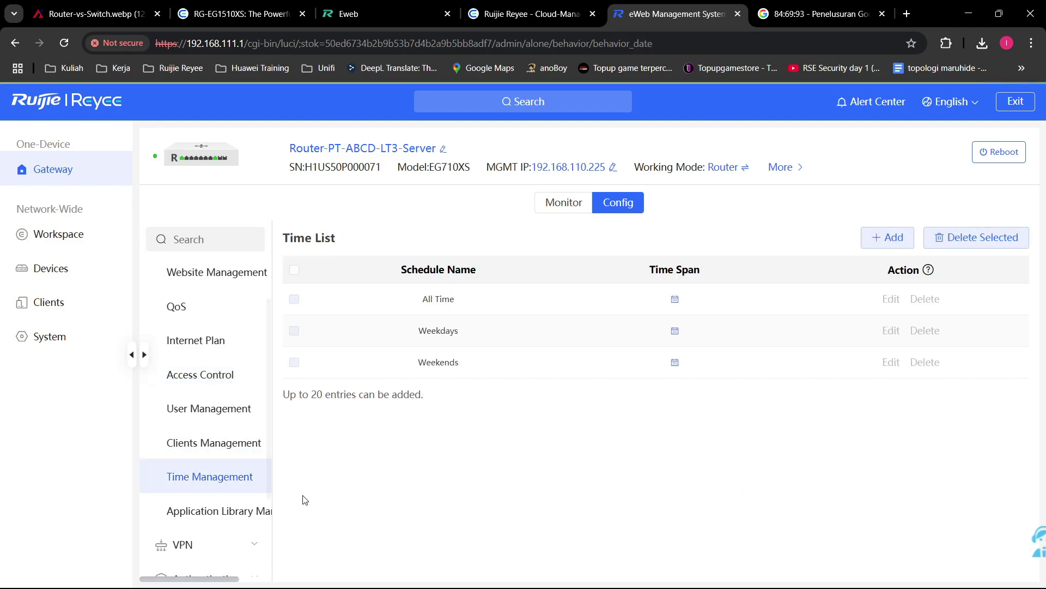
left_click(885, 237)
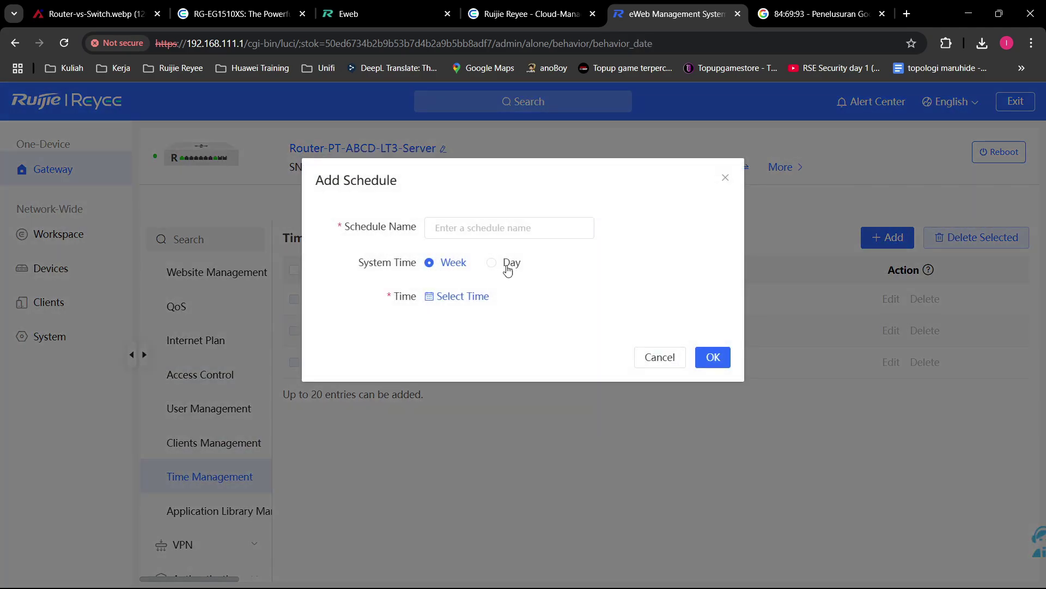
left_click(660, 357)
left_click(199, 510)
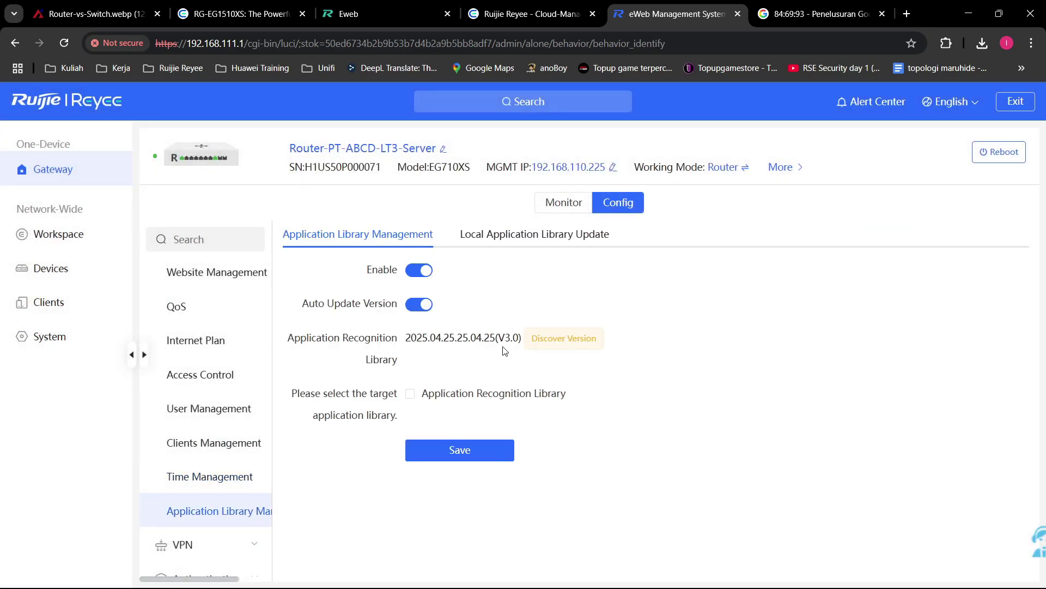
mouse_move(582, 337)
mouse_move(535, 335)
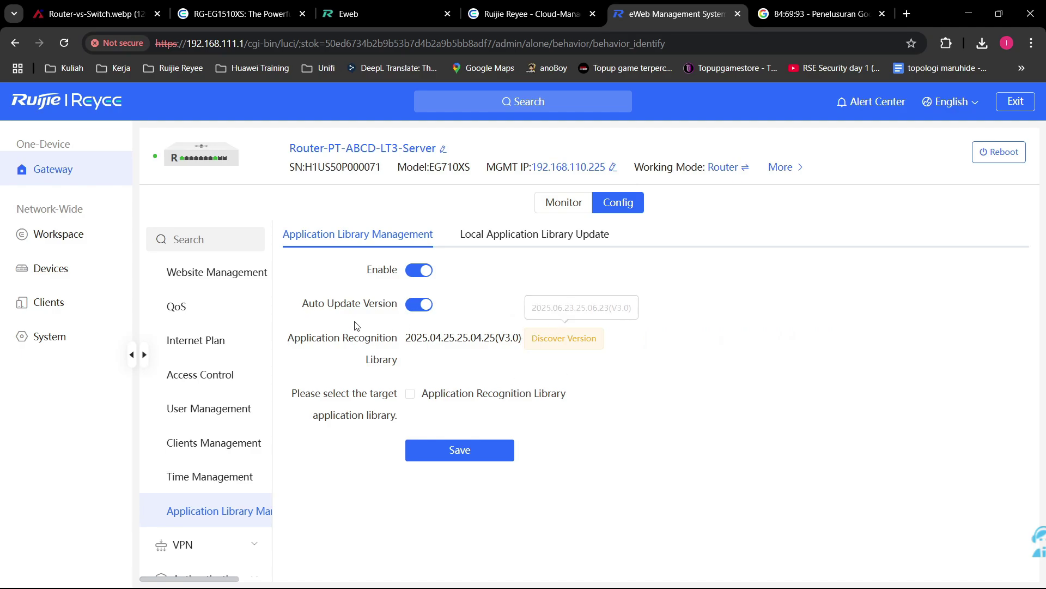
left_click_drag(316, 341, 670, 363)
left_click(655, 363)
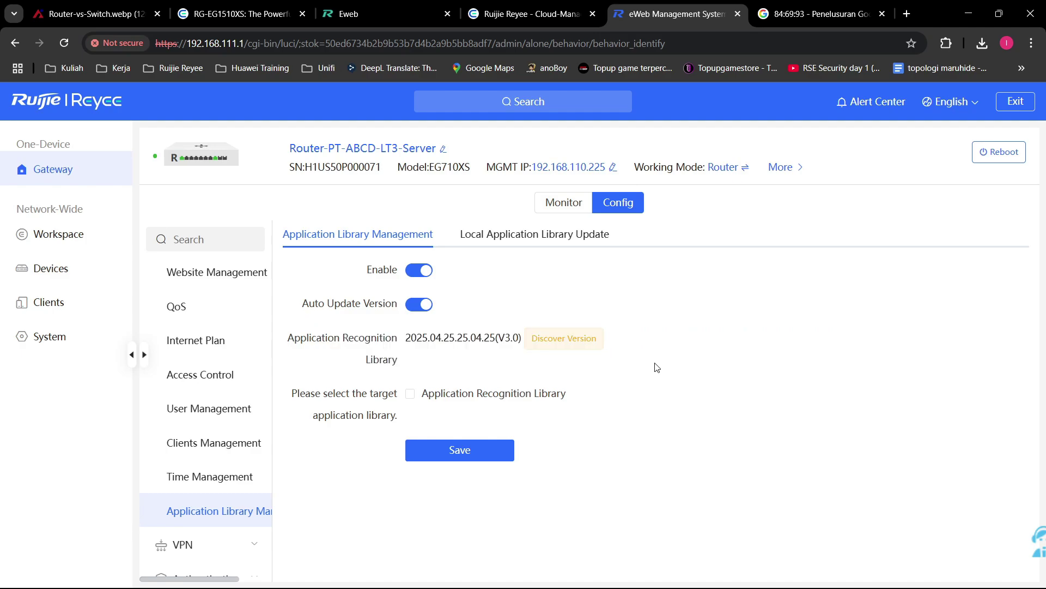
left_click_drag(351, 359, 478, 357)
left_click(702, 366)
mouse_move(583, 336)
left_click_drag(563, 309, 546, 309)
left_click(689, 377)
left_click(410, 396)
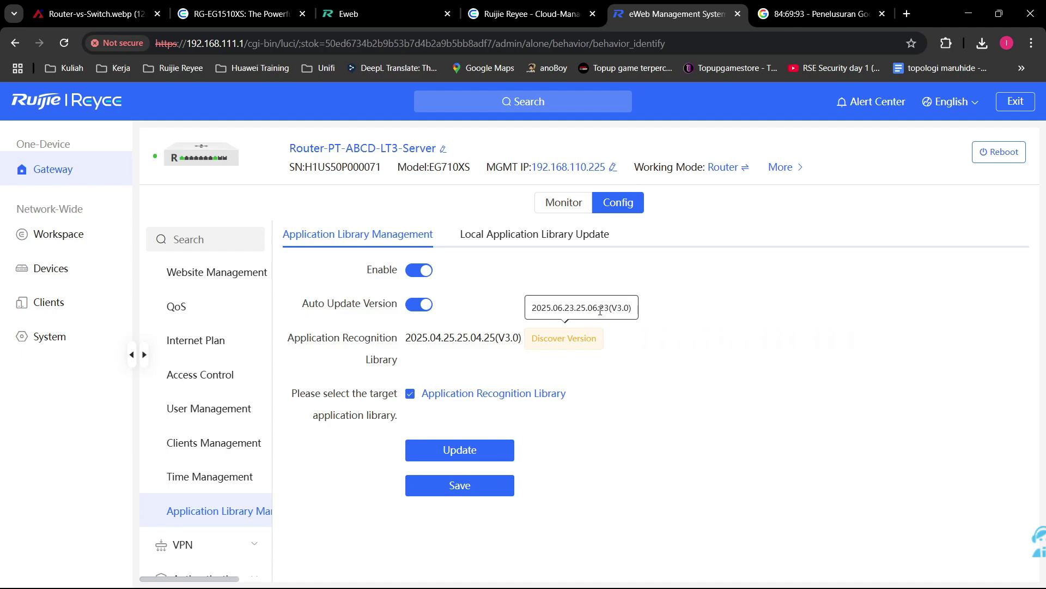
left_click_drag(631, 308, 528, 314)
left_click(553, 303)
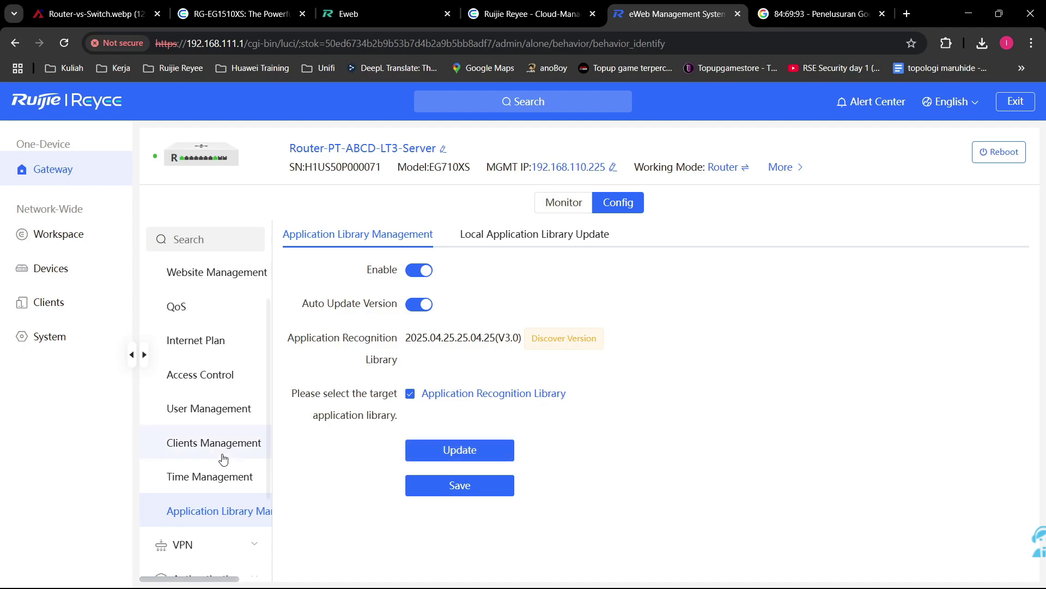
scroll(216, 436, "up", 3)
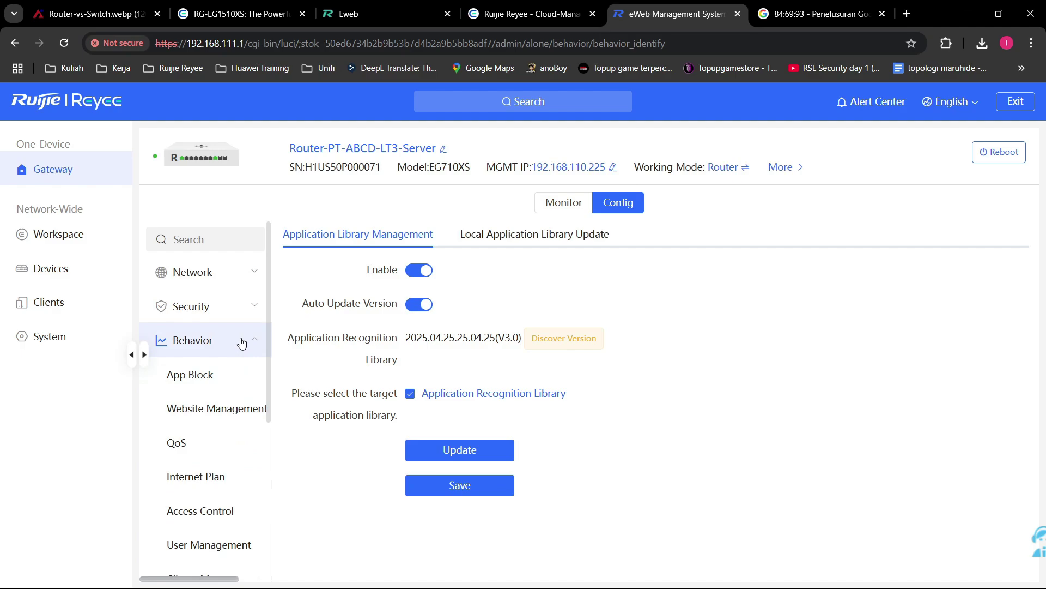
left_click(518, 238)
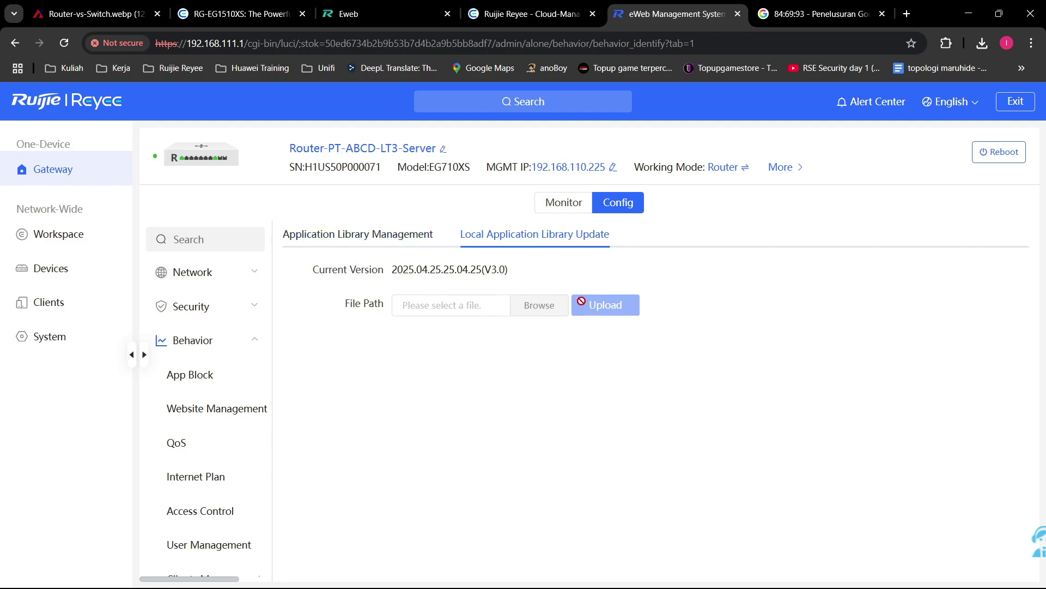
left_click(382, 236)
left_click(410, 394)
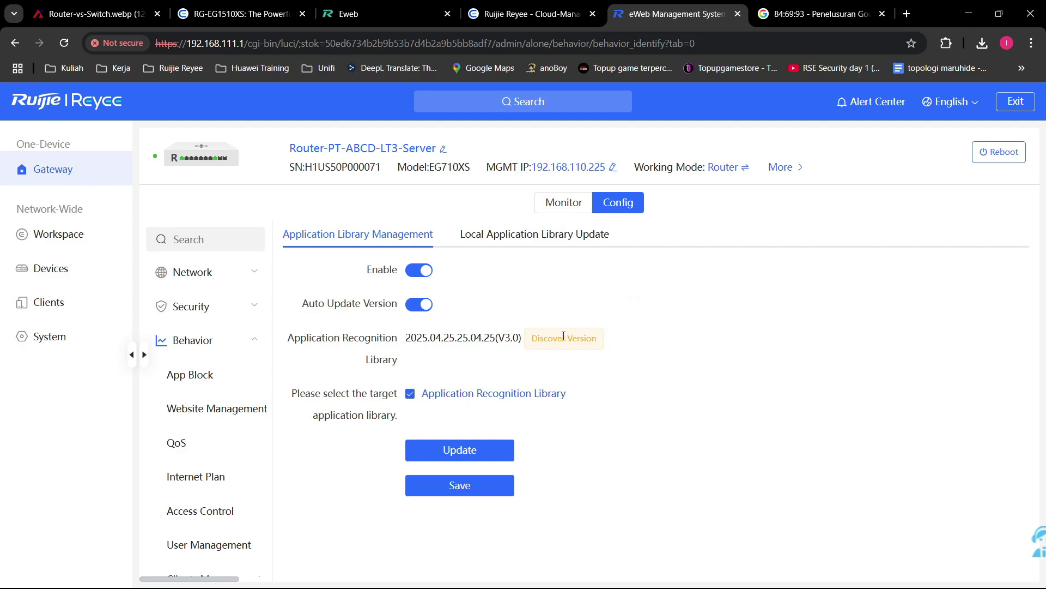
mouse_move(567, 338)
left_click_drag(539, 338, 704, 337)
left_click(704, 338)
left_click(504, 236)
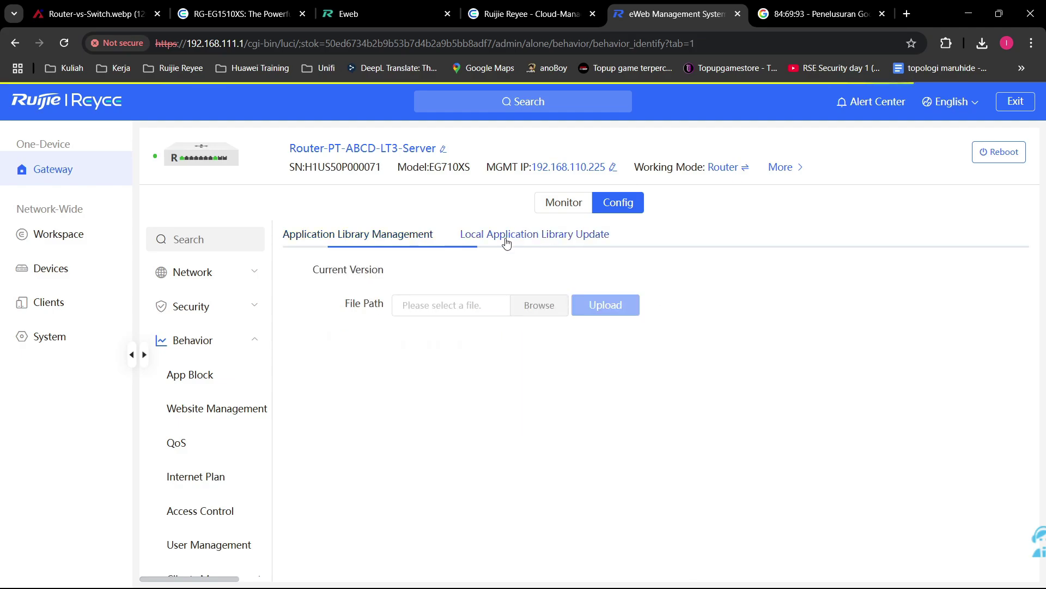
left_click(381, 236)
scroll(240, 354, "down", 1)
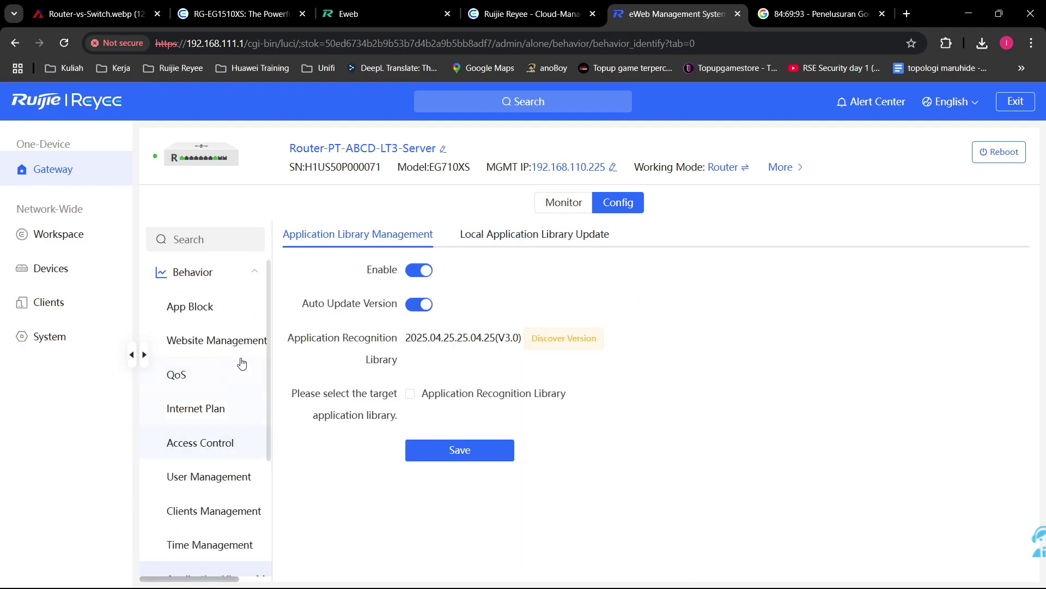
Step: Browse the VPN pages—IPSec, WireGuard, L2TP, PPTP, OpenVPN—and open VPN Account
left_click(243, 275)
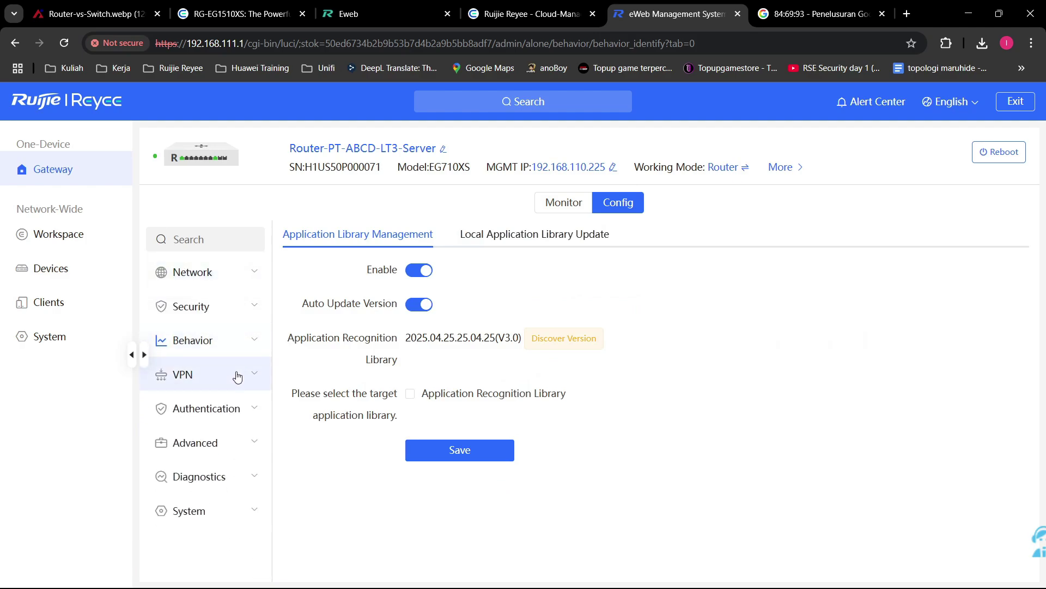
left_click(236, 376)
scroll(245, 377, "down", 1)
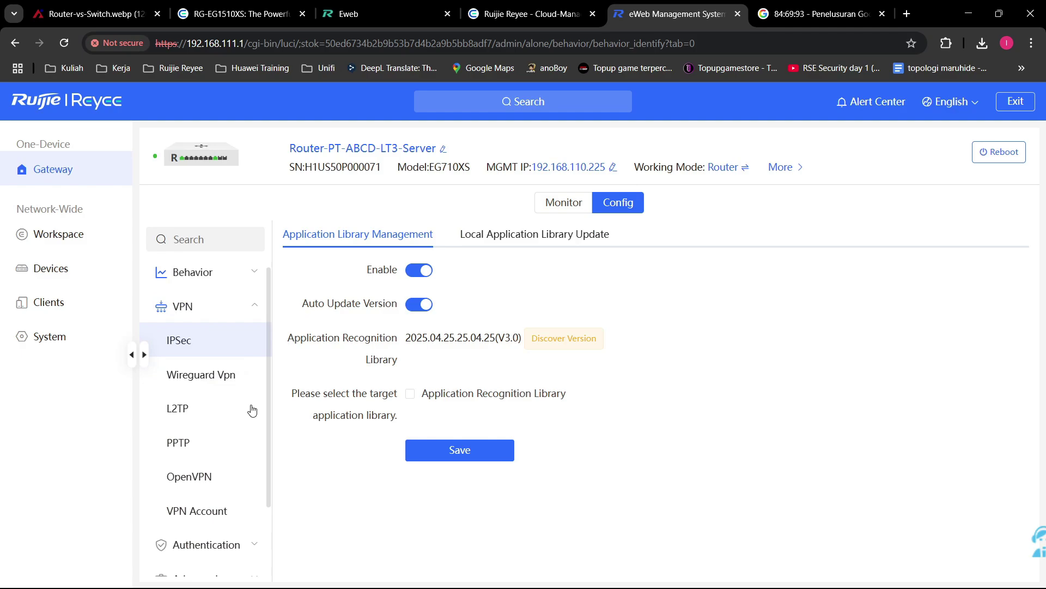
left_click(245, 357)
left_click(247, 381)
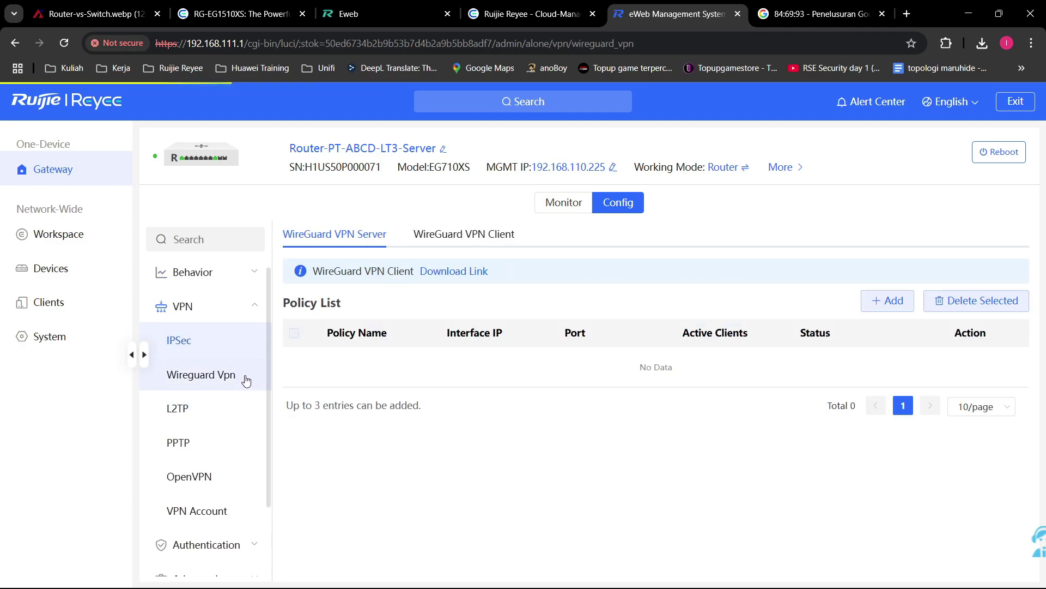
left_click(245, 410)
left_click(228, 451)
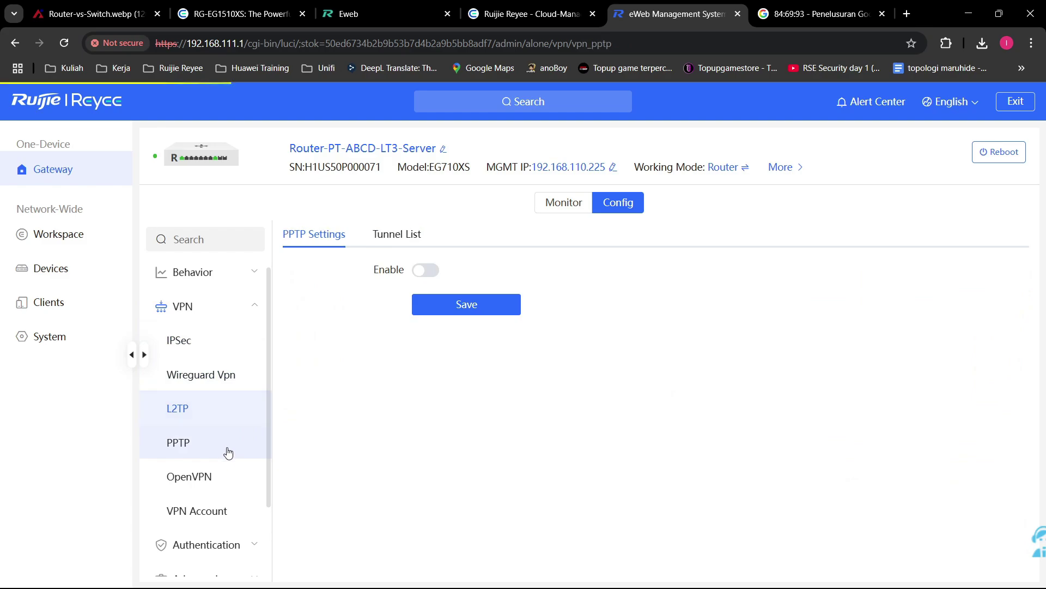
left_click(237, 483)
left_click(235, 511)
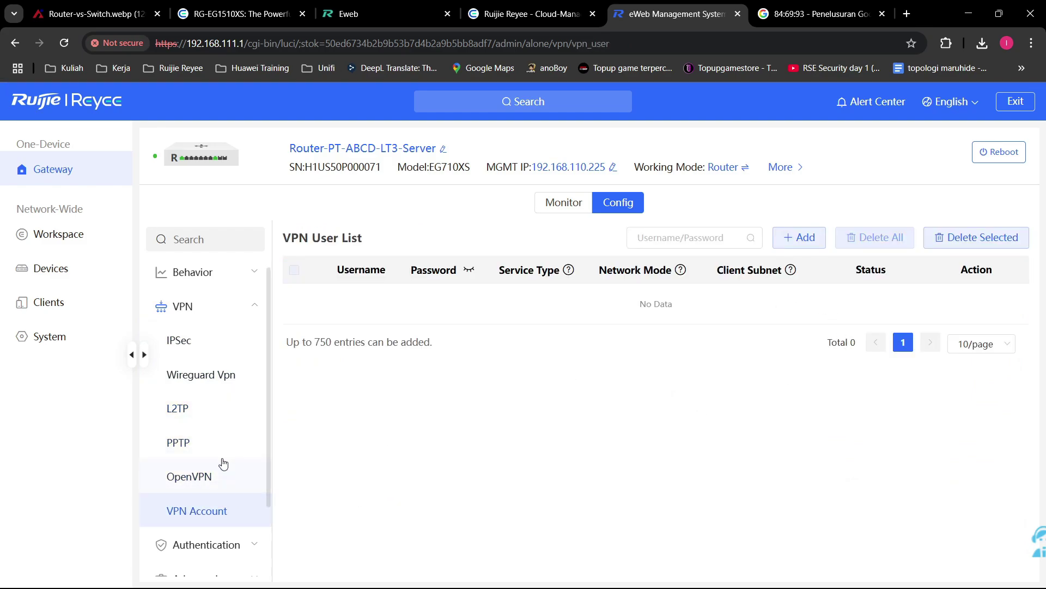
Step: Start a new VPN user, cycle its service type through L2TP, PPTP and OpenVpn, then discard it
left_click(800, 240)
left_click(554, 230)
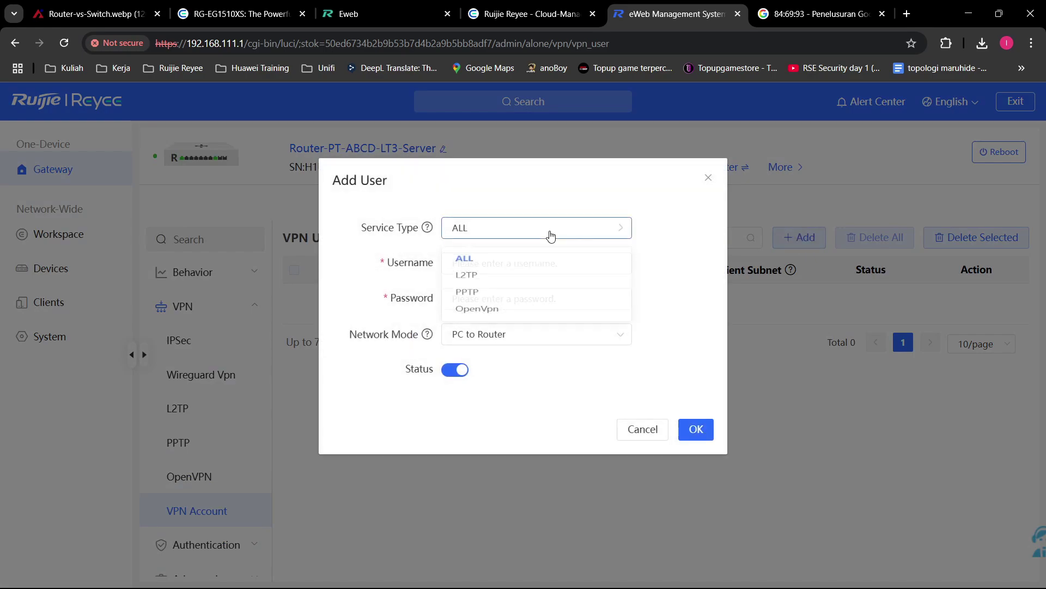
left_click(542, 285)
left_click(551, 229)
left_click(526, 306)
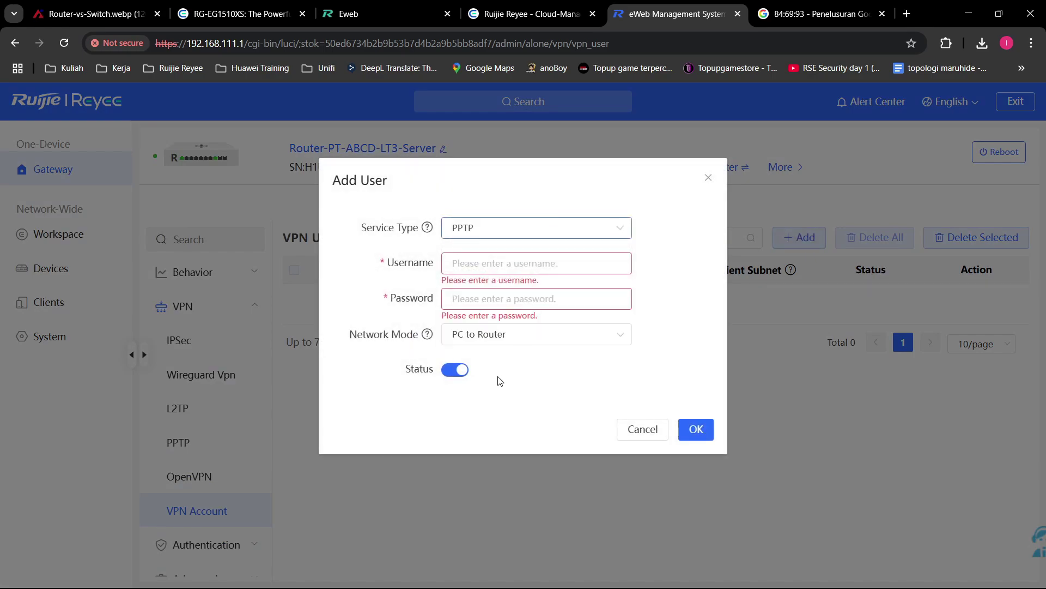
left_click(535, 228)
left_click(519, 330)
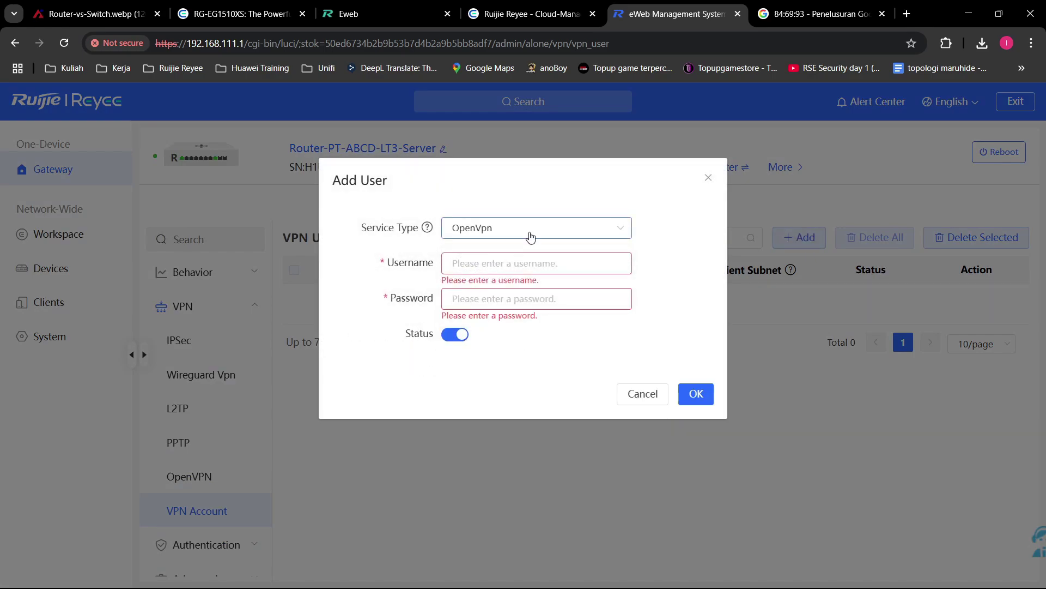
left_click(529, 233)
left_click(527, 283)
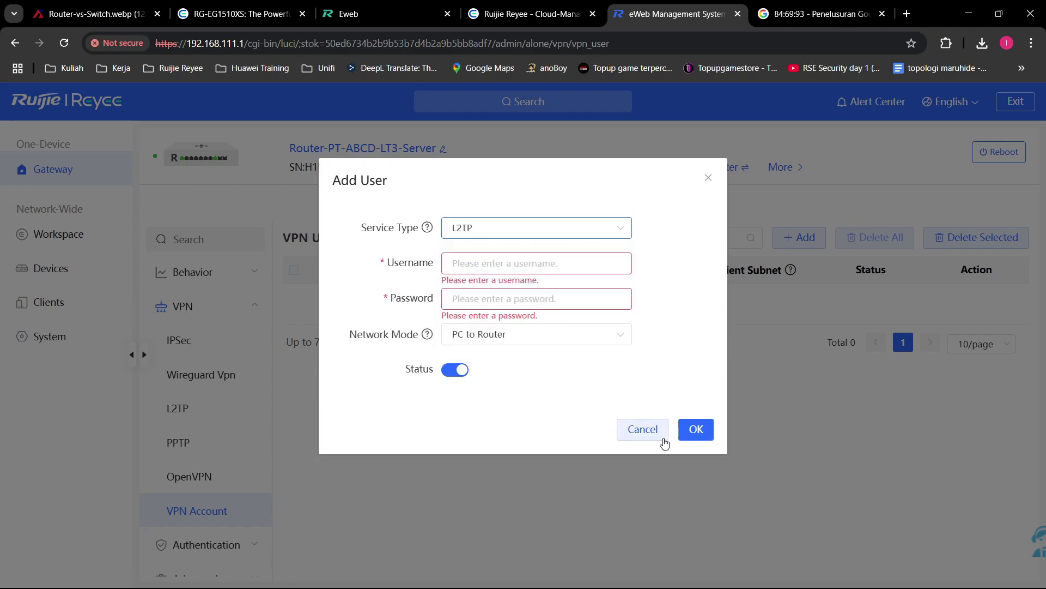
left_click(650, 429)
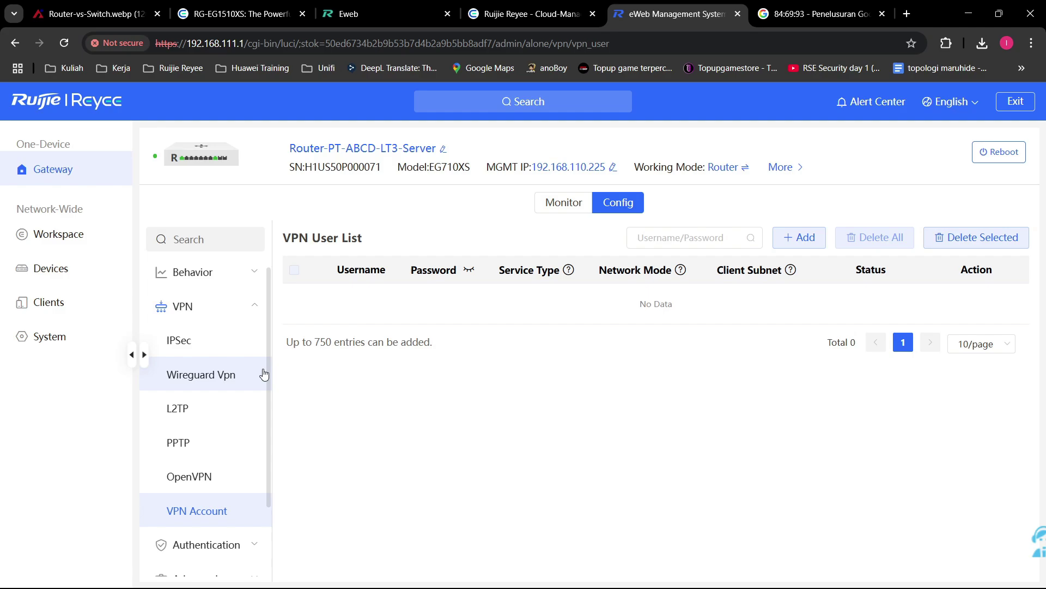
scroll(256, 392, "down", 2)
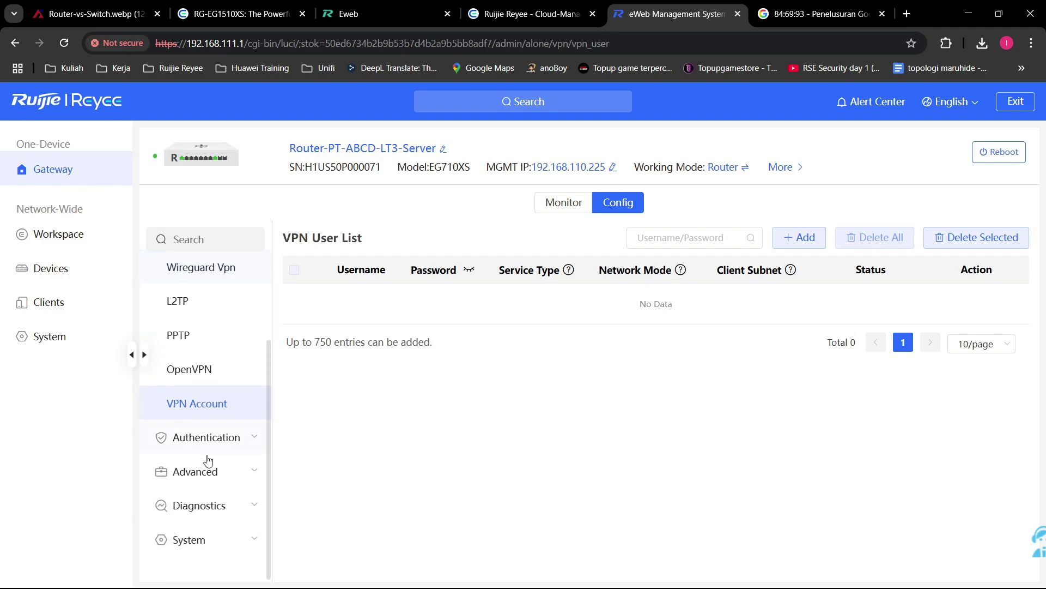
Step: View online clients, then start and cancel a new local authentication account
left_click(233, 436)
left_click(203, 335)
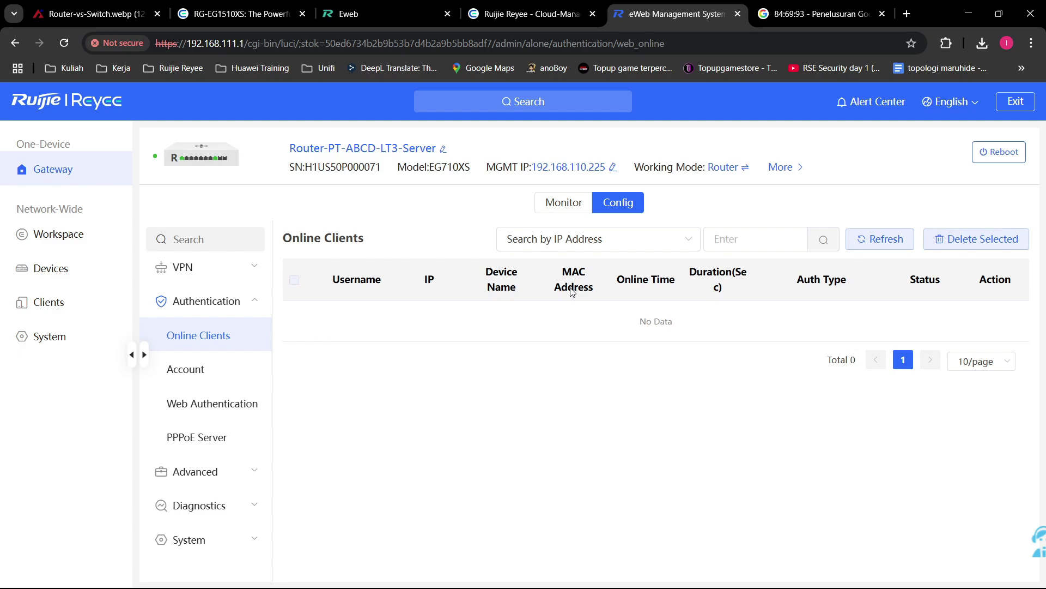
left_click(229, 384)
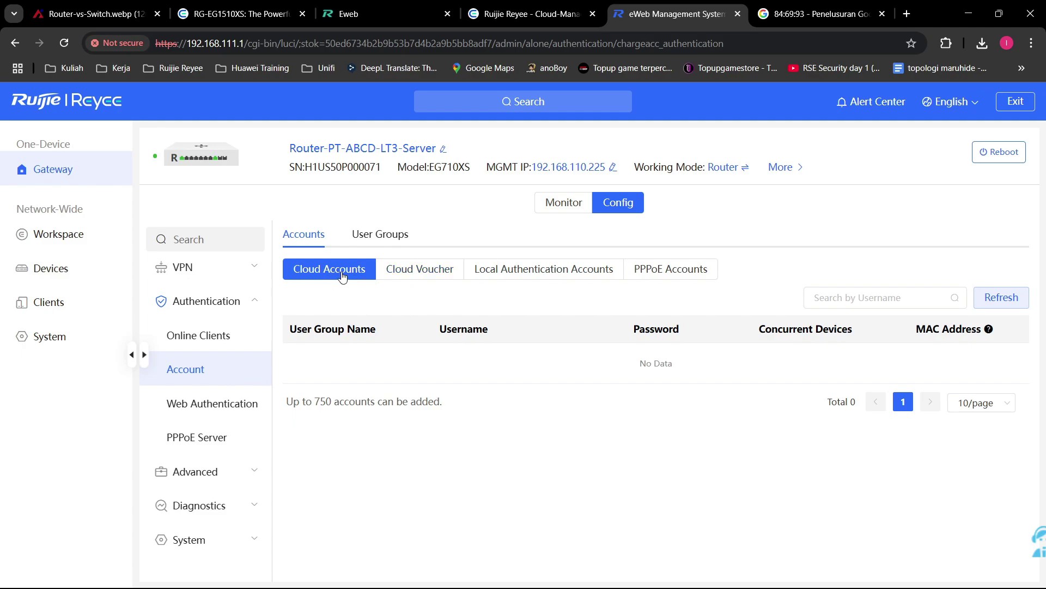
left_click(528, 274)
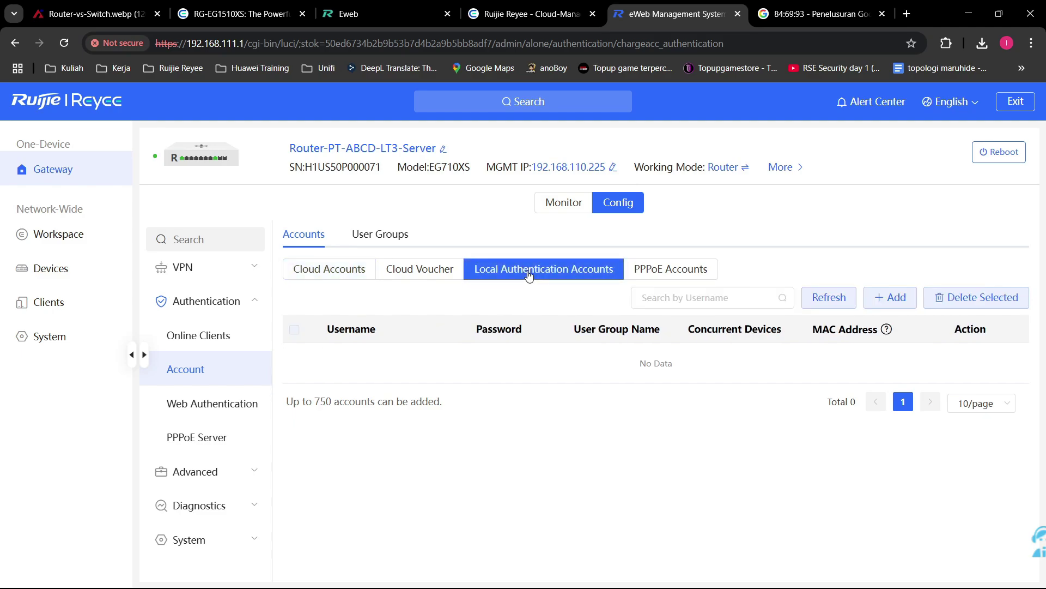
left_click(879, 299)
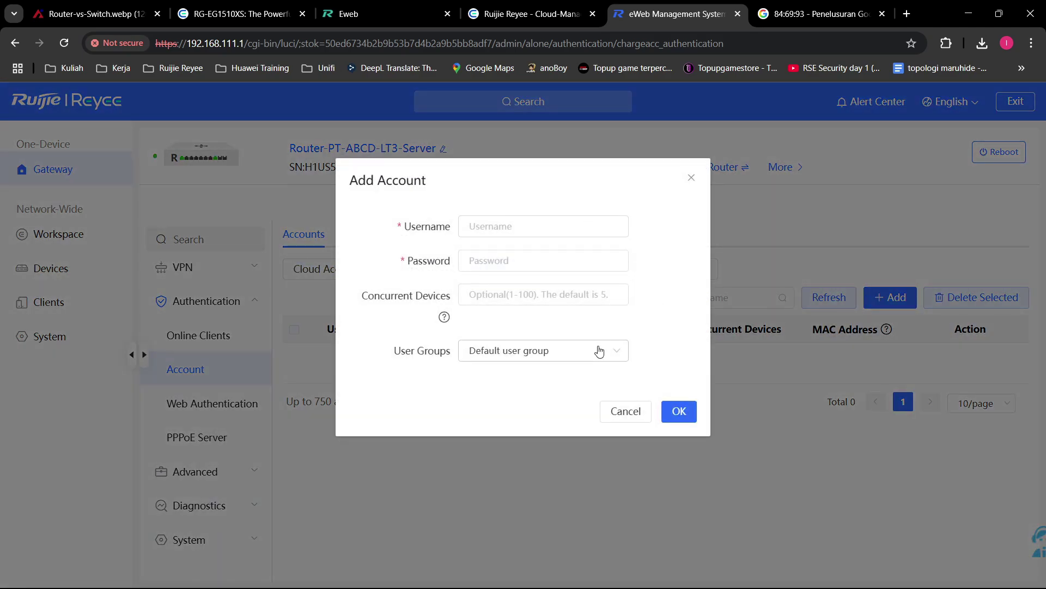
left_click(692, 178)
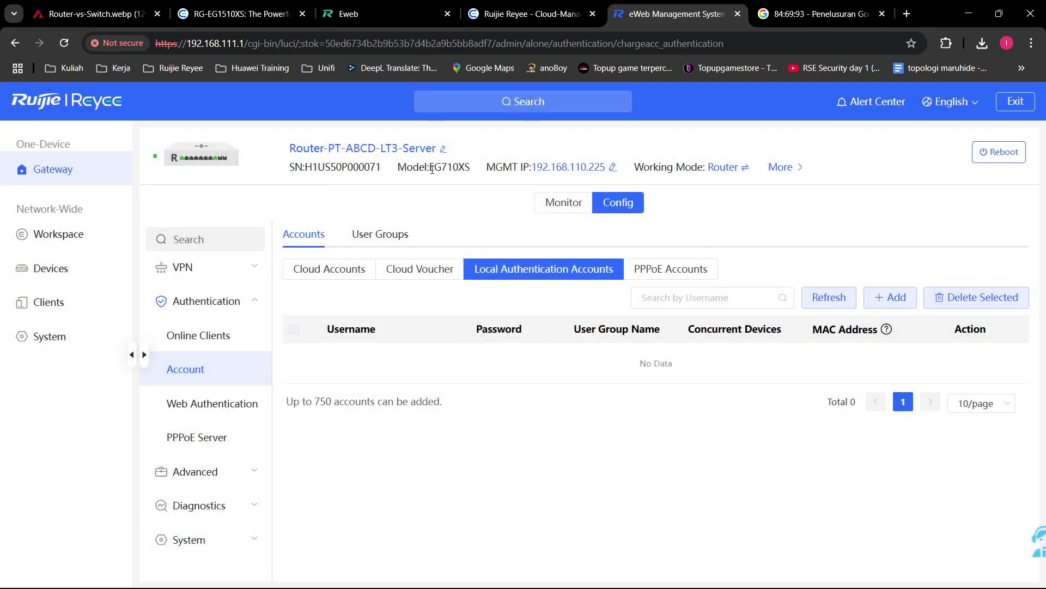
Step: Browse the cloud accounts, local user groups and PPPoE accounts lists, then open Web Authentication
left_click_drag(430, 168, 470, 168)
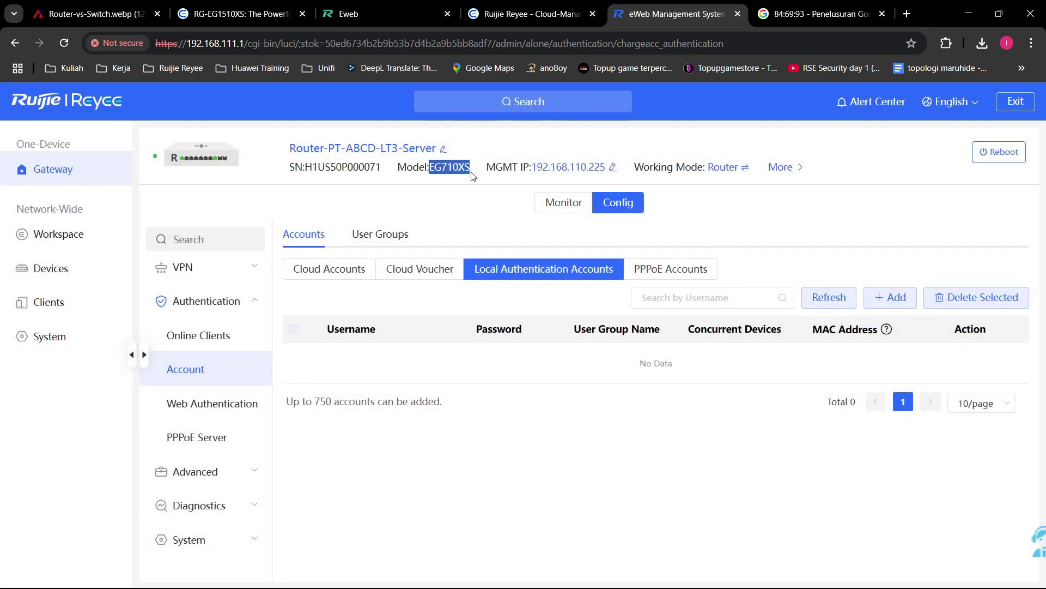
left_click(333, 276)
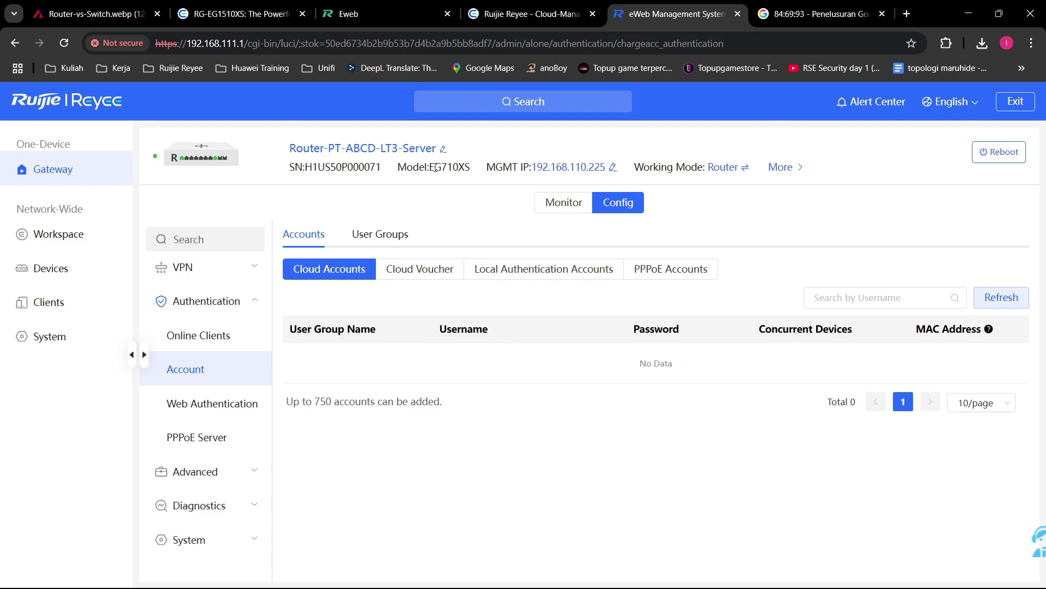
left_click_drag(433, 167, 470, 167)
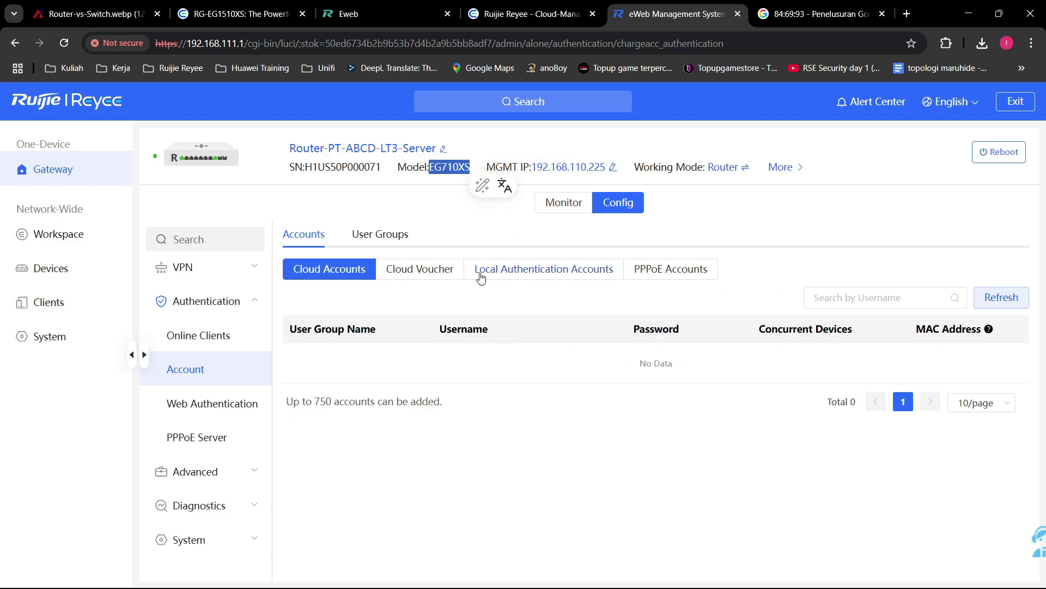
left_click(482, 301)
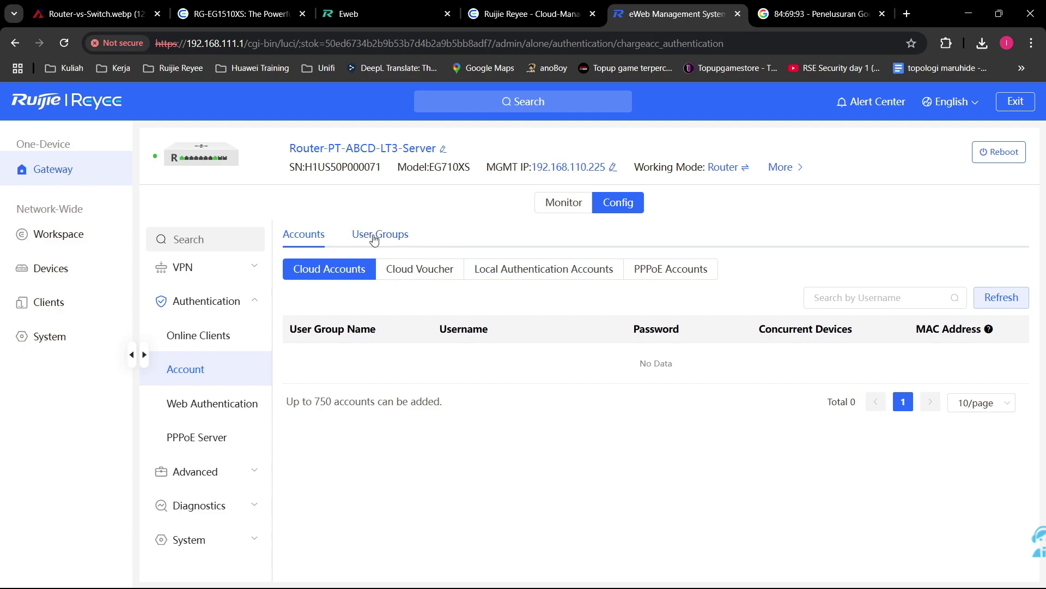
left_click(353, 243)
left_click(430, 268)
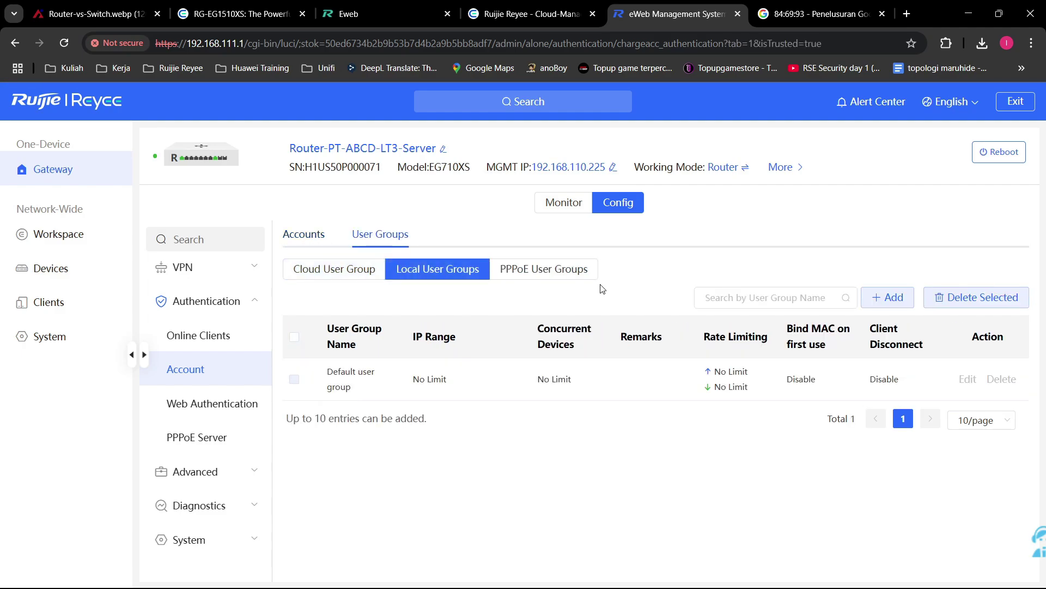
left_click(303, 234)
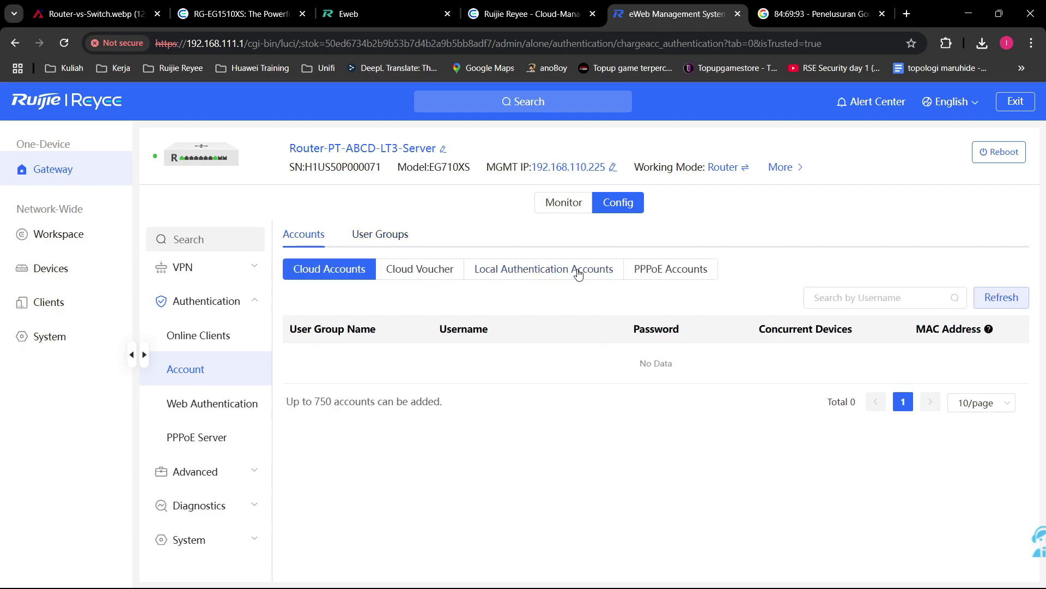
left_click(665, 272)
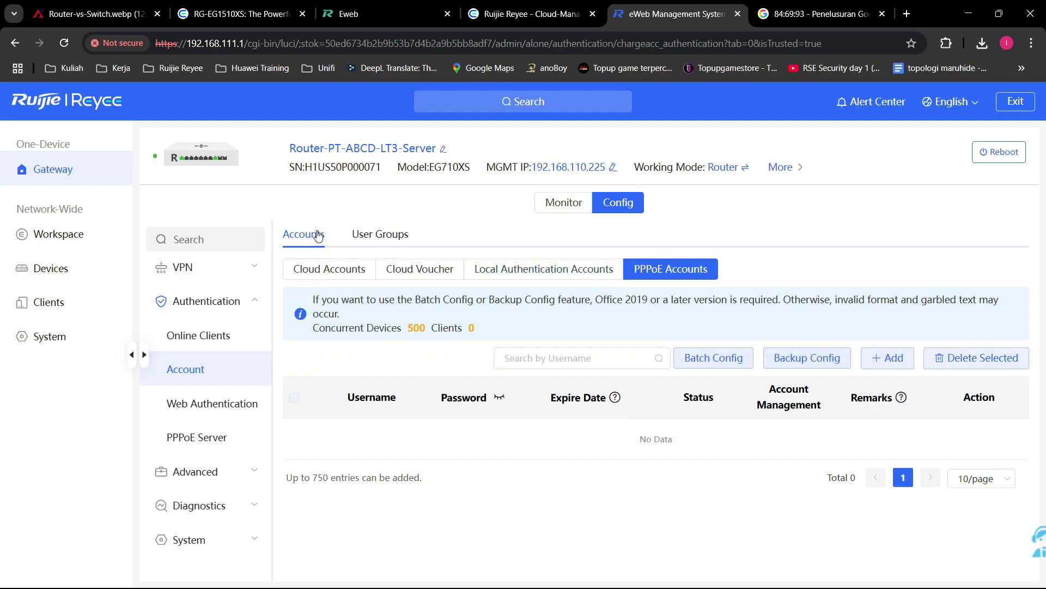
left_click(229, 403)
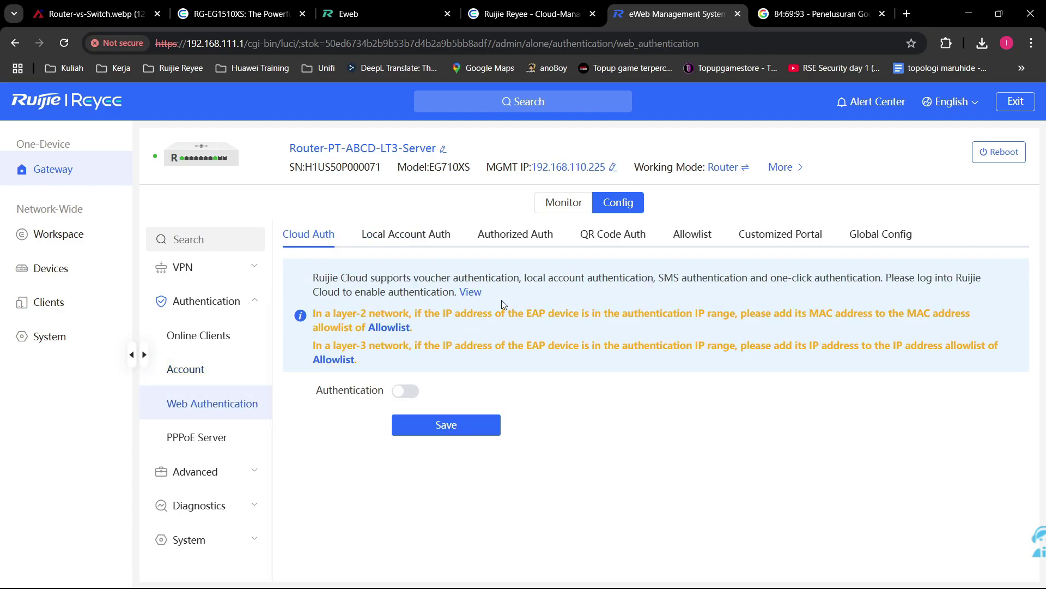
Step: Browse the Web Authentication tabs from Local Account to Global settings, then return to Cloud Auth
left_click(436, 234)
left_click(515, 234)
left_click(614, 234)
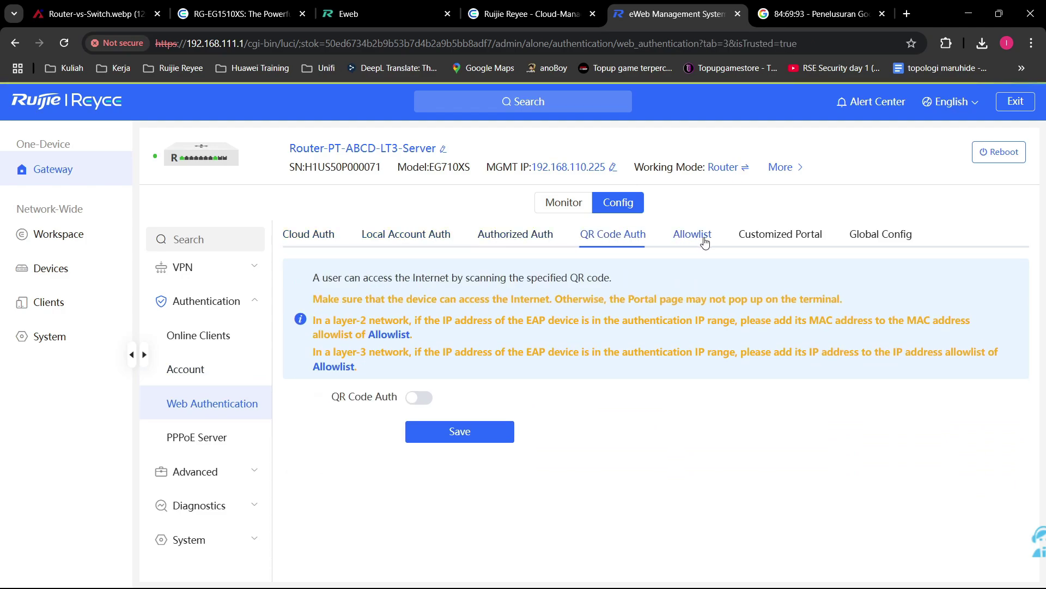
left_click(811, 238)
left_click(879, 235)
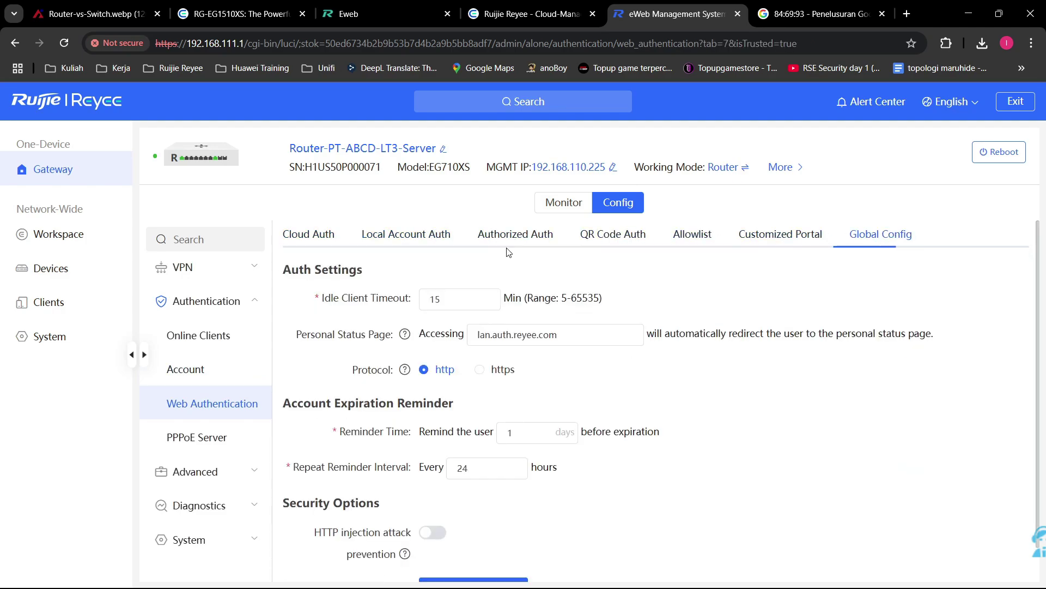
left_click(323, 238)
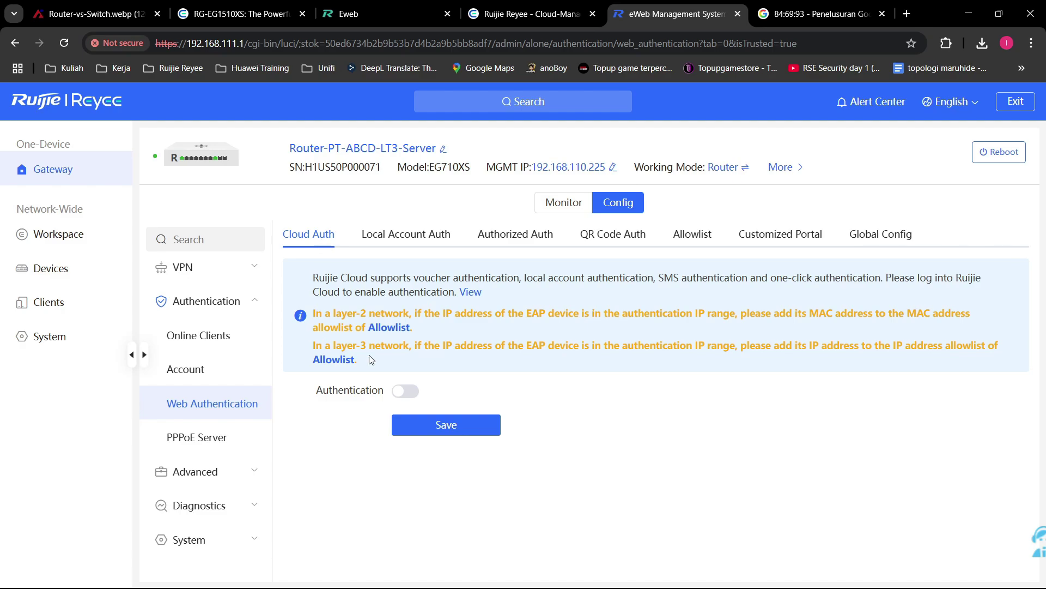
Step: Review the disabled PPPoE Server with local tunnel IP 10.44.66.99 and range 10.44.66.100–10.44.66.200
left_click(247, 448)
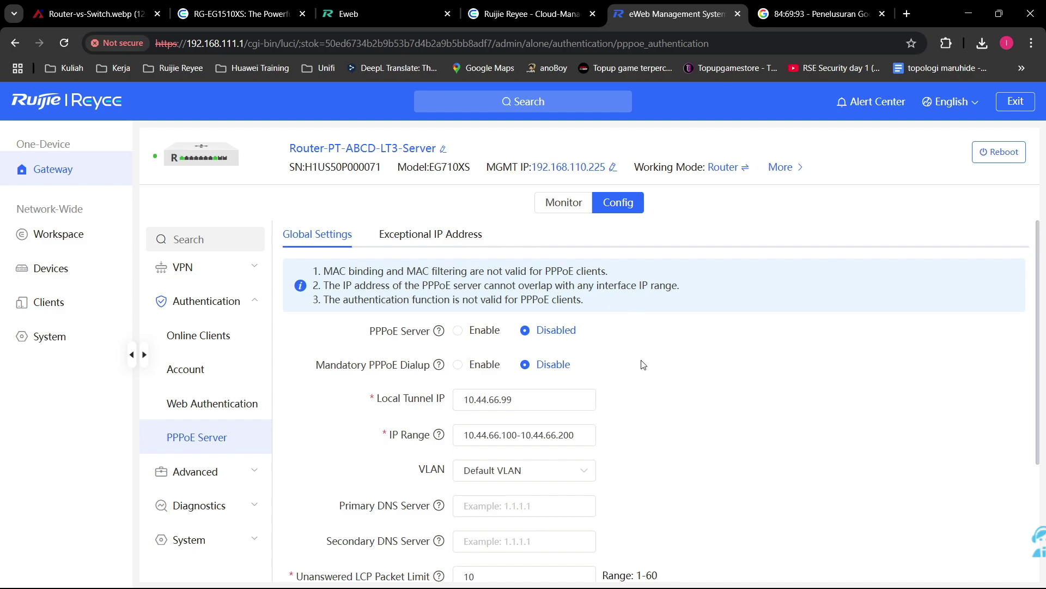
scroll(643, 364, "down", 1)
scroll(643, 364, "up", 1)
scroll(640, 359, "down", 1)
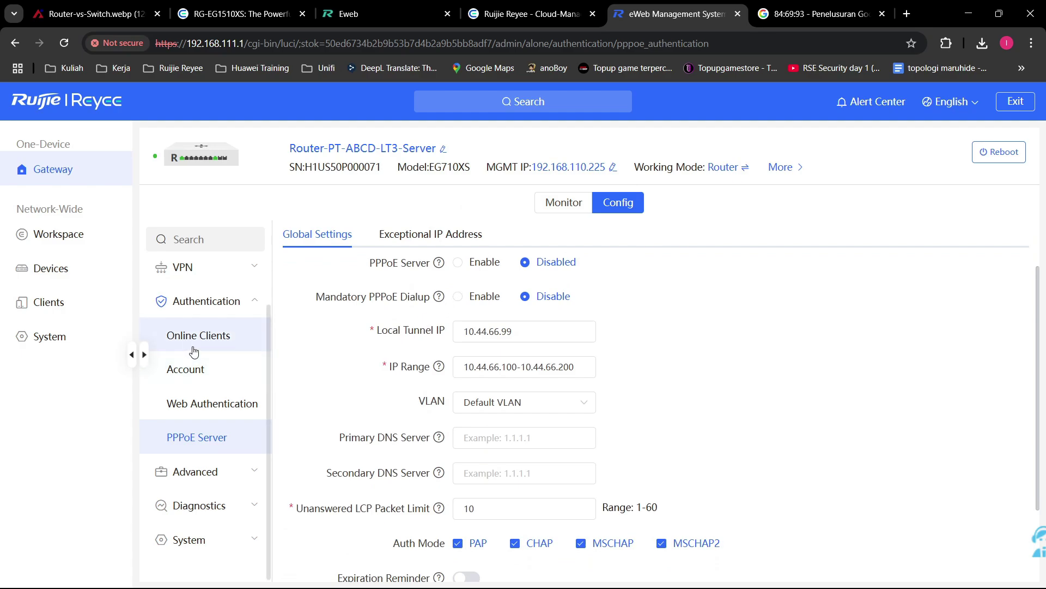
scroll(217, 349, "up", 2)
scroll(218, 349, "down", 2)
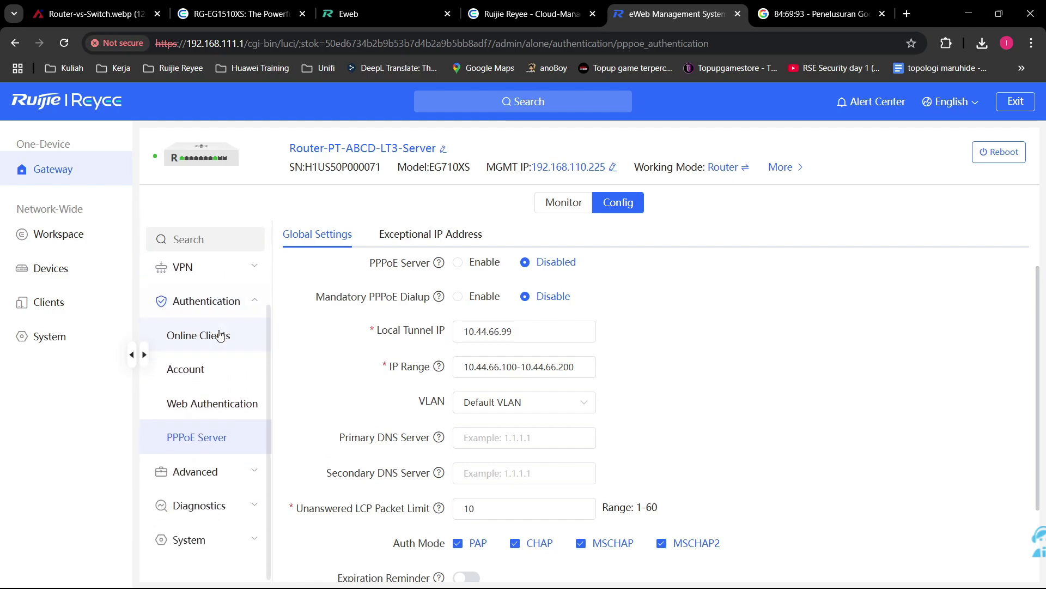
scroll(172, 365, "up", 2)
scroll(172, 365, "up", 1)
left_click(232, 276)
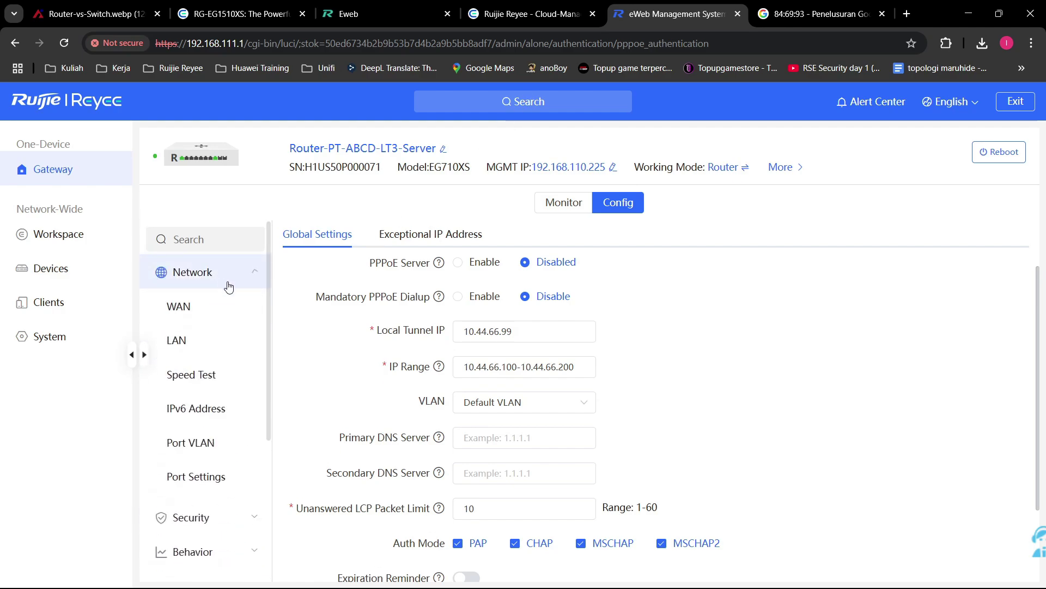
Step: Switch the WAN internet connection type from DHCP to PPPoE
left_click(223, 320)
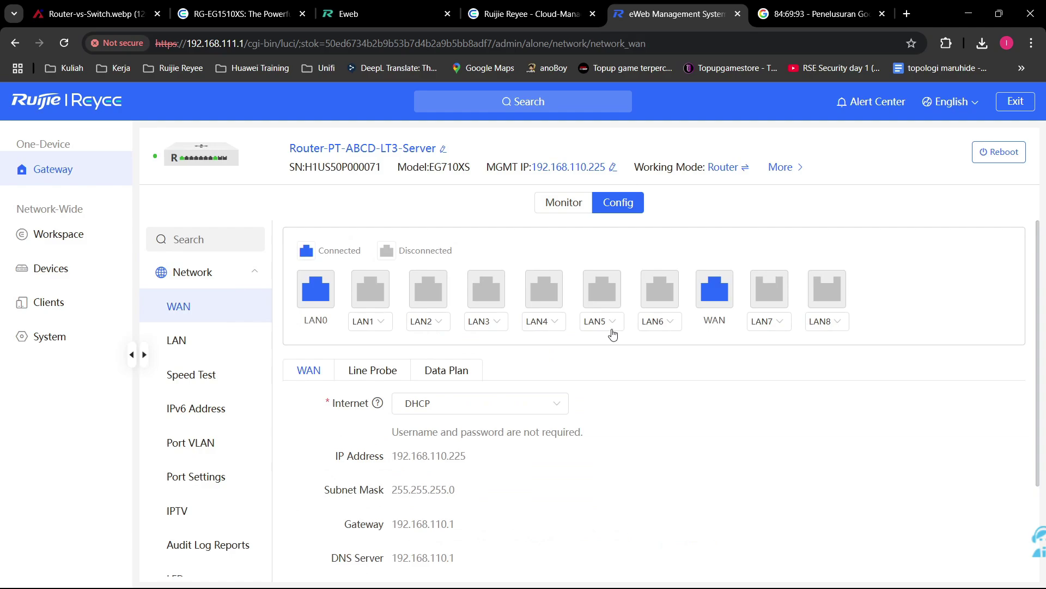
left_click(469, 403)
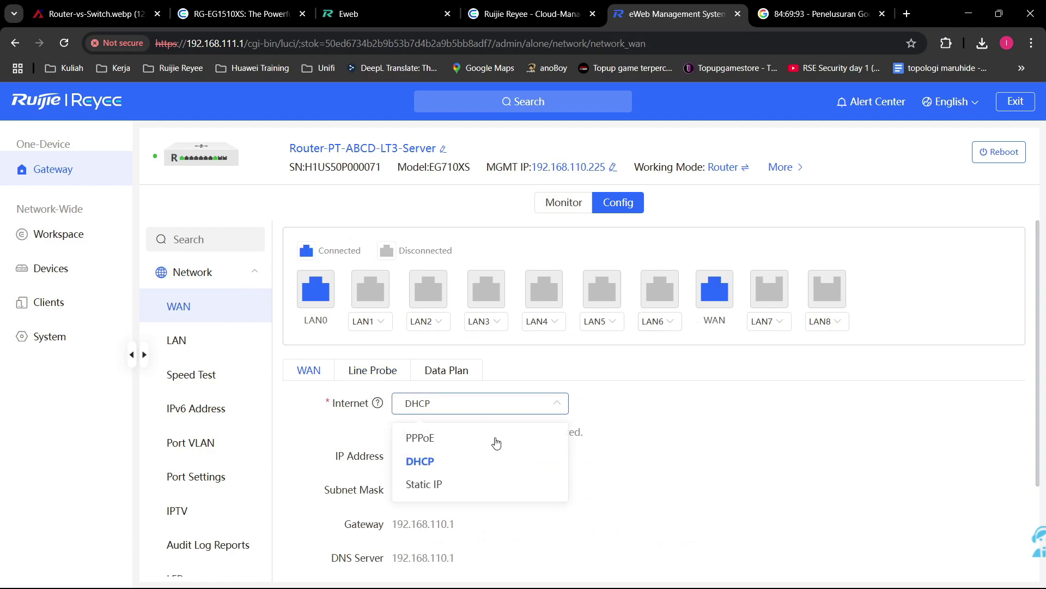
left_click(428, 435)
scroll(458, 379, "down", 1)
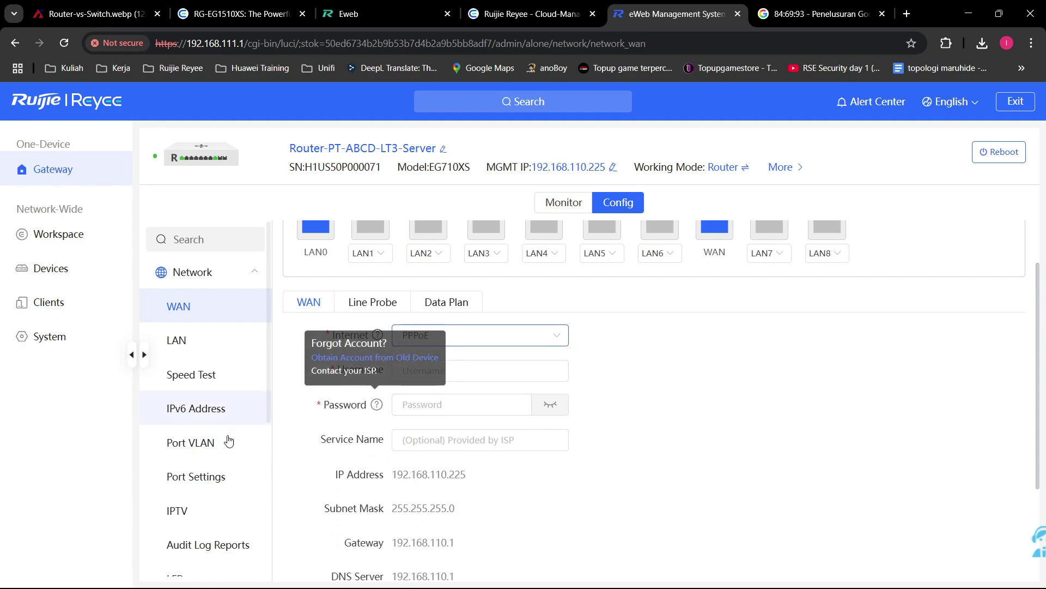
scroll(218, 442, "down", 5)
Step: Expand the Advanced, Diagnostics and Authentication sidebar groups to browse their items
left_click(221, 462)
scroll(218, 423, "down", 5)
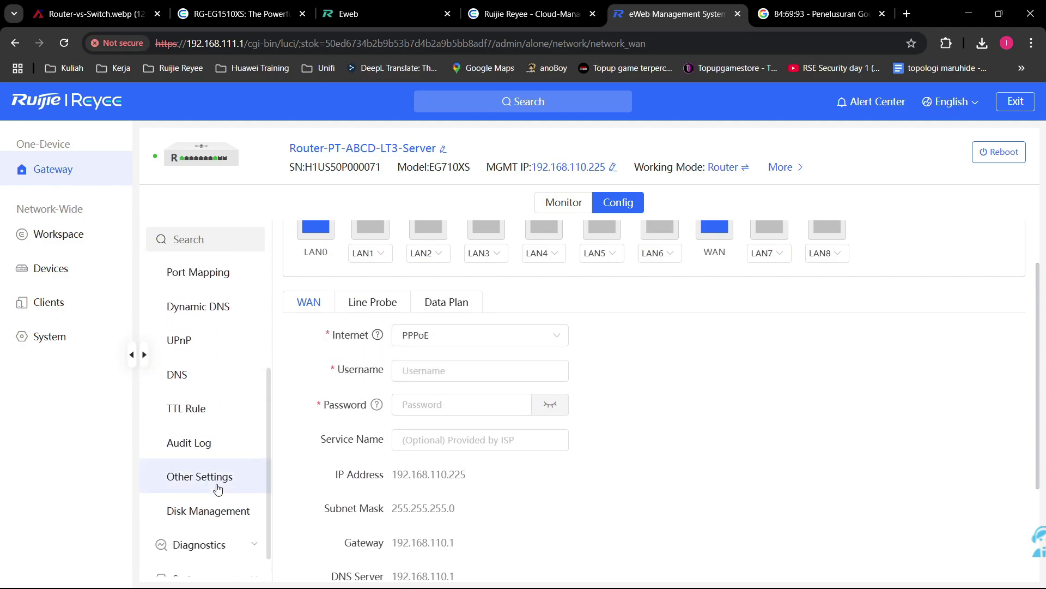
scroll(235, 395, "up", 1)
scroll(234, 395, "down", 3)
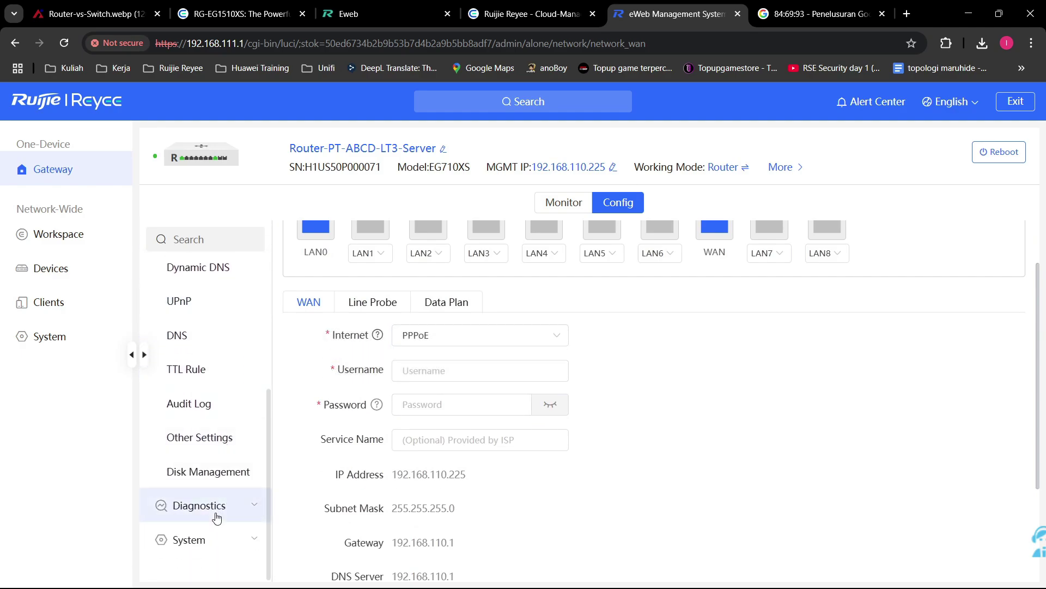
left_click(216, 572)
scroll(225, 441, "up", 3)
left_click(226, 441)
left_click(225, 410)
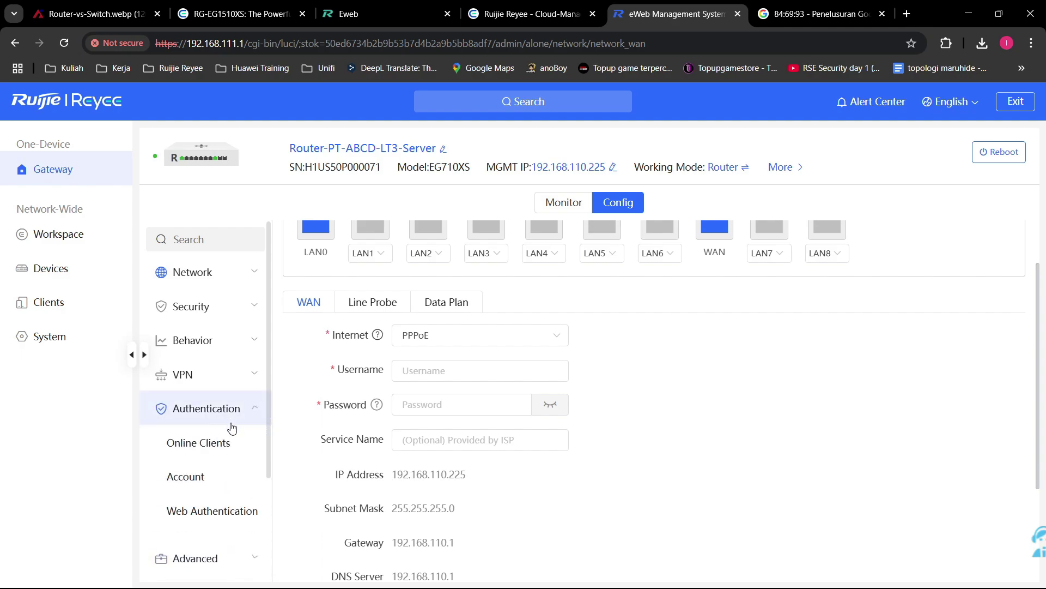
scroll(231, 447, "down", 1)
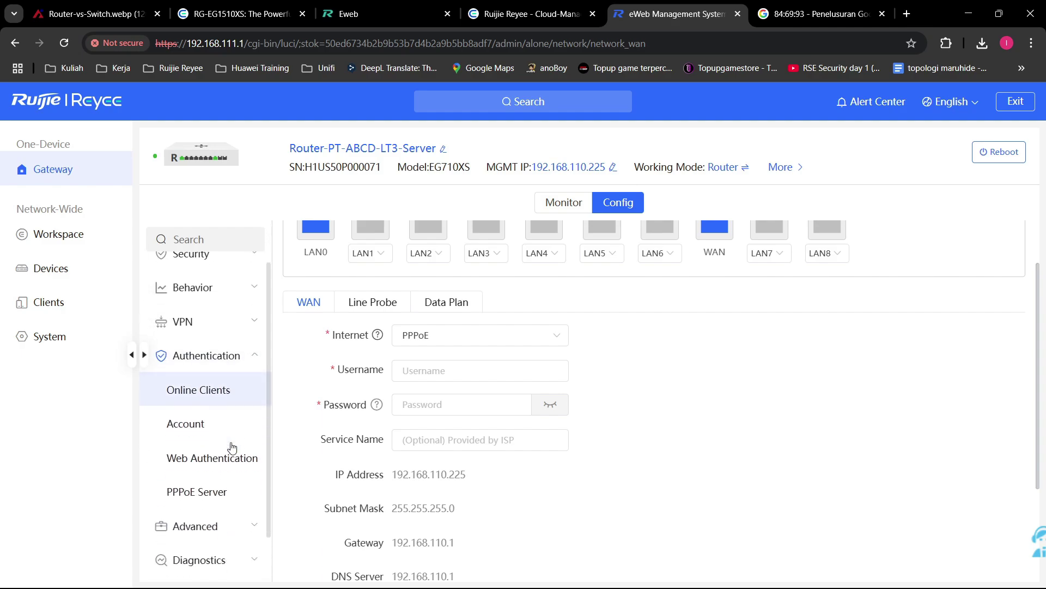
Step: Review the PPPoE Server settings: server disabled, LCP limit 10, all four auth modes checked
left_click(236, 479)
scroll(585, 397, "down", 2)
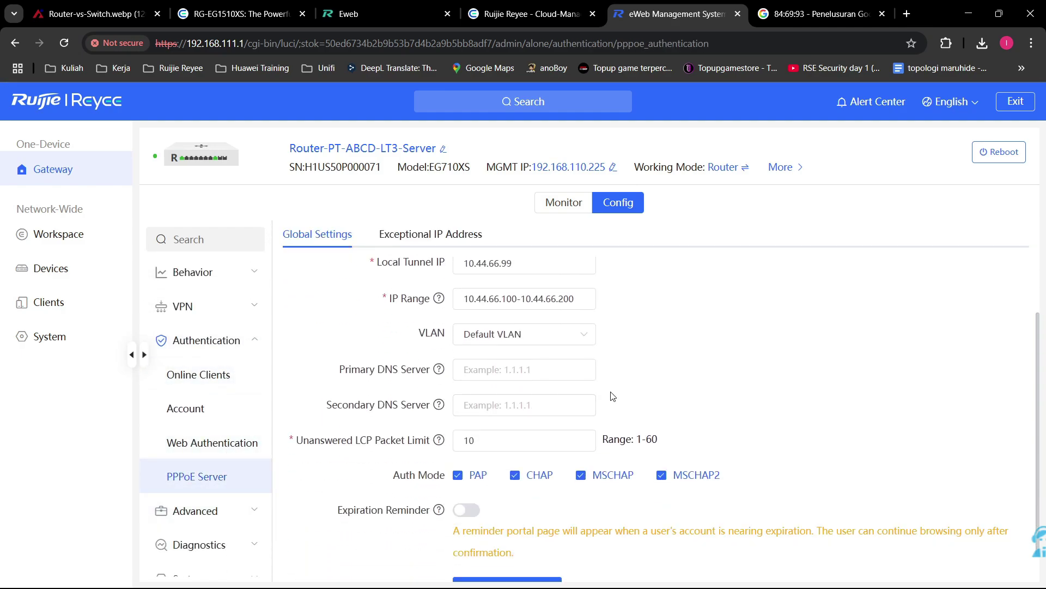
scroll(612, 397, "up", 2)
scroll(550, 417, "down", 1)
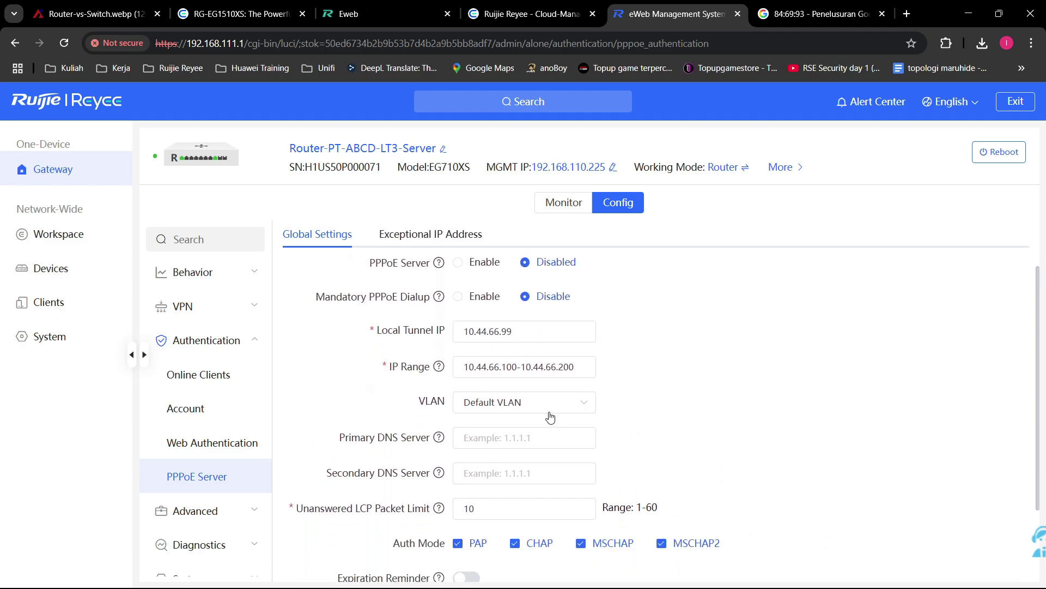
scroll(551, 417, "up", 1)
scroll(565, 527, "down", 1)
scroll(578, 305, "up", 1)
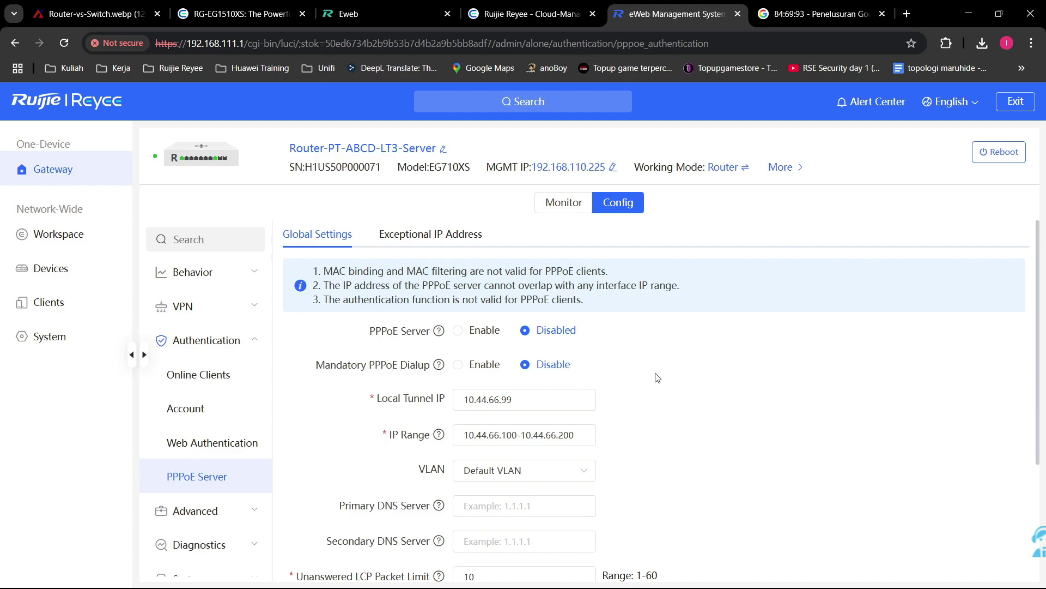
scroll(582, 474, "down", 1)
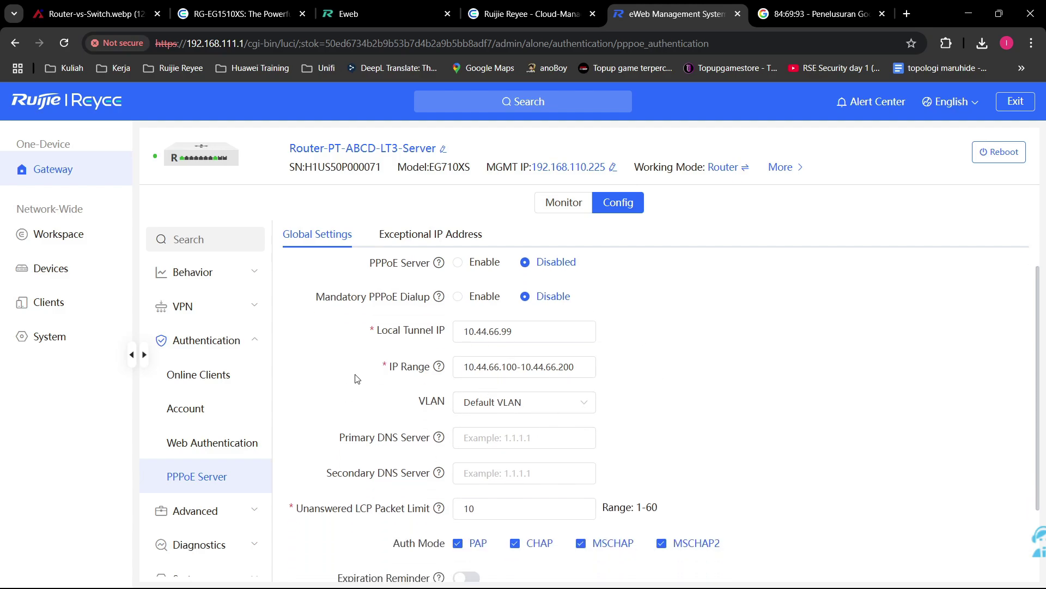
scroll(202, 303, "down", 1)
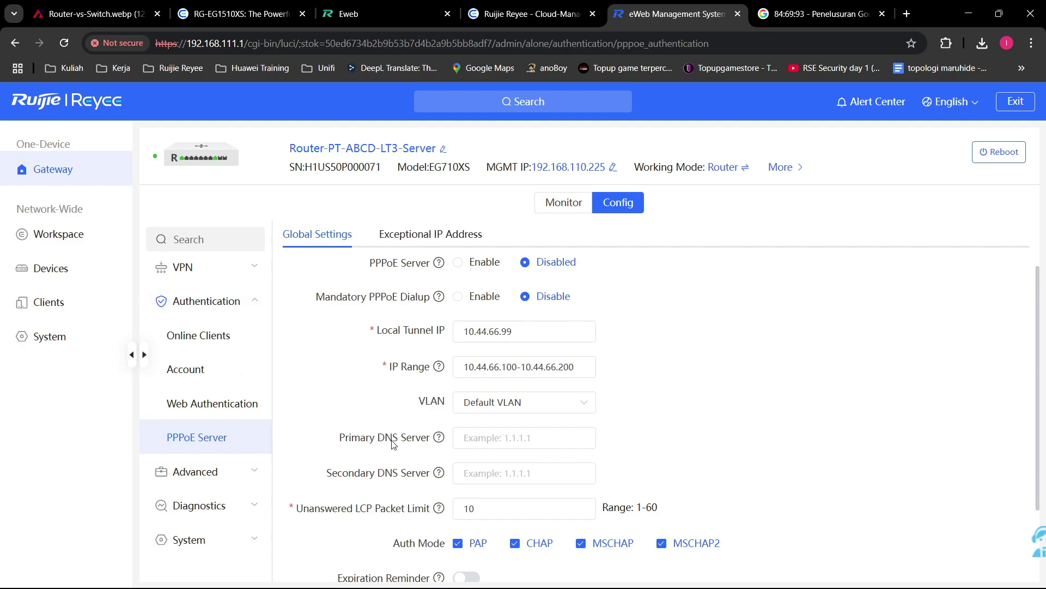
scroll(393, 444, "down", 1)
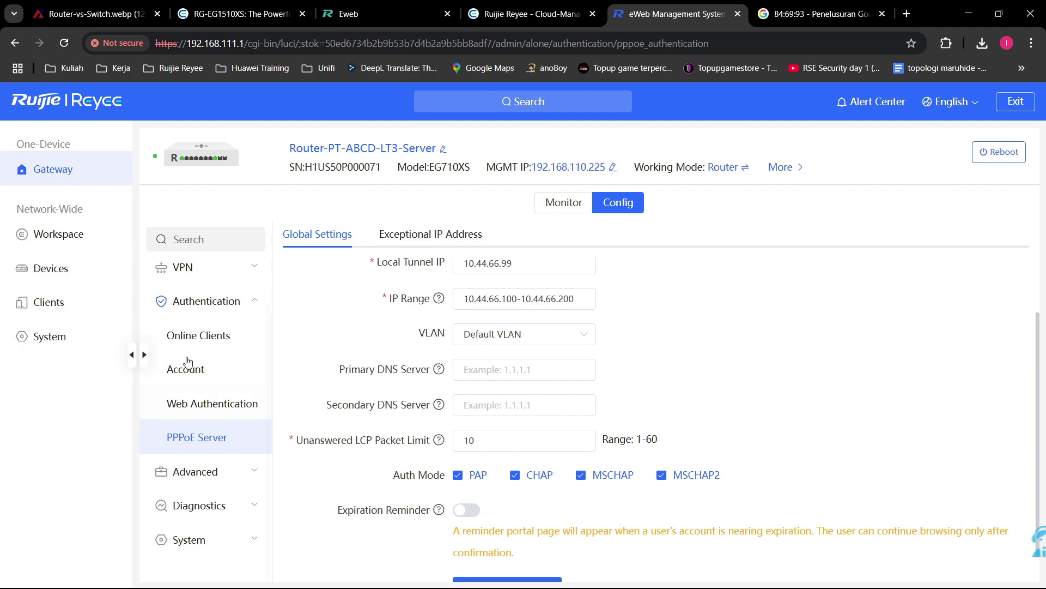
Step: Collapse Authentication and expand Advanced so Routing, Session Limit and Port Mapping appear
left_click(213, 301)
left_click(212, 443)
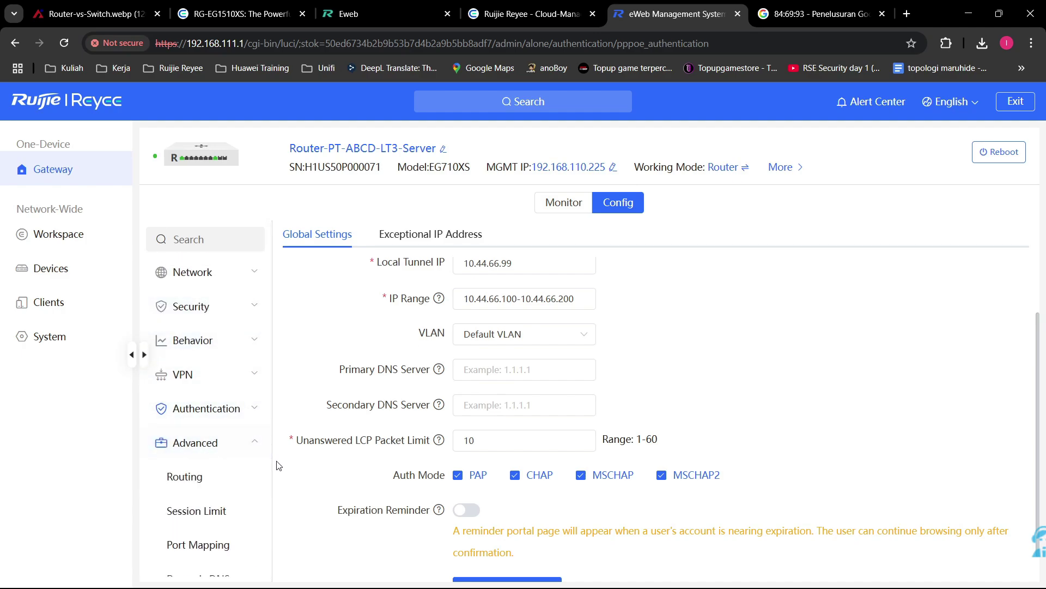
scroll(250, 436, "down", 3)
scroll(183, 439, "up", 1)
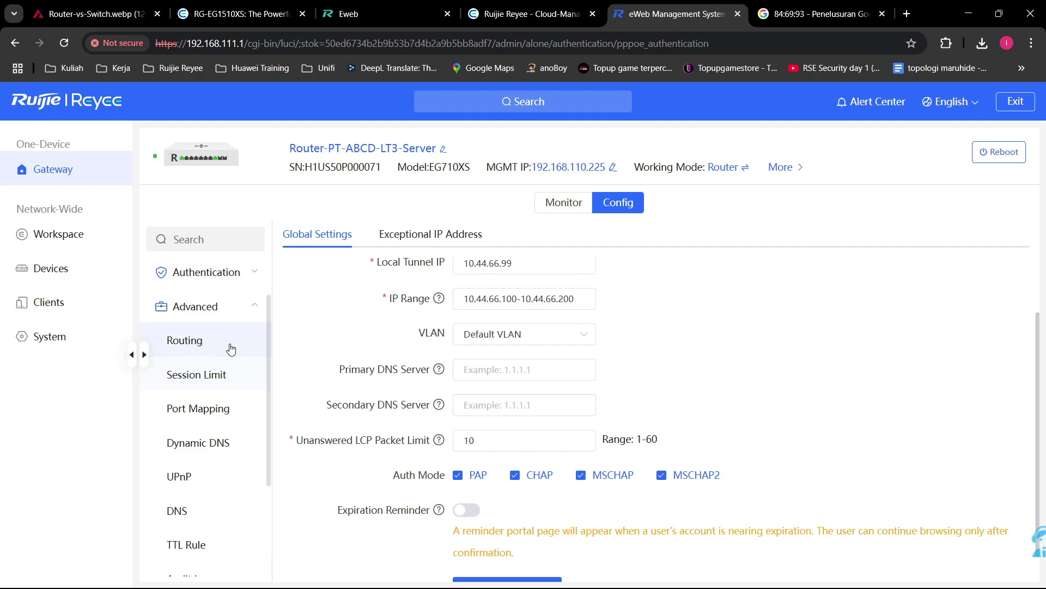
Step: Open the gateway's Routing settings and read the BGP introduction
left_click(230, 349)
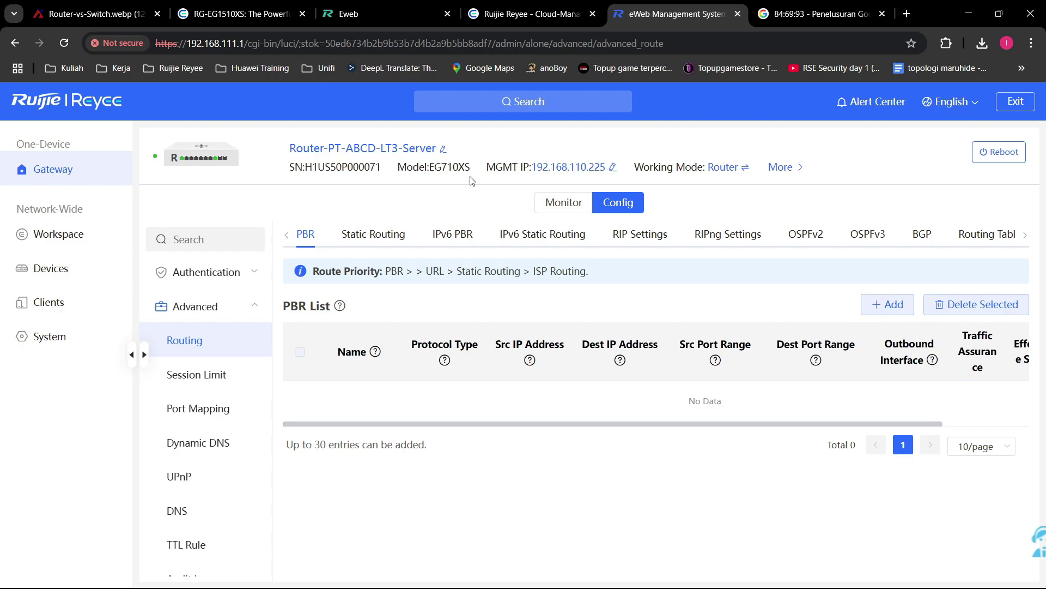
left_click(922, 234)
scroll(794, 346, "down", 1)
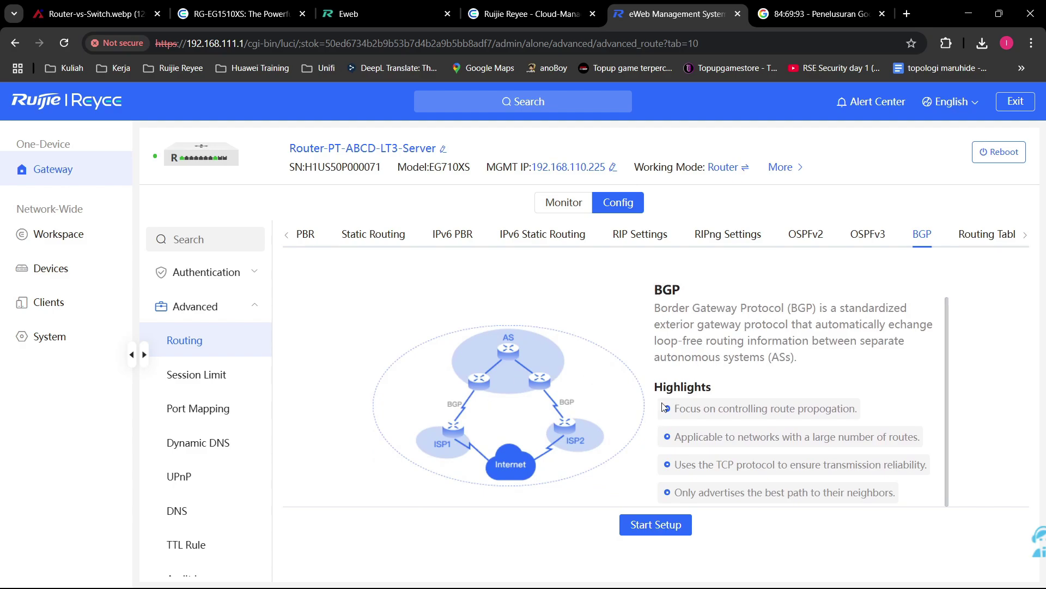
left_click_drag(796, 357, 652, 289)
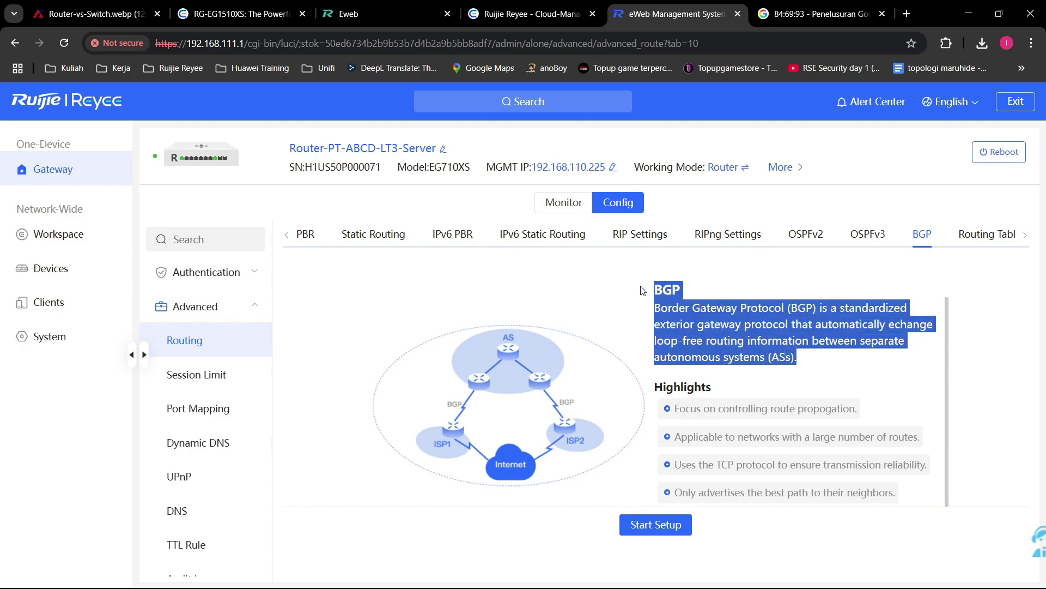
left_click(784, 290)
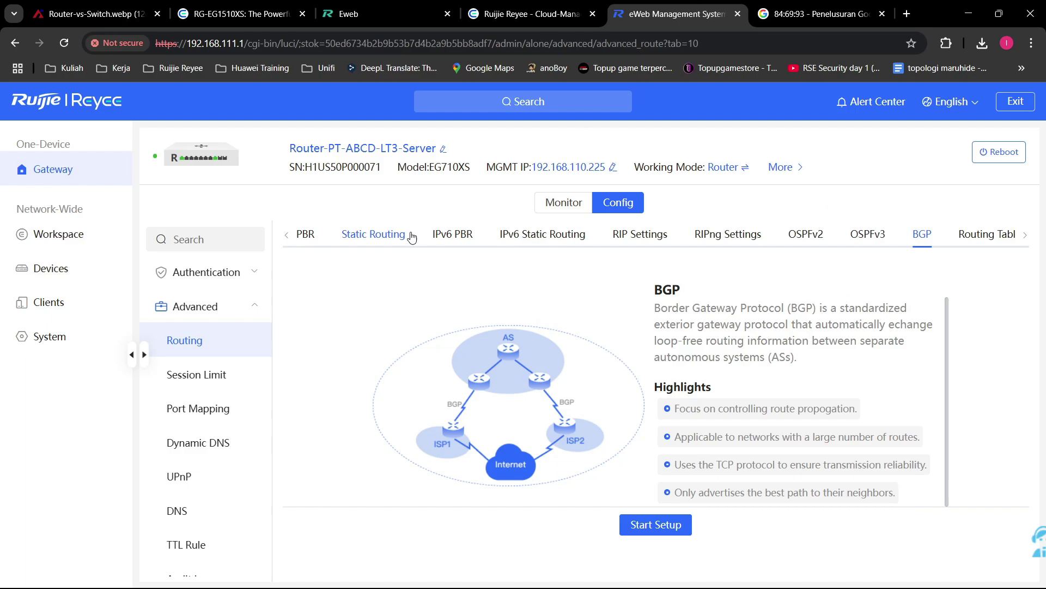
mouse_move(792, 172)
left_click_drag(472, 167, 442, 167)
left_click_drag(732, 308, 726, 307)
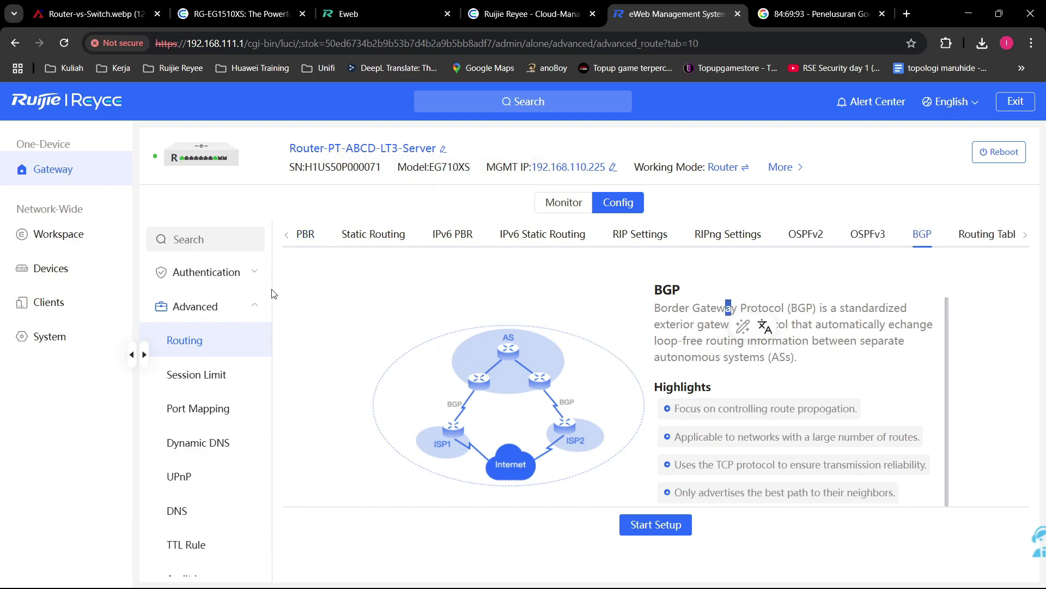
Step: Look over the empty PBR list, the static route list, RIP settings and the OSPFv2 introduction
left_click(306, 239)
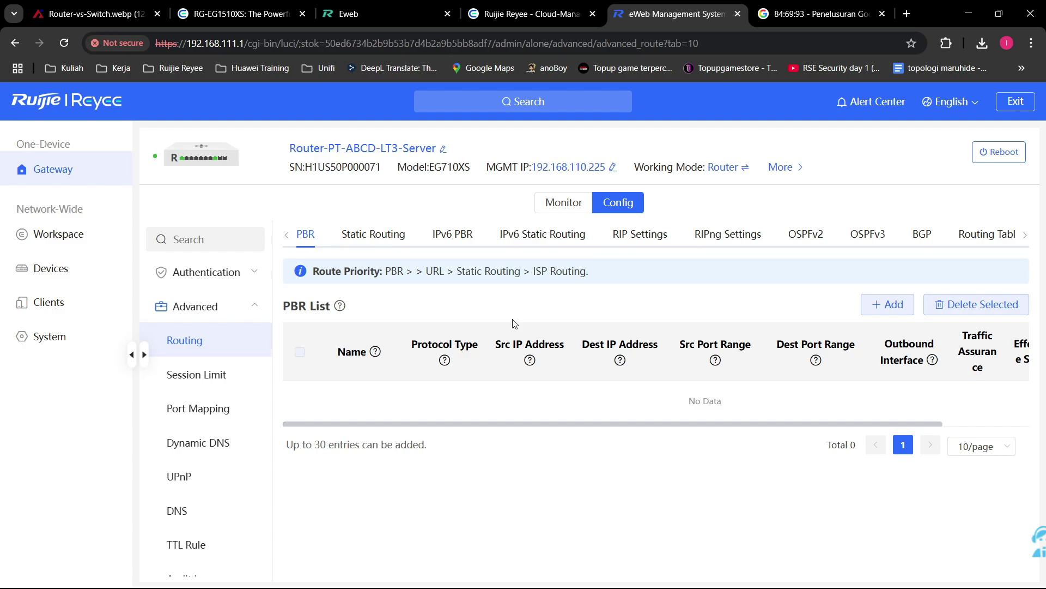
left_click(304, 236)
left_click(373, 235)
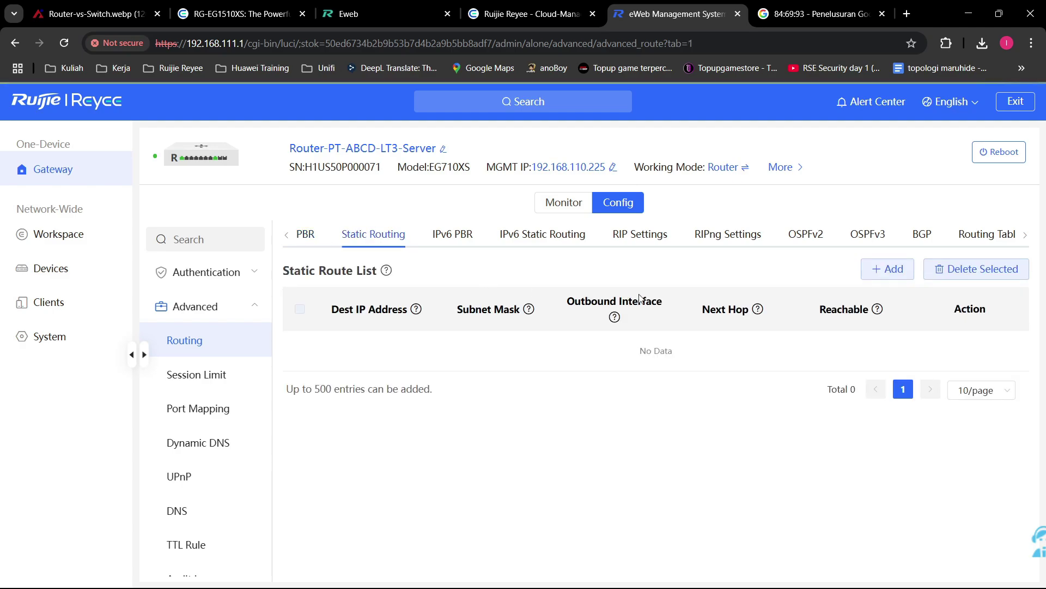
left_click(652, 239)
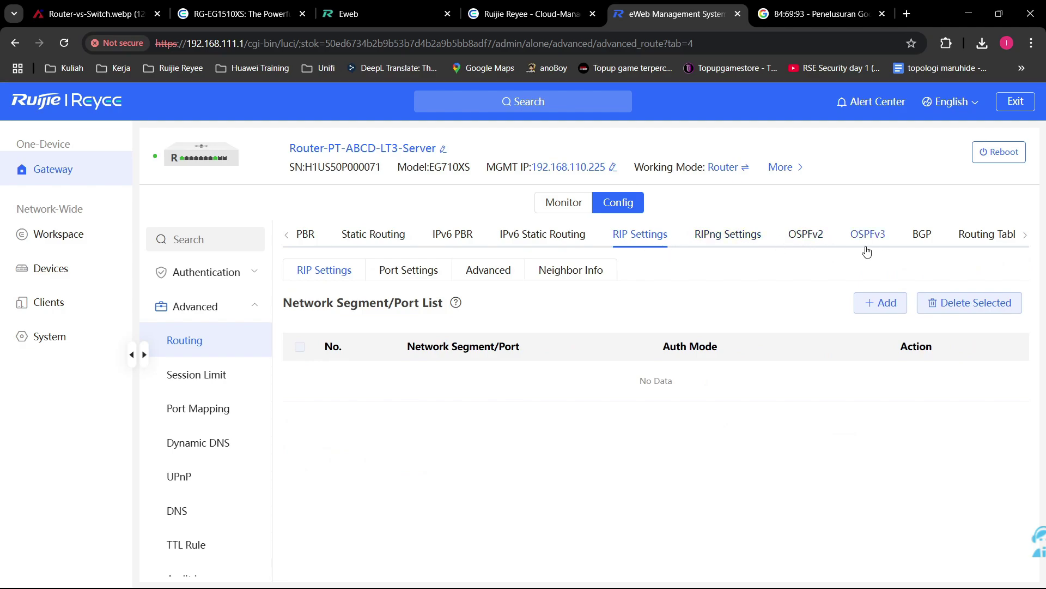
left_click(806, 235)
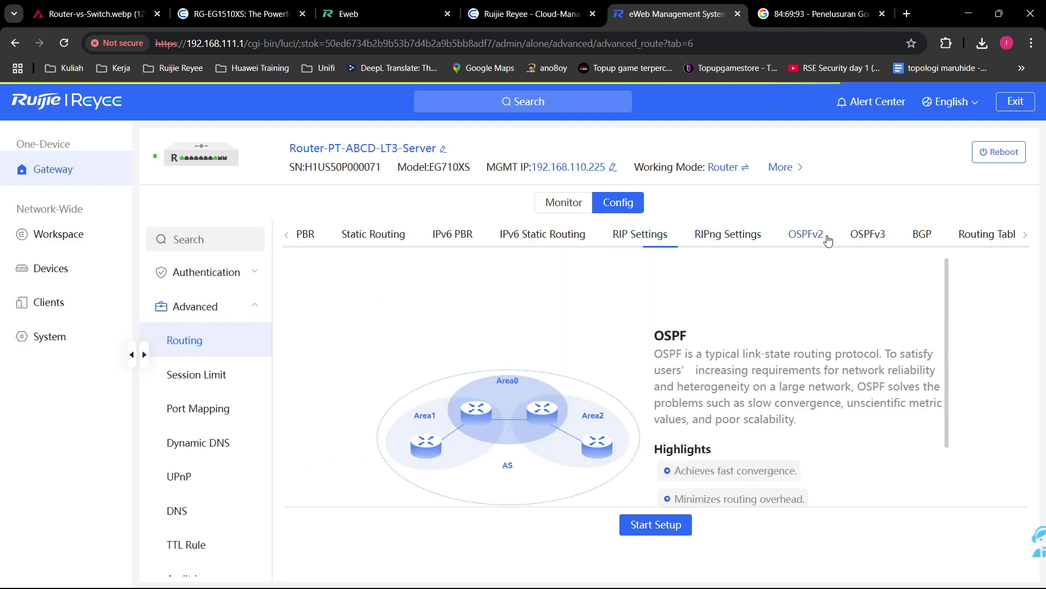
Step: Check the Routing Table Info and URL Routing tables, ending back on the PBR list
left_click(1025, 238)
left_click(886, 236)
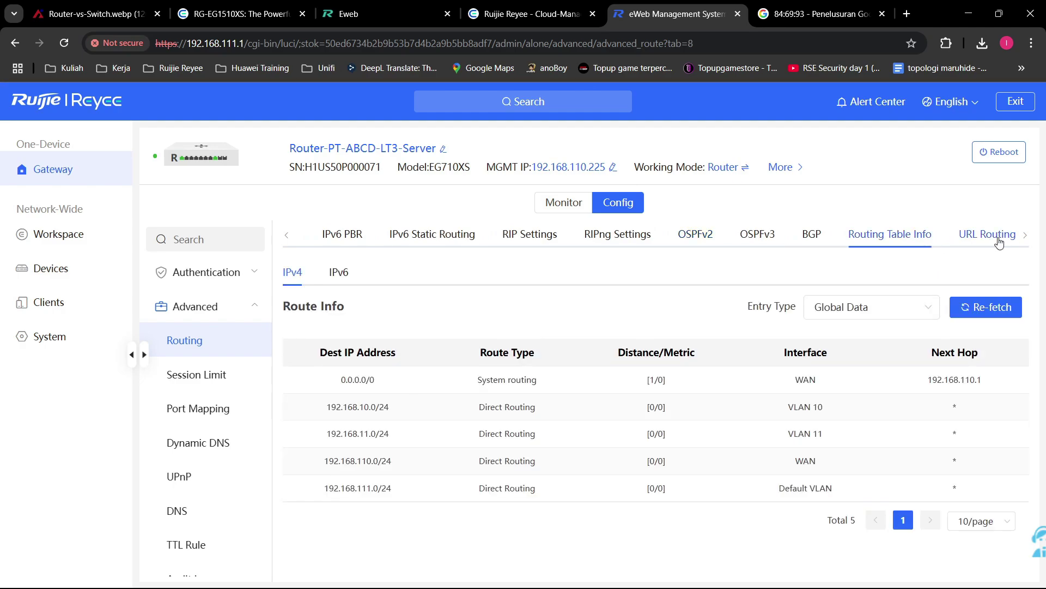
left_click(997, 239)
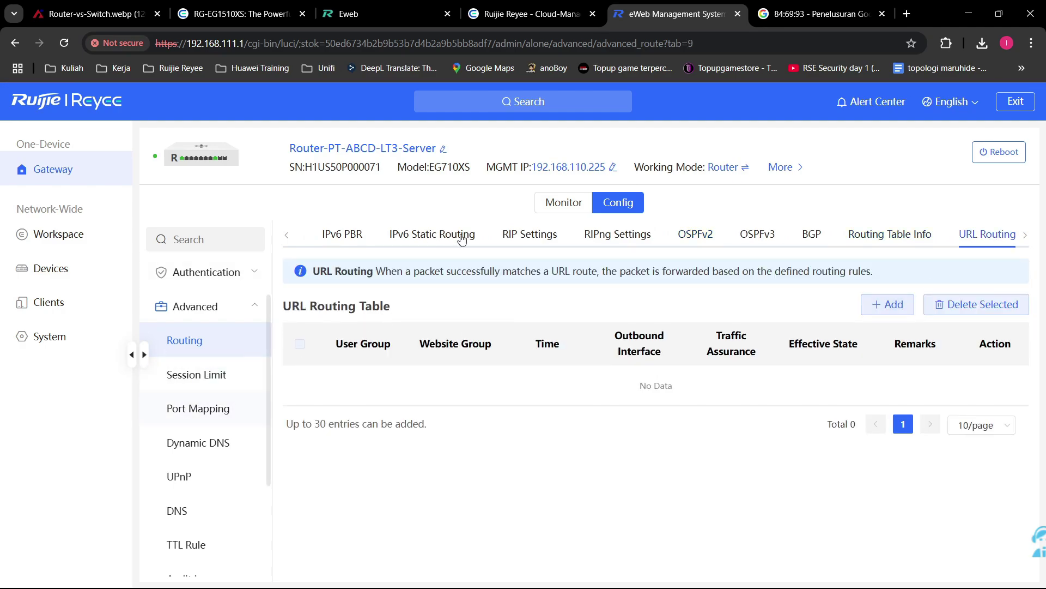
left_click(296, 236)
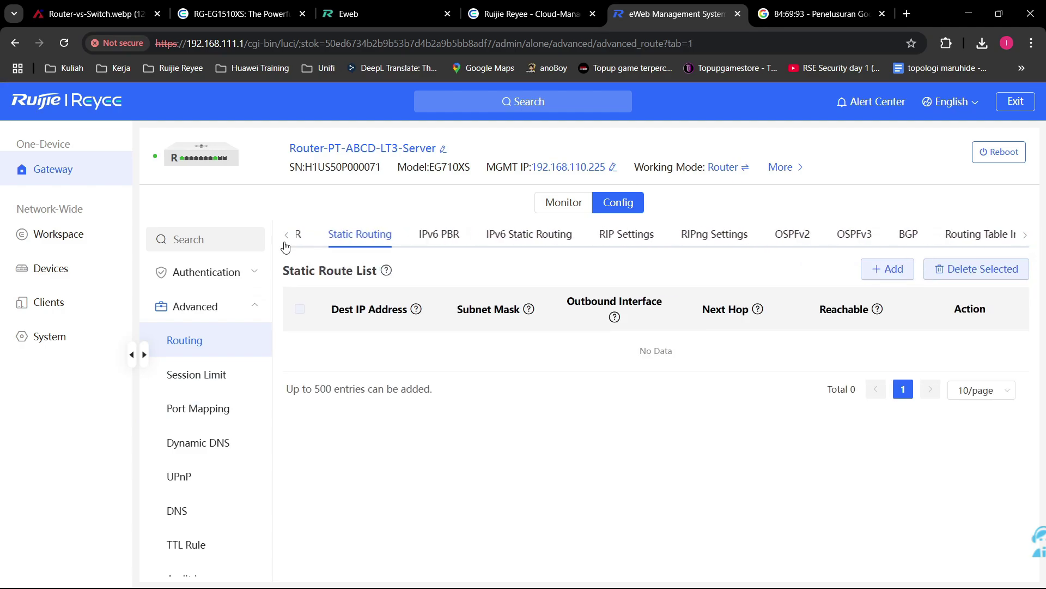
left_click(300, 240)
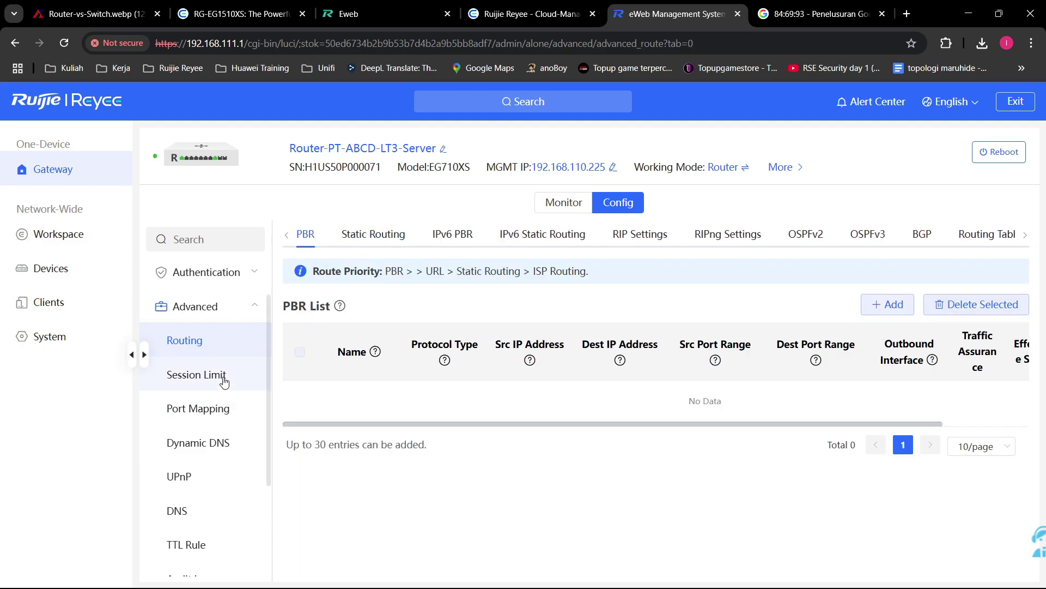
Step: Preview a Custom IP-range session limit rule without saving, then view the empty Port Mapping list
left_click(195, 374)
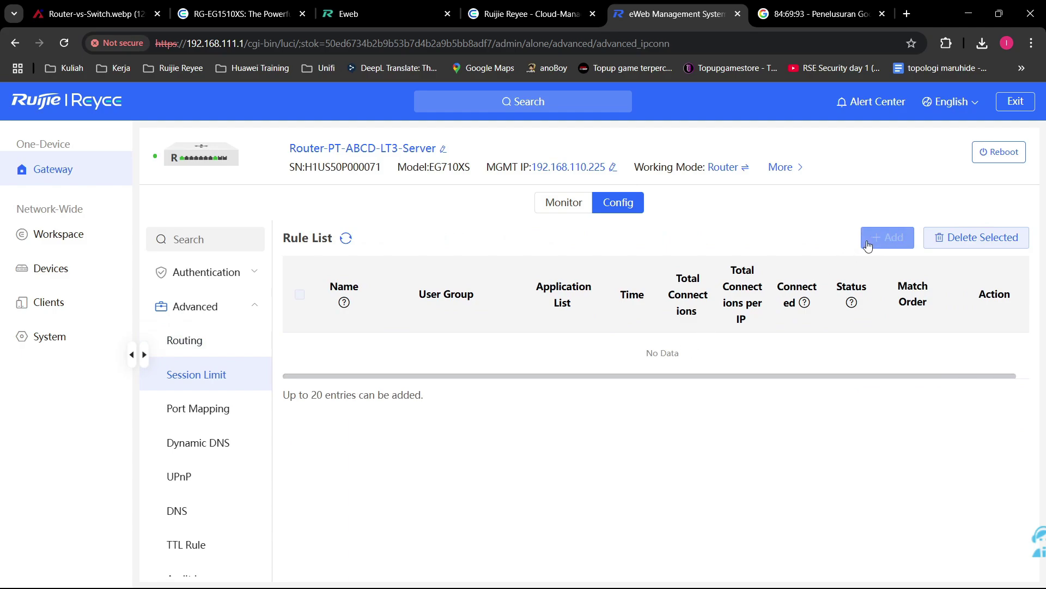
left_click(888, 237)
left_click(539, 295)
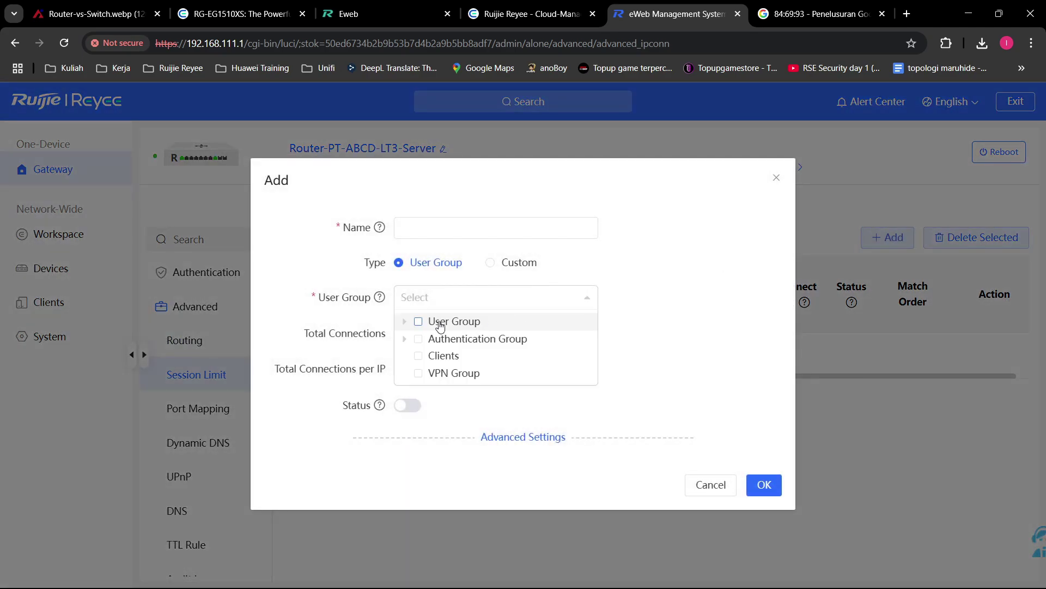
left_click(720, 278)
left_click(509, 262)
left_click(467, 297)
left_click(480, 323)
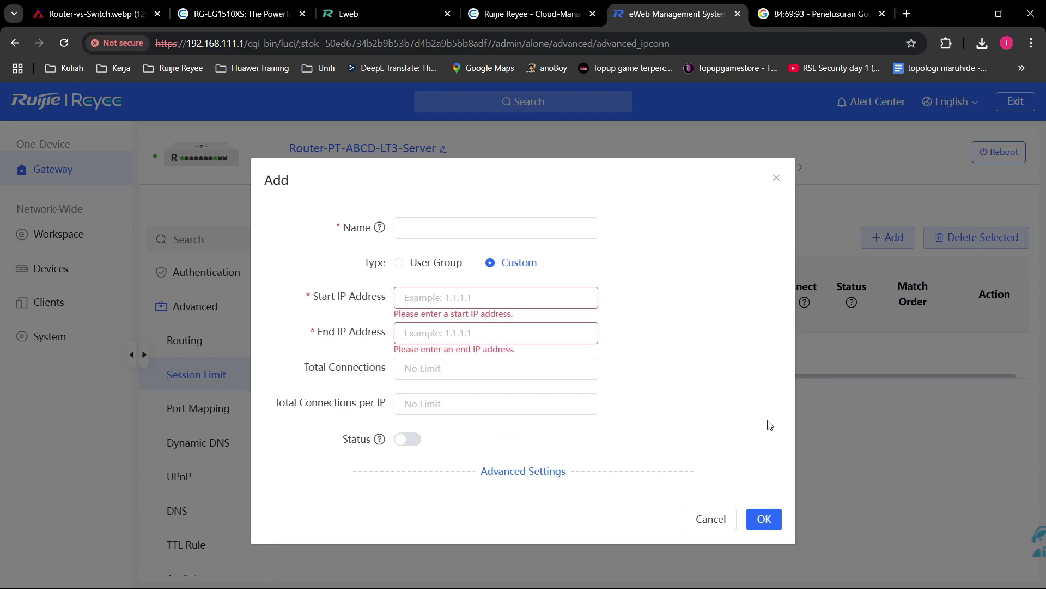
left_click(709, 519)
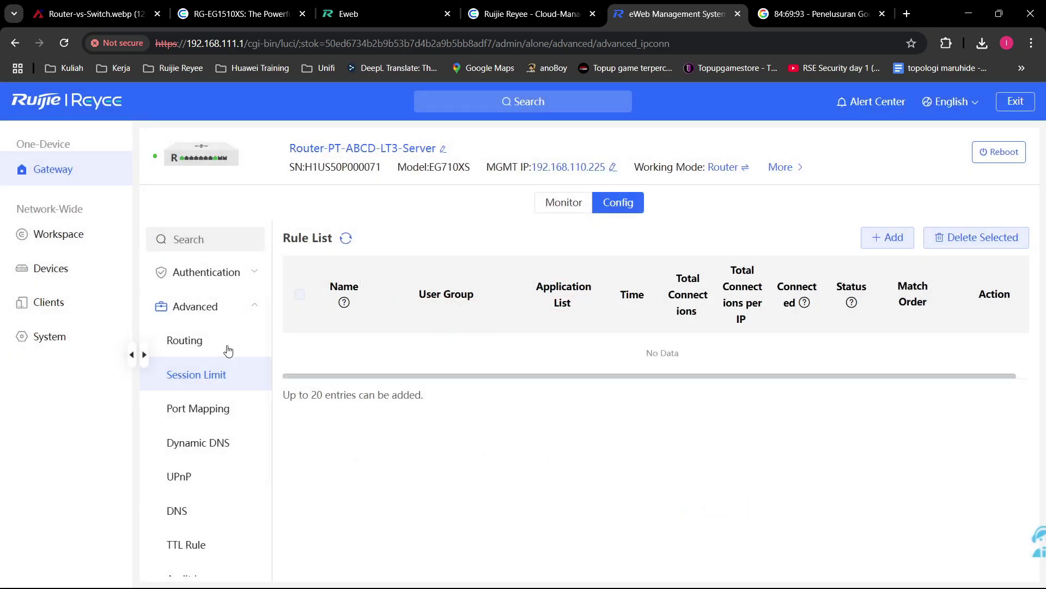
left_click(207, 415)
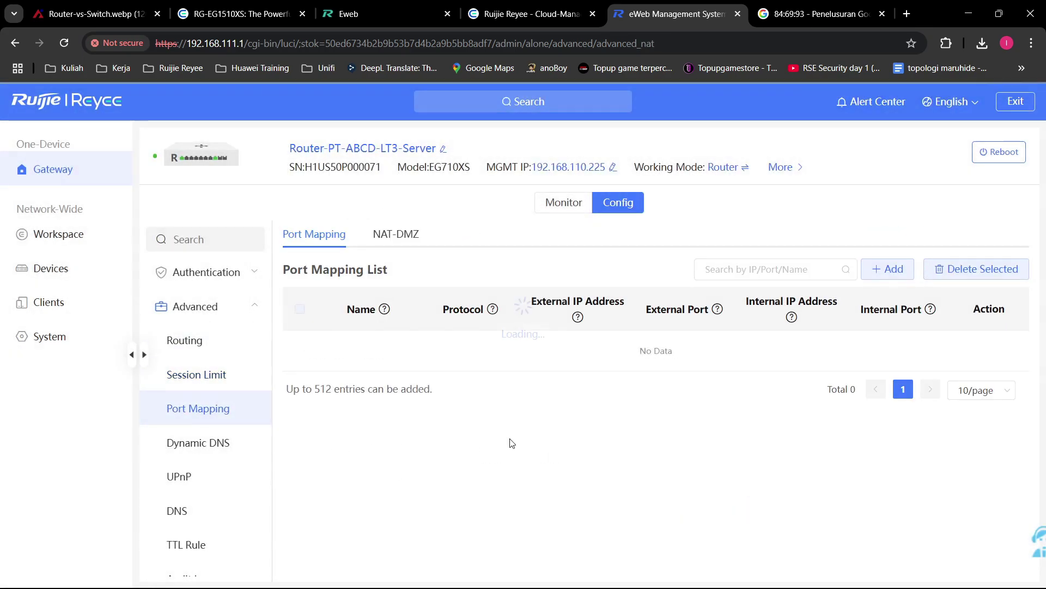
left_click(883, 271)
left_click(535, 364)
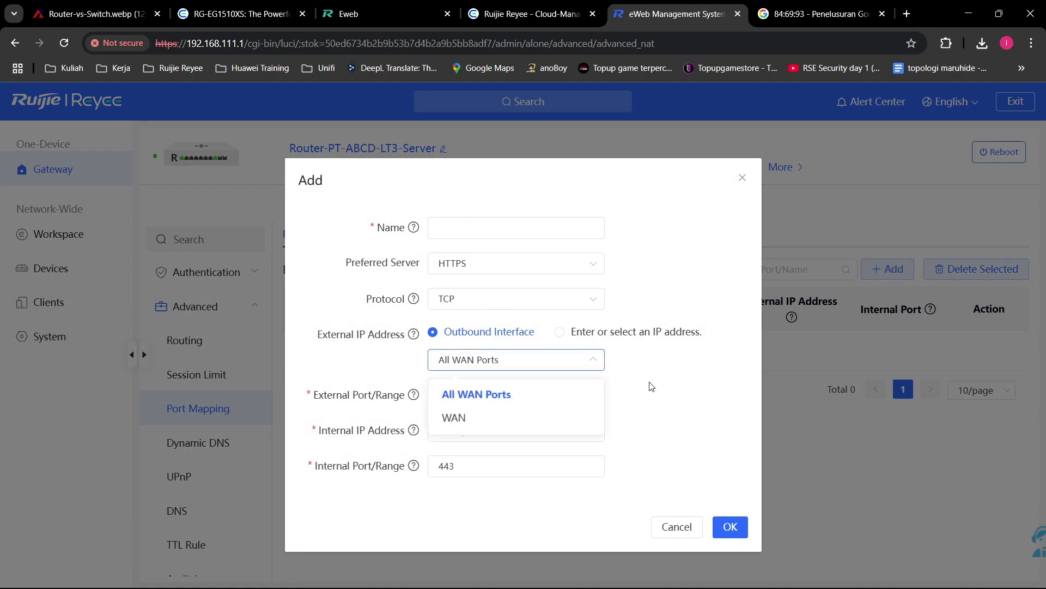
left_click(659, 389)
left_click(548, 367)
left_click(511, 419)
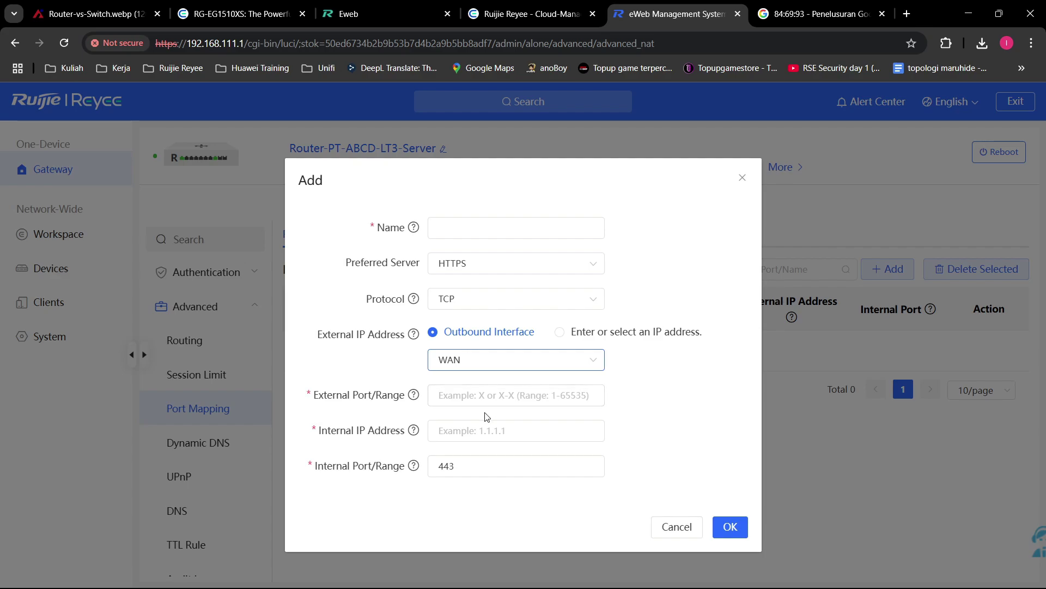
left_click(482, 430)
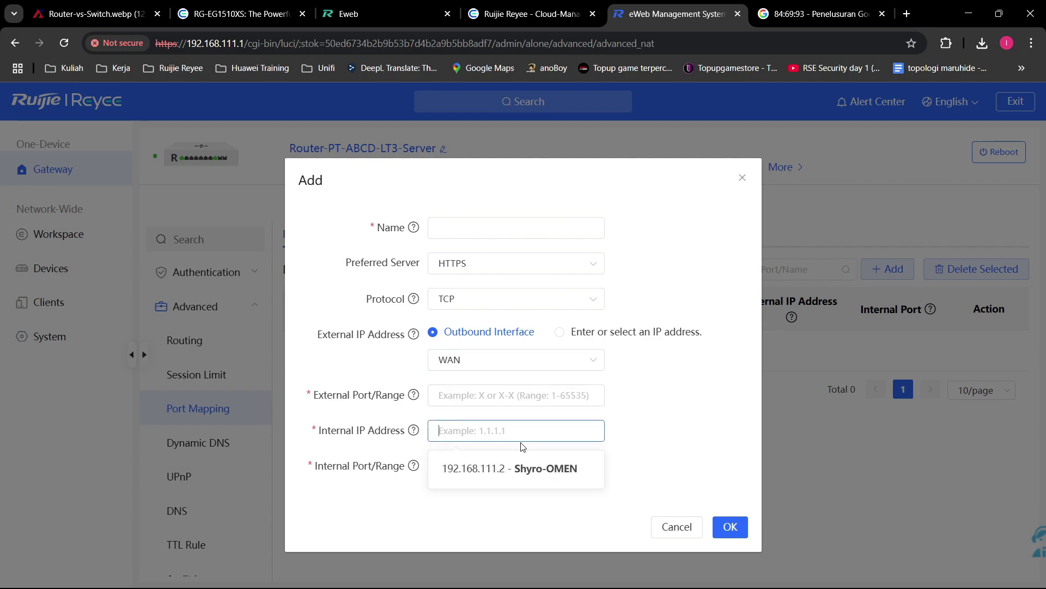
left_click(539, 461)
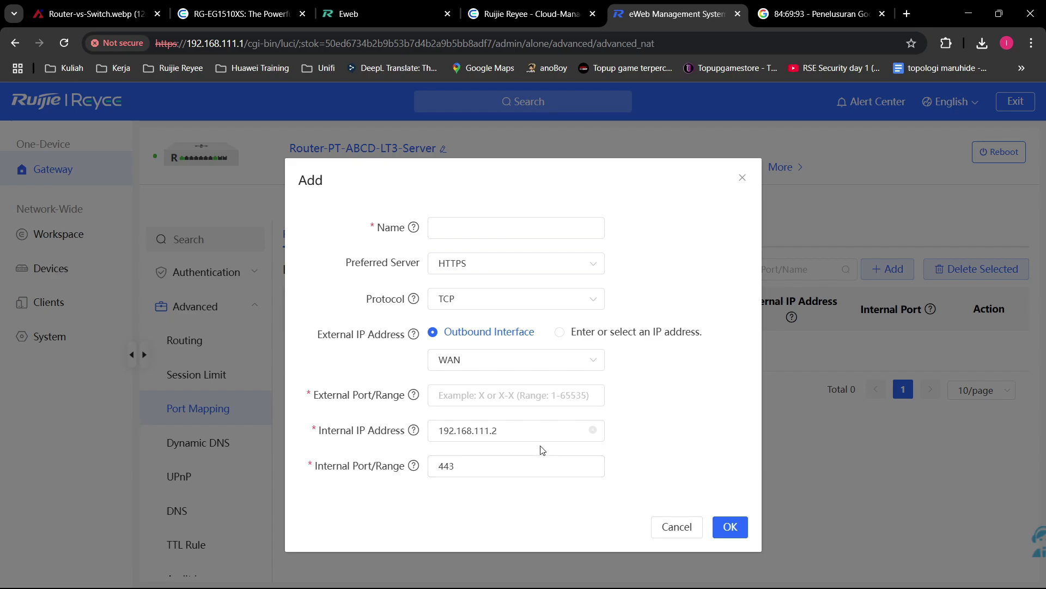
double_click(520, 436)
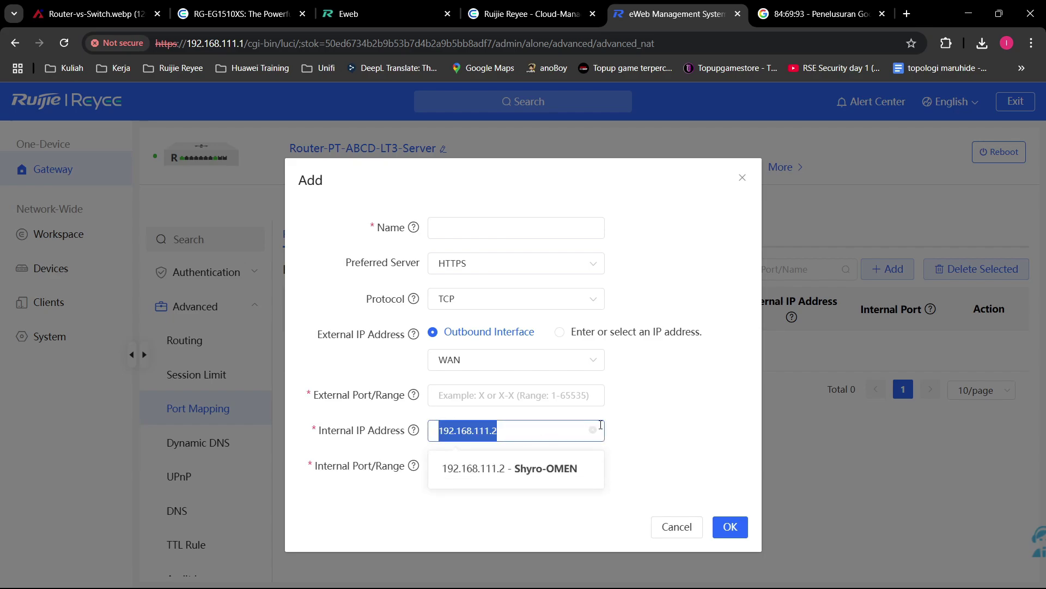
left_click(692, 399)
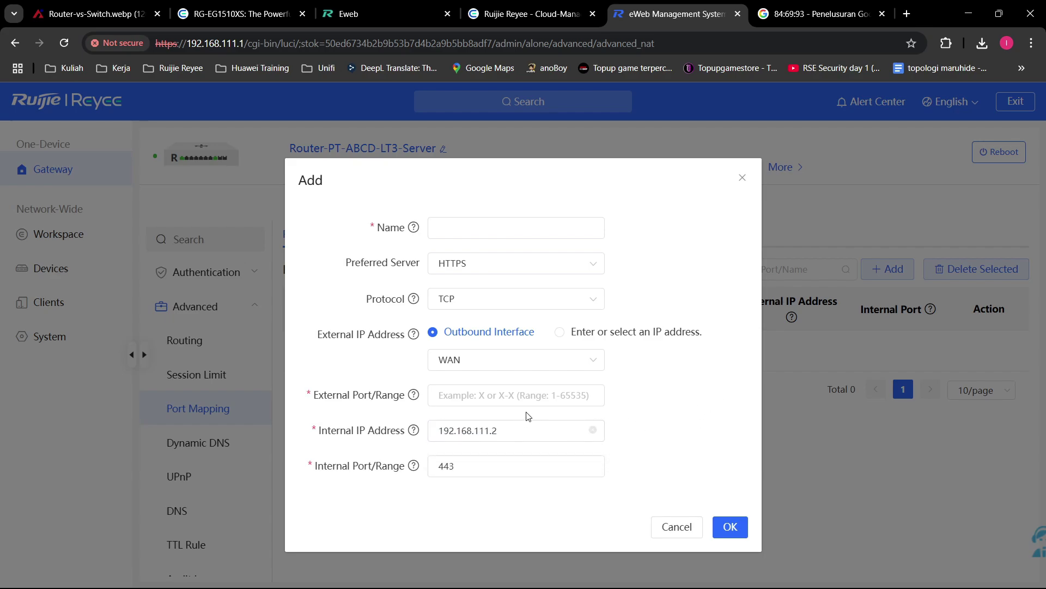
left_click(532, 363)
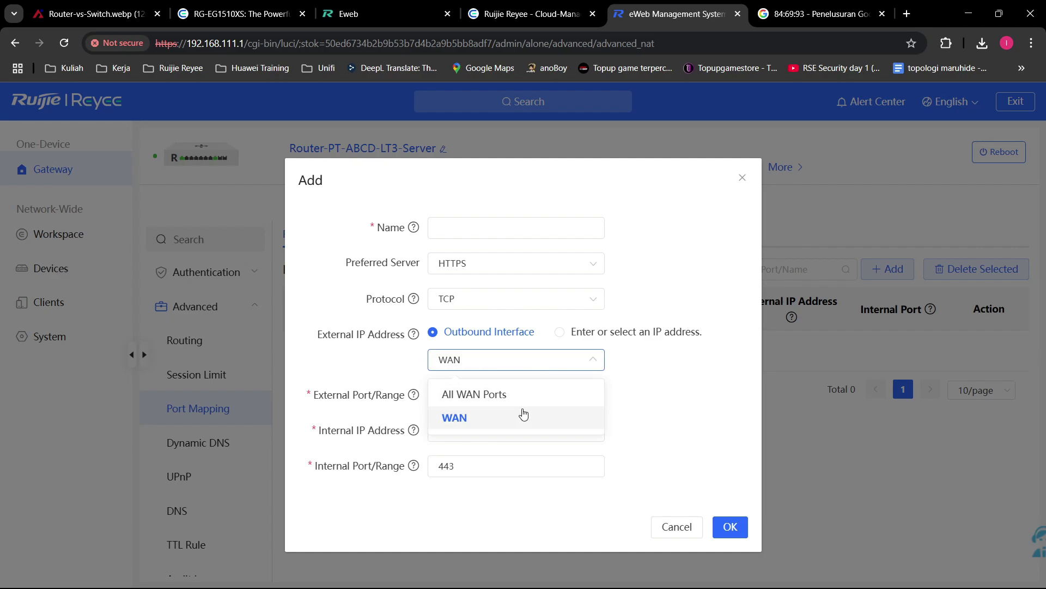
left_click(484, 416)
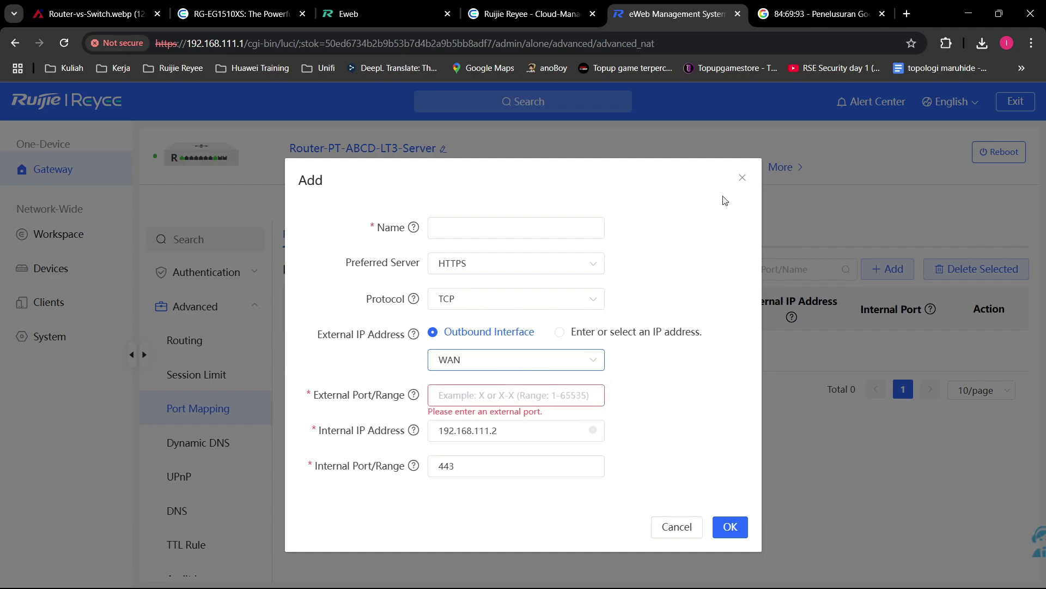
left_click(741, 181)
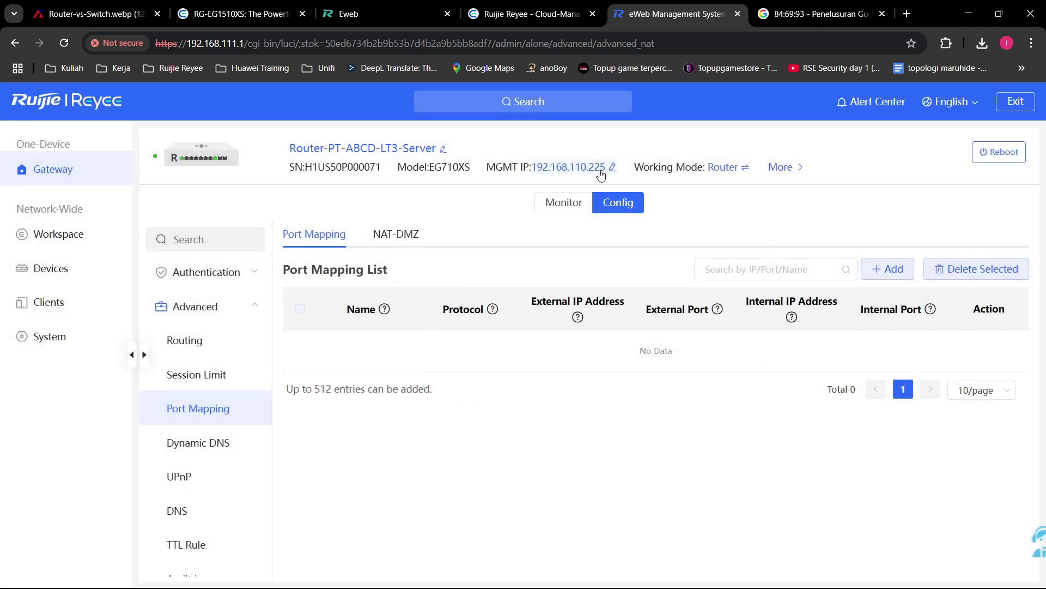
left_click(888, 269)
left_click(531, 437)
left_click(471, 472)
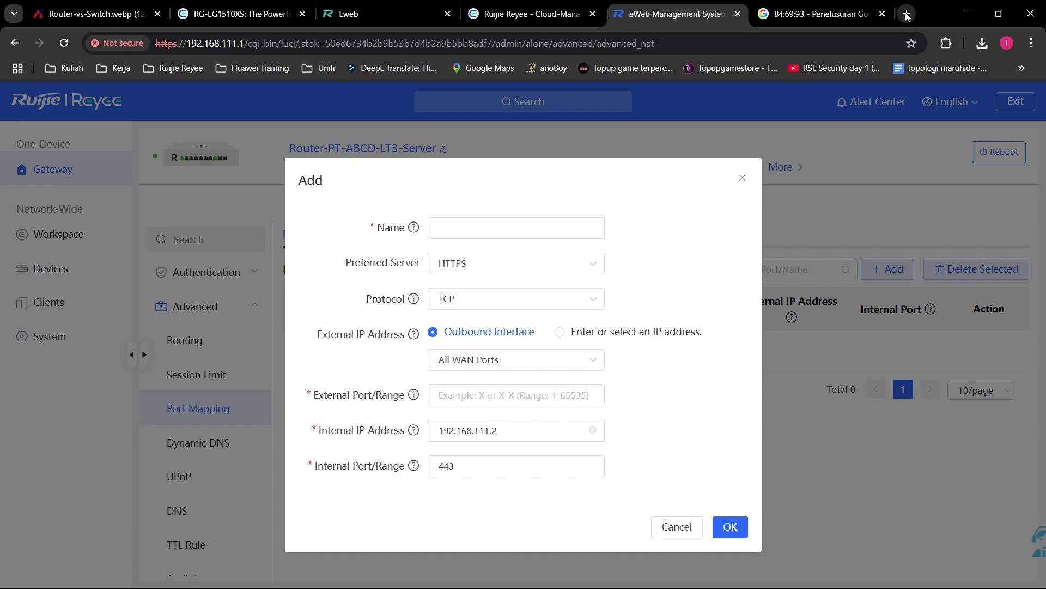
left_click(742, 177)
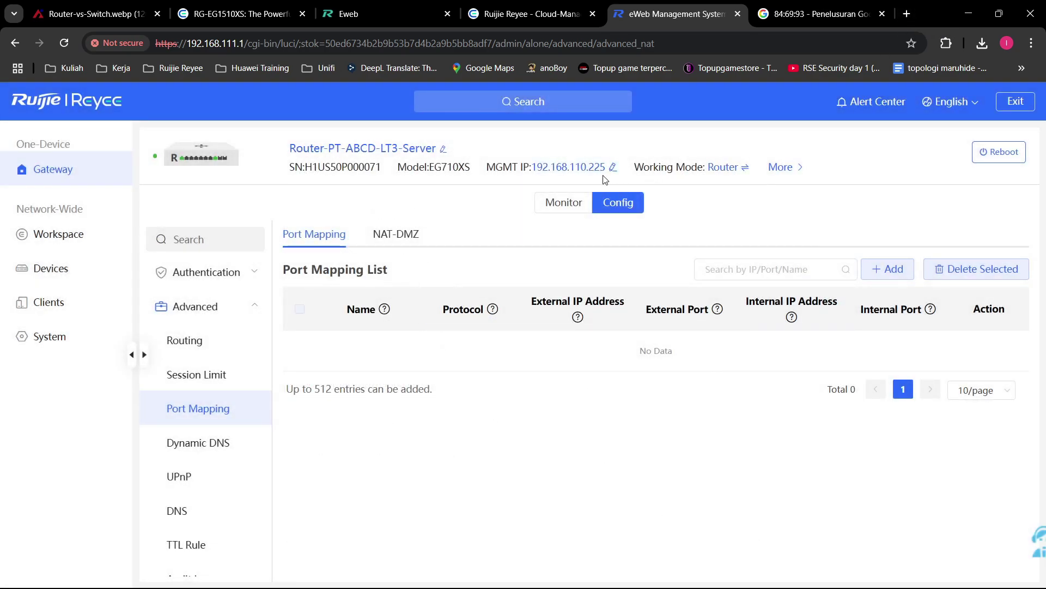
left_click_drag(531, 167, 613, 175)
key("ctrl+c")
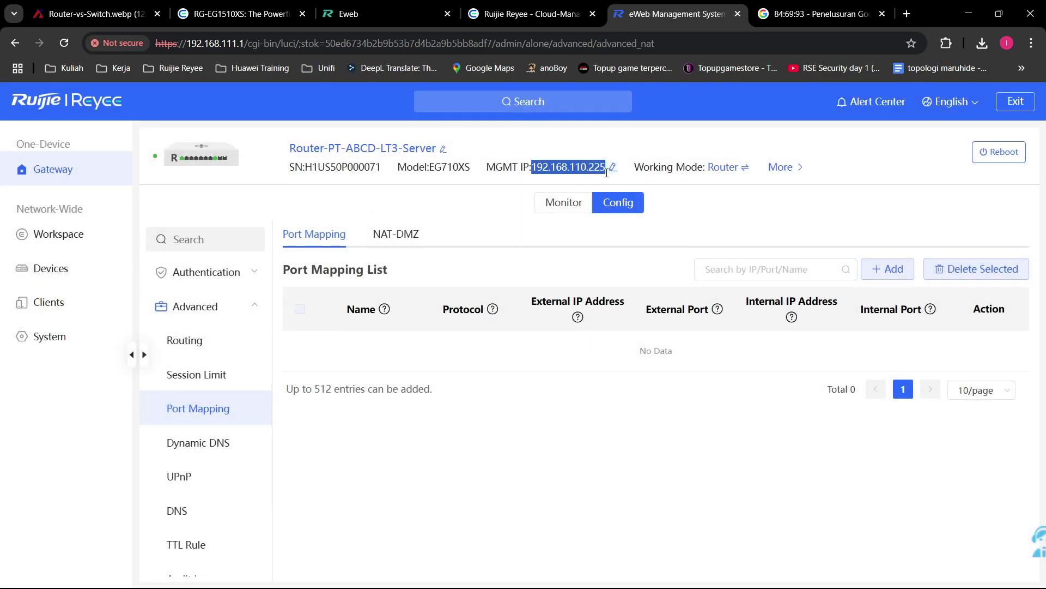
left_click(613, 167)
left_click(509, 101)
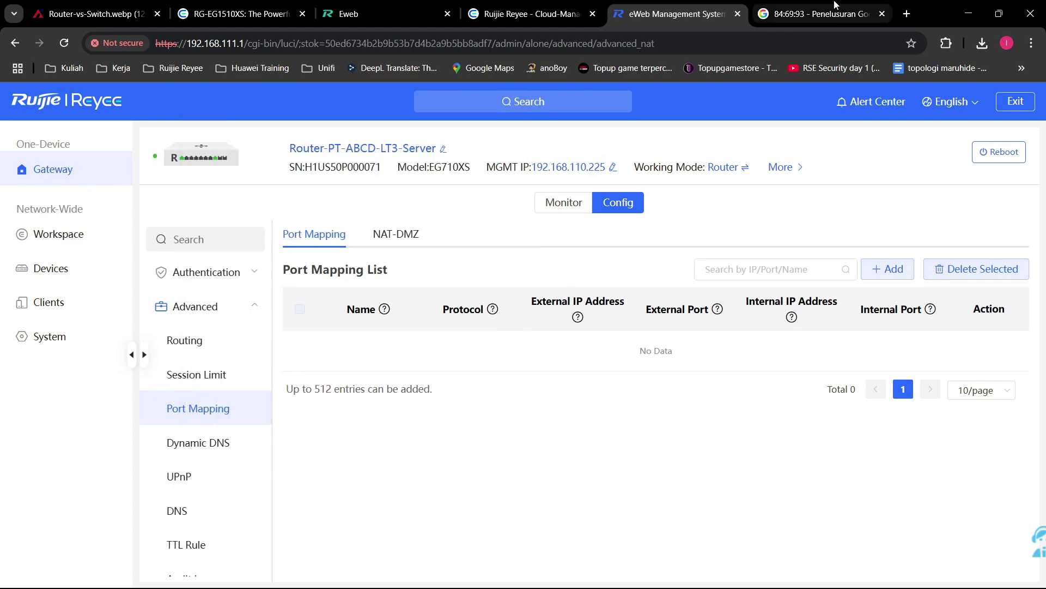
left_click(834, 6)
left_click(812, 44)
key("ctrl+v")
type(":443")
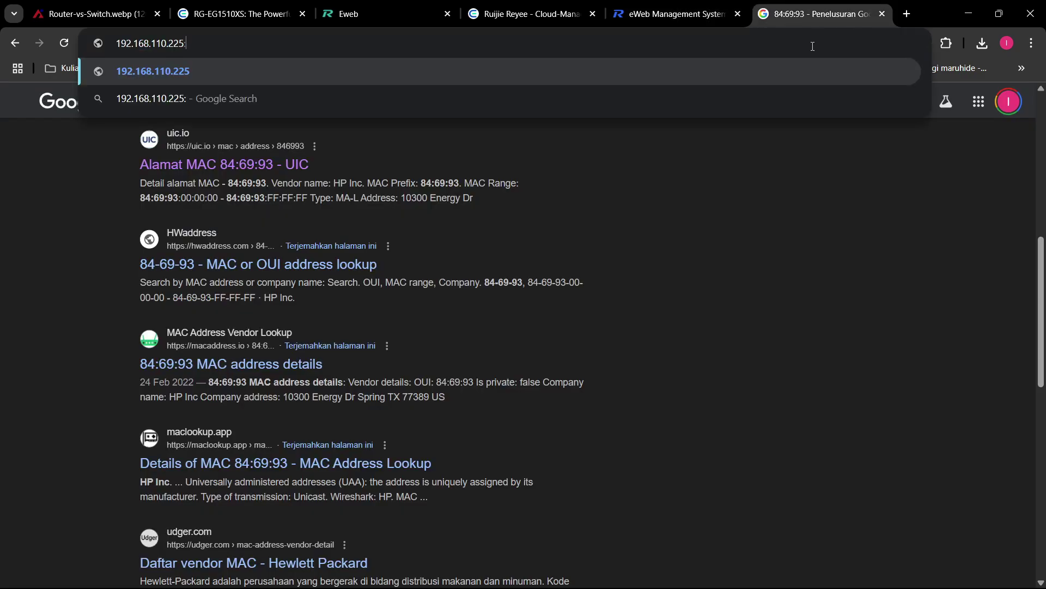
left_click(637, 5)
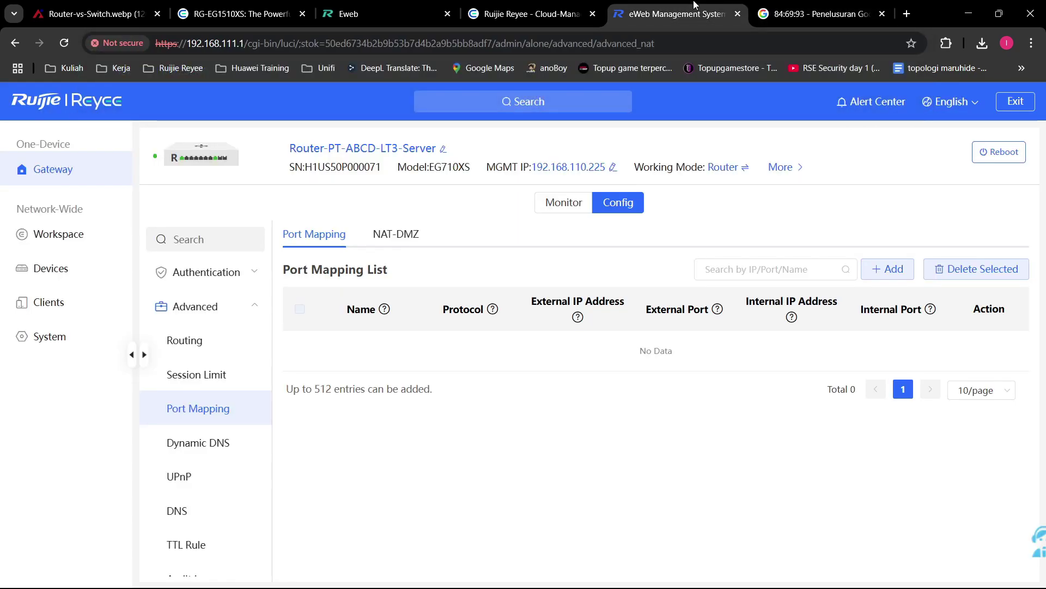
left_click(890, 269)
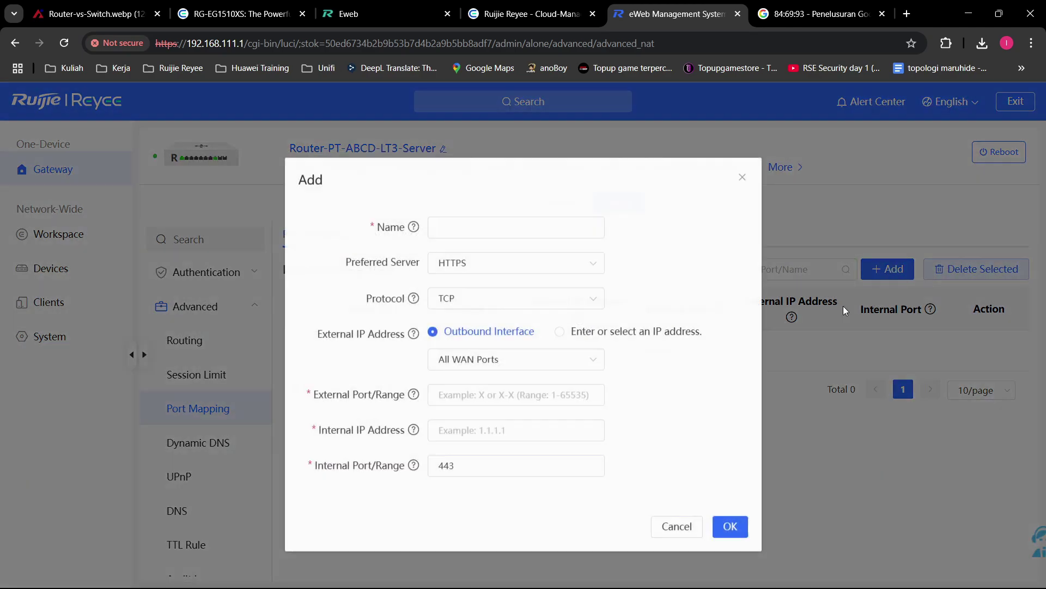
left_click(545, 430)
left_click(532, 470)
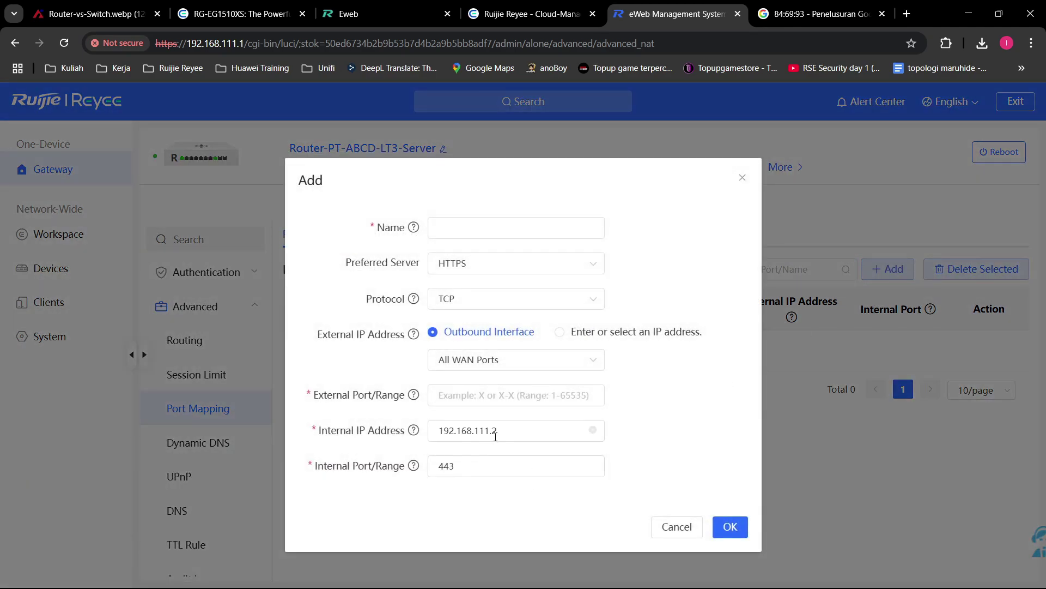
left_click(515, 434)
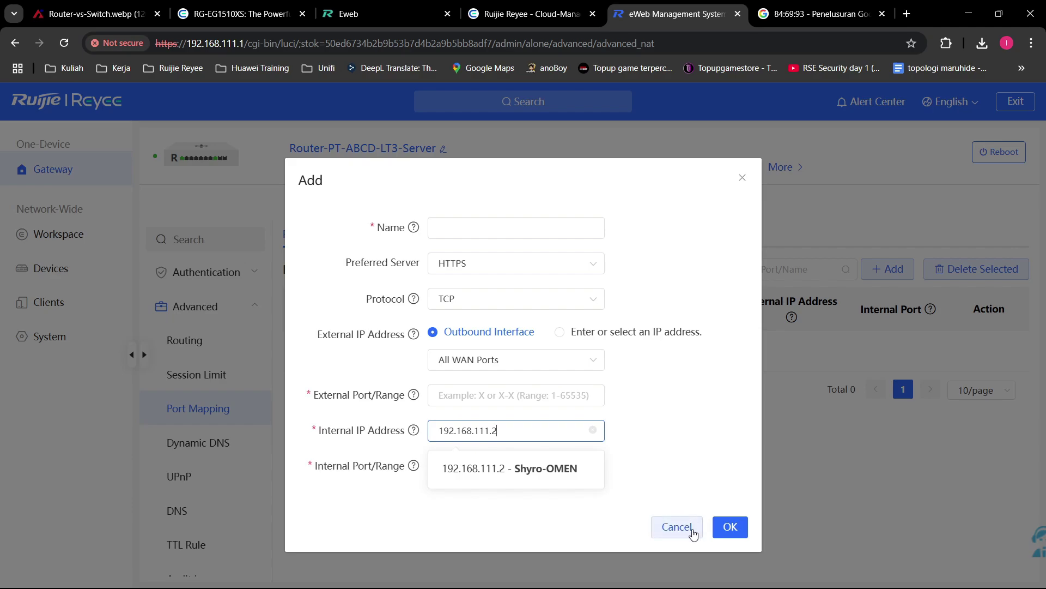
left_click(692, 529)
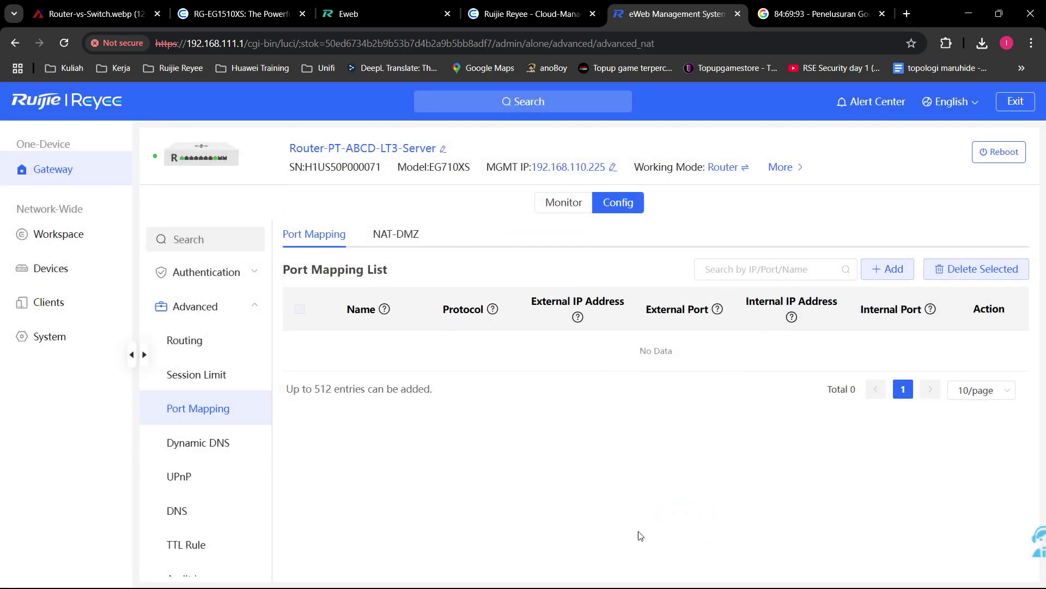
Step: View the Dynamic DNS settings, then return to the Google results for 84:69:93
left_click(207, 439)
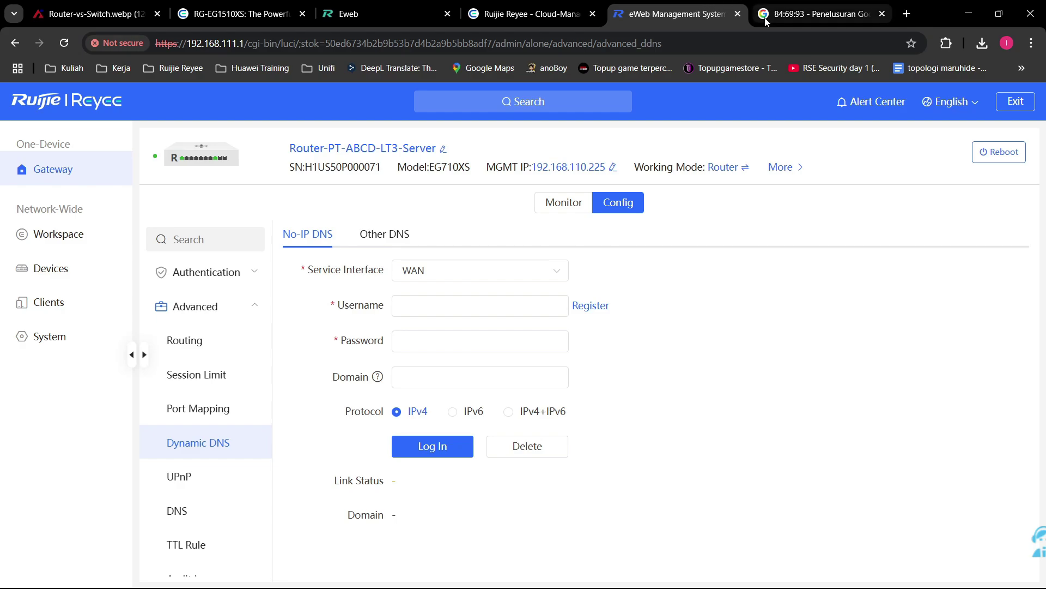
left_click(830, 5)
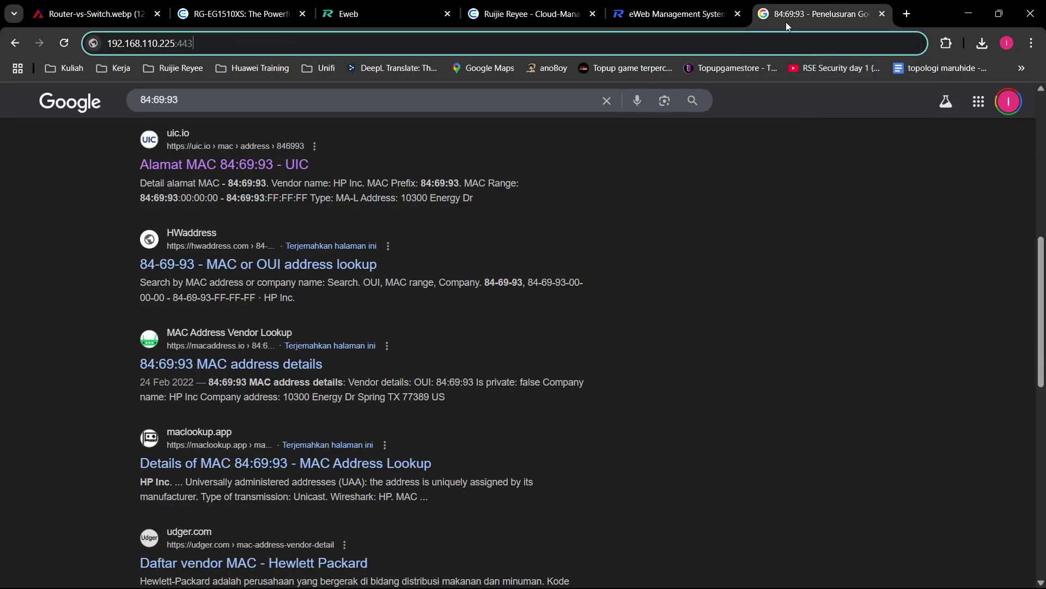
Step: Load google.com in the search tab, then close that tab to return to Dynamic DNS
left_click(174, 43)
left_click(193, 43)
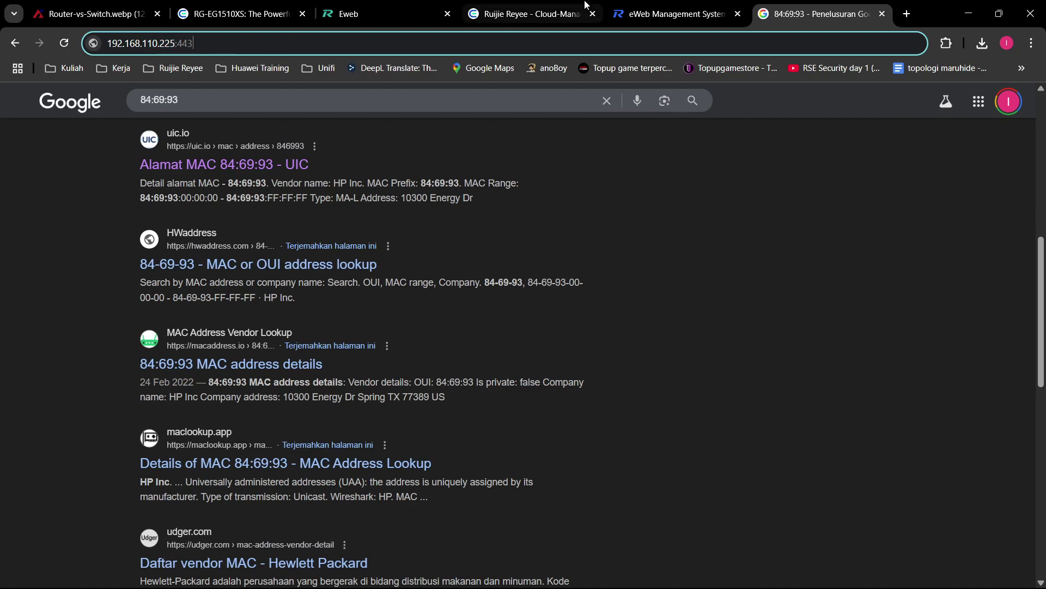
triple_click(620, 45)
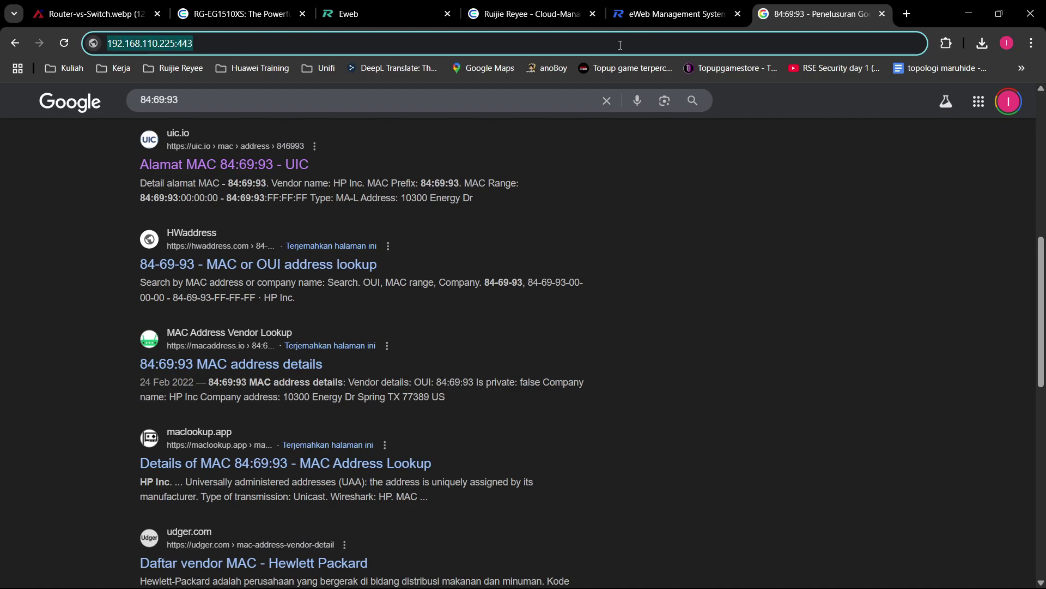
type("goq")
key("BackSpace")
type("o")
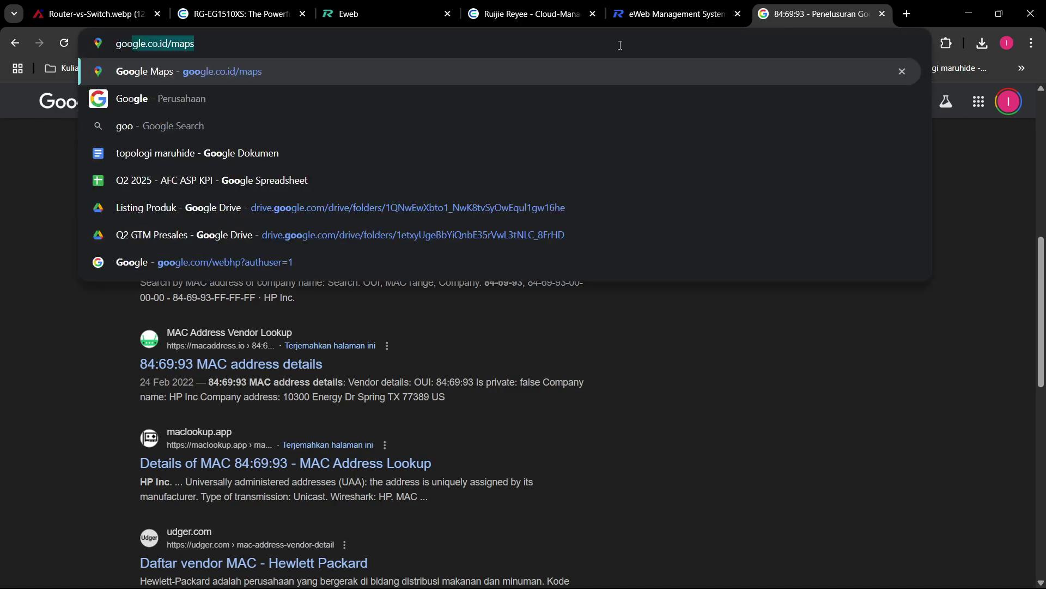
type("gle.com")
key("Return")
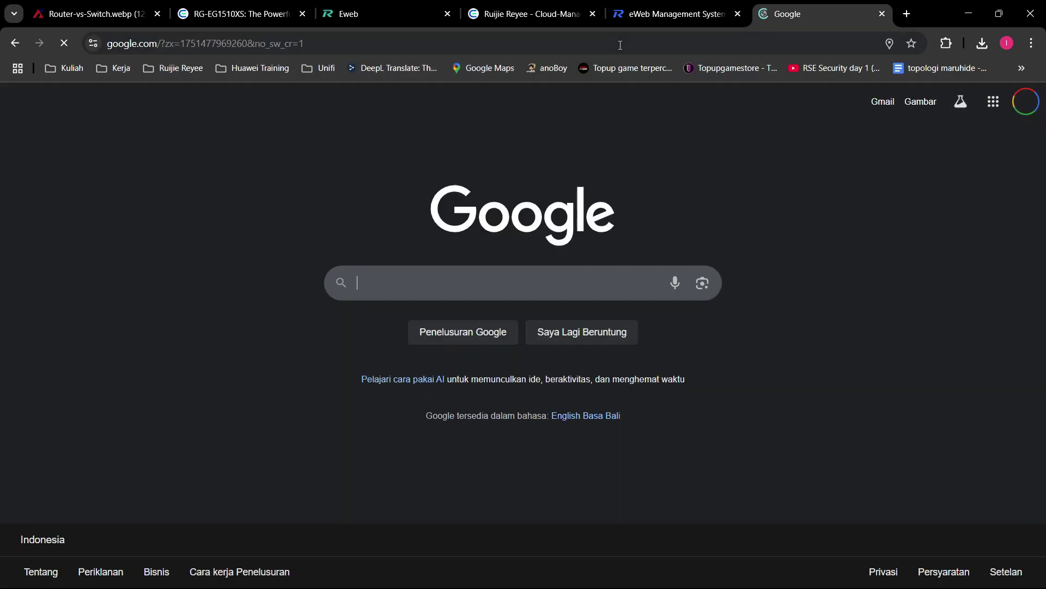
double_click(130, 44)
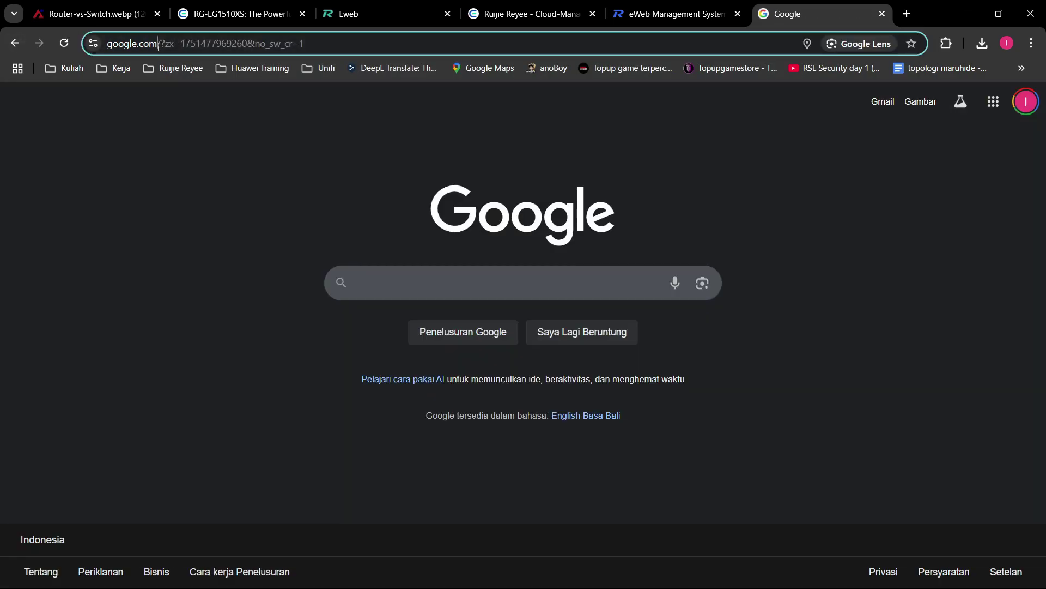
left_click(882, 14)
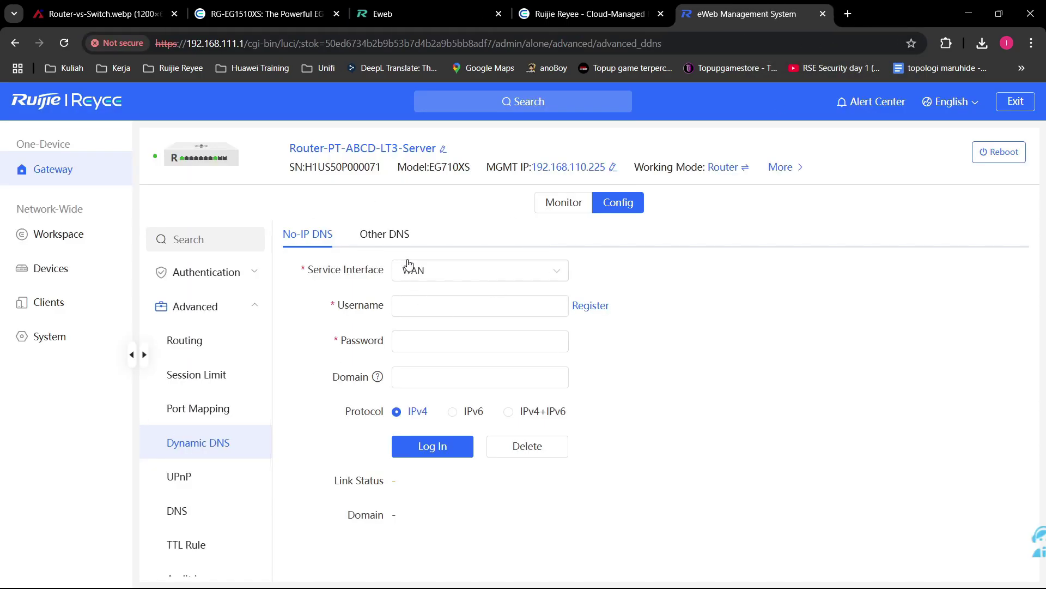
left_click(398, 236)
left_click(421, 274)
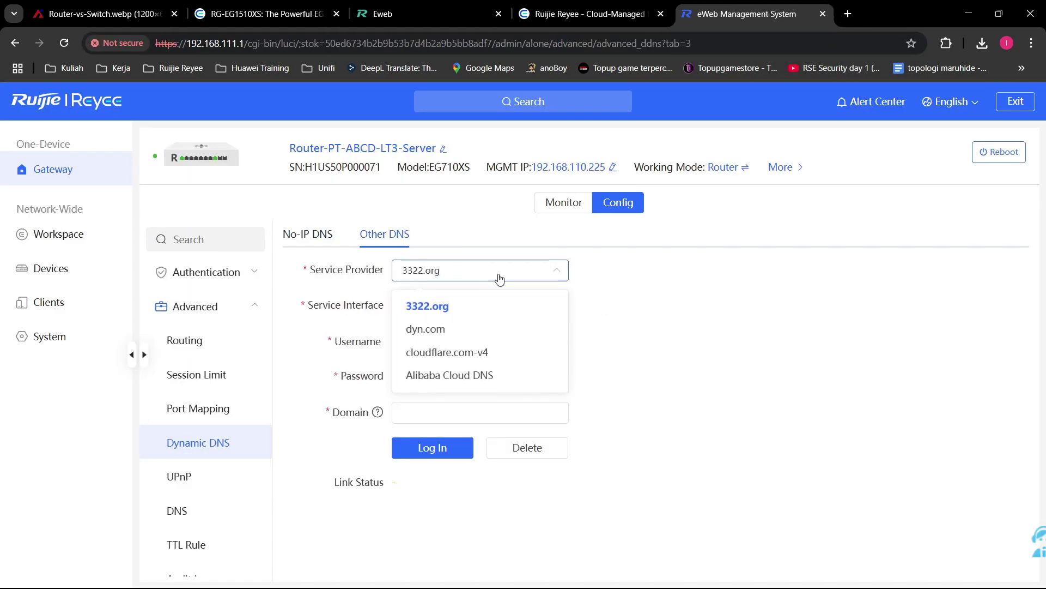
left_click(430, 298)
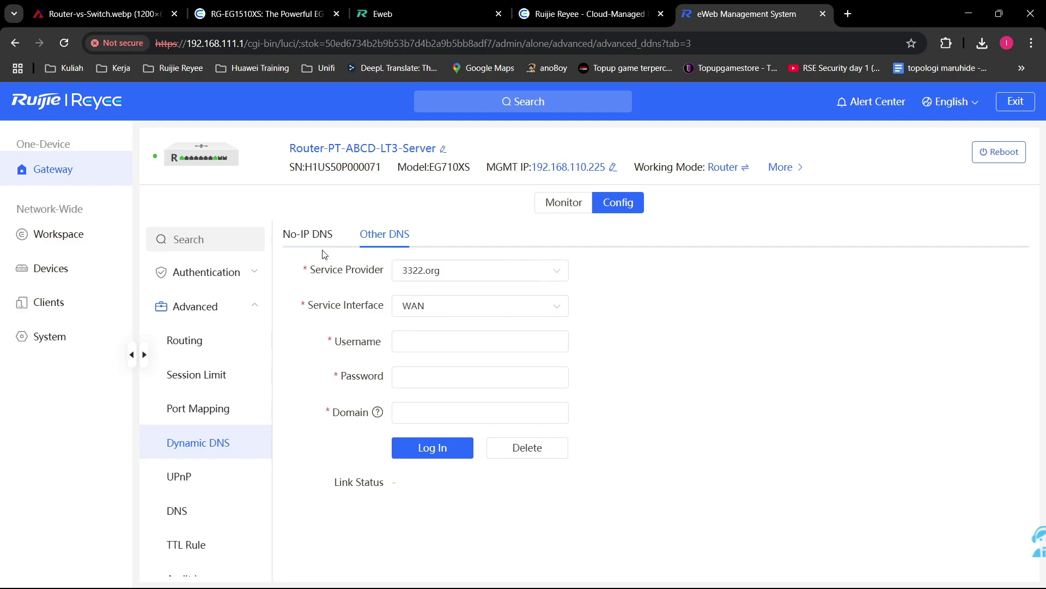
scroll(207, 431, "down", 1)
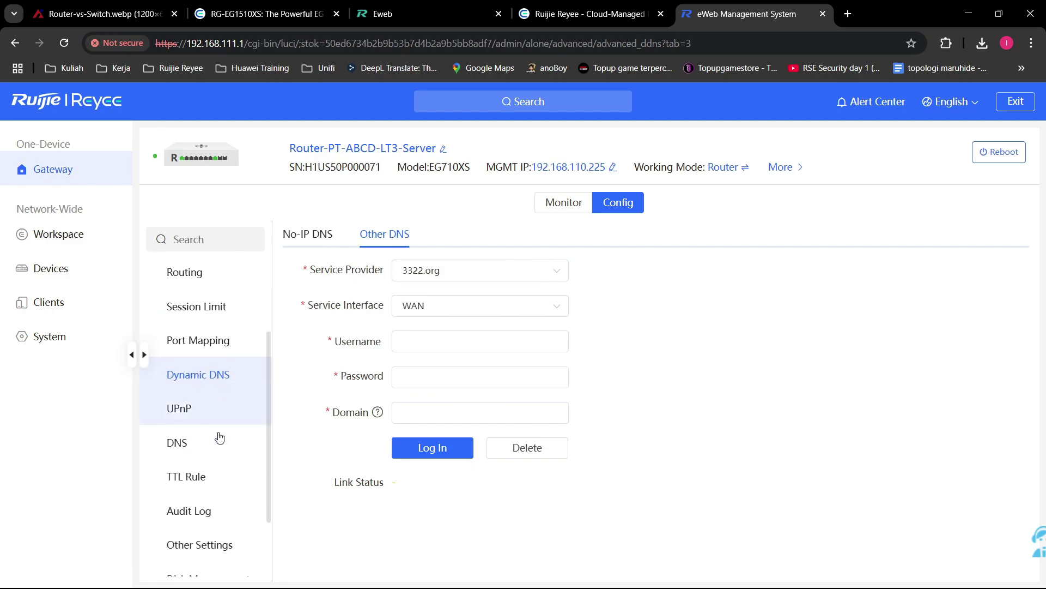
scroll(224, 406, "down", 2)
scroll(224, 402, "up", 2)
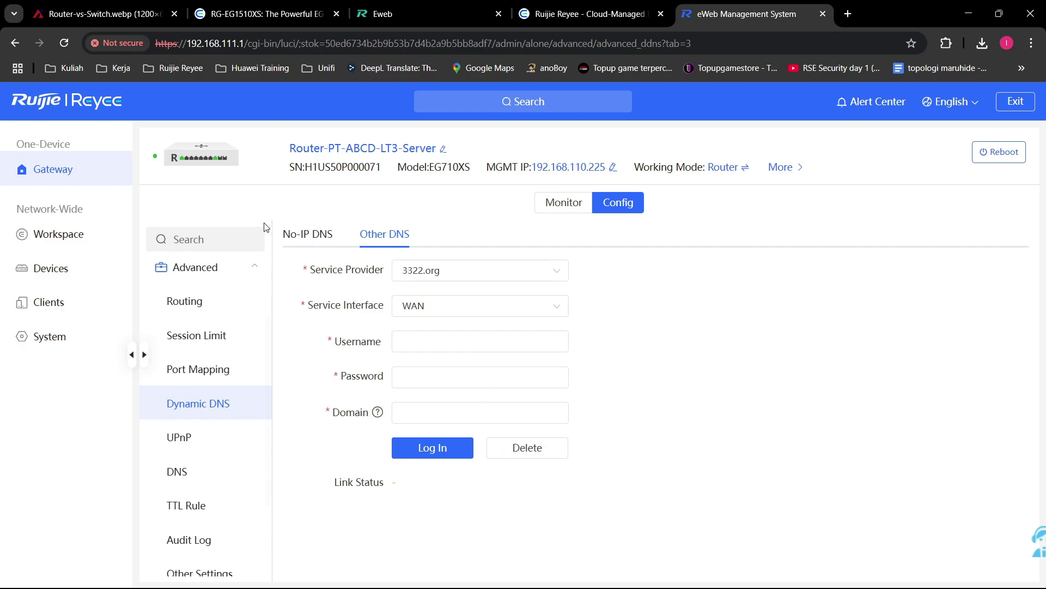
left_click(385, 235)
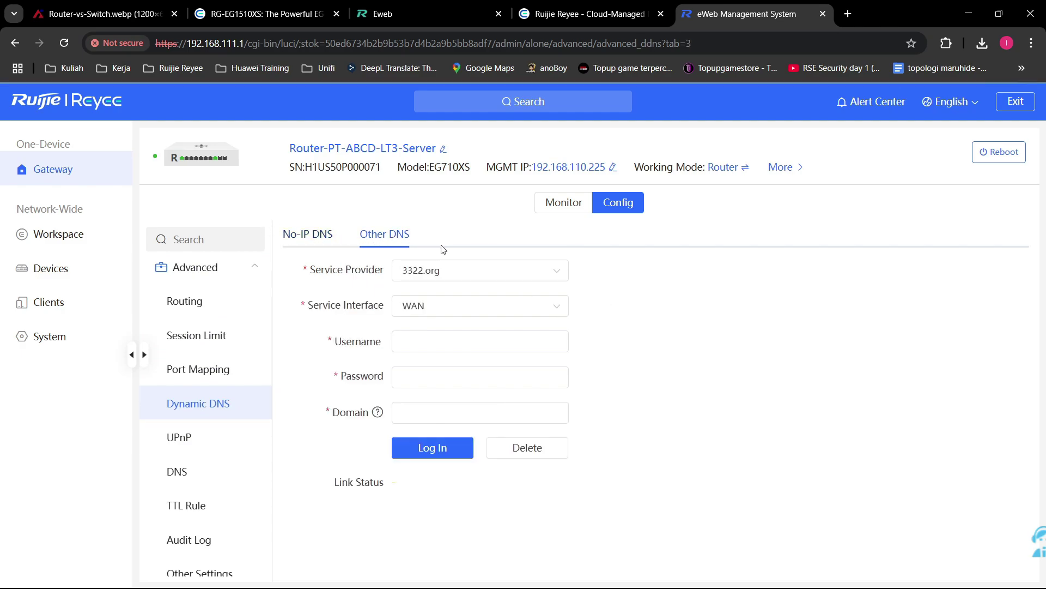
left_click(463, 283)
left_click(463, 273)
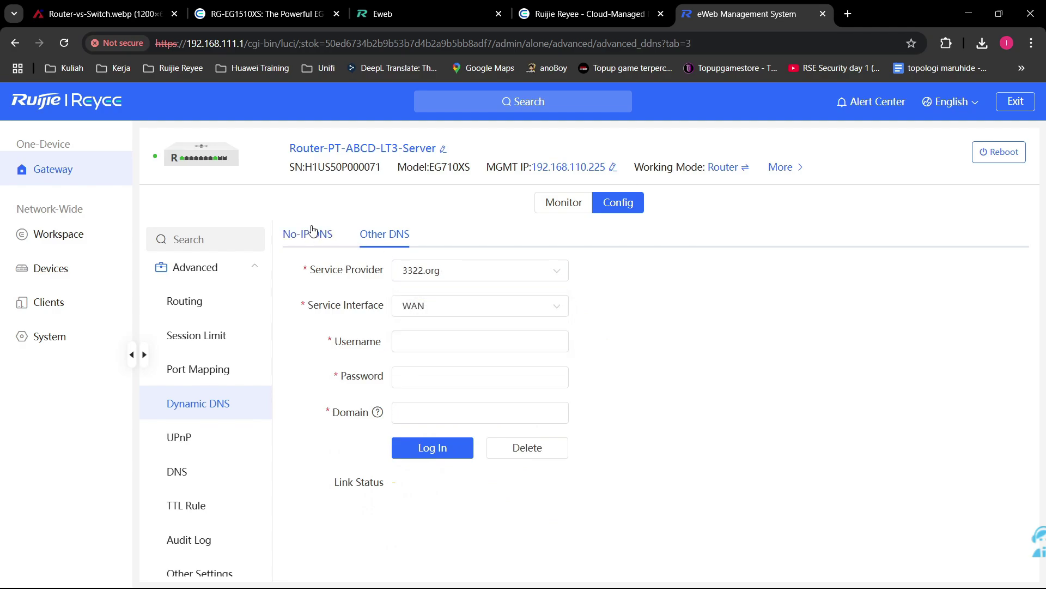
left_click(308, 234)
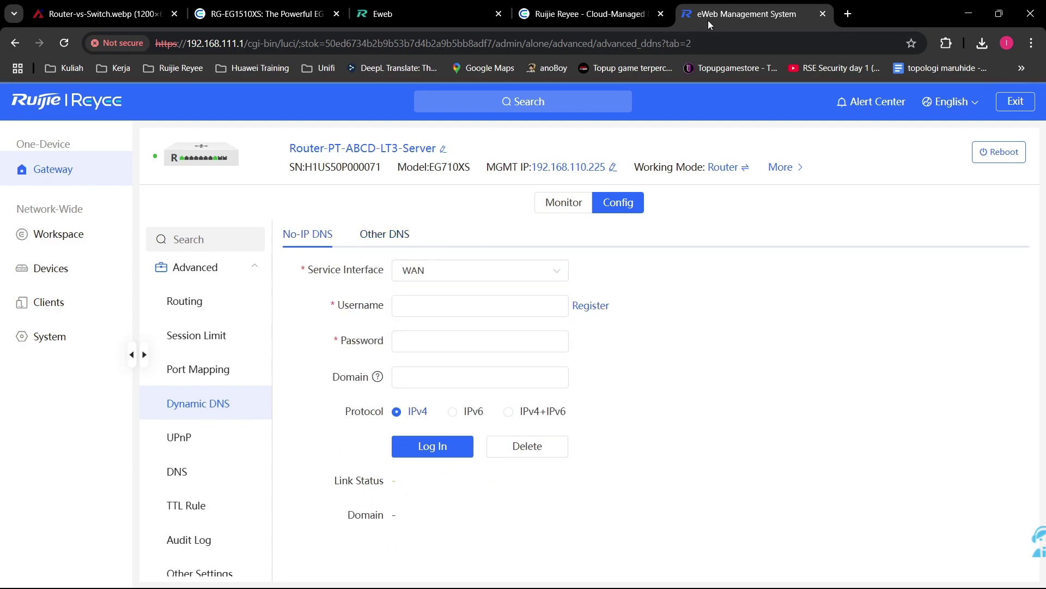
left_click(850, 13)
Step: Search Google for 'NO-IP DNS' and open the No-IP homepage at noip.com
type("NO-U")
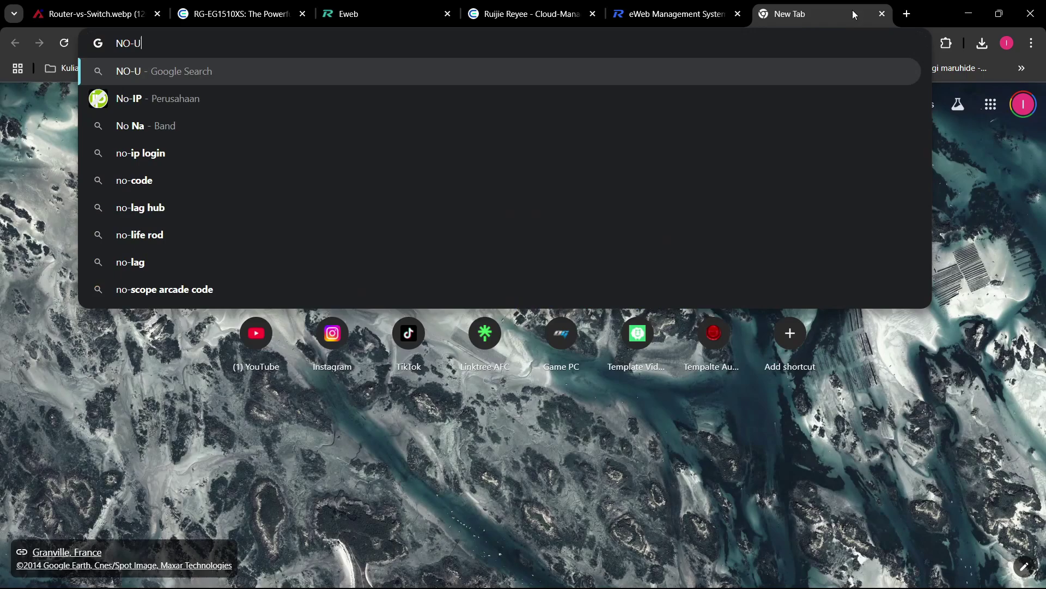
key("BackSpace")
type("IP DNS")
key("Return")
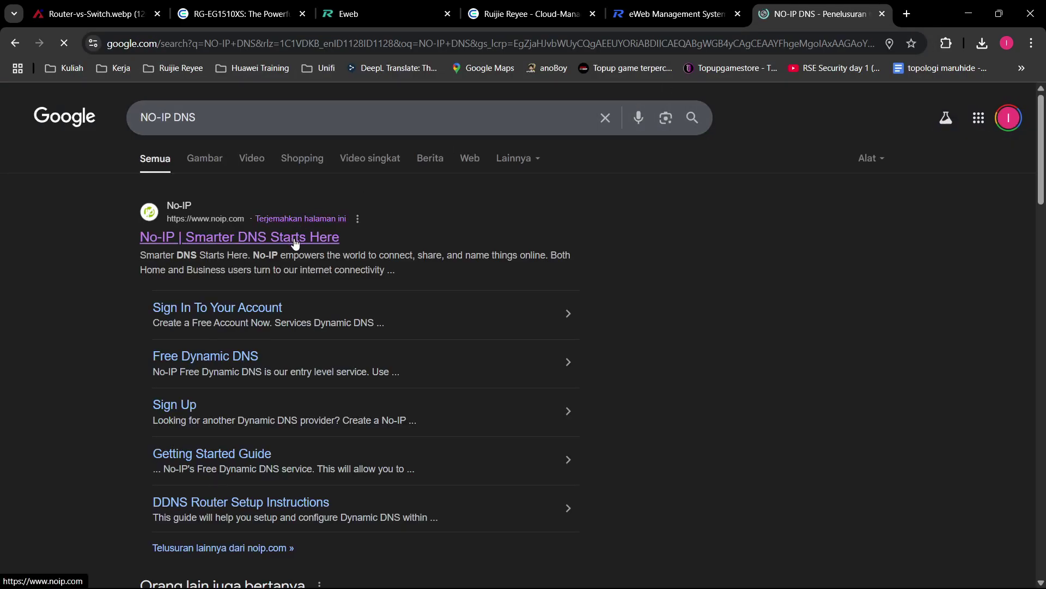
left_click(296, 237)
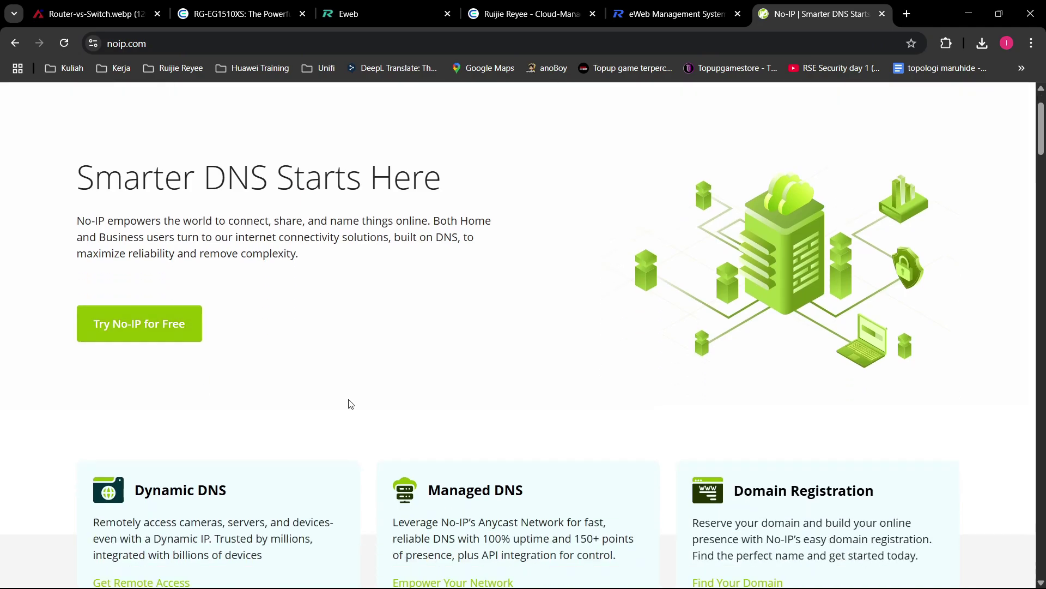
scroll(350, 404, "down", 5)
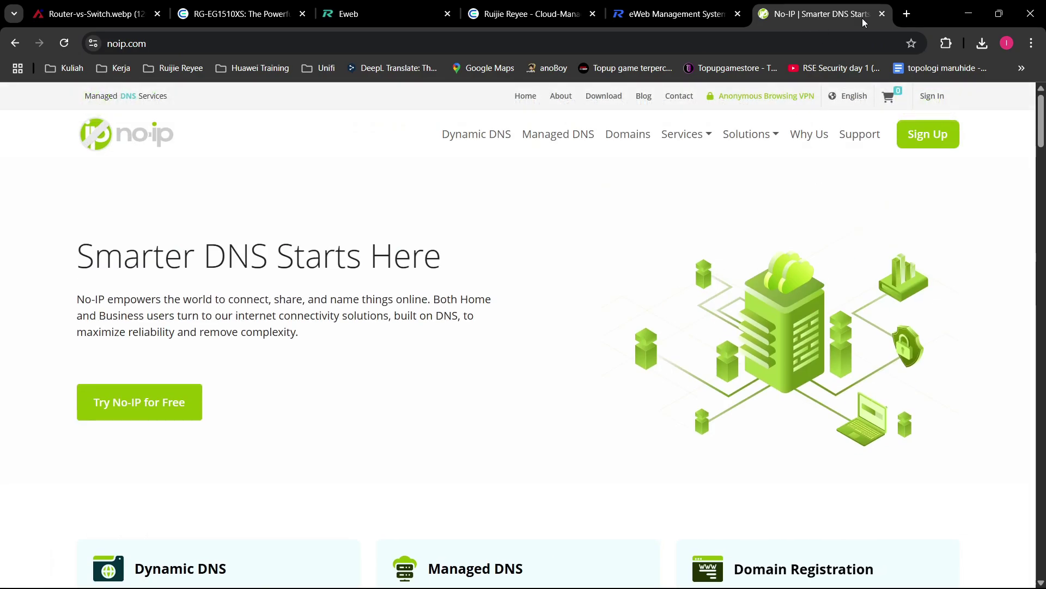
Step: Back on the gateway, turn UPnP on with WAN as the default interface
left_click(882, 13)
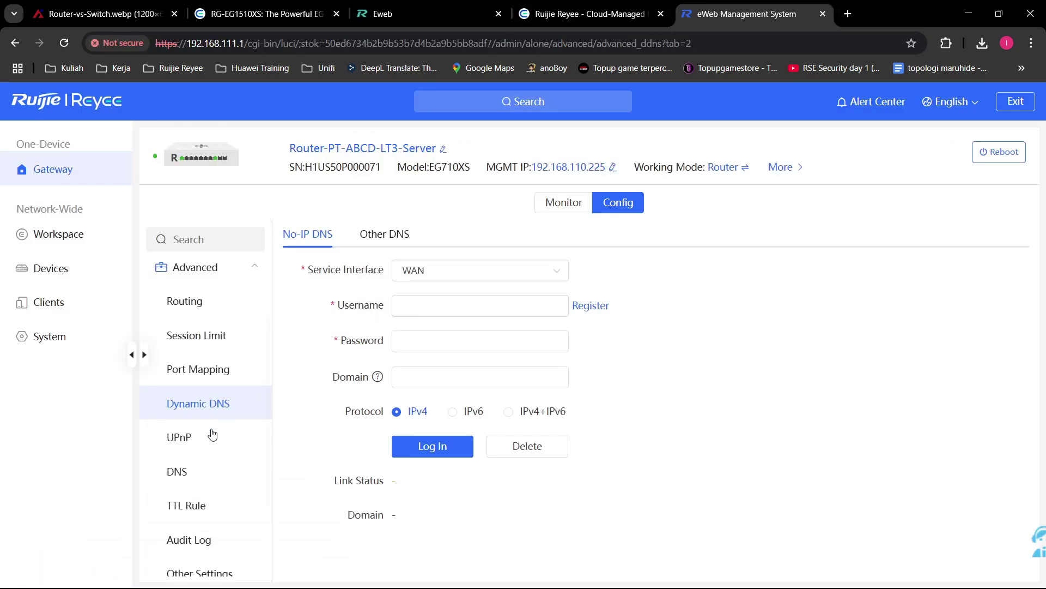
left_click(180, 439)
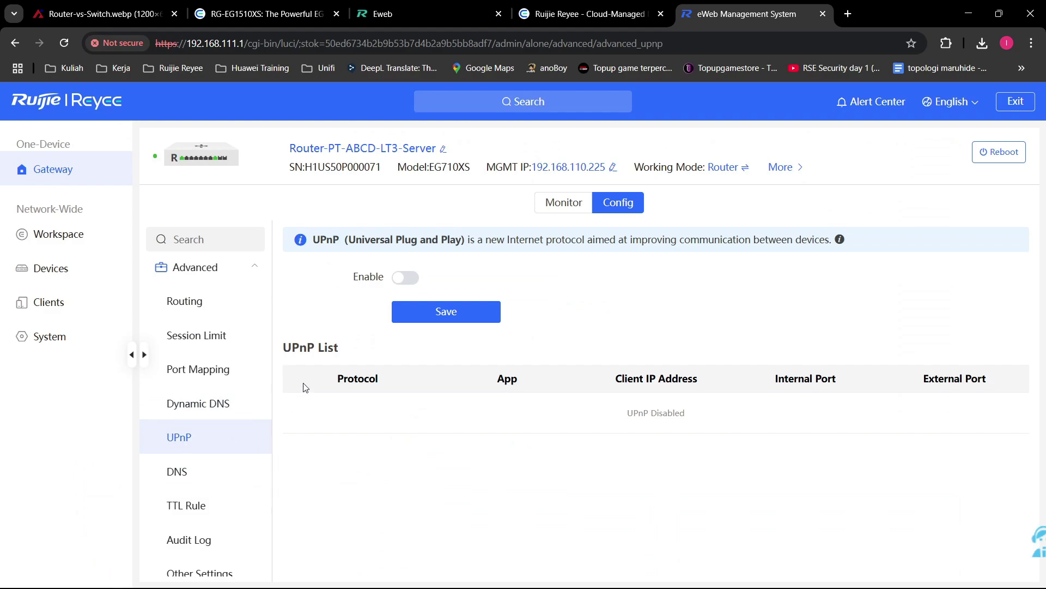
left_click(397, 278)
left_click(495, 308)
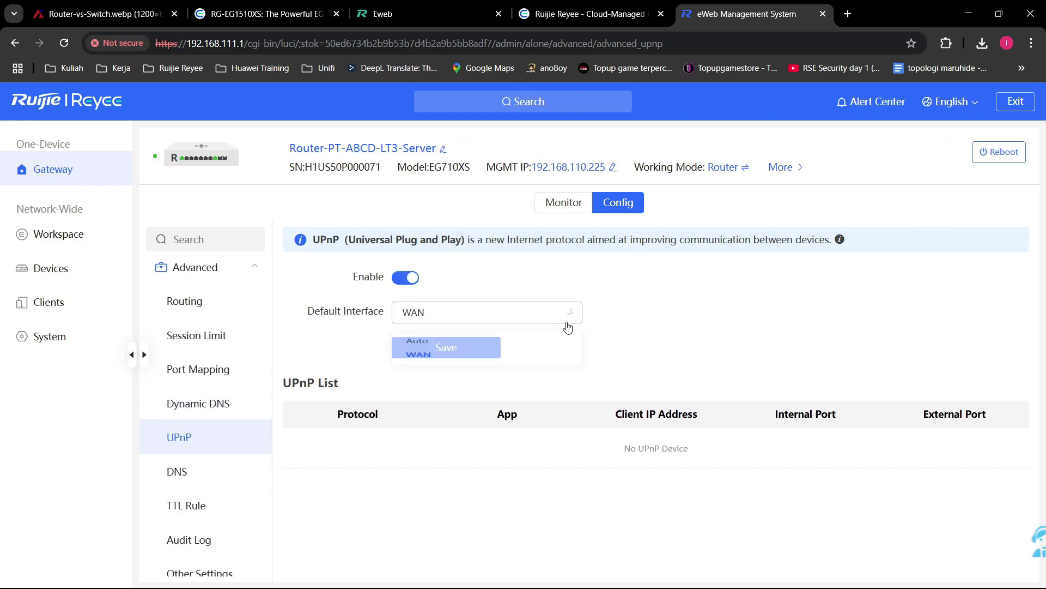
left_click(625, 340)
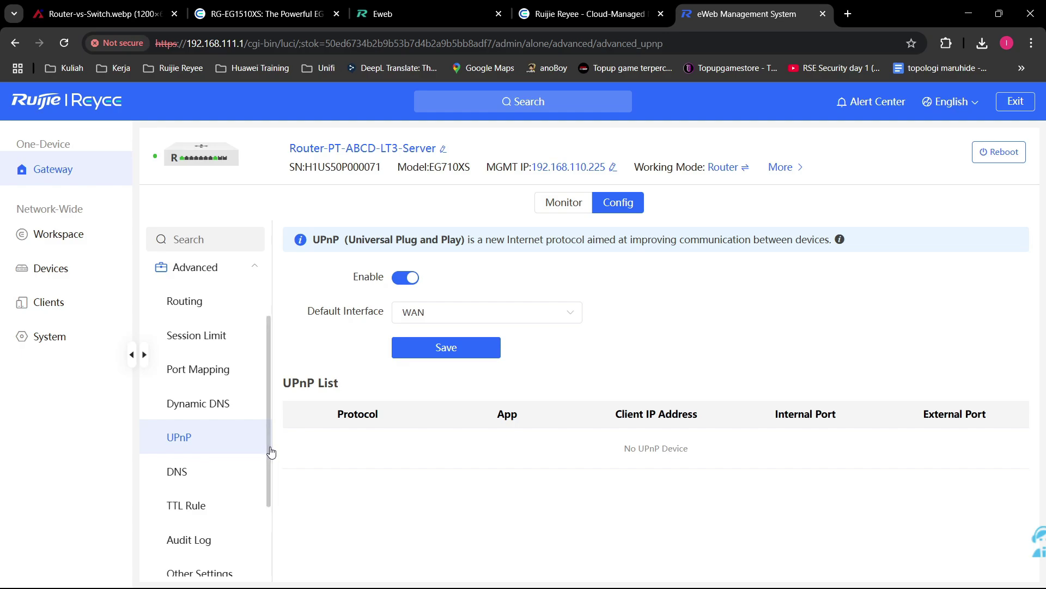
Step: Enter 192.168.77.39 as the local DNS server, then view the empty TTL Rule list
left_click(188, 472)
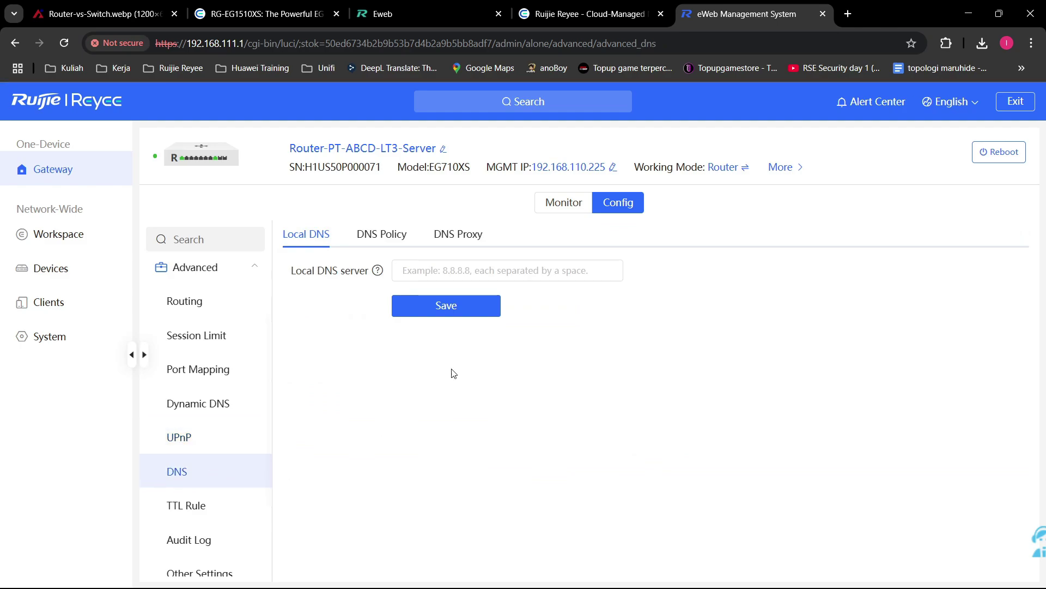
left_click(469, 274)
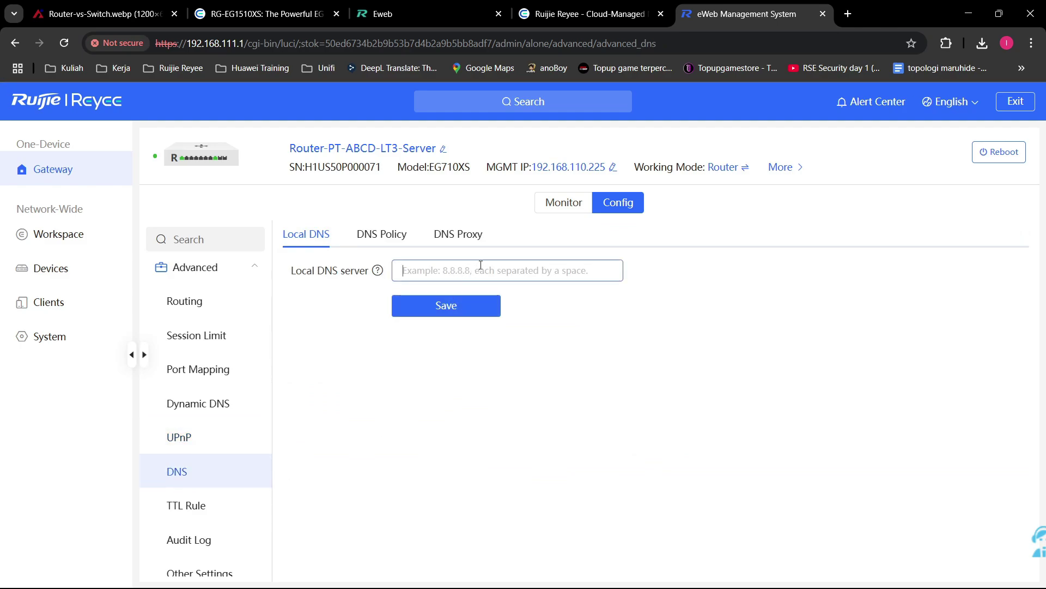
type("192.")
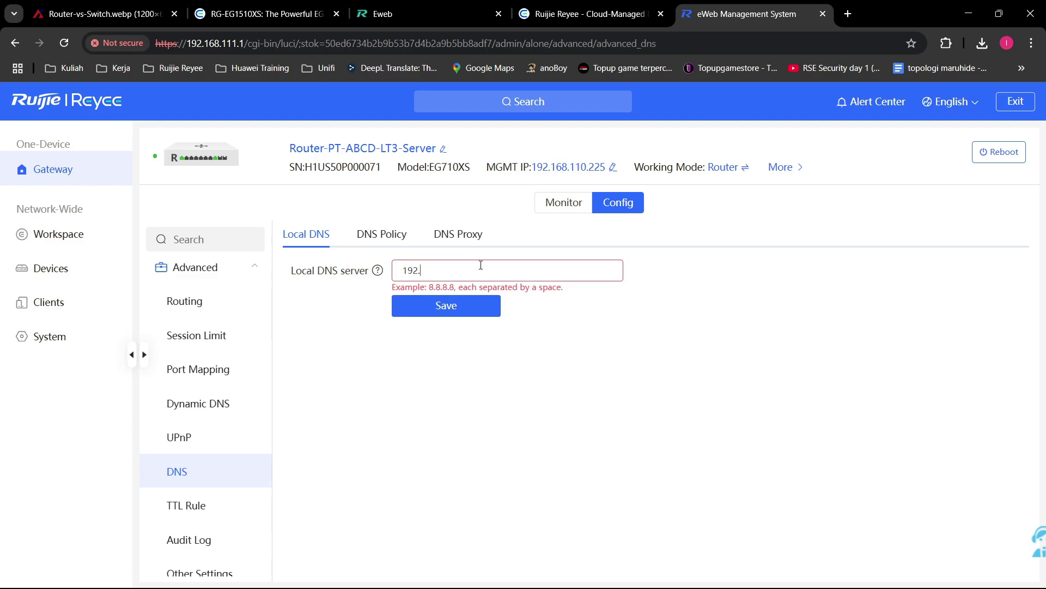
type("168.77.39")
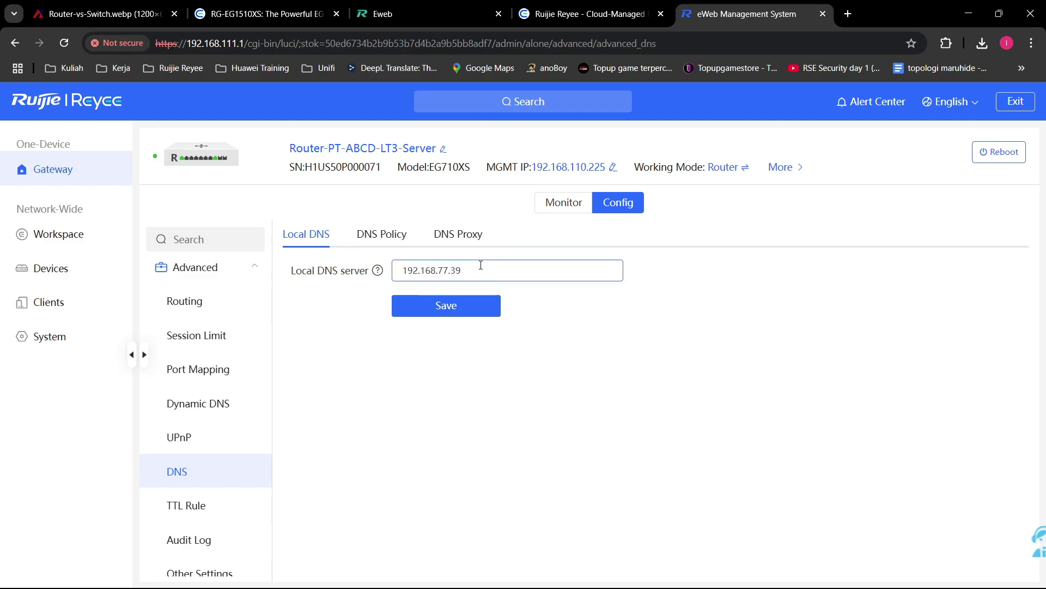
left_click(741, 311)
left_click(223, 504)
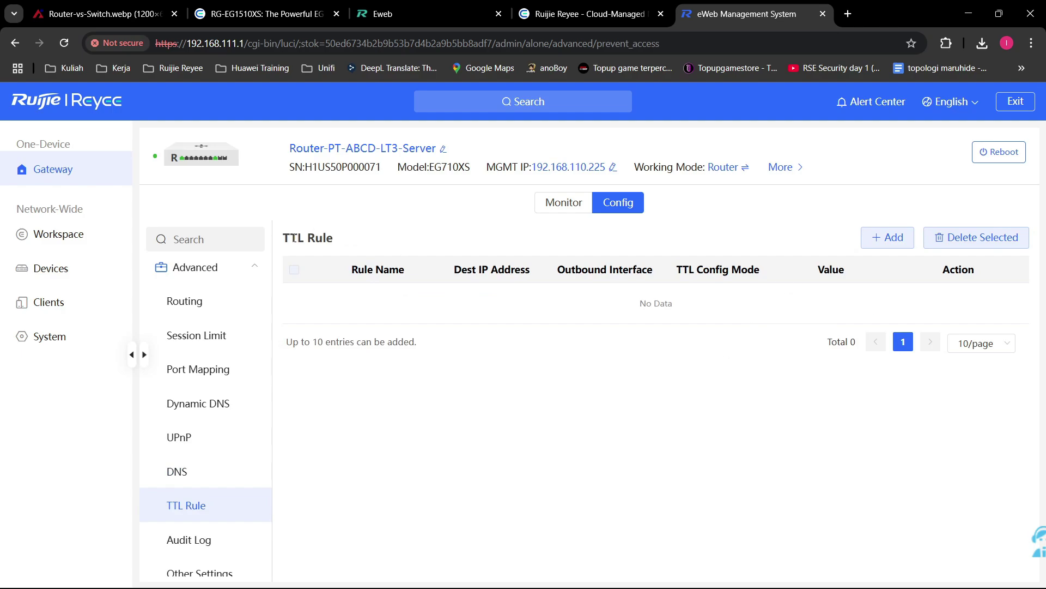
Step: Read over the TTL Rule page heading and its 10-entry limit note
left_click_drag(287, 238, 353, 256)
left_click(353, 257)
left_click_drag(435, 350, 287, 364)
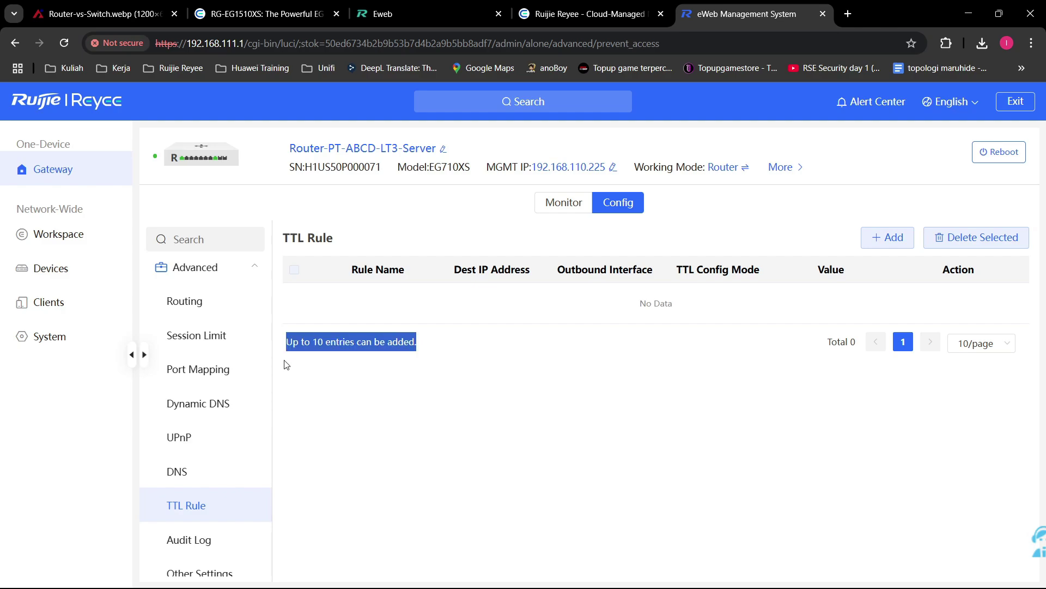
left_click(287, 364)
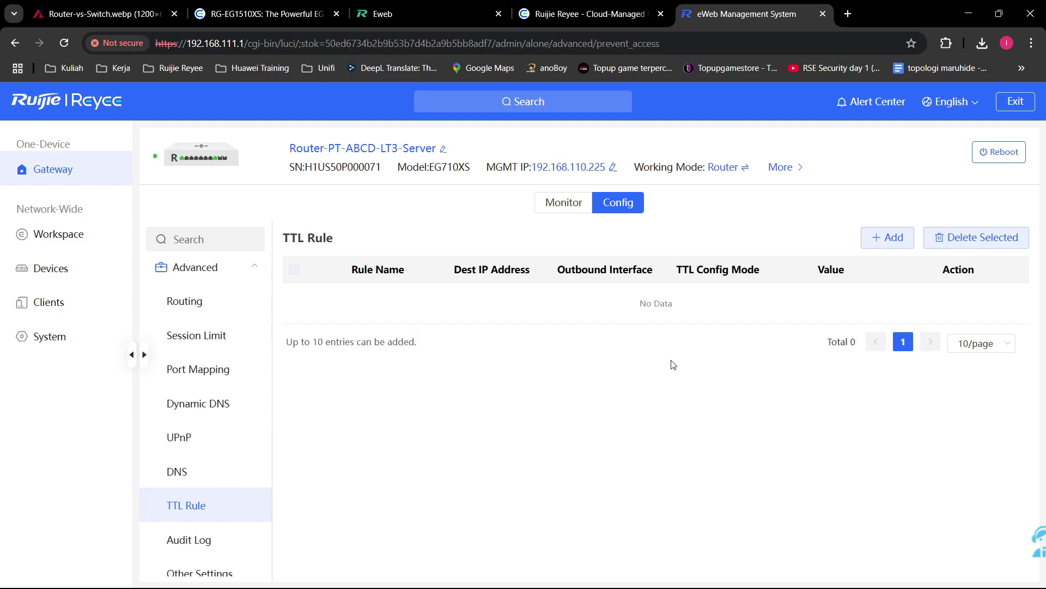
scroll(203, 495, "down", 3)
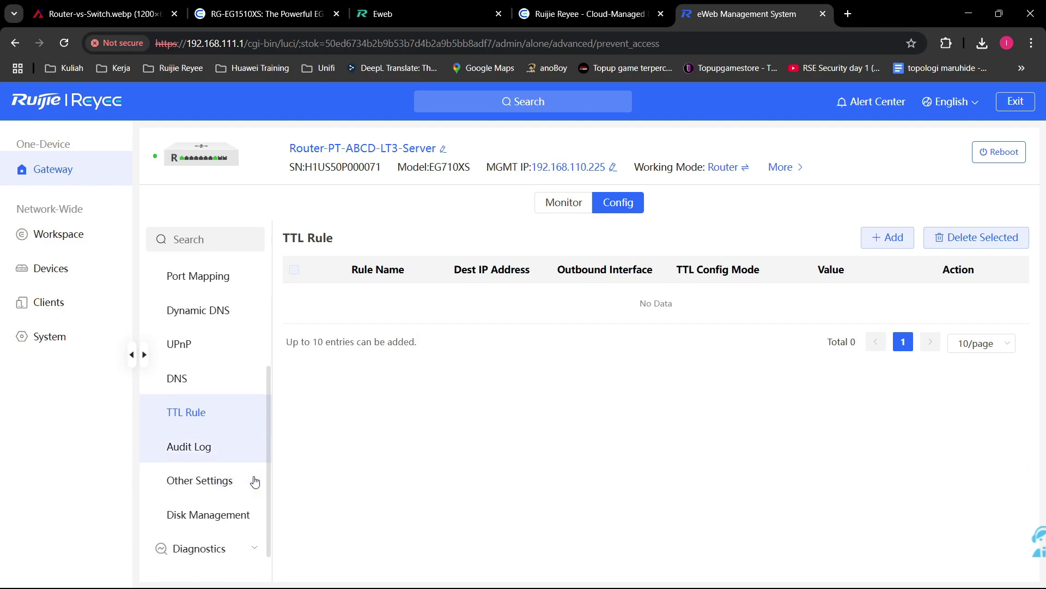
scroll(255, 481, "down", 1)
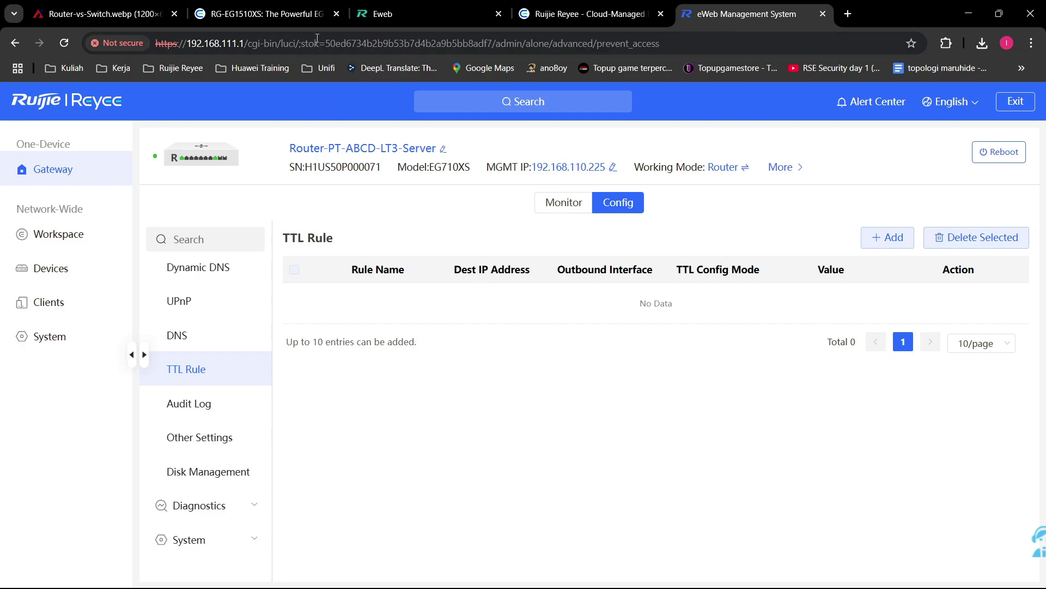
Step: Glance at the router-vs-switch diagram, then enable Audit Log forwarding on the gateway
left_click(103, 14)
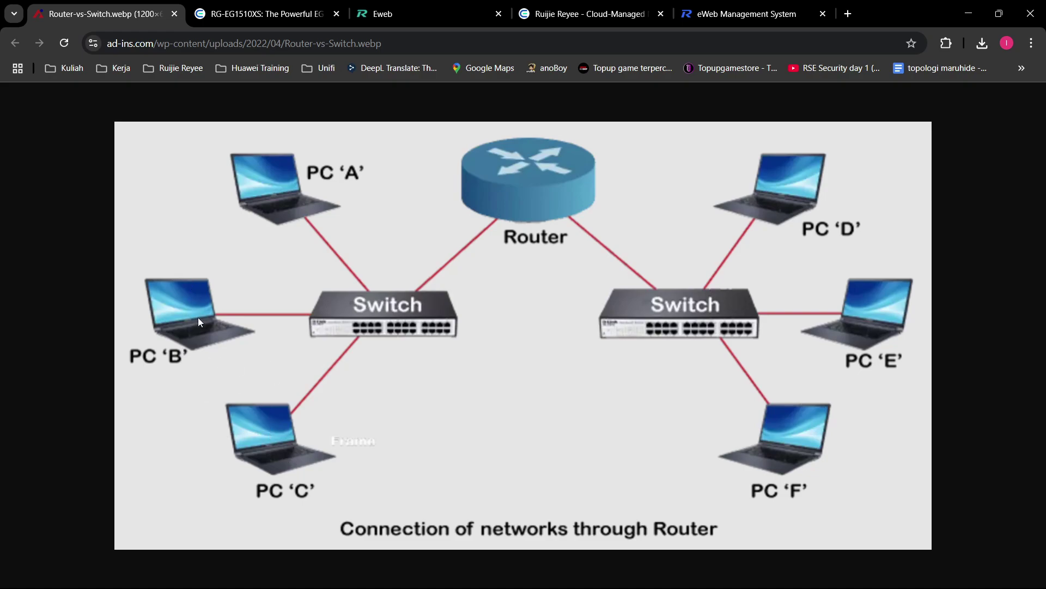
left_click(686, 22)
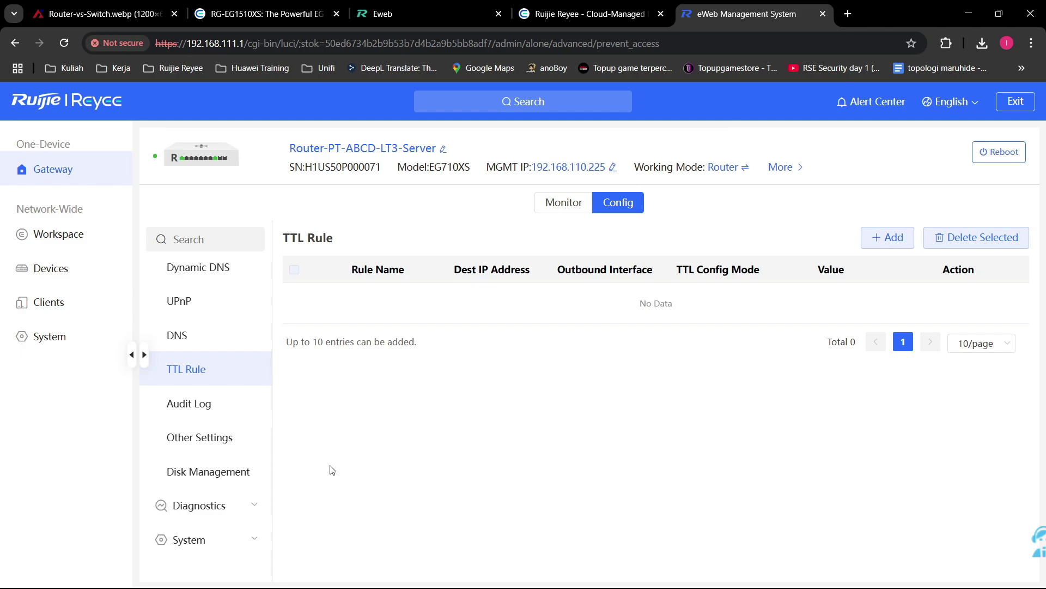
left_click(170, 405)
left_click(418, 300)
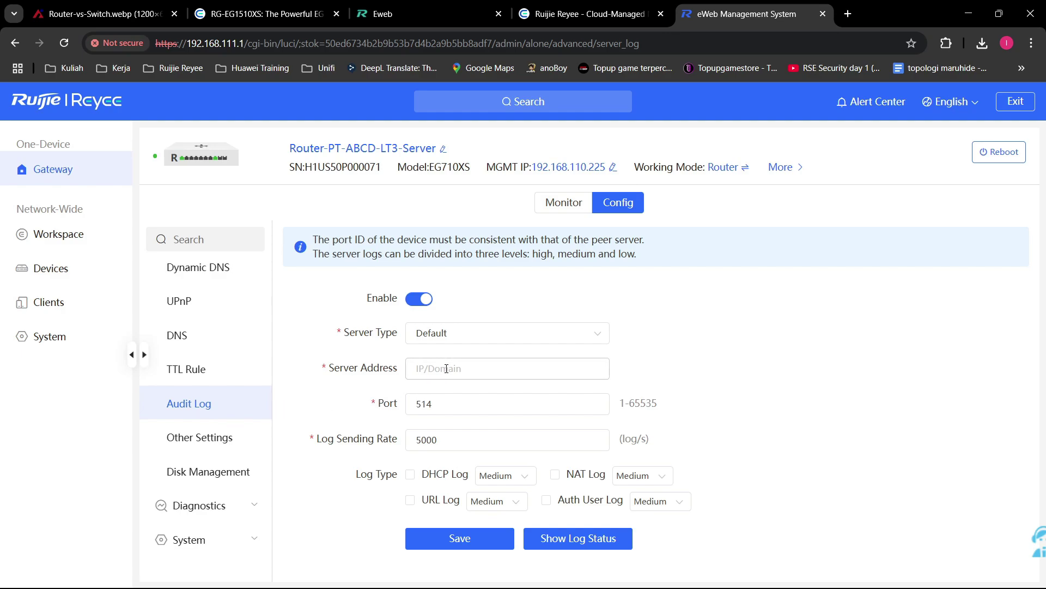
Step: Forward DHCP, URL, NAT and Auth User logs to Default server 192.168.111.2 and save
left_click(467, 334)
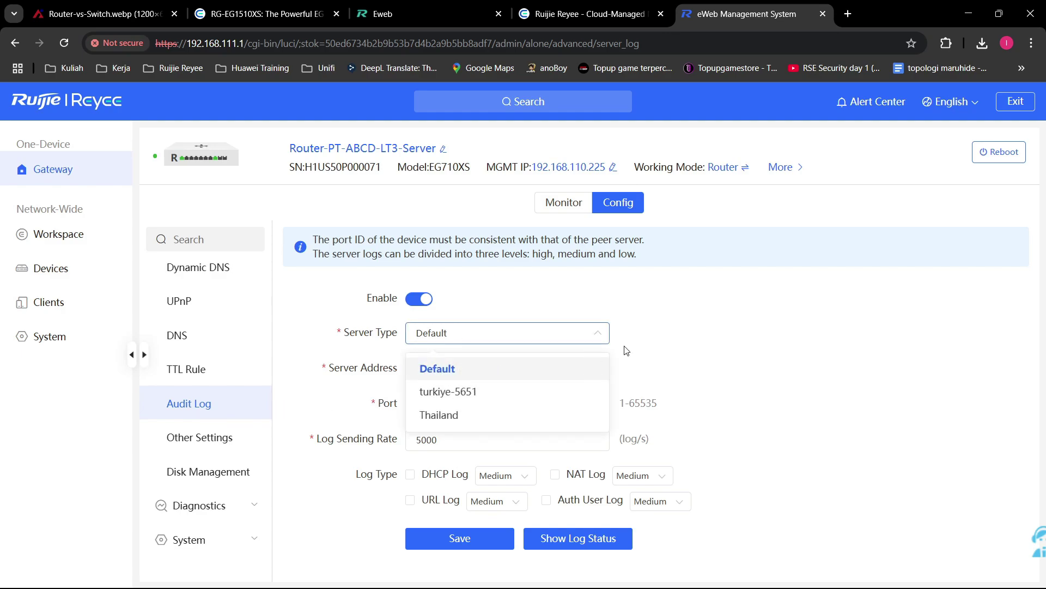
left_click(498, 371)
left_click(432, 479)
left_click(431, 501)
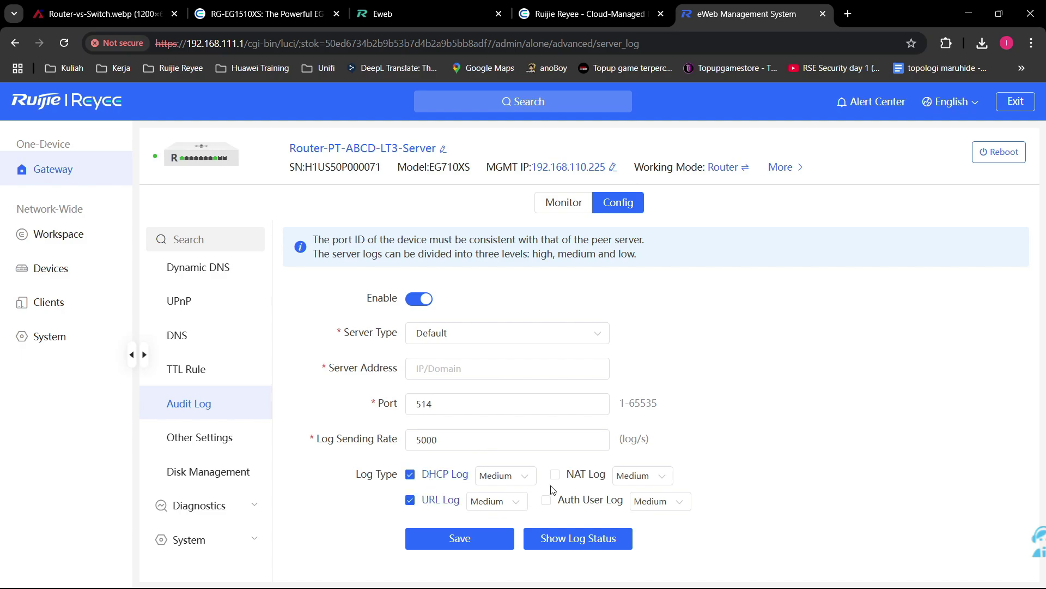
left_click(570, 476)
left_click(570, 500)
left_click(505, 370)
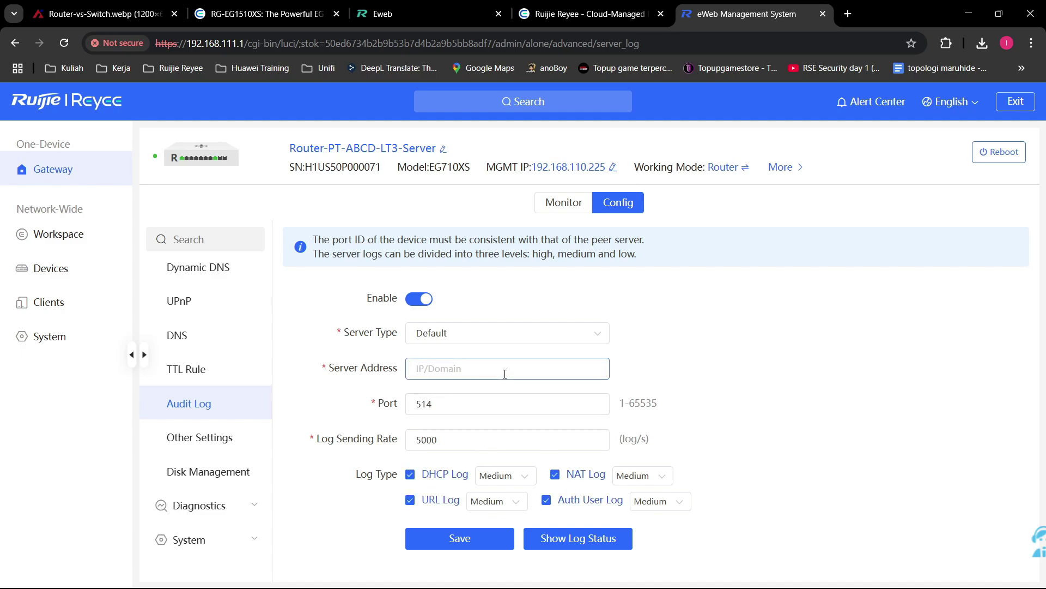
type("192.168.111.2")
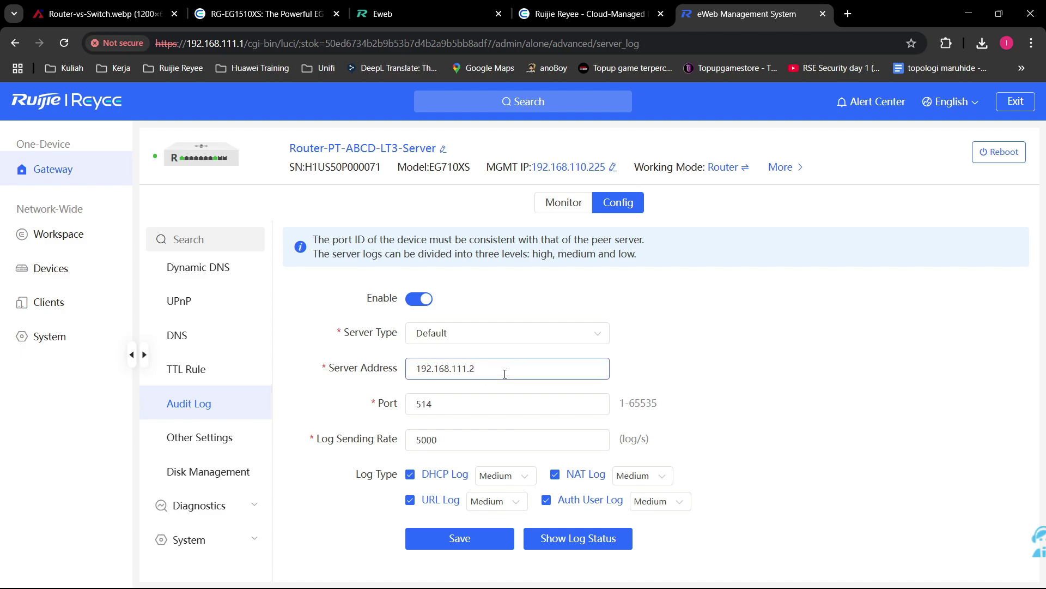
left_click(535, 334)
left_click(638, 334)
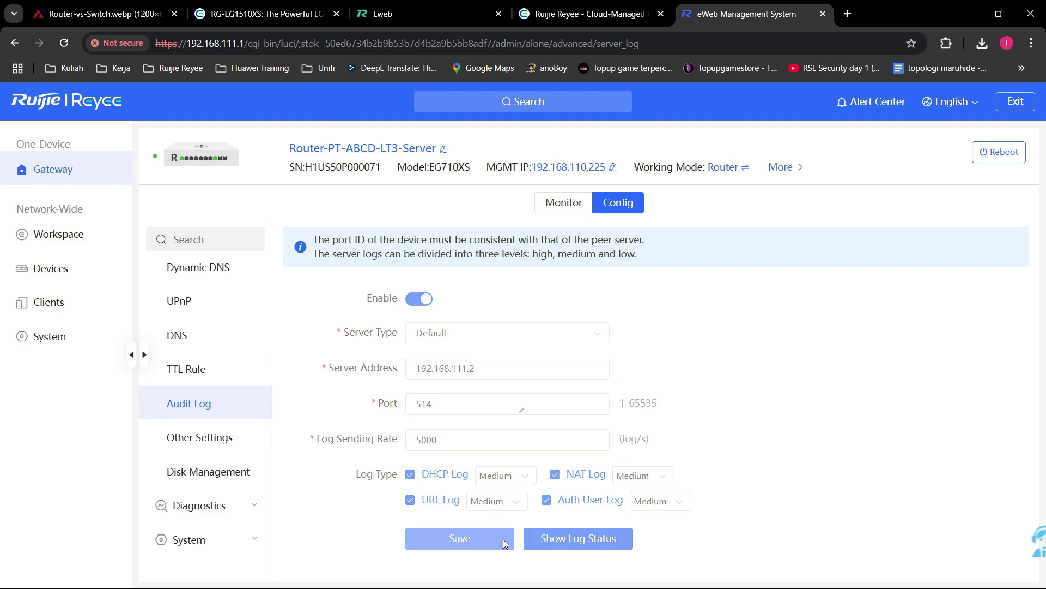
left_click(502, 538)
Step: Confirm the log server is connected and refresh the URL log counters before moving to Other Settings
left_click(582, 540)
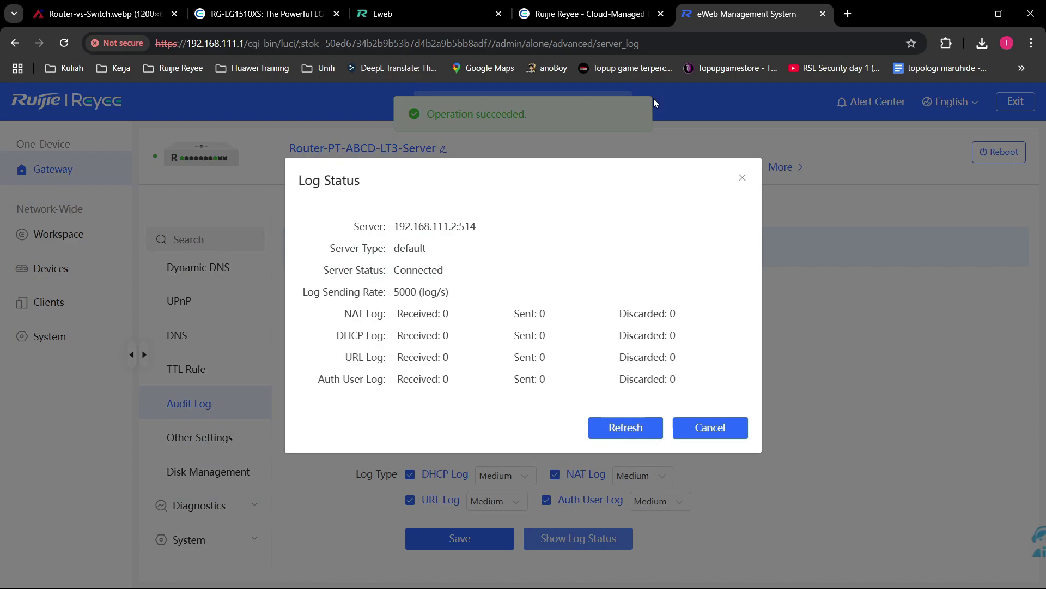
left_click(599, 6)
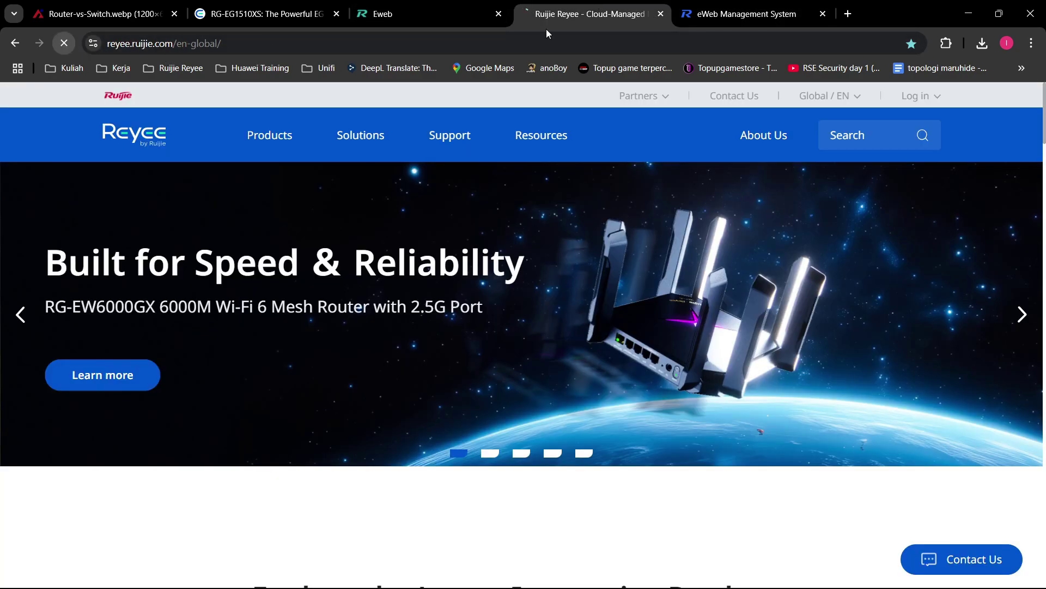
key("ctrl+Tab")
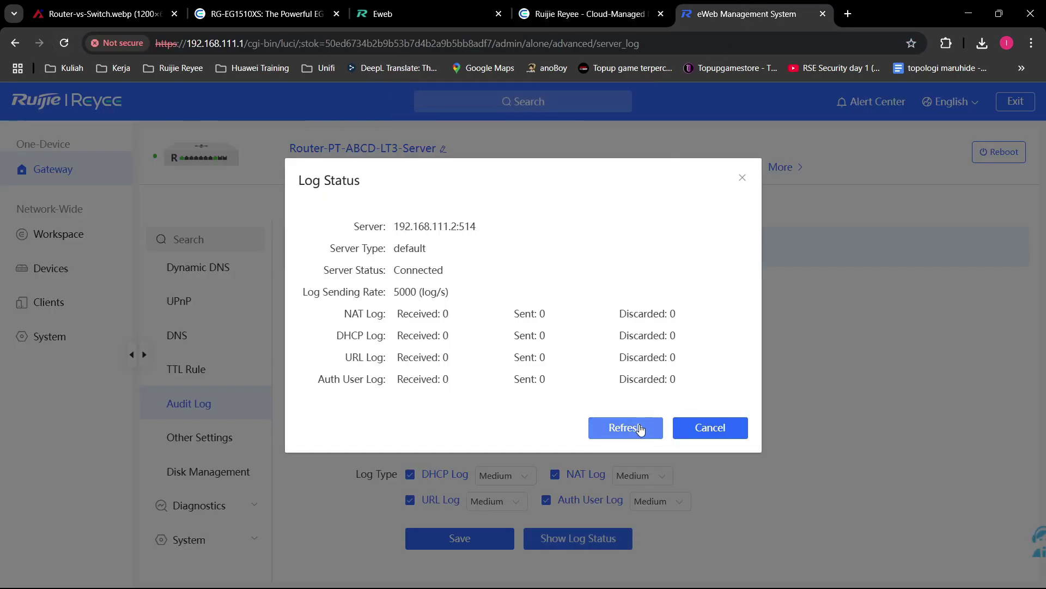
left_click(635, 427)
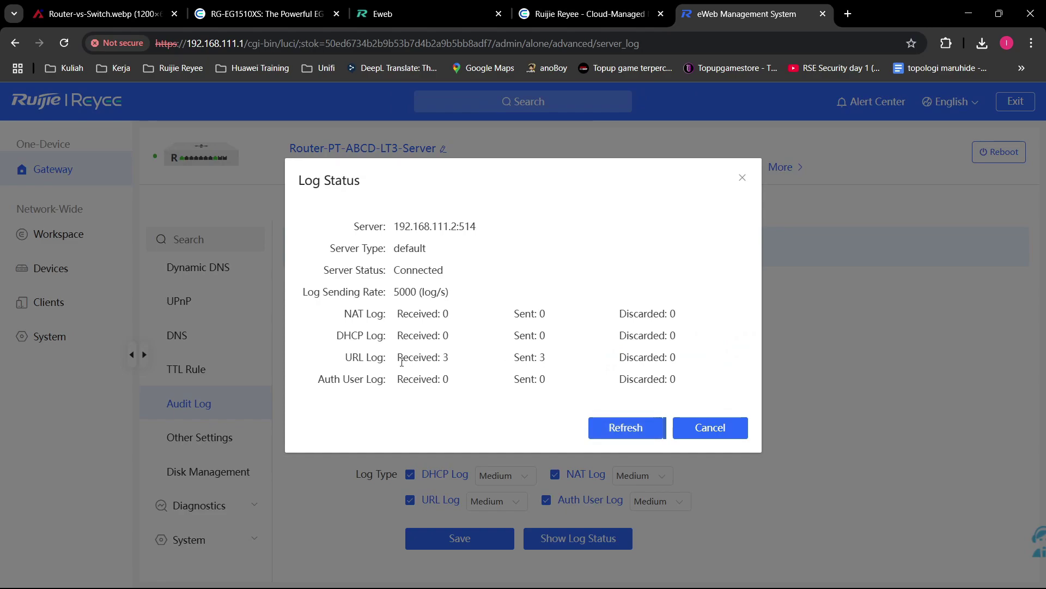
left_click_drag(397, 357, 667, 361)
left_click(609, 357)
left_click(711, 425)
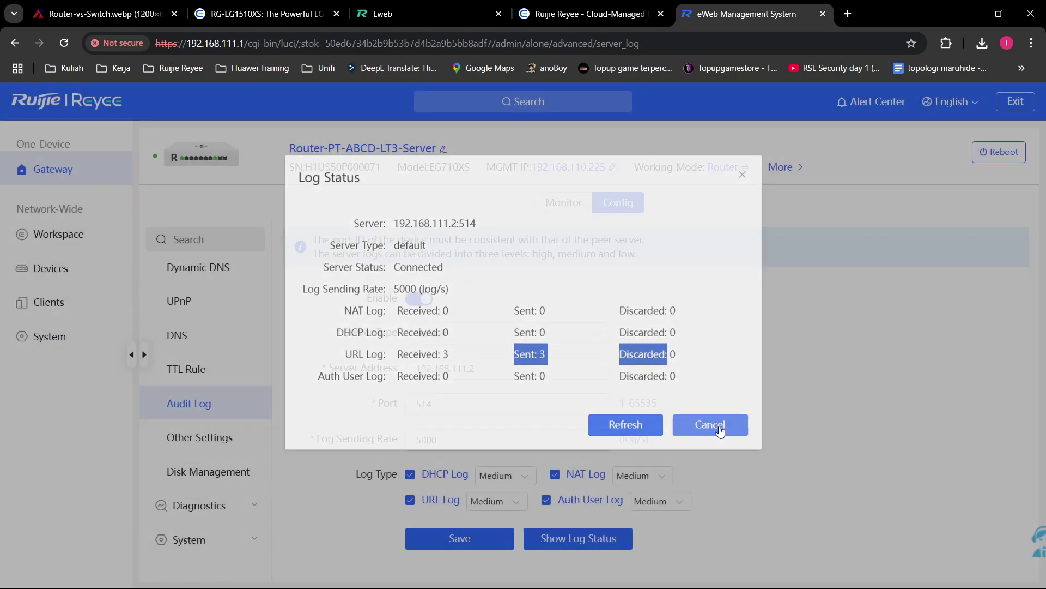
left_click(200, 437)
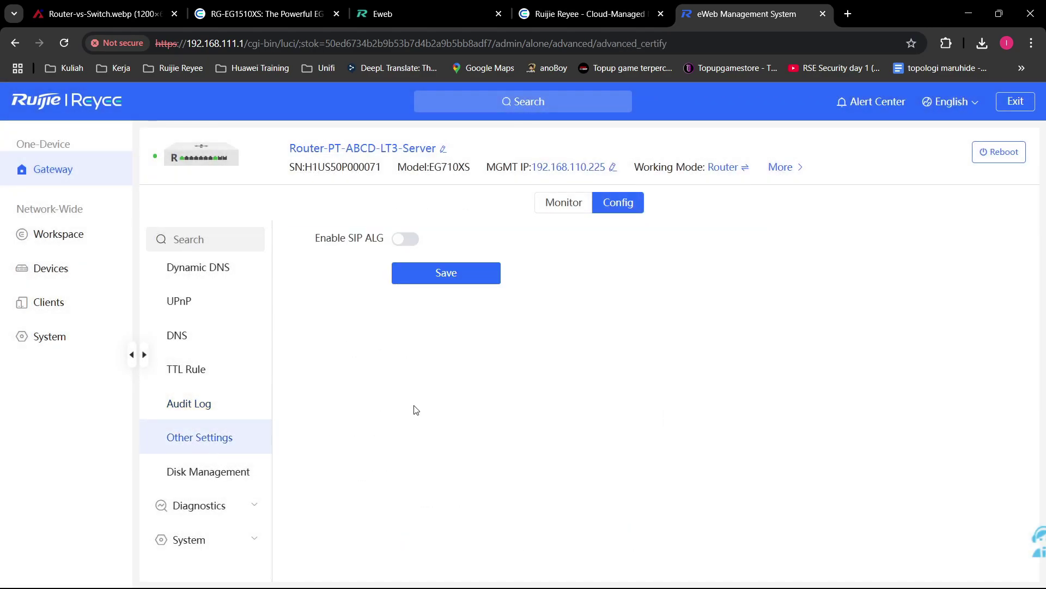
Step: Try turning SIP ALG on, then leave it off
left_click(413, 238)
left_click(409, 241)
left_click_drag(354, 238, 384, 240)
left_click(320, 343)
Step: Review Disk Management storage (6.6 GB free of 6.7 GB, logs kept 30 days), then expand Diagnostics
left_click(208, 471)
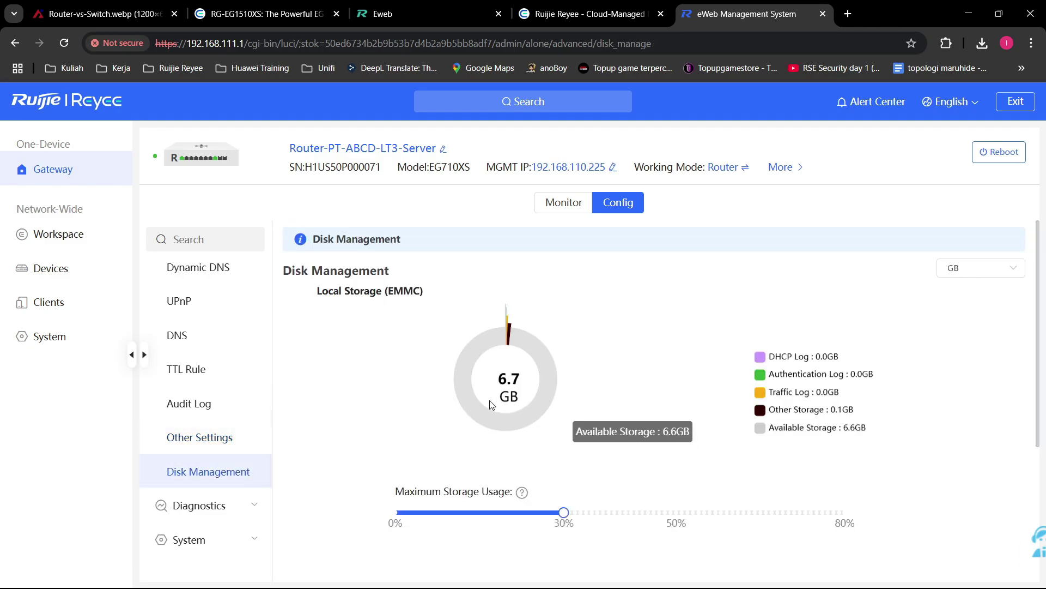
scroll(447, 472, "down", 2)
scroll(542, 393, "up", 1)
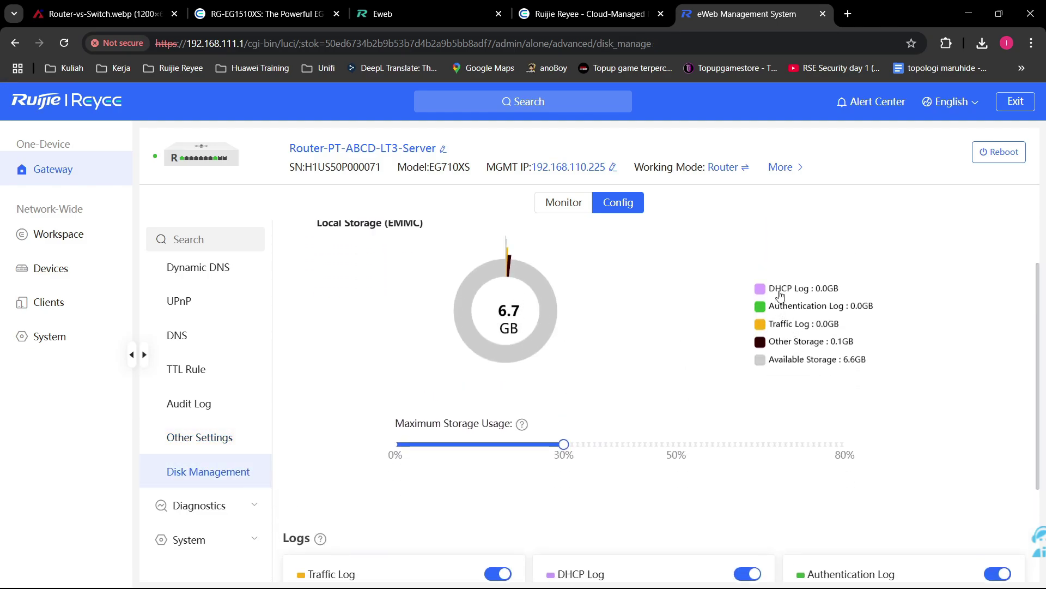
scroll(825, 380, "up", 1)
left_click(799, 362)
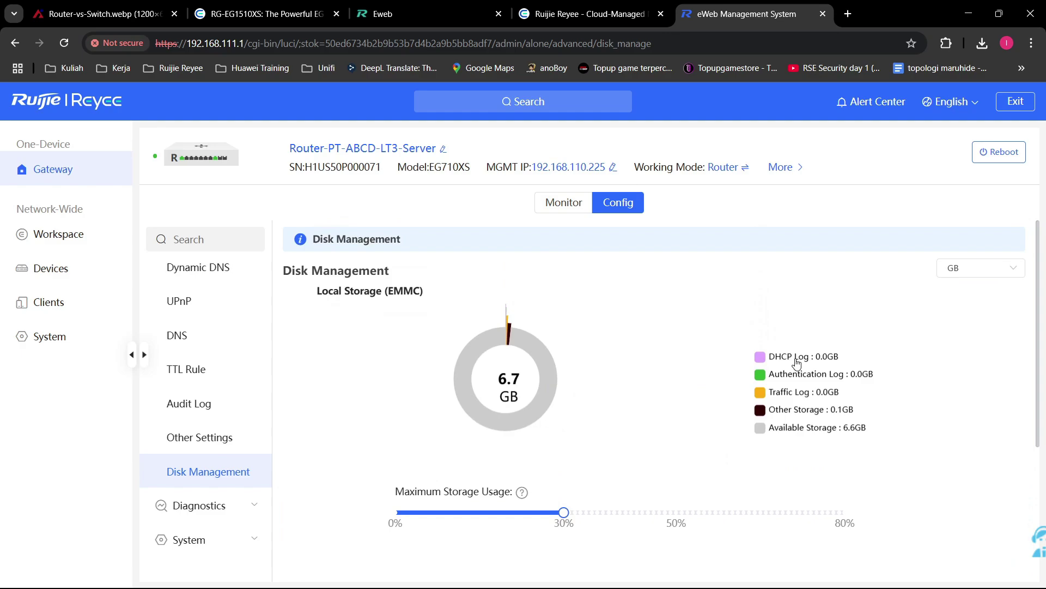
left_click(824, 381)
left_click(804, 364)
left_click(805, 380)
left_click(829, 428)
scroll(796, 425, "down", 3)
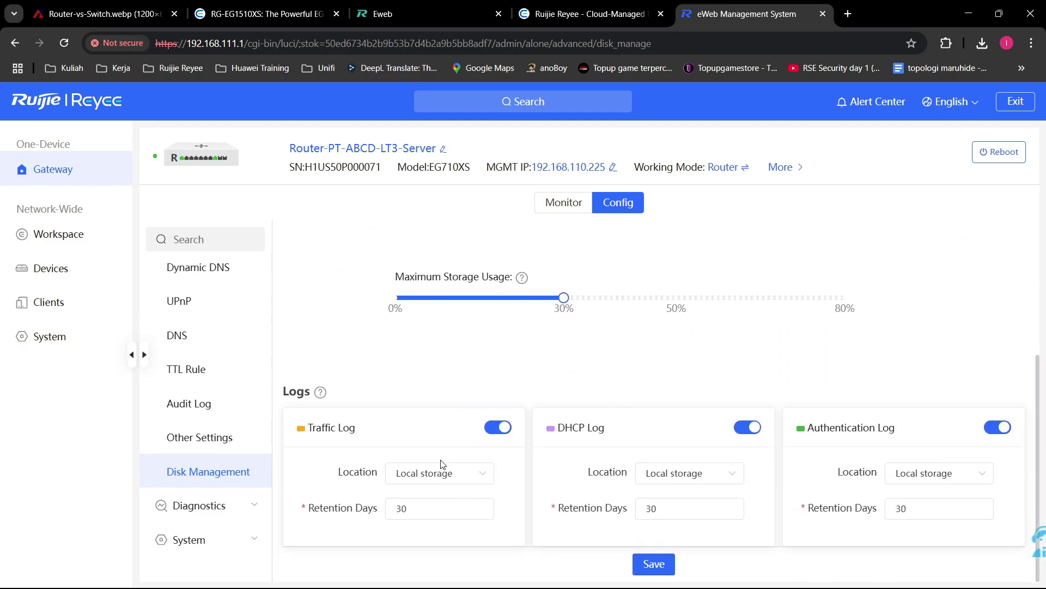
left_click(218, 505)
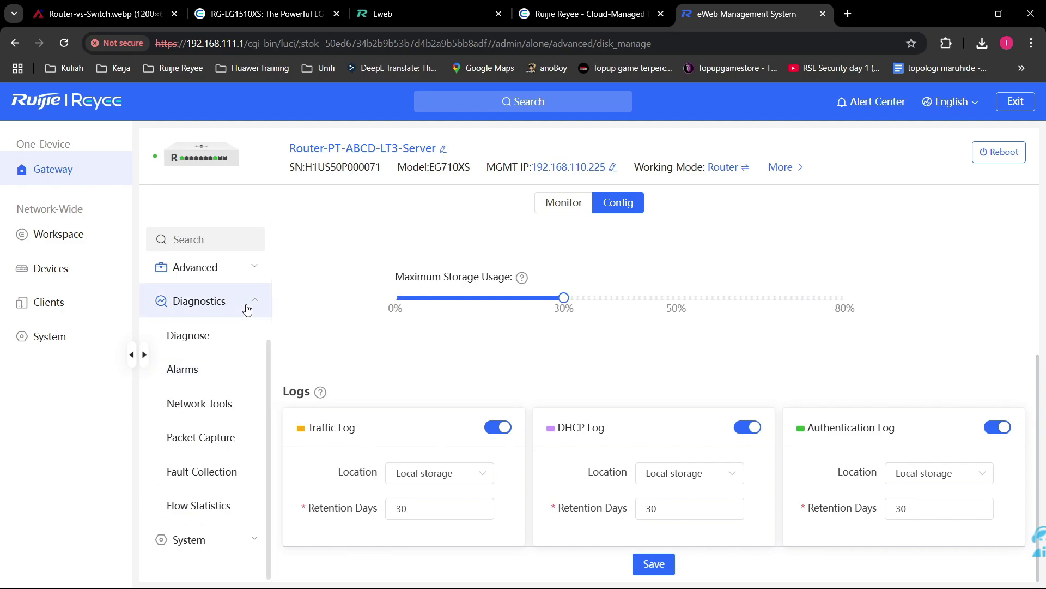
Step: Review the Diagnose alarm list and the Ping, Traceroute and DNS Lookup network tools
left_click(243, 335)
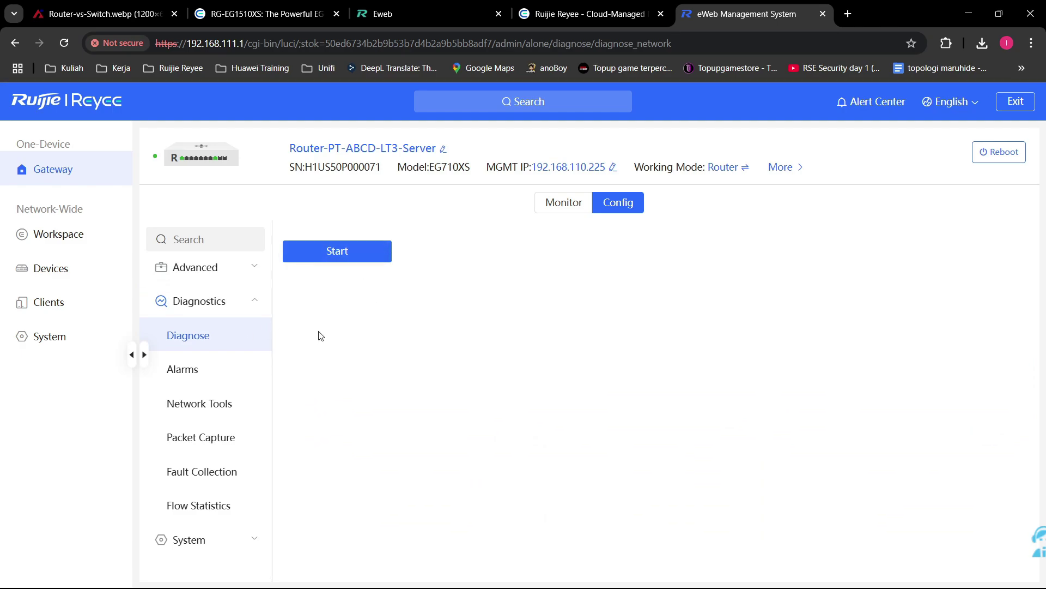
left_click(207, 375)
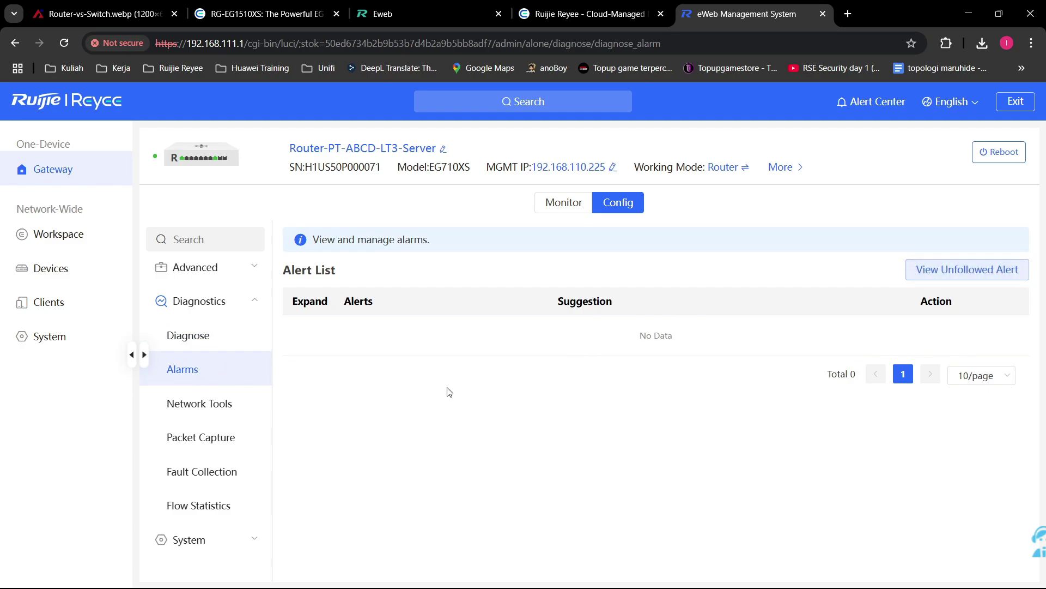
left_click(199, 403)
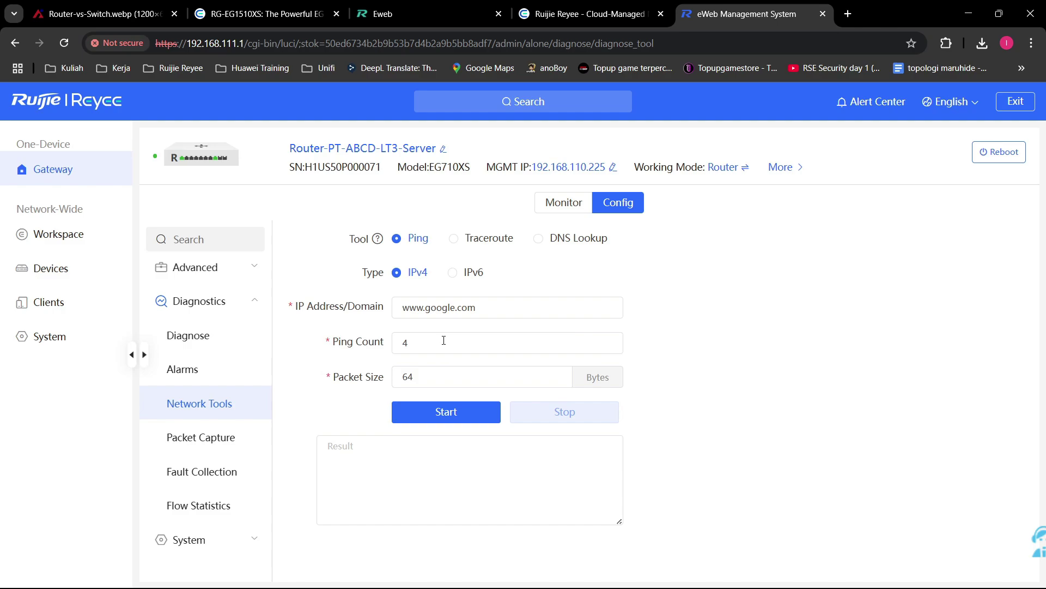
left_click(485, 245)
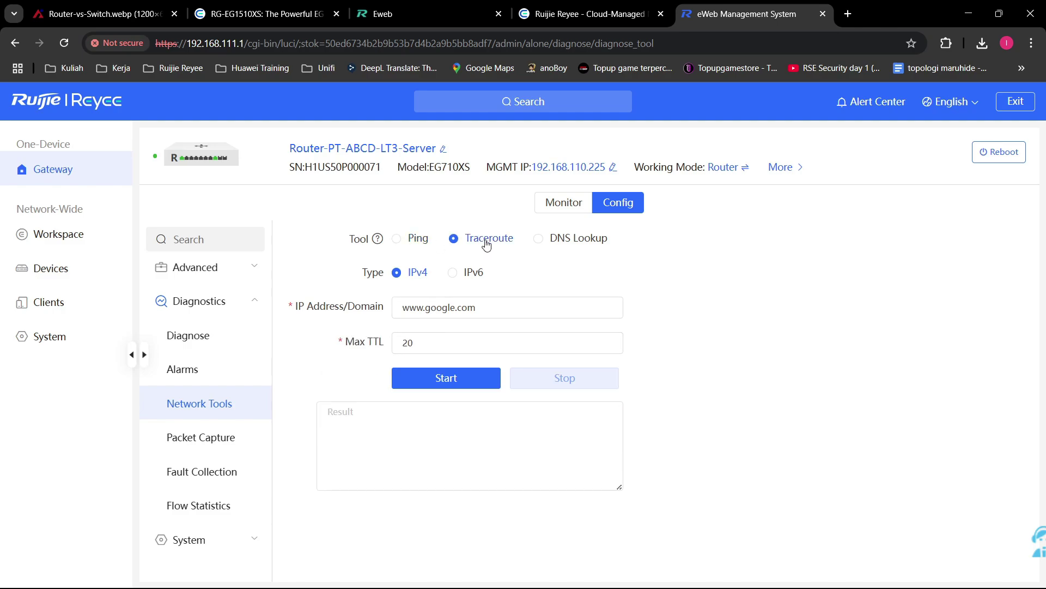
left_click(577, 246)
left_click(420, 242)
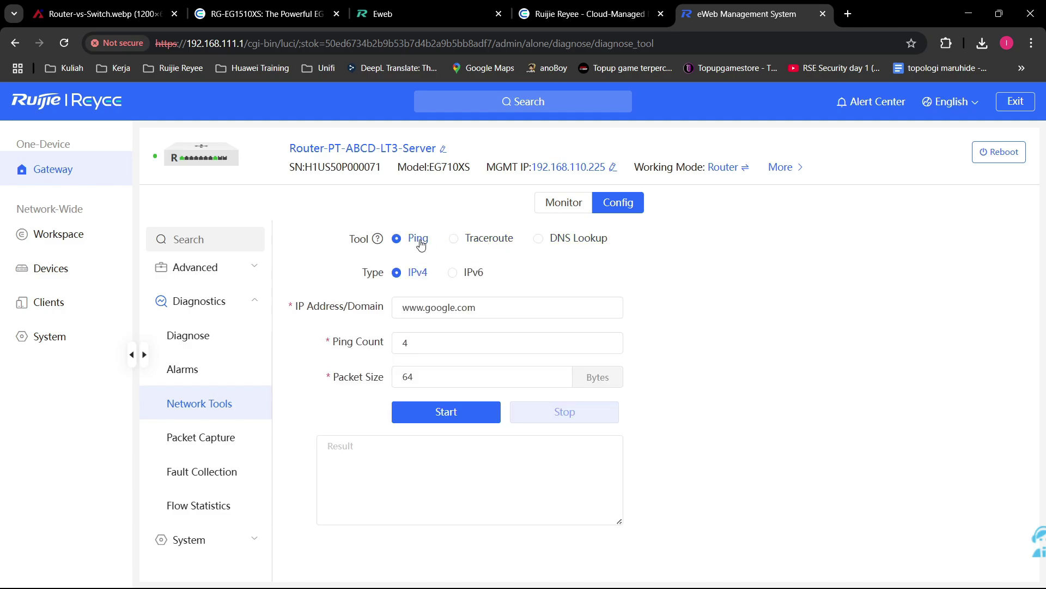
Step: Look over the Packet Capture IP address field and the Fault Collection page
left_click(228, 446)
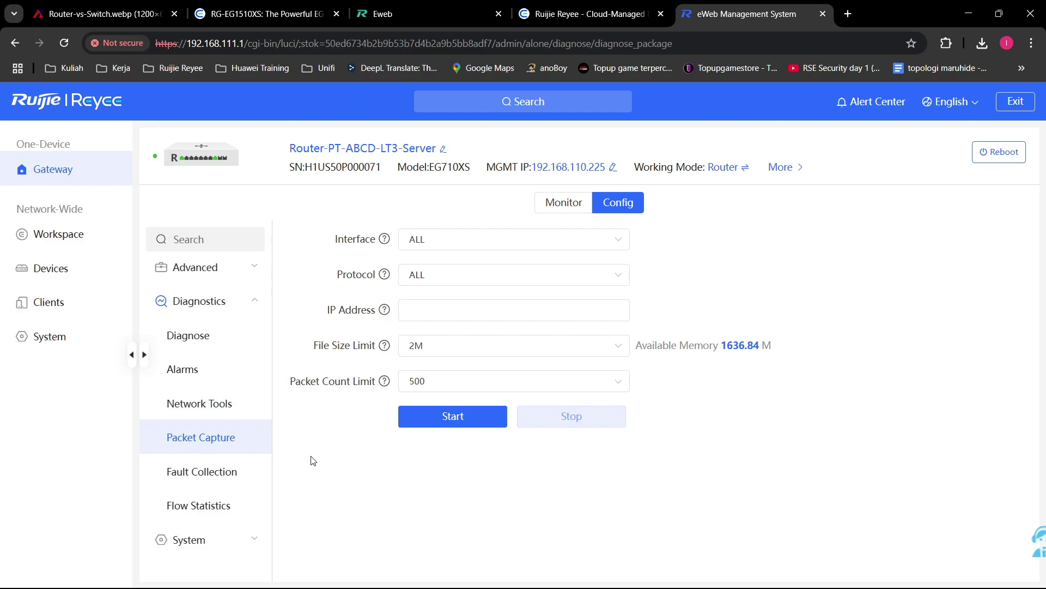
left_click(440, 314)
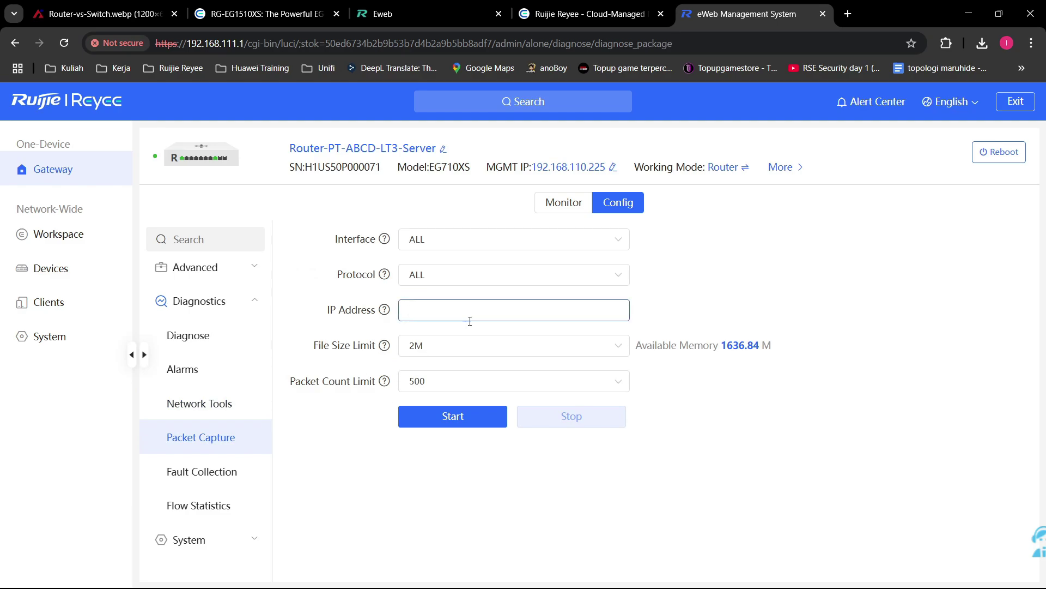
left_click(402, 316)
left_click(239, 469)
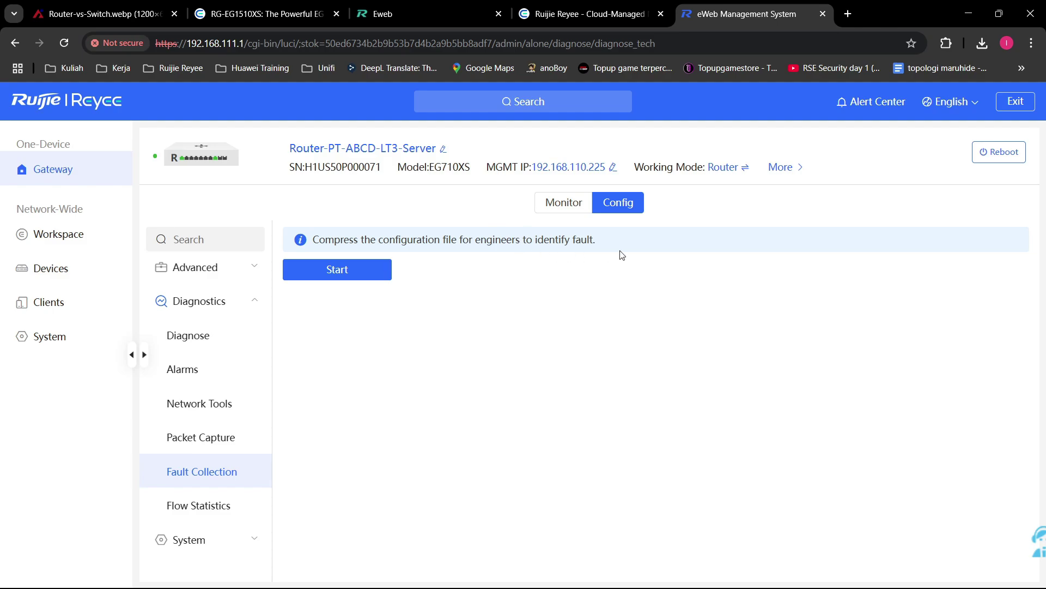
Step: Browse the Flow Statistics packet counters for 192.168.111.2 connections, then expand the System menu
left_click(217, 503)
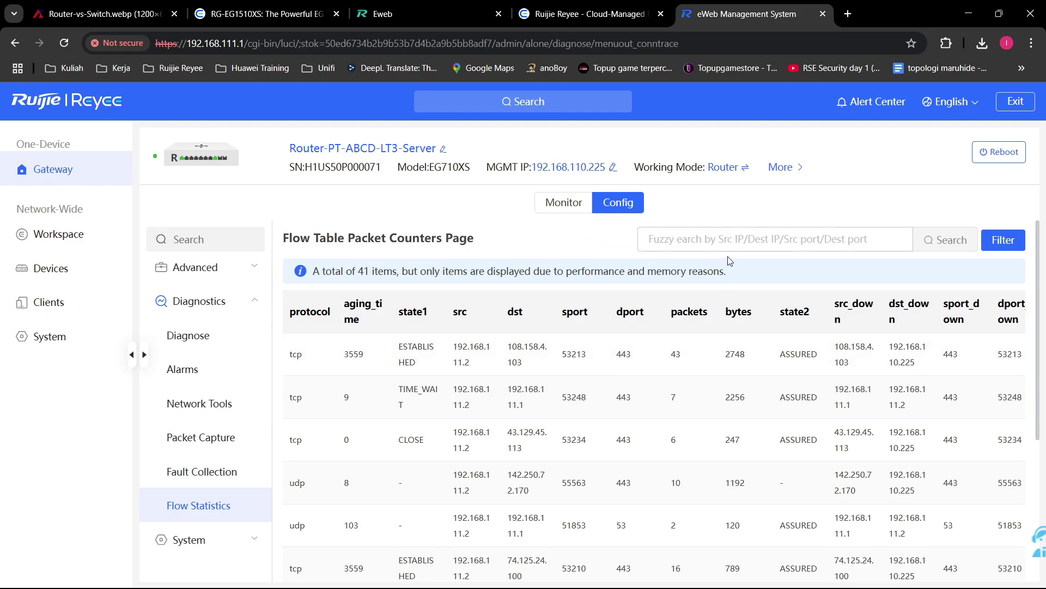
scroll(801, 261, "down", 1)
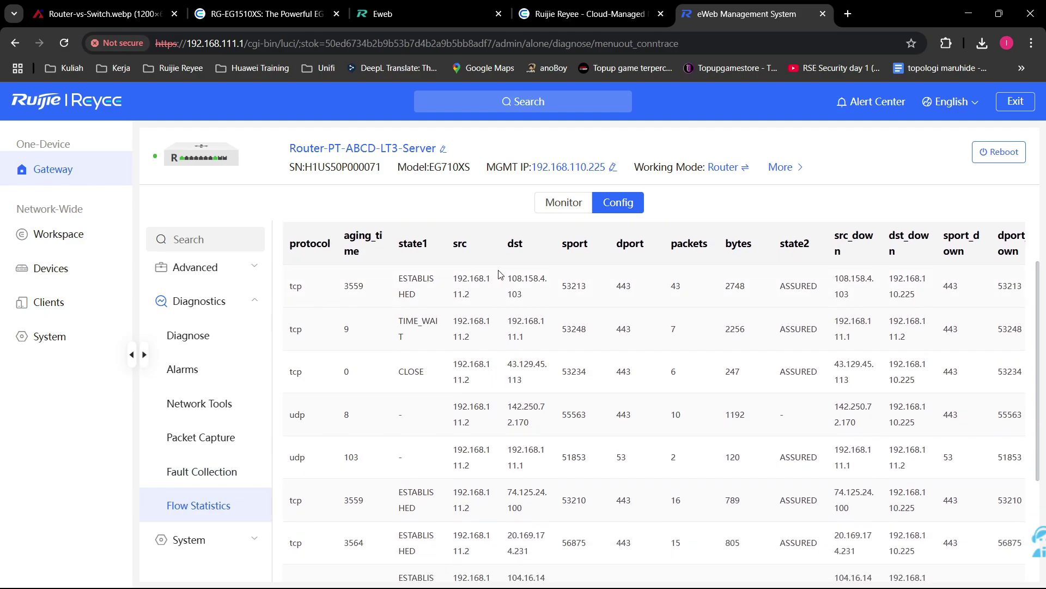
scroll(498, 275, "up", 1)
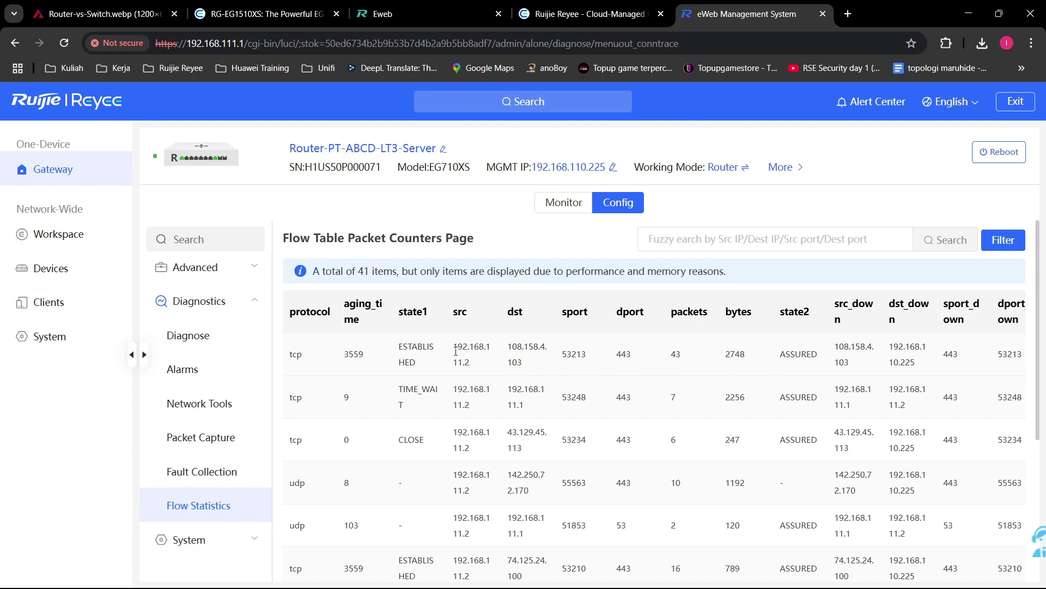
left_click_drag(456, 351, 581, 359)
left_click(626, 358)
scroll(599, 382, "down", 4)
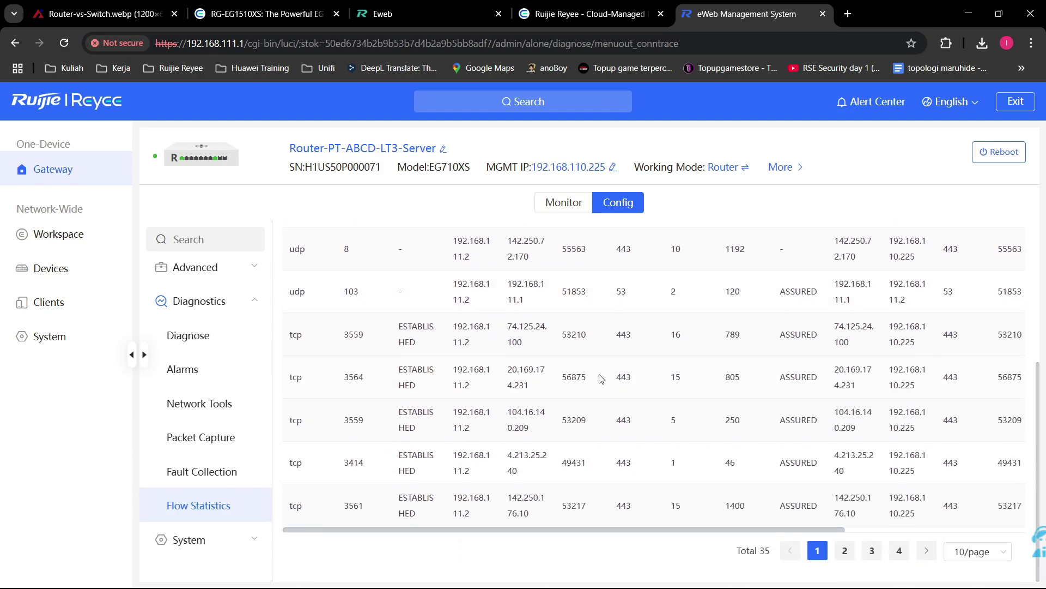
scroll(727, 529, "right", 4)
scroll(849, 476, "up", 3)
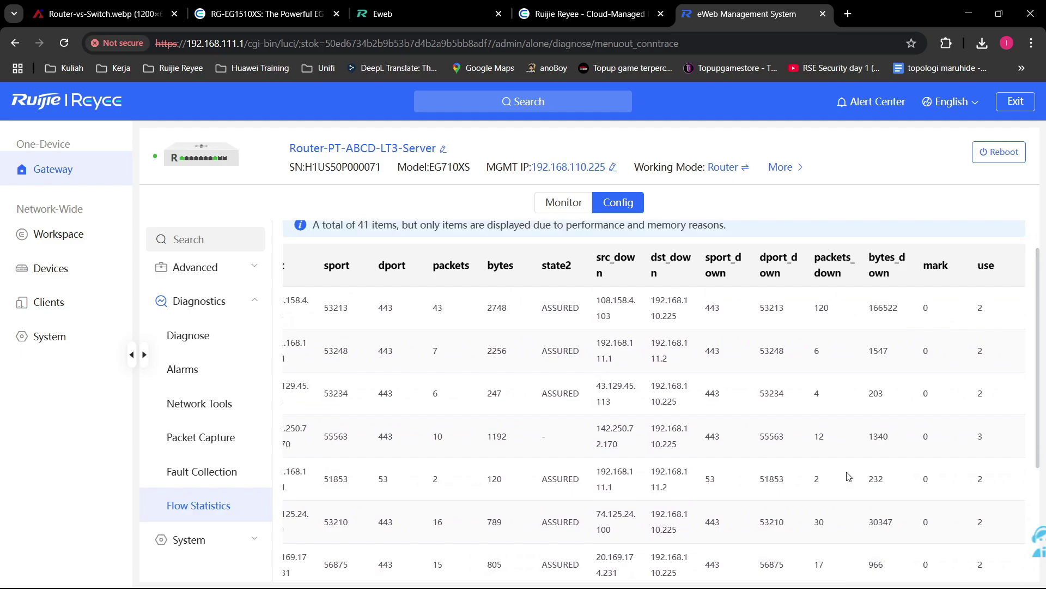
scroll(836, 360, "up", 1)
left_click(217, 539)
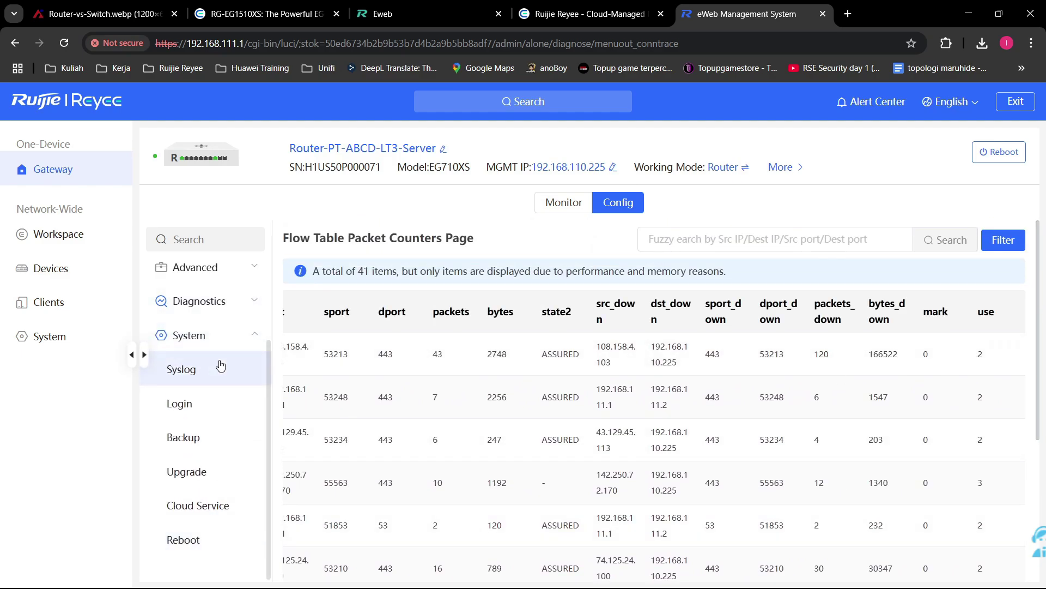
Step: Check the Syslog entries and its Log Settings tab
left_click(220, 366)
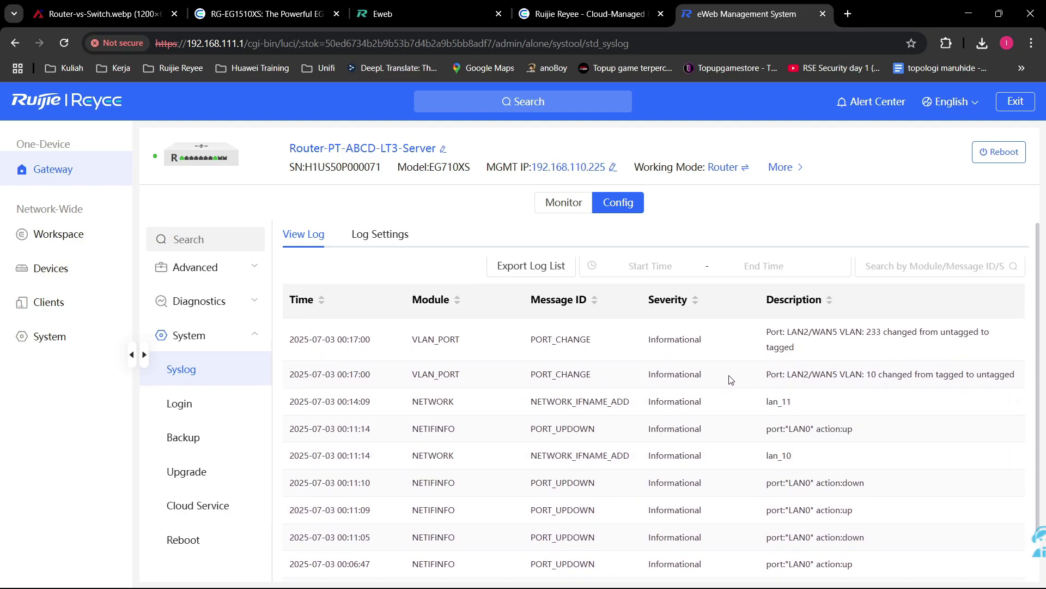
left_click(381, 236)
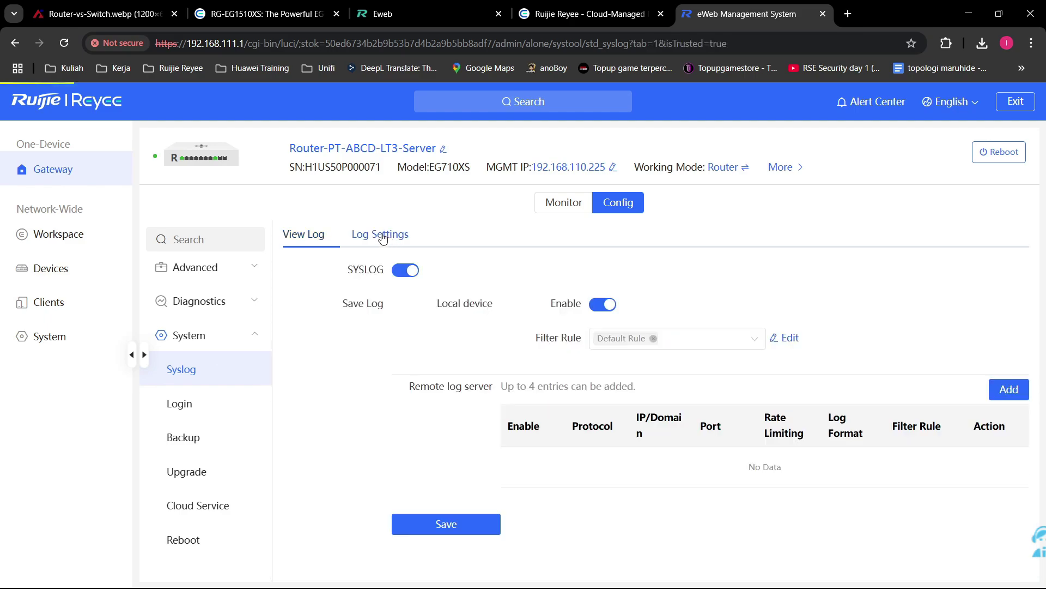
left_click(315, 240)
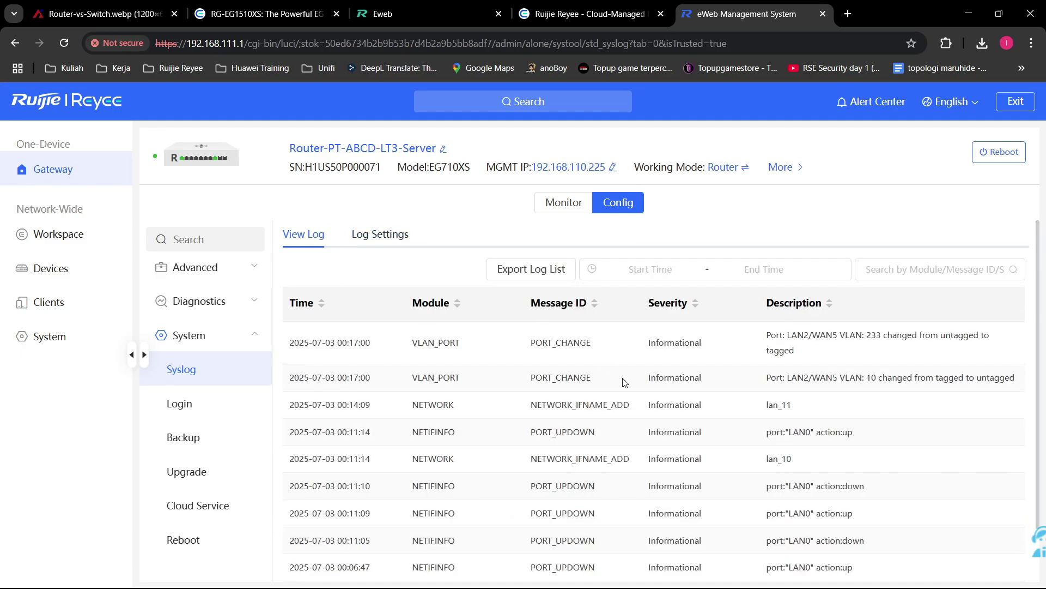
scroll(618, 381, "down", 2)
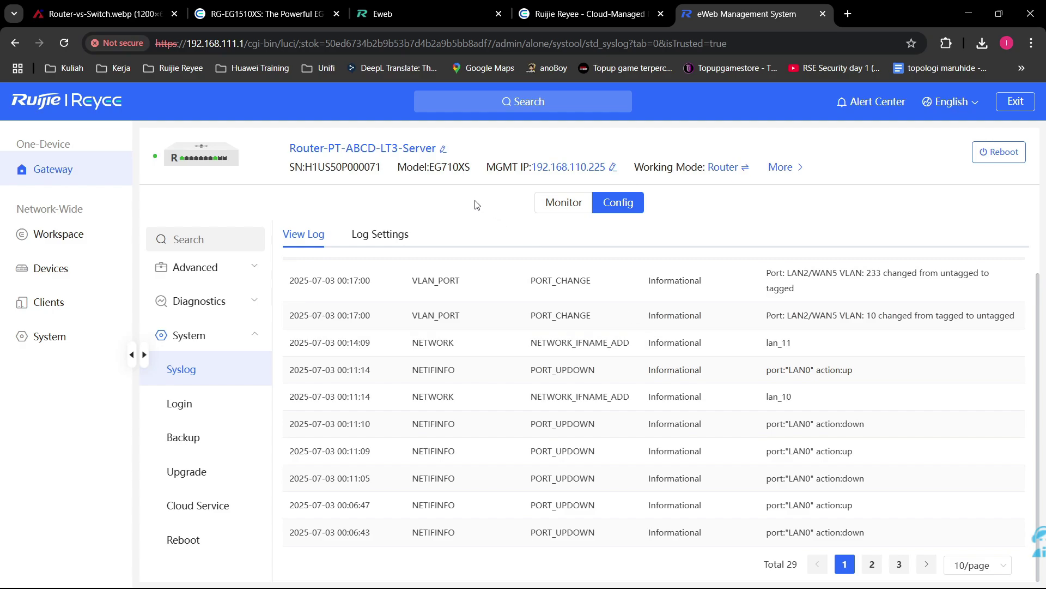
Step: Show the Login page's 3600-second session timeout, briefly passing through Syslog and Backup
left_click(233, 404)
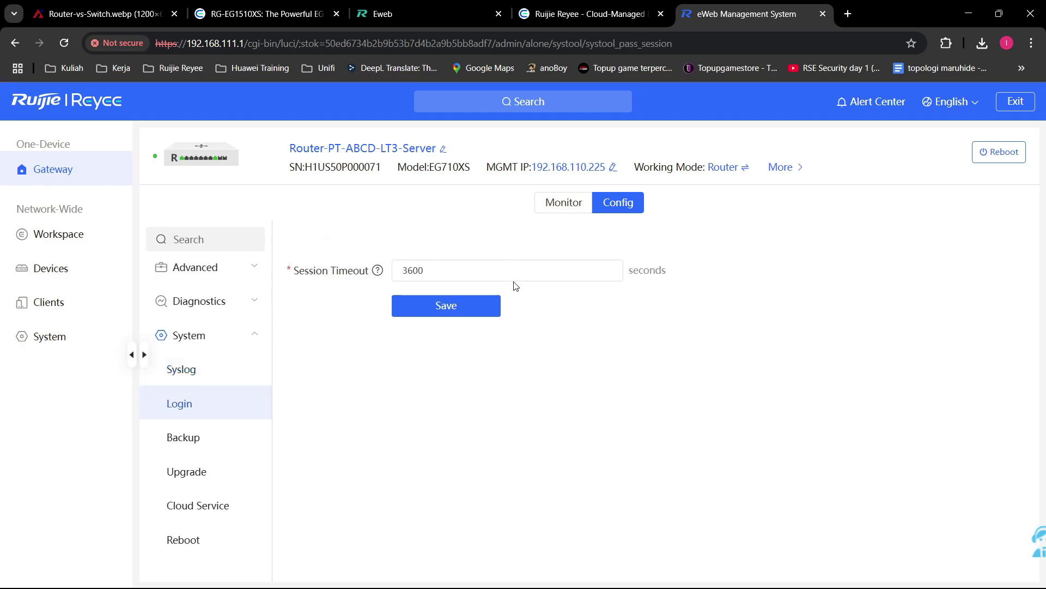
mouse_move(377, 272)
left_click(207, 377)
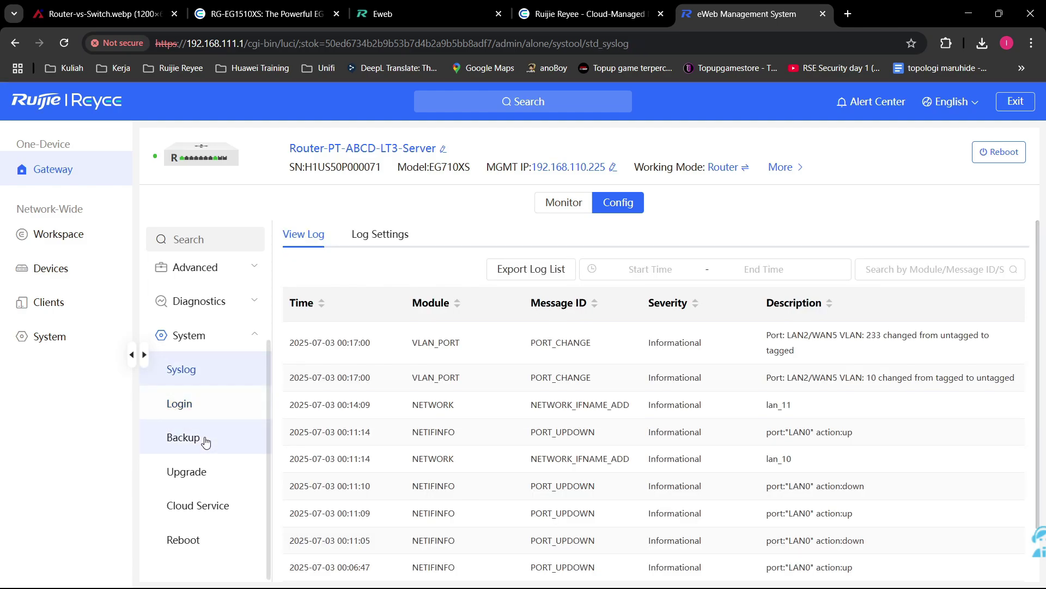
left_click(206, 436)
left_click(208, 408)
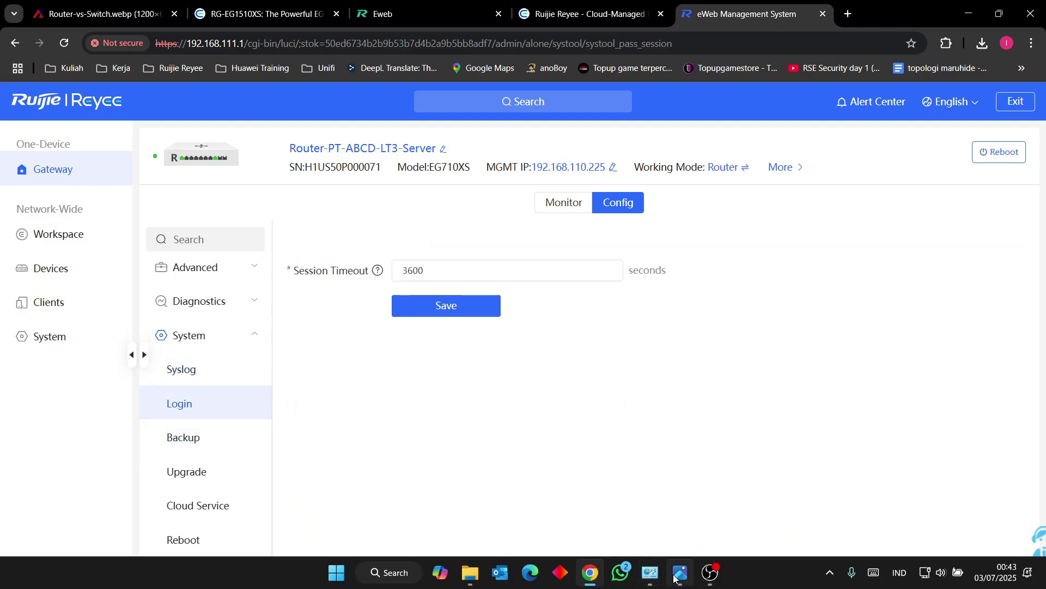
left_click(680, 572)
scroll(550, 327, "up", 2)
scroll(518, 360, "down", 3)
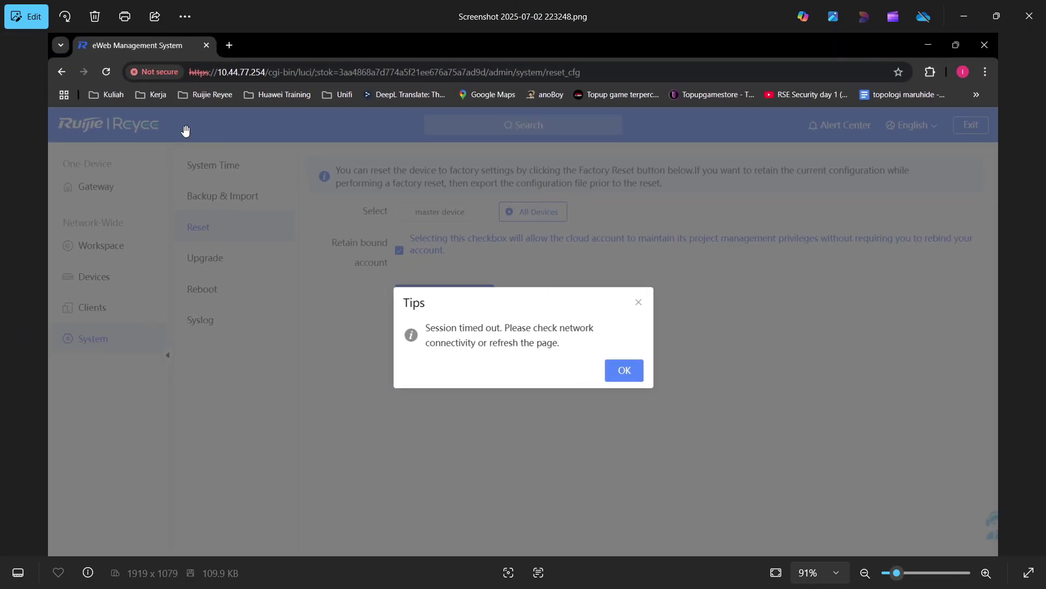
left_click(960, 12)
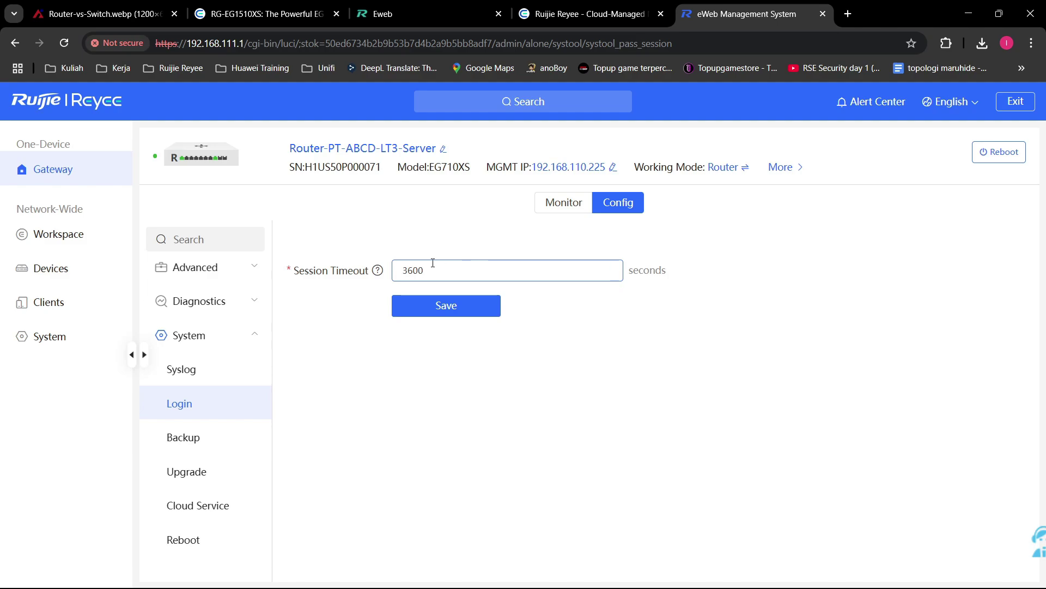
double_click(456, 269)
left_click(649, 349)
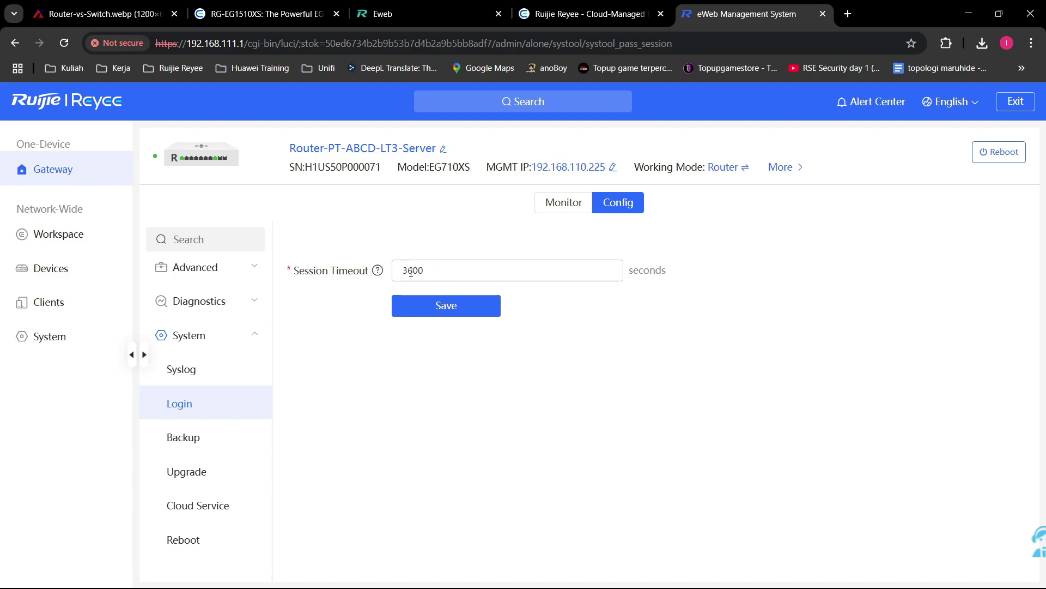
left_click(468, 271)
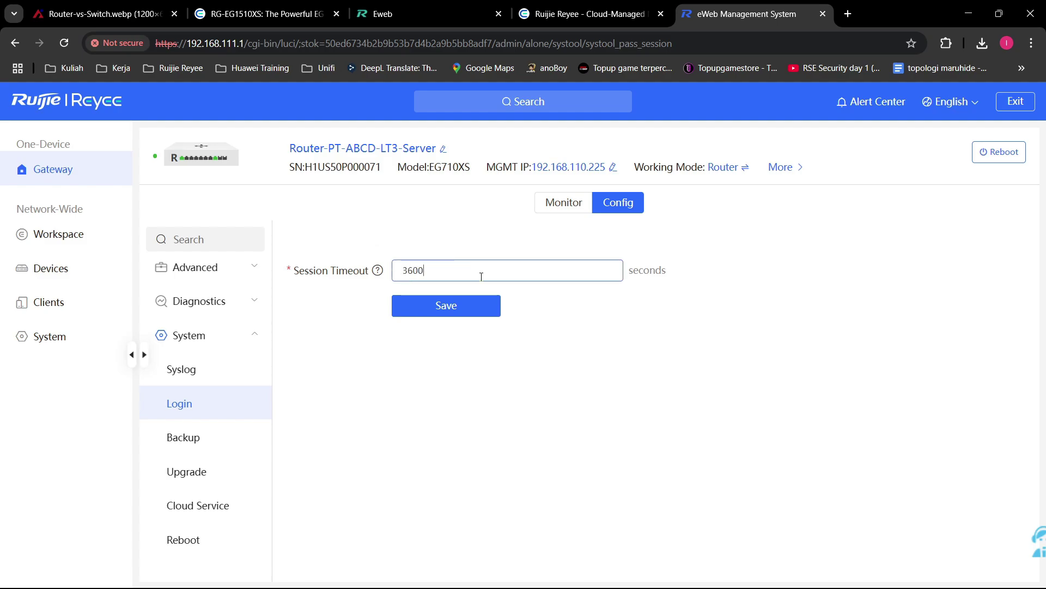
double_click(414, 270)
left_click(627, 384)
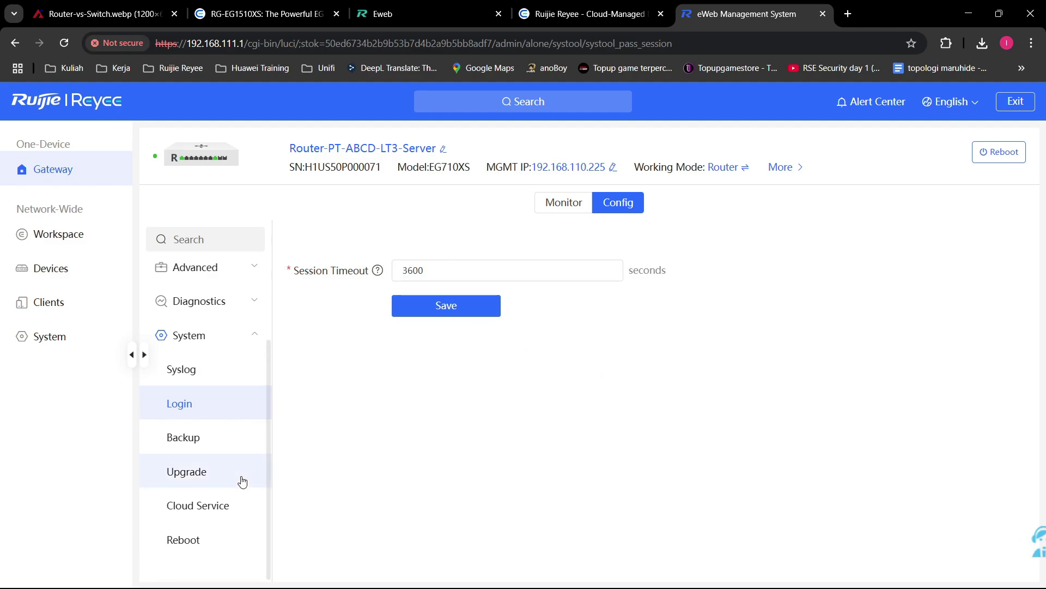
Step: Review backup and factory reset options and the Local Upgrade tab, then open Cloud Service
left_click(227, 435)
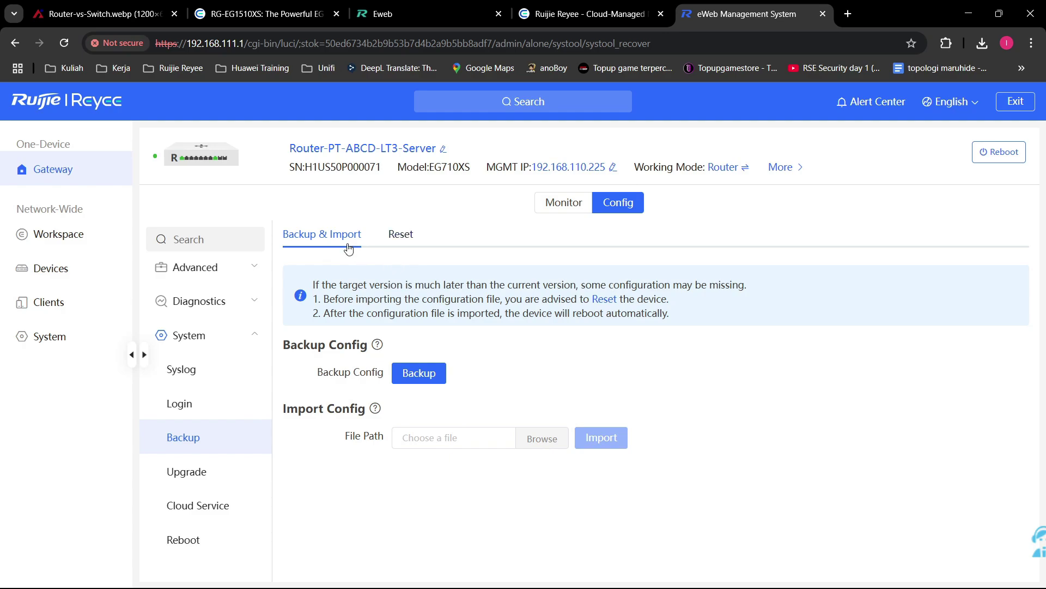
left_click(409, 234)
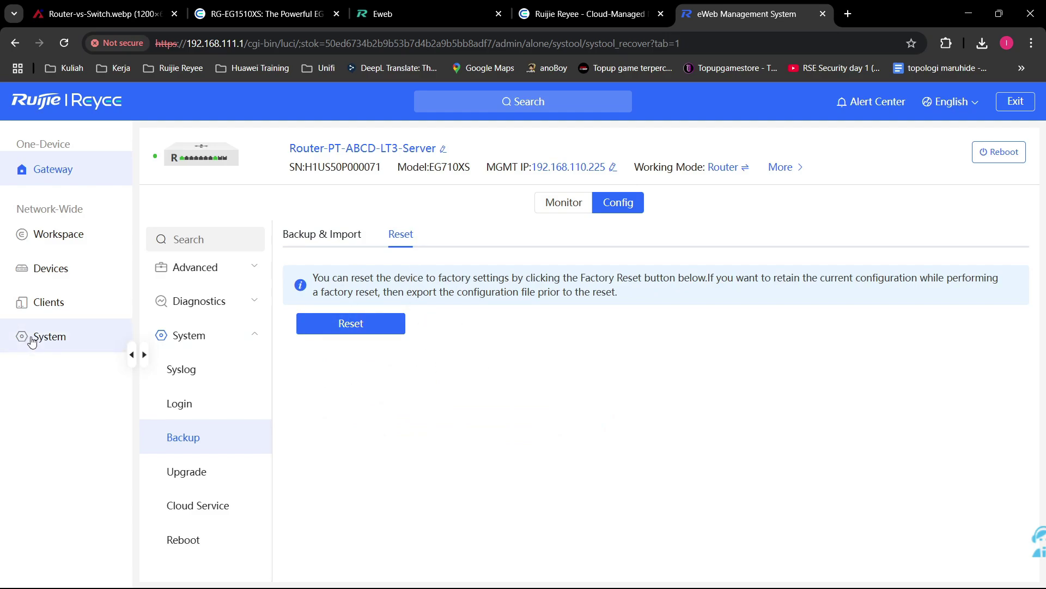
left_click(243, 472)
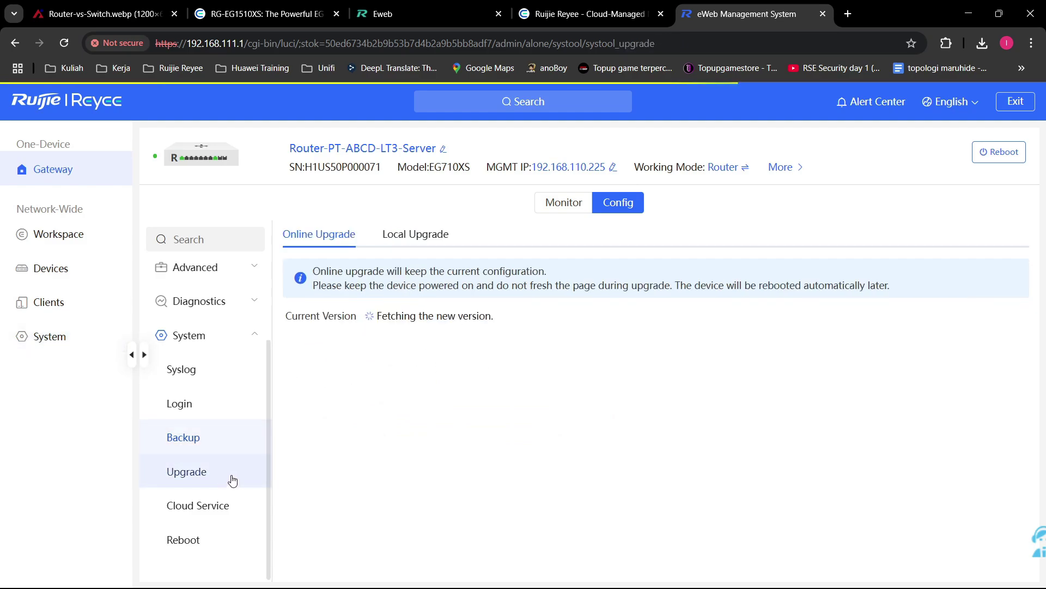
left_click(415, 234)
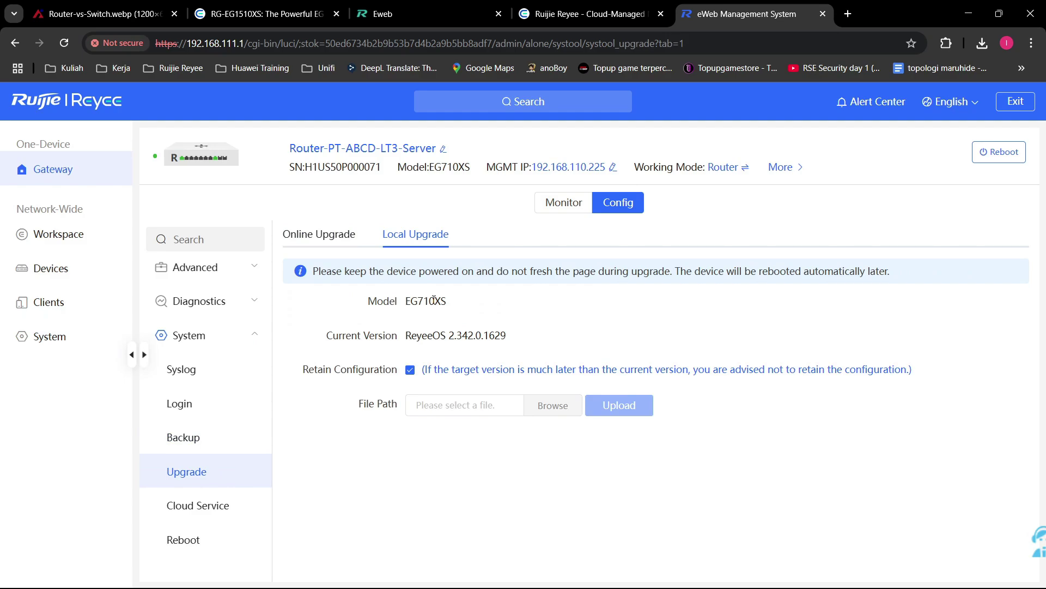
left_click(210, 505)
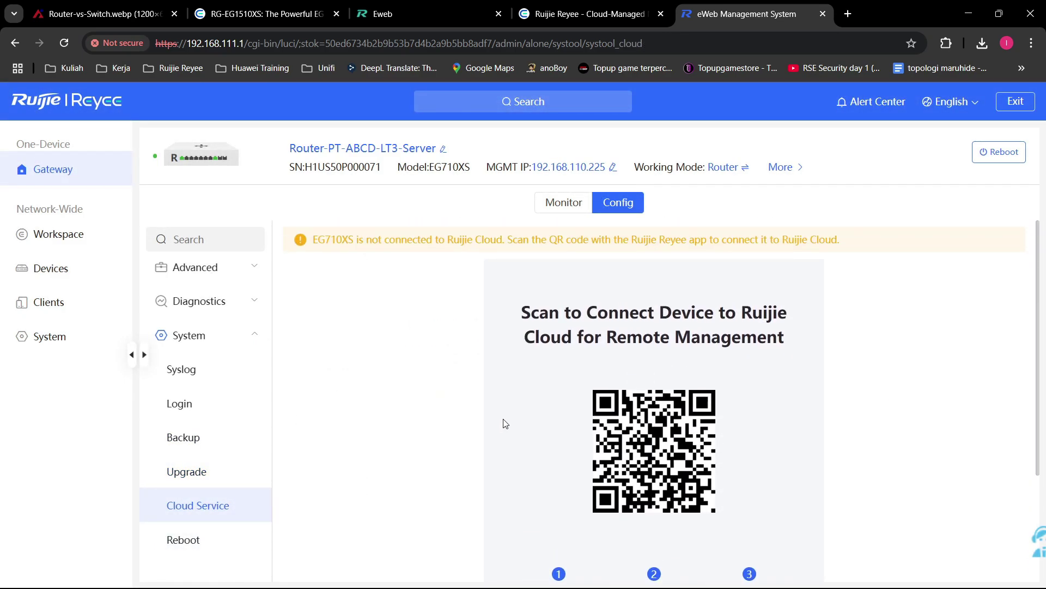
Step: Inspect the Cloud Service page, selecting the gateway's serial number text
scroll(505, 424, "down", 3)
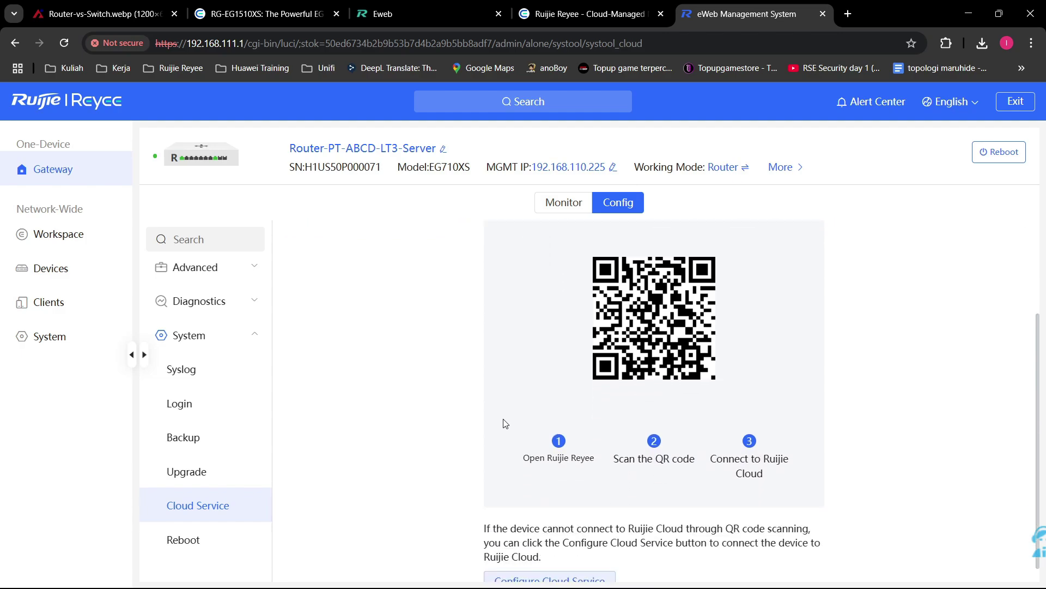
scroll(580, 413, "up", 3)
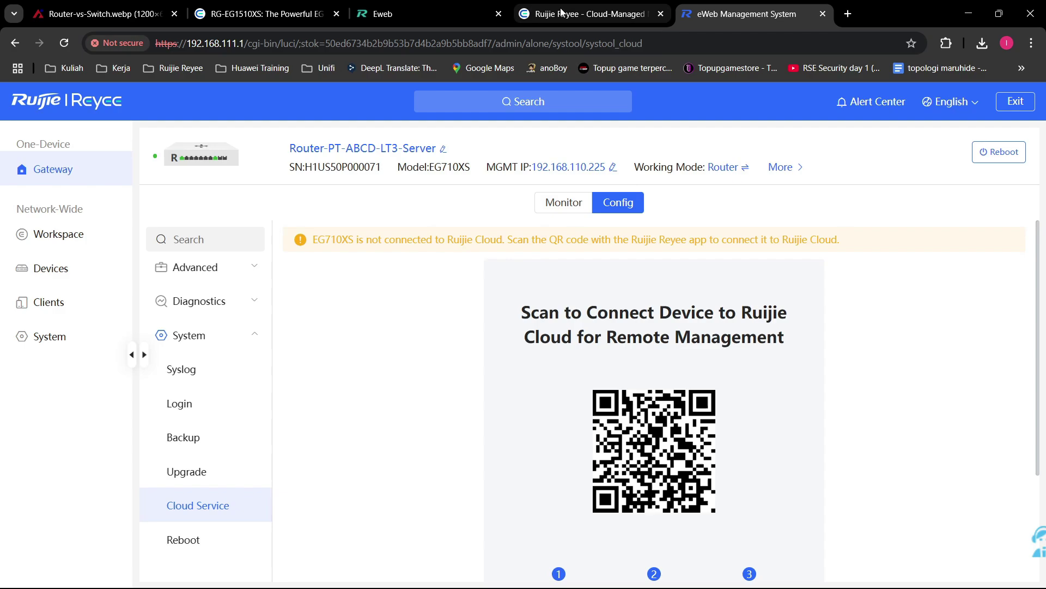
left_click_drag(383, 168, 309, 173)
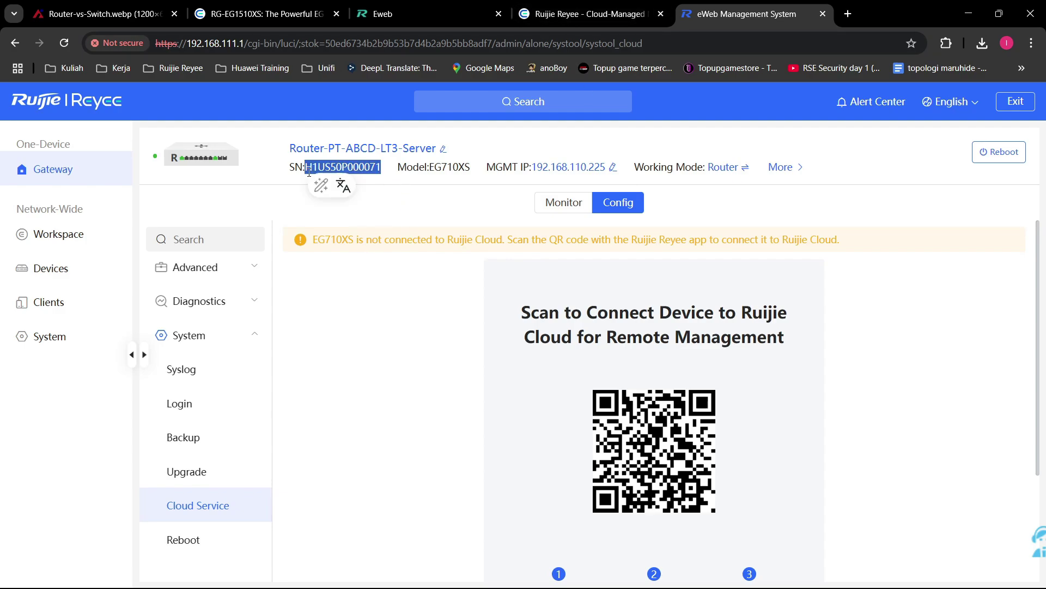
left_click(427, 389)
left_click_drag(401, 167, 306, 172)
left_click(385, 287)
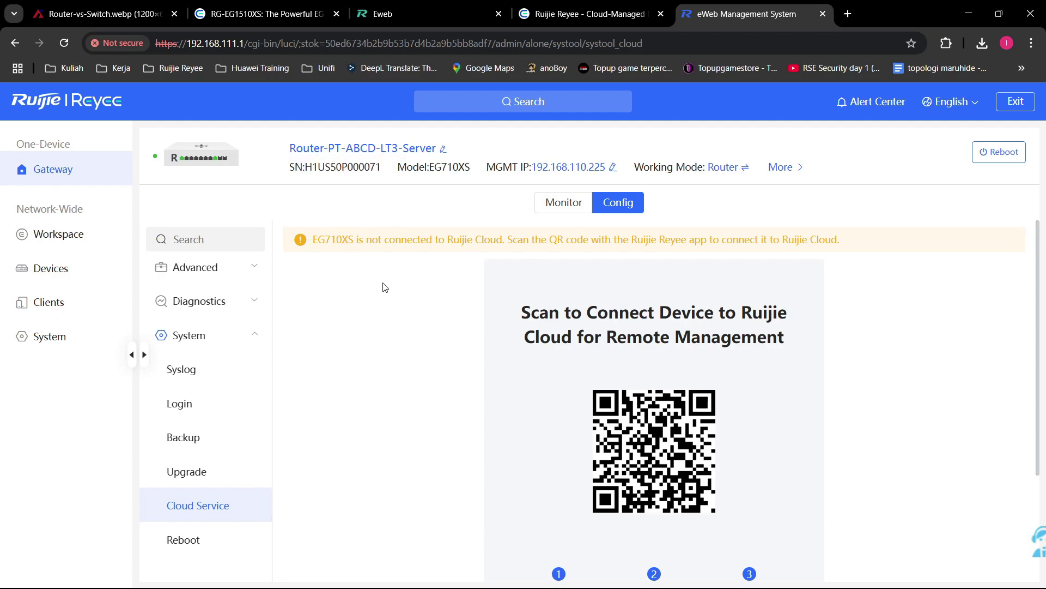
scroll(384, 287, "down", 3)
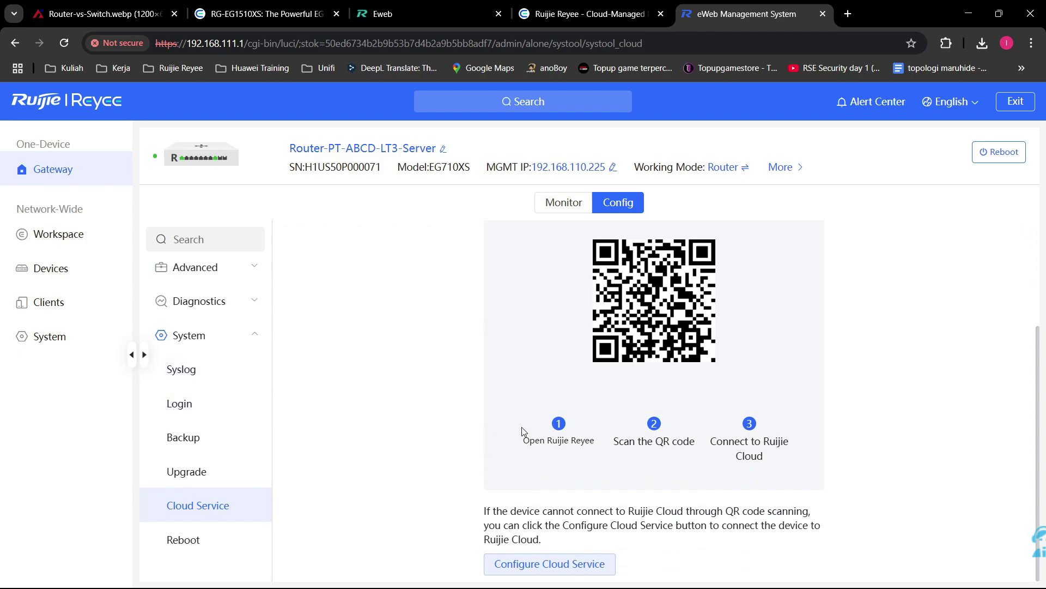
Step: Check Reboot and Scheduled Reboot settings, then show the cloud server connection status
left_click(209, 549)
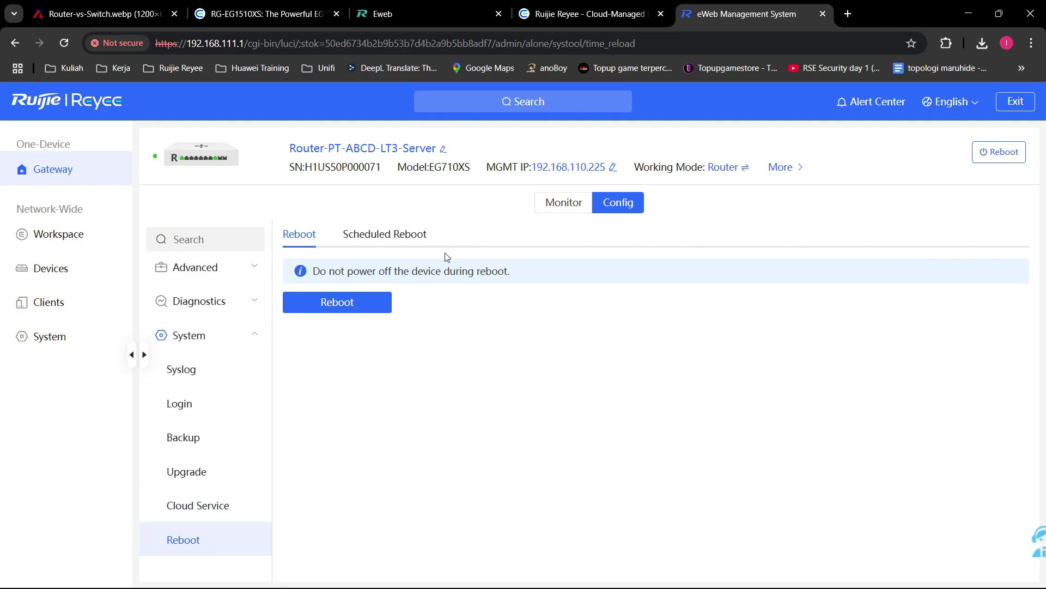
left_click(371, 236)
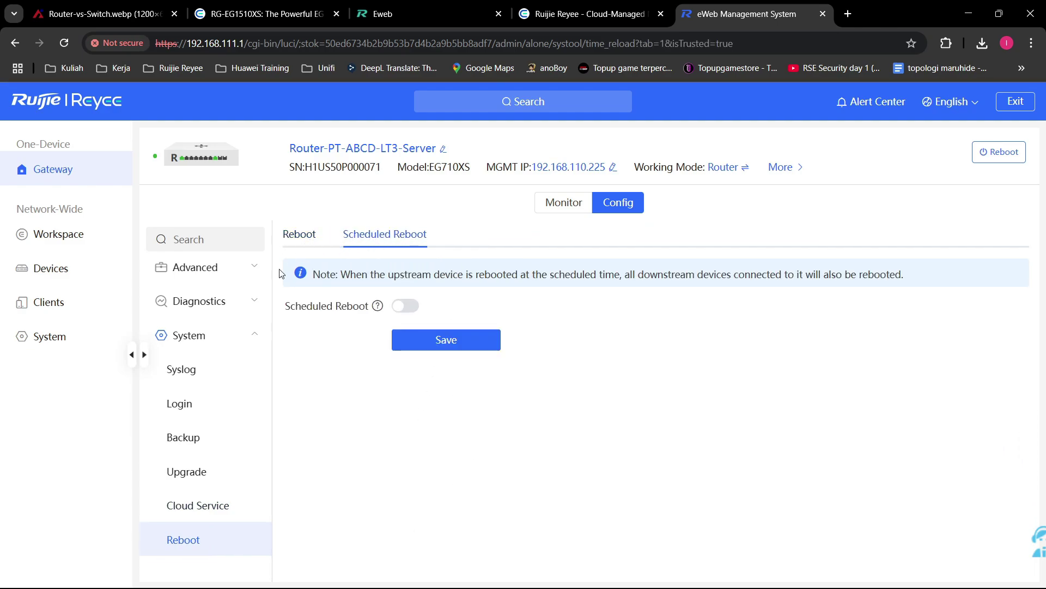
left_click(229, 506)
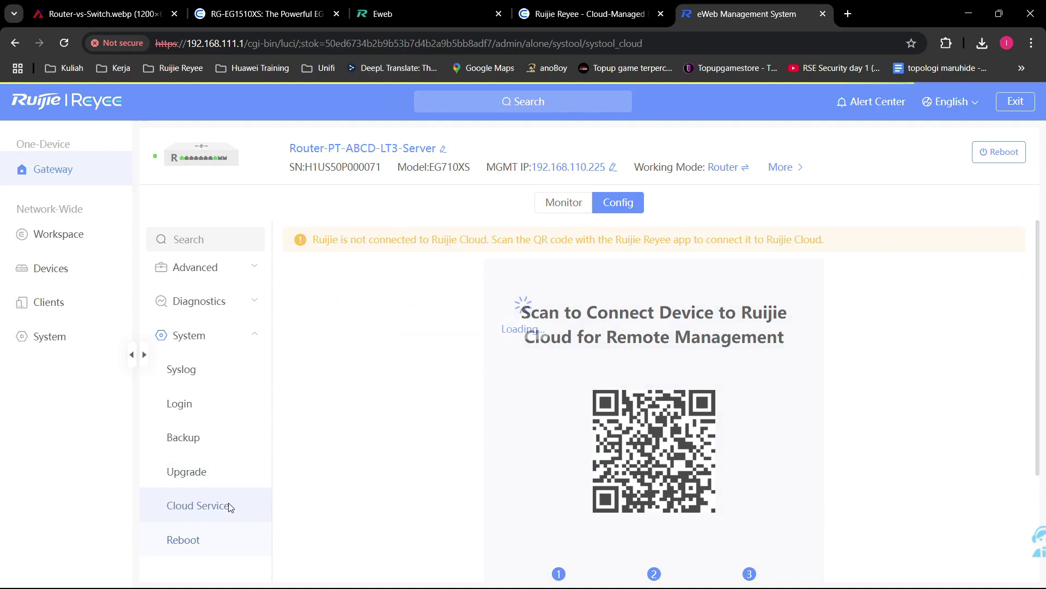
scroll(475, 388, "down", 3)
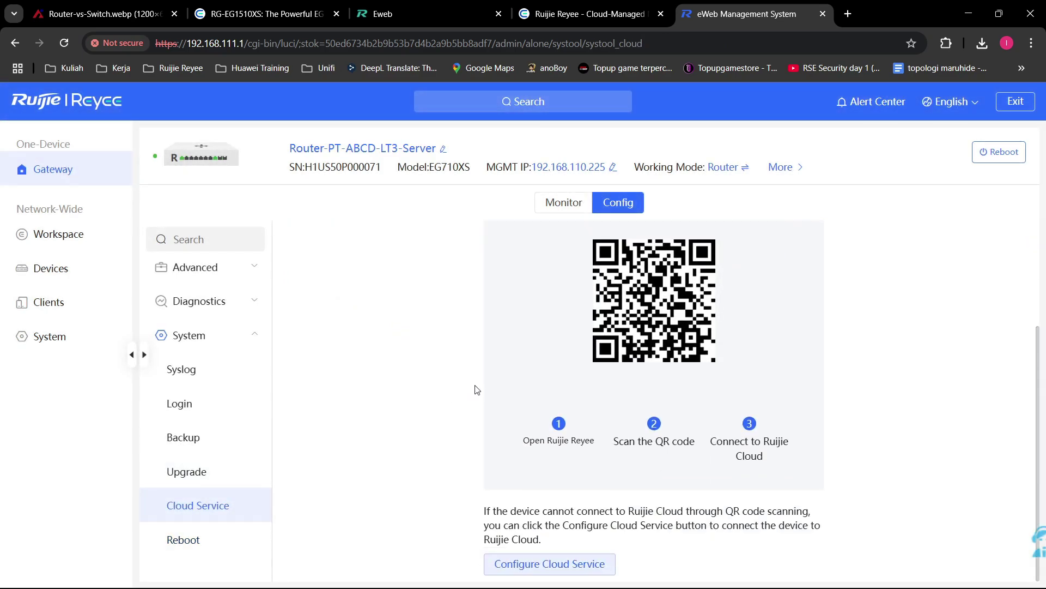
left_click(573, 565)
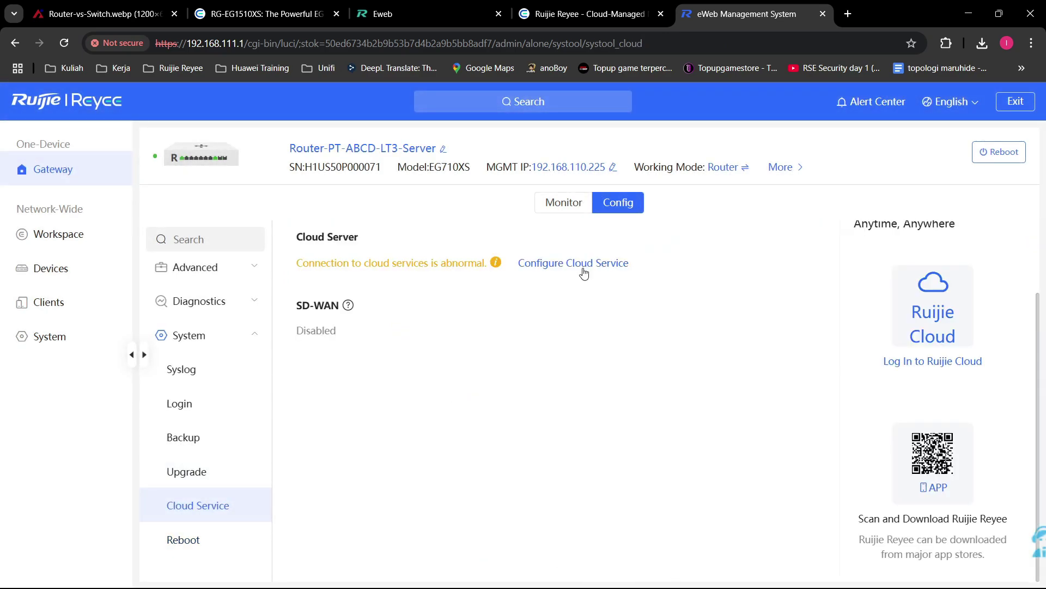
Step: Open Configure Cloud Service and browse the regional cloud server list without changing it
left_click(604, 264)
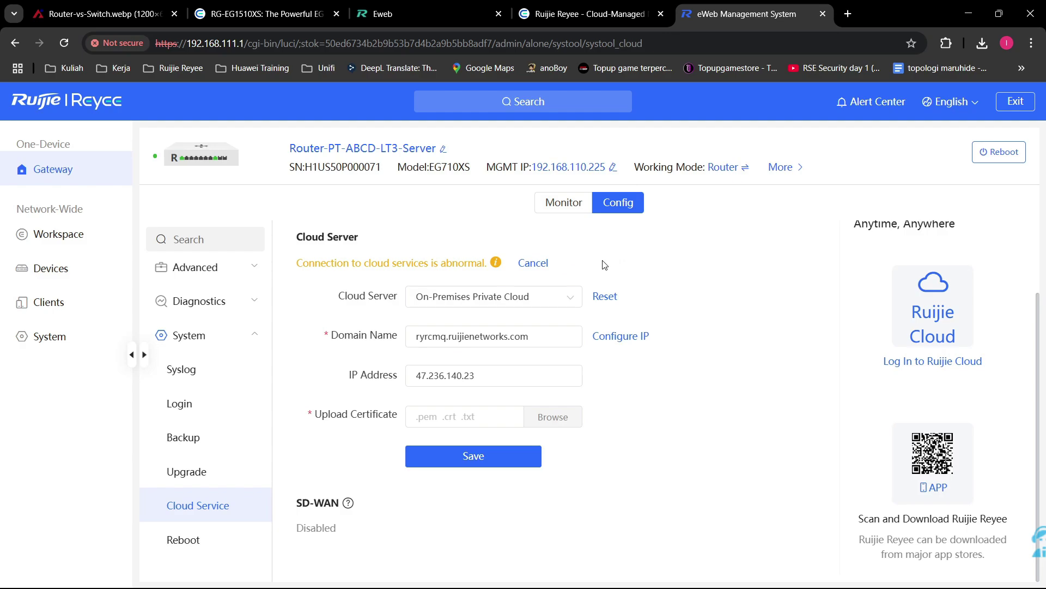
left_click(541, 297)
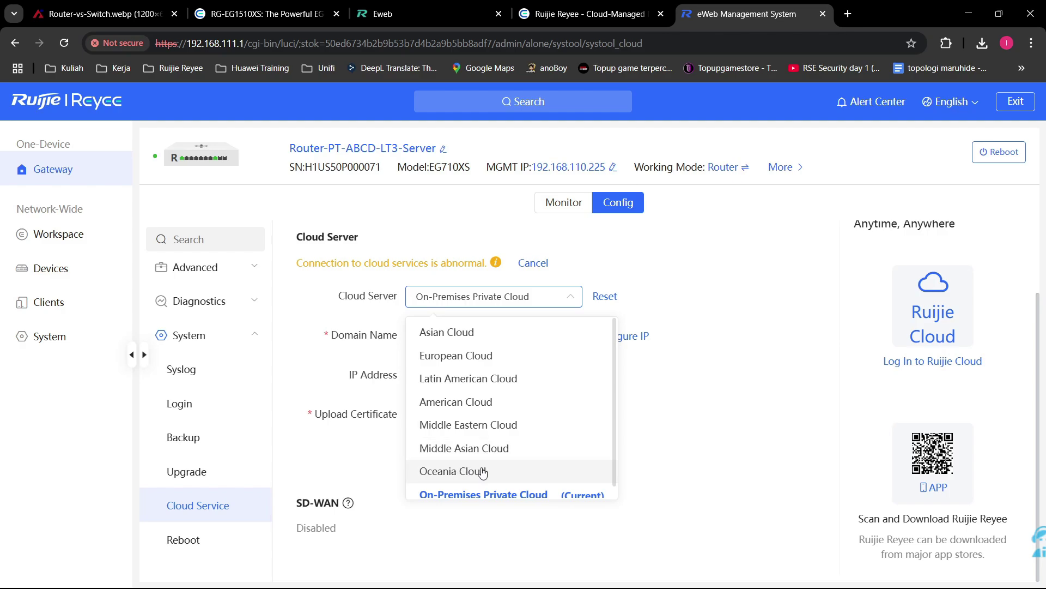
scroll(494, 471, "down", 1)
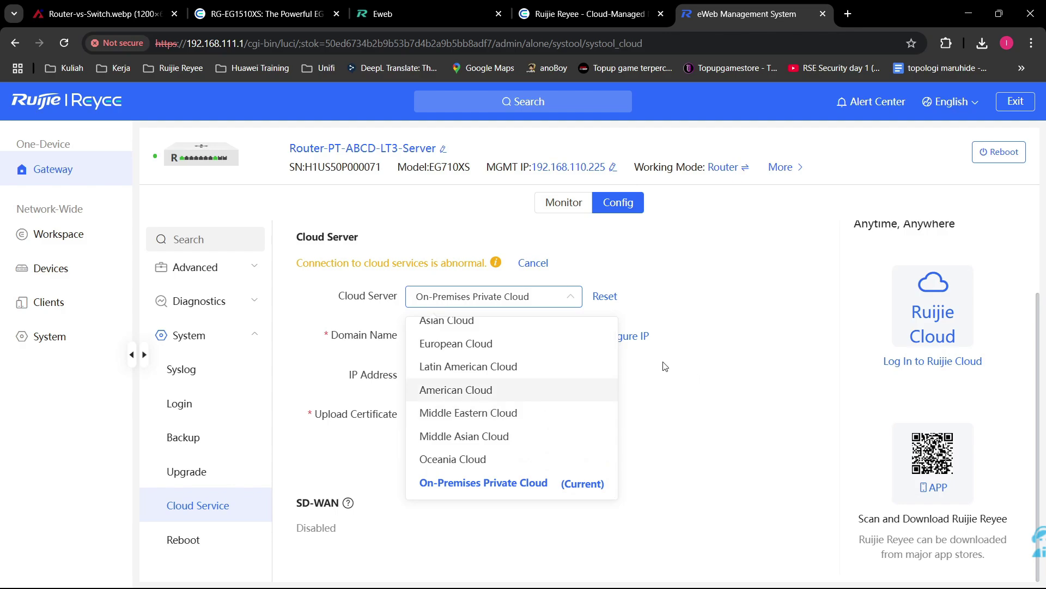
scroll(665, 366, "up", 2)
scroll(769, 408, "down", 1)
left_click(769, 408)
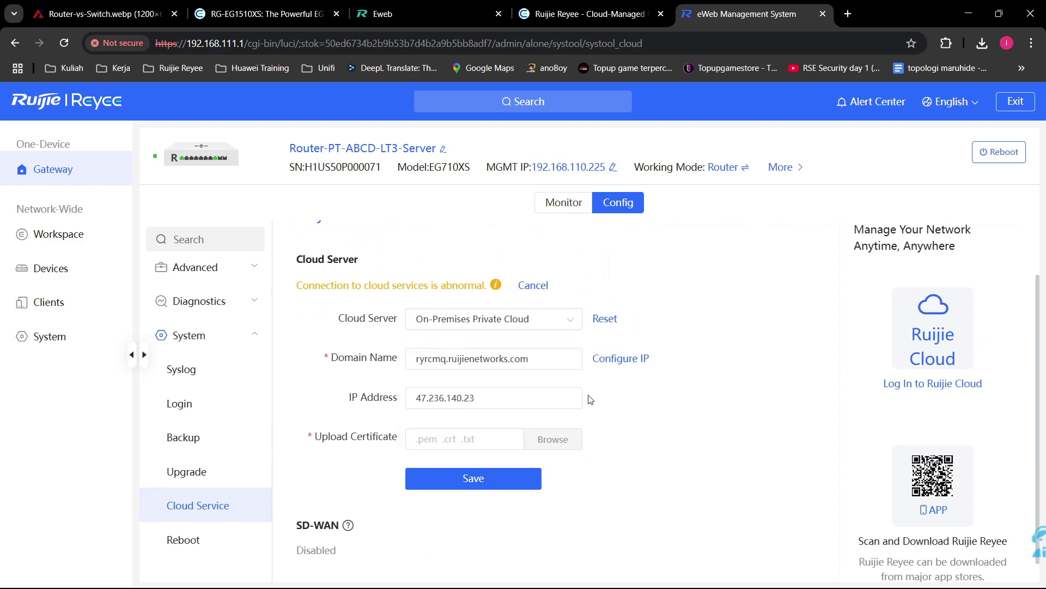
Step: Set the cloud server to Asian Cloud (ryrcmq-as.ruijienetworks.com) after briefly trying American Cloud
left_click(553, 320)
left_click(513, 346)
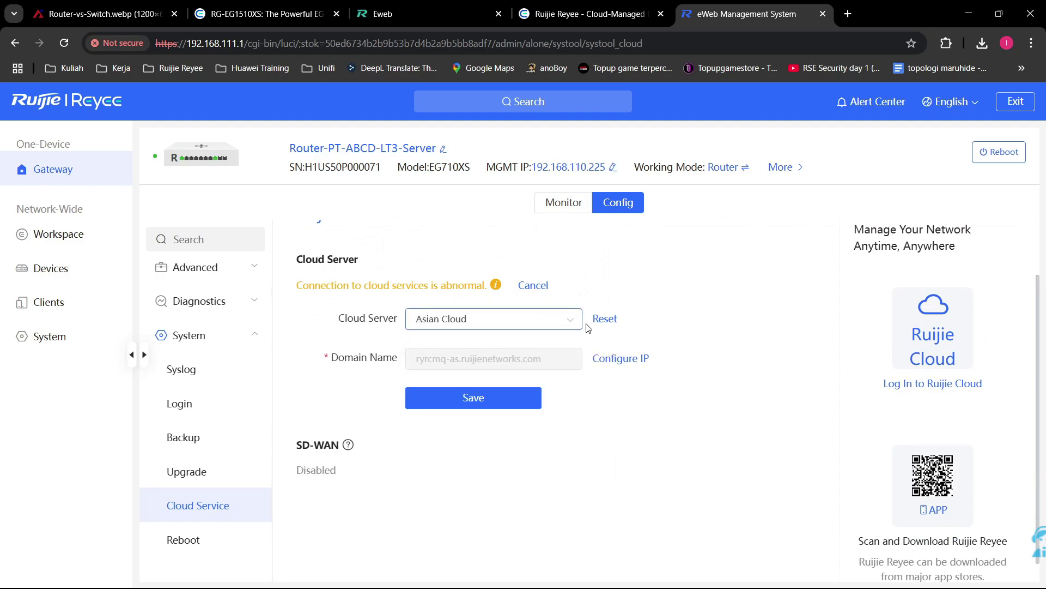
left_click(572, 322)
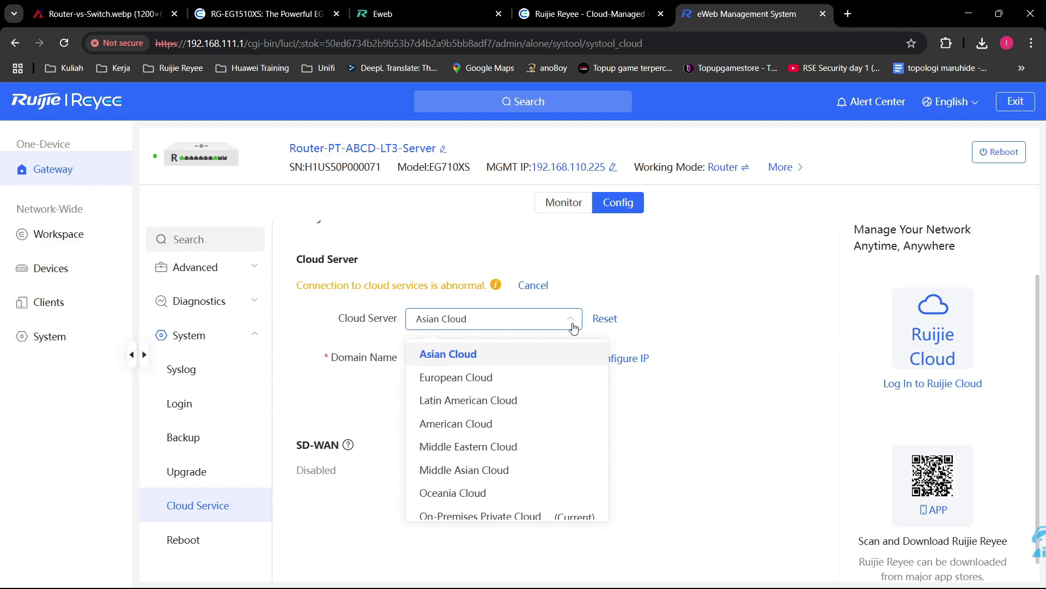
left_click(528, 423)
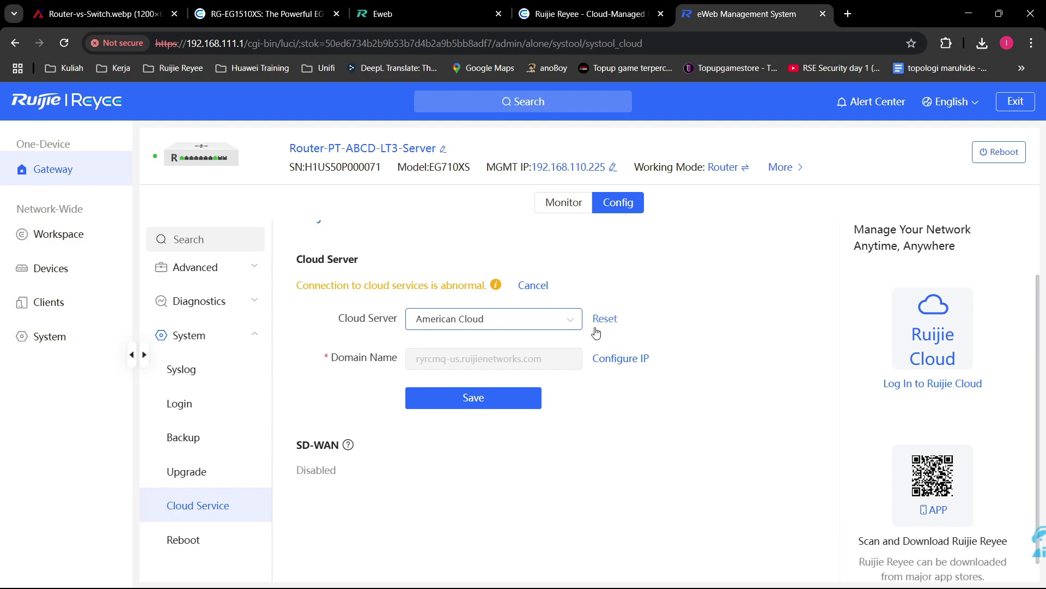
left_click(557, 331)
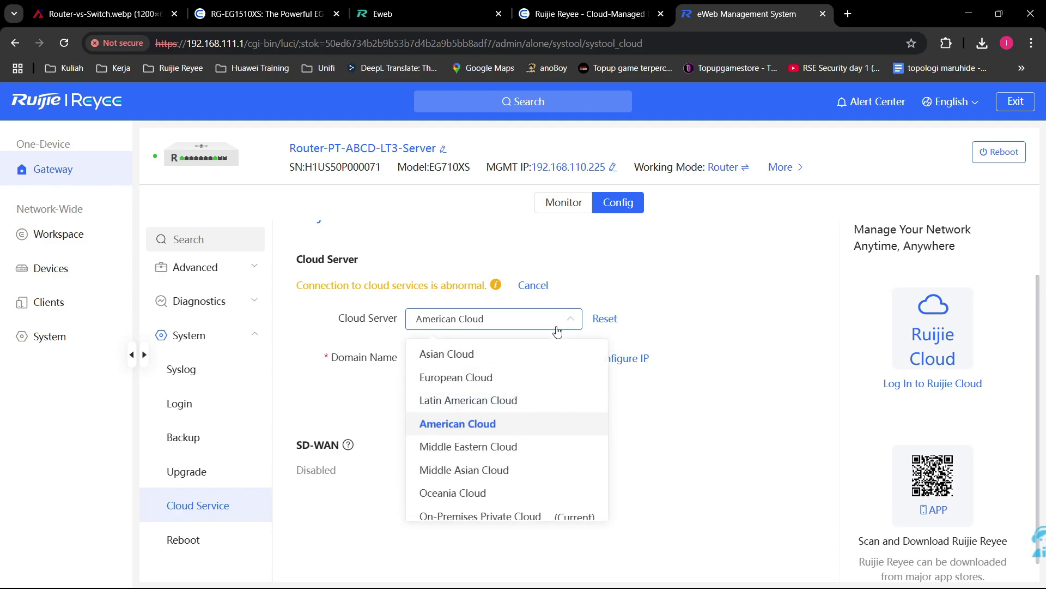
left_click(588, 355)
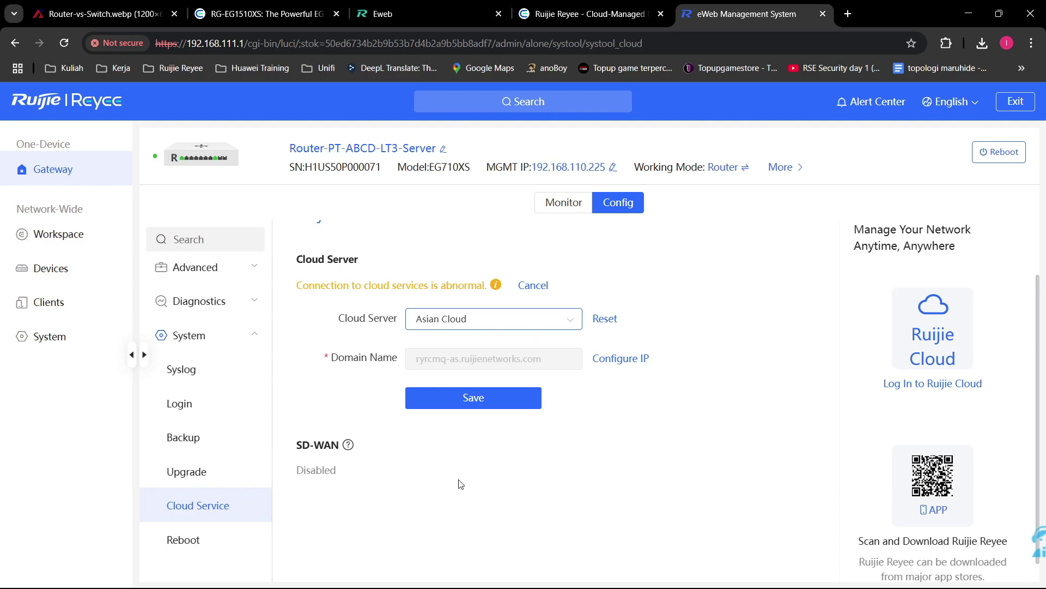
scroll(253, 294, "up", 4)
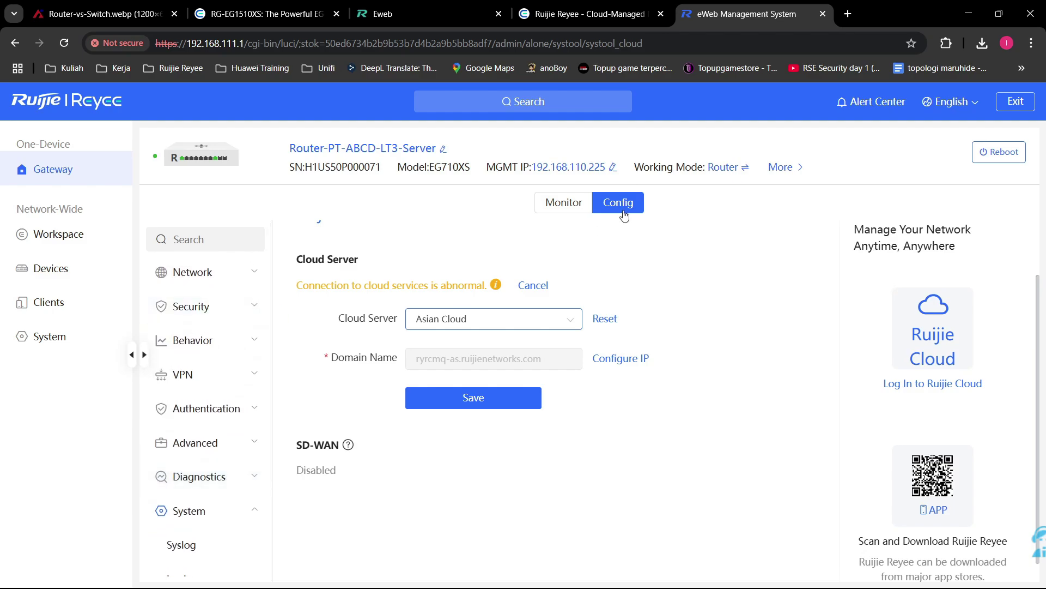
Step: Open the Monitor overview and highlight the 1500 client capacity value
left_click(552, 206)
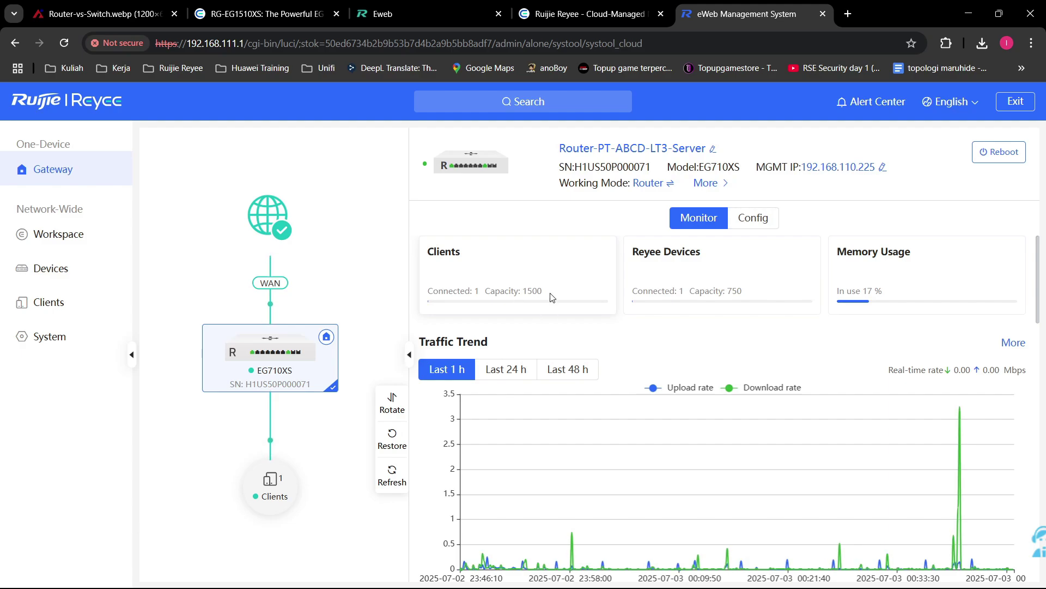
double_click(524, 291)
left_click(545, 226)
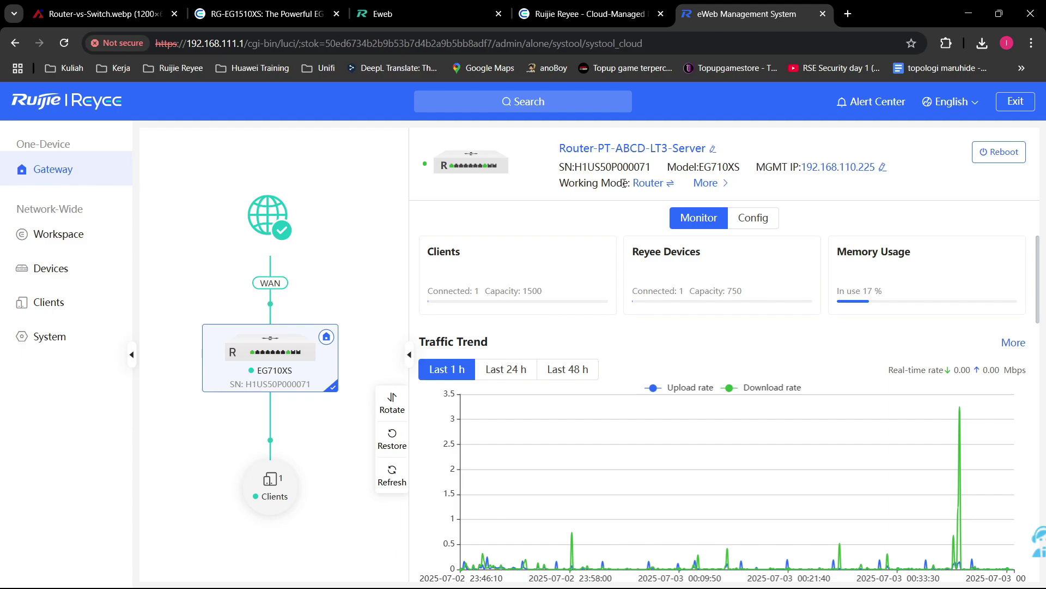
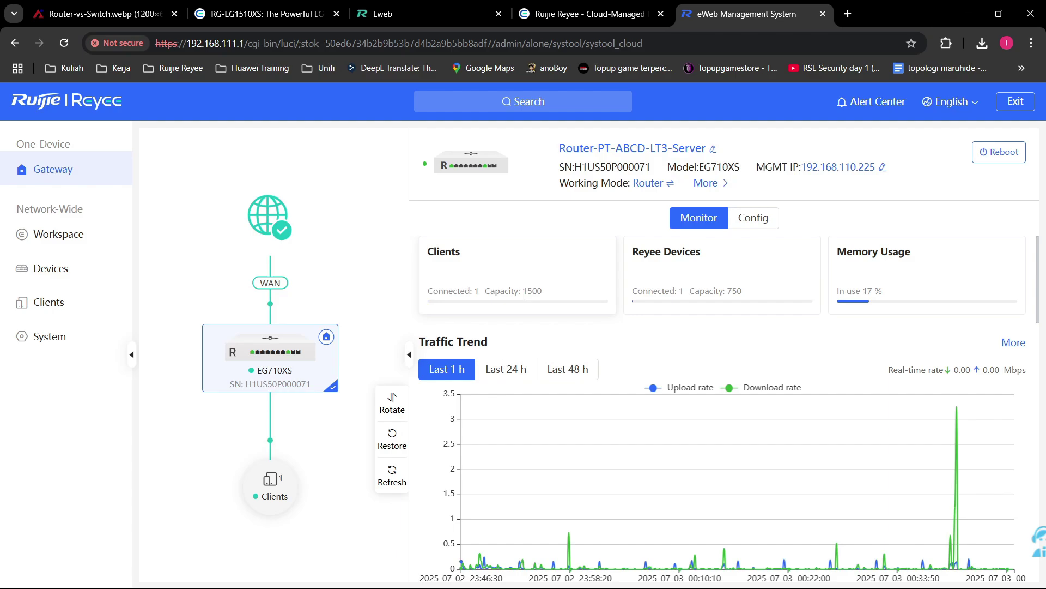
Step: Highlight the Reyee device capacity of 750 and the Memory Usage heading on the overview
double_click(733, 291)
left_click(740, 293)
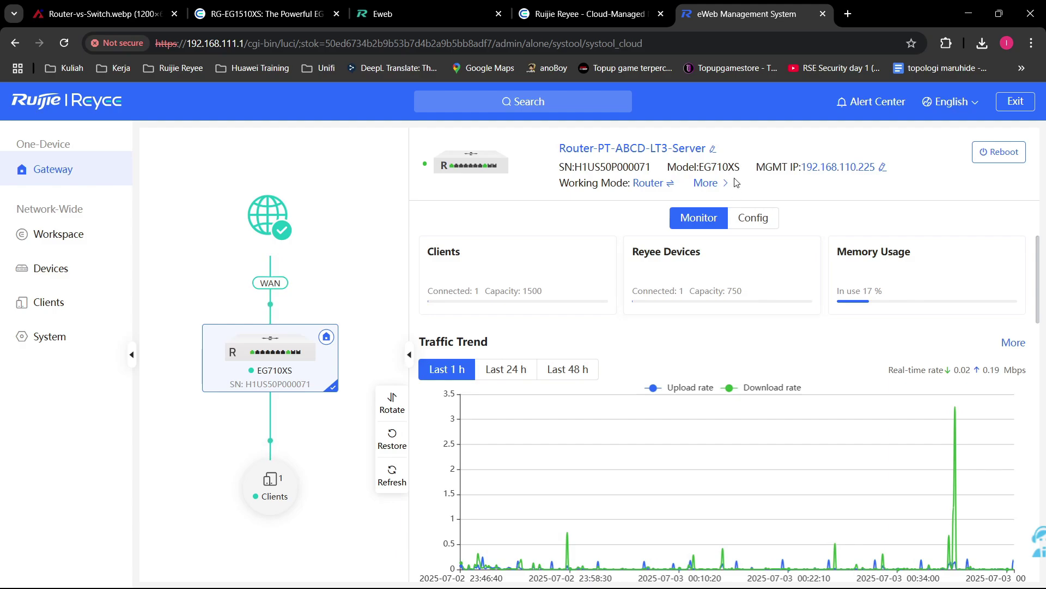
left_click(662, 184)
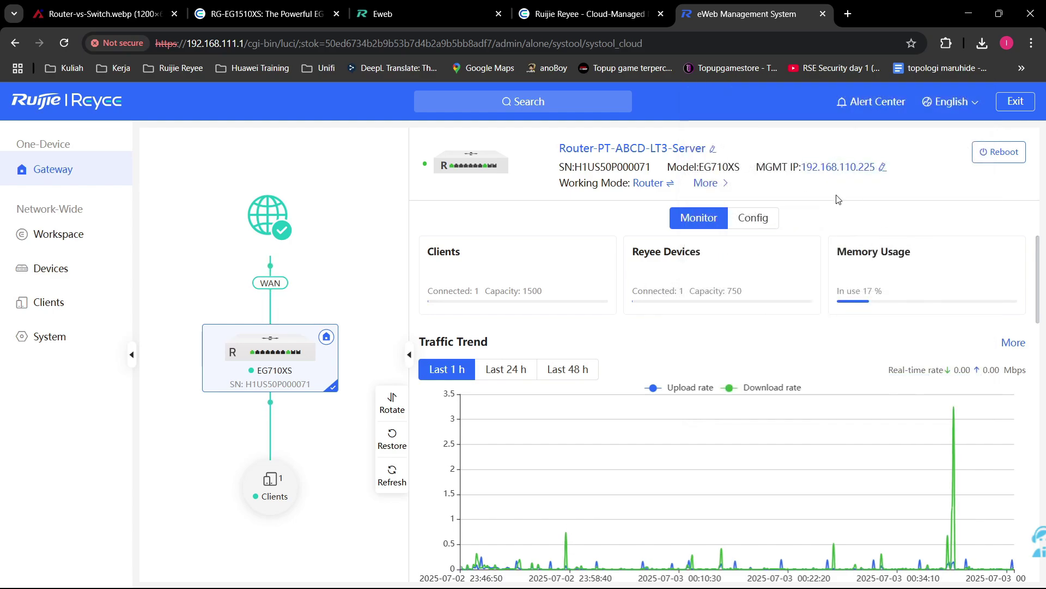
double_click(733, 290)
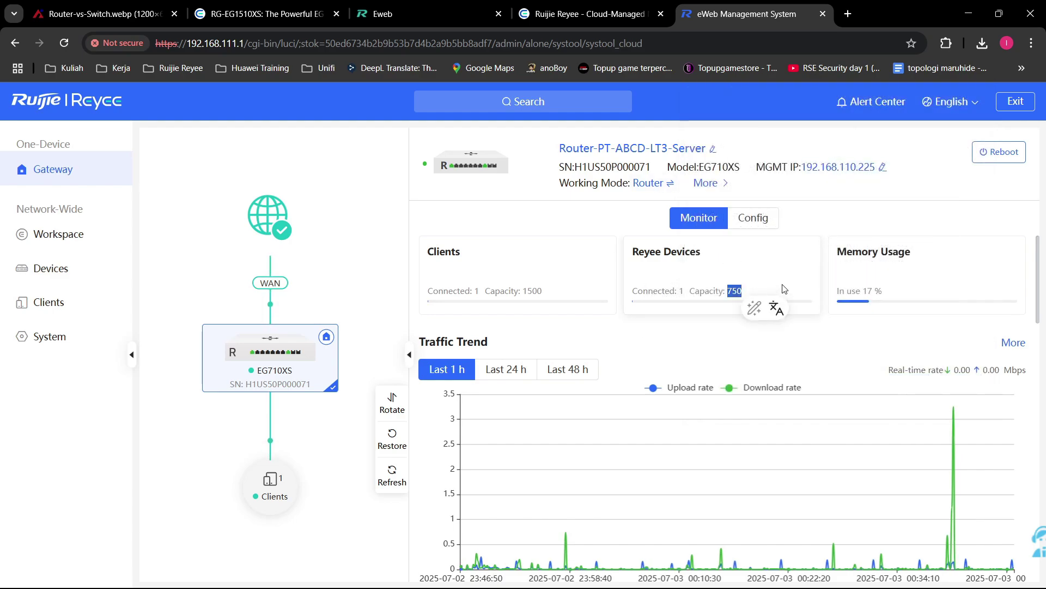
left_click(852, 217)
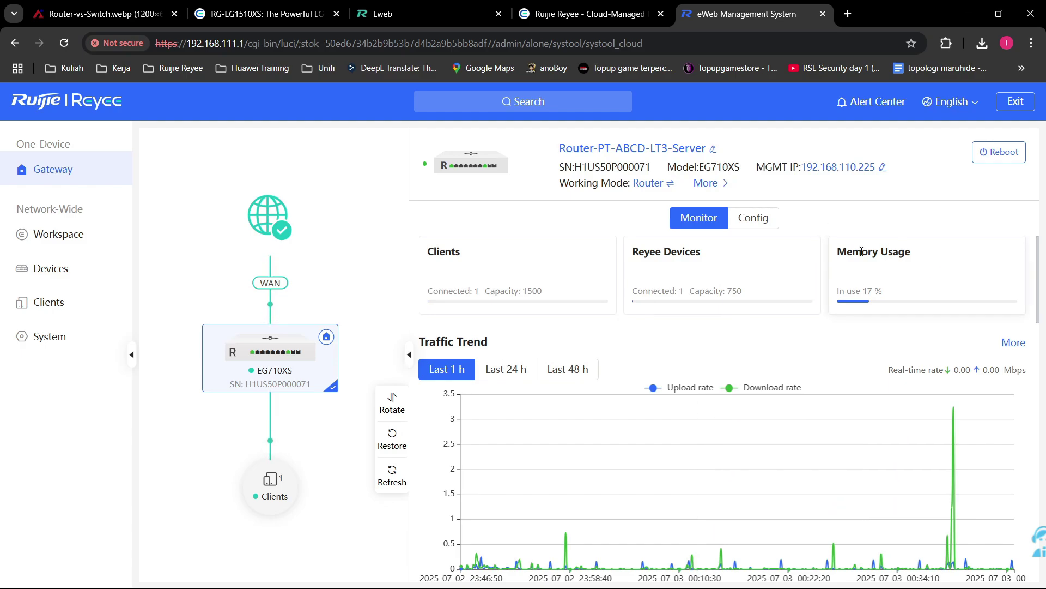
left_click_drag(916, 254, 836, 252)
left_click(861, 210)
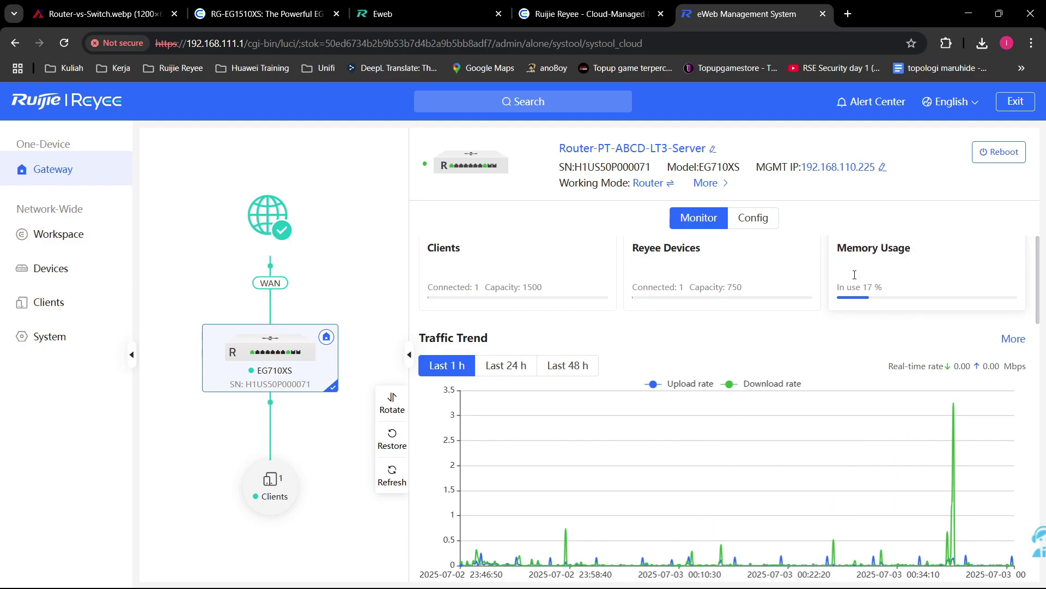
scroll(765, 268, "down", 3)
scroll(526, 280, "up", 2)
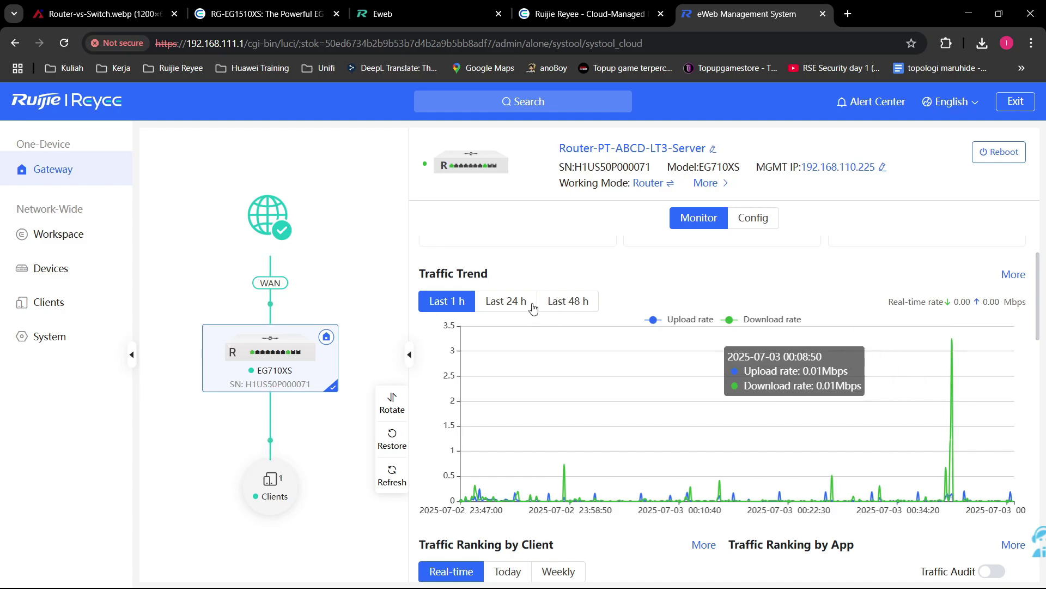
Step: Switch Traffic Trend to Last 48 h, then highlight client 192.168.111.2 in the client ranking
left_click(499, 302)
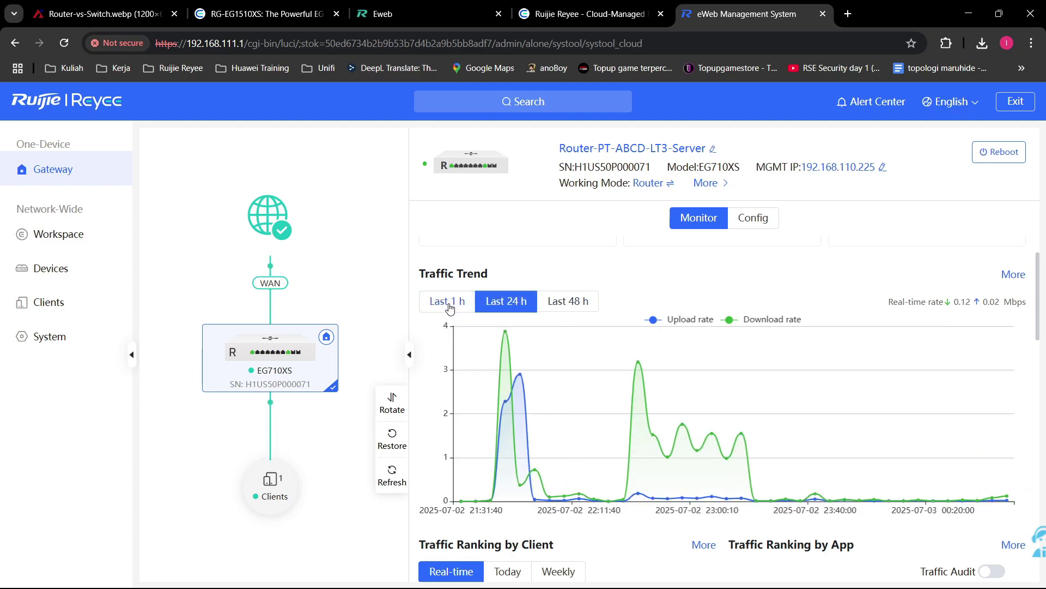
left_click(569, 302)
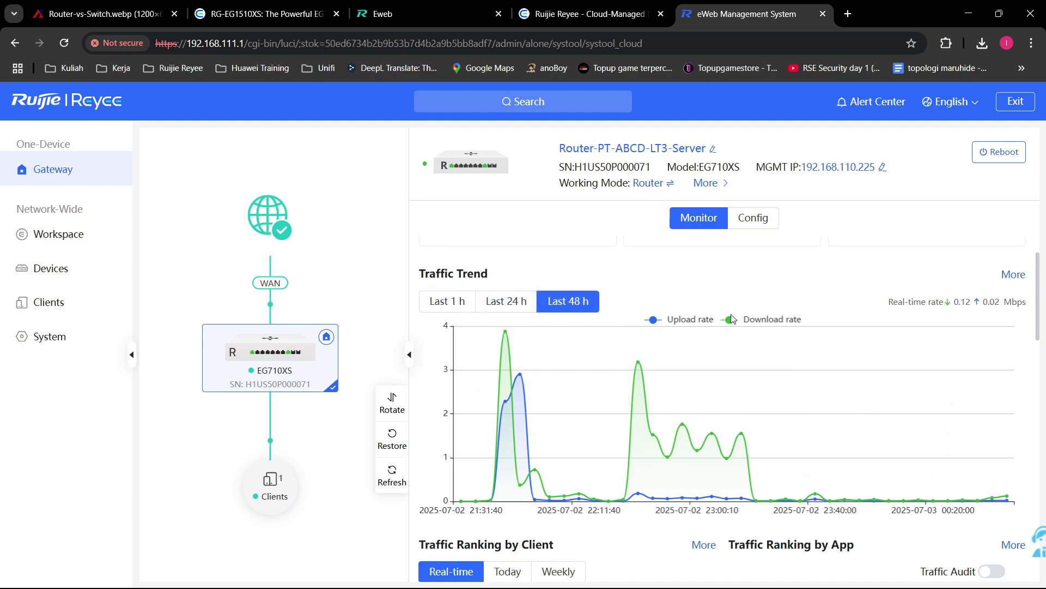
mouse_move(504, 361)
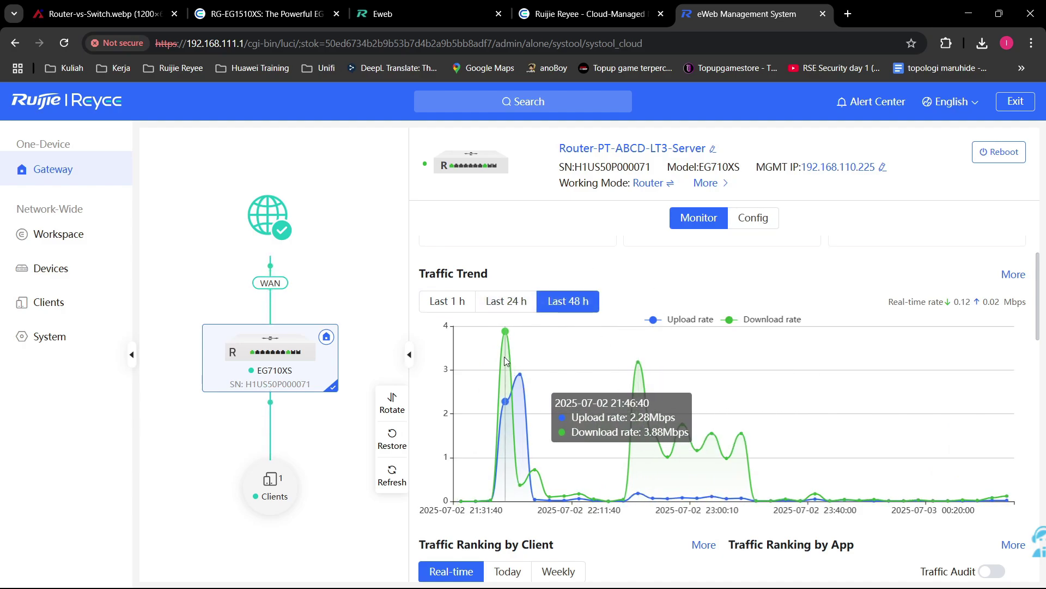
scroll(611, 380, "down", 4)
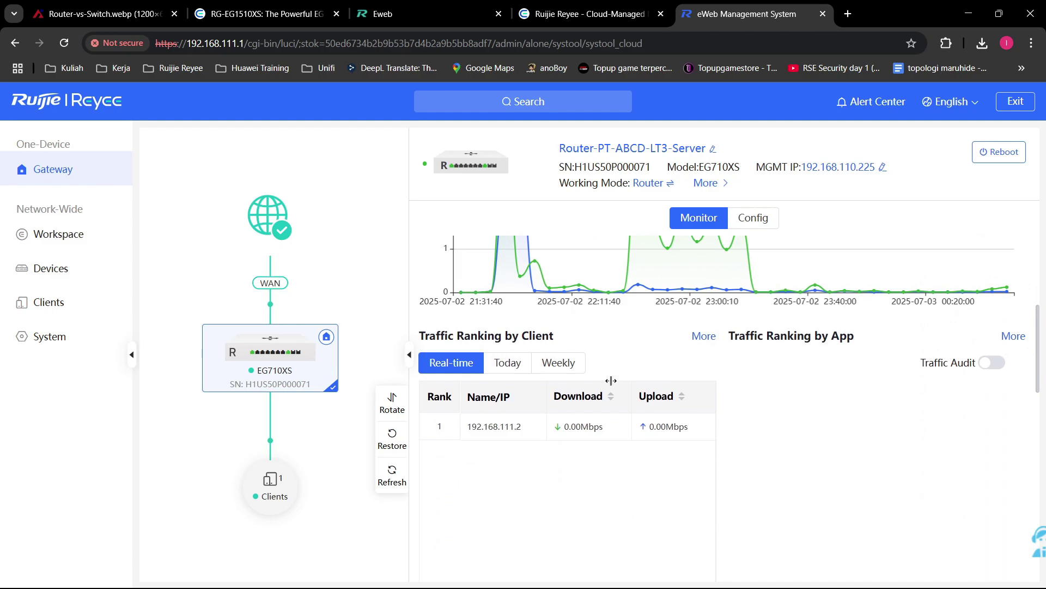
scroll(611, 380, "down", 1)
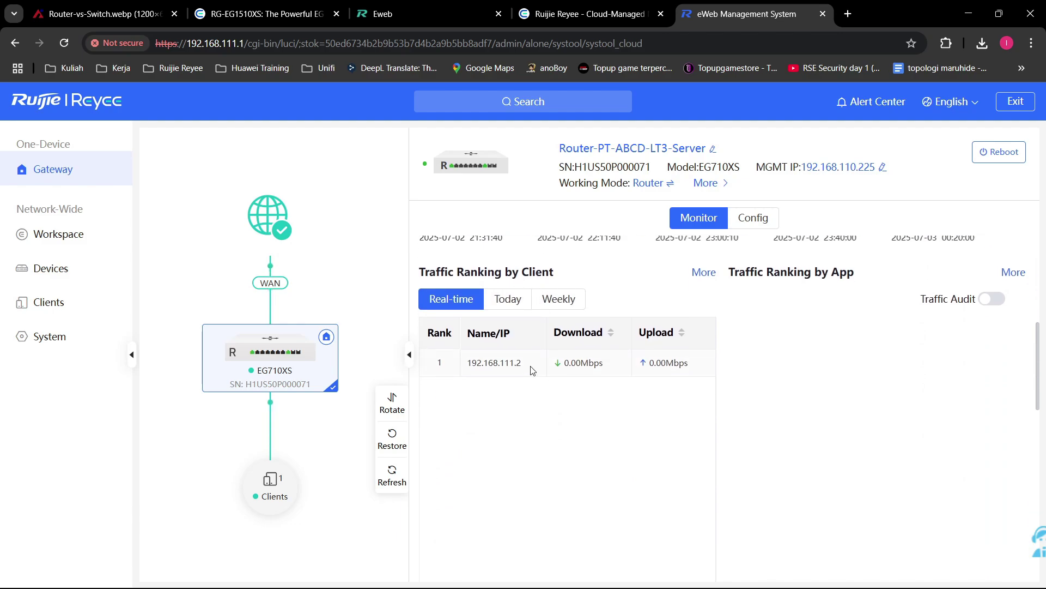
left_click_drag(527, 365, 464, 368)
left_click(493, 411)
left_click_drag(528, 367, 509, 364)
left_click(50, 271)
left_click(52, 302)
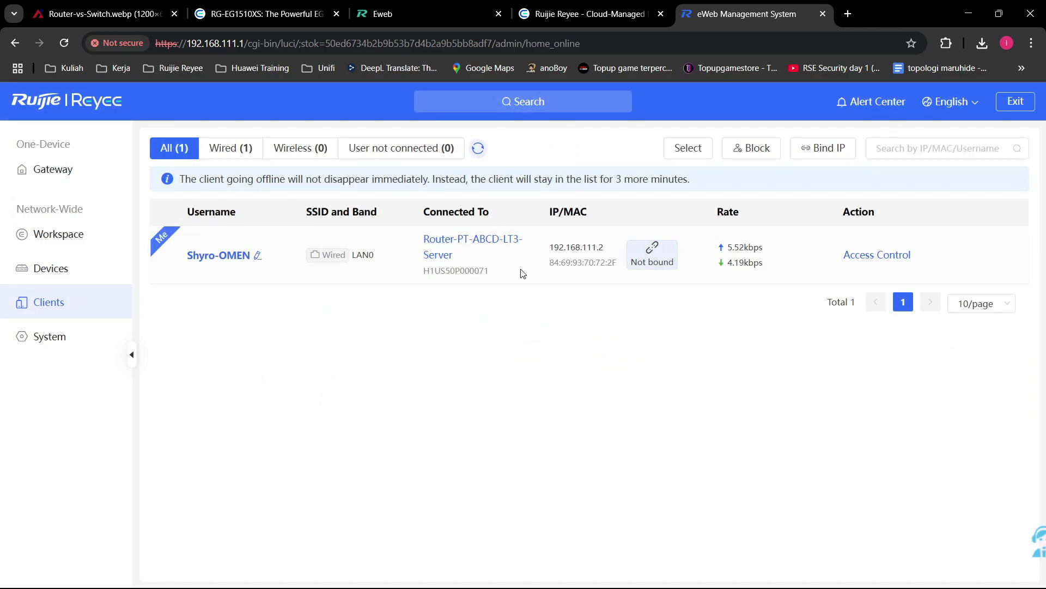
left_click(256, 257)
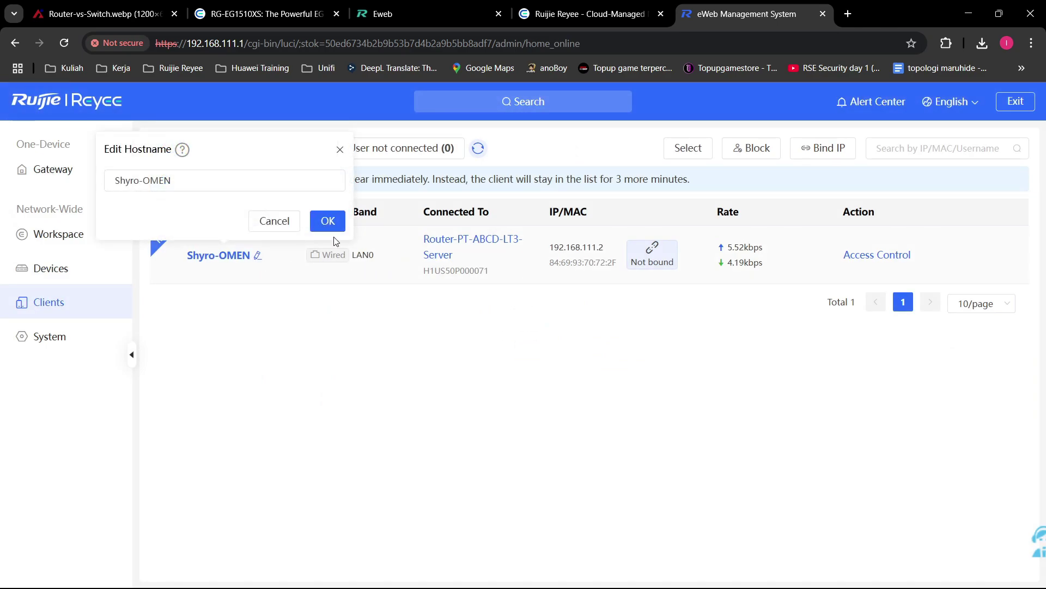
left_click(274, 220)
left_click(258, 256)
left_click(273, 220)
left_click(100, 169)
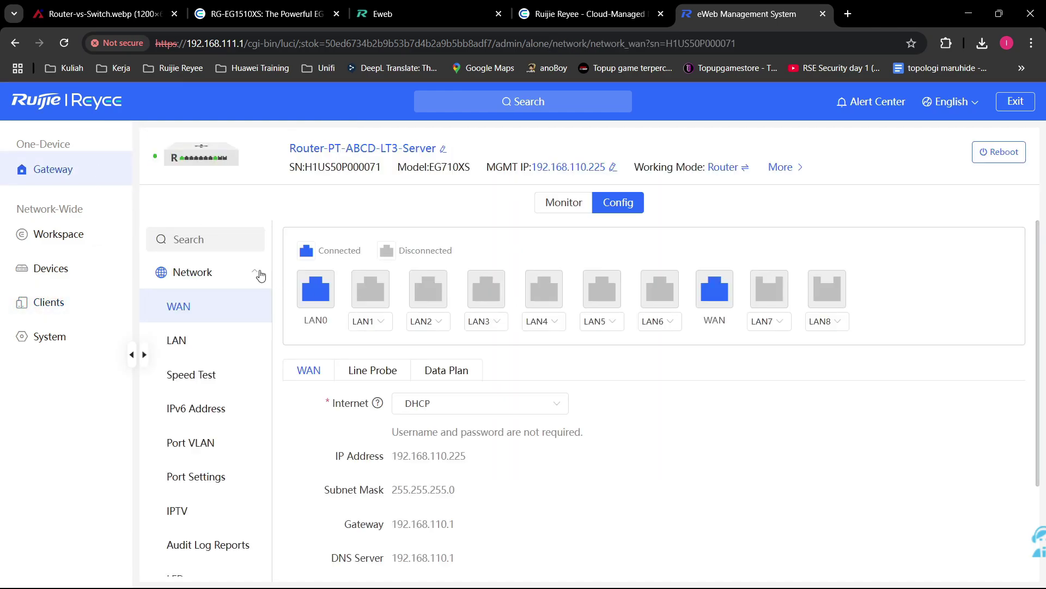
left_click(546, 203)
scroll(556, 406, "down", 7)
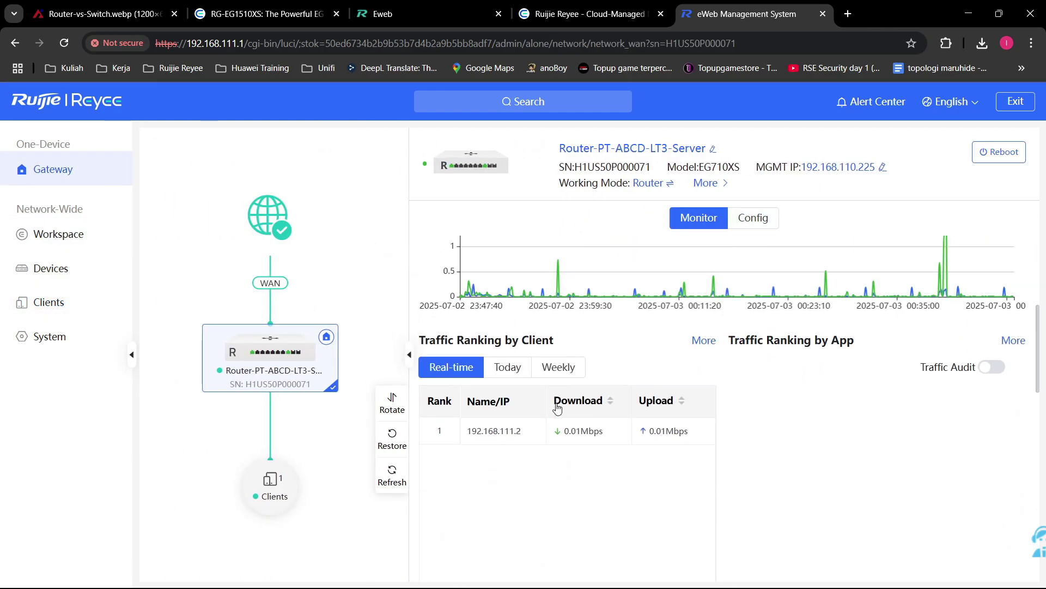
Step: Compare real-time, Today and Weekly client traffic totals, ending on Weekly (537.67MB down, 40.80MB up)
scroll(532, 317, "up", 1)
left_click(508, 302)
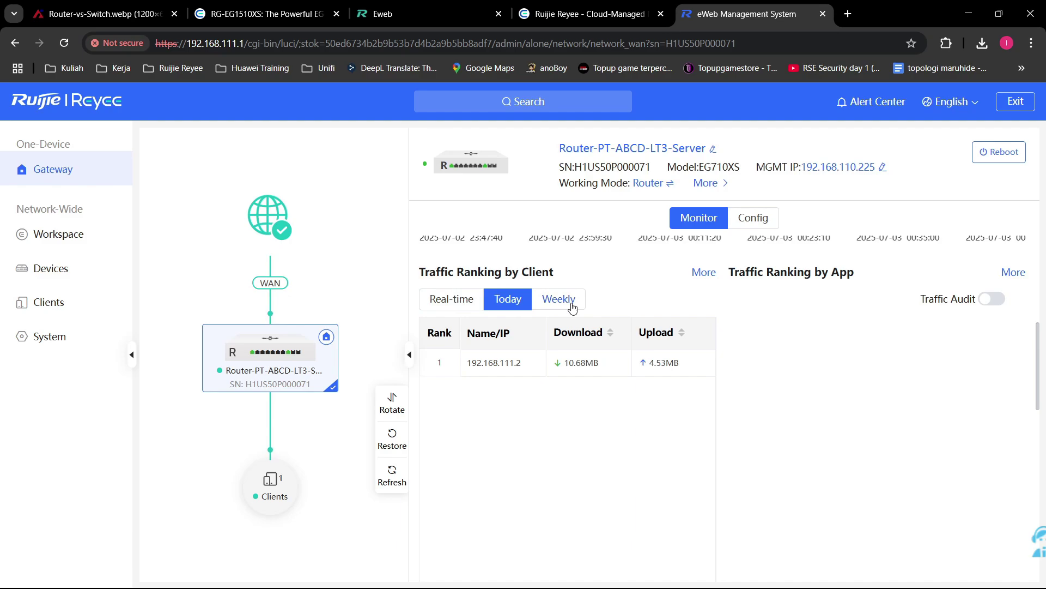
left_click(568, 310)
left_click(464, 303)
left_click(570, 305)
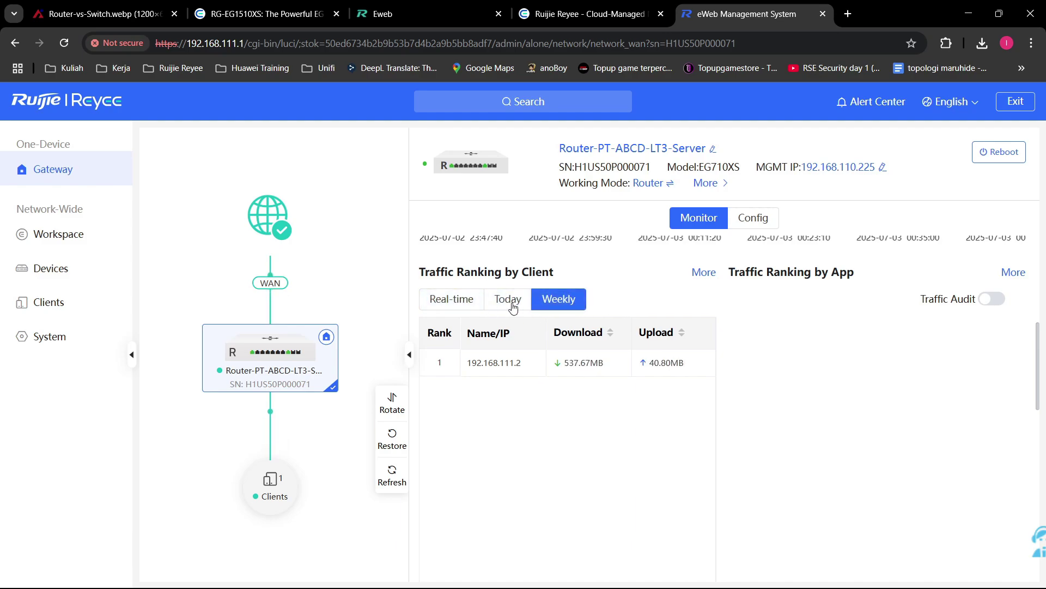
left_click(509, 303)
left_click(564, 311)
left_click(504, 301)
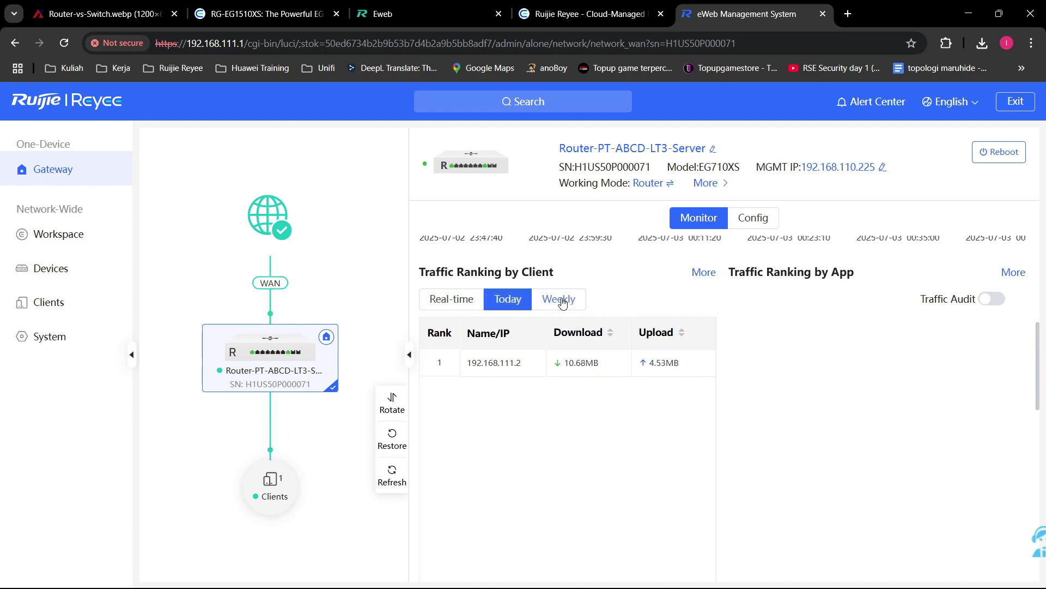
left_click(559, 301)
Step: Scroll through the Ethernet status and ports table, then return to the top
scroll(549, 319, "down", 6)
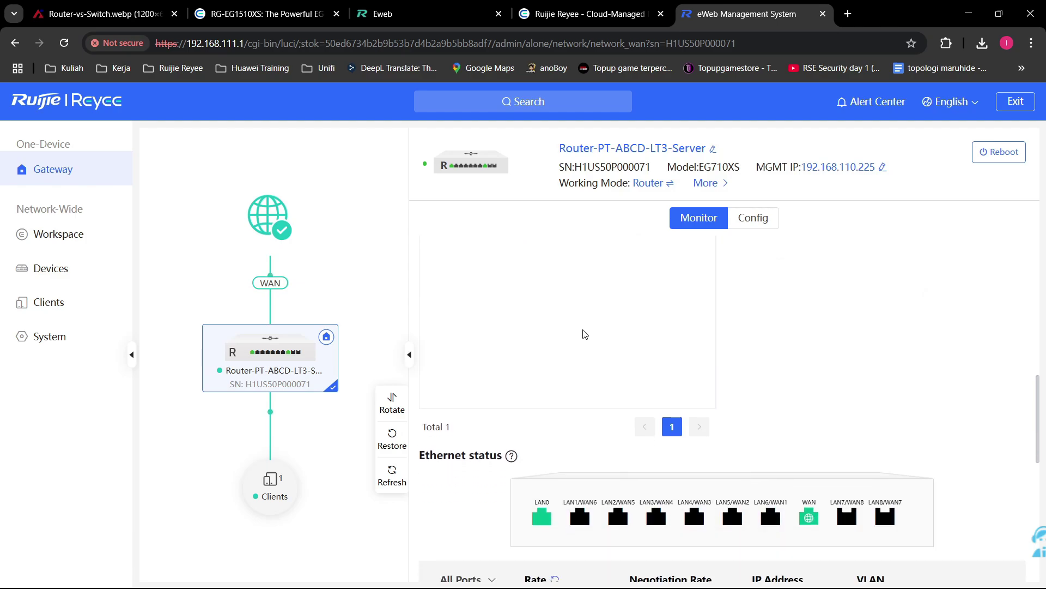
mouse_move(810, 326)
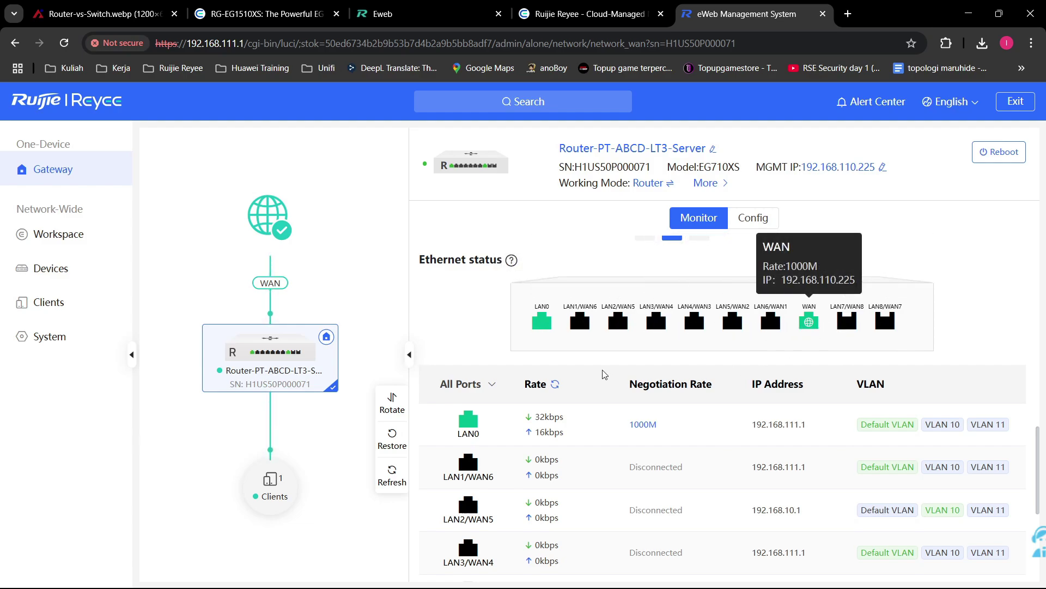
scroll(604, 375, "down", 3)
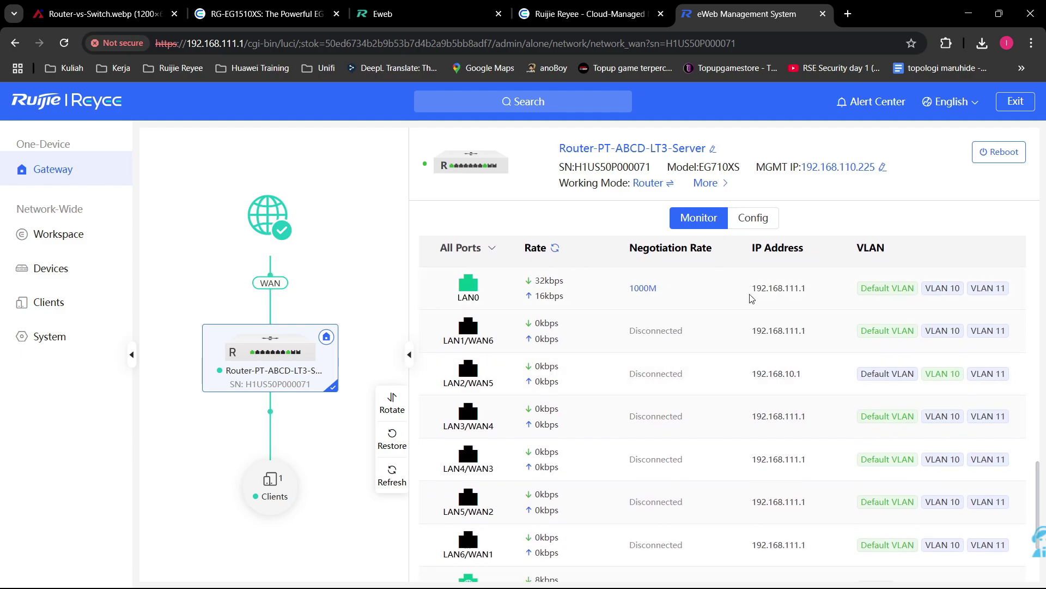
scroll(934, 331, "down", 3)
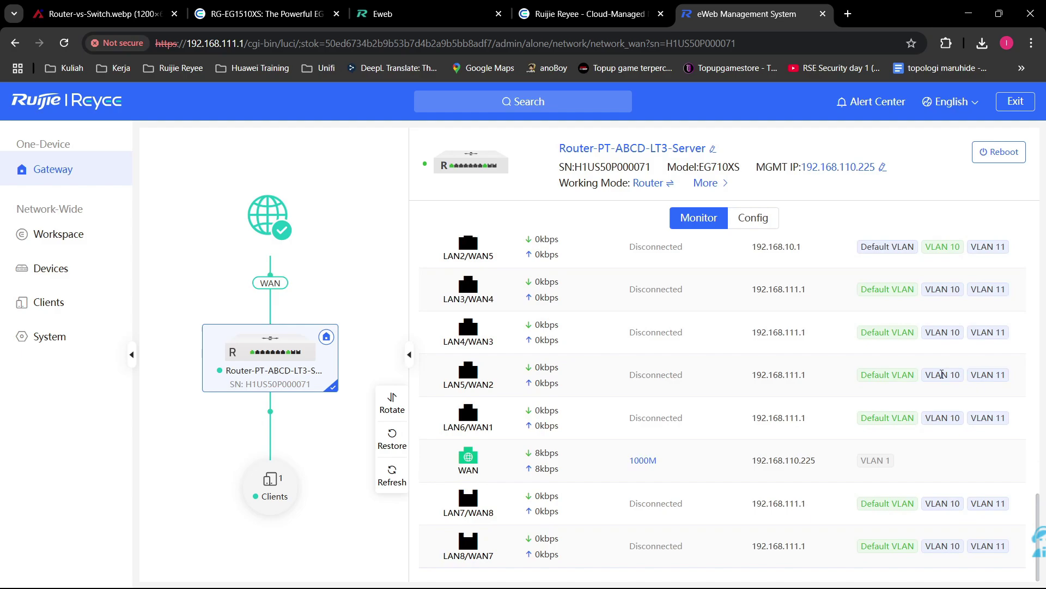
scroll(934, 390, "up", 9)
scroll(925, 396, "up", 5)
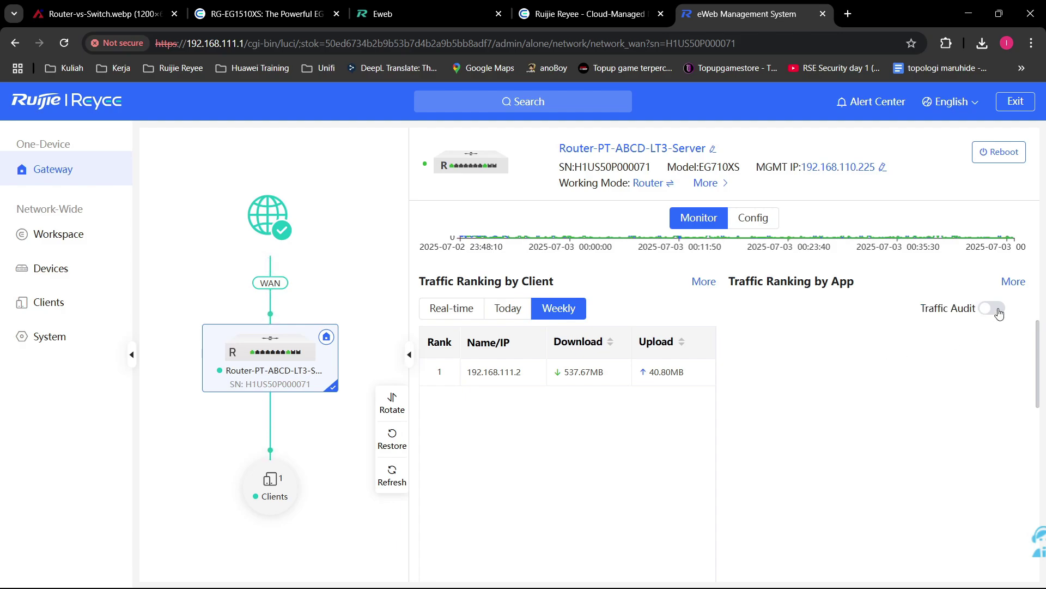
Step: Turn on Traffic Audit and show weekly traffic totals in the app ranking
left_click(999, 310)
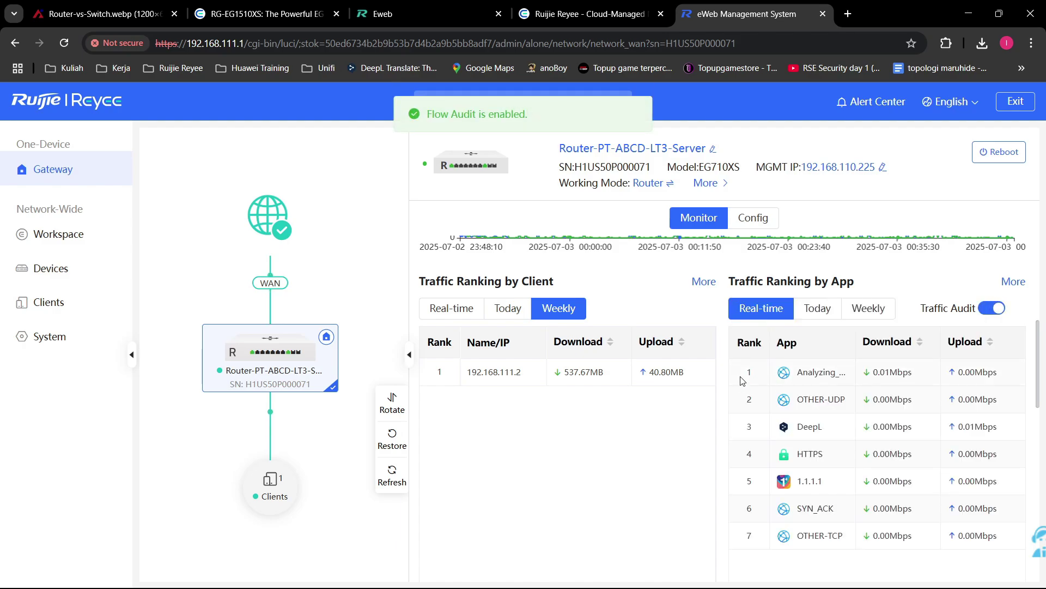
scroll(897, 348, "down", 2)
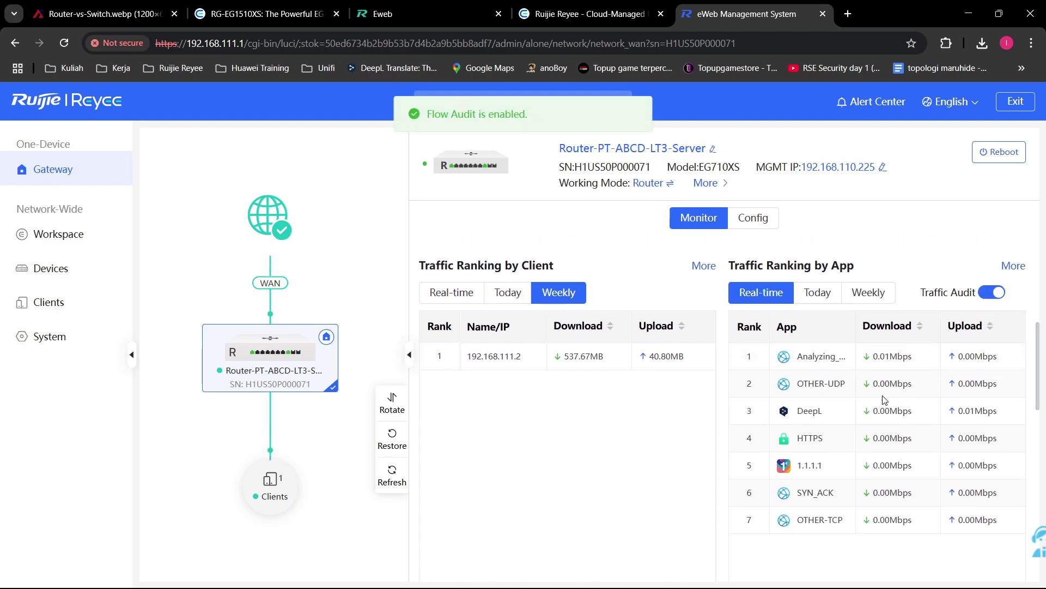
scroll(903, 400, "up", 4)
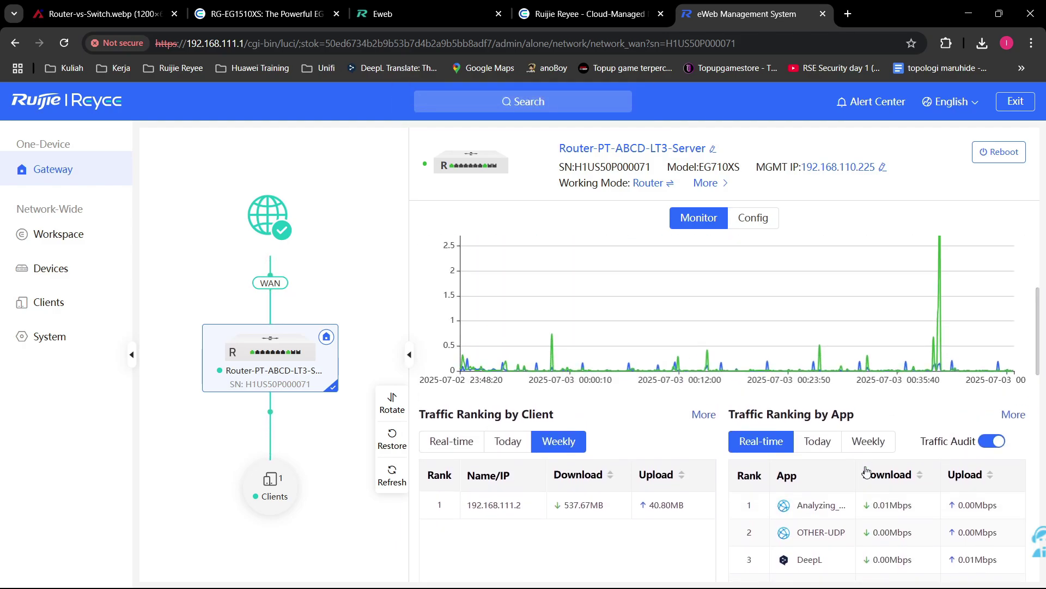
scroll(785, 442, "down", 2)
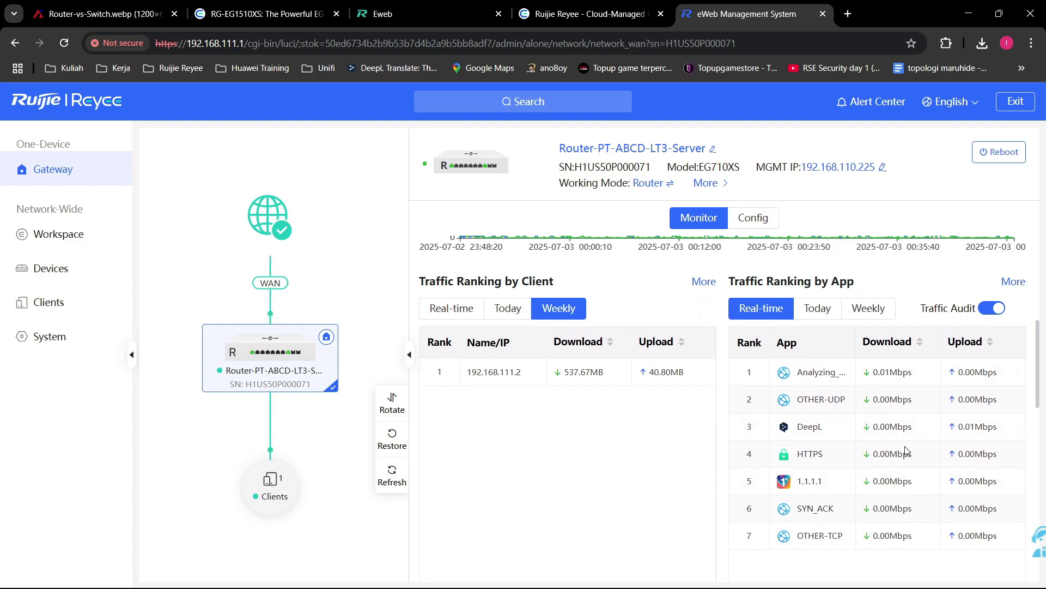
left_click(859, 311)
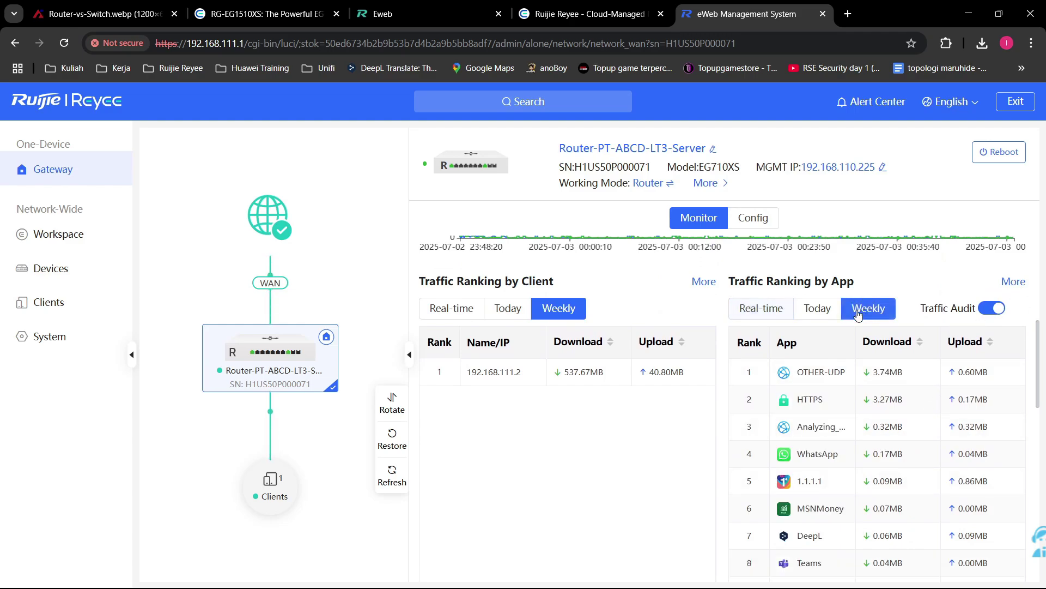
left_click(828, 314)
left_click(878, 314)
Step: Highlight the EG710XS model name and show uptime and ReyeeOS 2.342.0.1629 software details
scroll(701, 402, "up", 5)
scroll(700, 401, "down", 5)
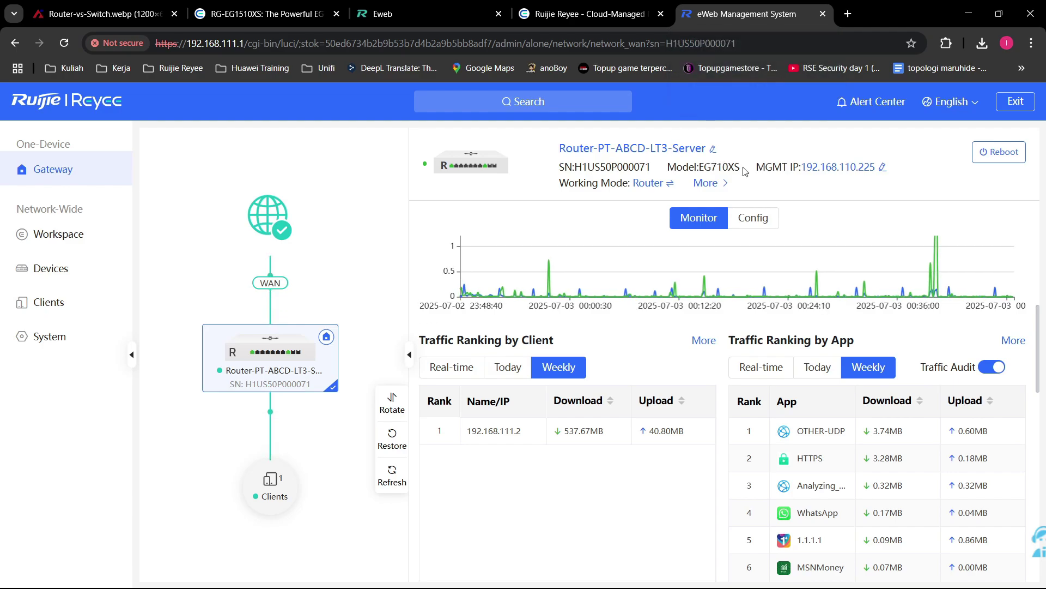
left_click_drag(741, 168, 701, 170)
left_click(831, 190)
mouse_move(726, 183)
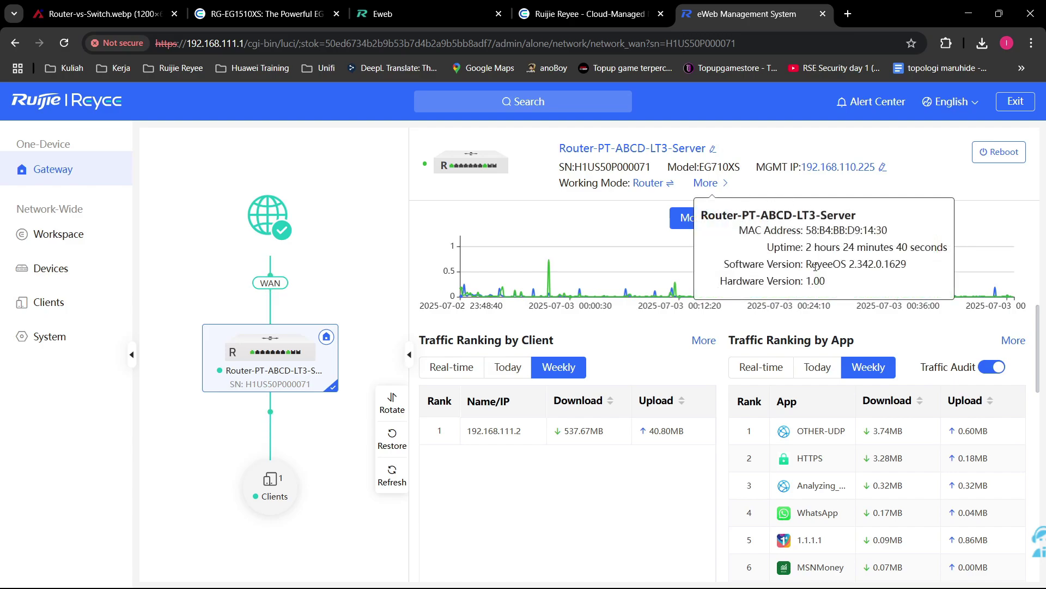